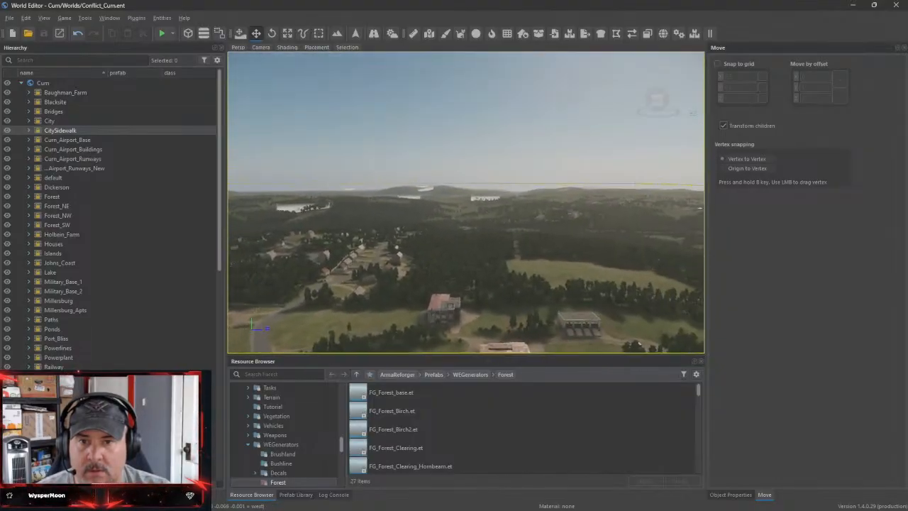
Open the Curn.ent world in place of Conflict_Curn.ent
key(w)
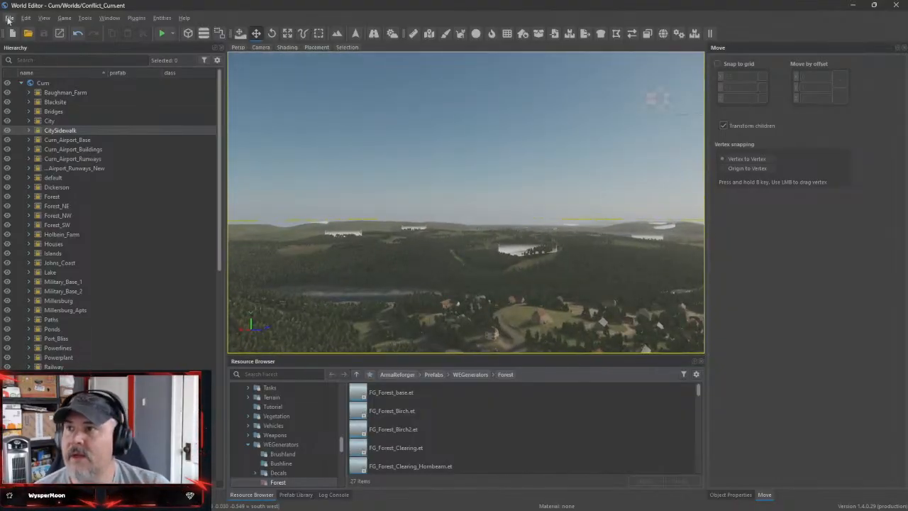
click(10, 18)
click(48, 173)
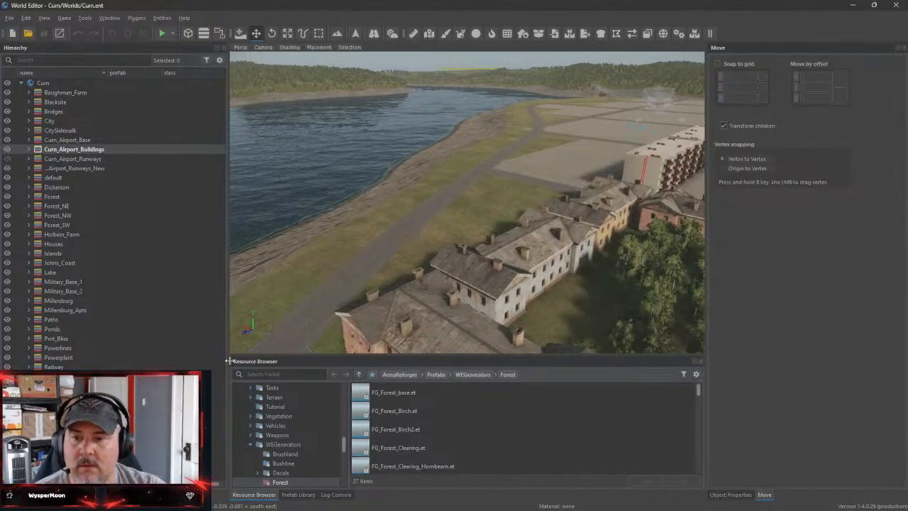
Widen the 3D viewport on both sides and bring the concrete office buildings beside the walled fuel station into view
drag(226, 364, 183, 363)
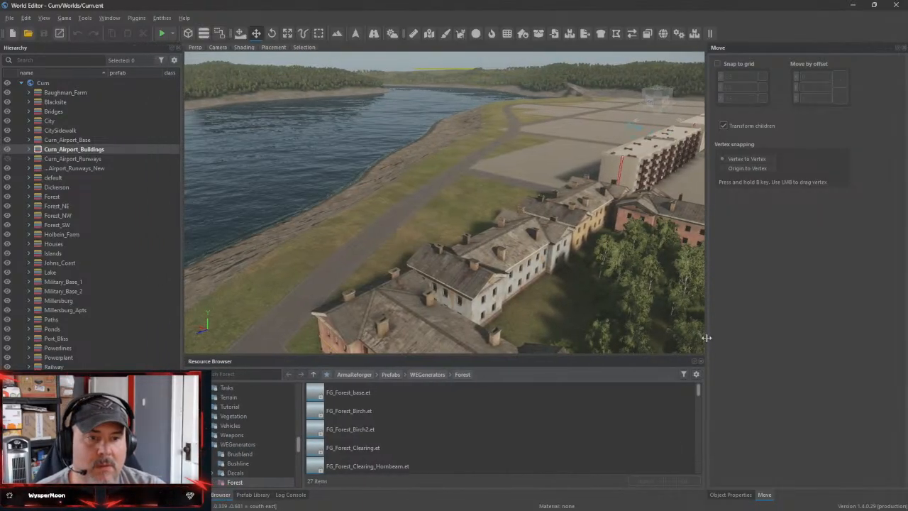
drag(707, 339, 744, 343)
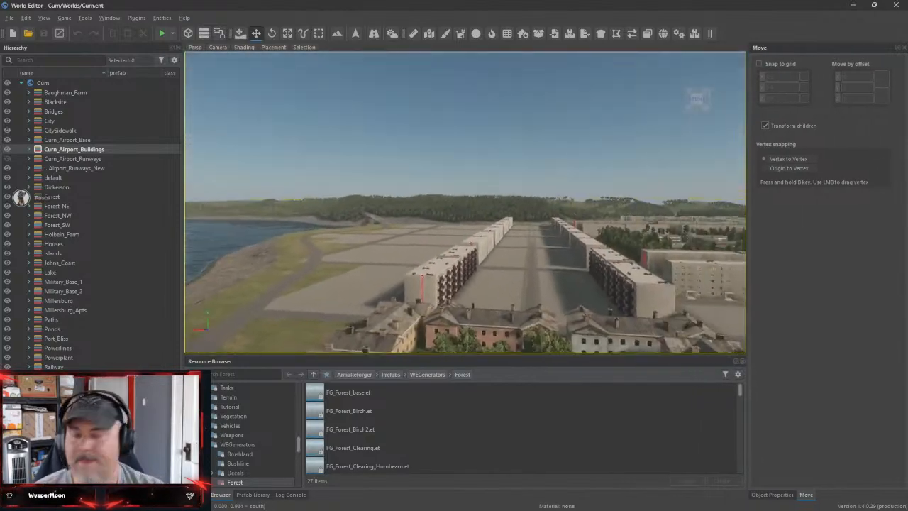
right_drag(464, 202, 394, 261)
key(w)
key(w)
key(s)
key(d)
key(w)
key(w)
key(s)
key(s)
key(a)
Search the resources for "constru" and examine the matches in the military Camps props and Slotted compositions
click(263, 374)
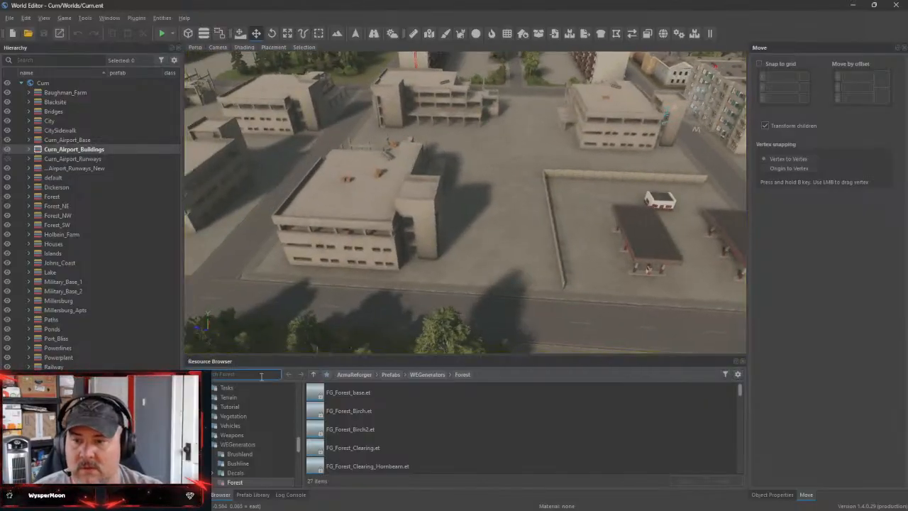
text(constru)
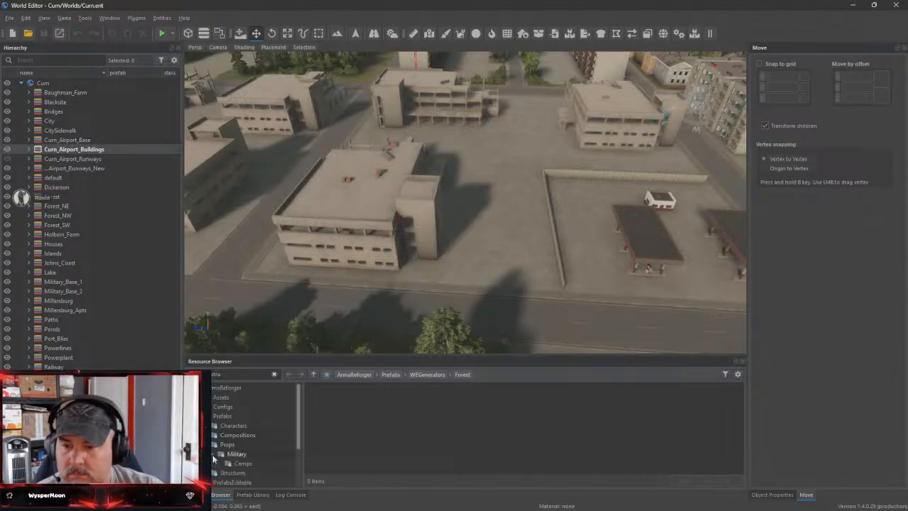
click(230, 462)
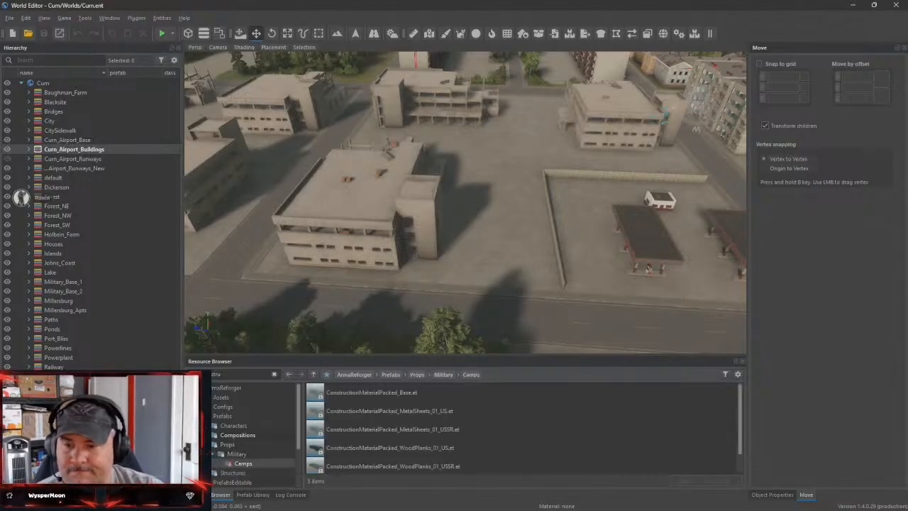
click(220, 445)
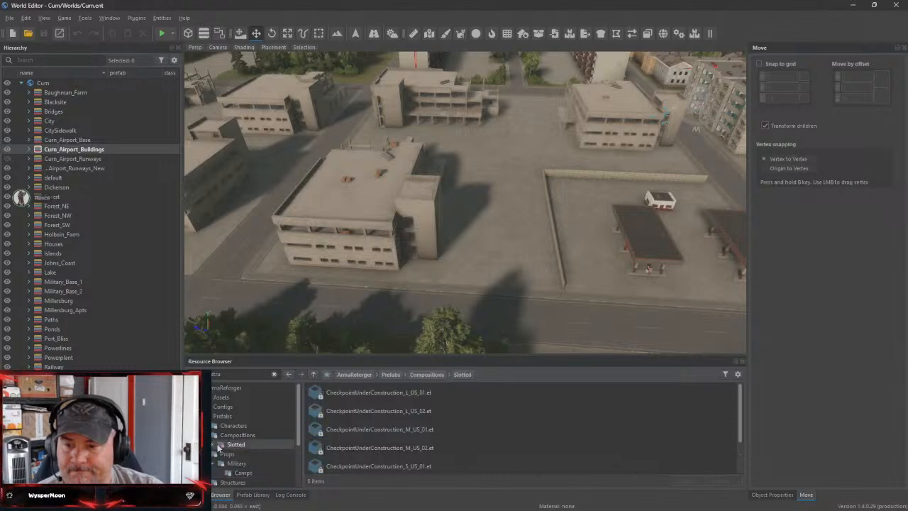
scroll(270, 459, down, 3)
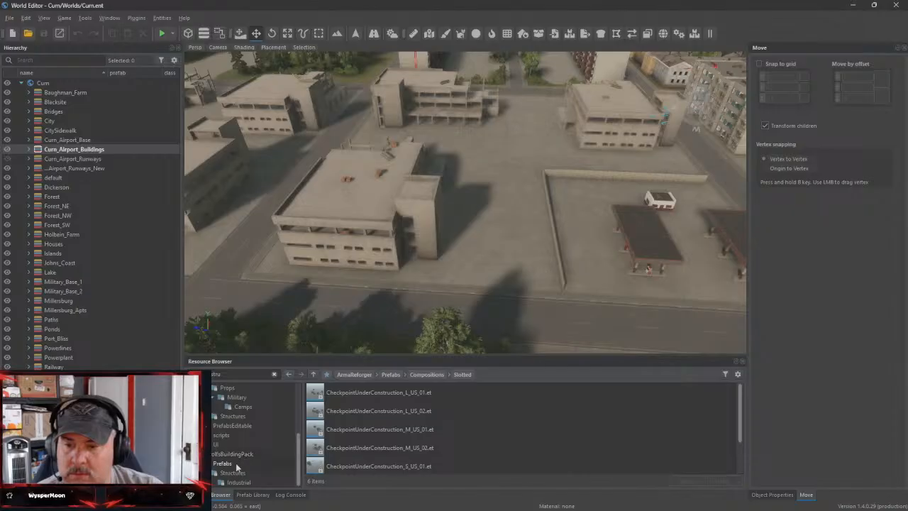
Examine the construction matches in the building pack's Prefabs folder and in ArmaReforger's Structures folder
click(236, 464)
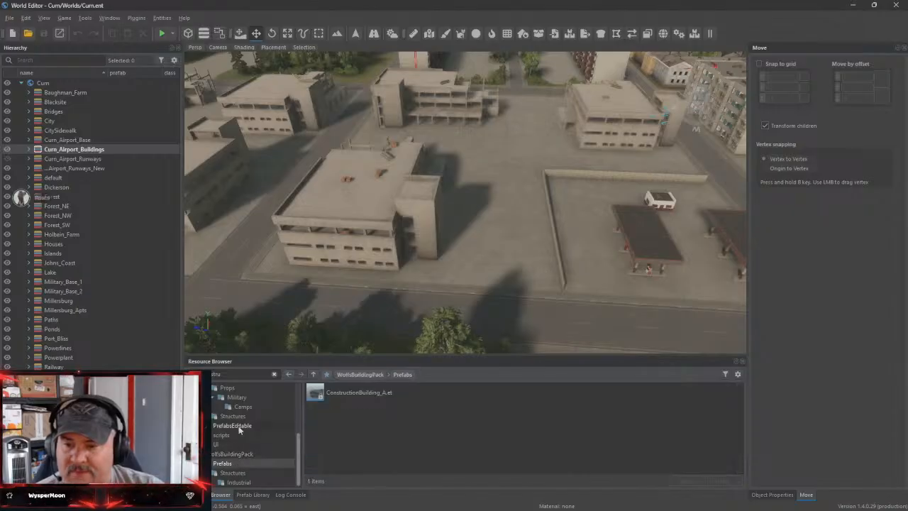
click(254, 418)
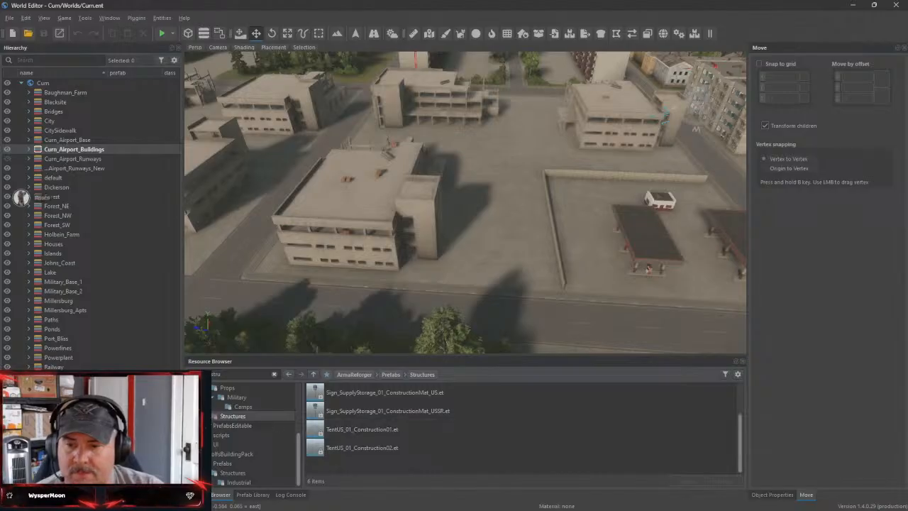
click(203, 416)
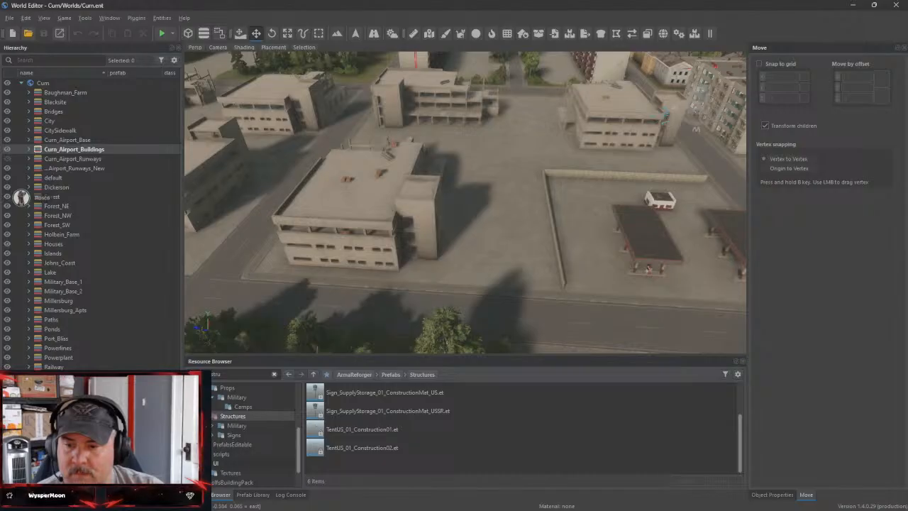
scroll(213, 459, up, 3)
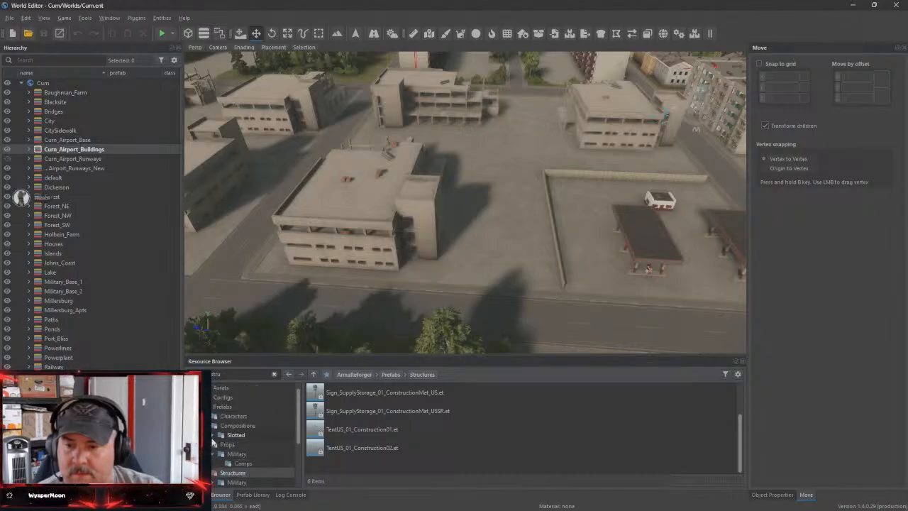
click(205, 425)
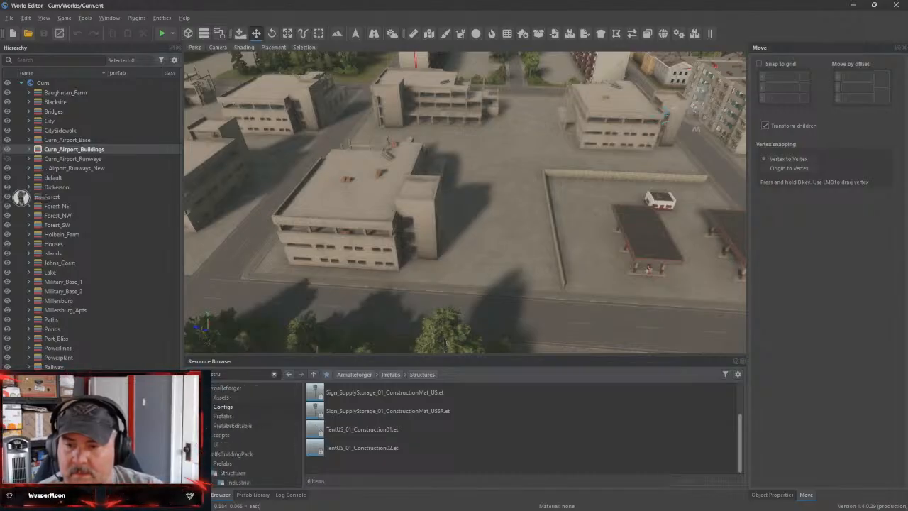
Clear the resource search and look through the Curn project folder and the ArmaReforger prefab categories
click(273, 374)
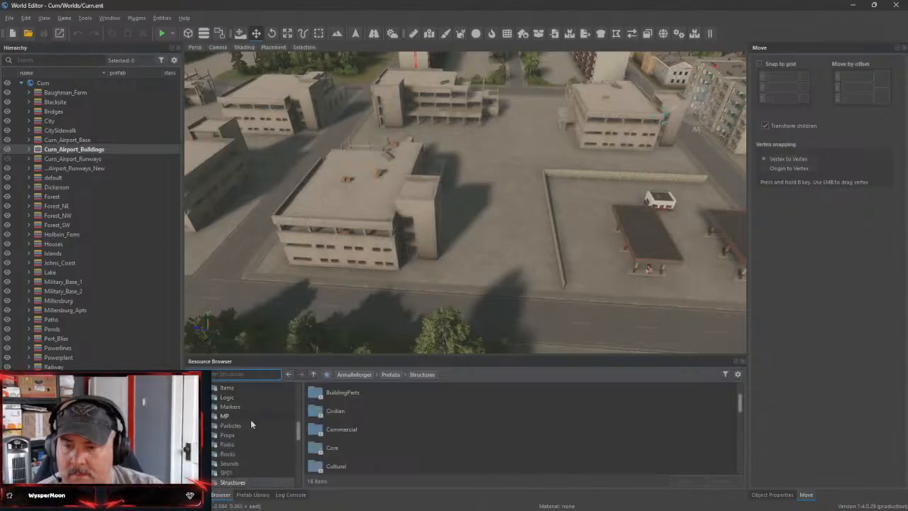
scroll(254, 453, down, 4)
scroll(256, 458, down, 3)
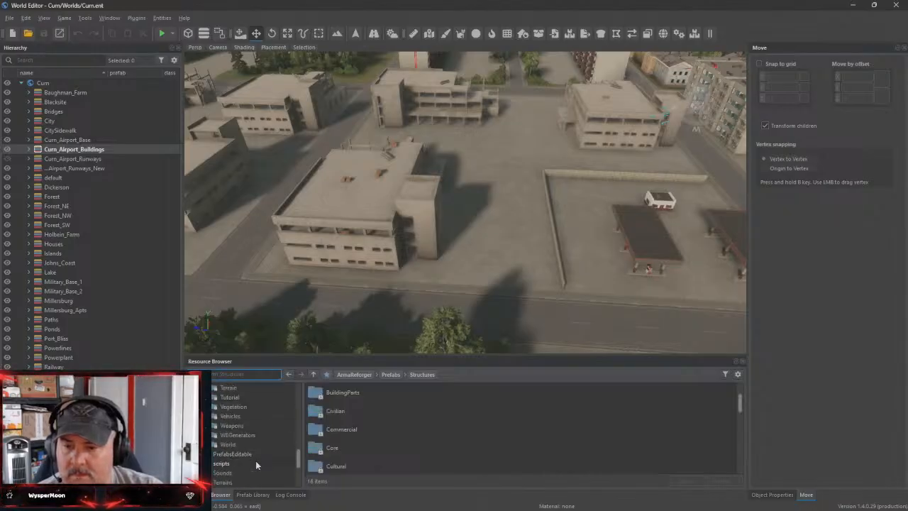
scroll(262, 450, down, 1)
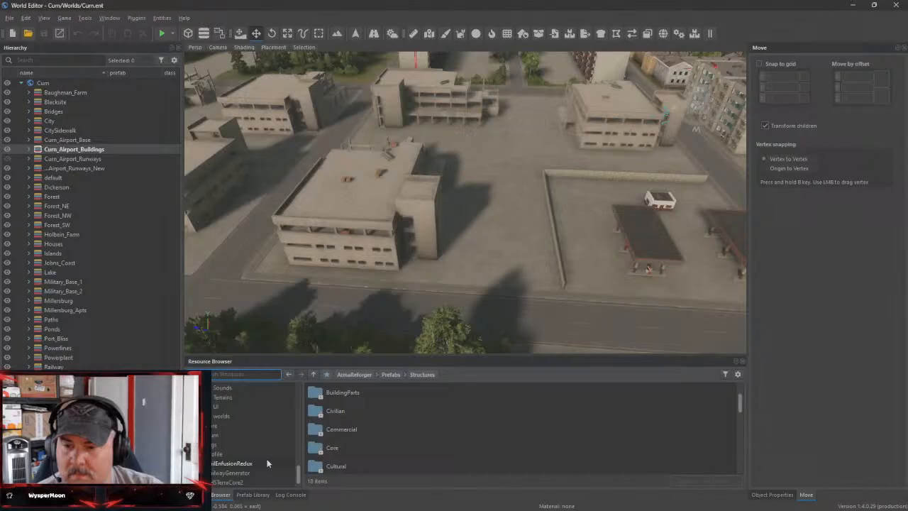
click(257, 436)
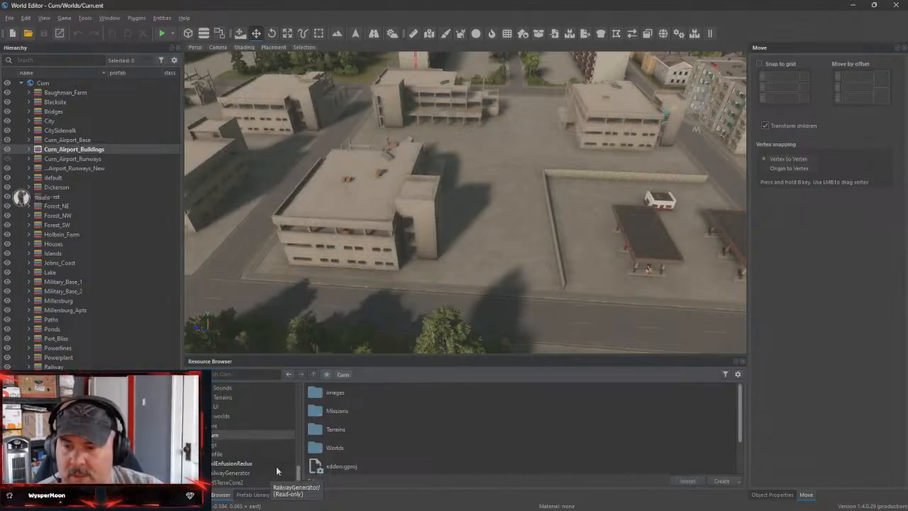
scroll(275, 465, down, 1)
scroll(262, 474, down, 6)
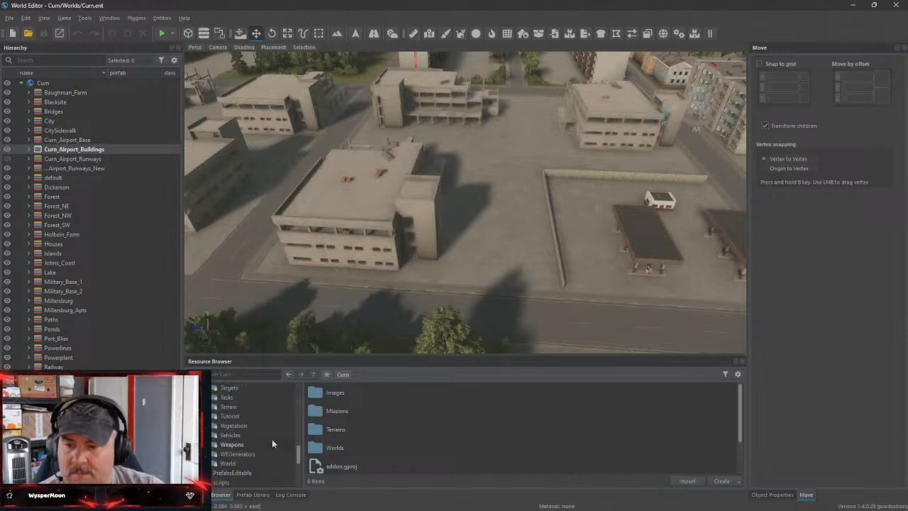
scroll(271, 439, up, 6)
scroll(264, 437, up, 12)
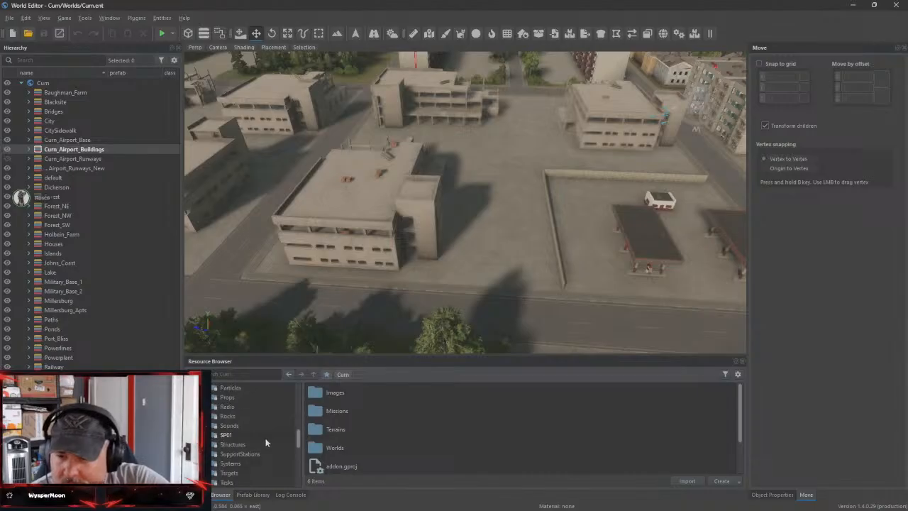
scroll(265, 441, up, 6)
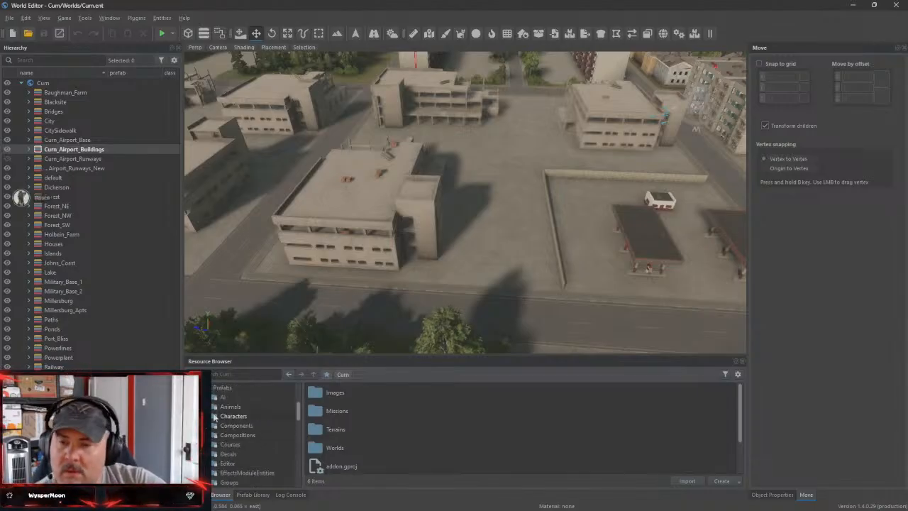
Examine the Components and Compositions prefab folders, including the contents of Compositions' Misc folder
click(272, 421)
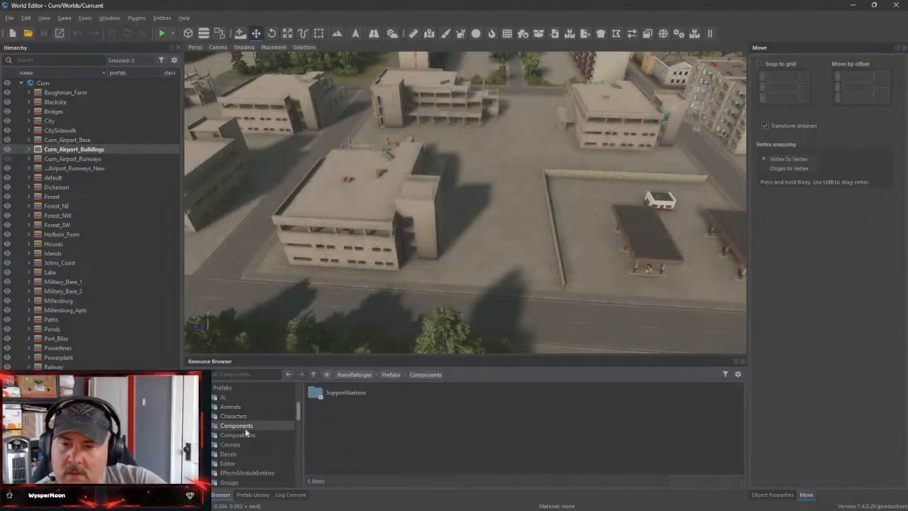
click(221, 437)
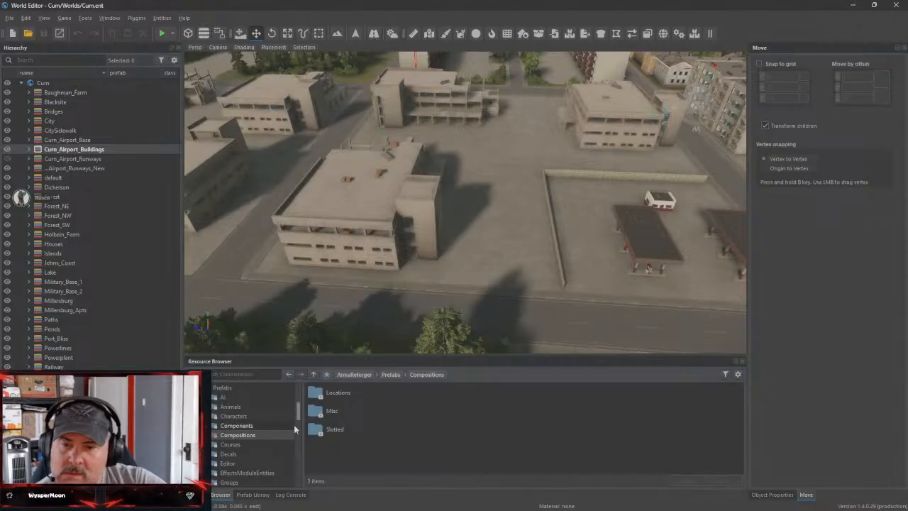
click(333, 412)
double_click(333, 412)
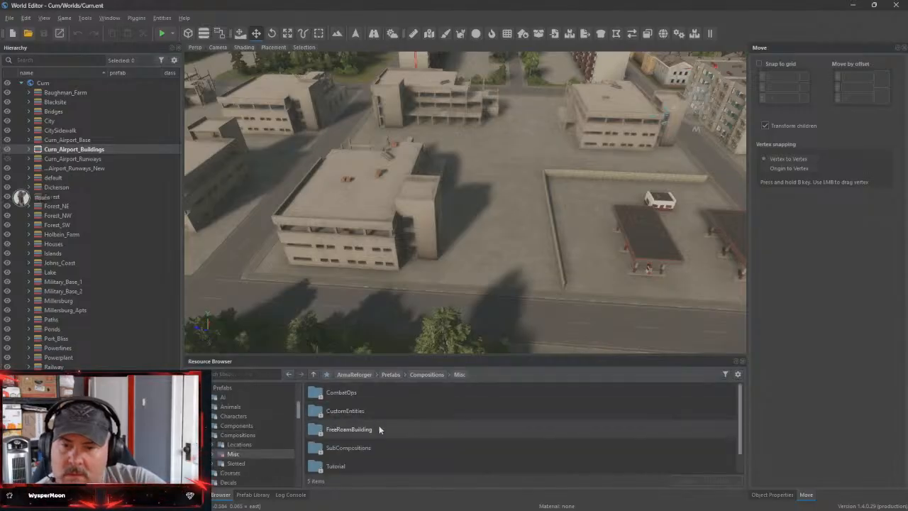
scroll(388, 459, down, 1)
scroll(388, 460, up, 1)
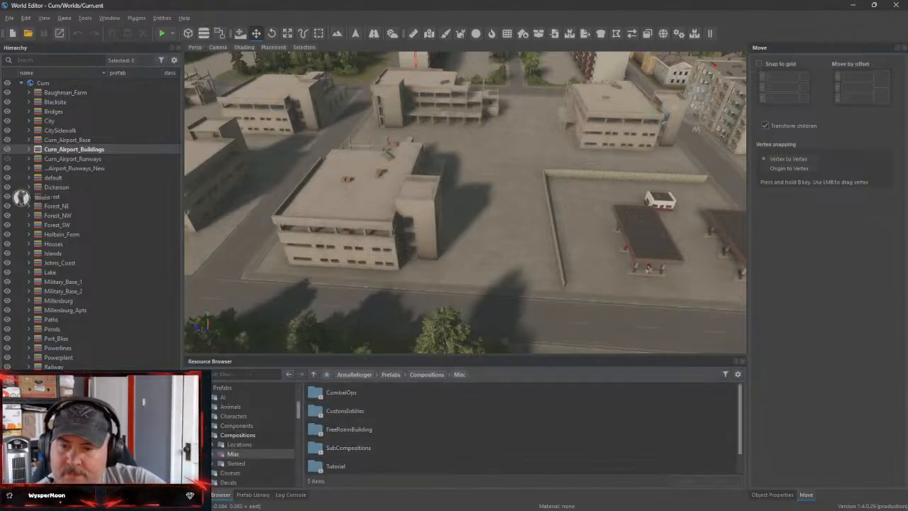
click(204, 435)
Search the resources for a concrete mixer and examine the matches in the Construction assets, PrefabLibrary, Prefabs and PrefabsEditable folders
click(236, 374)
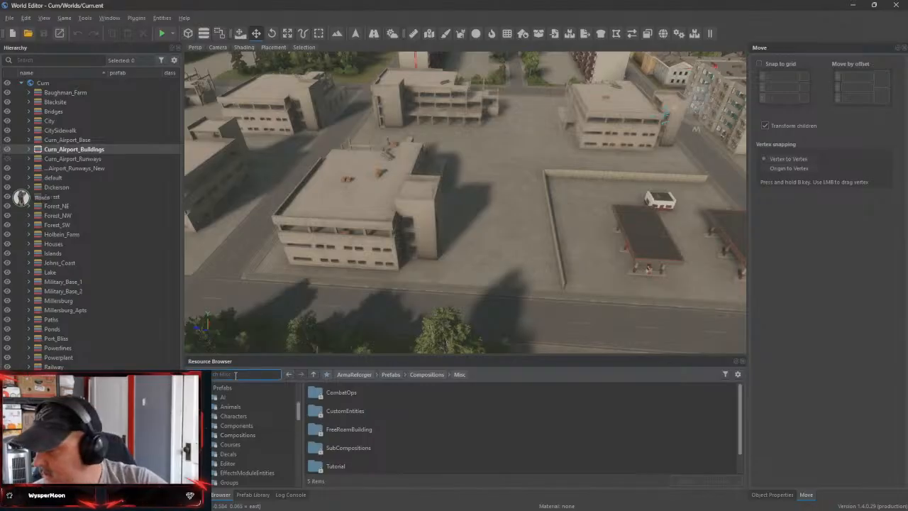
text(hanger)
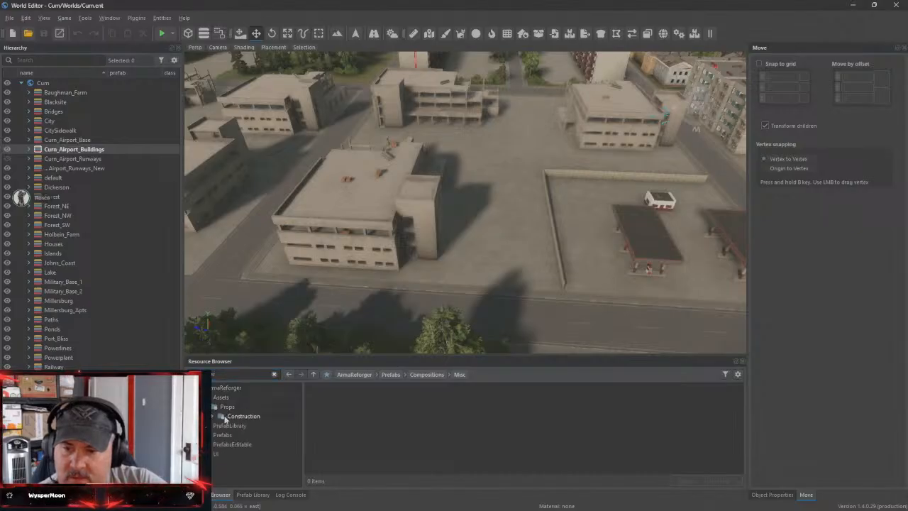
click(243, 416)
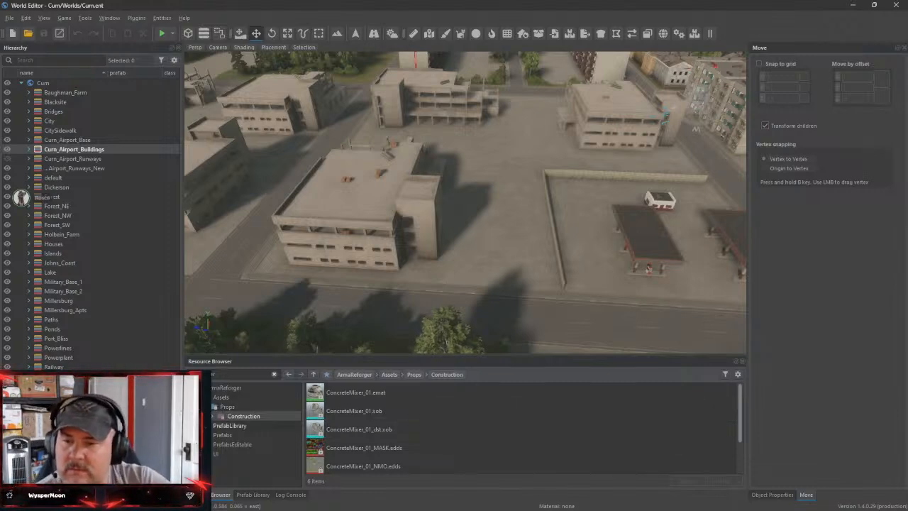
click(223, 426)
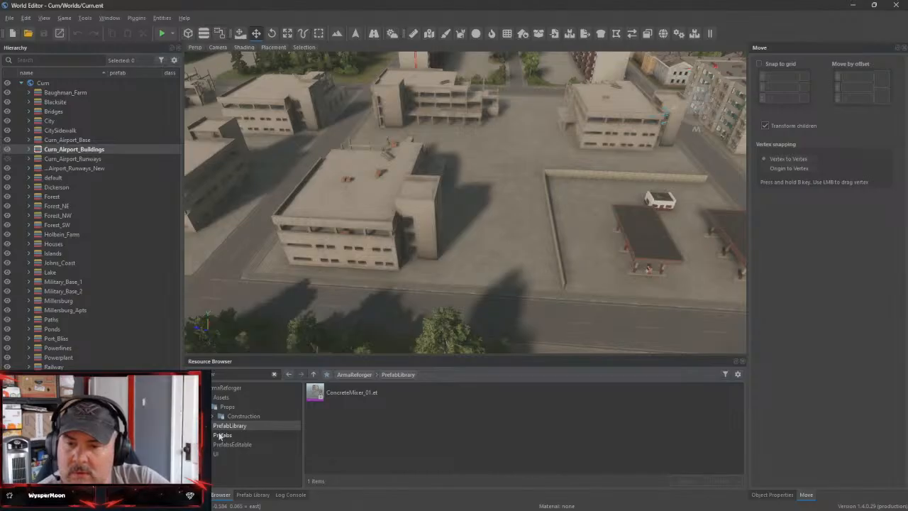
click(226, 436)
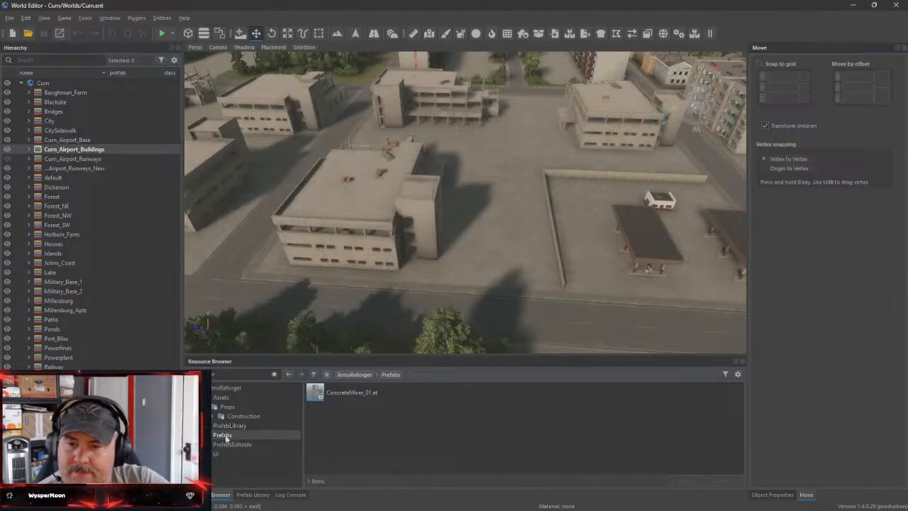
click(231, 426)
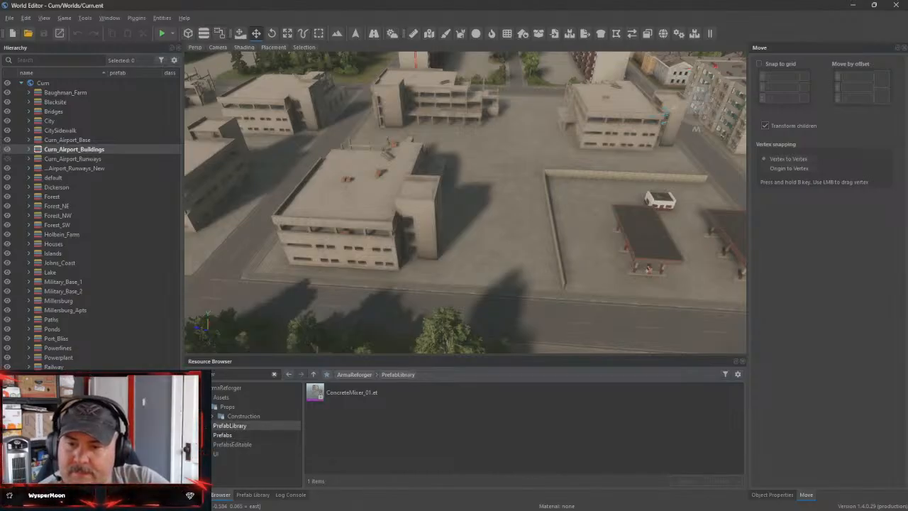
click(225, 445)
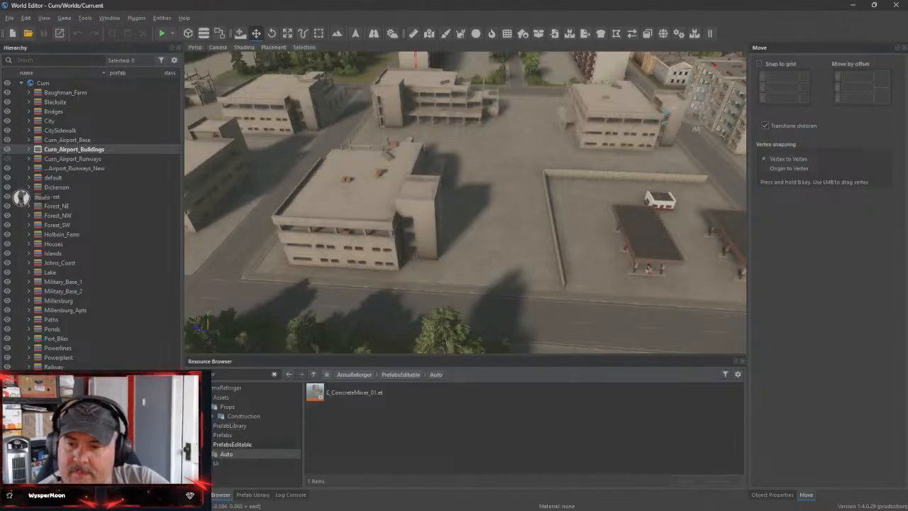
Go to the Props folder under Prefabs, clear the search filter and open the Construction subfolder
click(225, 445)
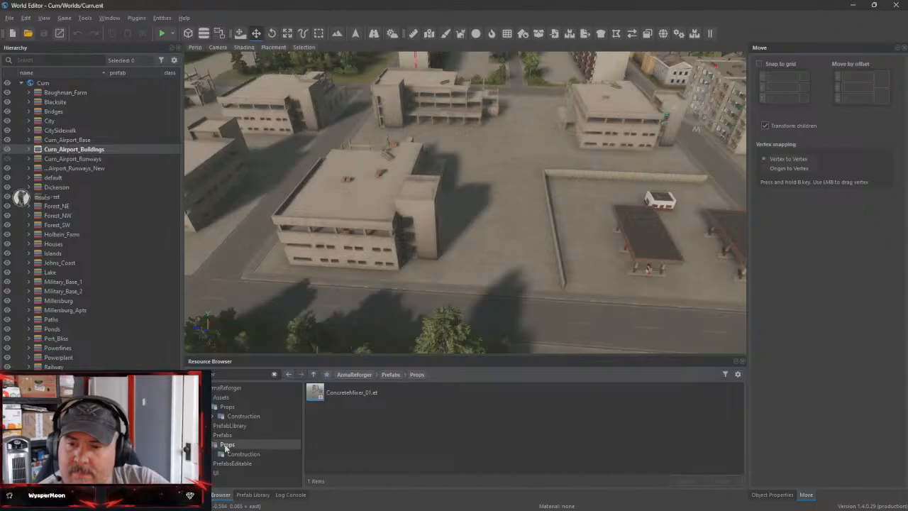
click(274, 374)
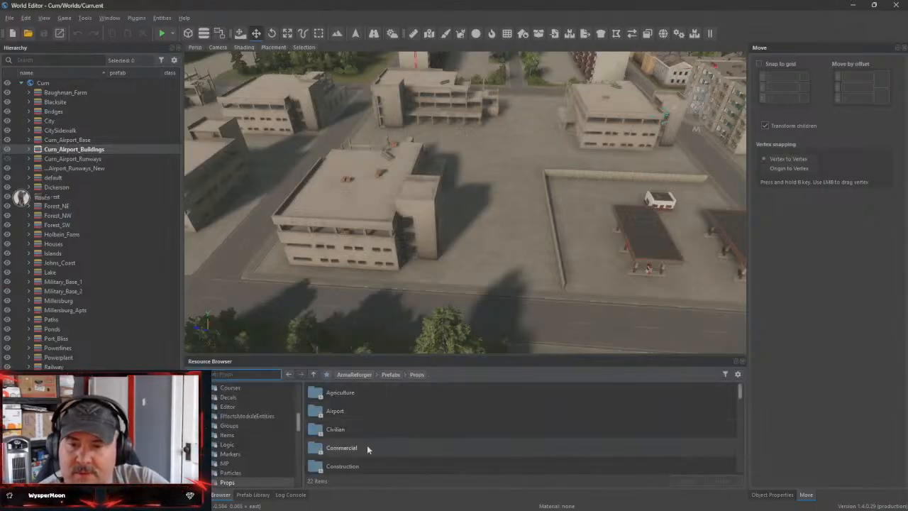
double_click(373, 465)
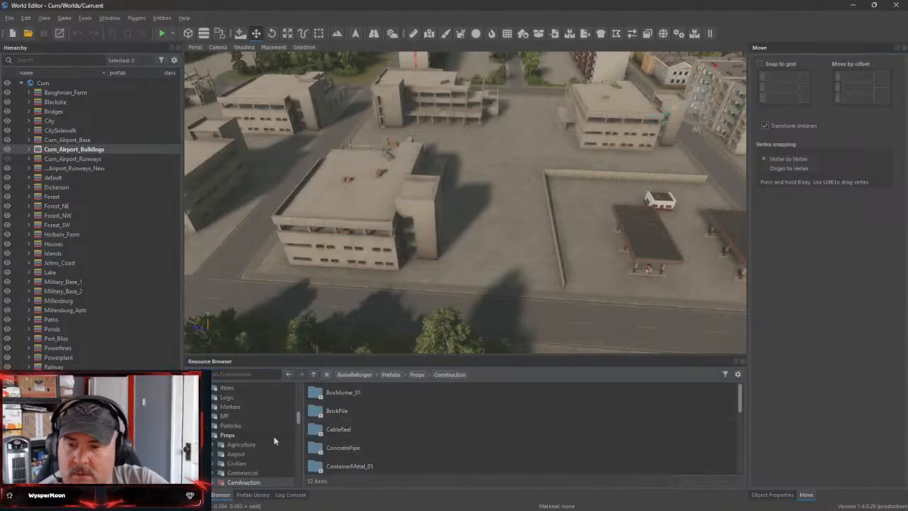
Look through the BoxMortar_01, BrickPile, CableReel, ConcretePipe, ContainerMetal_01 and GarbageStack_01 folders under Construction
scroll(239, 436, down, 2)
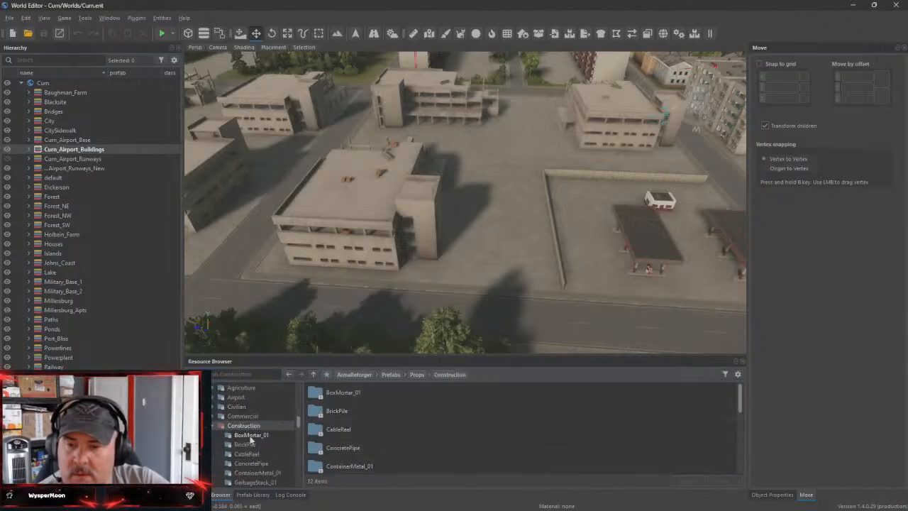
click(250, 434)
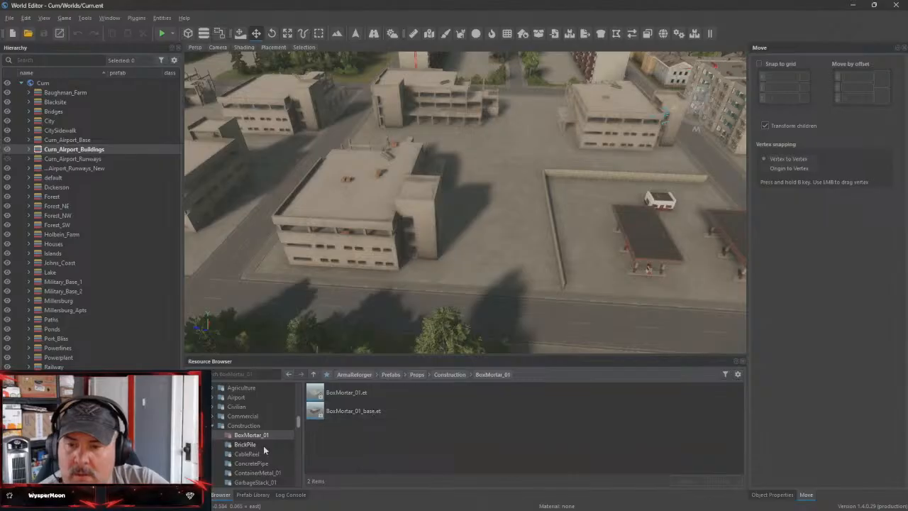
click(245, 444)
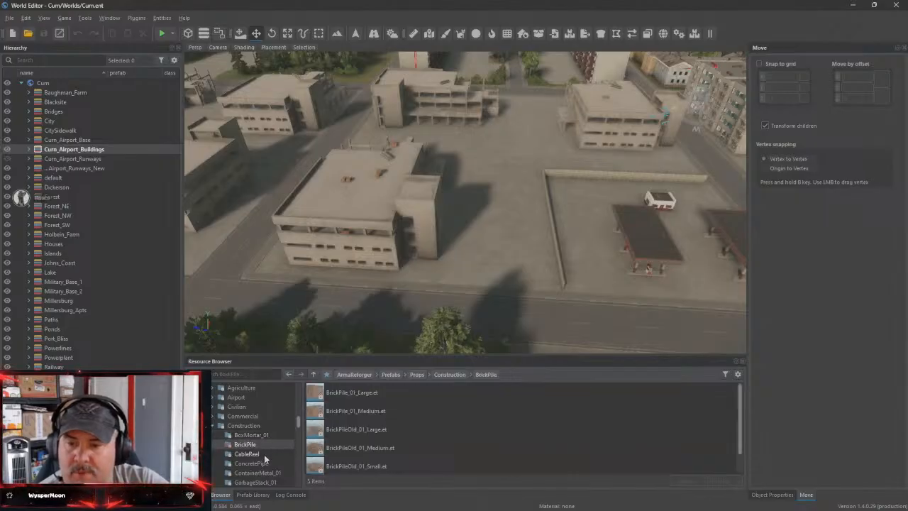
click(248, 454)
scroll(264, 460, down, 1)
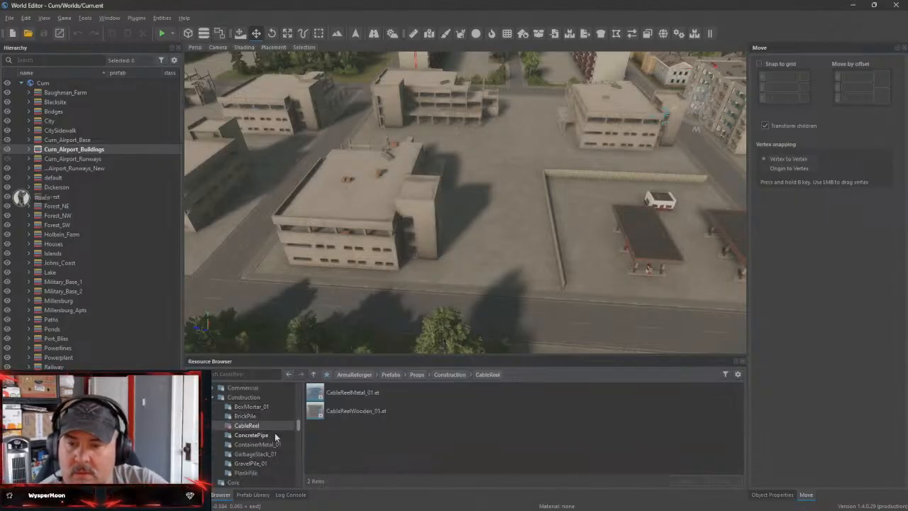
click(259, 435)
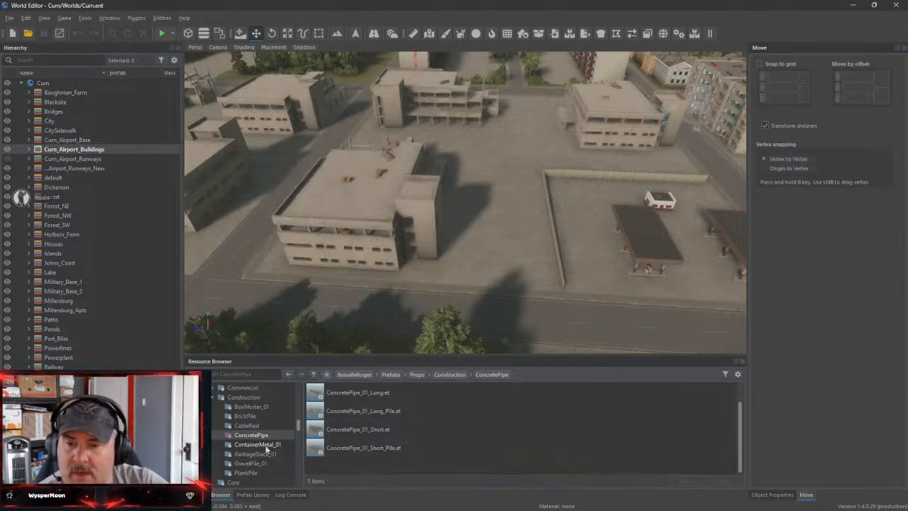
click(257, 444)
click(268, 455)
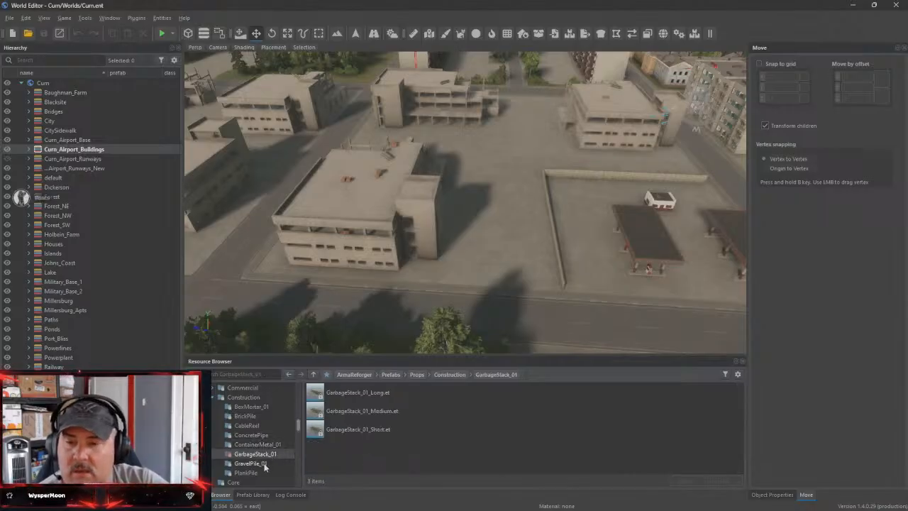
Preview the GarbageStack_01_Short prefab up close, close the preview and return to the World Editor
double_click(323, 429)
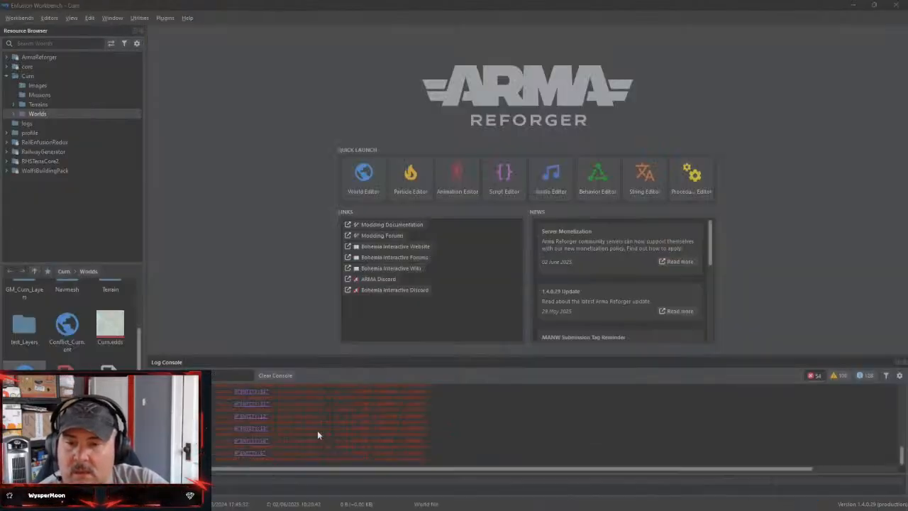
drag(519, 288, 295, 228)
scroll(391, 225, up, 6)
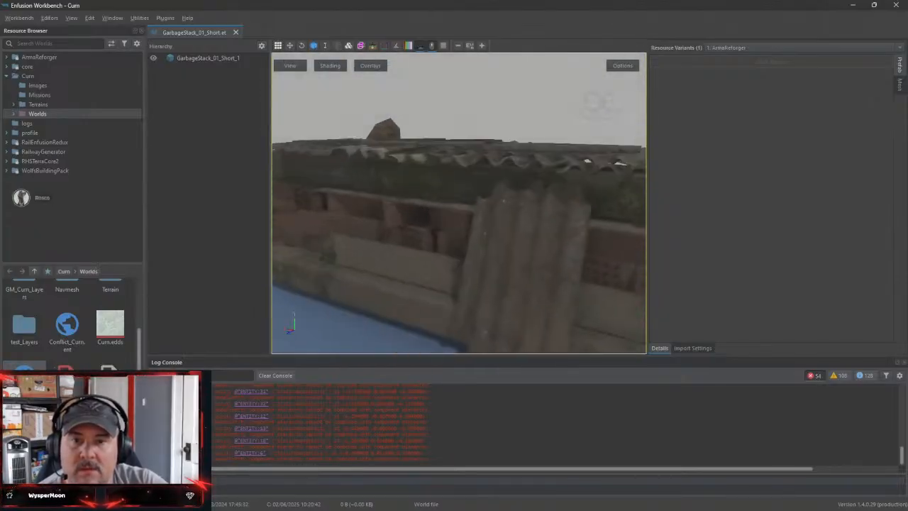
click(236, 33)
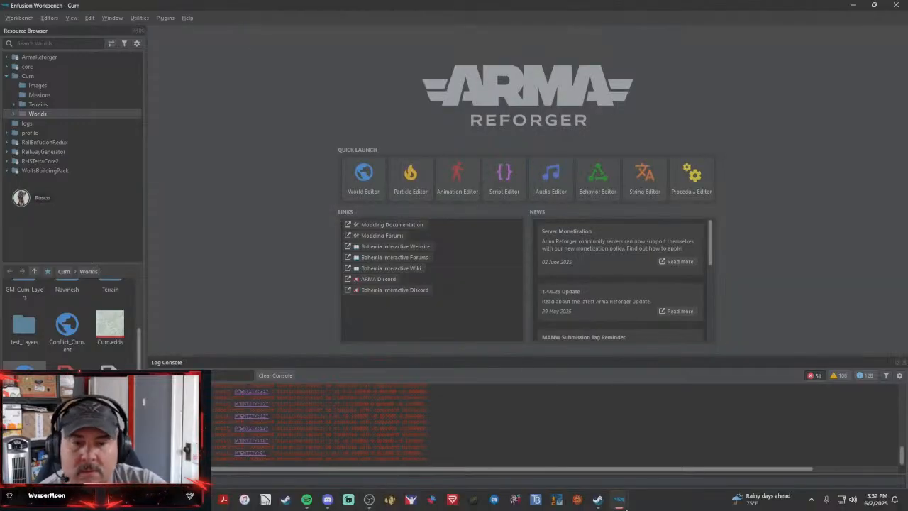
mouse_move(619, 500)
click(638, 472)
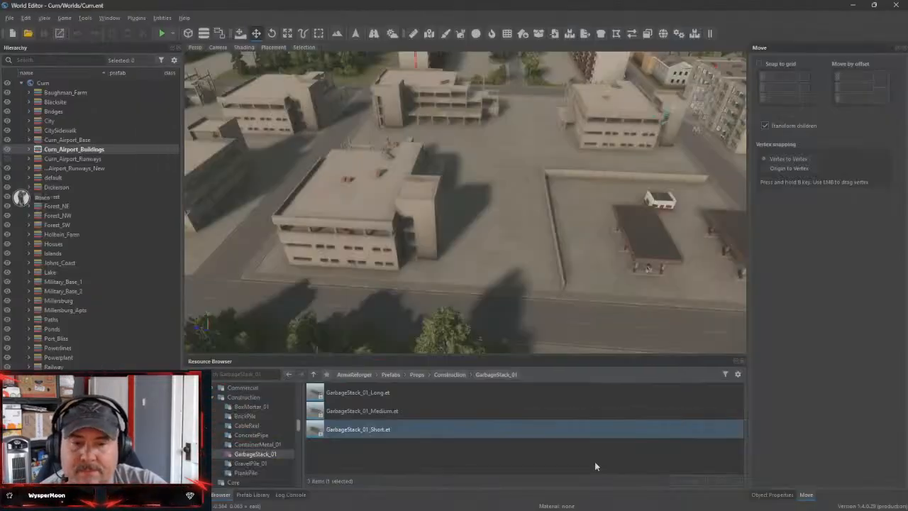
Look through the prefabs in the ContainerMetal_01 and PlankPile folders
click(260, 446)
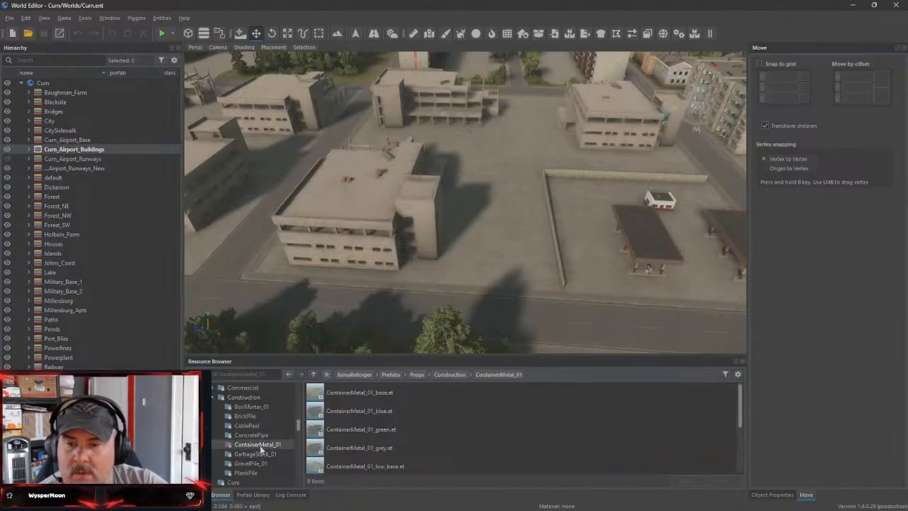
scroll(364, 429, down, 2)
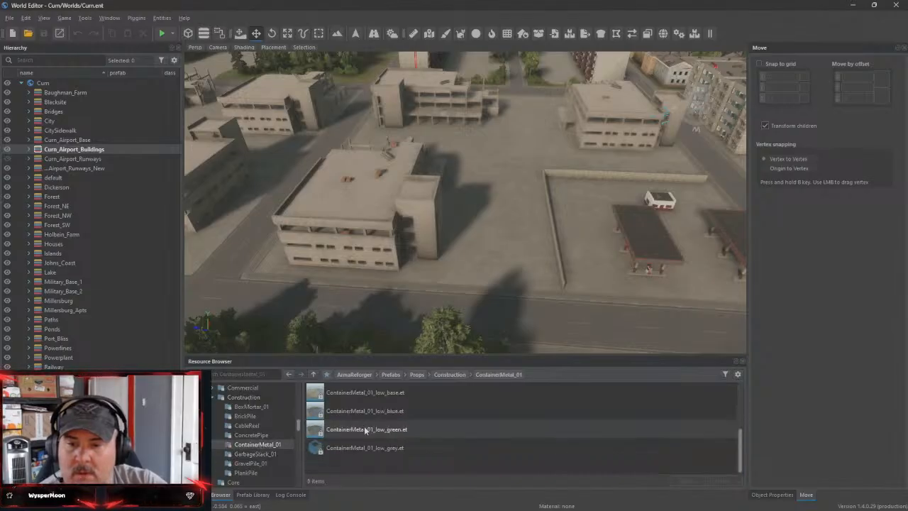
click(248, 472)
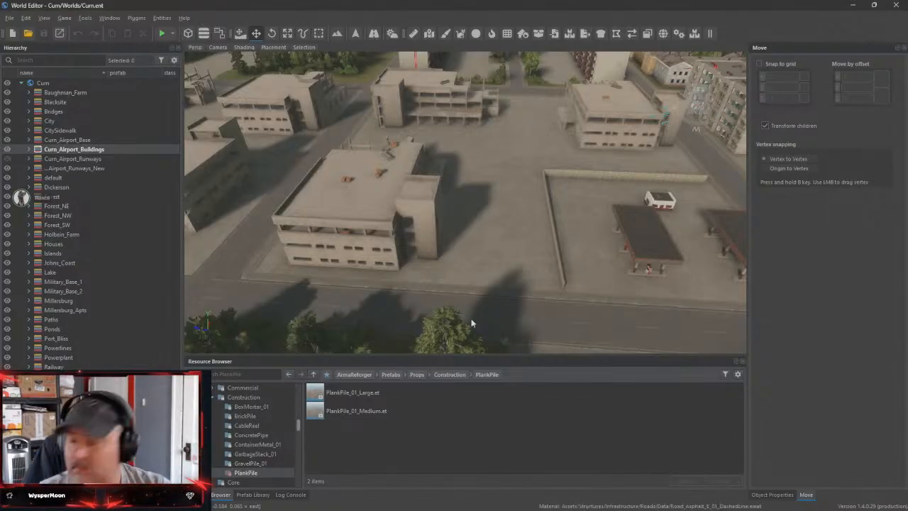
Make City the active layer of the Curn world
right_drag(486, 275, 487, 262)
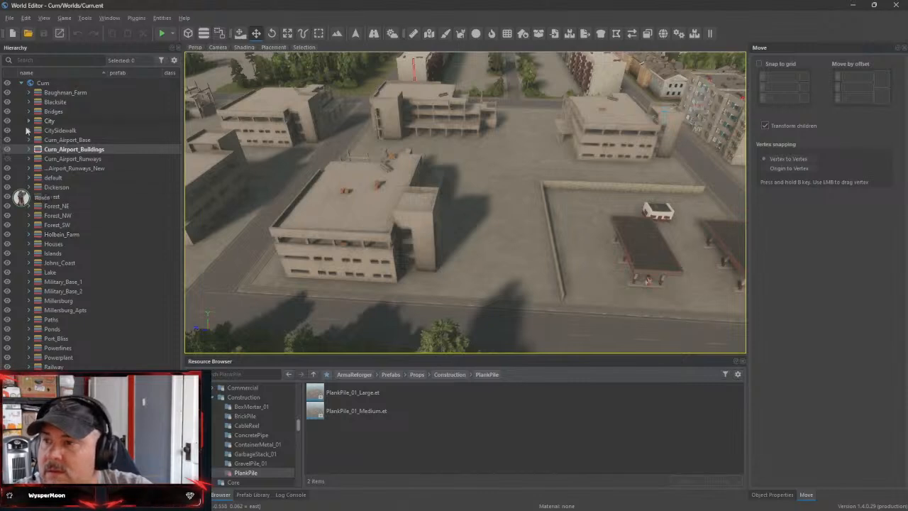
click(21, 198)
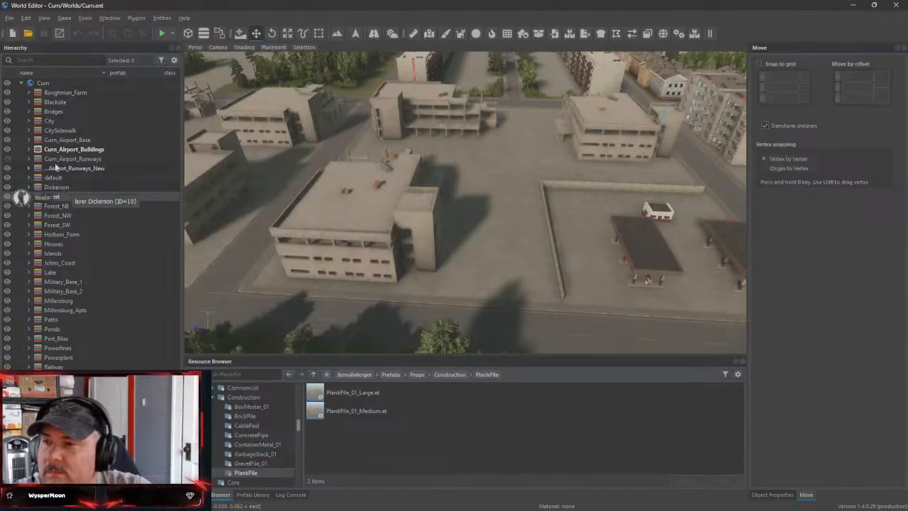
double_click(48, 121)
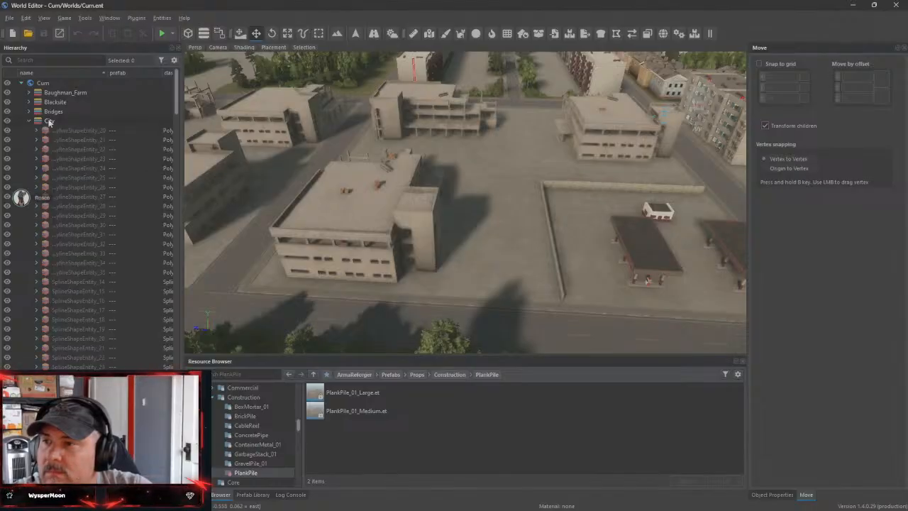
double_click(47, 124)
Examine the open ground beside the unfinished concrete building at close range
key(w)
right_drag(376, 221, 344, 178)
key(w)
key(w)
key(w)
key(w)
key(w)
key(s)
key(s)
key(w)
key(w)
right_drag(603, 192, 563, 233)
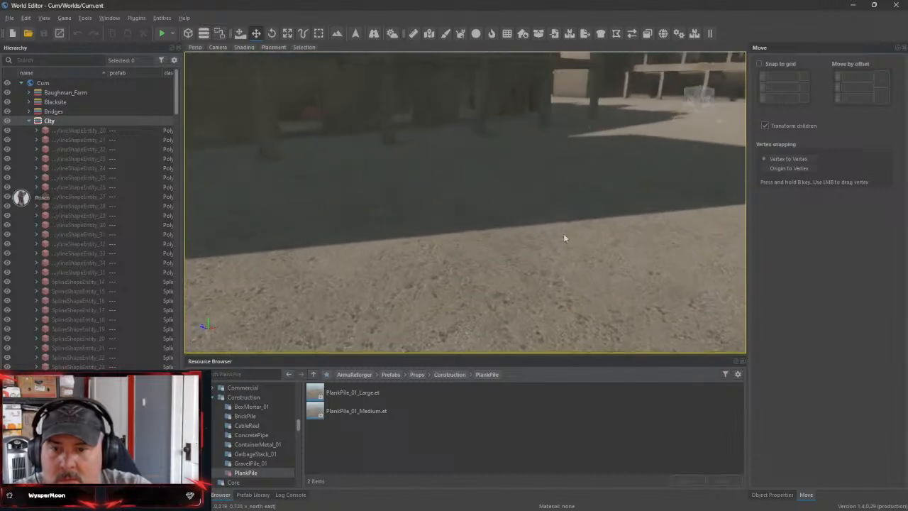
Preview the PlankPile_01_Large prefab, close the preview and place one on the ground beside the unfinished building
double_click(335, 396)
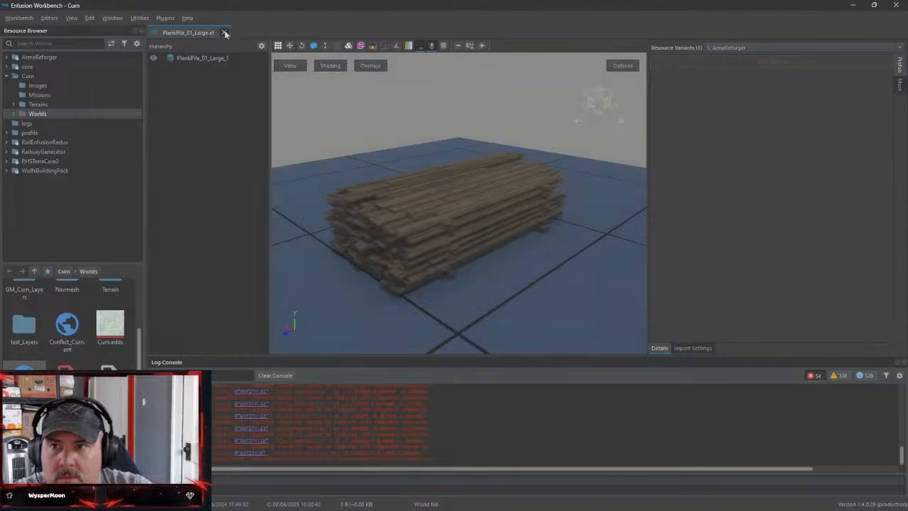
click(224, 33)
click(853, 6)
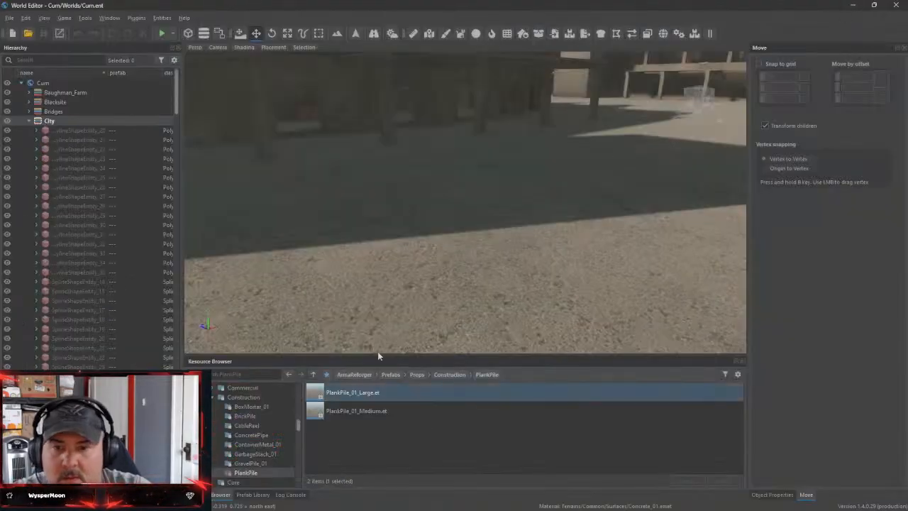
drag(311, 399, 376, 173)
right_drag(473, 218, 539, 163)
key(f)
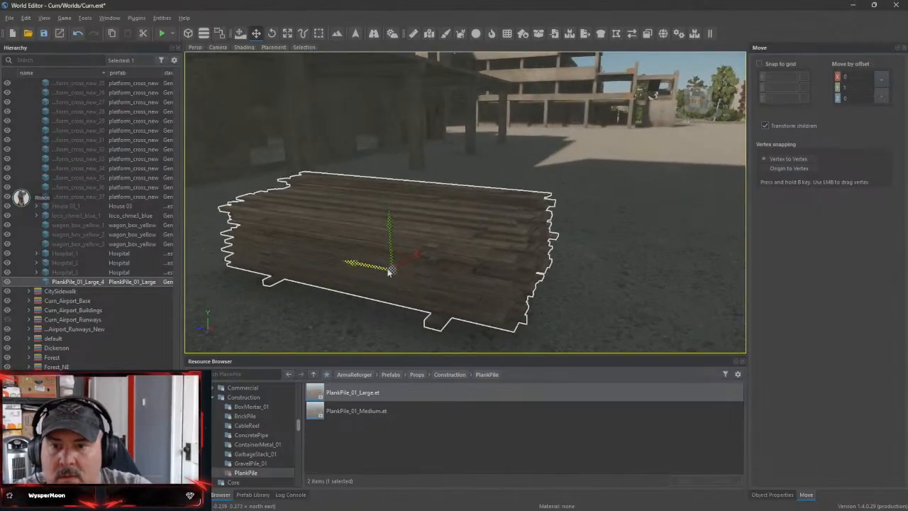
Reposition the plank pile on the concrete ground next to the building's end wall, undoing one move along the way
drag(437, 280, 338, 272)
right_drag(338, 271, 462, 254)
drag(499, 276, 380, 227)
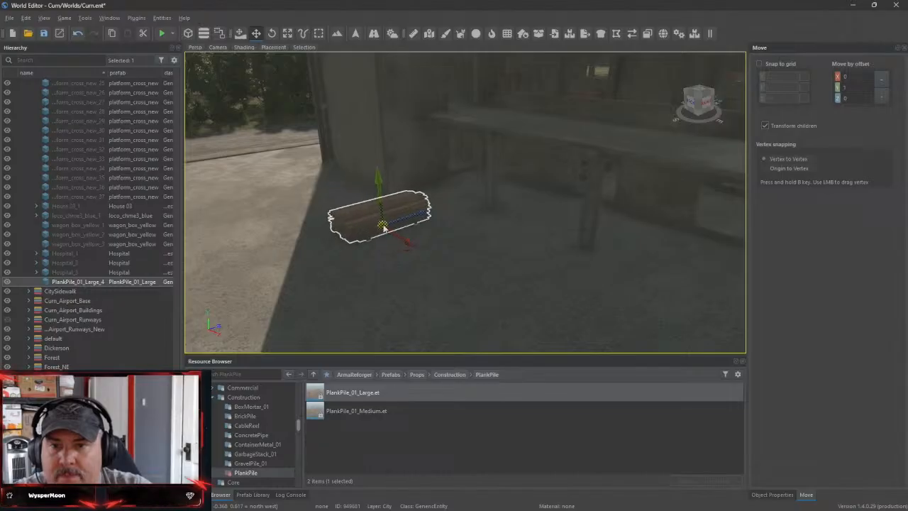
key(ctrl+z)
drag(436, 213, 402, 224)
drag(388, 256, 334, 188)
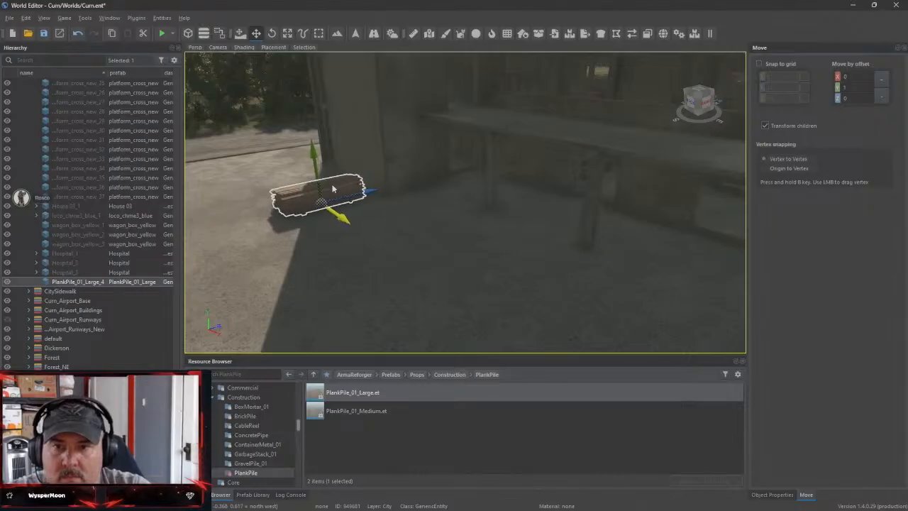
right_drag(334, 188, 378, 351)
key(w)
key(a)
key(s)
Place SandPile_01 from the GravelPile_01 folder on the ground in front of the building, away from the plank pile
click(250, 463)
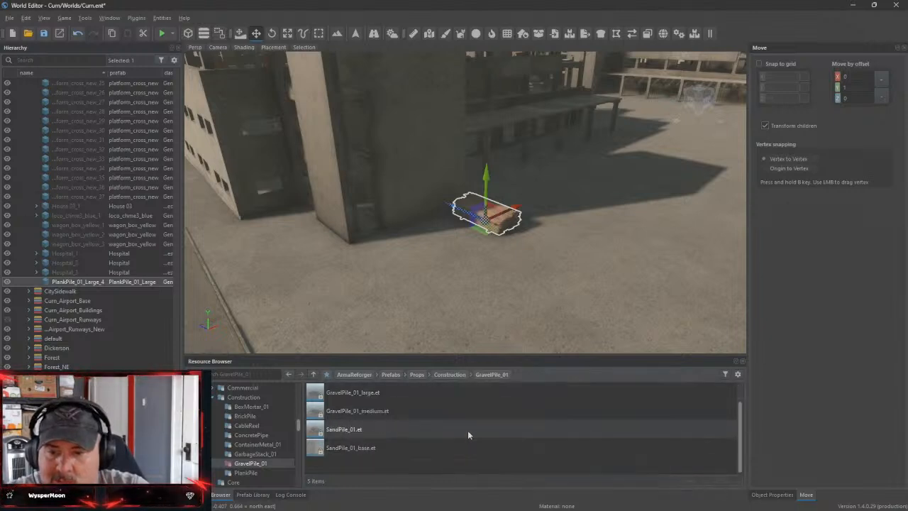
scroll(440, 432, down, 1)
click(327, 433)
drag(314, 433, 424, 397)
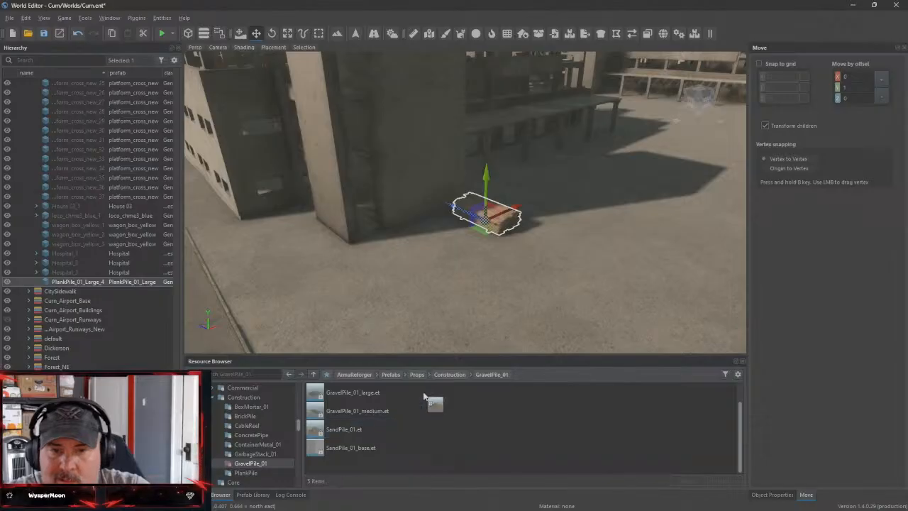
drag(659, 136, 654, 137)
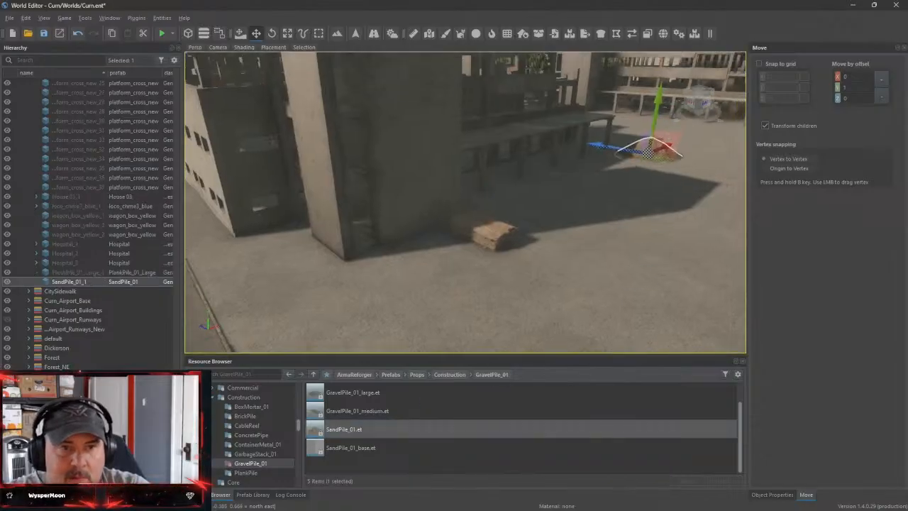
right_drag(549, 238, 548, 239)
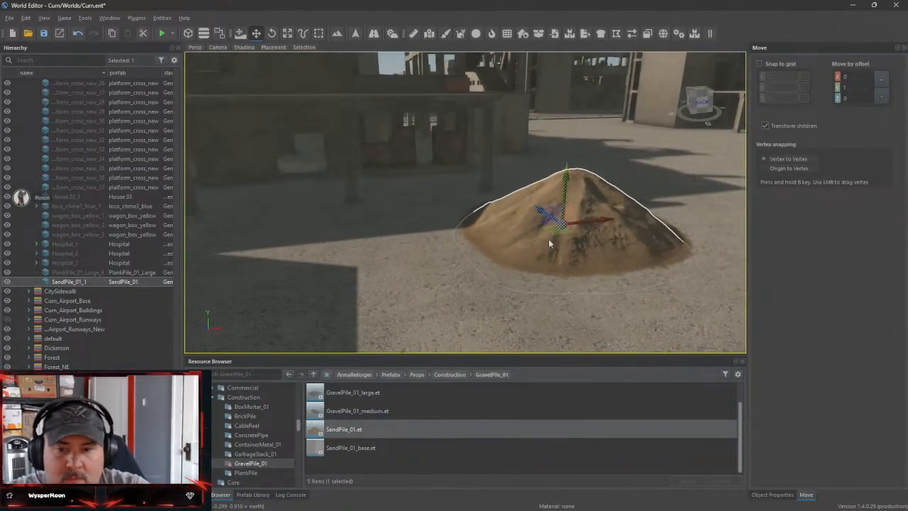
Place GravelPile_01_medium directly beside the sand pile
click(341, 418)
drag(336, 415, 503, 270)
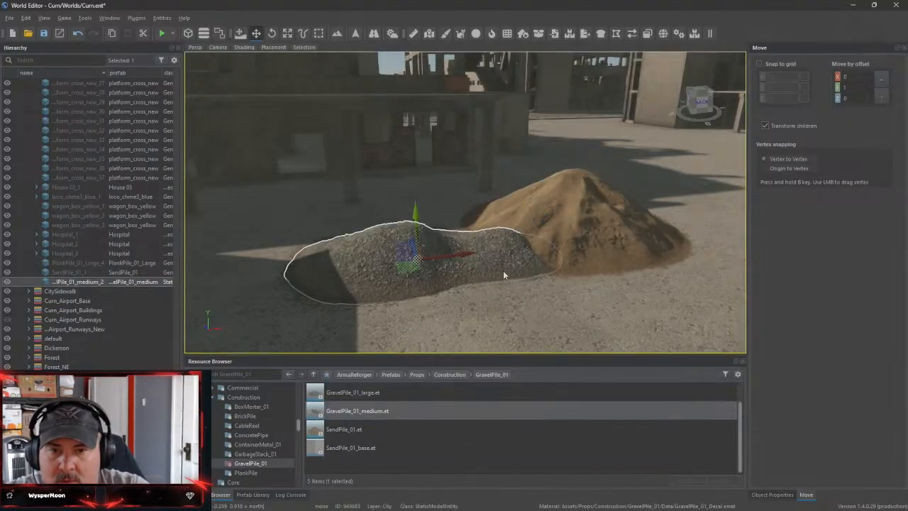
right_drag(503, 270, 503, 270)
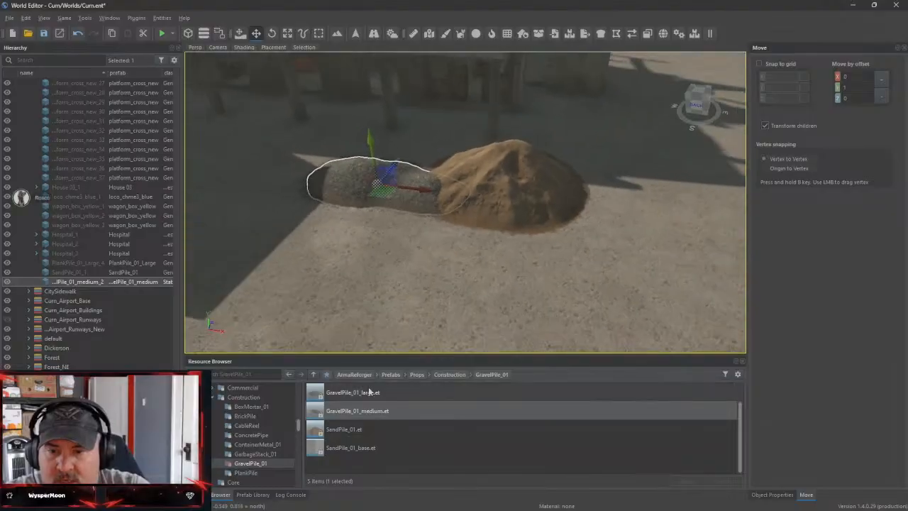
Try placing GravelPile_01_large in front of the sand and medium gravel piles, and undo the placement
drag(317, 397, 531, 313)
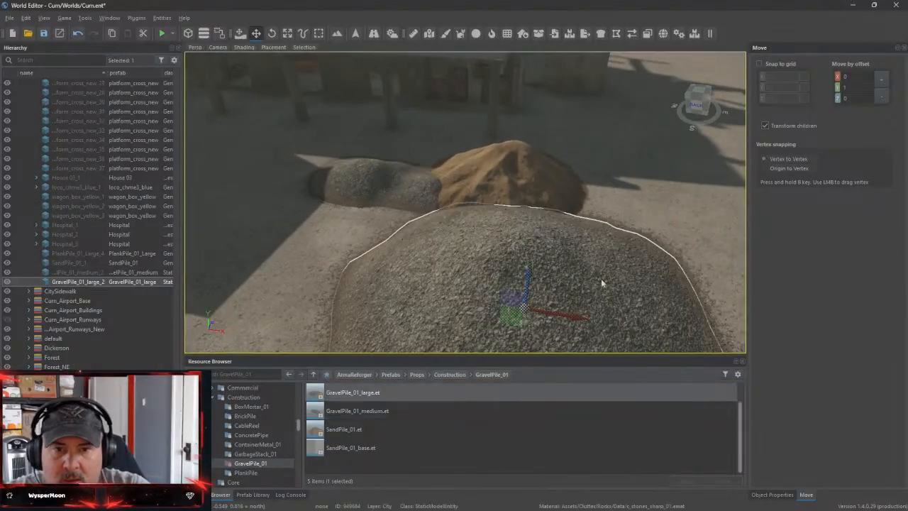
right_drag(491, 277, 490, 277)
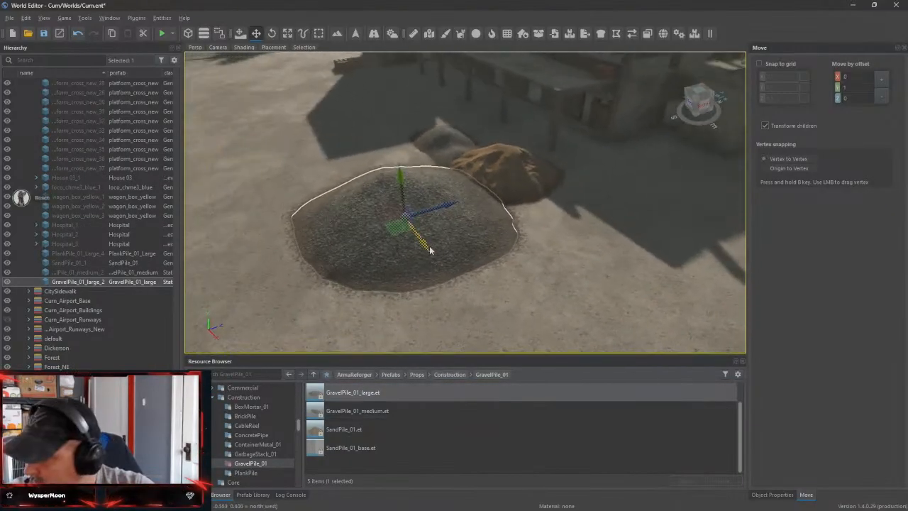
key(ctrl+z)
right_drag(431, 249, 431, 249)
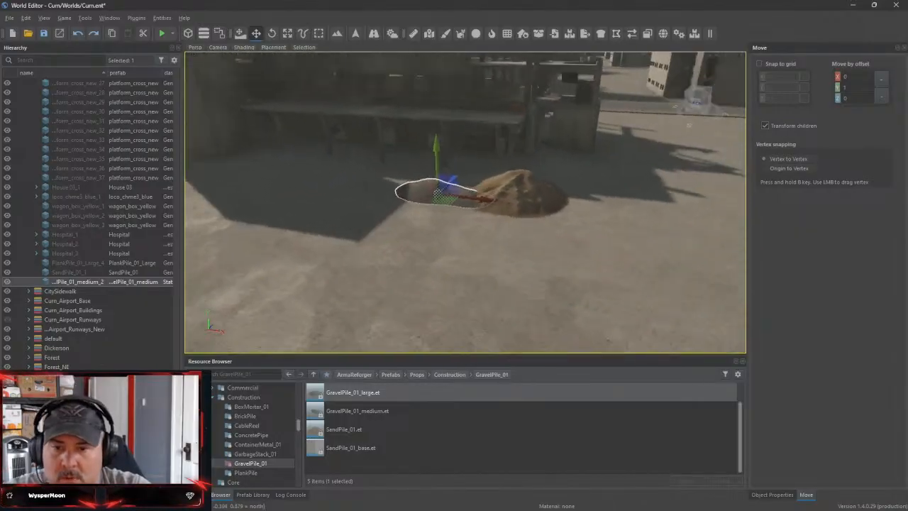
Place GarbageStack_01_Long from the GarbageStack_01 folder in the yard between the plank pile and the gravel pile
click(269, 455)
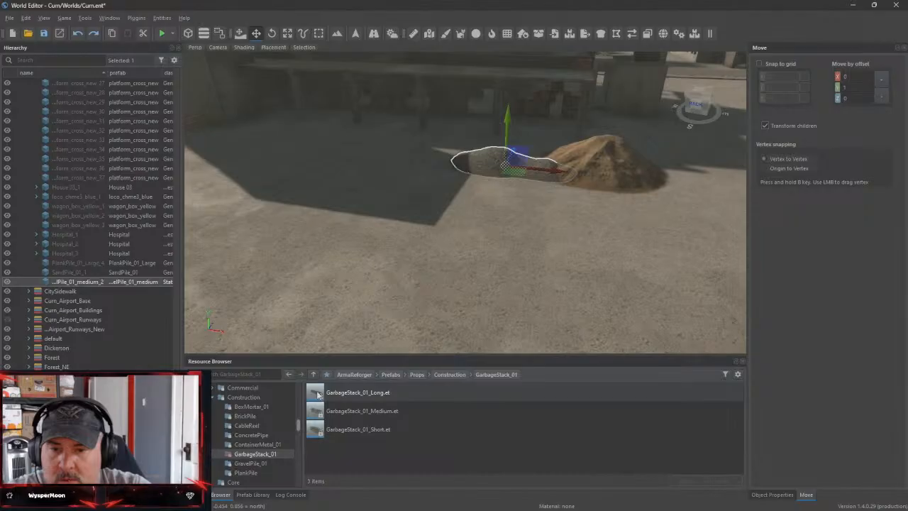
drag(316, 394, 268, 205)
right_drag(427, 229, 427, 229)
Place GarbageStack_01_Medium beside the long garbage stack and shift it slightly closer to that stack
drag(329, 412, 551, 266)
right_drag(551, 265, 550, 266)
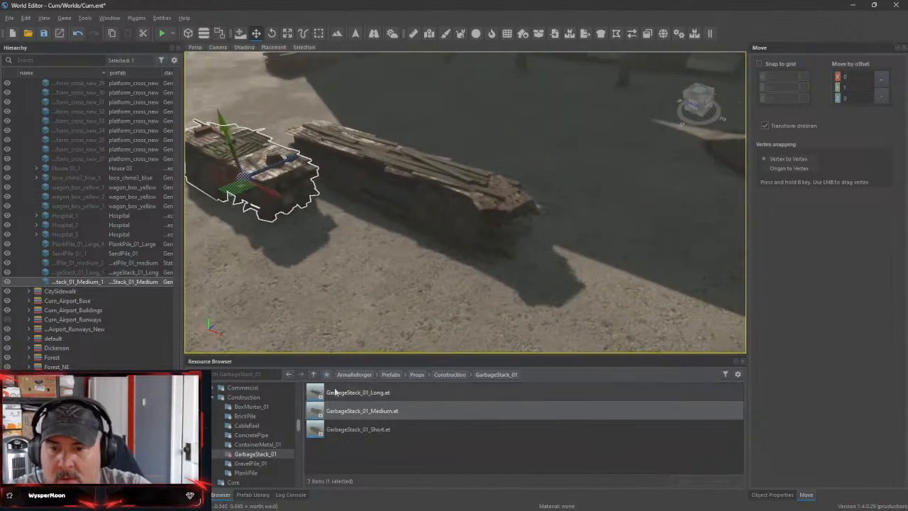
drag(275, 168, 294, 166)
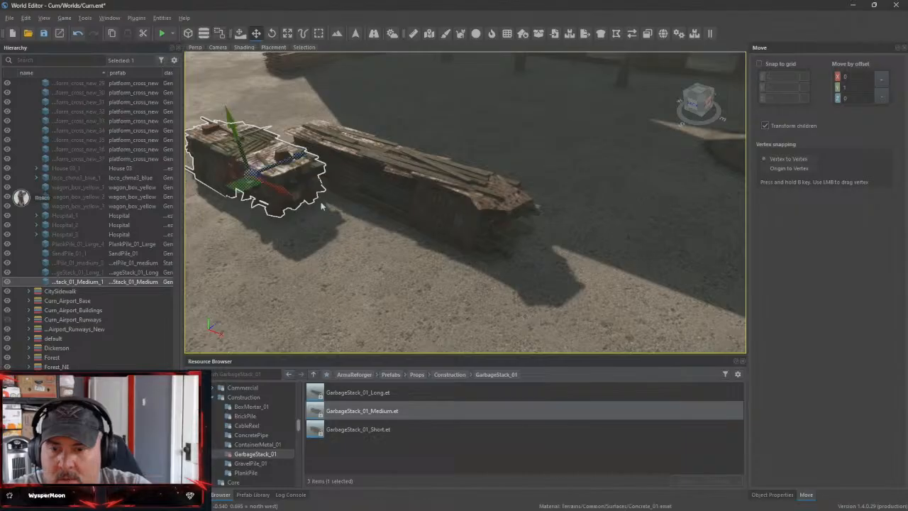
Place ContainerMetal_01_base from the ContainerMetal_01 folder in the yard and shift it towards the gravel pile
click(262, 444)
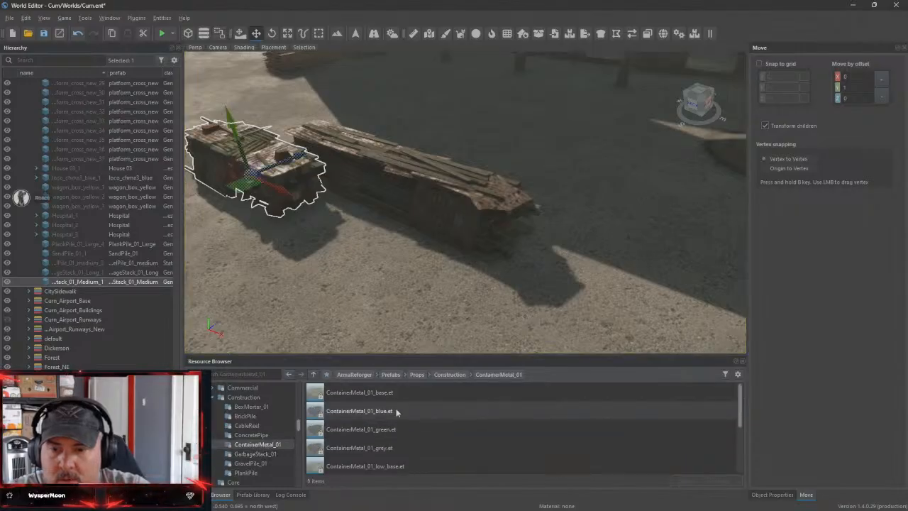
drag(359, 392, 563, 155)
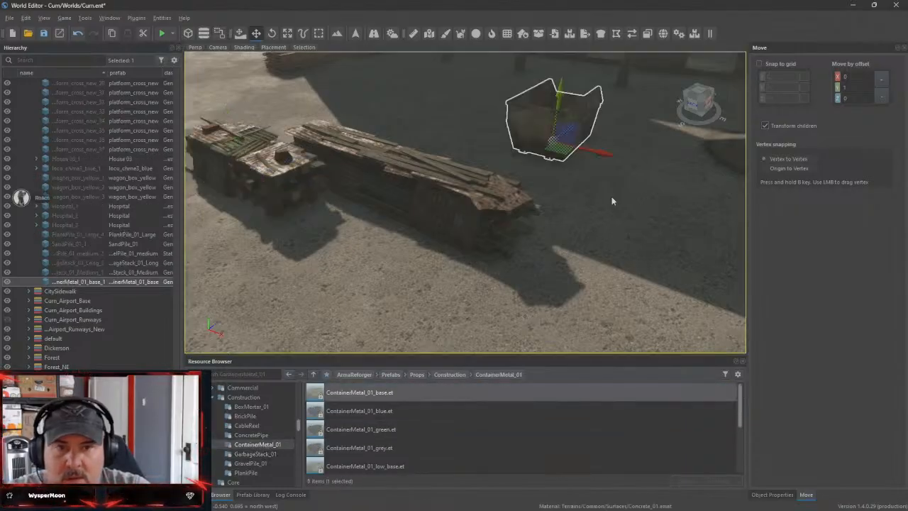
mouse_move(465, 205)
right_down()
mouse_move(441, 211)
mouse_move(466, 205)
right_up()
drag(399, 213, 401, 257)
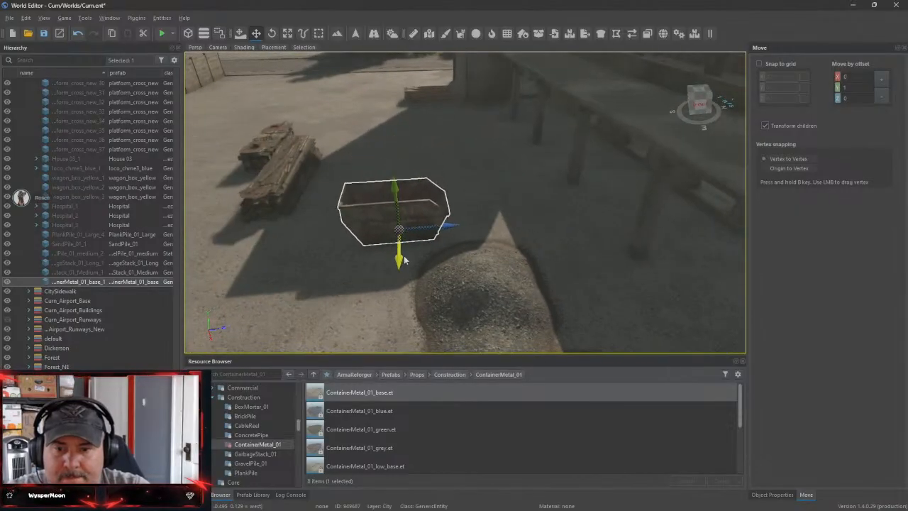
Look through the remaining ContainerMetal_01 and ConcretePipe prefabs and survey the yard around the metal container
scroll(355, 446, down, 3)
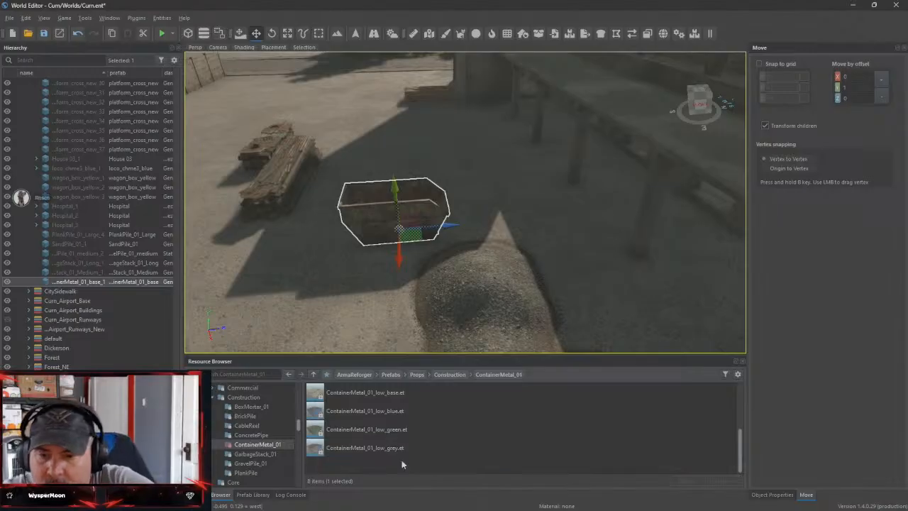
click(250, 434)
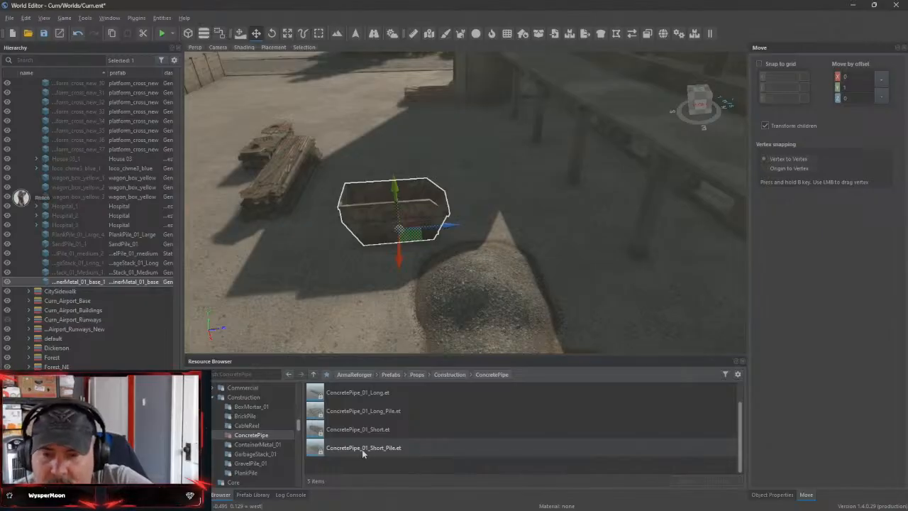
scroll(461, 415, up, 1)
right_drag(465, 283, 610, 276)
key(s)
key(f)
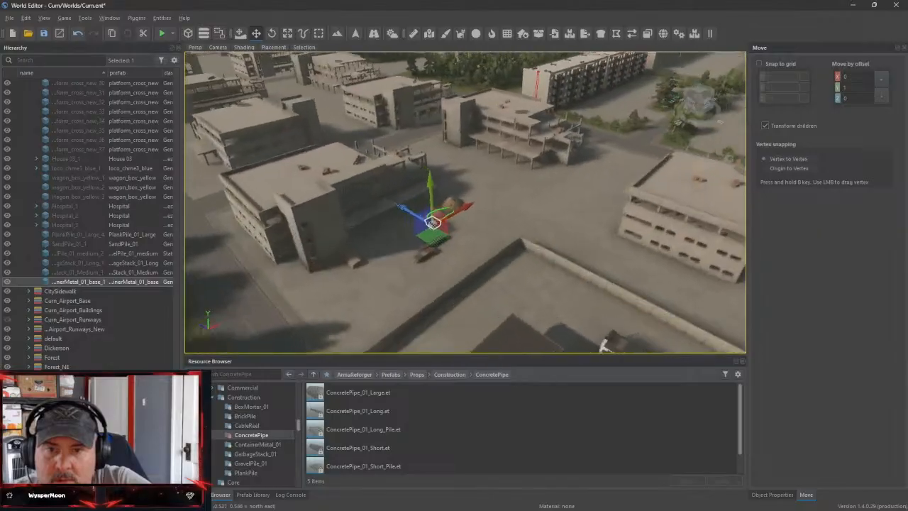
right_drag(464, 277, 411, 287)
key(s)
key(w)
Place CableReelWooden_01 from the CableReel folder beside the garbage stacks
click(247, 424)
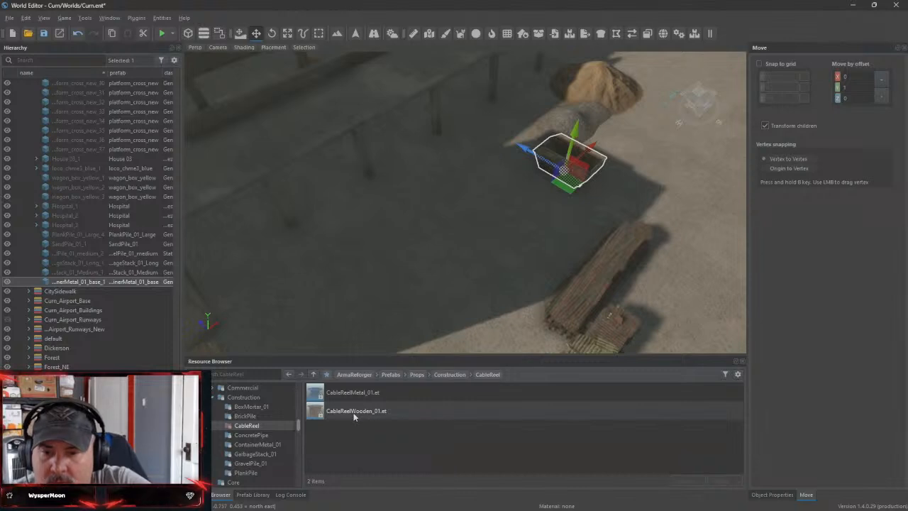
drag(353, 414, 361, 407)
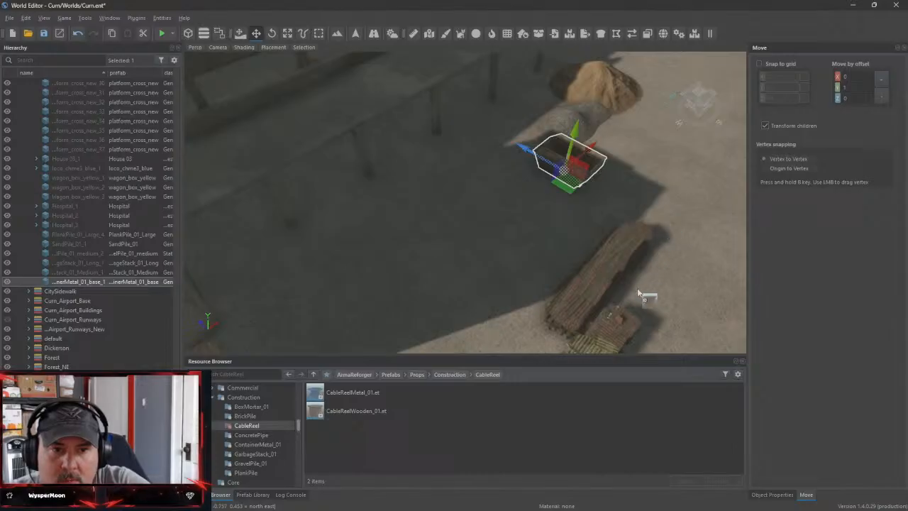
drag(649, 299, 650, 295)
Place CableReelMetal_01 near the wooden cable reel and shift it clear of the long garbage stack
drag(336, 394, 654, 263)
right_drag(654, 263, 490, 260)
key(w)
key(s)
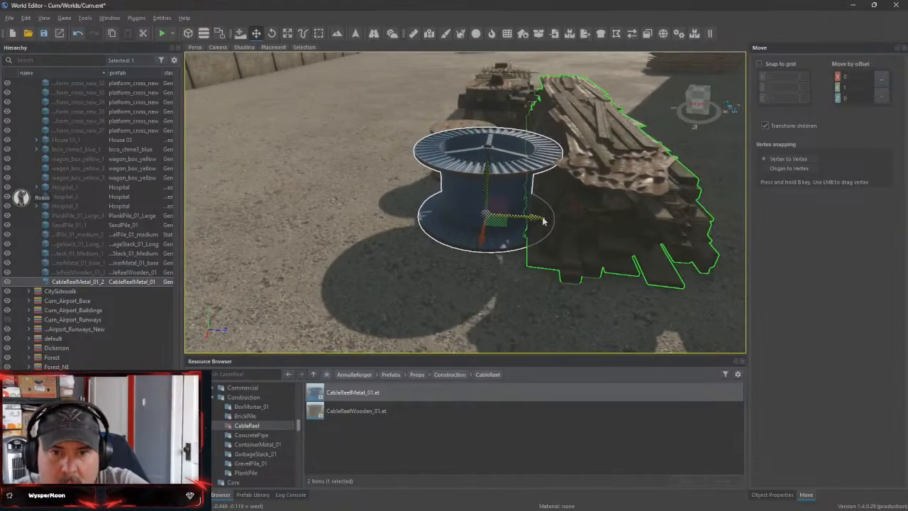
drag(543, 223, 511, 233)
Select the wooden cable reel and shift it slightly away from the blue metal reel
key(w)
right_drag(511, 233, 526, 292)
key(s)
click(526, 293)
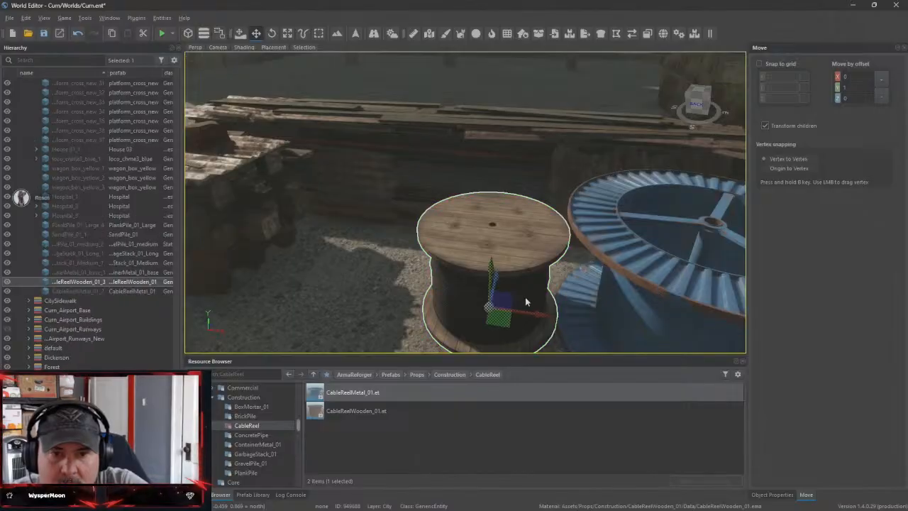
drag(536, 315, 502, 311)
right_drag(571, 301, 505, 333)
key(s)
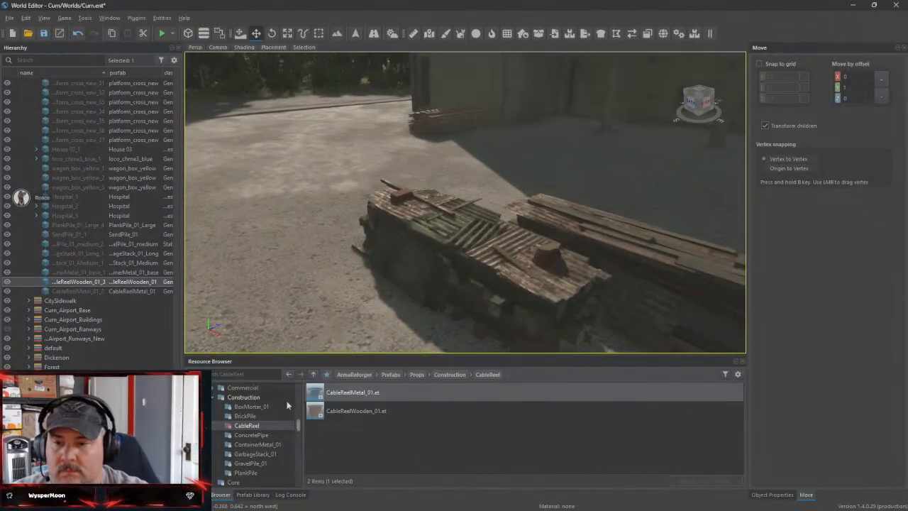
Place BrickPileOld_01_Medium from the BrickPile folder on the shaded ground next to the unfinished building's columns
click(245, 416)
key(s)
right_drag(376, 288, 431, 304)
scroll(391, 435, down, 1)
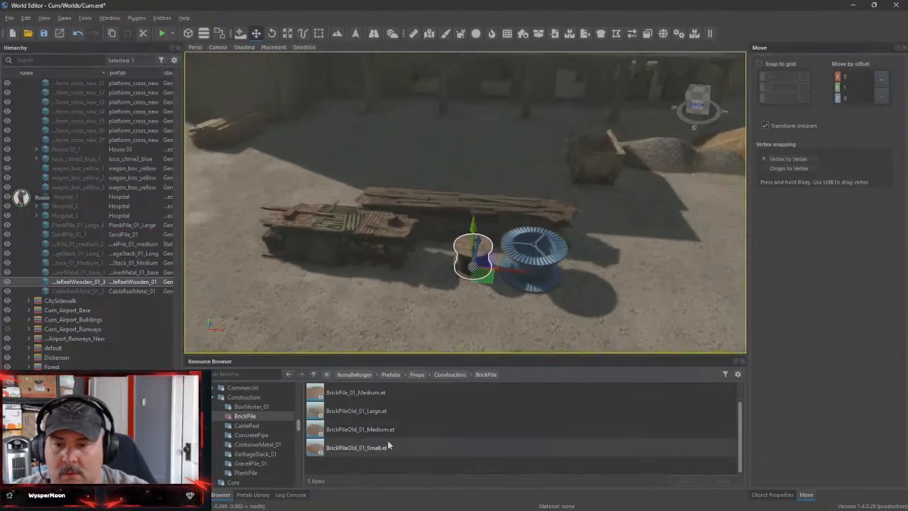
drag(339, 438, 456, 197)
drag(485, 131, 486, 131)
key(w)
right_drag(487, 131, 516, 158)
key(w)
key(s)
key(s)
key(s)
key(w)
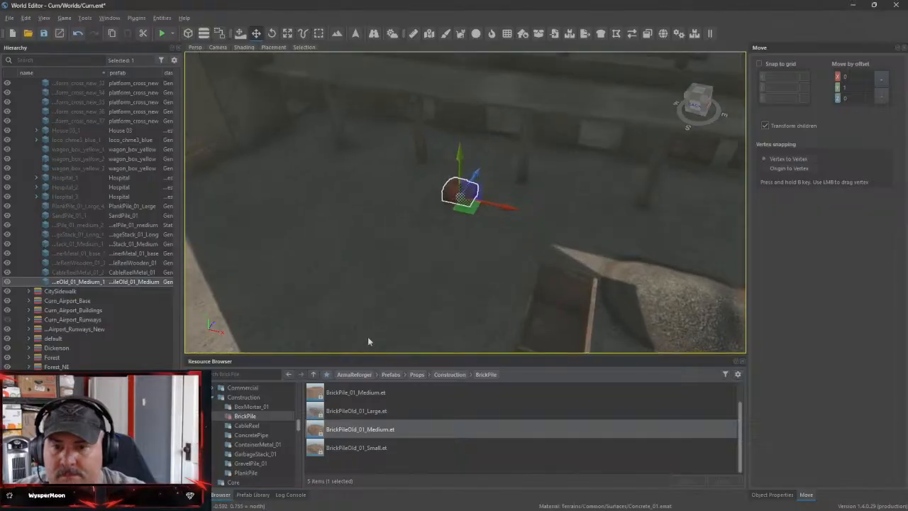
Place BrickPileOld_01_Large near the medium old brick pile beside the unfinished building
drag(338, 416, 412, 197)
key(w)
right_drag(412, 197, 312, 153)
key(d)
right_drag(465, 202, 638, 227)
key(s)
key(w)
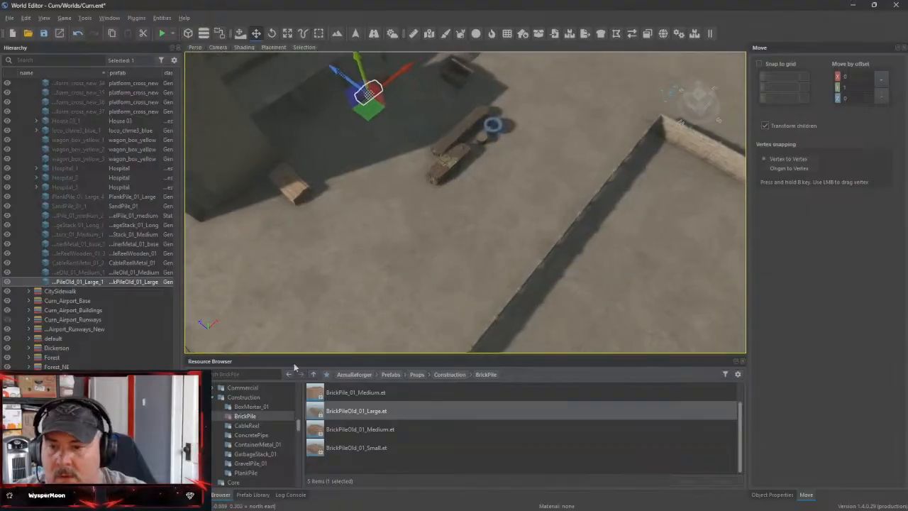
Place BoxMortar_01_base from the BoxMortar_01 folder in the yard between the metal container and the gravel pile
click(263, 408)
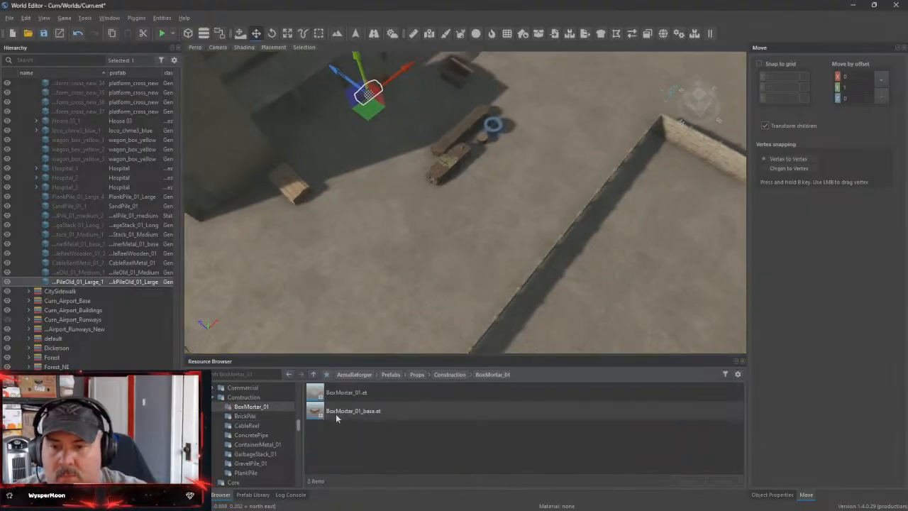
drag(341, 415, 435, 143)
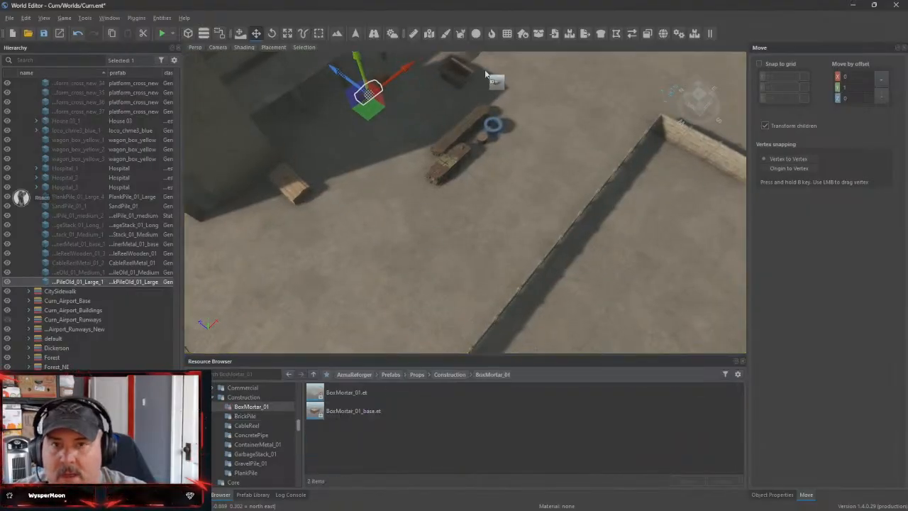
drag(485, 74, 490, 69)
key(w)
right_drag(491, 69, 433, 21)
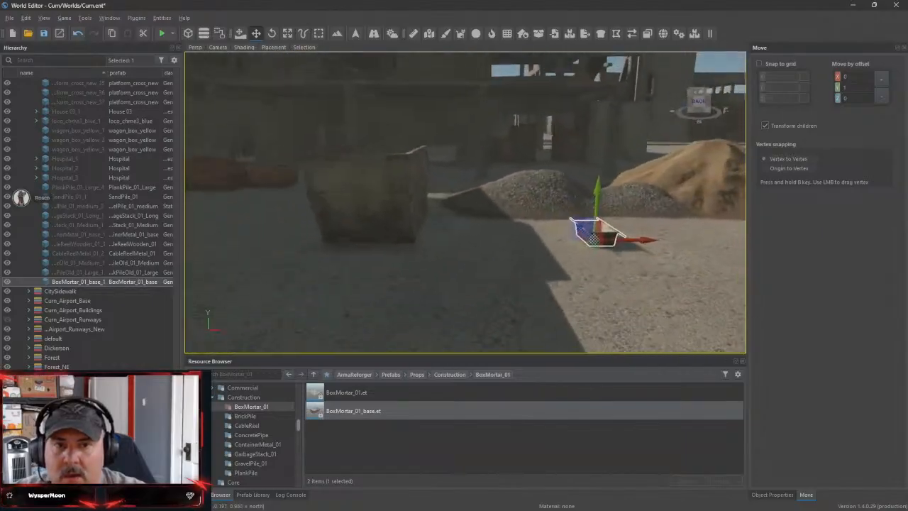
Move the mortar box to the shaded building side of the gravel pile, close to where it meets the sand pile
right_drag(465, 202, 411, 287)
key(s)
drag(502, 187, 653, 168)
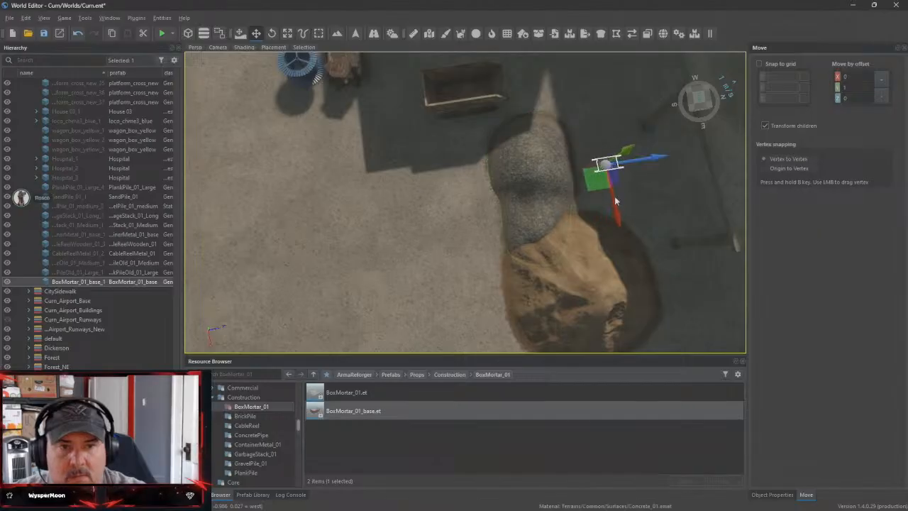
drag(615, 201, 621, 238)
right_drag(621, 238, 681, 238)
key(w)
key(w)
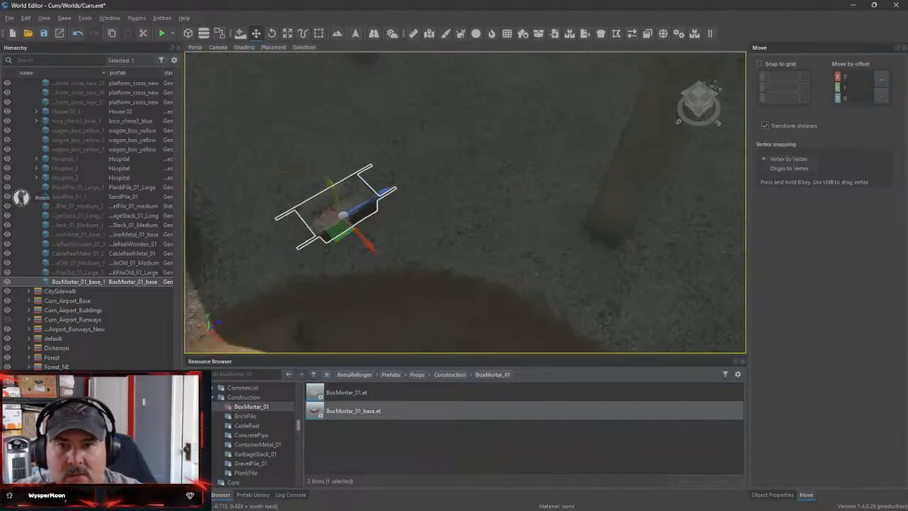
right_drag(426, 210, 386, 210)
drag(501, 212, 476, 210)
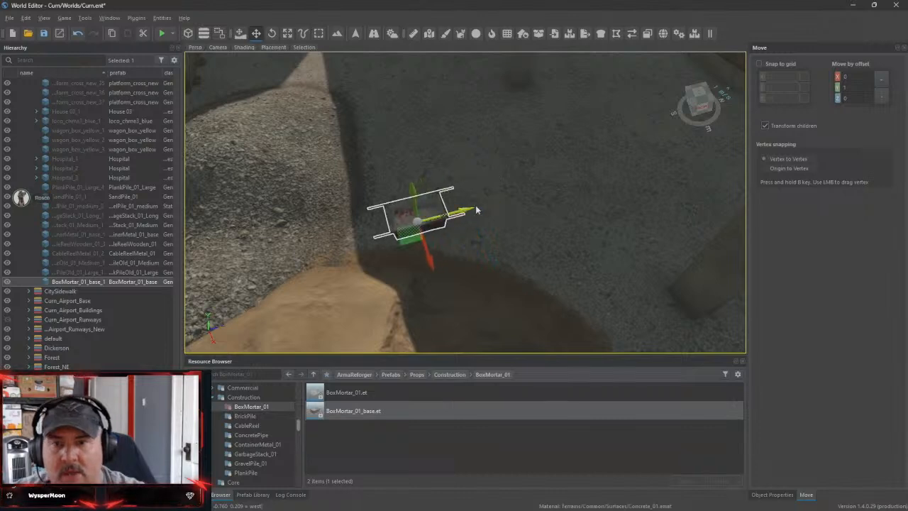
Browse the Commercial and Civilian prop folders for further items that suit the construction site
click(216, 391)
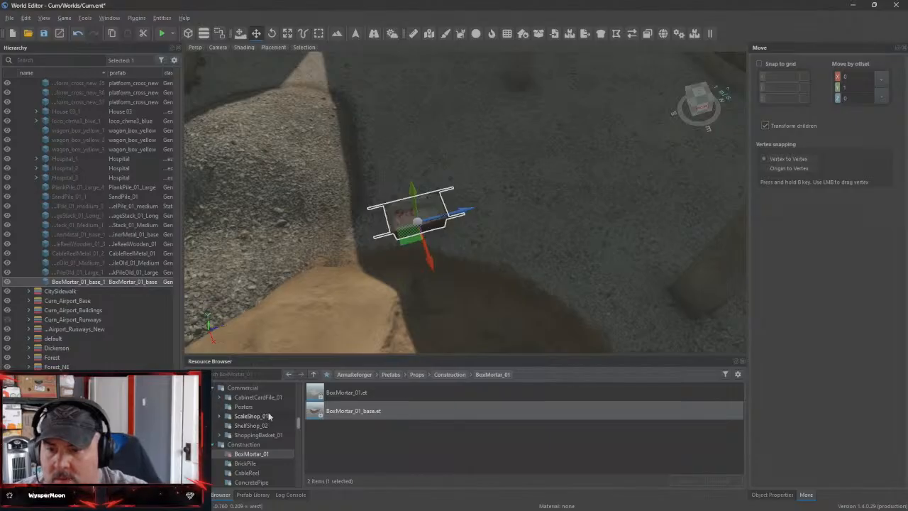
click(259, 436)
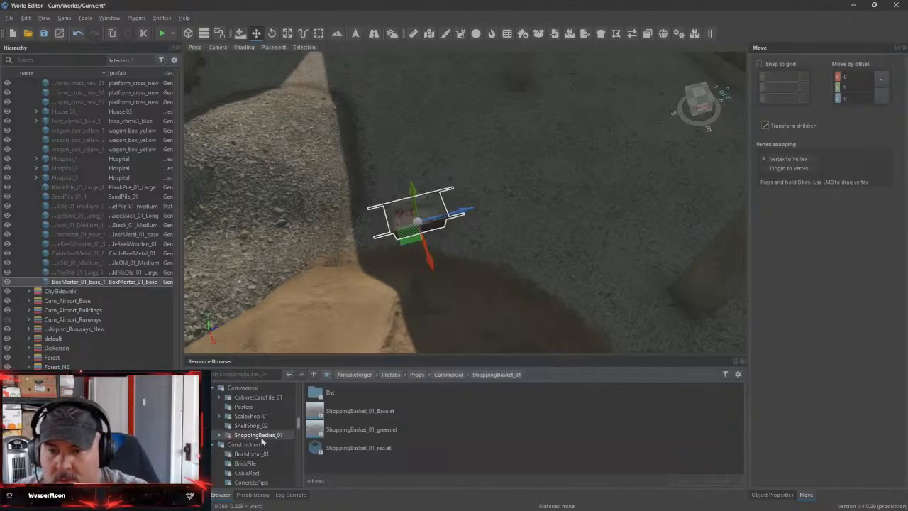
click(253, 425)
click(255, 417)
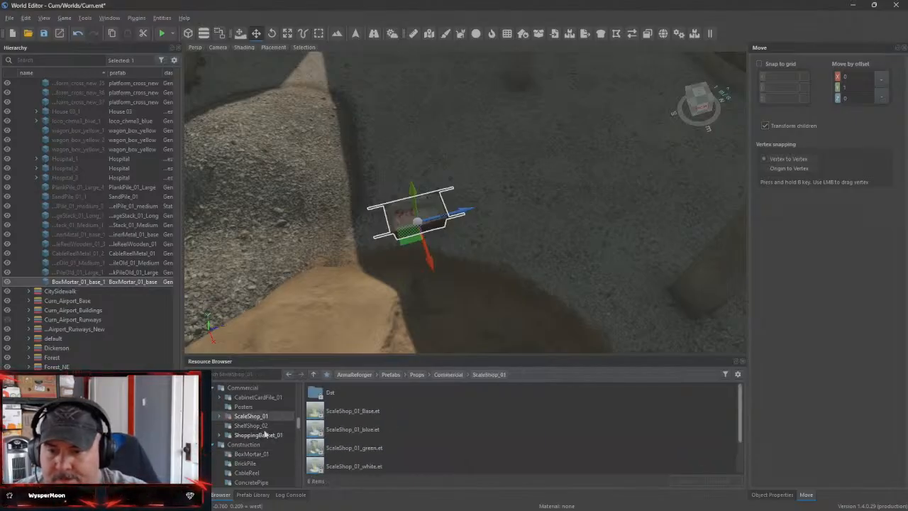
scroll(264, 432, up, 2)
click(237, 434)
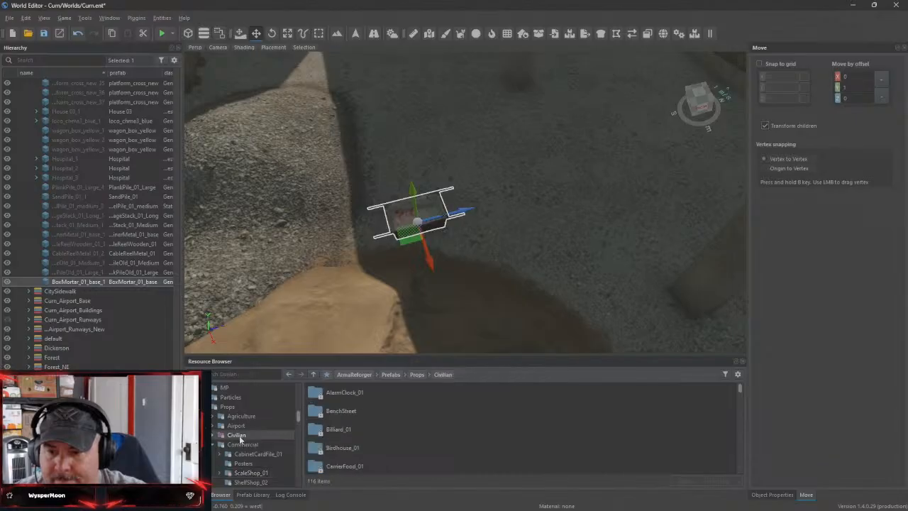
scroll(375, 425, down, 5)
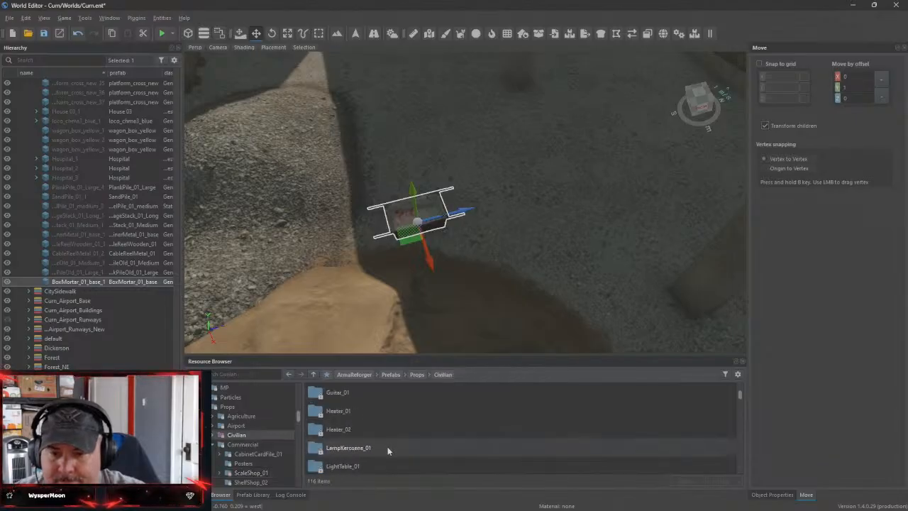
scroll(388, 448, down, 6)
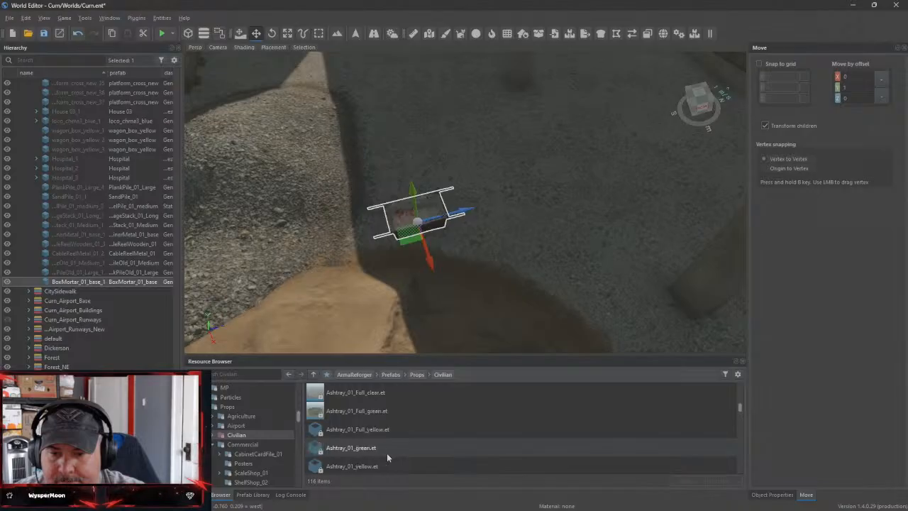
scroll(387, 452, down, 2)
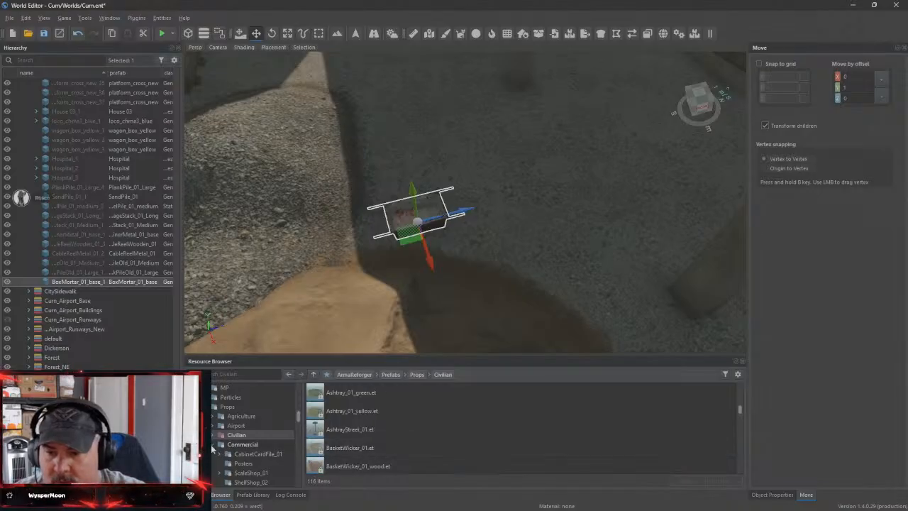
Look through the Industrial prop folders and open CargoContainer_01 inside CargoContainers
scroll(262, 443, down, 2)
scroll(276, 452, down, 2)
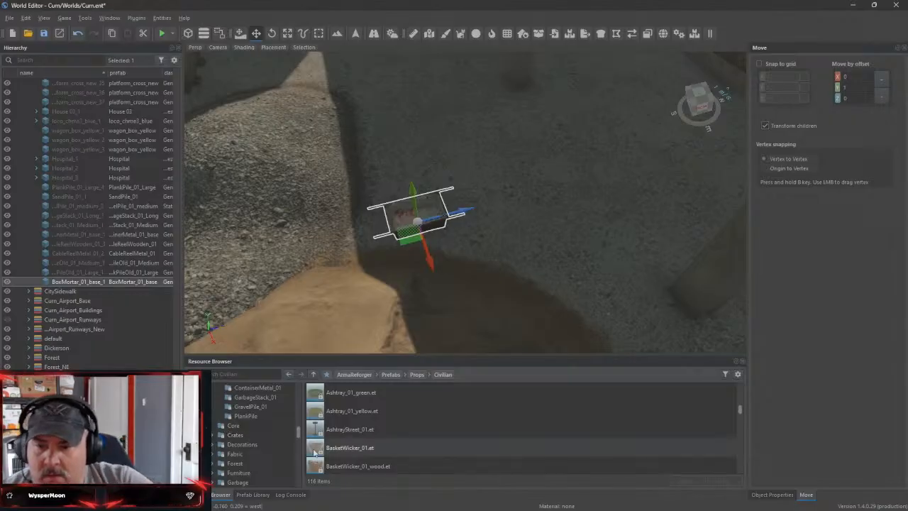
scroll(269, 453, down, 1)
click(243, 465)
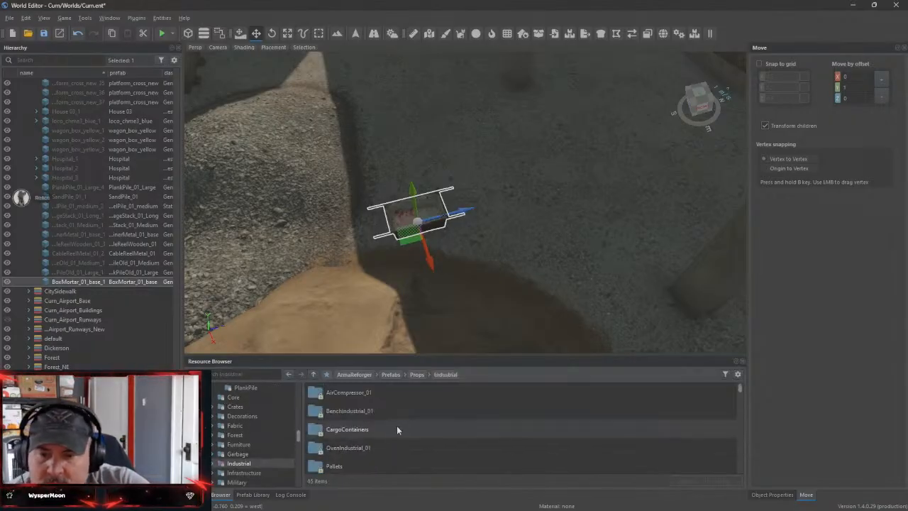
double_click(372, 394)
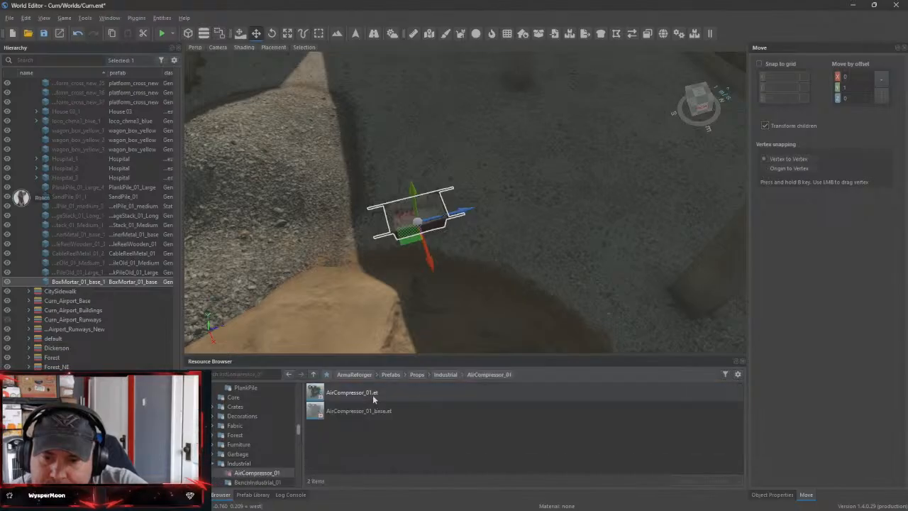
scroll(279, 436, down, 2)
click(278, 425)
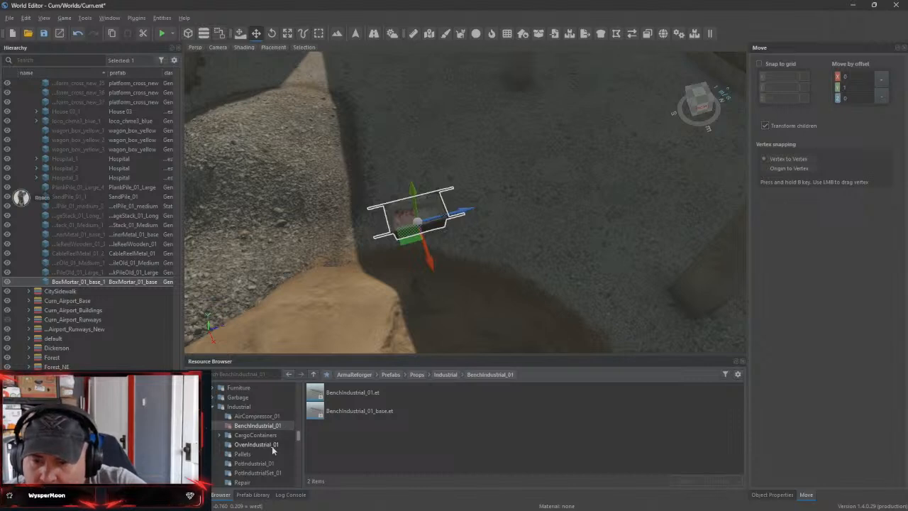
click(266, 435)
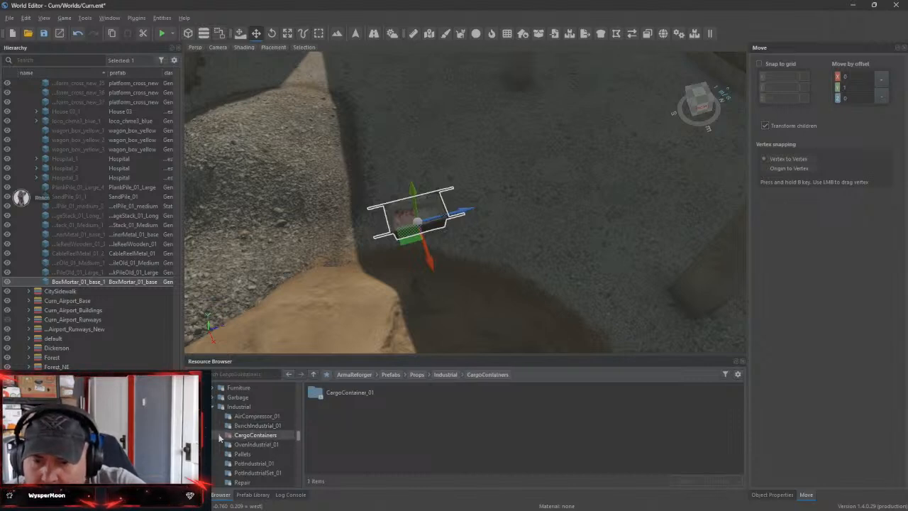
click(260, 444)
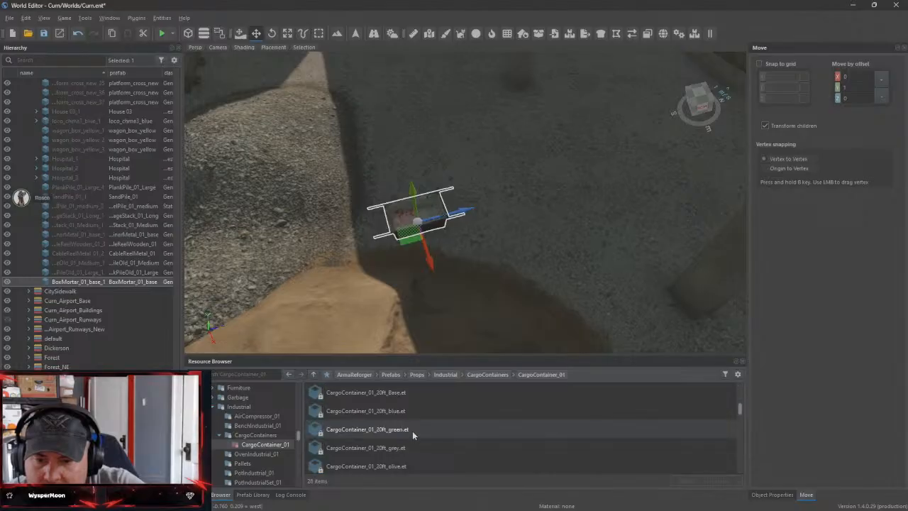
Place CargoContainer_02_20ft_Chernarussian in the open yard beside the gravel and sand piles
scroll(408, 436, down, 7)
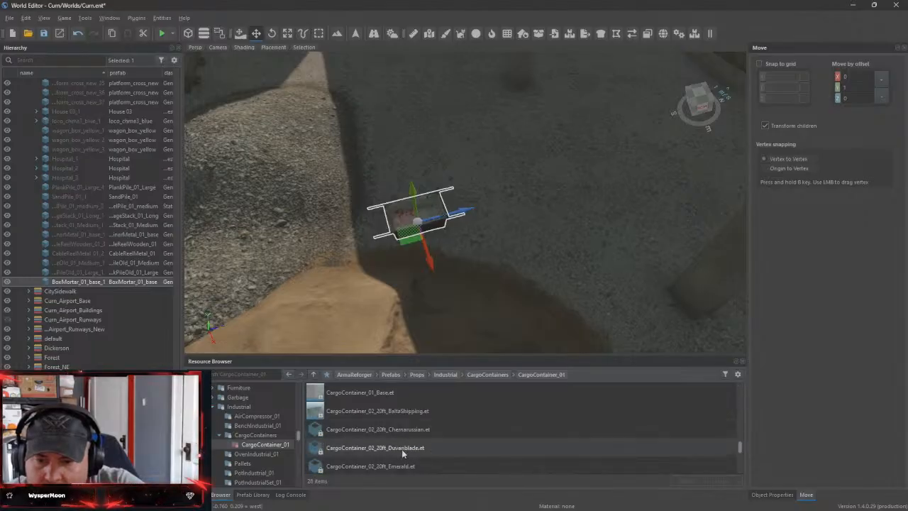
scroll(375, 443, up, 3)
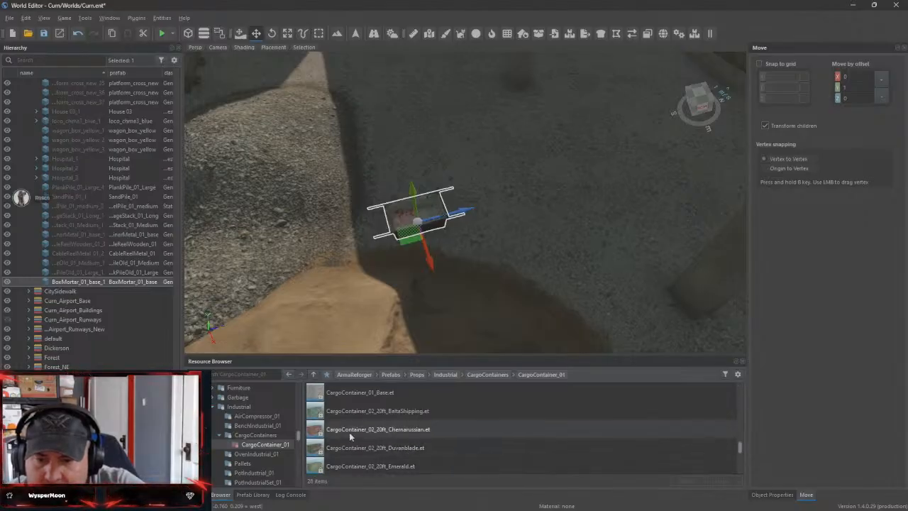
click(367, 431)
drag(367, 430, 376, 215)
scroll(538, 226, down, 10)
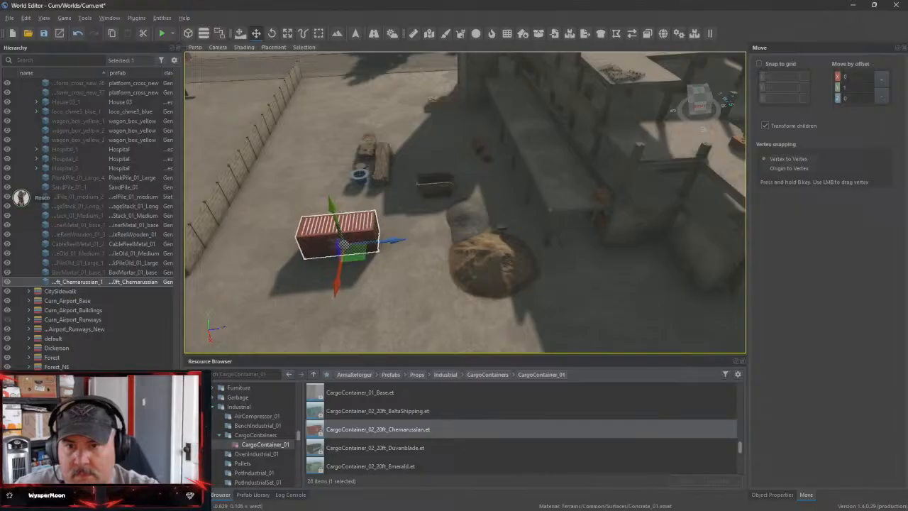
Place CargoContainer_01_40ft_olive in the yard beside the red 20 ft container
key(w)
right_drag(375, 214, 475, 188)
key(s)
key(a)
key(w)
key(a)
key(a)
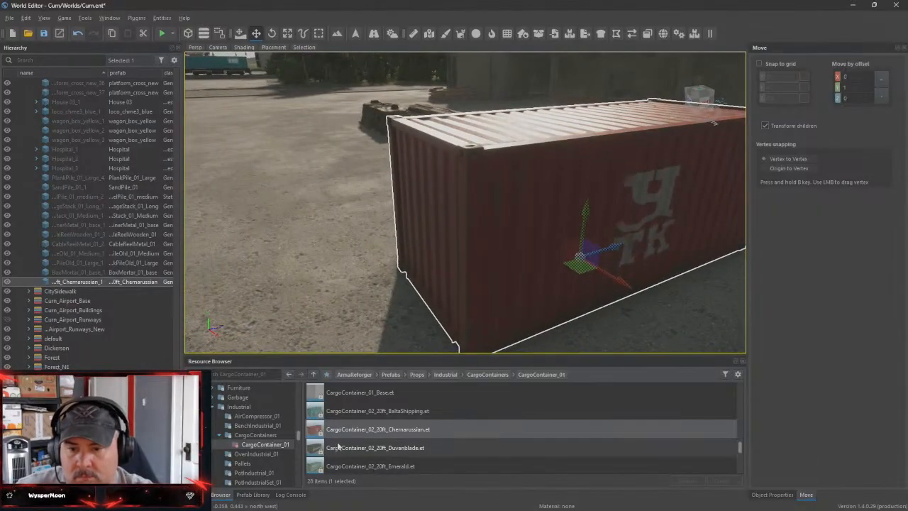
scroll(387, 458, down, 5)
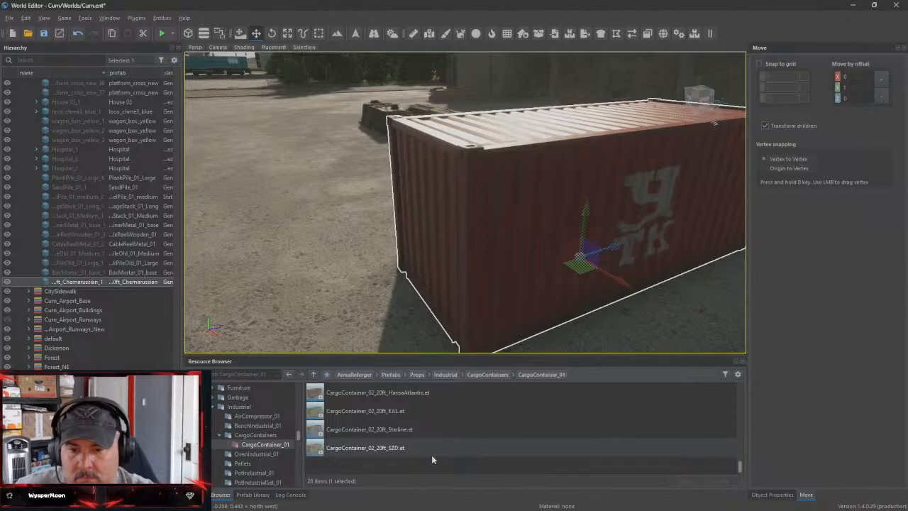
scroll(386, 454, up, 3)
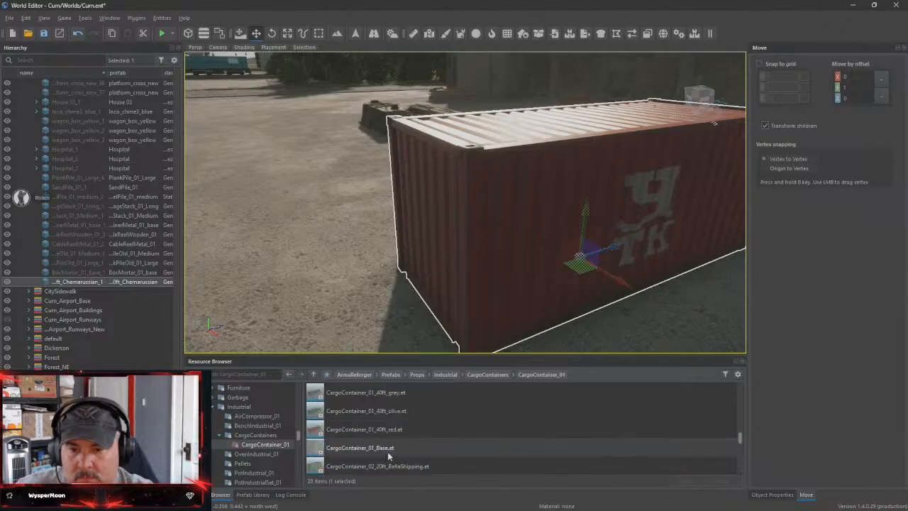
click(461, 429)
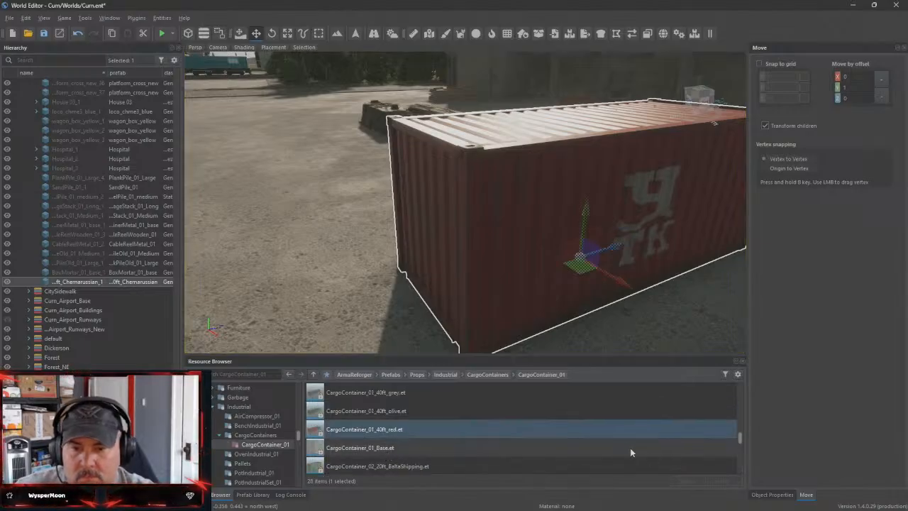
right_click(629, 451)
click(363, 410)
drag(363, 410, 390, 239)
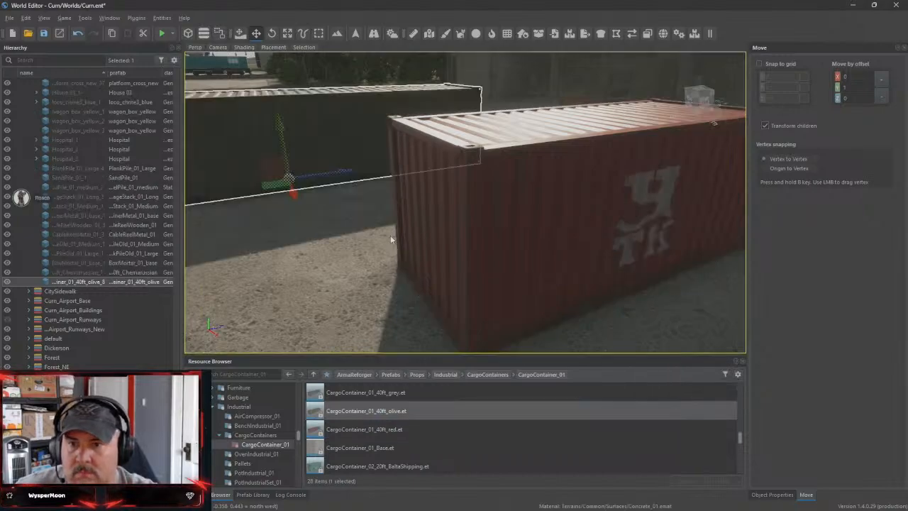
Rotate the olive container parallel to the concrete wall and move it over beside the wall
right_drag(391, 239, 664, 259)
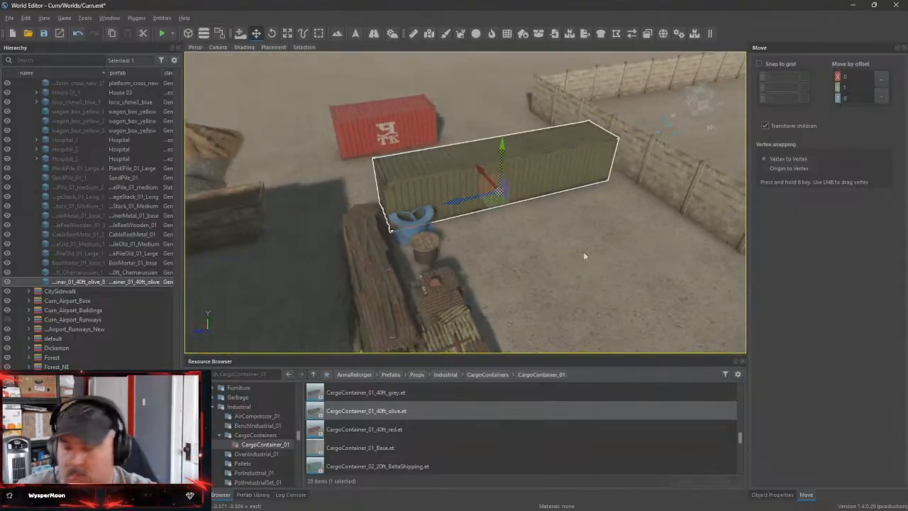
key(e)
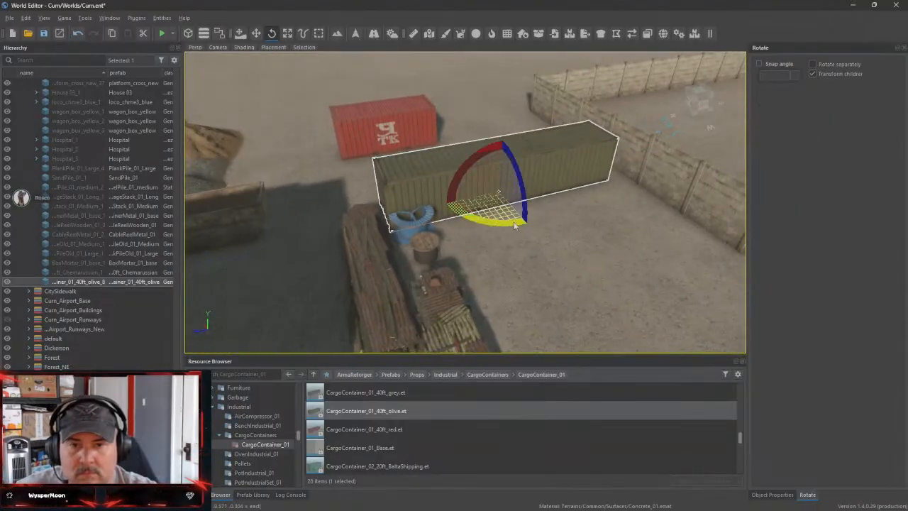
drag(516, 225, 428, 222)
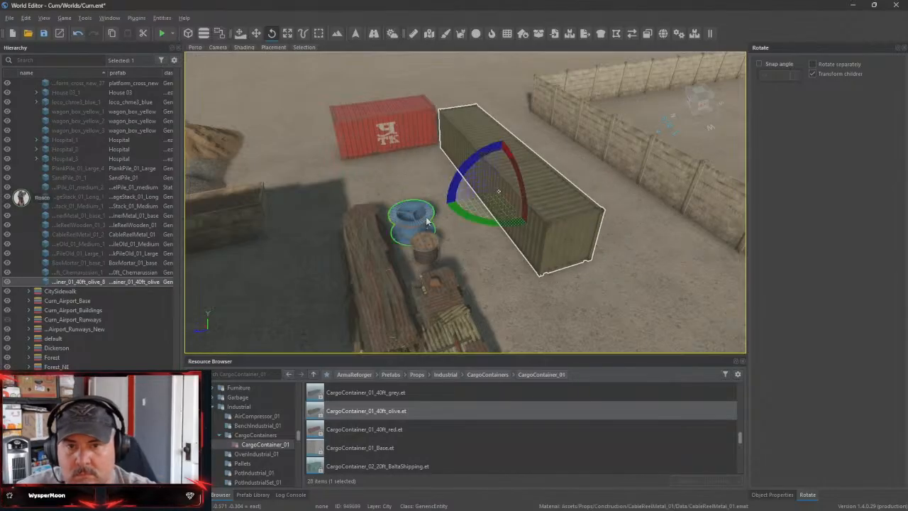
key(w)
drag(528, 187, 611, 174)
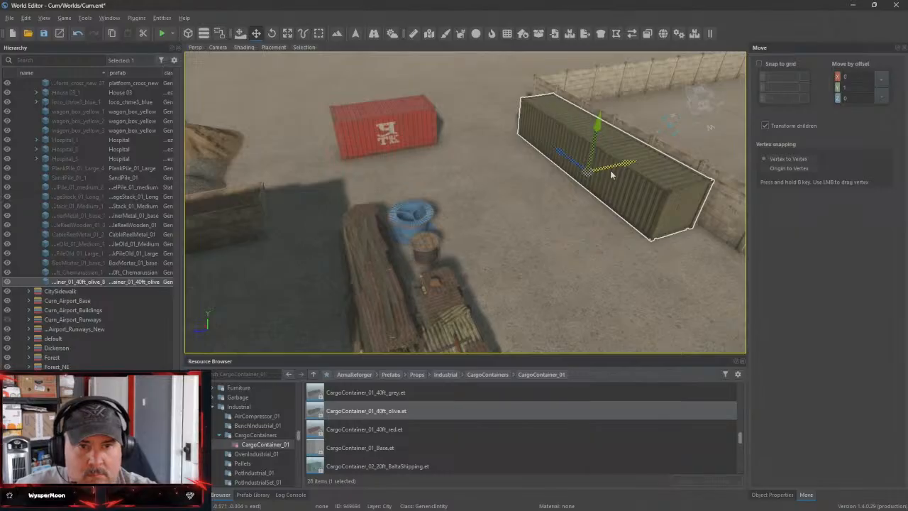
Position the olive container with a small gap to the concrete wall and shift the red container toward the sand pile
right_drag(534, 245, 731, 202)
key(s)
key(a)
key(w)
right_drag(465, 202, 379, 216)
key(s)
key(s)
key(d)
key(w)
right_drag(489, 245, 492, 247)
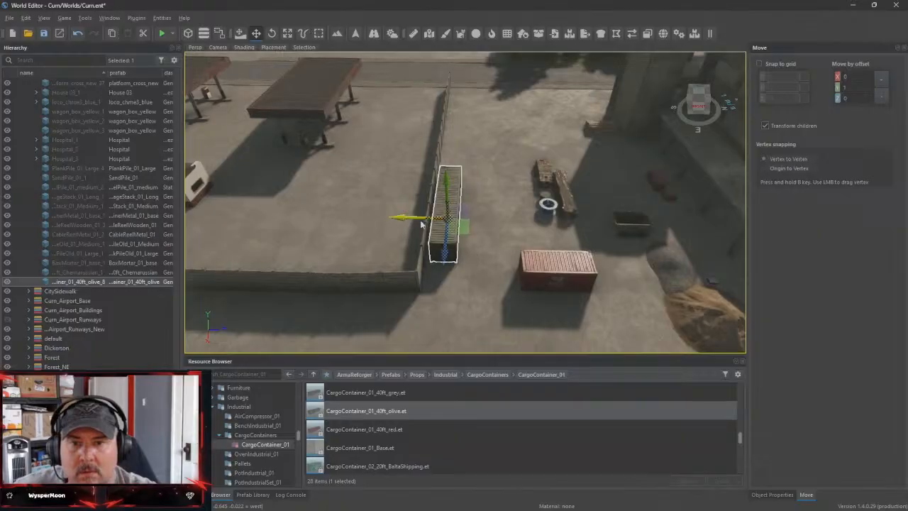
drag(419, 220, 438, 221)
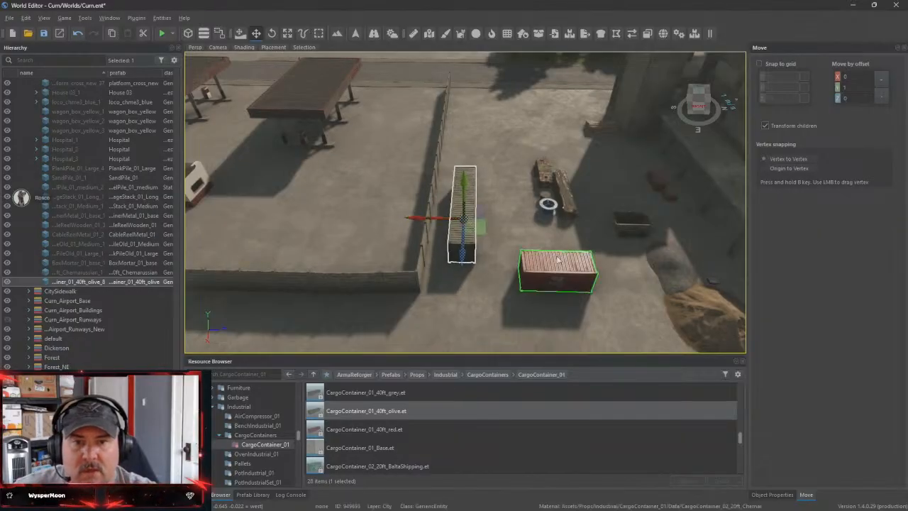
click(565, 274)
drag(565, 275, 586, 275)
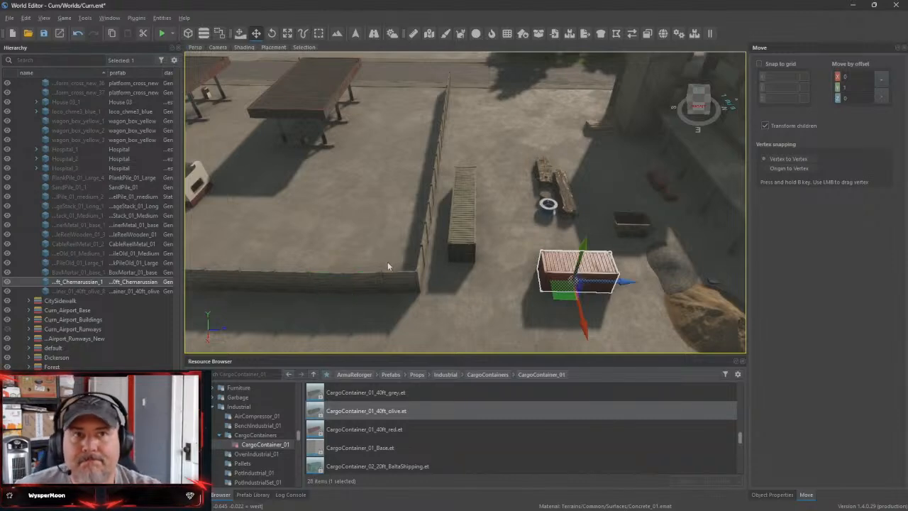
Delete the undressed unfinished buildings in front of the dressed site and on the neighbouring block across the road
scroll(664, 247, down, 12)
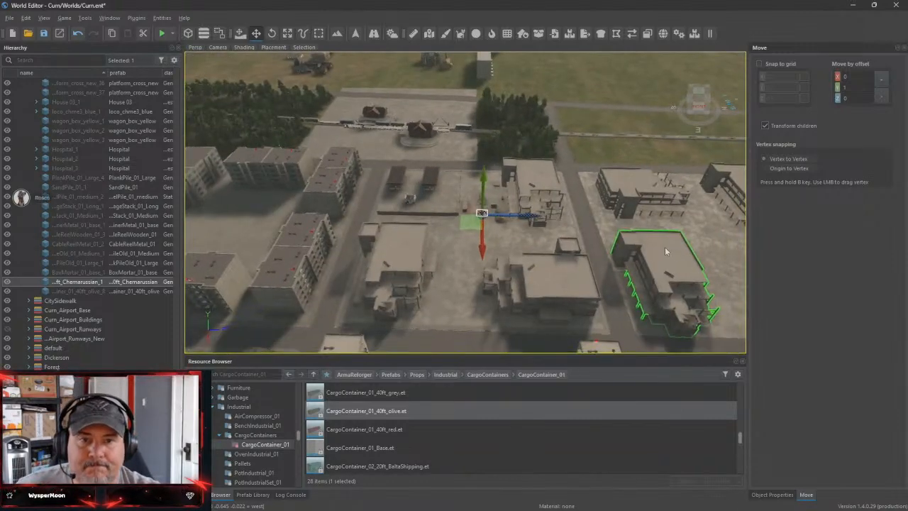
scroll(665, 252, up, 3)
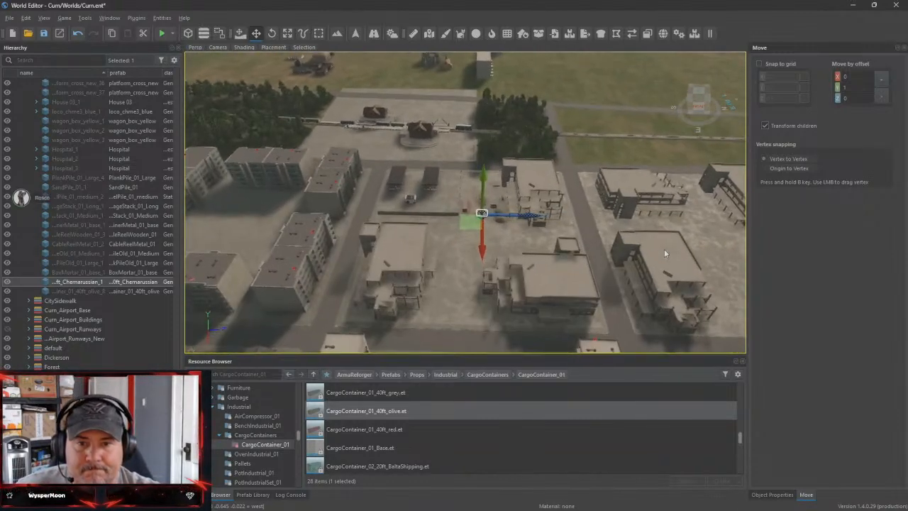
click(556, 297)
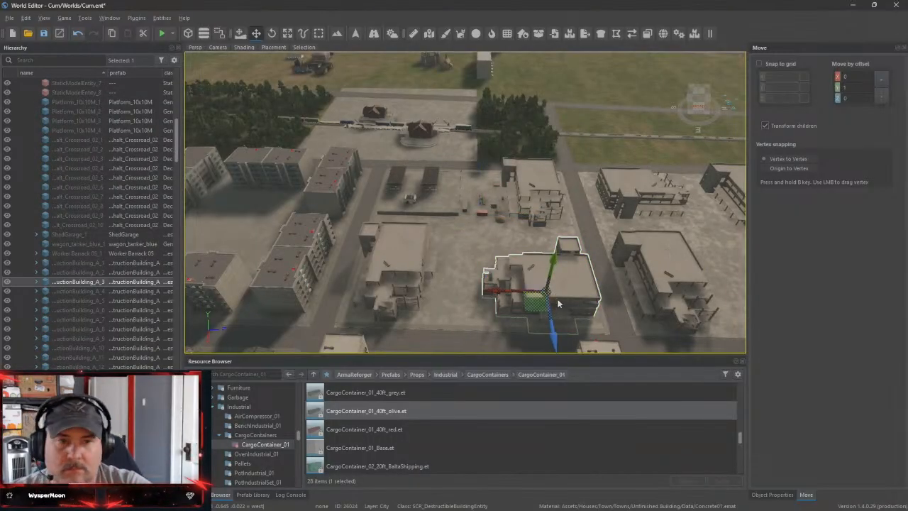
click(425, 288)
key(Delete)
click(672, 274)
key(Delete)
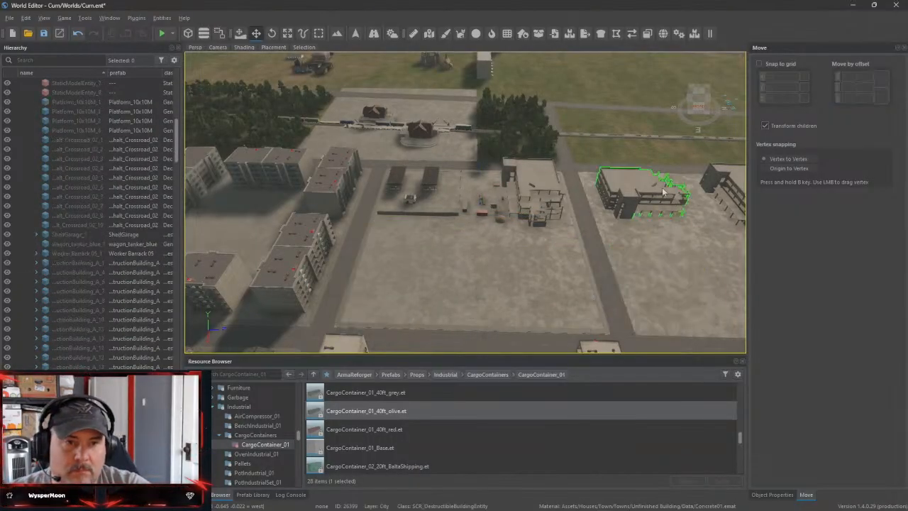
click(663, 190)
key(Delete)
click(726, 185)
key(Delete)
Delete four unfinished buildings on the distant concrete blocks toward the housing area
right_drag(685, 240, 455, 138)
click(542, 138)
key(Delete)
click(487, 129)
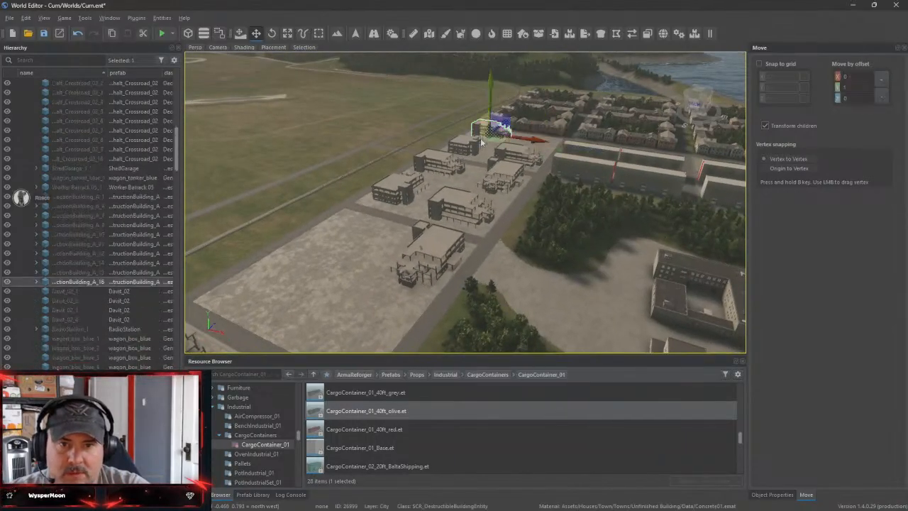
key(Delete)
click(466, 144)
key(Delete)
click(508, 170)
key(Delete)
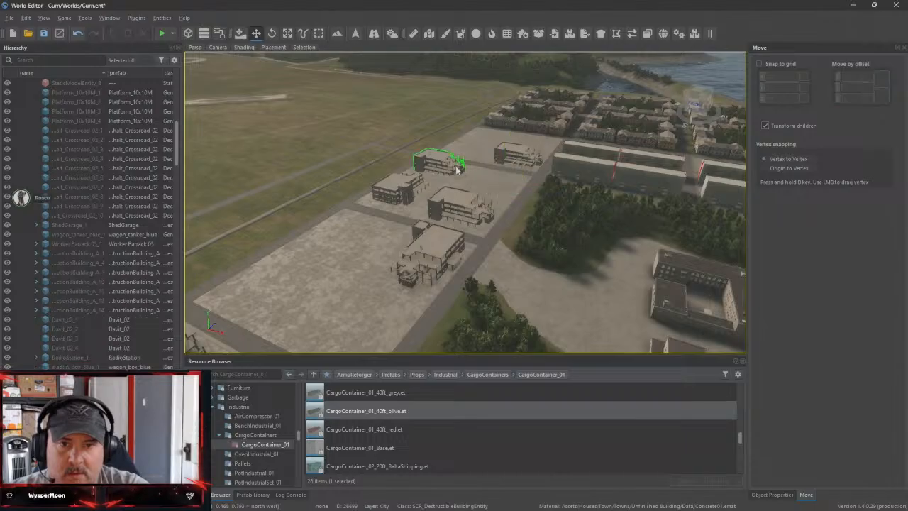
Delete the remaining unfinished buildings on the concrete blocks beside the forest, away from the dressed site
click(448, 165)
key(Delete)
click(409, 191)
key(Delete)
click(459, 205)
key(Delete)
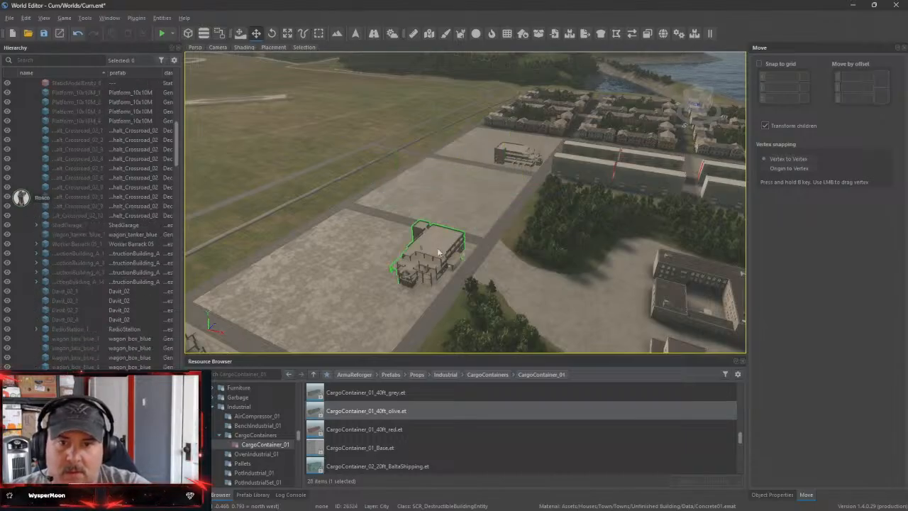
click(429, 248)
key(Delete)
click(515, 156)
key(Delete)
Return to the dressed site's yard, activate the Vector tool and open the Walls folder under WEGenerators
right_drag(504, 172, 371, 263)
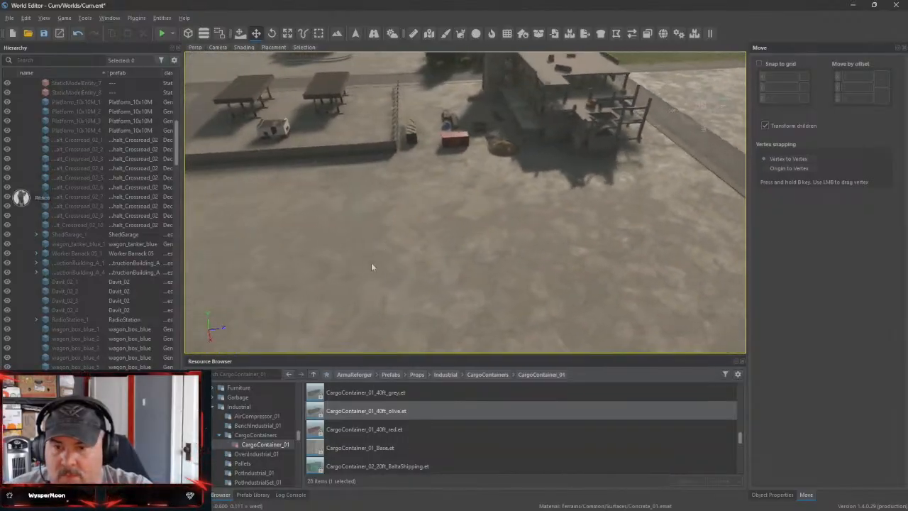
click(213, 406)
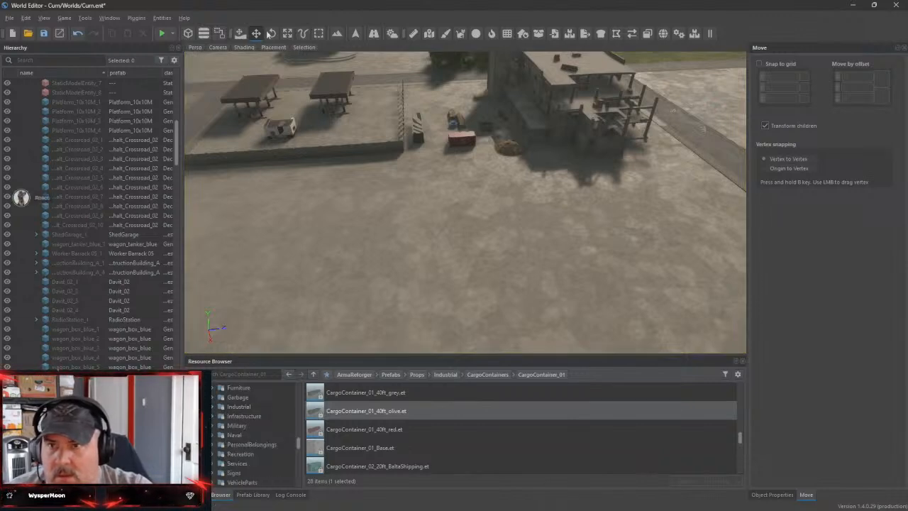
click(303, 34)
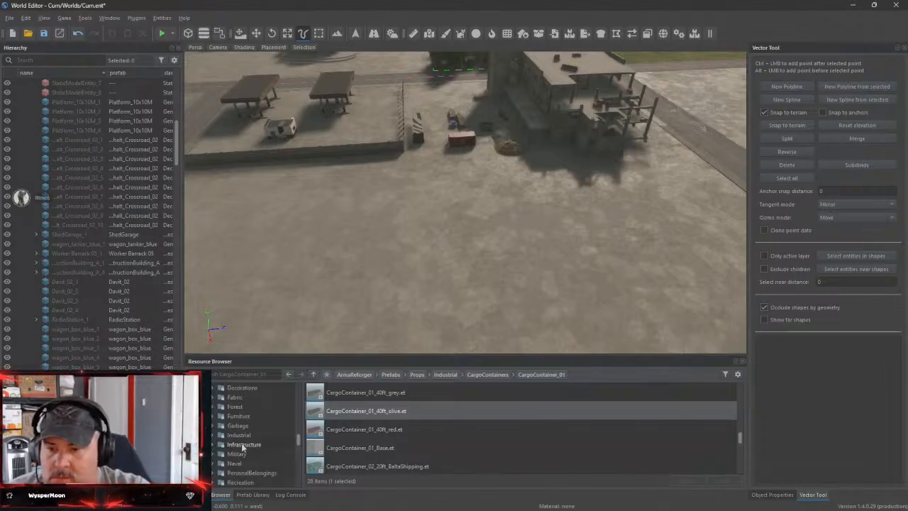
scroll(242, 447, up, 4)
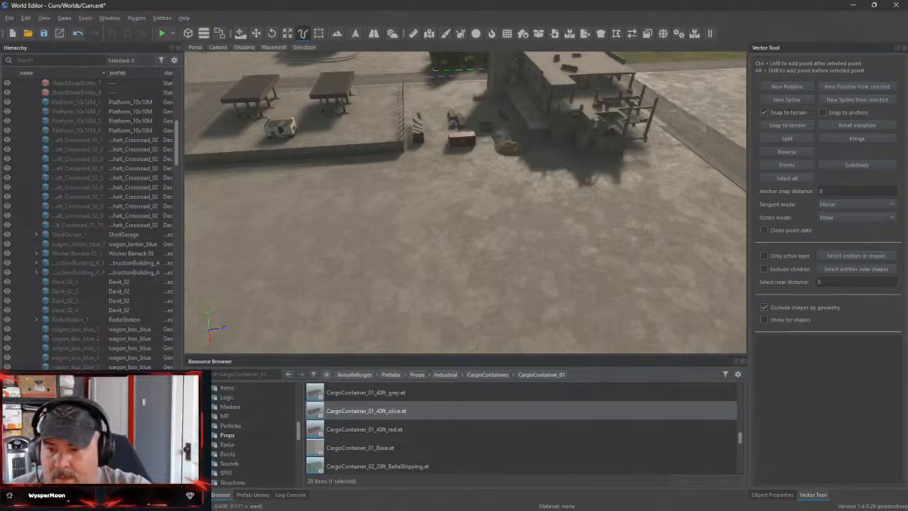
scroll(254, 434, down, 3)
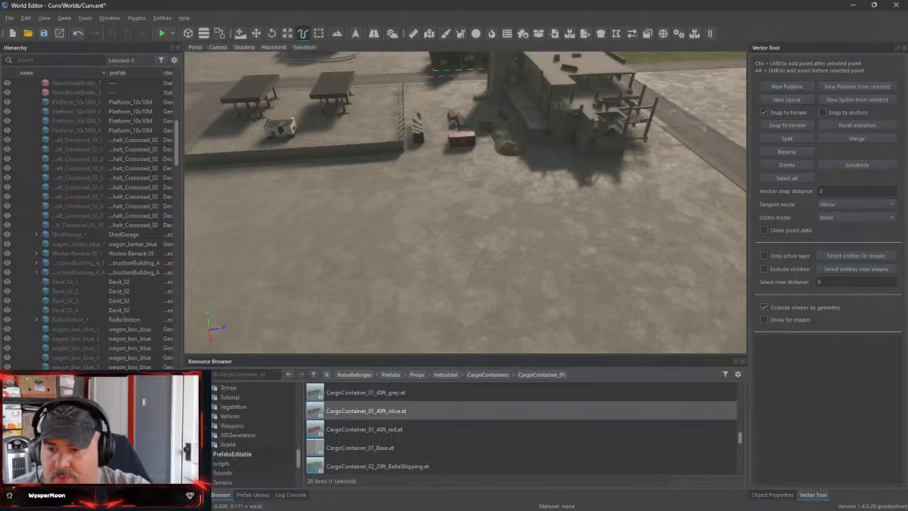
click(205, 435)
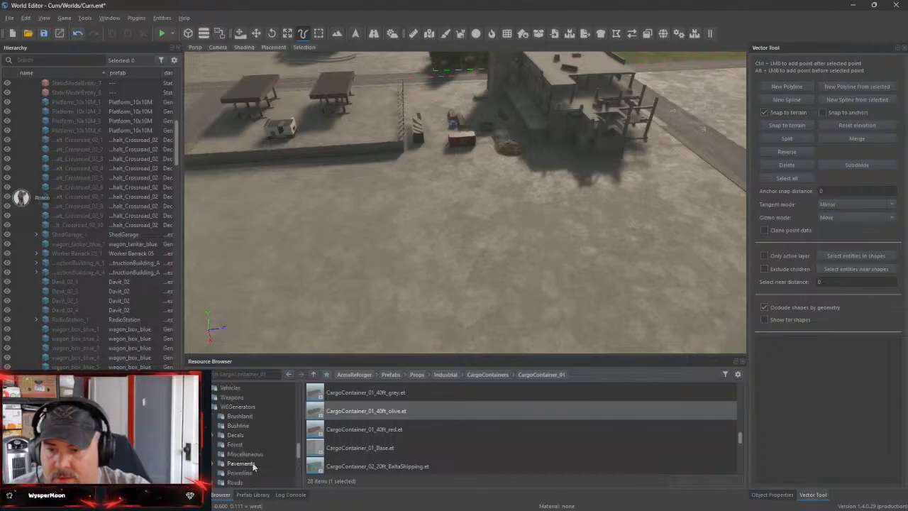
scroll(253, 465, down, 1)
click(239, 475)
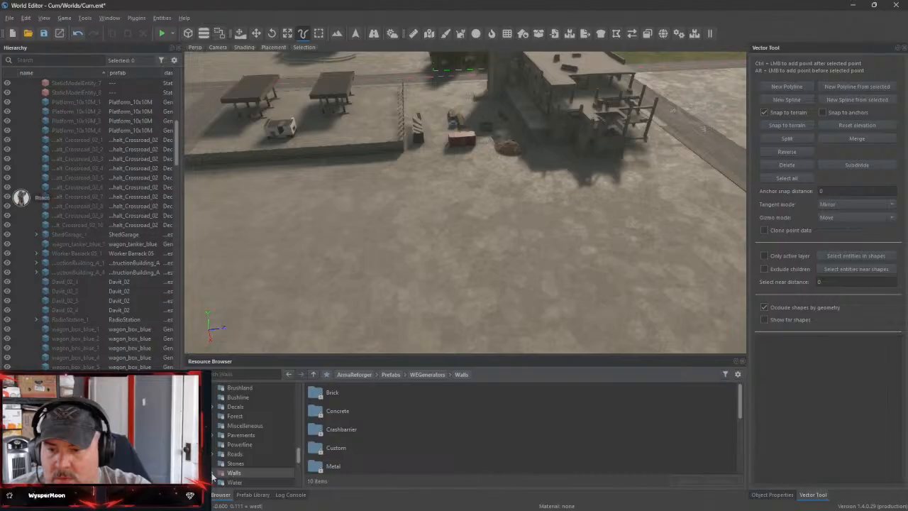
Open the Crashbarrier wall folder and start a polyline from the existing wall's road end, extending it past the wall to the yard's far corner
double_click(345, 432)
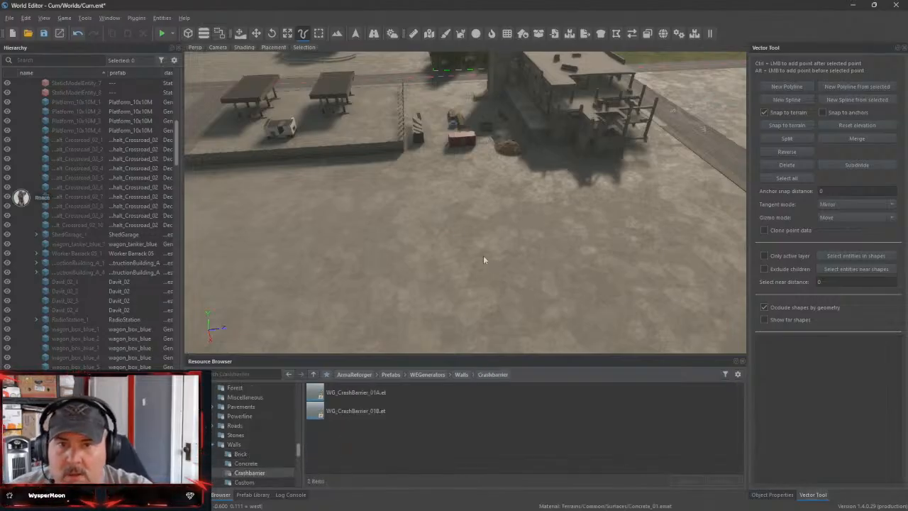
click(794, 86)
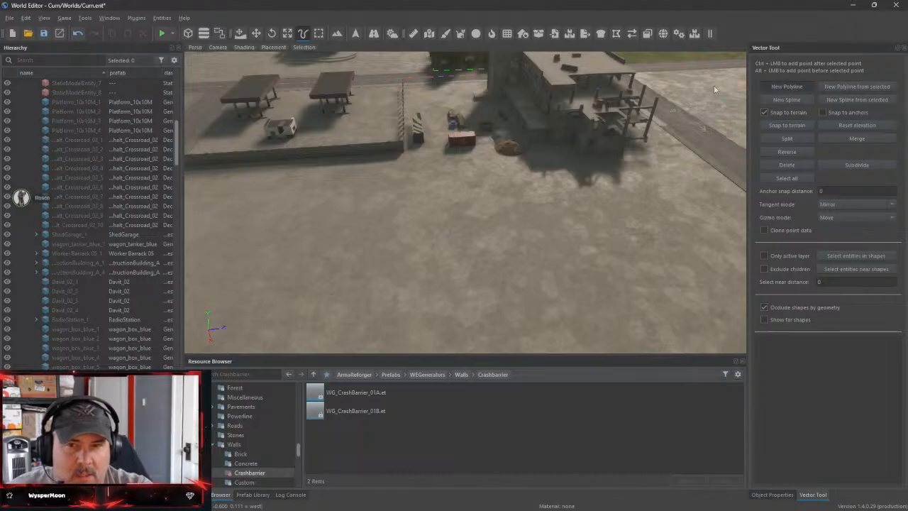
click(406, 87)
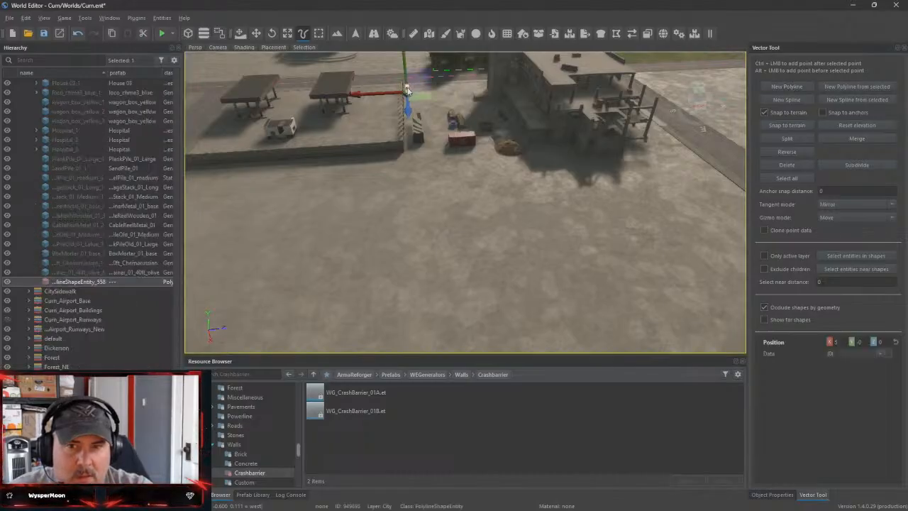
click(404, 152)
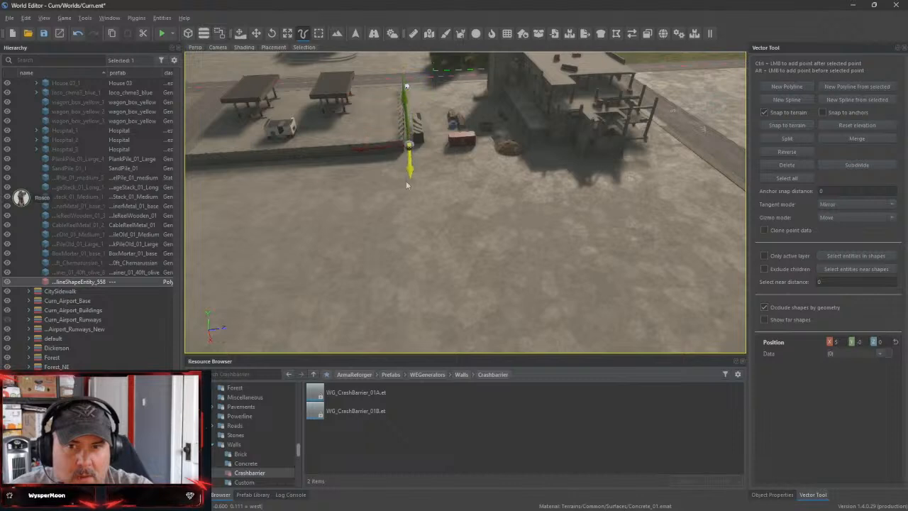
drag(406, 185, 408, 241)
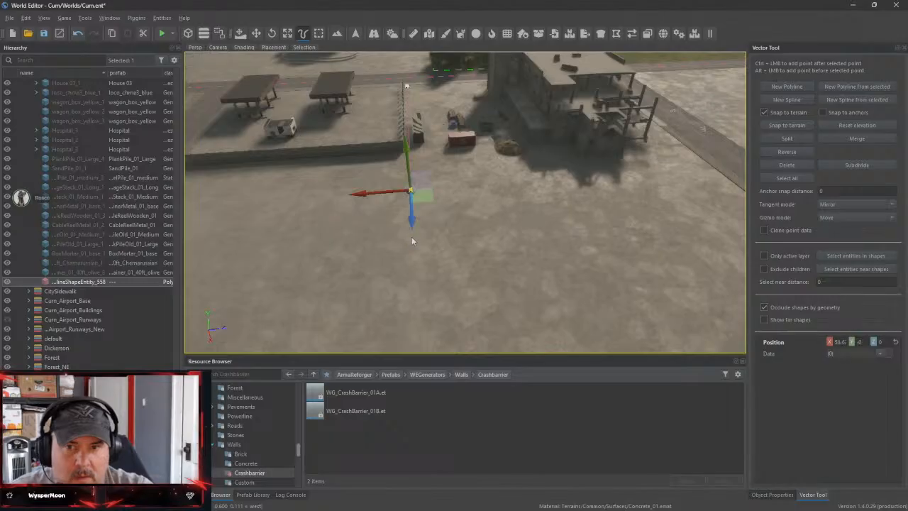
ctrl+click(701, 161)
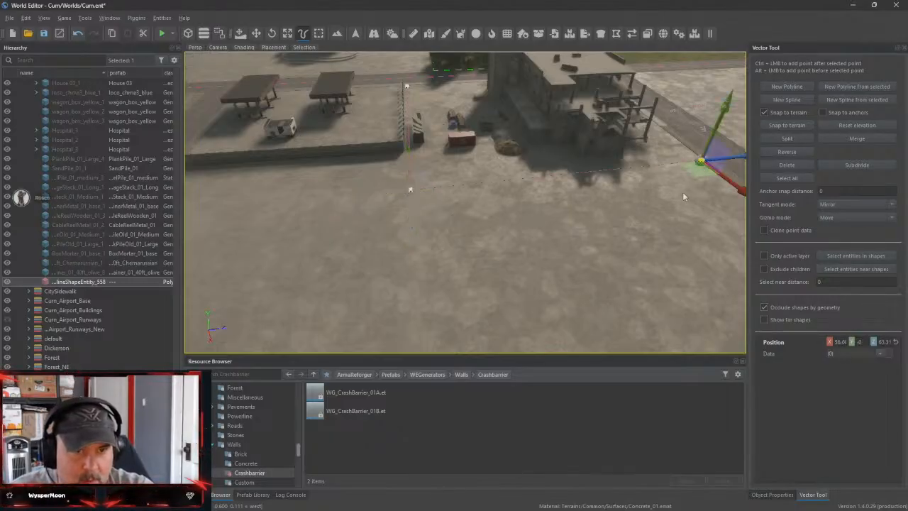
right_drag(682, 192, 528, 254)
Continue the polyline along the roadsides around the unfinished building, ending at the corner of its tower
key(d)
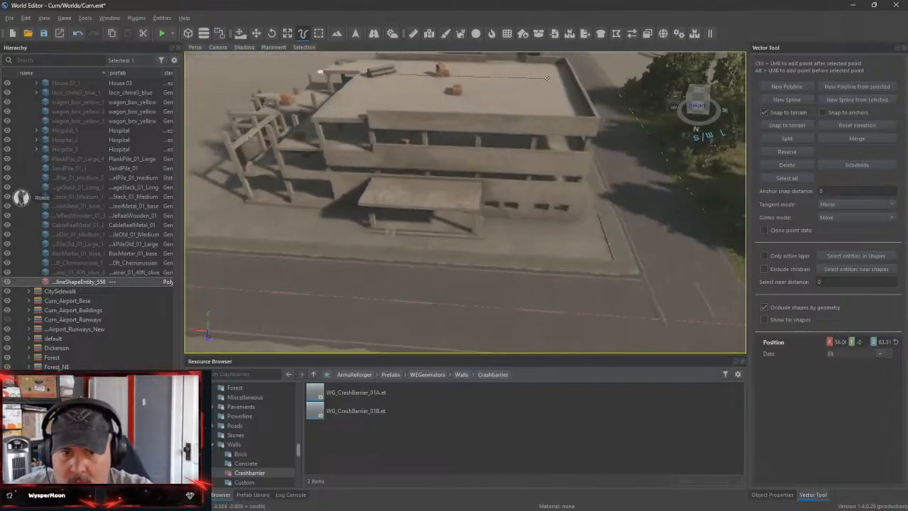
ctrl+click(603, 255)
right_drag(603, 256, 425, 184)
right_drag(618, 286, 632, 170)
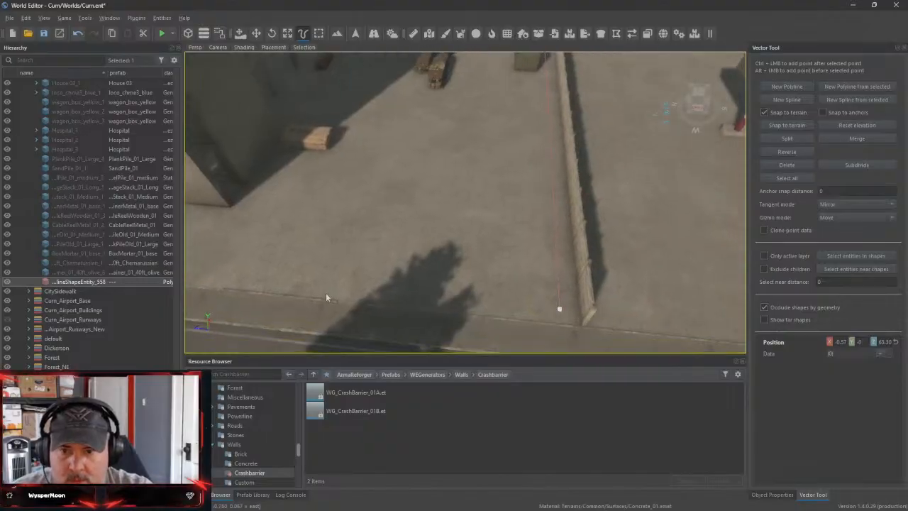
ctrl+click(220, 283)
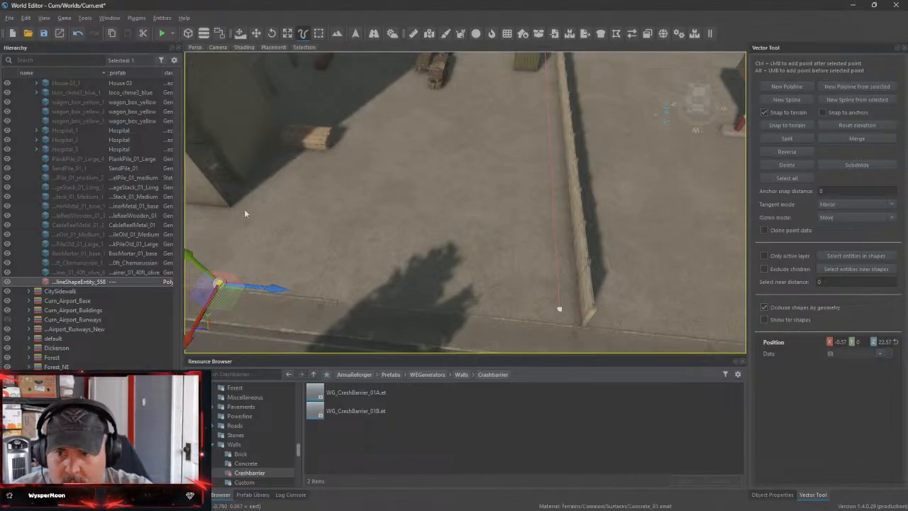
ctrl+click(243, 209)
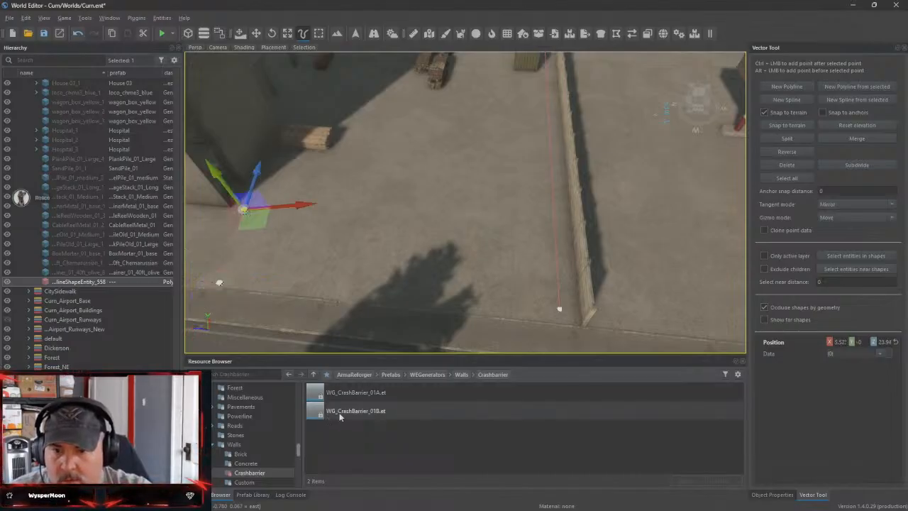
Try the WG_CrashBarrier_01A generator on the new polyline and undo it
drag(346, 394, 87, 285)
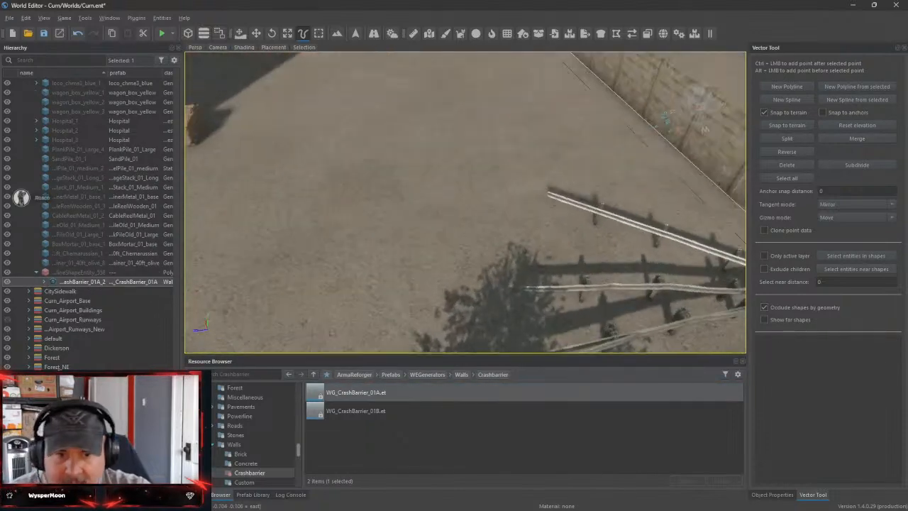
right_drag(416, 246, 416, 246)
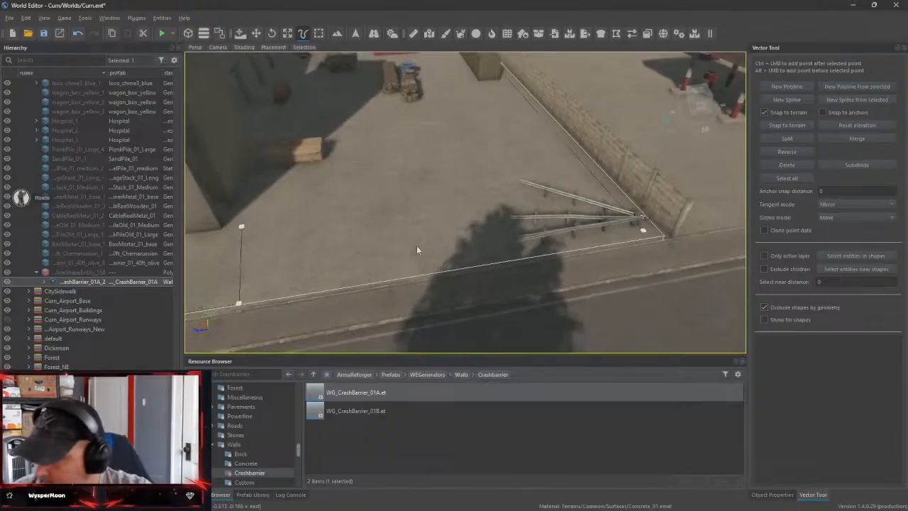
key(ctrl+z)
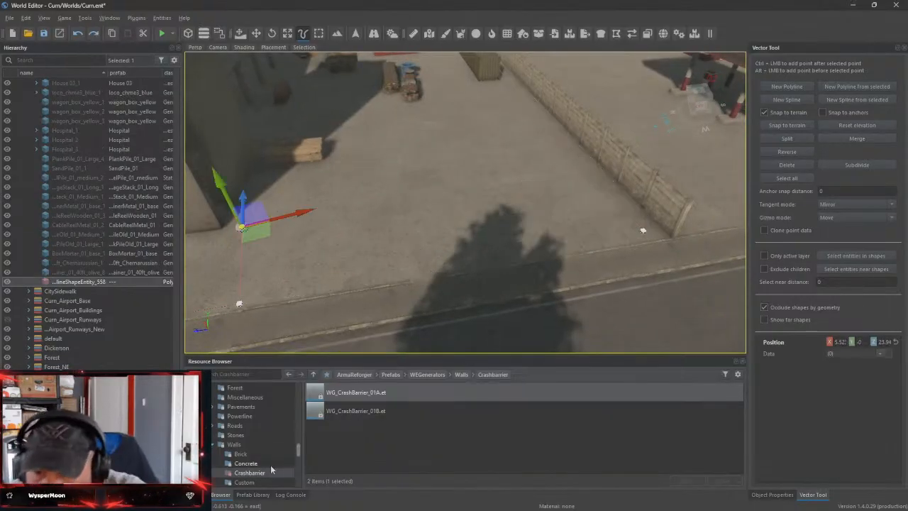
Try WG_GameProofFence_01 and WG_NetFence_01 from the Net wall folder on the polyline, undoing each one
scroll(273, 464, down, 1)
scroll(267, 461, down, 1)
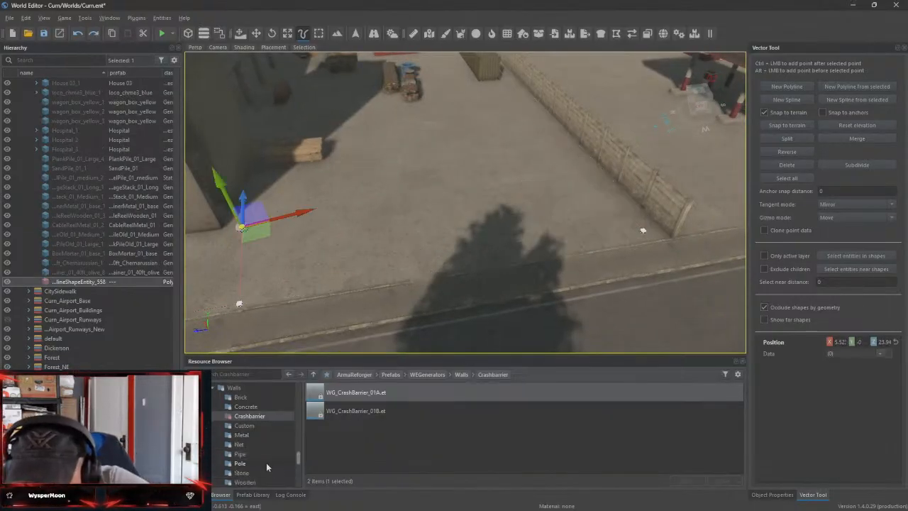
scroll(265, 457, down, 1)
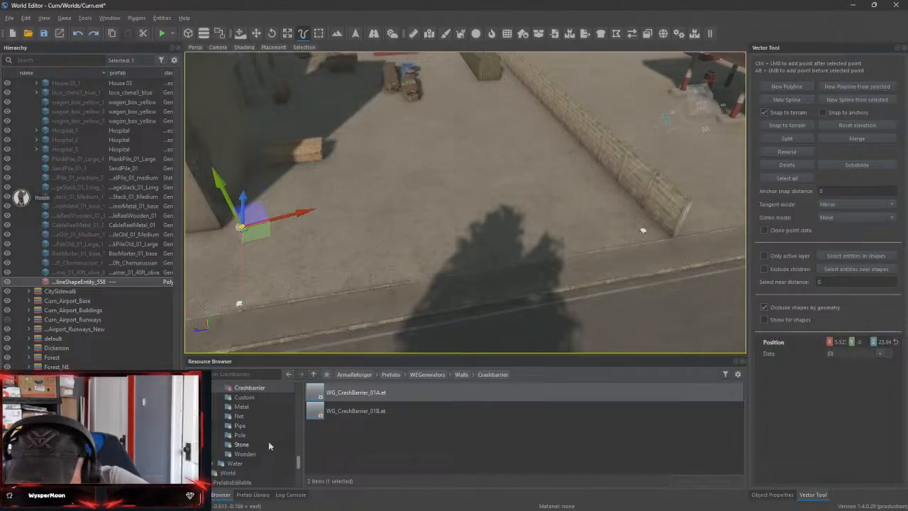
click(261, 416)
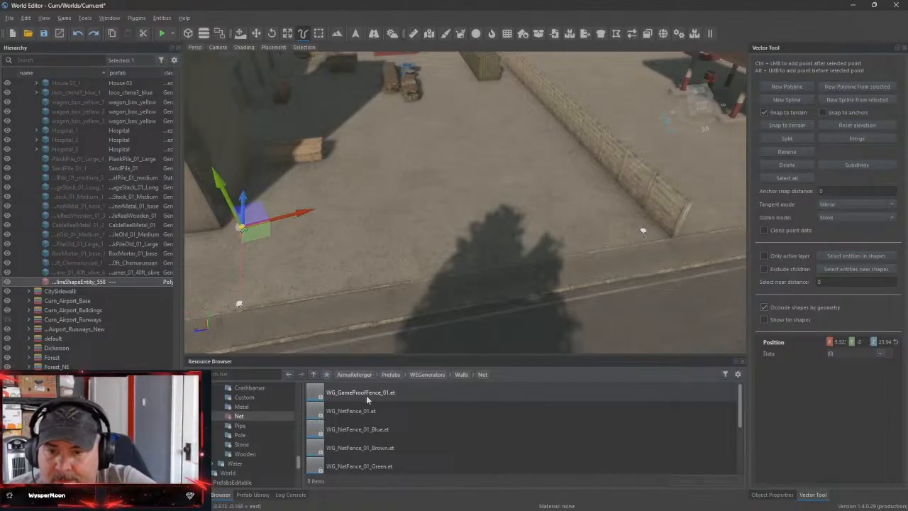
drag(366, 401, 88, 285)
key(ctrl+z)
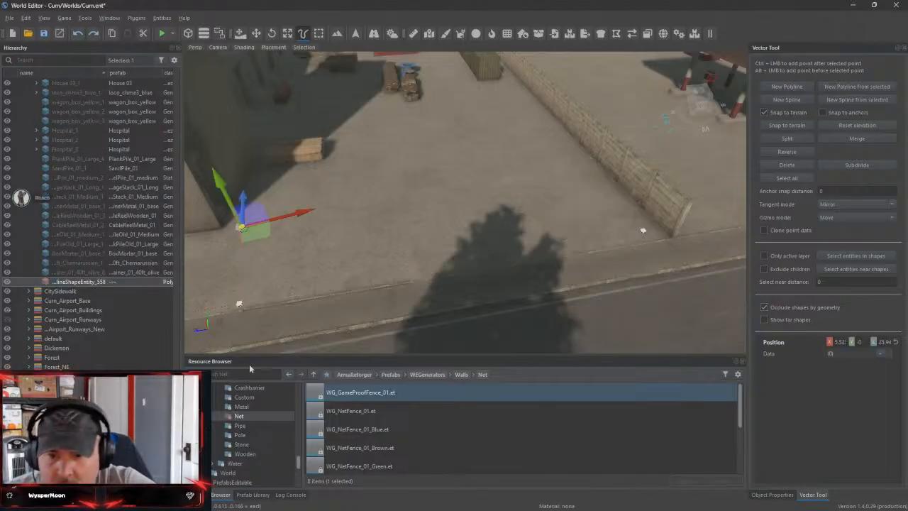
drag(366, 415, 101, 282)
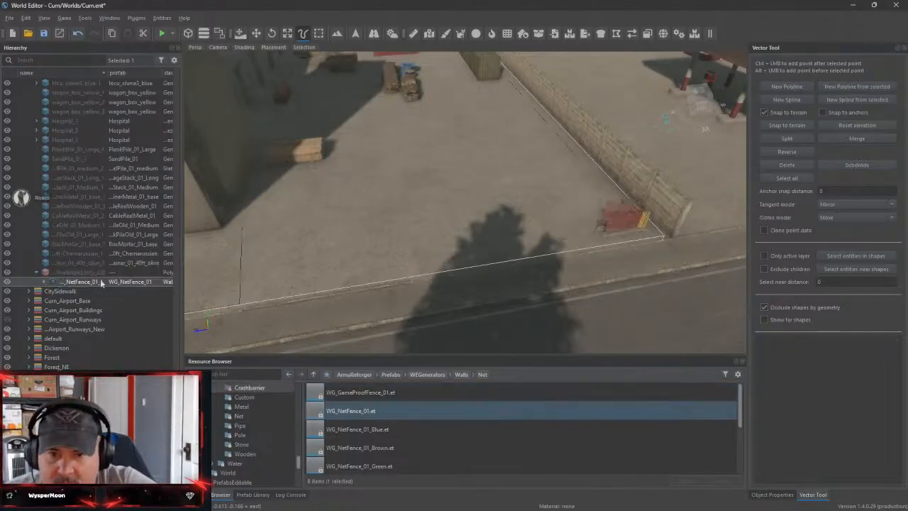
key(ctrl+z)
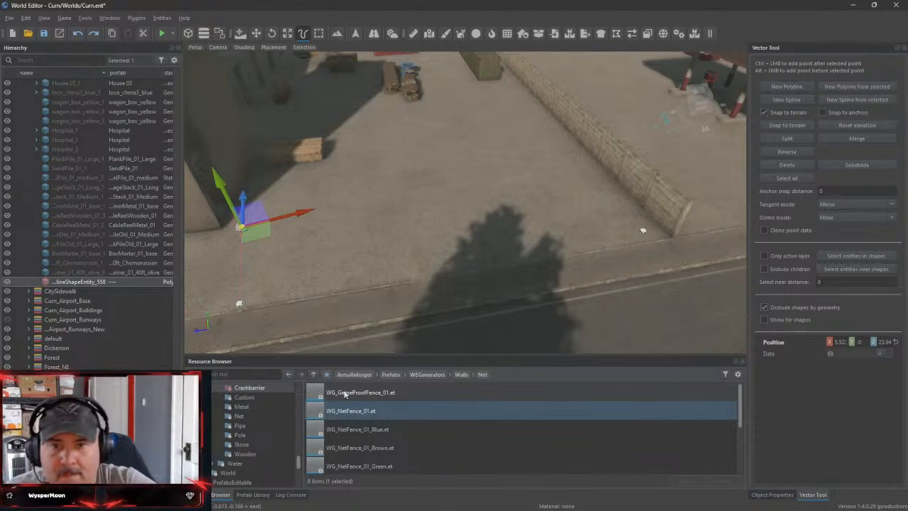
Undo the polyline's points until the whole shape is removed from the site
key(ctrl+z)
key(ctrl+z)
key(ctrl+z)
key(ctrl+z)
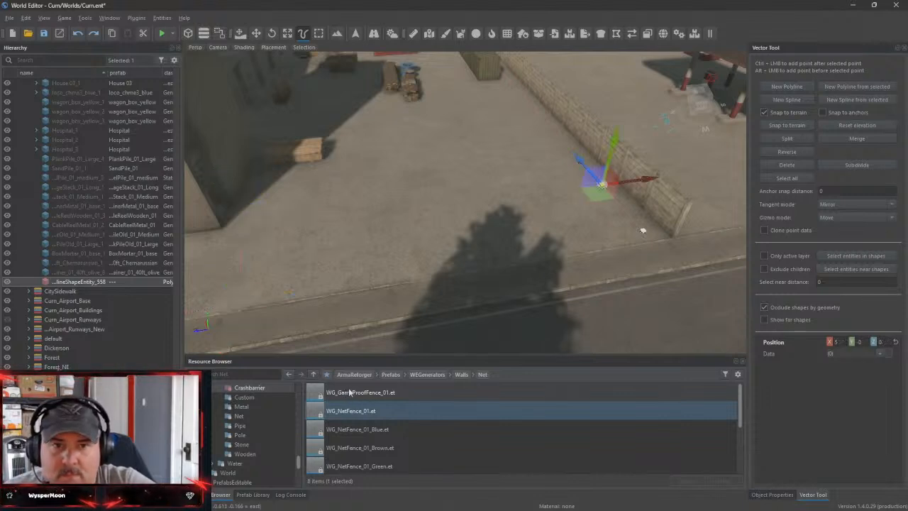
key(ctrl+z)
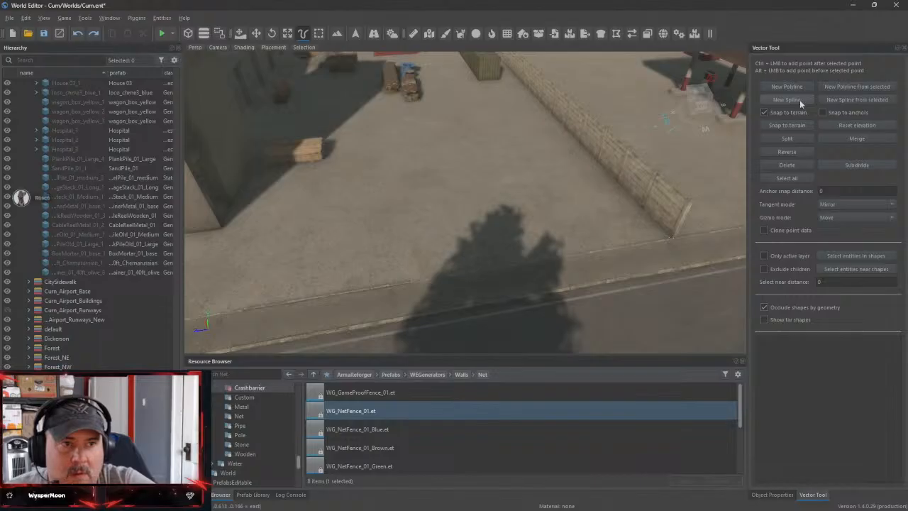
Start a new spline at the existing wall's road end and extend it along the wall into the open yard
click(799, 100)
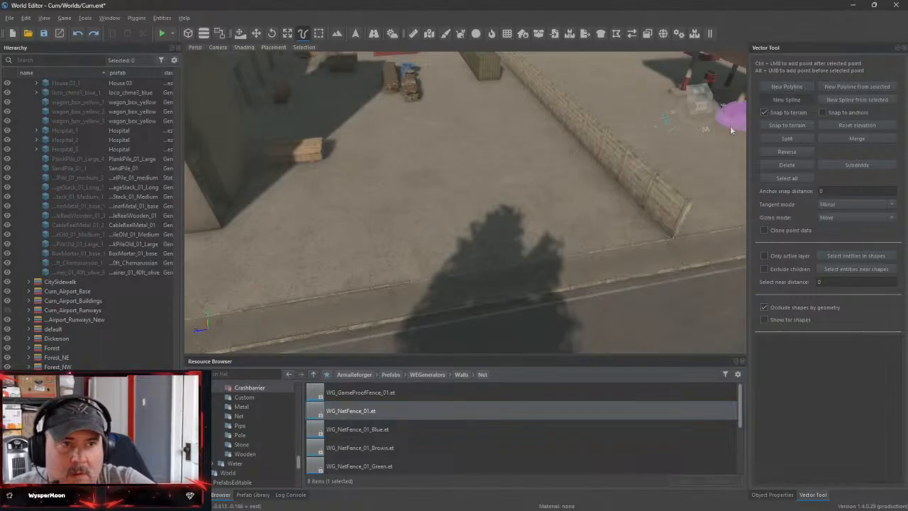
click(646, 236)
key(w)
right_drag(647, 198, 596, 209)
key(s)
key(d)
key(w)
mouse_move(459, 237)
right_down()
mouse_move(455, 280)
mouse_move(460, 237)
right_up()
key(s)
drag(643, 223, 283, 205)
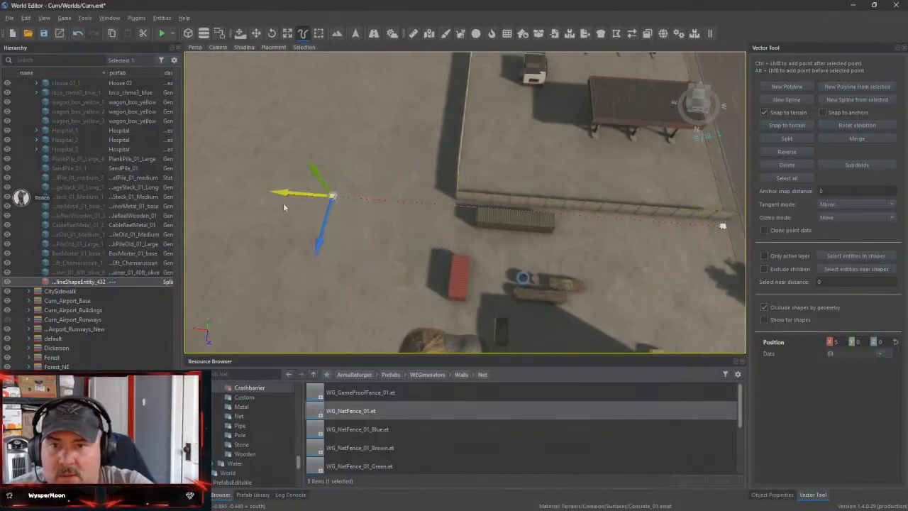
Add spline points at the yard's roadside corner, the block's street corner, the kerb beside the tower and the tower's corner
right_drag(284, 205, 285, 229)
key(s)
key(w)
right_drag(350, 265, 349, 269)
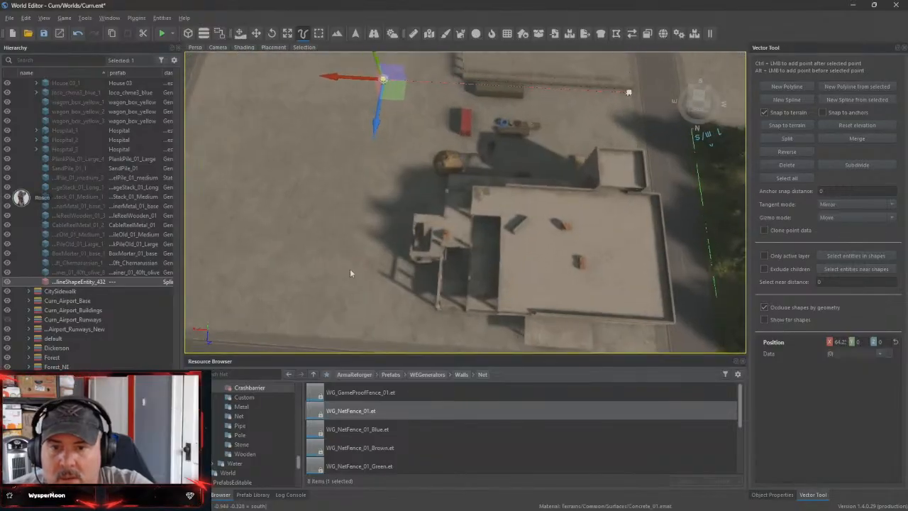
ctrl+click(360, 336)
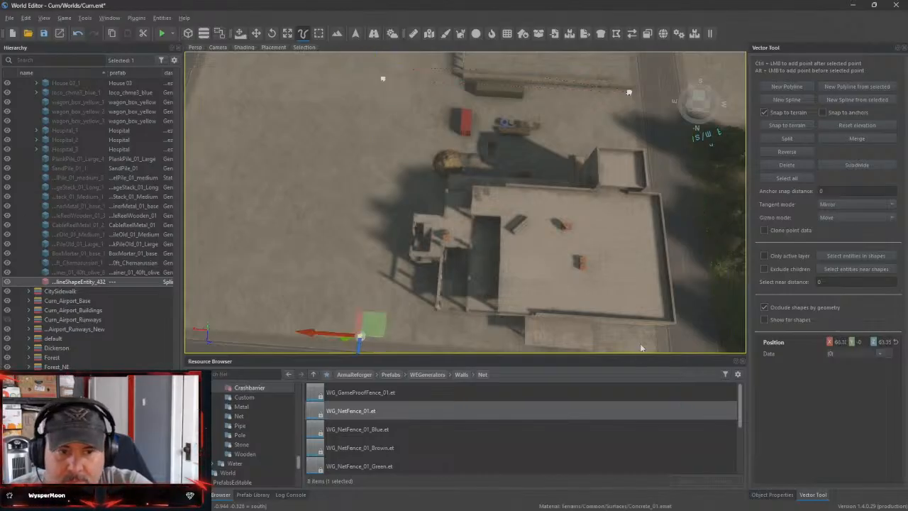
right_drag(641, 347, 546, 191)
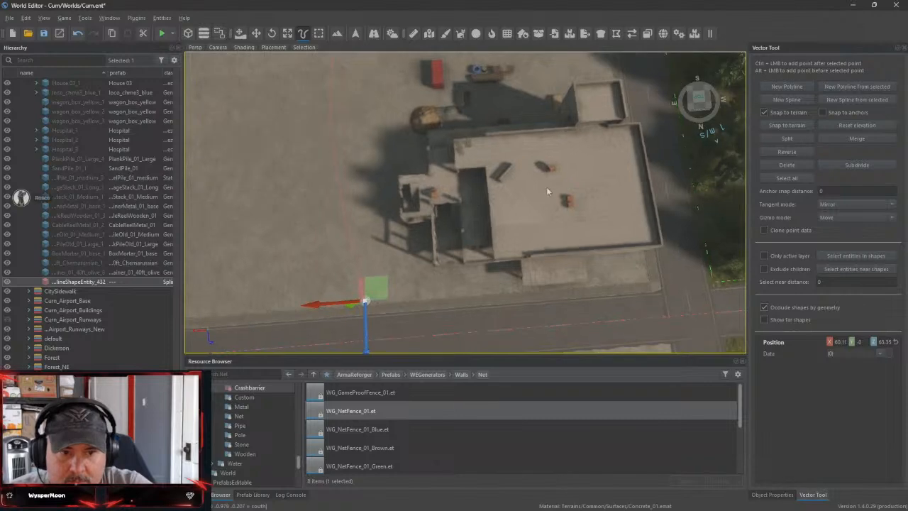
ctrl+click(647, 279)
right_drag(647, 279, 429, 247)
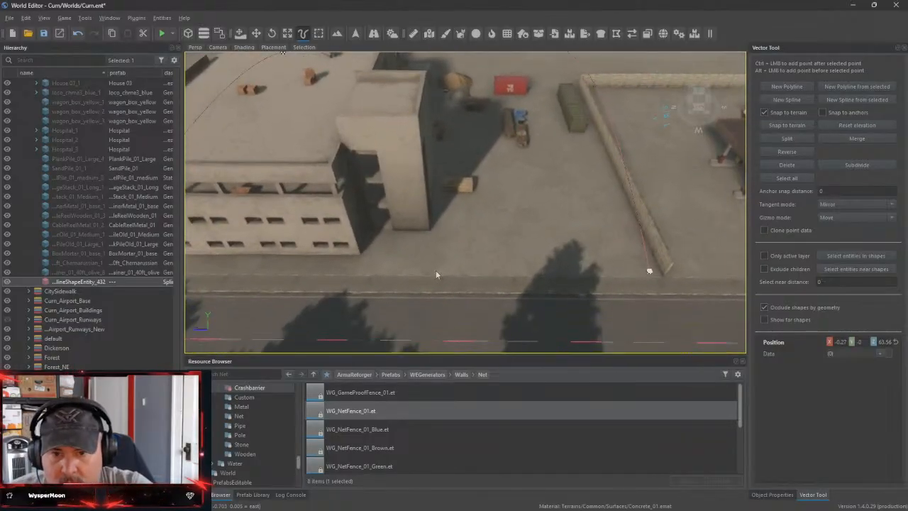
ctrl+click(435, 271)
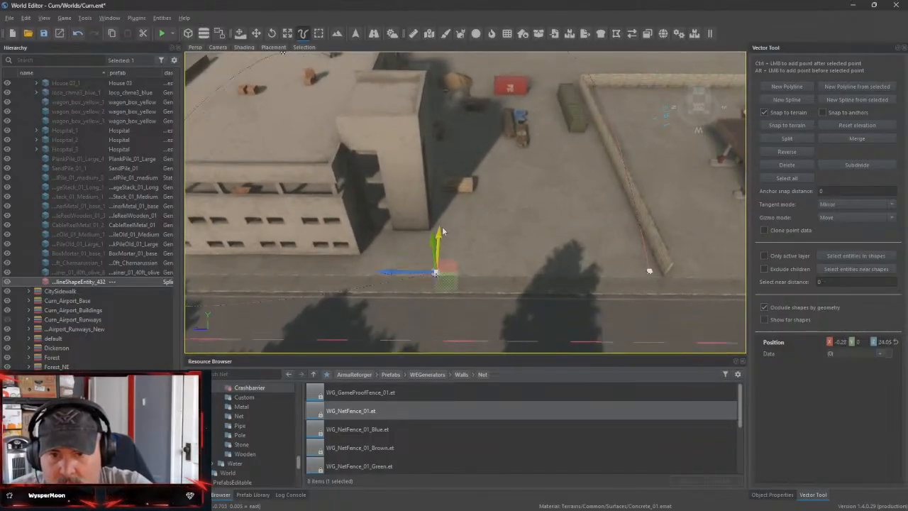
ctrl+click(441, 227)
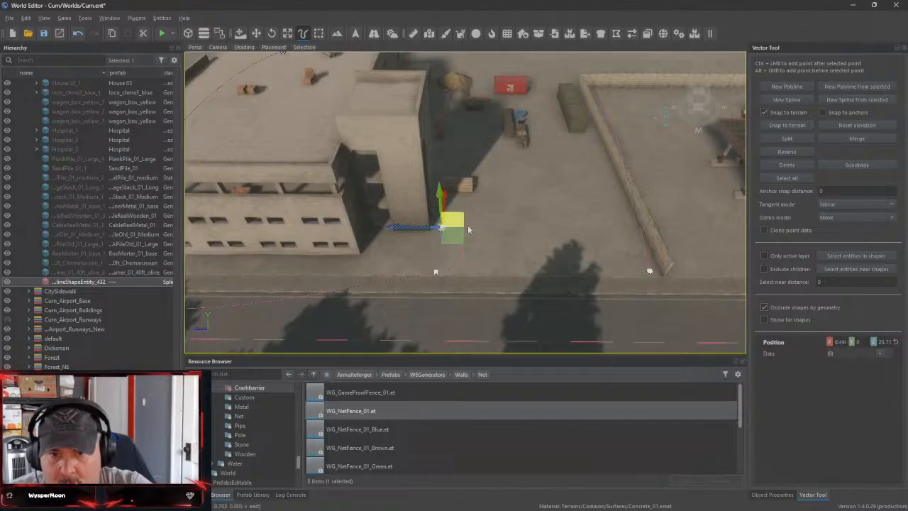
Shorten the tangent of the spline's kerbside point beside the tower
click(436, 271)
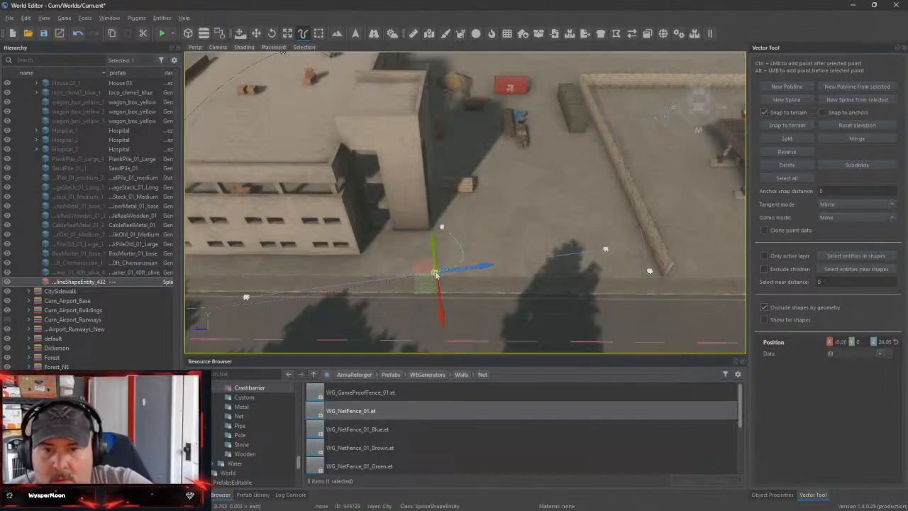
ctrl+click(605, 254)
drag(656, 251, 496, 265)
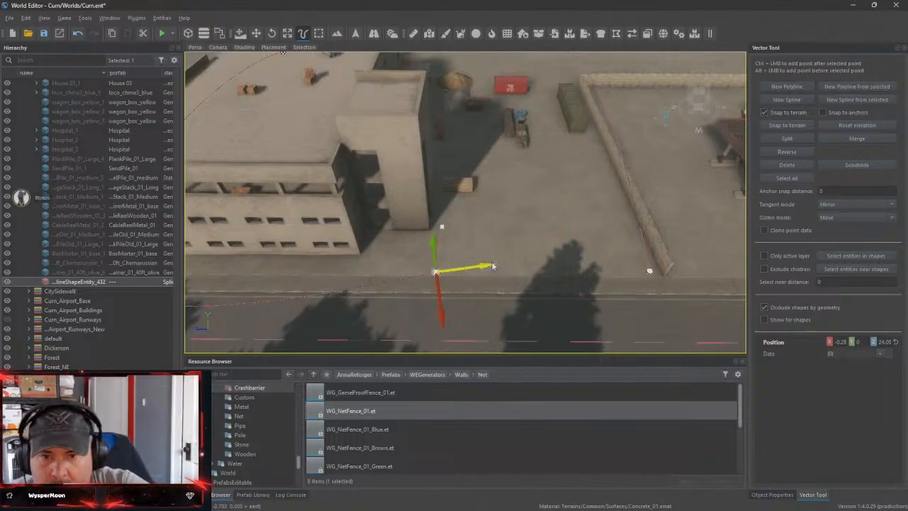
Pull in the tangent of the spline point at the block's street corner to reduce the curve around the building
right_drag(500, 299, 362, 270)
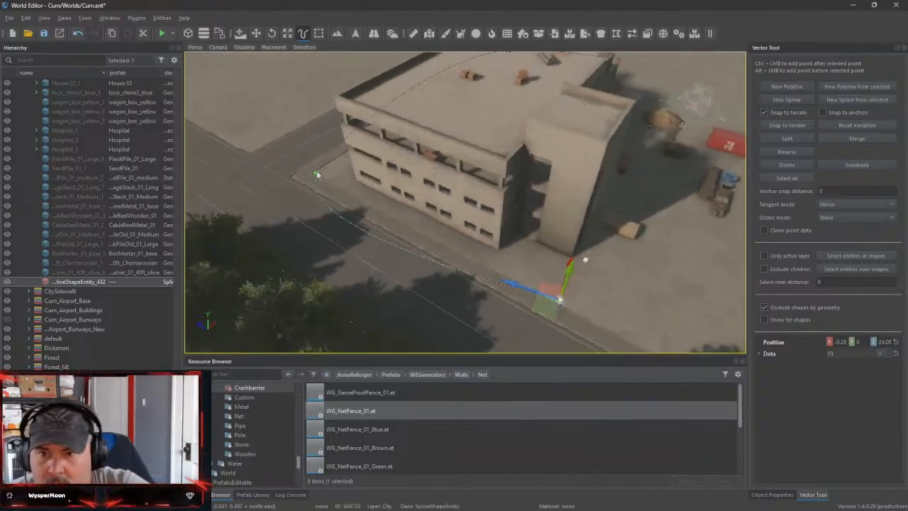
click(317, 174)
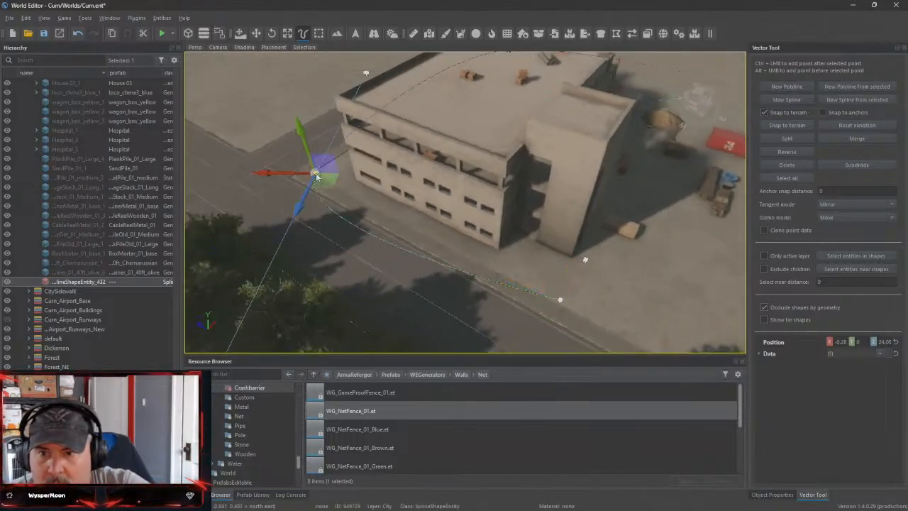
click(367, 75)
right_drag(367, 213, 227, 167)
right_drag(667, 78, 608, 88)
drag(713, 166, 522, 191)
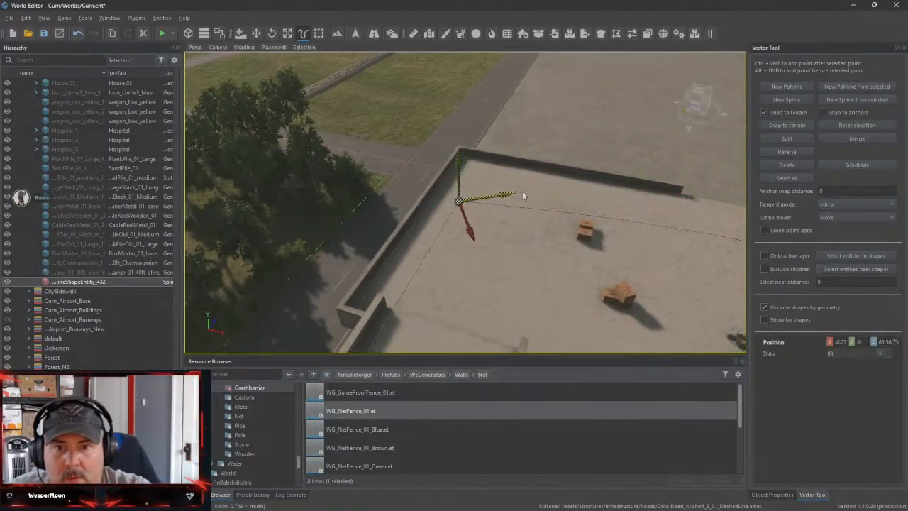
Shorten the tangent of the spline point at the yard's roadside corner
right_drag(509, 212, 468, 242)
ctrl+click(451, 244)
right_drag(539, 239, 531, 235)
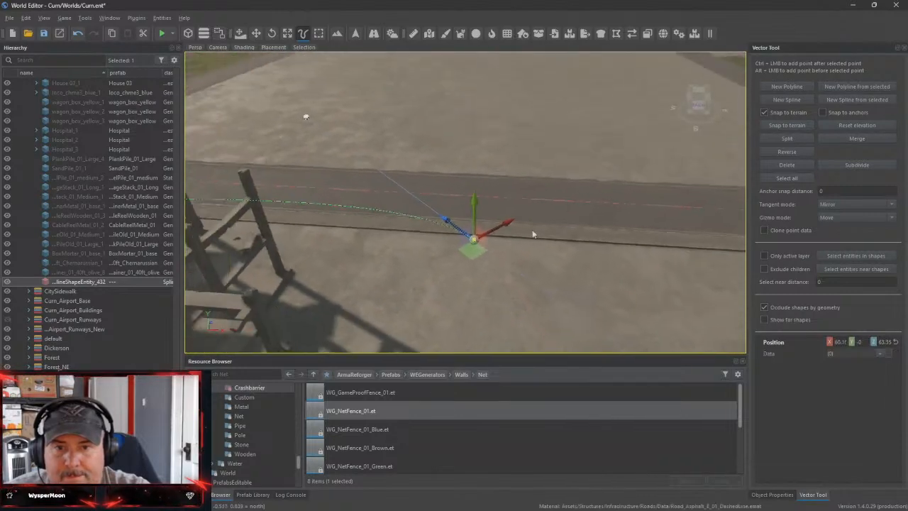
ctrl+click(313, 121)
right_drag(313, 121, 372, 155)
drag(373, 163, 722, 225)
right_drag(723, 226, 630, 222)
Pull in the tangent of the spline's corner point in the open yard to sharpen the turn
drag(279, 207, 349, 212)
right_drag(349, 212, 453, 177)
right_drag(402, 351, 426, 213)
ctrl+click(402, 262)
click(276, 140)
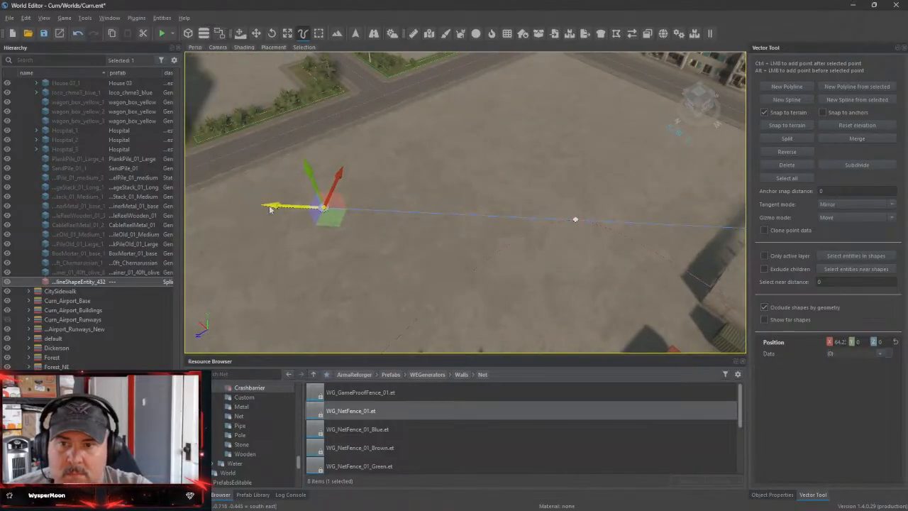
drag(268, 206, 518, 229)
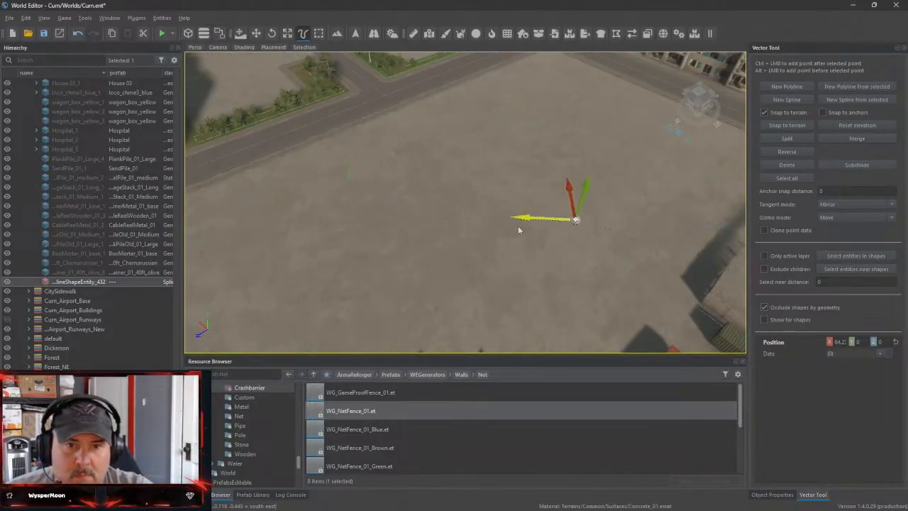
right_drag(518, 229, 659, 318)
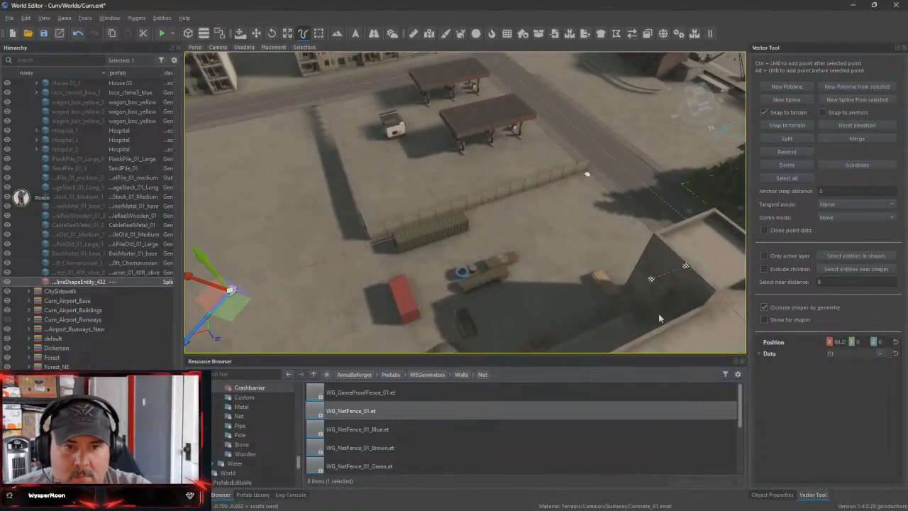
Apply the WG_NetFence_01 generator to the spline and inspect the fence along the road and around the yard
drag(363, 414, 122, 281)
key(w)
right_drag(540, 309, 337, 239)
key(w)
key(w)
key(w)
key(w)
key(s)
key(w)
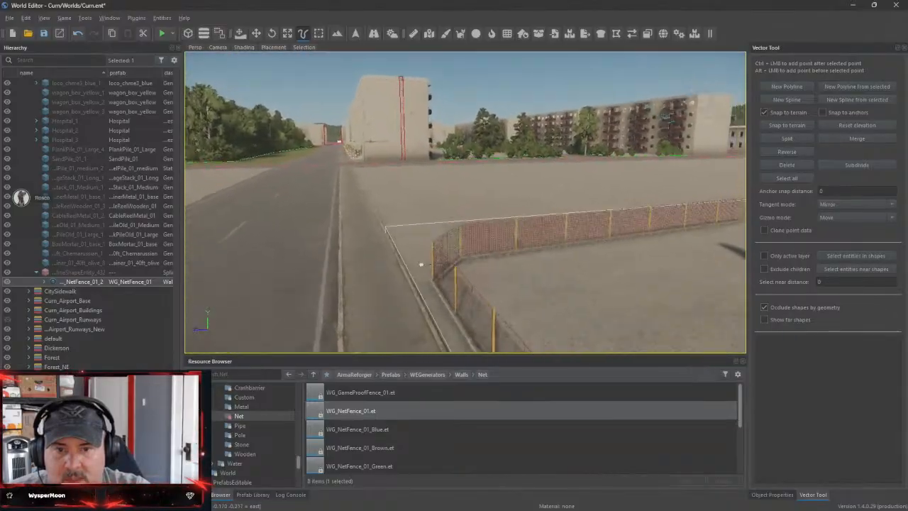
right_drag(421, 265, 639, 268)
key(w)
key(w)
key(s)
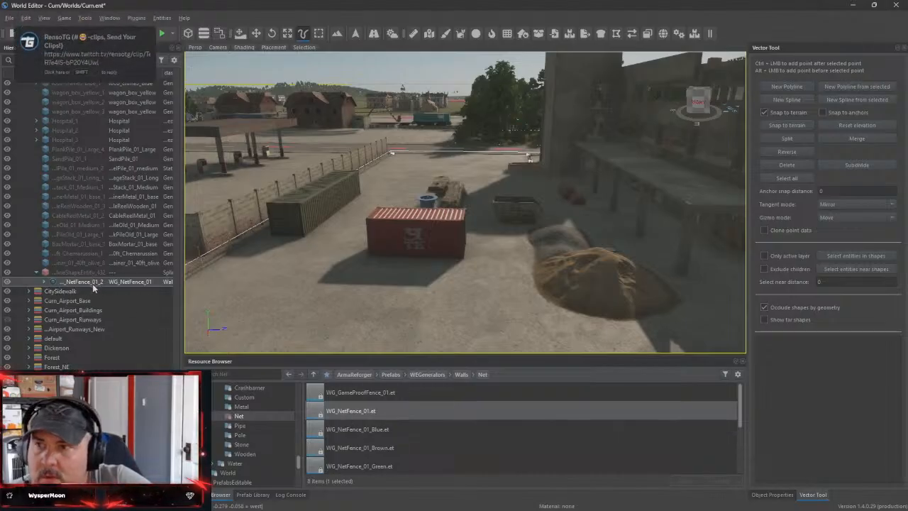
Replace the spline's WG_NetFence_01 generator with WG_NetFence_01_Blue and view the fence at the open yard corner
drag(363, 434, 86, 272)
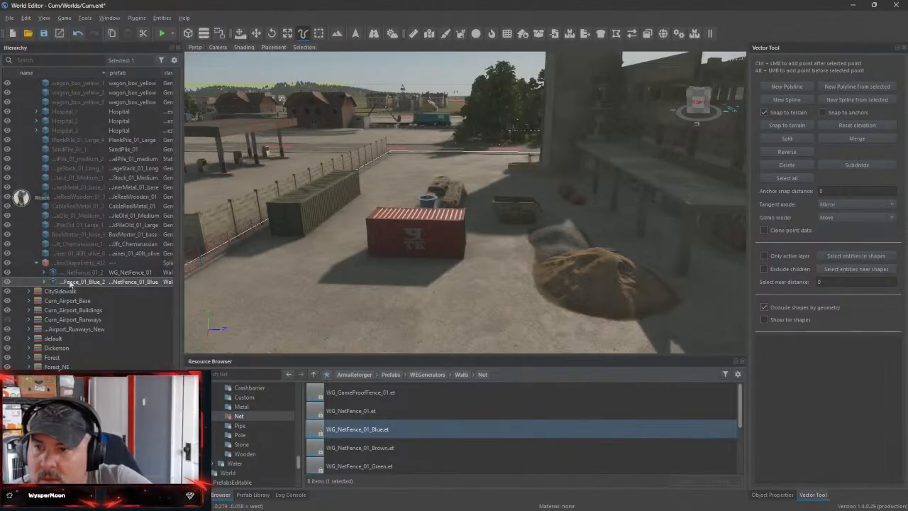
click(75, 273)
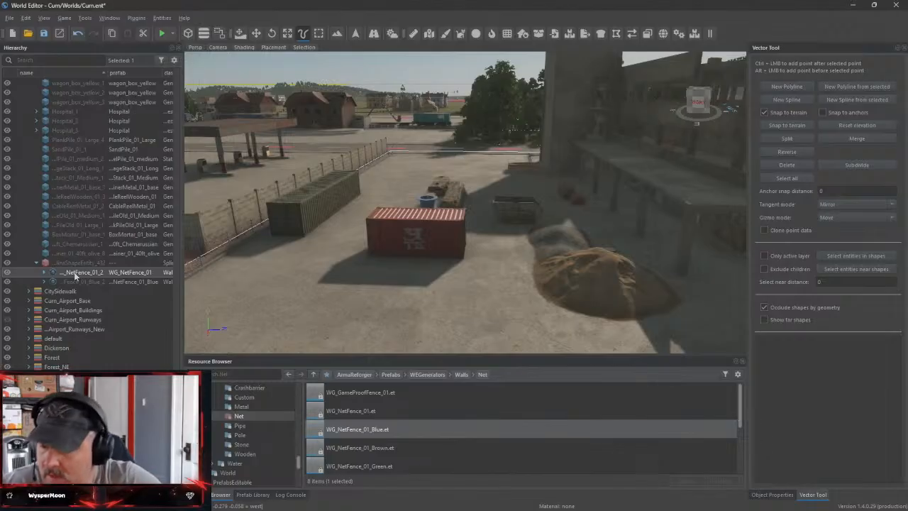
key(Delete)
right_drag(417, 288, 319, 315)
scroll(411, 455, down, 3)
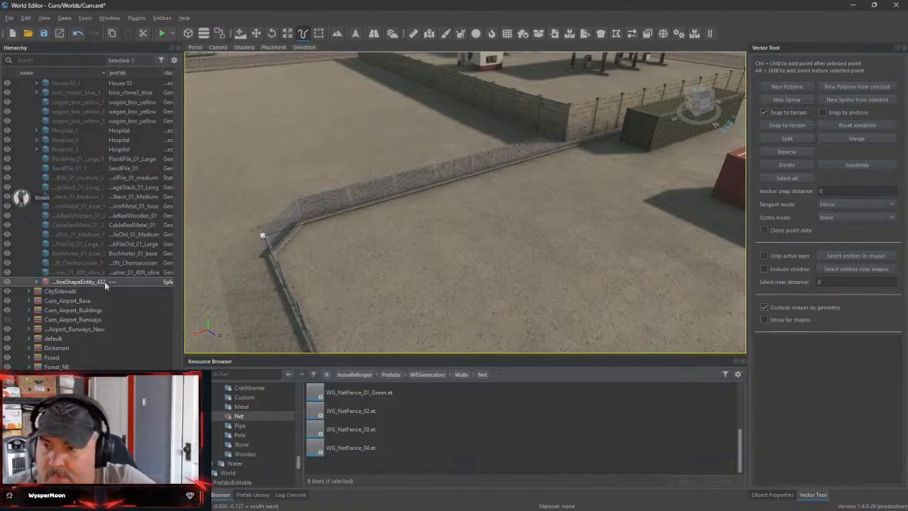
Delete the blue net fence from the spline, try WG_NetFence_04 in its place and undo the trial
click(38, 282)
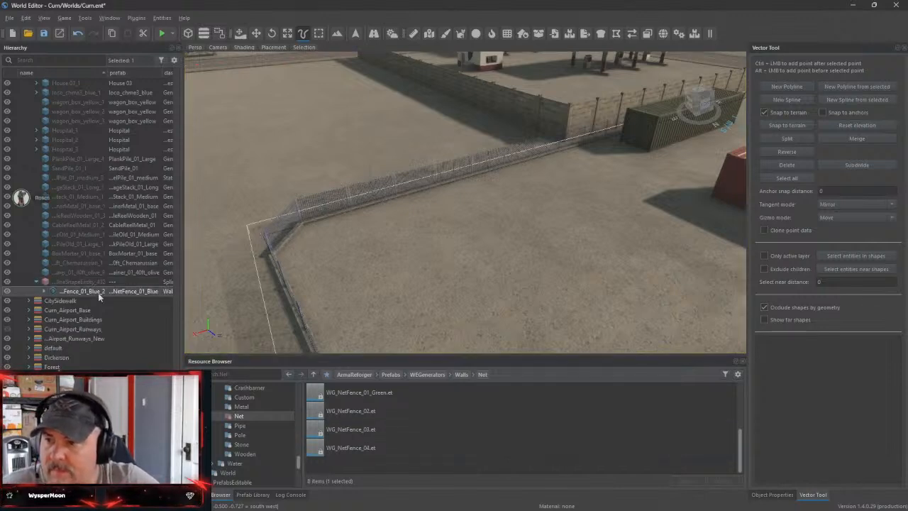
key(Delete)
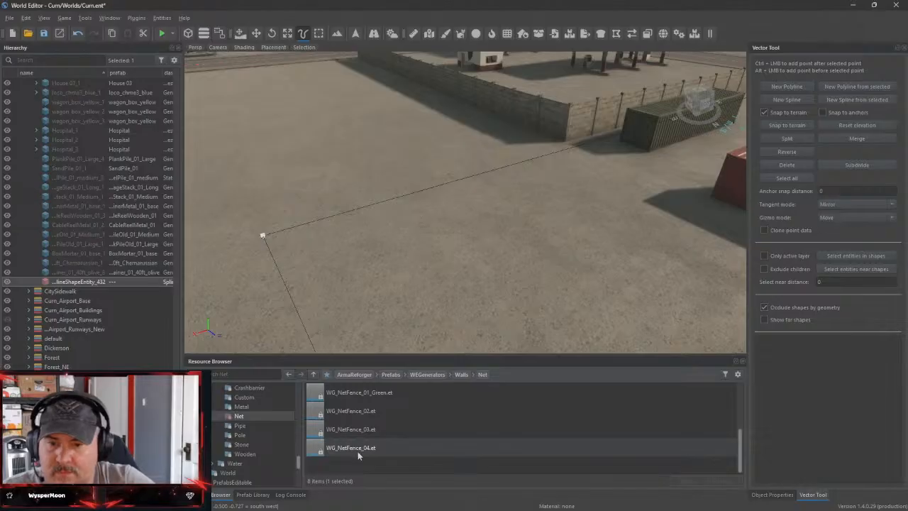
drag(357, 451, 115, 291)
drag(453, 305, 451, 304)
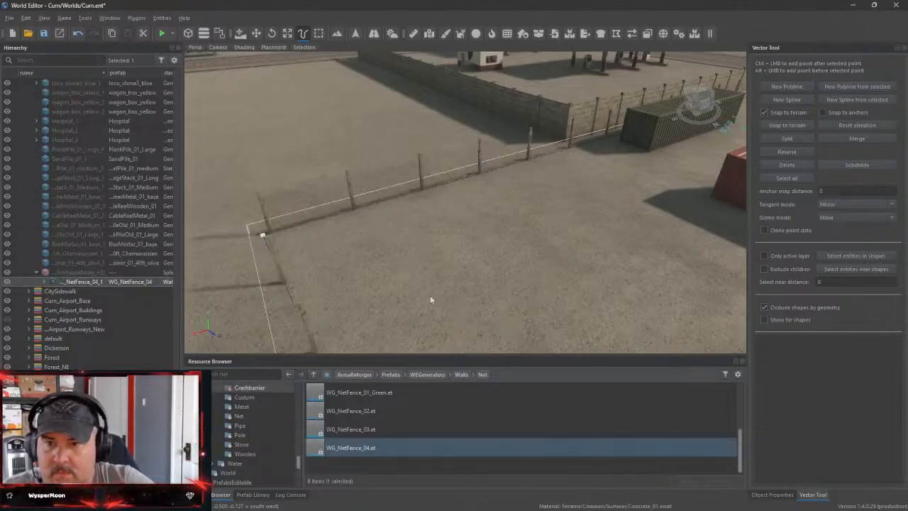
right_drag(427, 296, 363, 283)
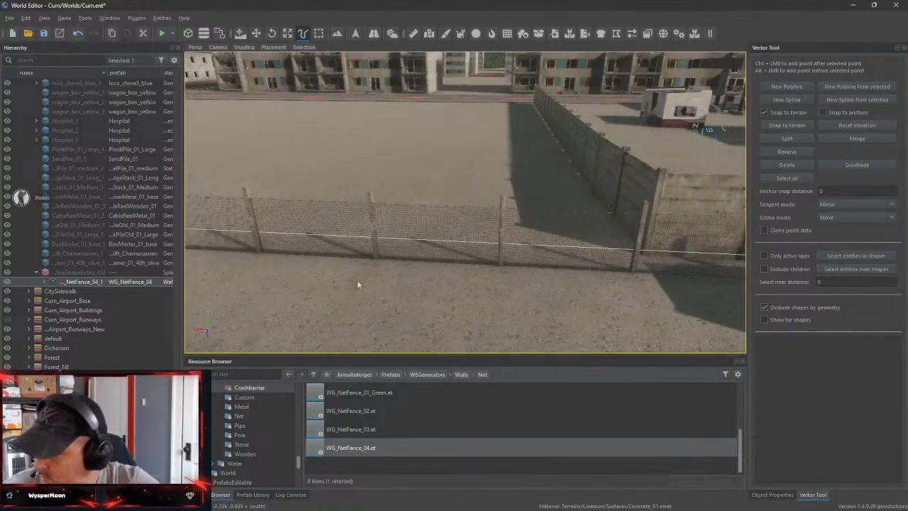
key(ctrl+z)
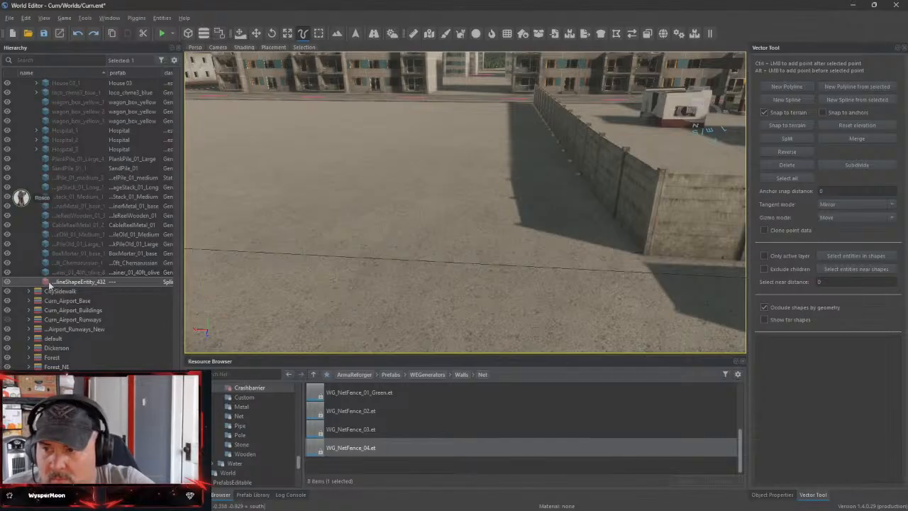
Try the WG_NetFence_01_Green generator on the spline and undo it
click(382, 395)
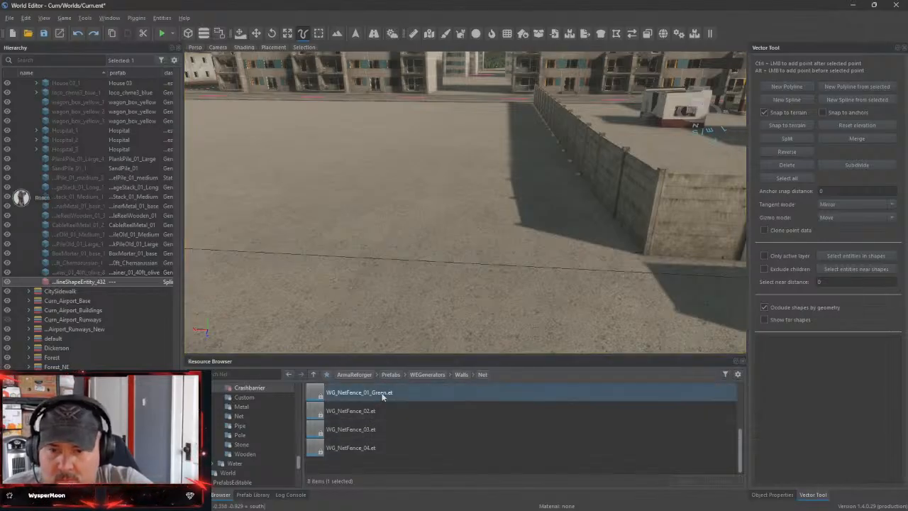
drag(358, 393, 108, 282)
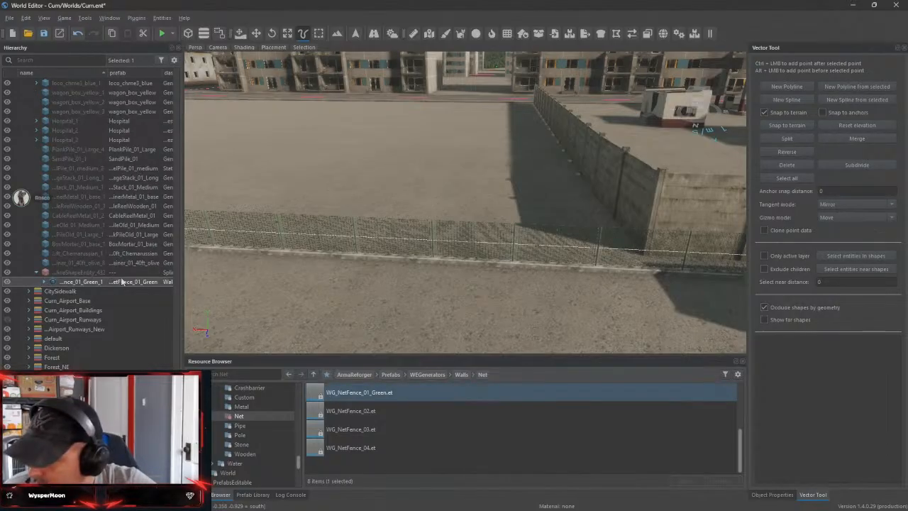
key(ctrl+z)
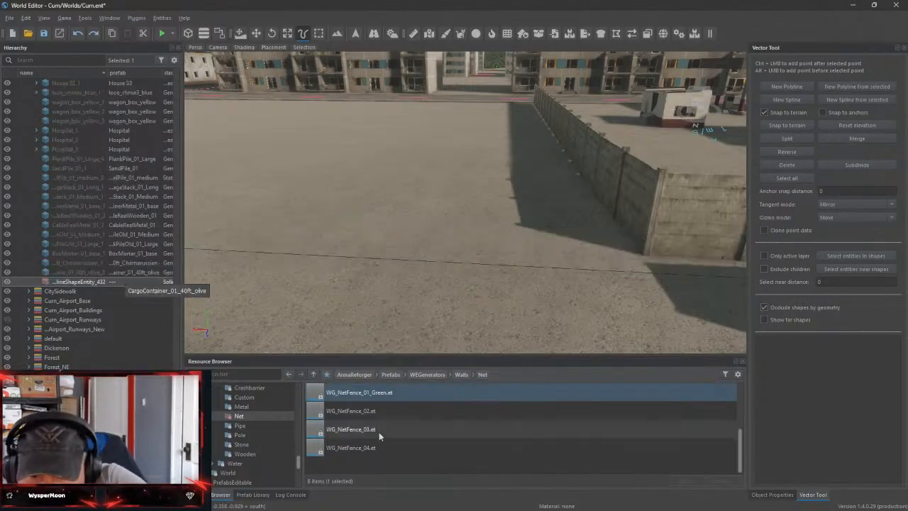
Try the WG_GameProofFence_01 generator on the spline, inspect the fence up close and undo it
scroll(378, 432, up, 3)
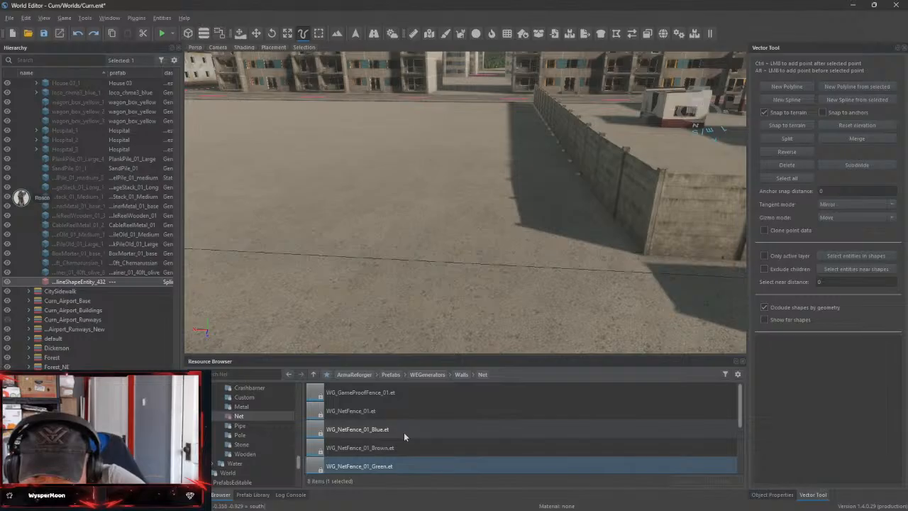
click(353, 395)
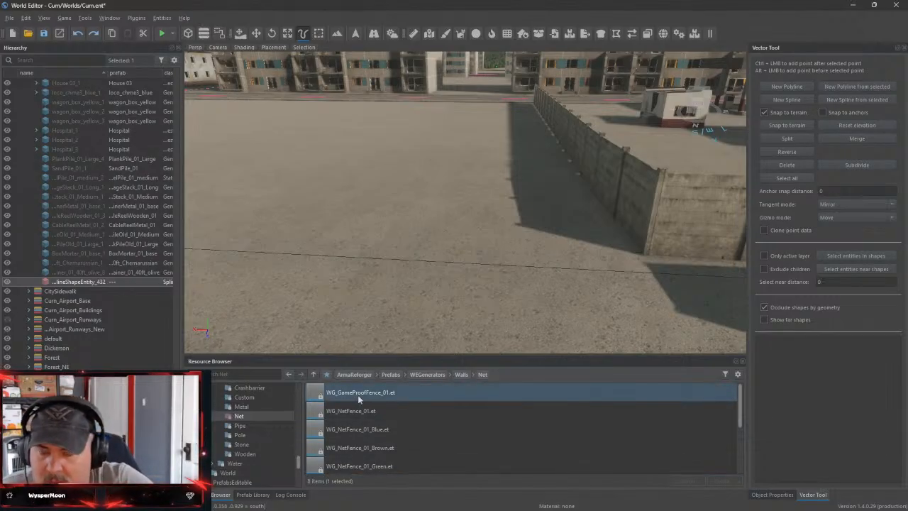
drag(357, 394, 117, 282)
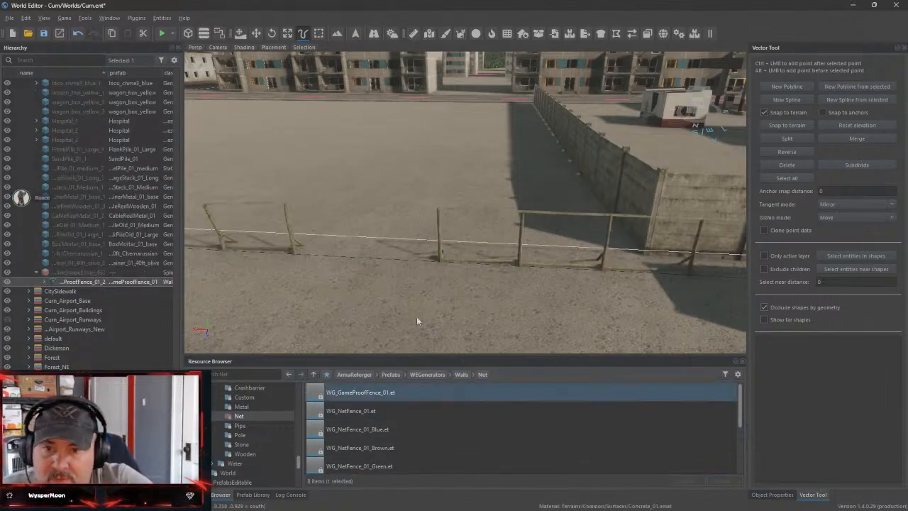
right_drag(426, 320, 291, 284)
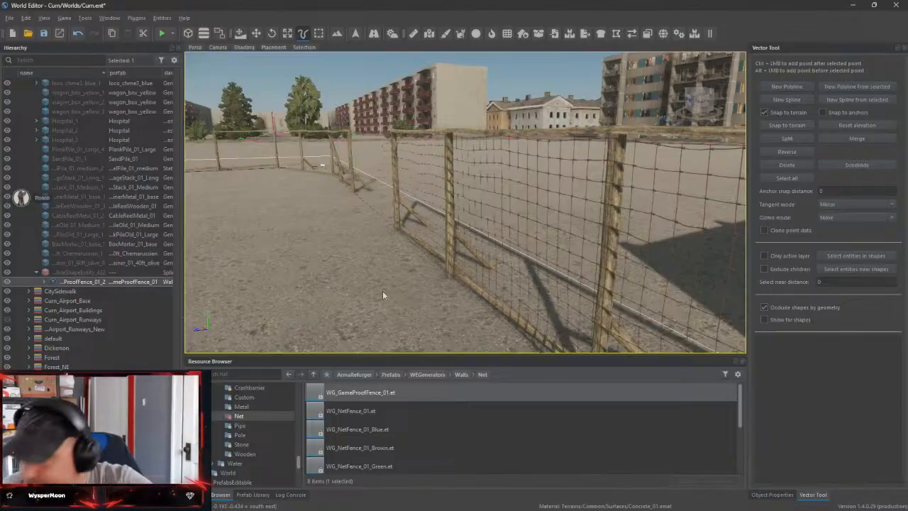
key(ctrl+z)
Apply the WG_NetFence_01 generator to the spline around the construction yard
right_drag(458, 330, 340, 176)
click(346, 411)
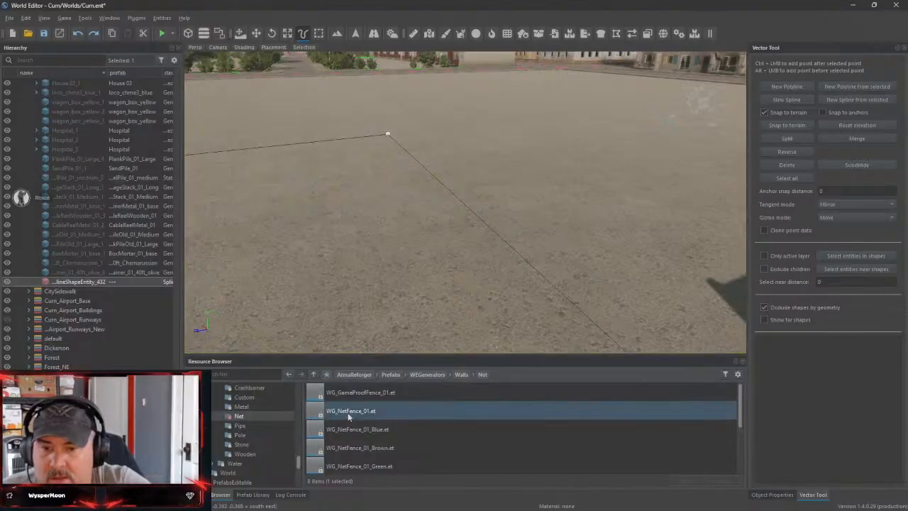
drag(348, 414, 117, 299)
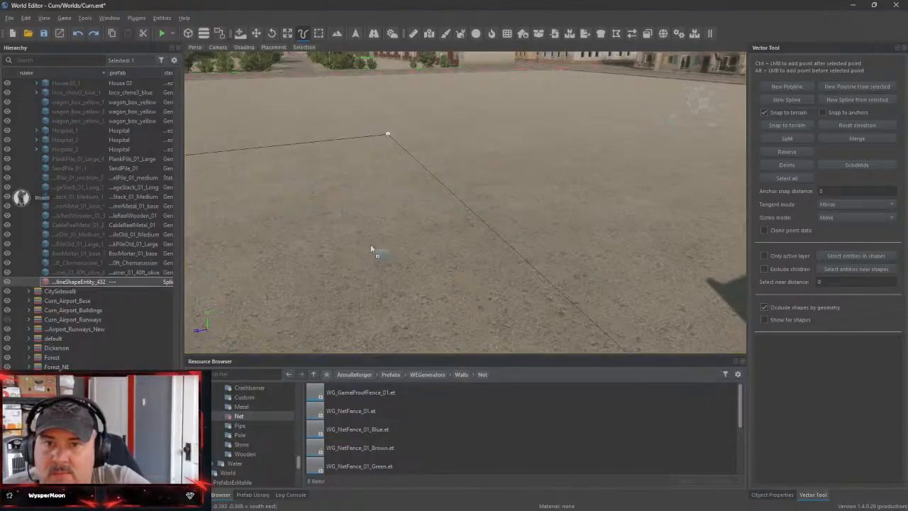
drag(370, 247, 370, 246)
right_drag(370, 247, 355, 264)
Place a PlankPile_01_Medium construction prop inside the fenced corner beside the tower
scroll(244, 446, up, 2)
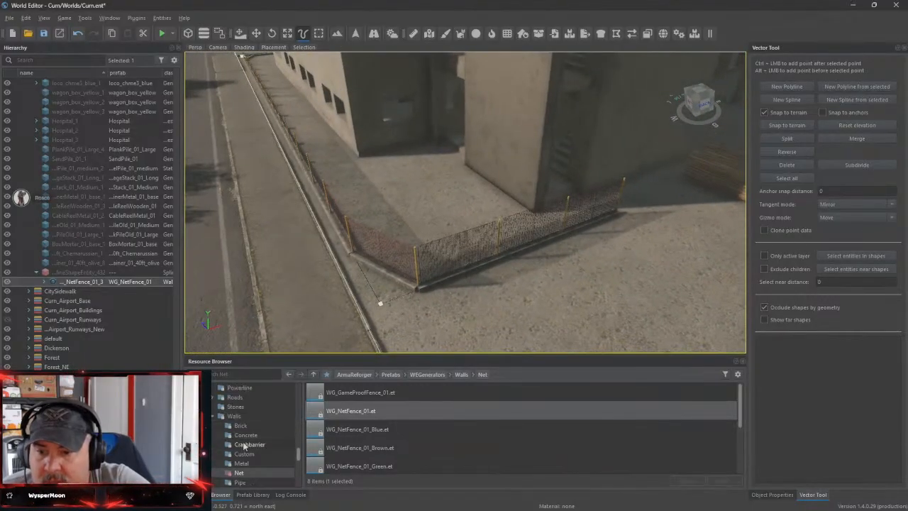
click(214, 444)
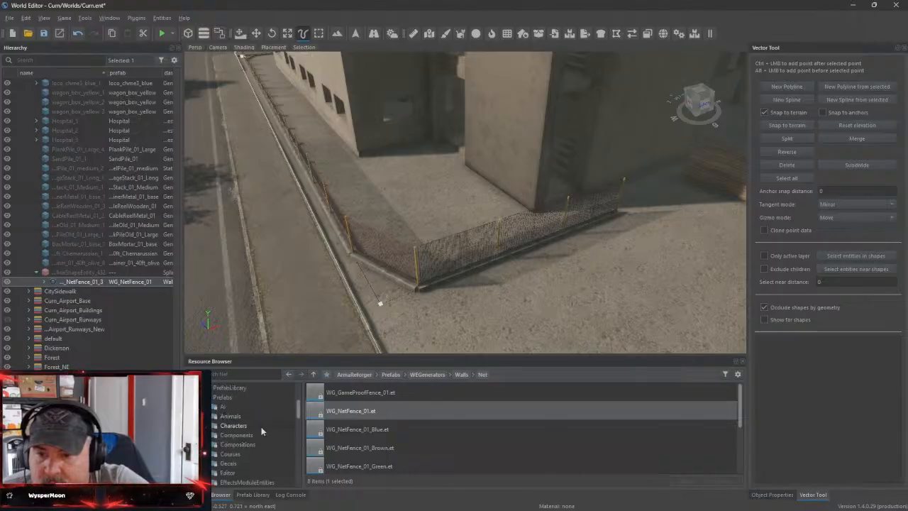
scroll(260, 428, down, 3)
click(227, 463)
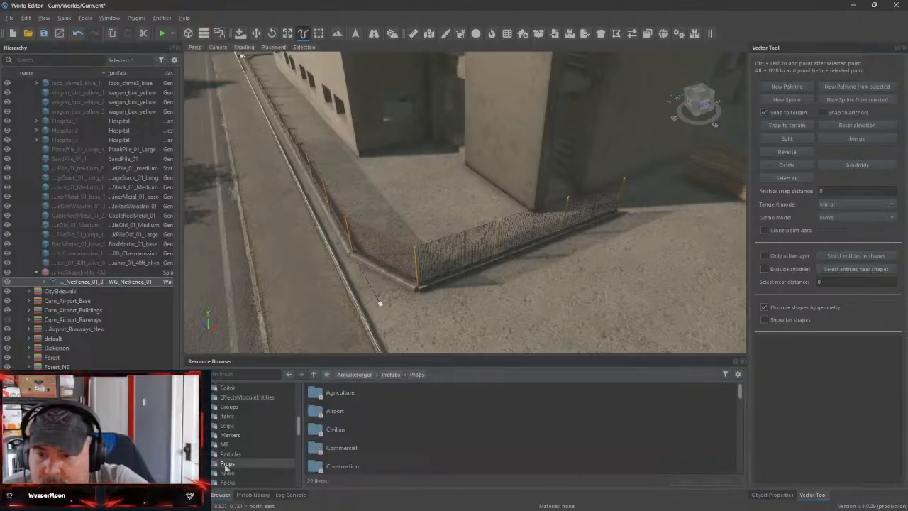
scroll(275, 459, down, 3)
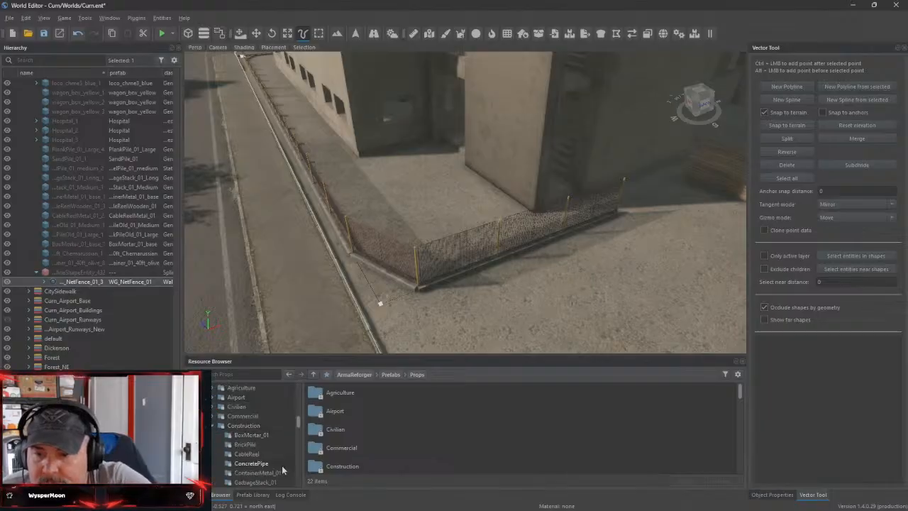
click(246, 473)
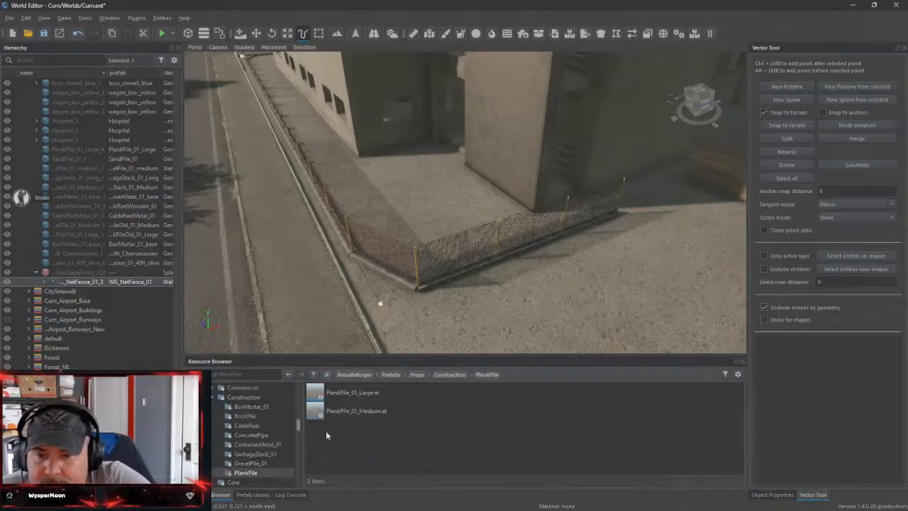
drag(360, 411, 417, 201)
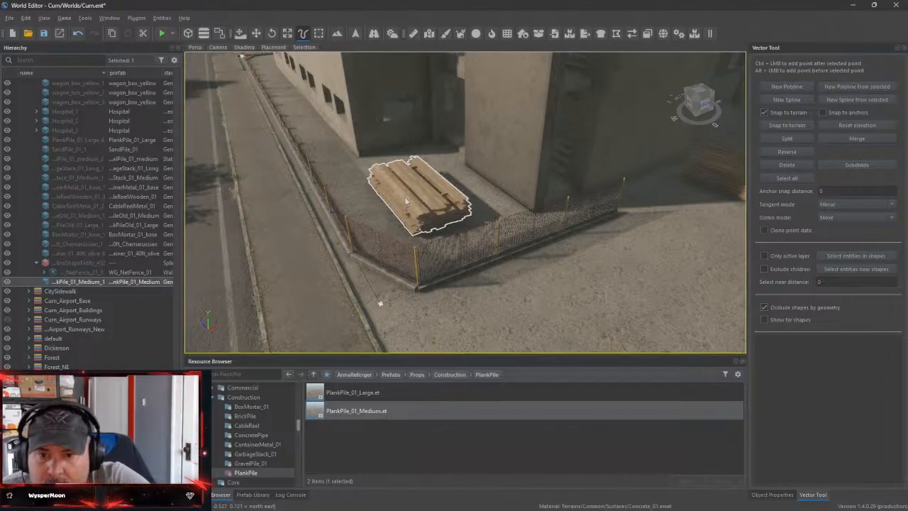
Move the medium plank pile closer to the tower wall, inside the fence corner
click(257, 34)
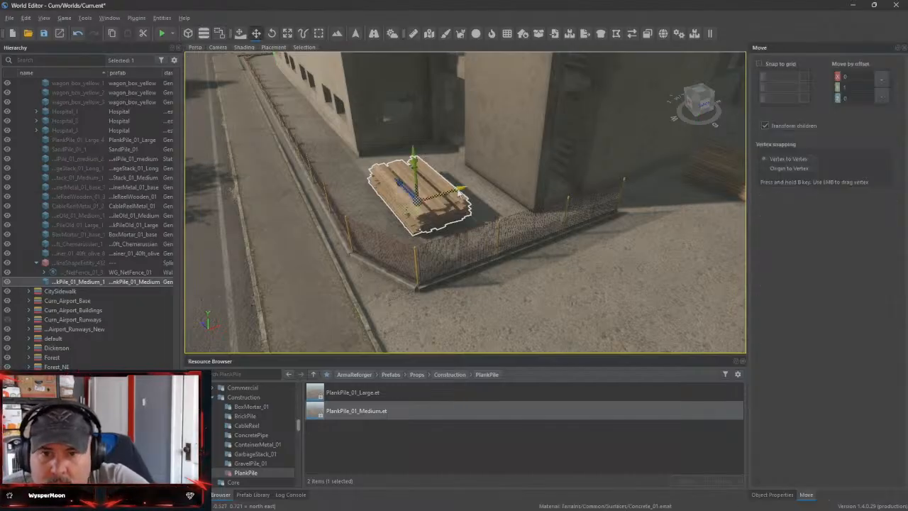
drag(459, 191, 501, 183)
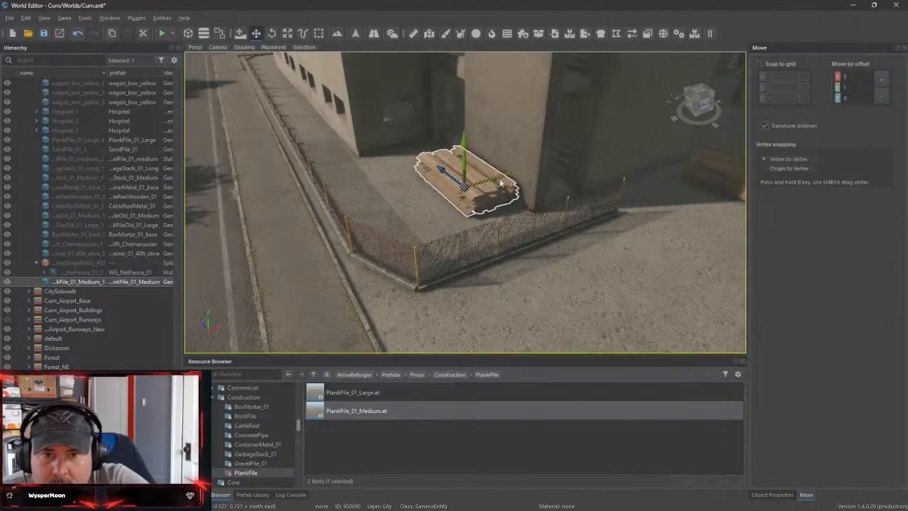
drag(440, 170, 452, 180)
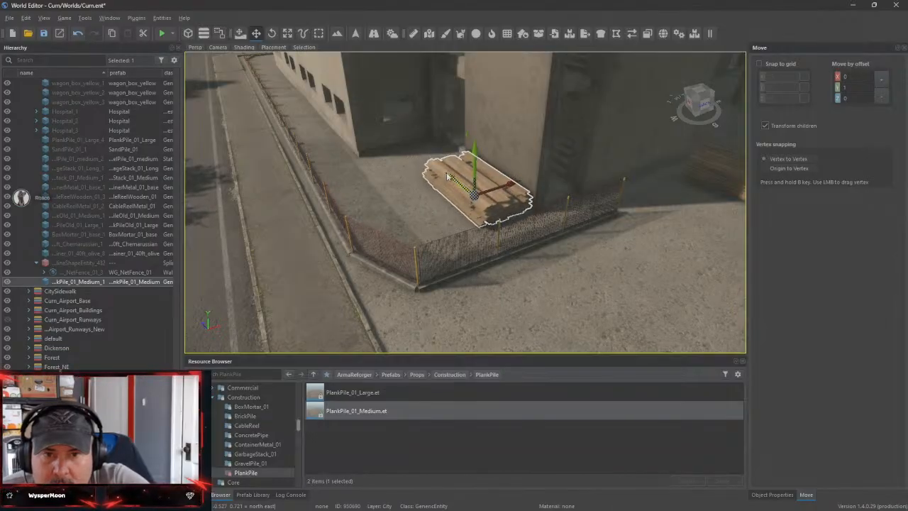
Place a ConcretePipe_01_Long_Pile prop on the open ground between the sand pile and the fence
right_drag(452, 180, 254, 254)
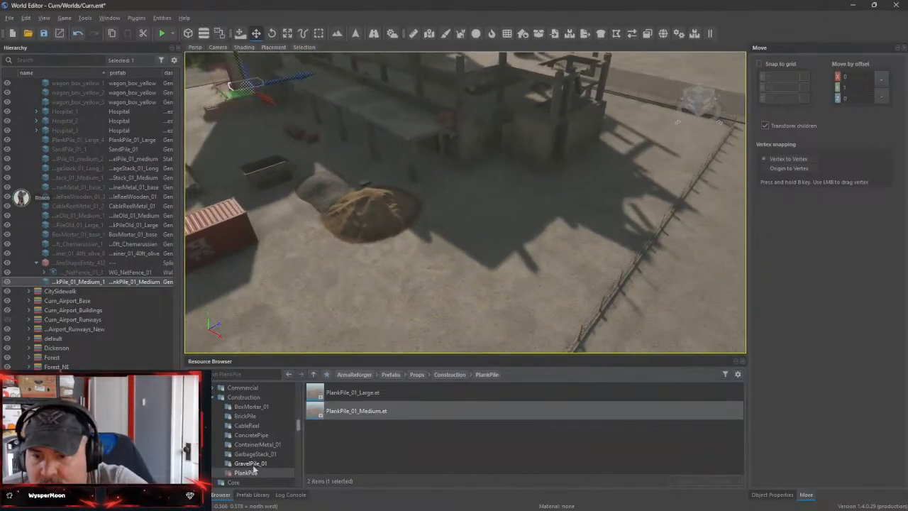
click(252, 434)
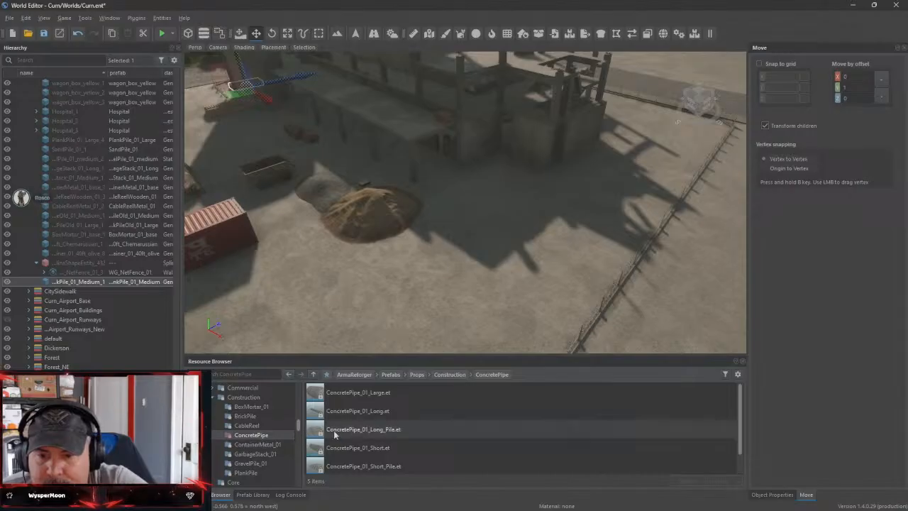
drag(339, 434, 528, 249)
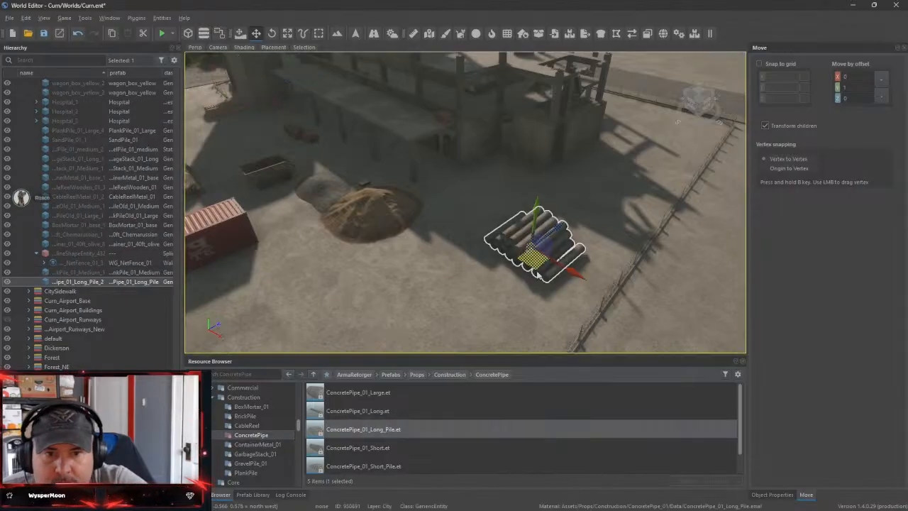
Move the long concrete pipe pile from the open ground to the area between the building's tower and the net fence
right_drag(567, 252, 573, 269)
key(w)
drag(550, 236, 698, 74)
right_drag(697, 76, 698, 177)
drag(577, 218, 633, 215)
drag(593, 250, 601, 195)
right_drag(601, 195, 588, 225)
key(w)
drag(565, 222, 574, 223)
right_drag(567, 237, 553, 265)
key(s)
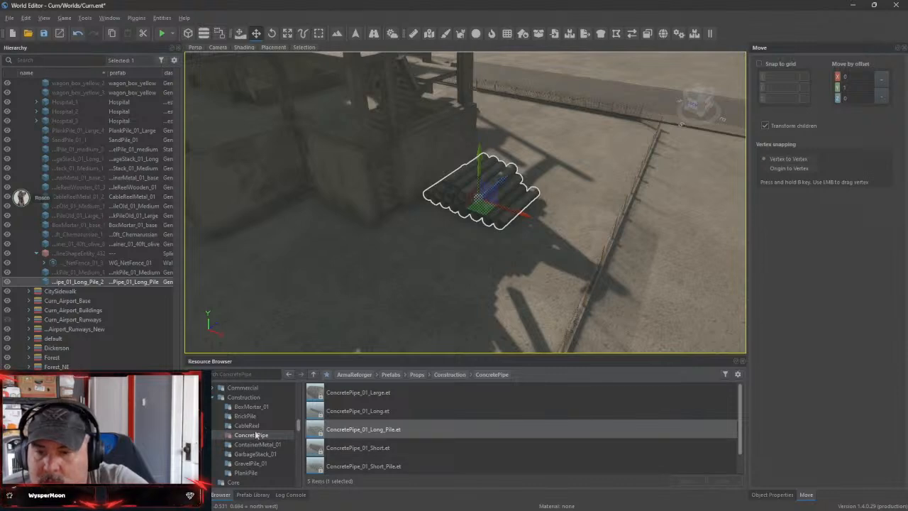
Browse the Furniture props folder for items suited to dressing the construction site
click(212, 398)
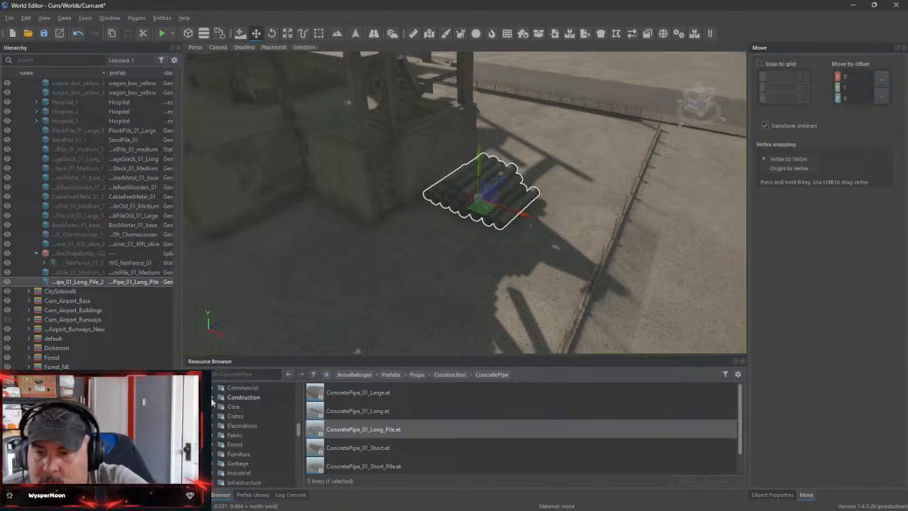
scroll(271, 441, down, 1)
click(252, 425)
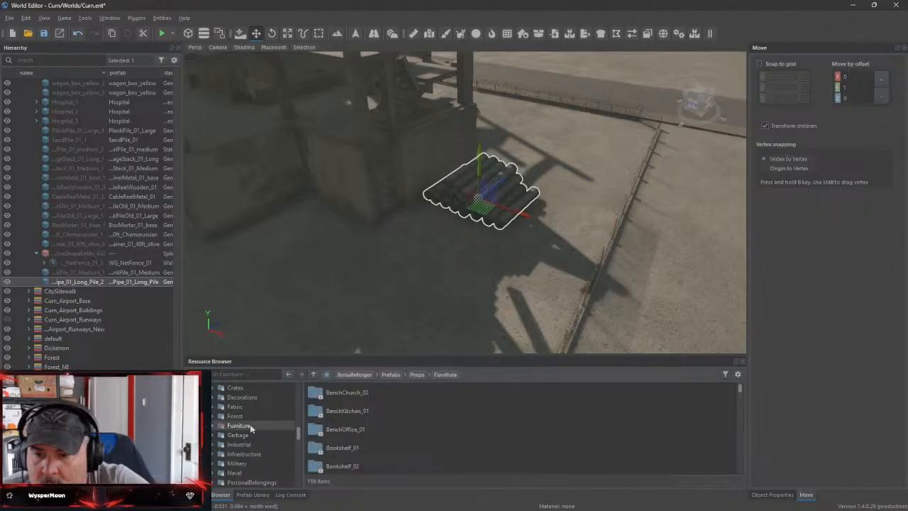
scroll(409, 434, down, 2)
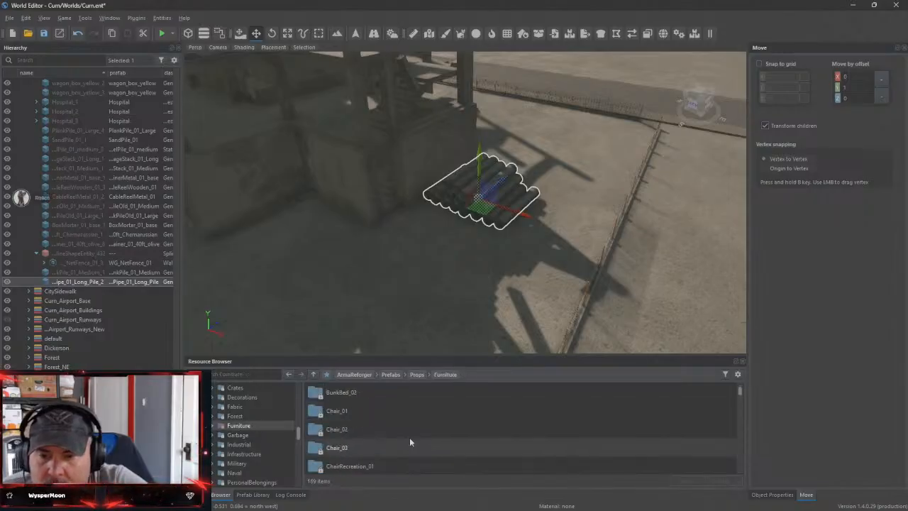
scroll(410, 439, down, 6)
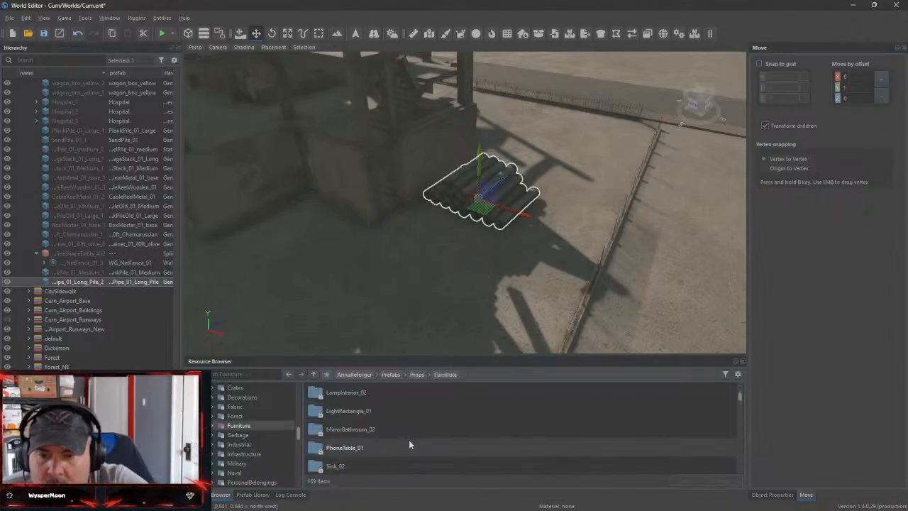
scroll(409, 440, down, 5)
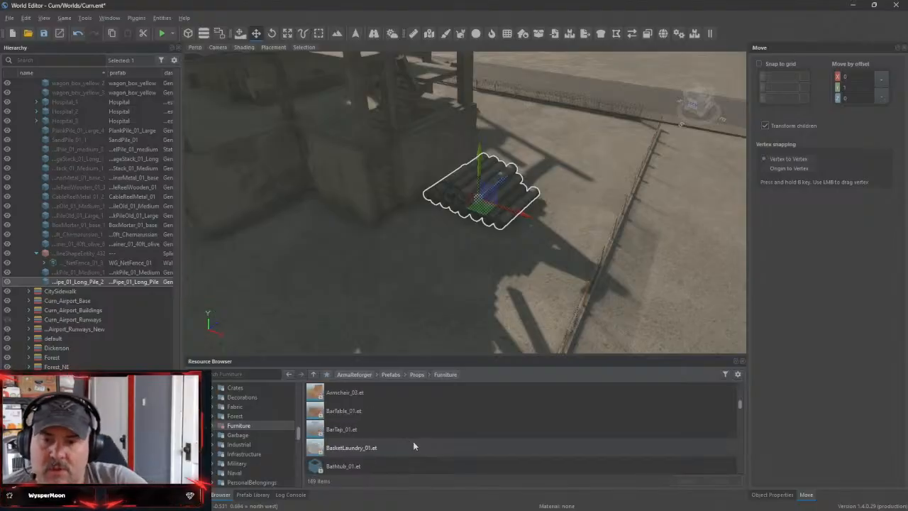
scroll(419, 448, down, 1)
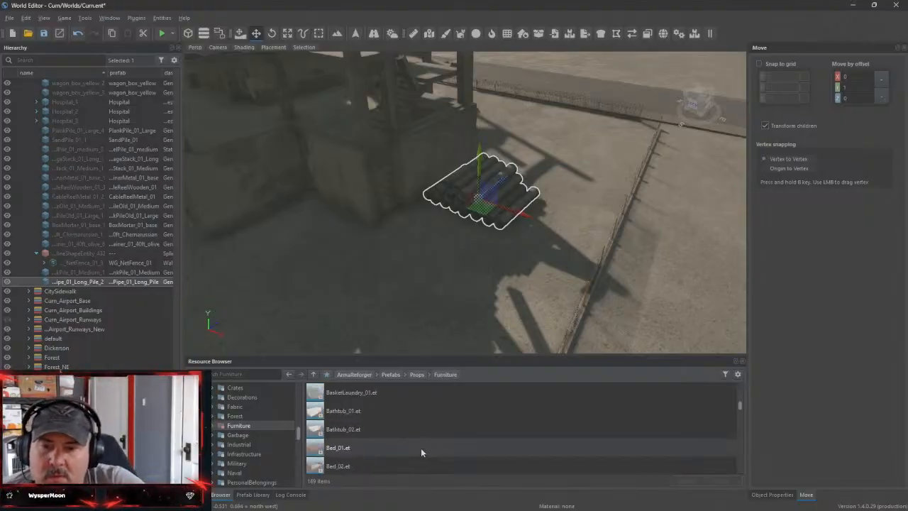
scroll(421, 447, down, 2)
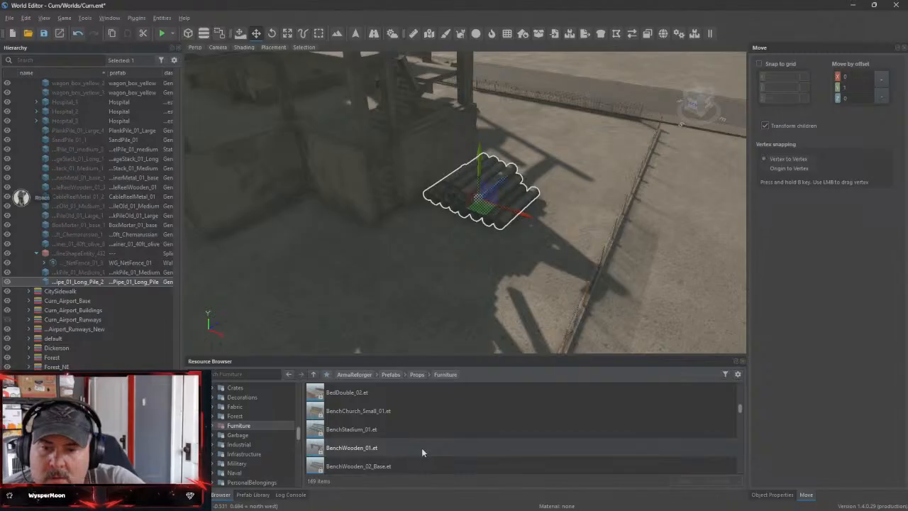
scroll(422, 447, down, 1)
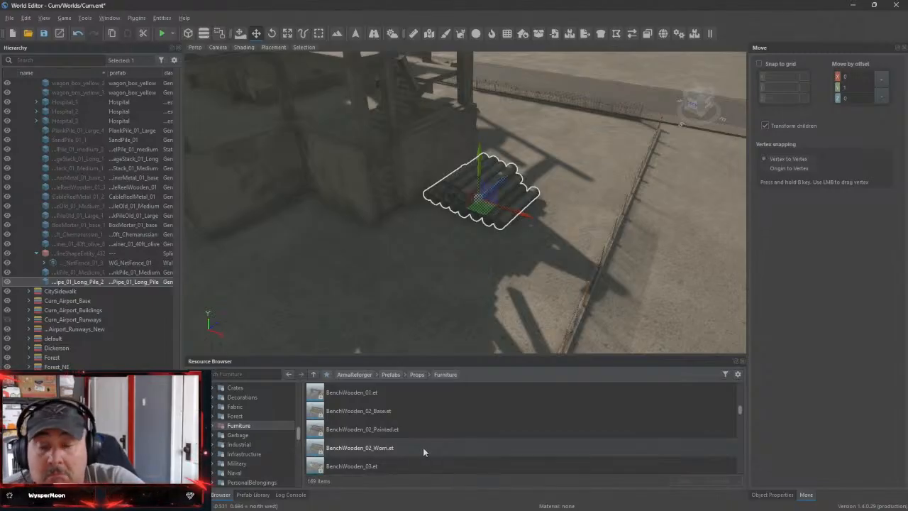
scroll(423, 447, down, 1)
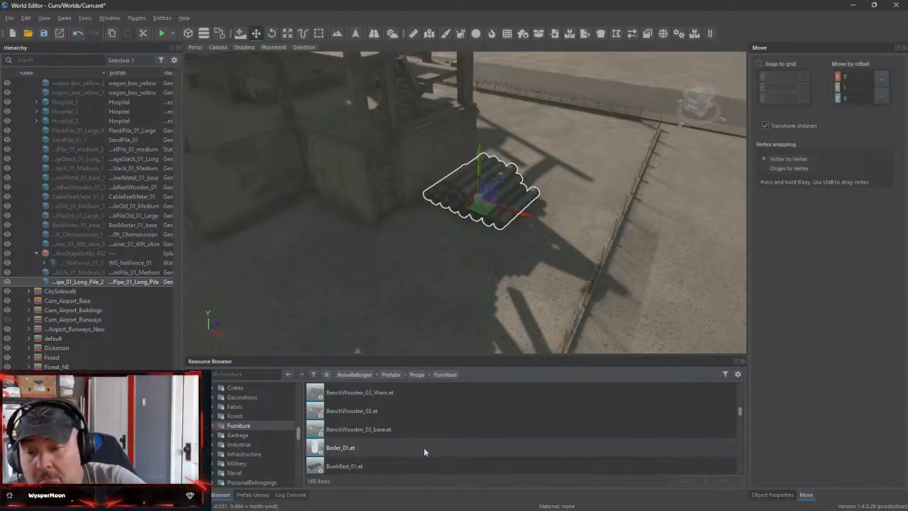
scroll(424, 451, down, 4)
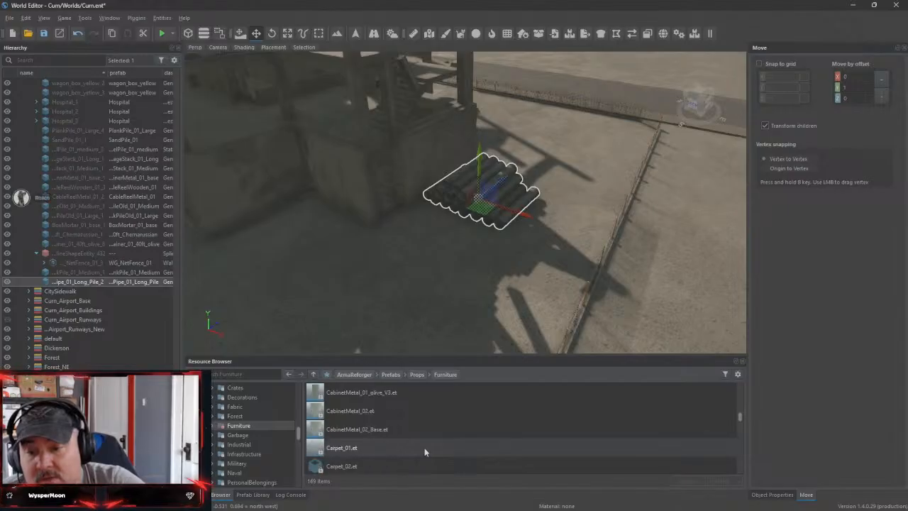
scroll(424, 452, down, 2)
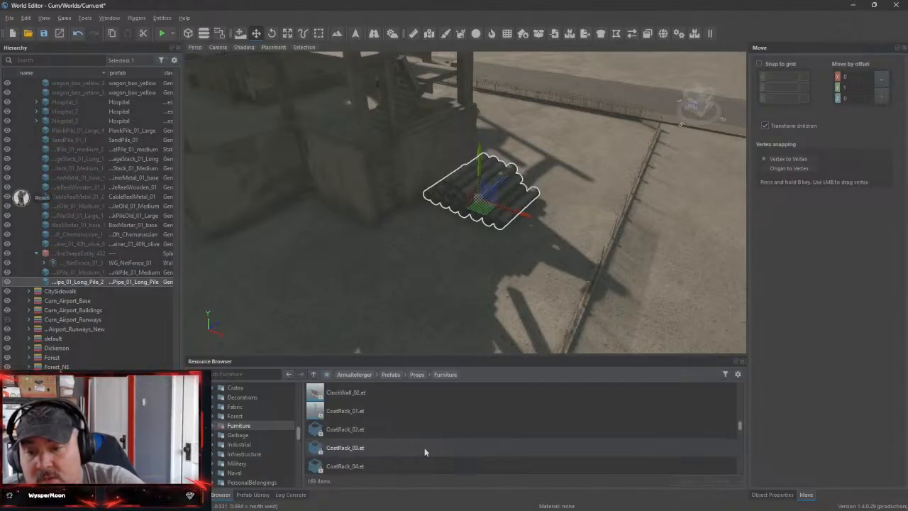
scroll(423, 452, down, 5)
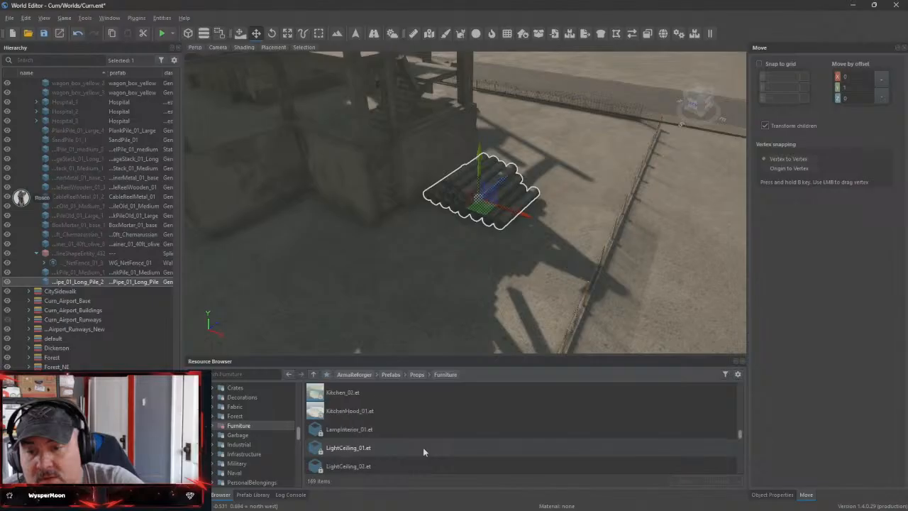
scroll(423, 450, down, 2)
Open the Cardboard subfolder of the Garbage props and browse to its cardboard pile prefabs
click(237, 435)
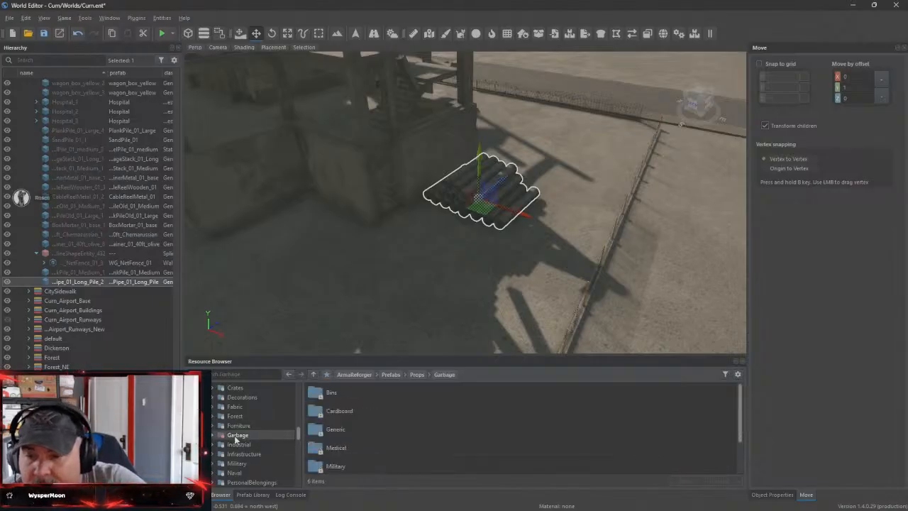
click(373, 412)
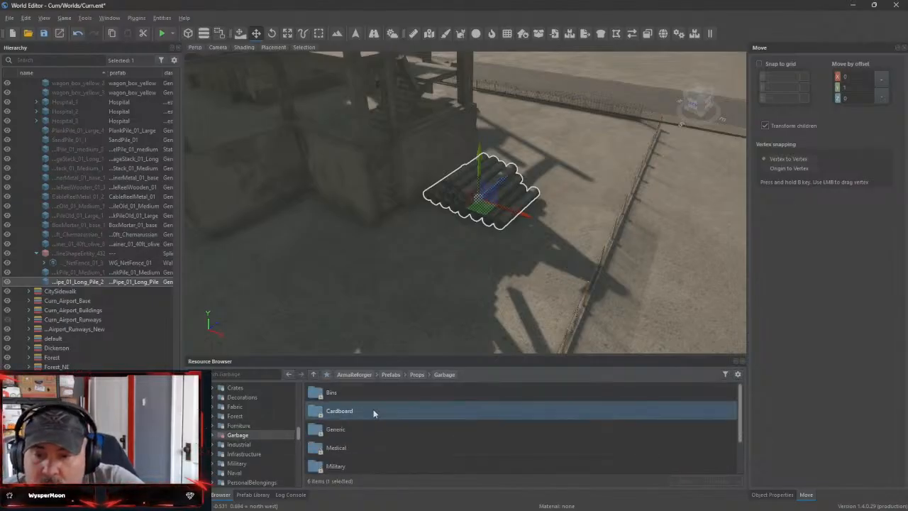
double_click(374, 413)
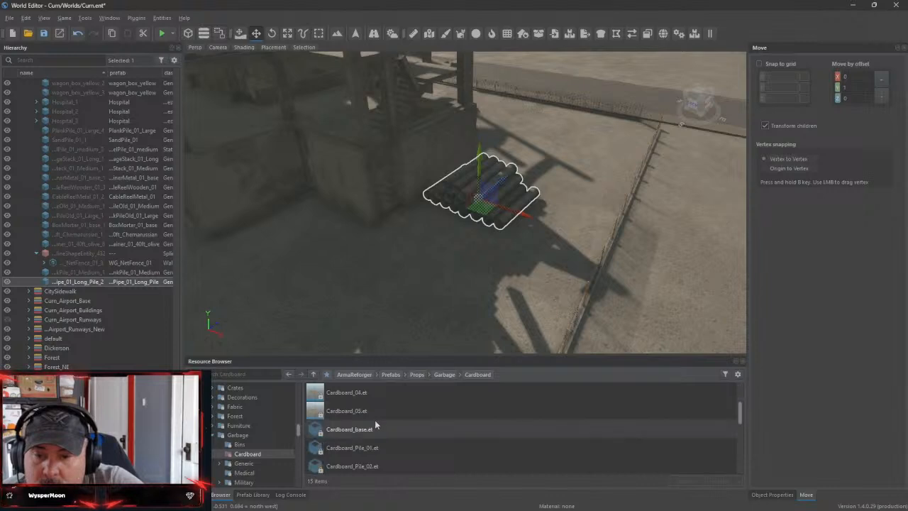
scroll(375, 425, down, 2)
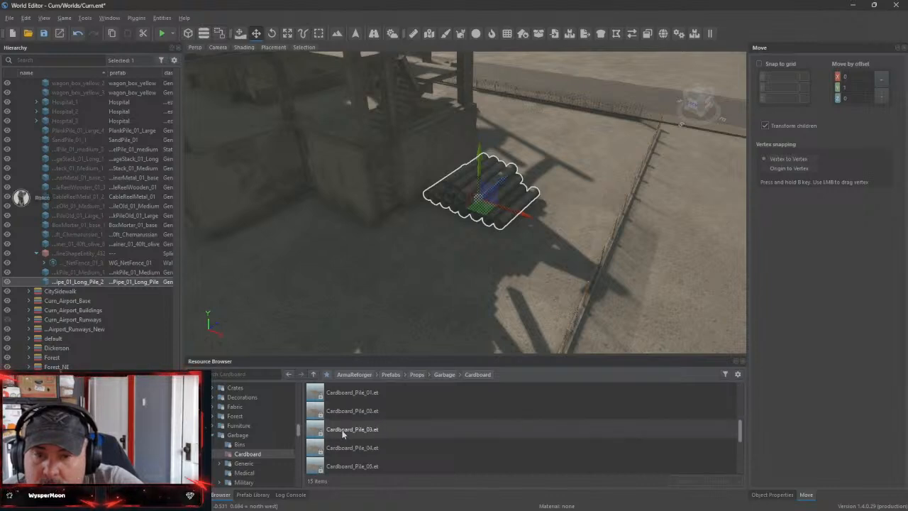
Move the metal container away from the gravel pile to the open ground behind the cable reels and rotate it by -90 degrees
right_drag(425, 269, 192, 273)
key(w)
key(s)
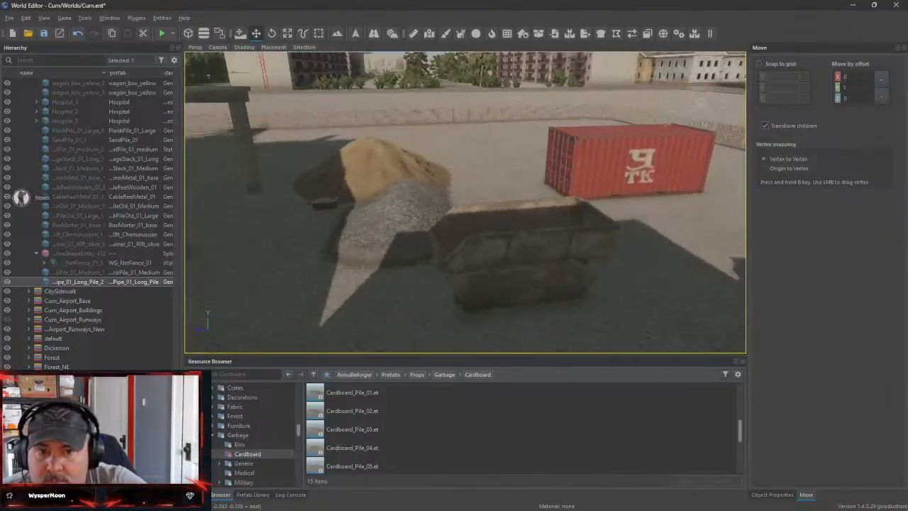
right_drag(397, 206, 366, 217)
key(s)
click(472, 217)
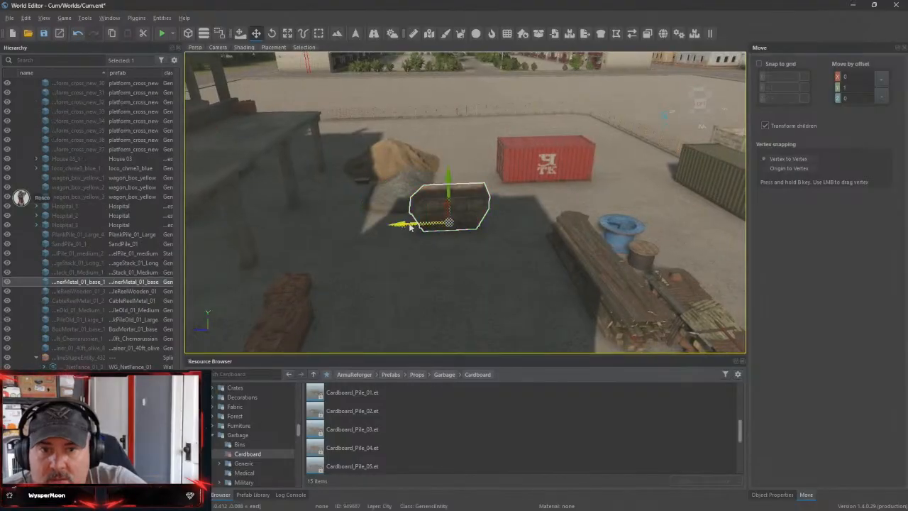
drag(409, 226, 616, 202)
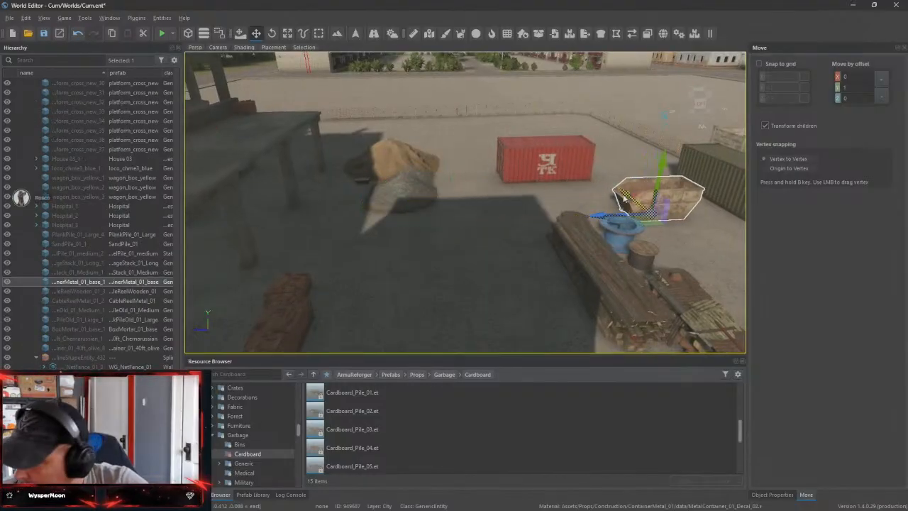
key(e)
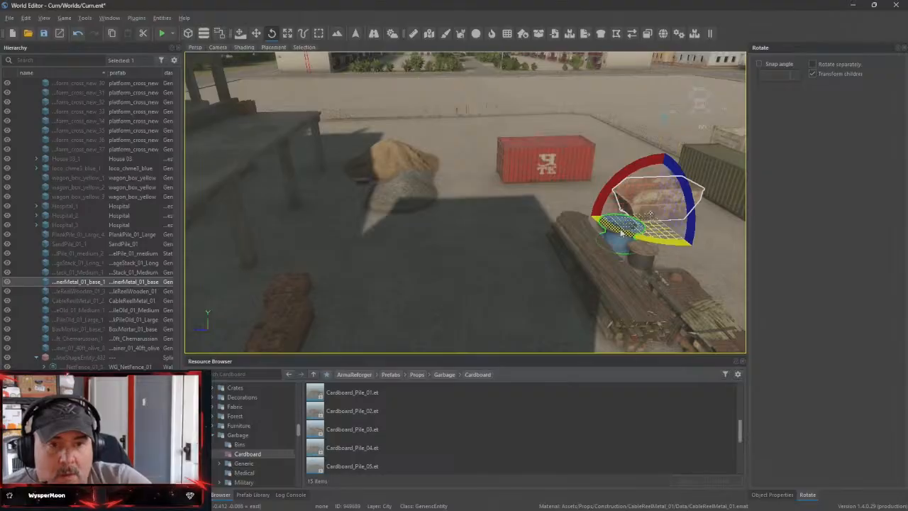
drag(621, 232, 650, 213)
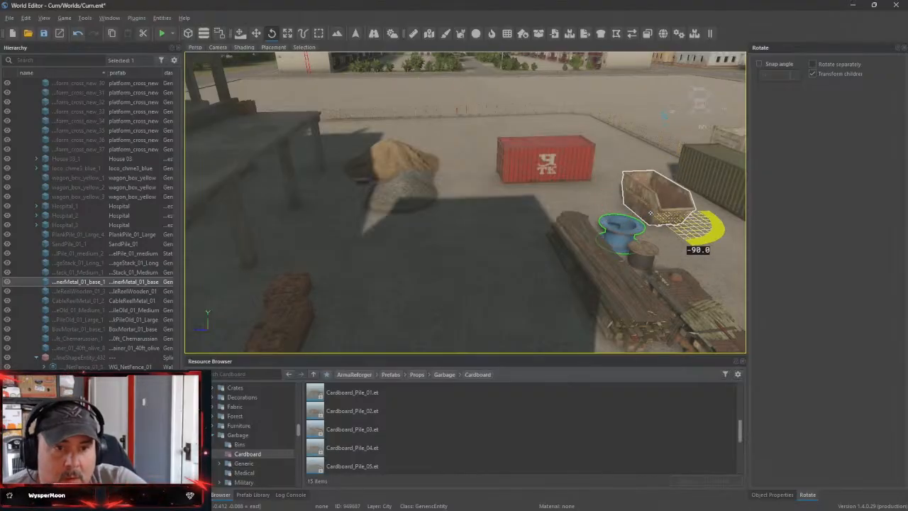
Move the rotated metal container across the yard until its far end is close to the net fence
key(w)
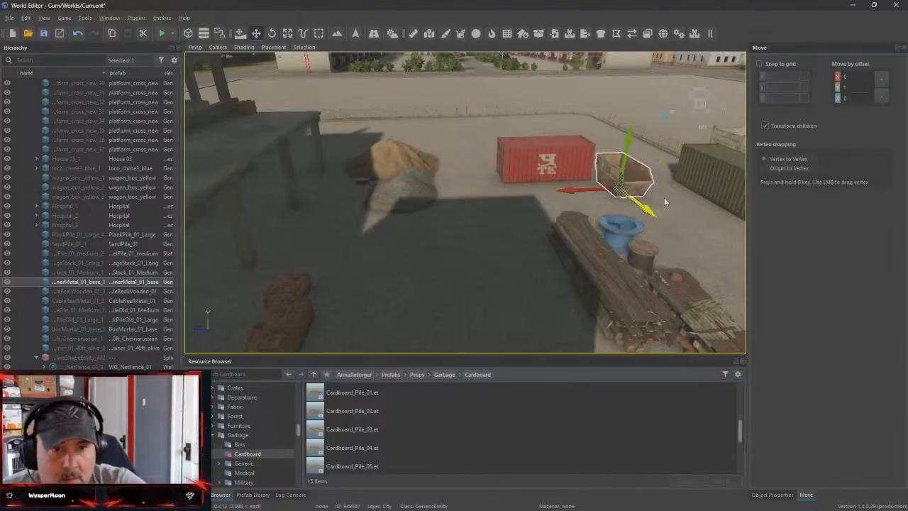
drag(664, 200, 613, 133)
right_drag(612, 132, 481, 200)
key(w)
key(d)
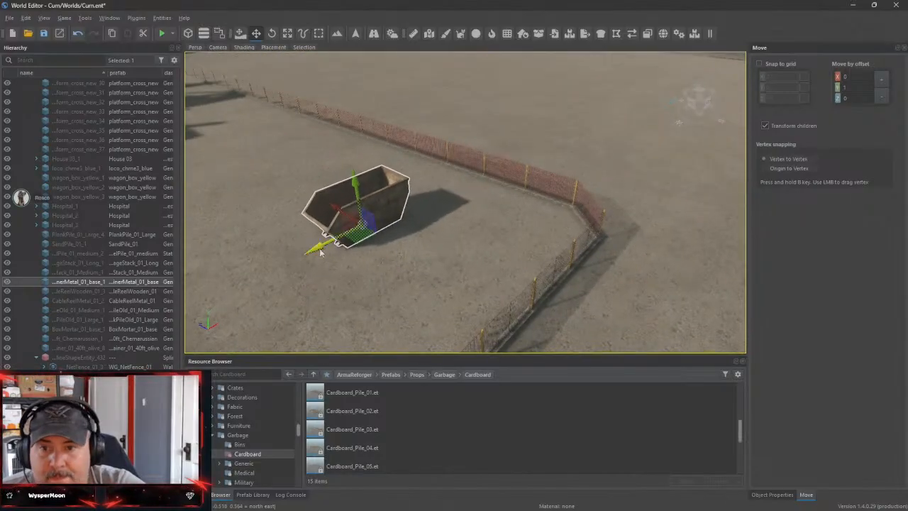
drag(319, 252, 369, 221)
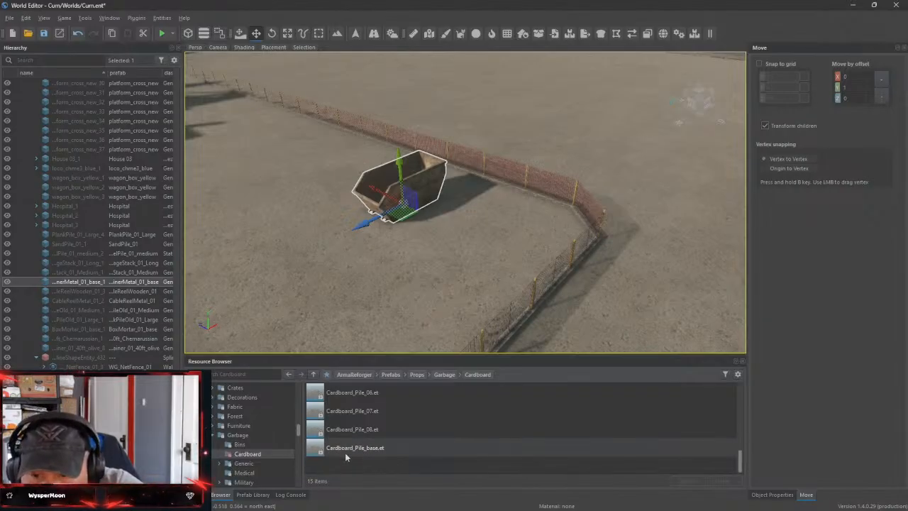
Place a Cardboard_Pile_08 prop on the ground beside the metal container and shift it close to the container's corner
drag(345, 433, 383, 245)
key(w)
right_drag(383, 244, 356, 263)
drag(353, 285, 492, 264)
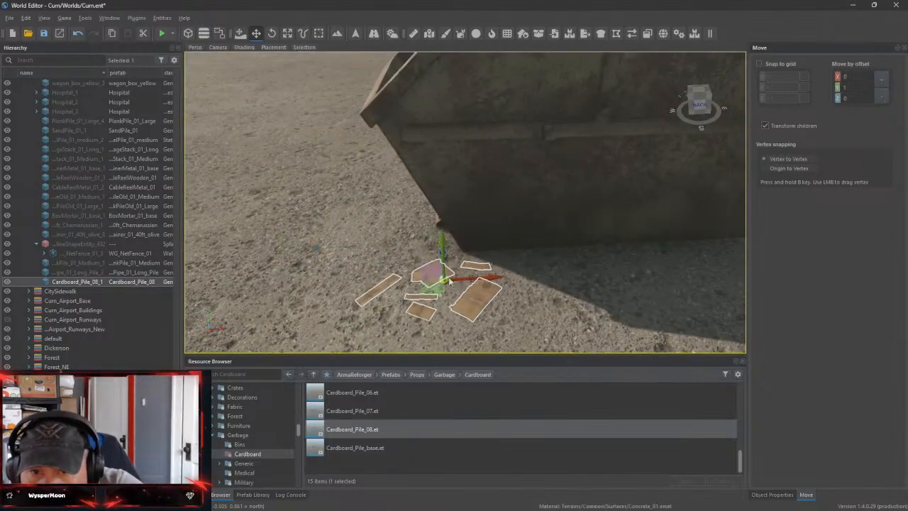
key(a)
right_drag(428, 265, 434, 262)
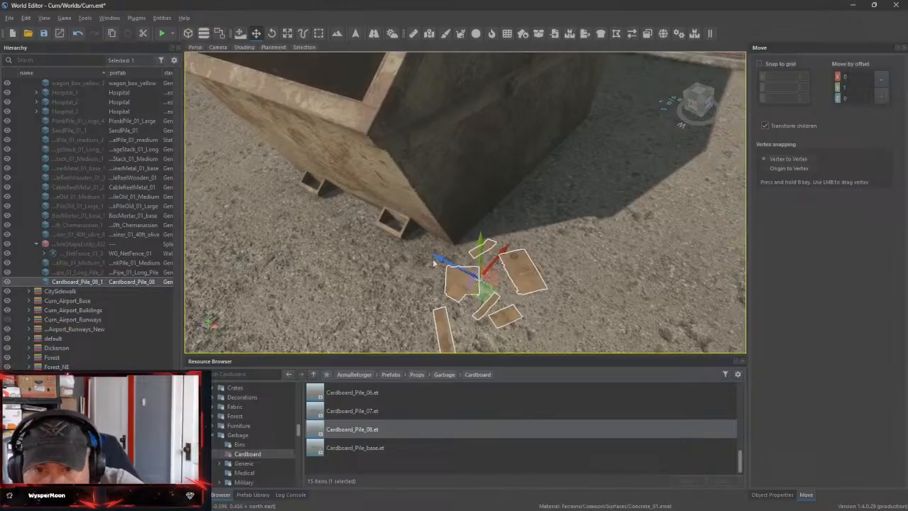
drag(443, 261, 409, 248)
Place a Cardboard_Pile_06 prop near the metal container's other front corner and nudge it against the container
key(s)
right_drag(548, 292, 531, 327)
key(a)
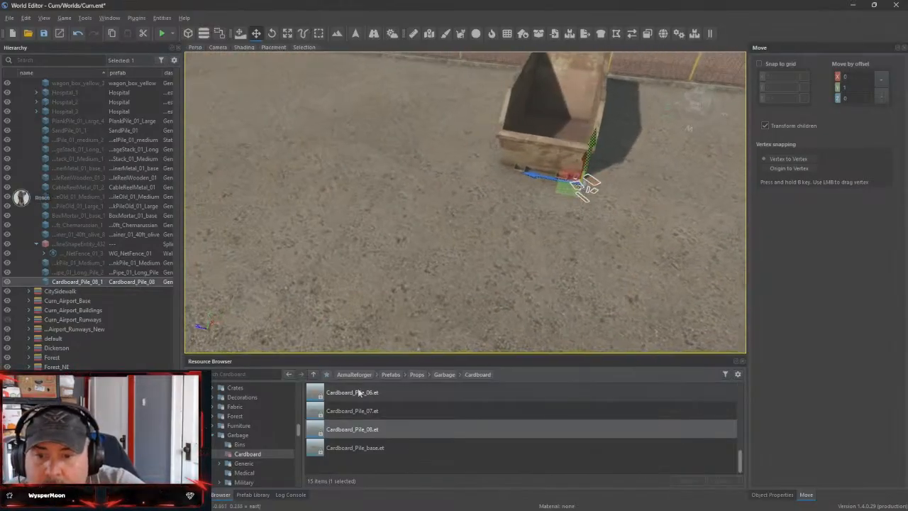
click(359, 392)
drag(346, 395, 479, 185)
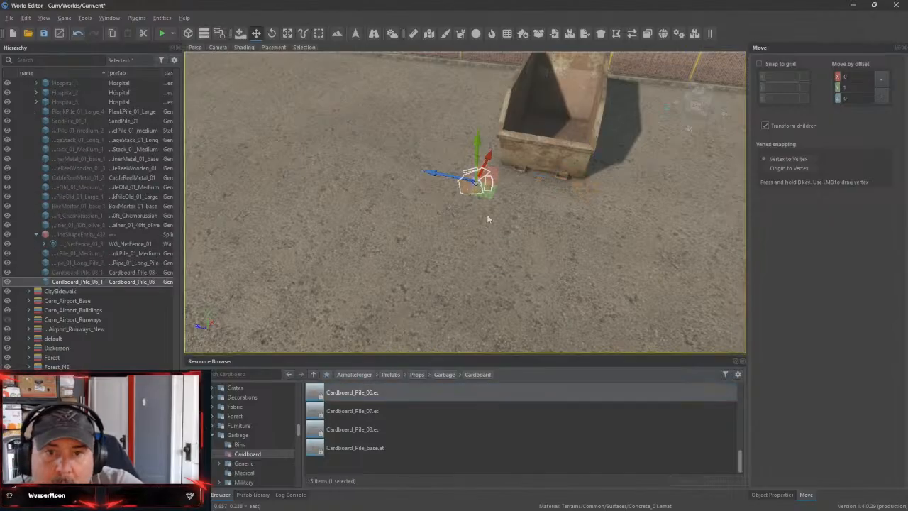
drag(495, 144, 497, 141)
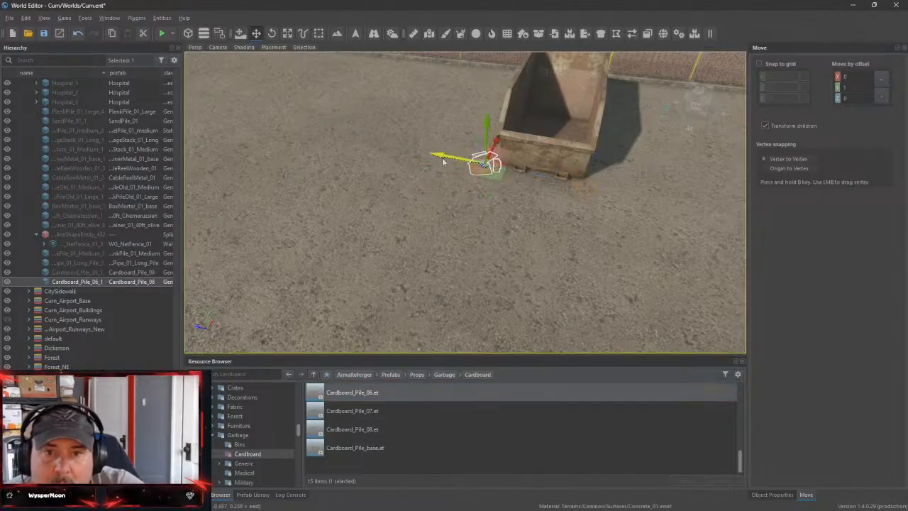
drag(444, 156, 457, 158)
right_drag(514, 198, 415, 217)
Place a Cardboard_Pile_03 prop inside the metal container and adjust its position between the container walls
scroll(352, 399, up, 3)
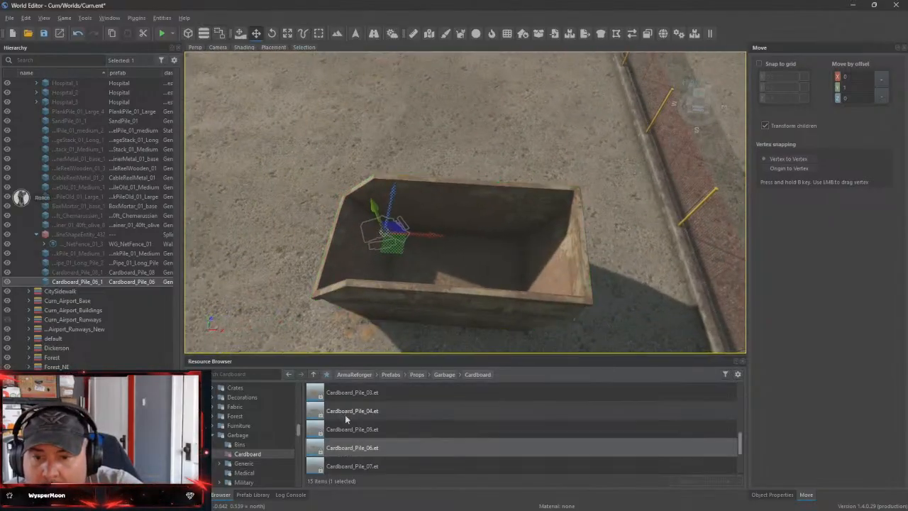
drag(352, 399, 370, 379)
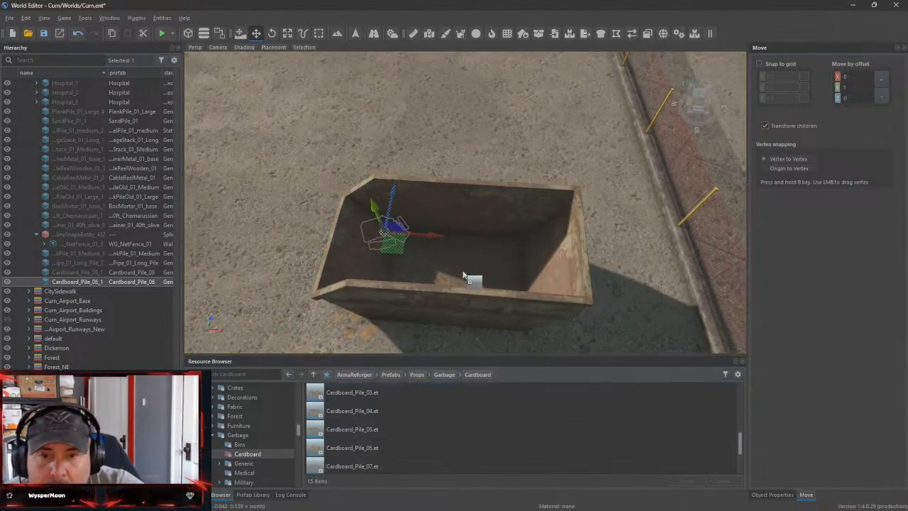
drag(463, 275, 463, 274)
right_drag(463, 275, 544, 257)
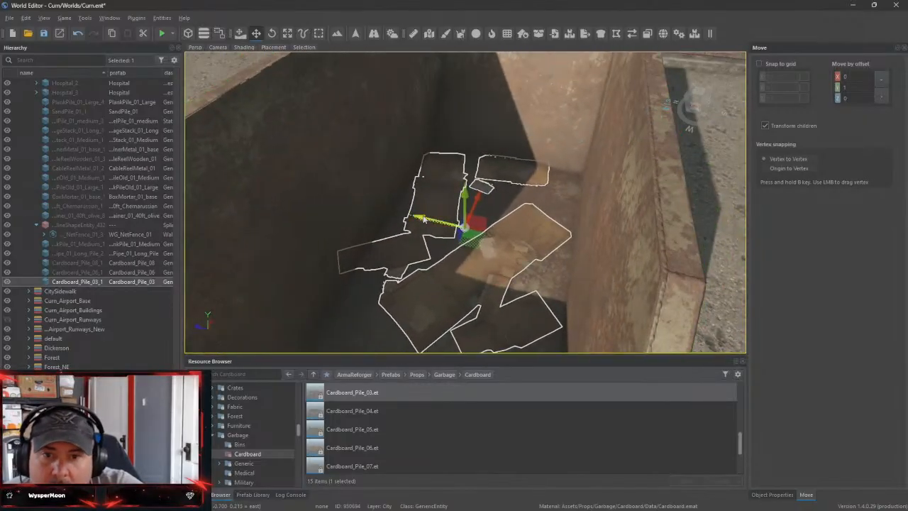
drag(427, 218, 435, 224)
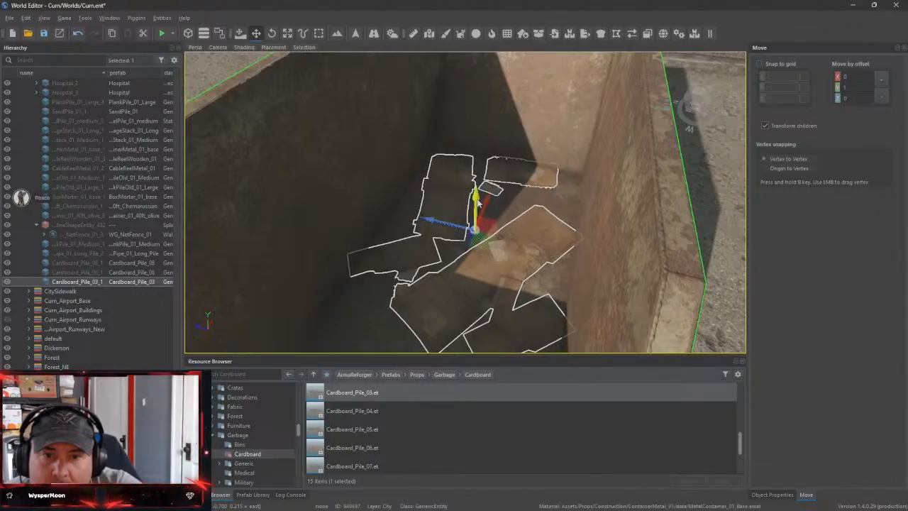
right_drag(478, 205, 575, 275)
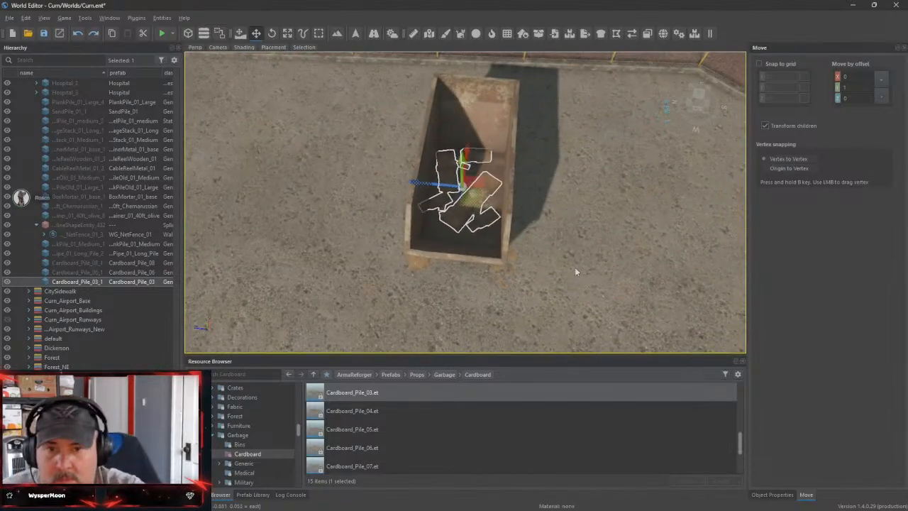
Undo the Cardboard_Pile_03 placement and put a Cardboard_Pile_06 prop inside the metal container
key(ctrl+z)
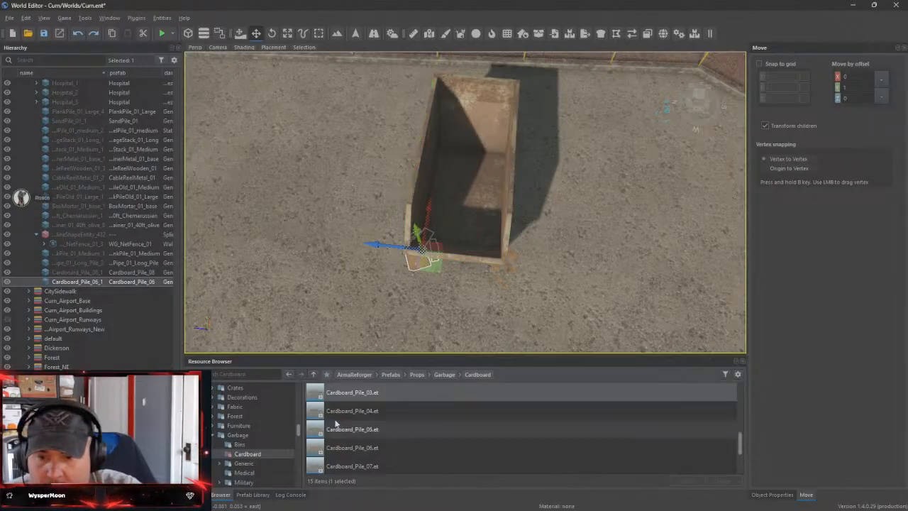
scroll(341, 423, up, 1)
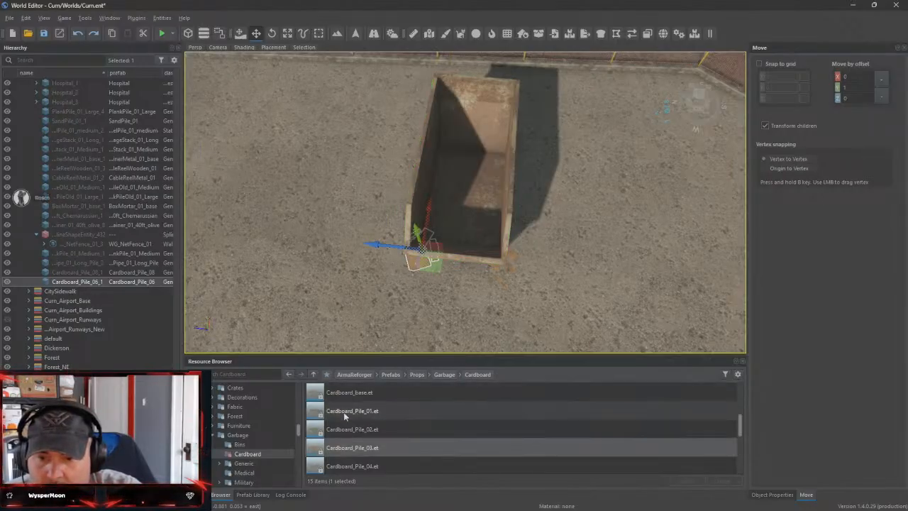
scroll(354, 457, down, 1)
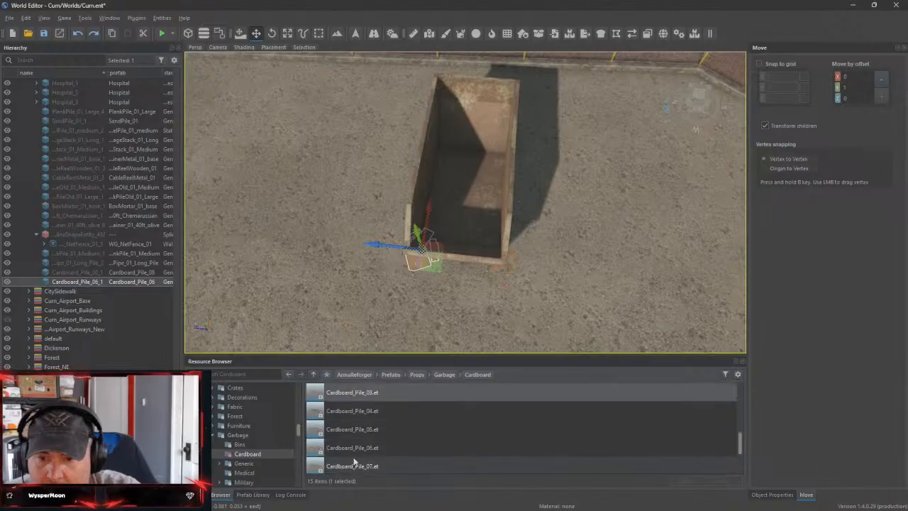
drag(356, 448, 467, 197)
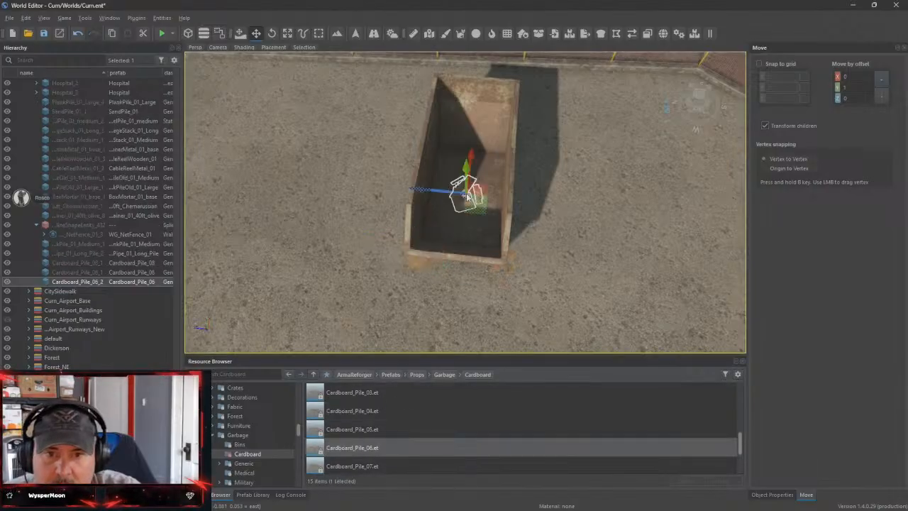
Find the GarbageGeneric_01_plentiful prefab among the Generic garbage props and preview it
right_drag(479, 225, 319, 351)
key(w)
key(s)
key(s)
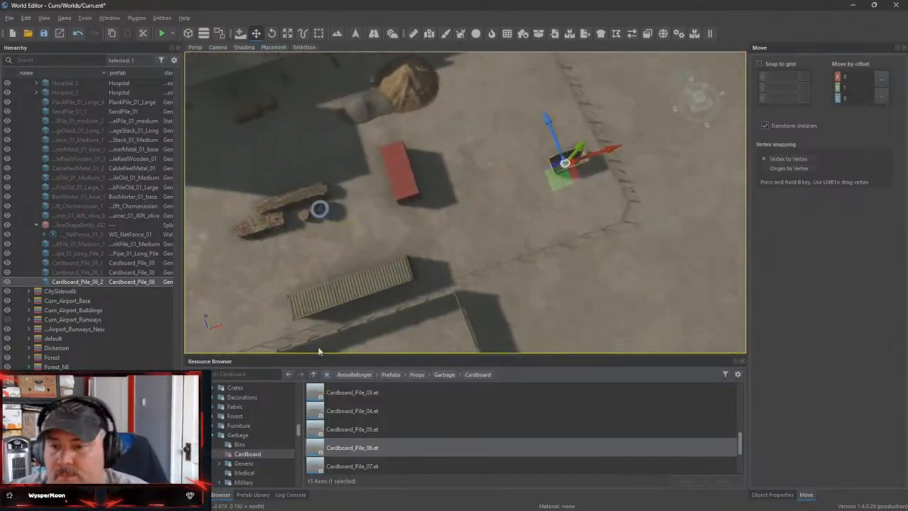
click(249, 464)
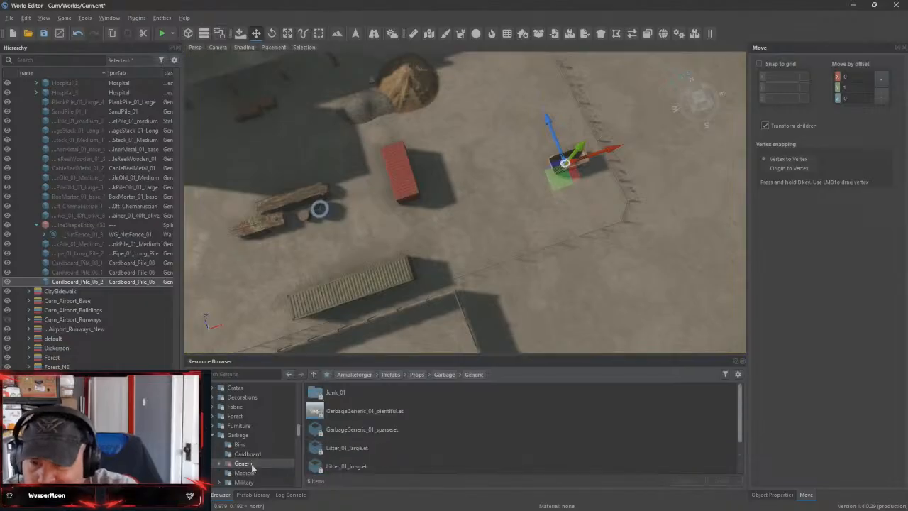
double_click(347, 417)
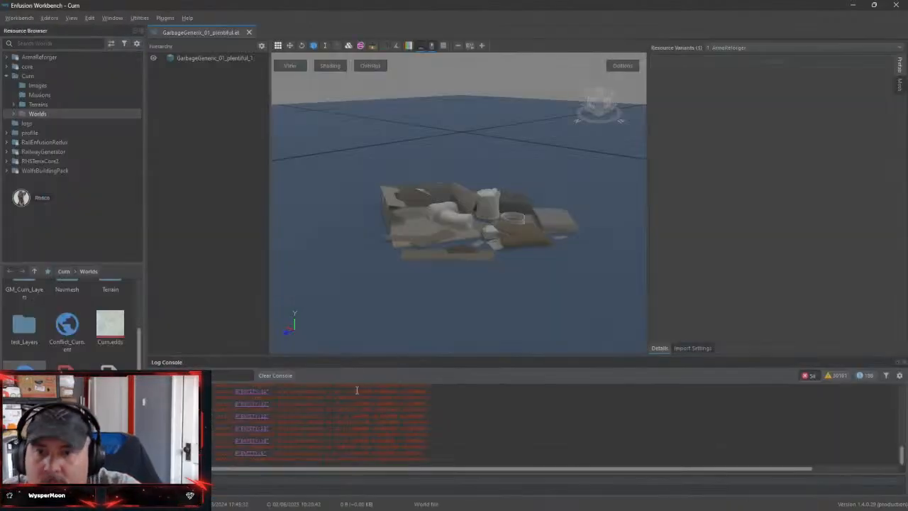
click(249, 32)
click(857, 6)
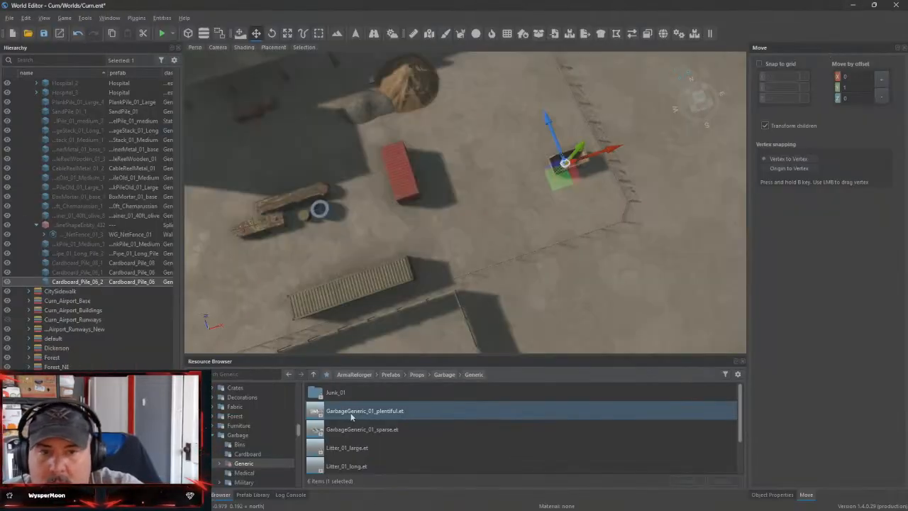
Place a GarbageGeneric_01_plentiful prop inside the metal container and check it from around the yard
drag(350, 412, 575, 163)
right_drag(578, 150, 546, 213)
key(w)
key(w)
key(s)
drag(492, 219, 458, 264)
drag(409, 280, 423, 288)
right_drag(425, 290, 387, 293)
key(s)
Look through the Military, Tires, Medical and Junk_01 garbage prefabs and preview Junk_01_pile_small
scroll(261, 453, down, 2)
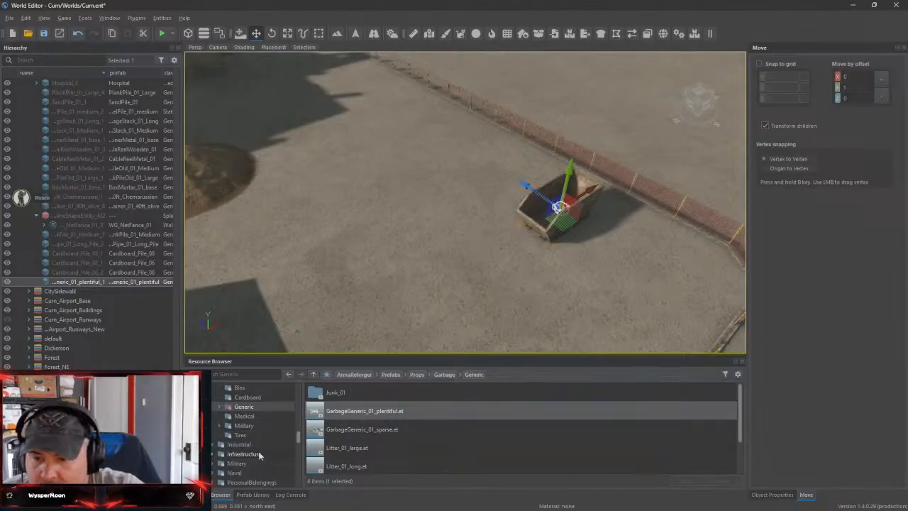
click(220, 425)
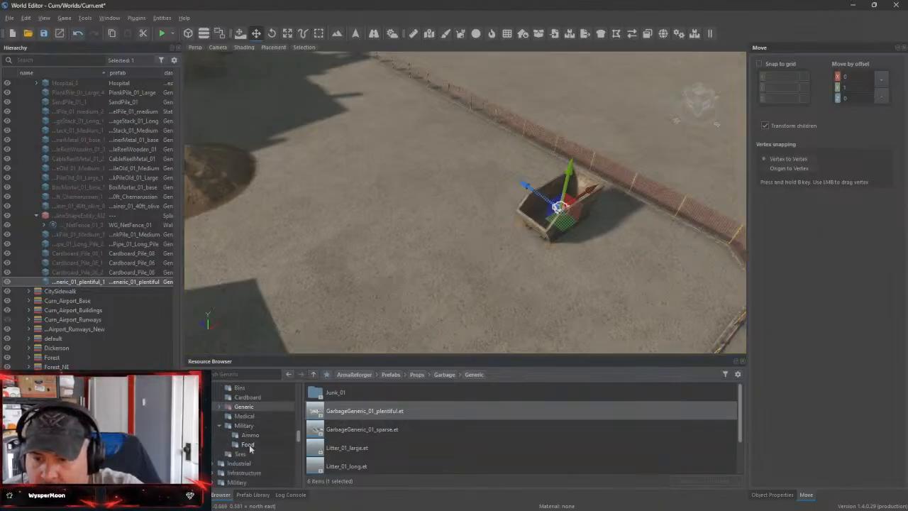
click(249, 444)
click(234, 455)
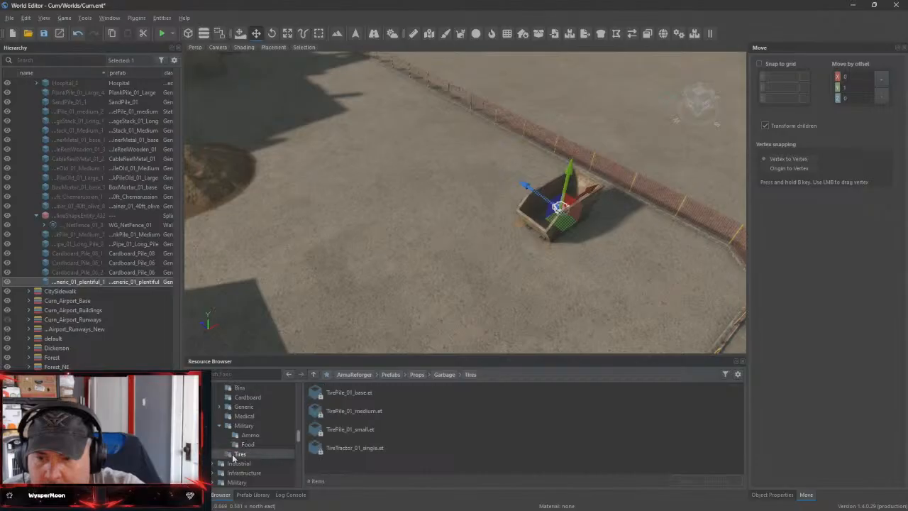
click(244, 417)
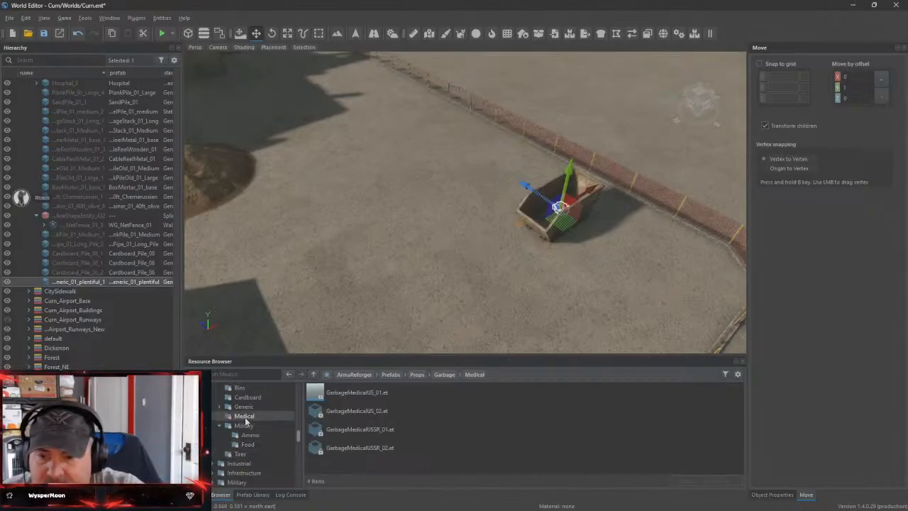
click(244, 407)
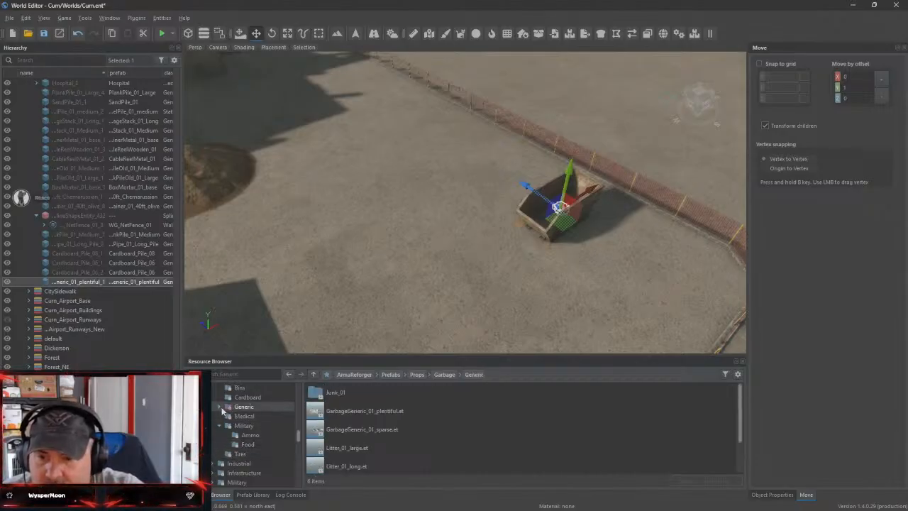
click(219, 407)
click(247, 417)
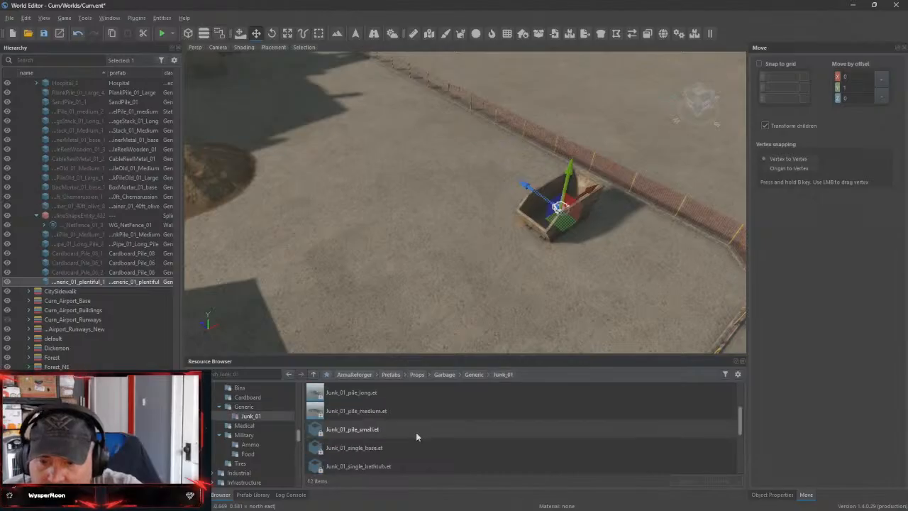
double_click(334, 431)
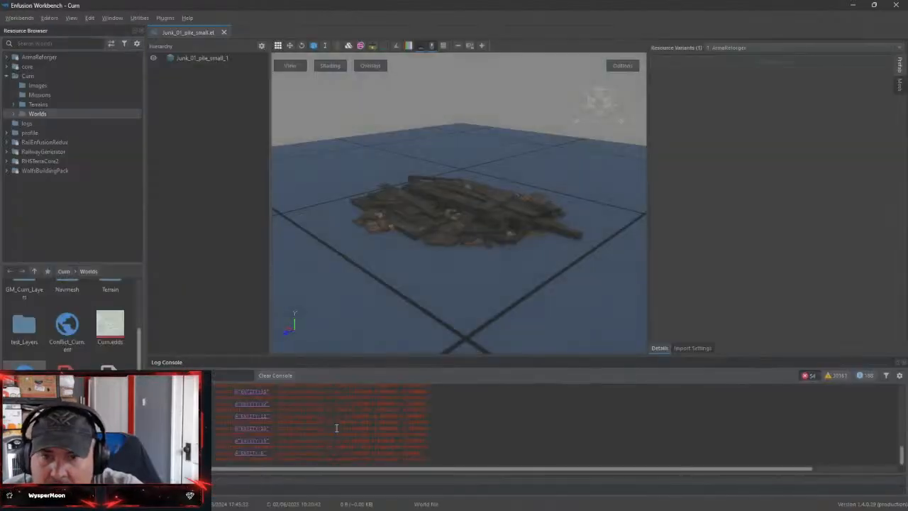
click(224, 34)
click(852, 6)
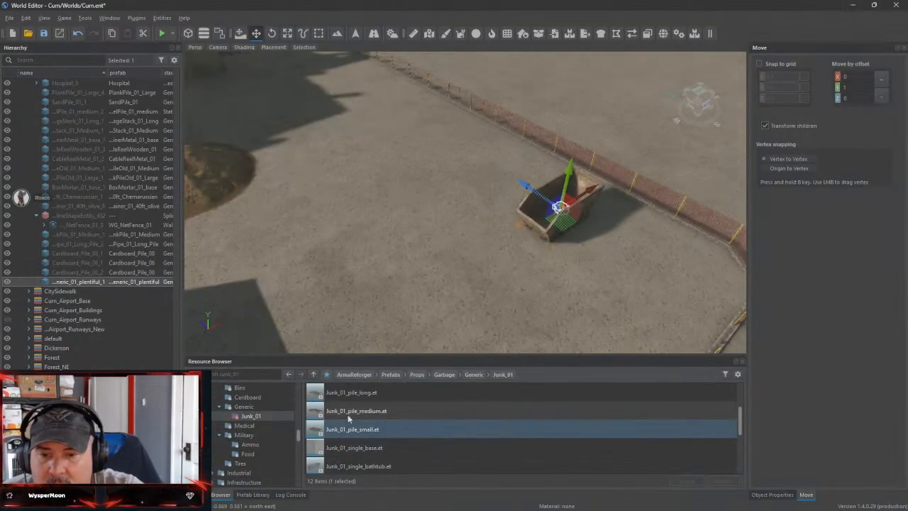
Try a Junk_01_pile_medium prop inside the metal container and undo the placement
drag(349, 418, 549, 220)
key(f)
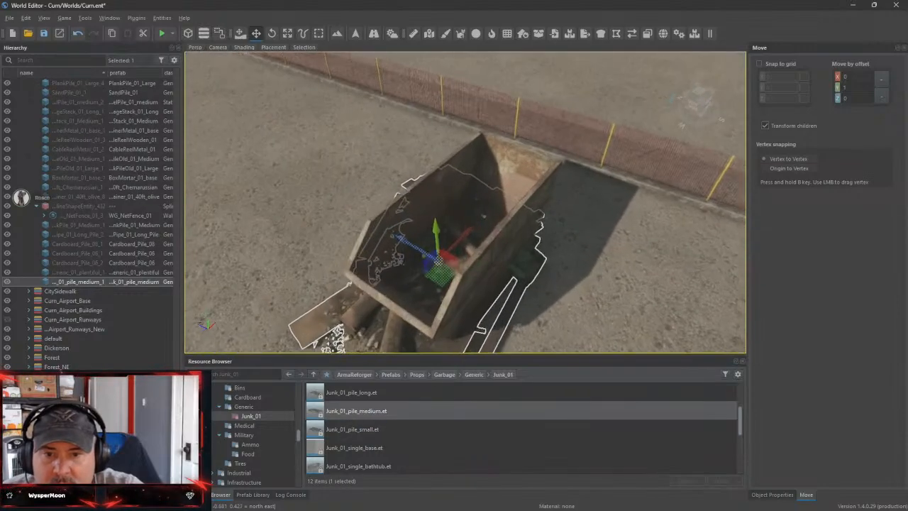
key(ctrl+z)
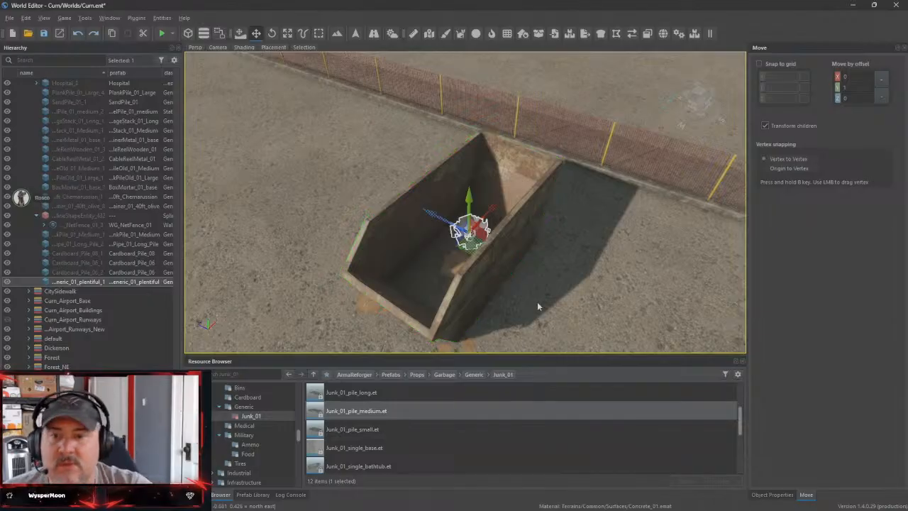
Find Pallet_01_Pile among the Industrial Pallets prefabs and place it on the ground beside the metal container
right_drag(556, 307, 192, 284)
key(w)
key(d)
key(s)
key(a)
key(d)
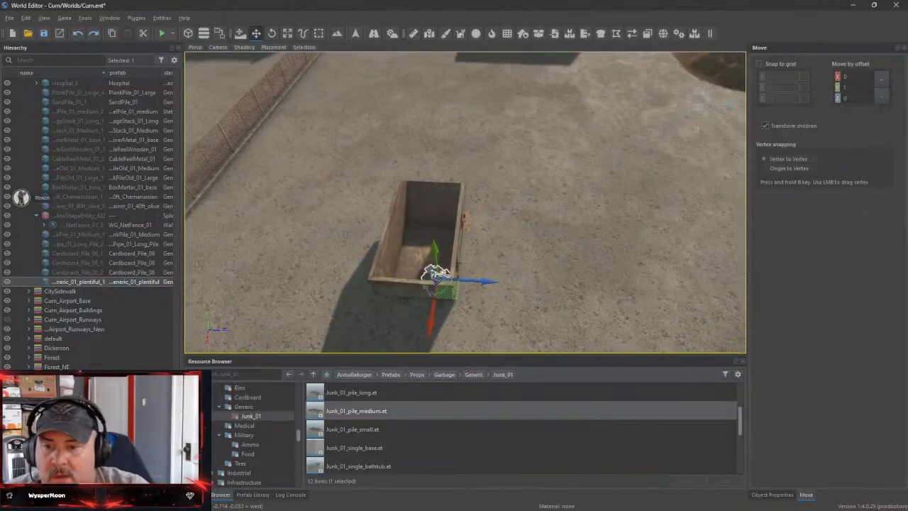
click(220, 436)
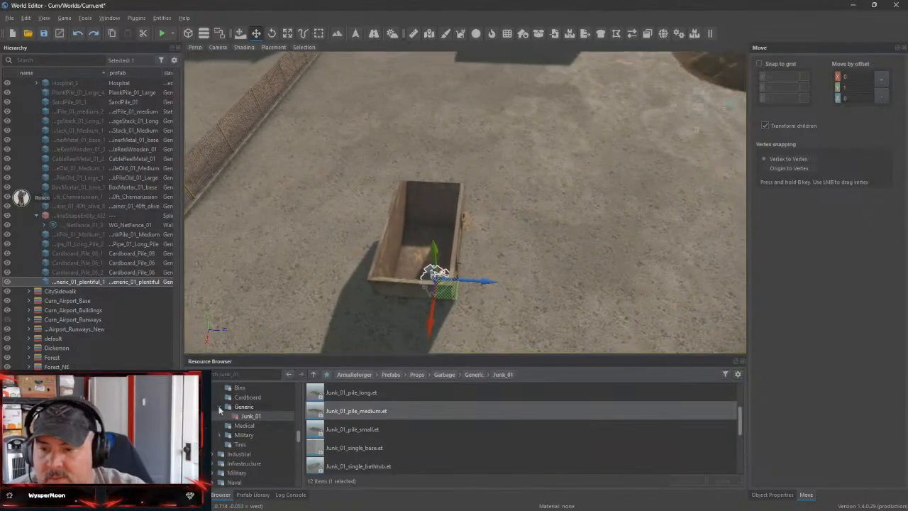
click(218, 405)
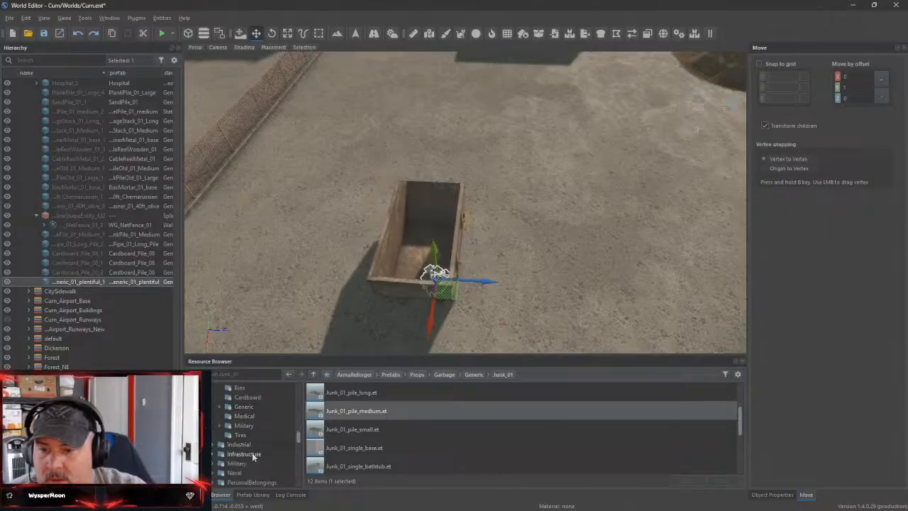
click(238, 443)
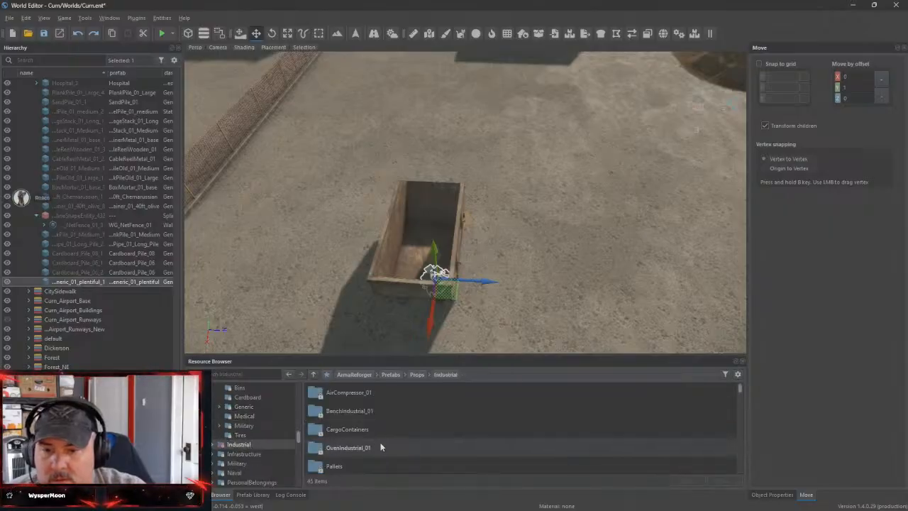
scroll(327, 419, down, 1)
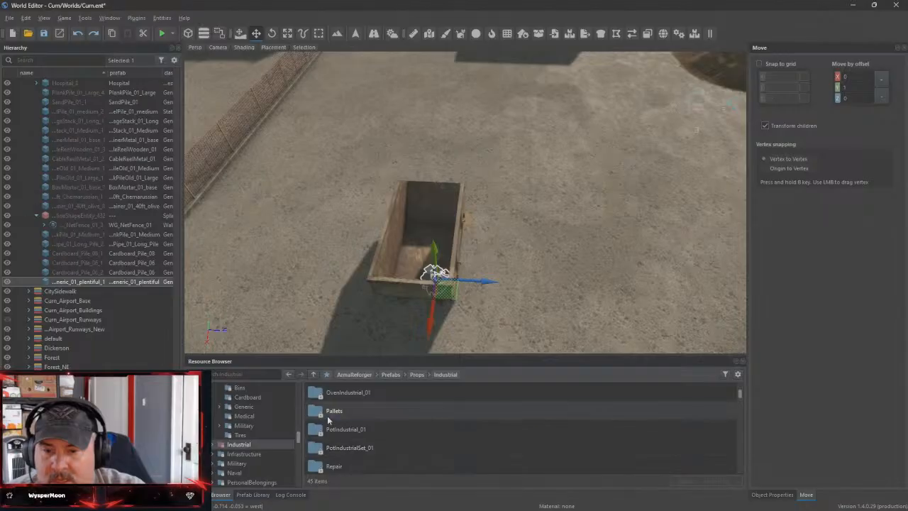
double_click(327, 417)
scroll(369, 423, down, 1)
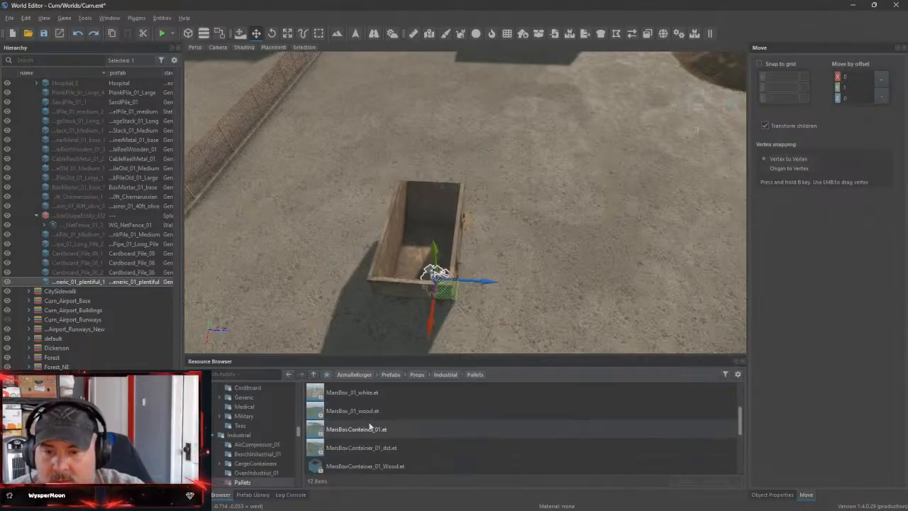
scroll(370, 424, down, 1)
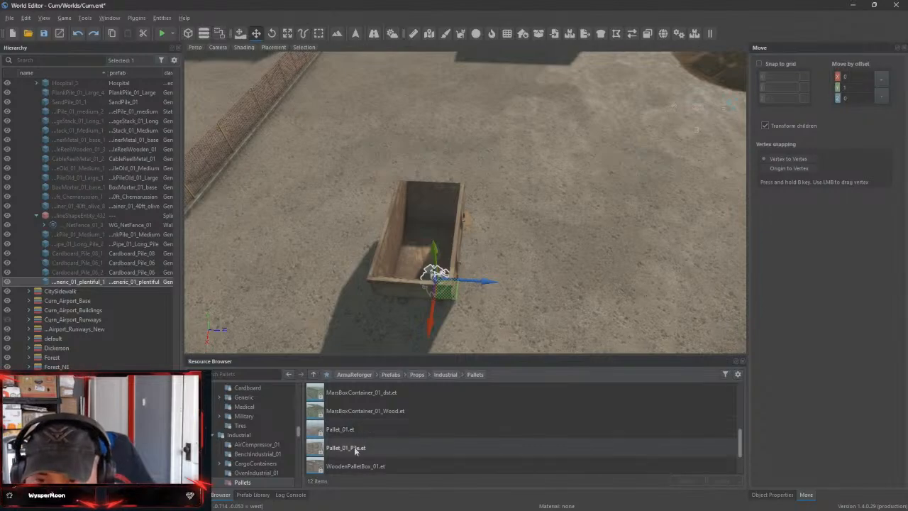
drag(366, 443, 548, 270)
Rotate the pallet pile slightly about its vertical axis beside the metal container
right_drag(643, 285, 355, 261)
drag(340, 263, 408, 242)
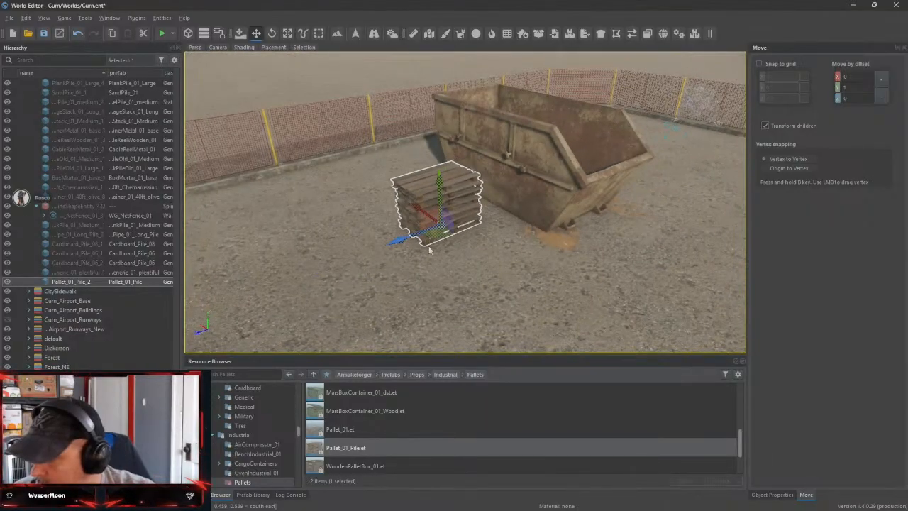
key(e)
drag(458, 250, 426, 259)
key(w)
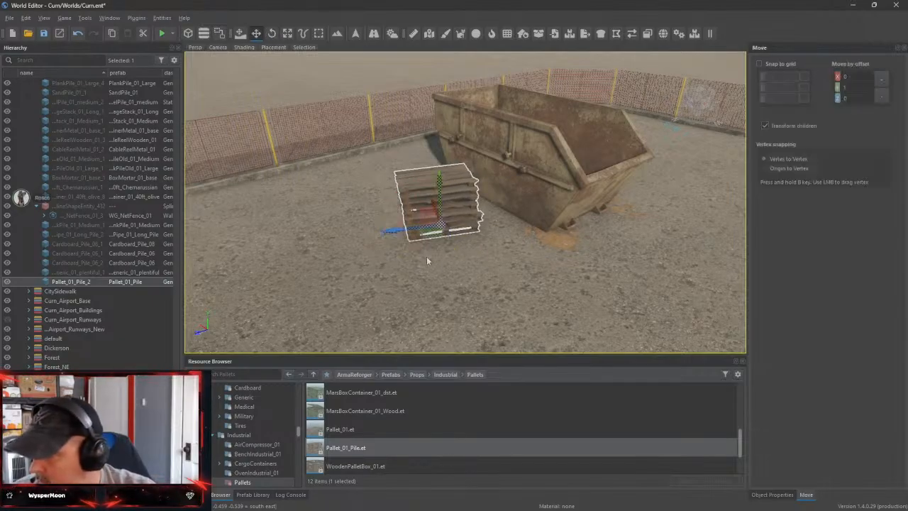
Look through the remaining pallet prefabs and preview the PotIndustrial_01 prefab, returning to the world afterward
scroll(388, 450, down, 2)
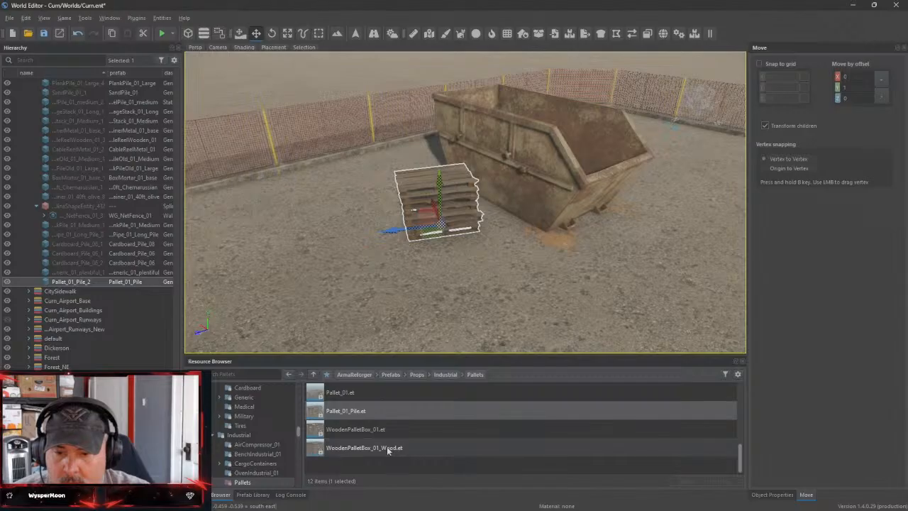
scroll(268, 452, down, 1)
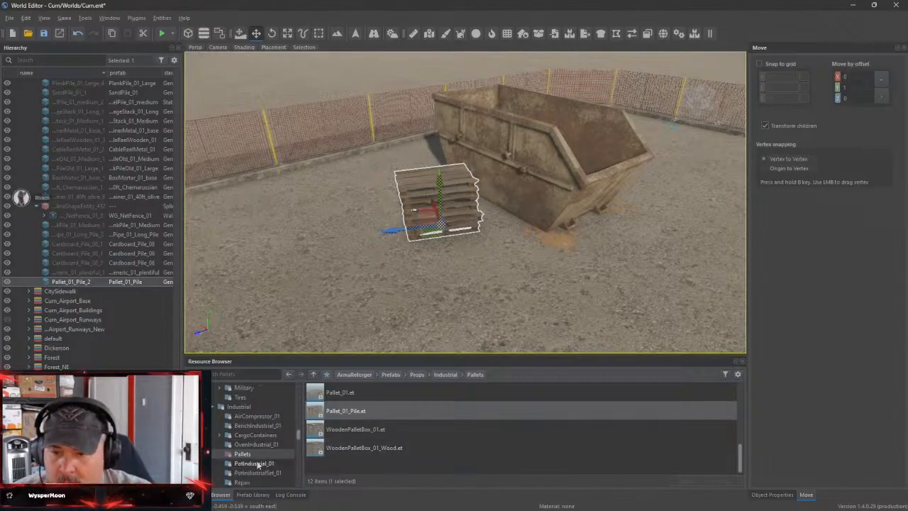
click(253, 464)
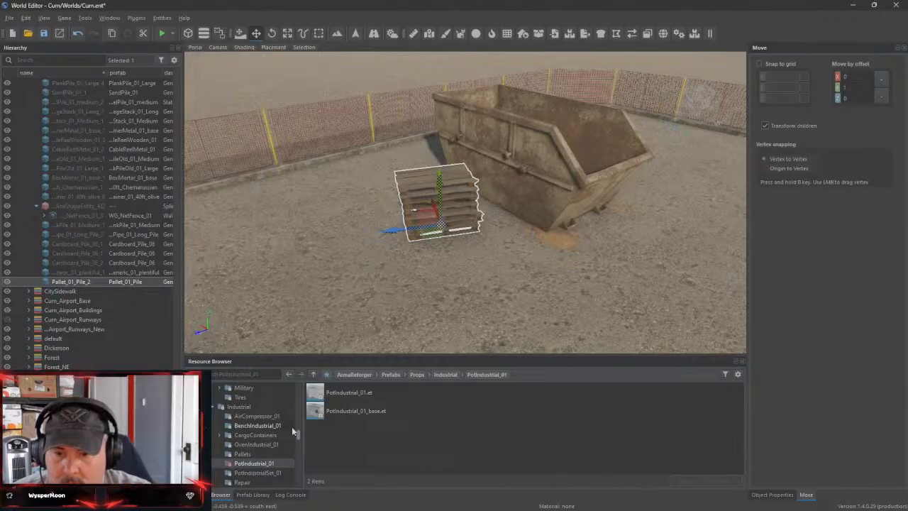
double_click(317, 392)
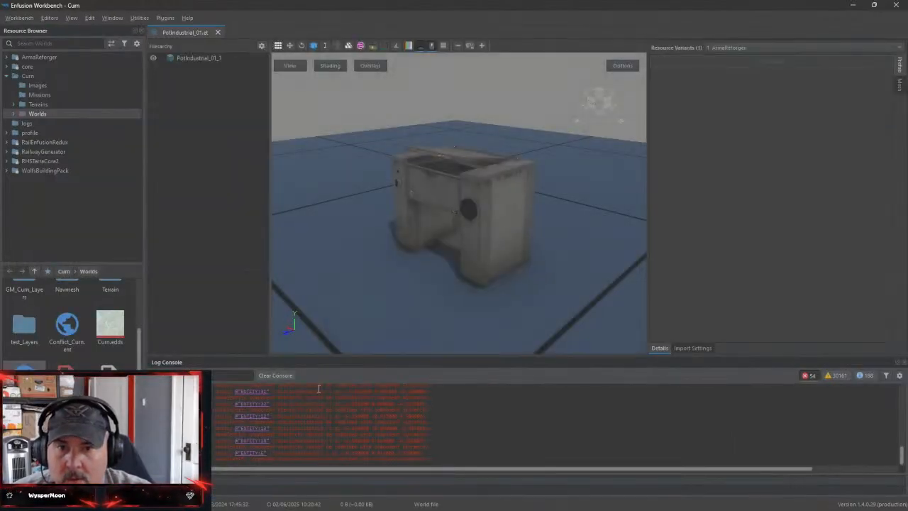
drag(408, 270, 752, 110)
click(217, 33)
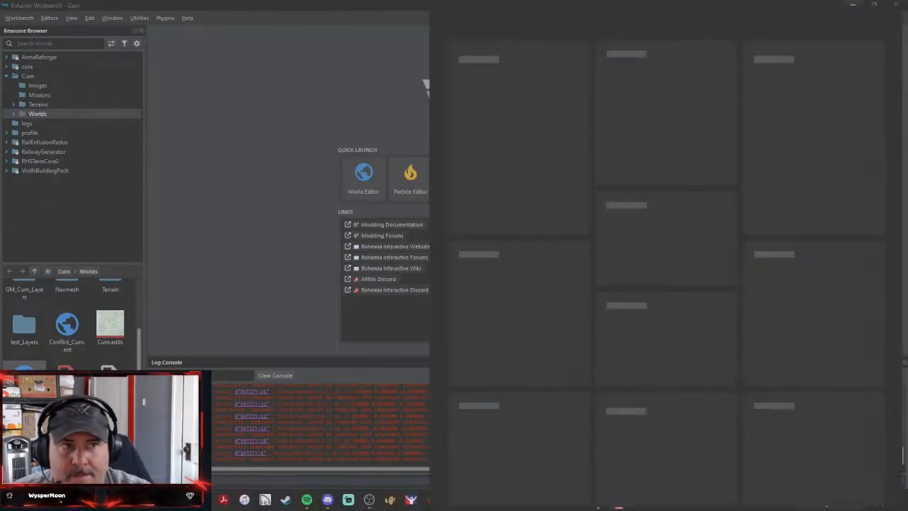
click(406, 500)
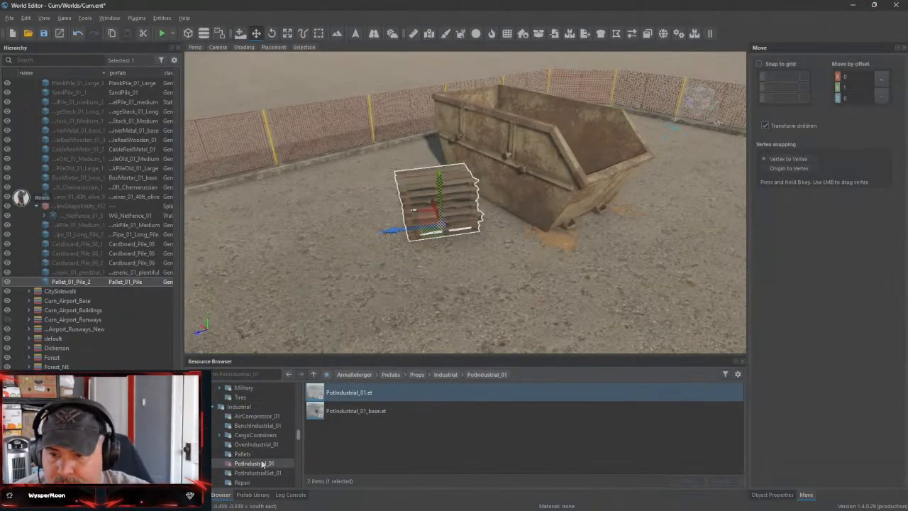
Browse past the remaining Industrial prop folders and open the Infrastructure props folder
scroll(264, 465, down, 2)
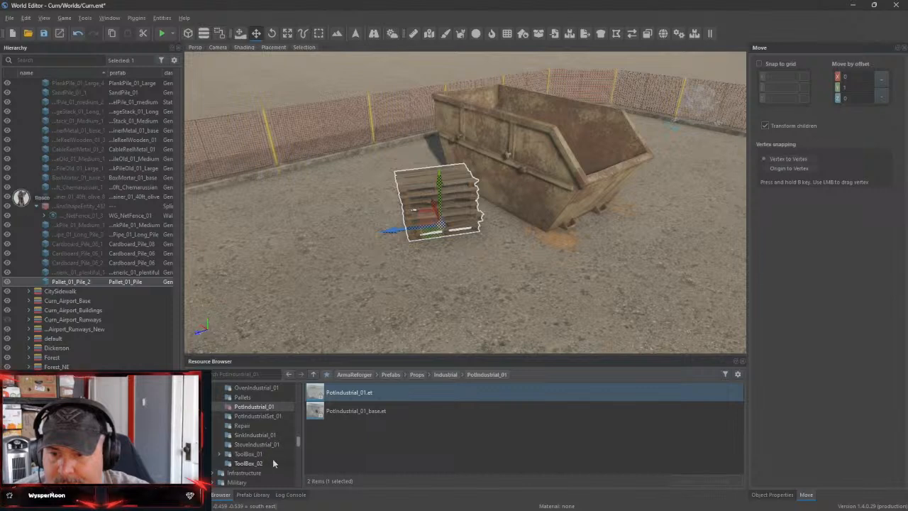
scroll(273, 463, down, 1)
click(241, 444)
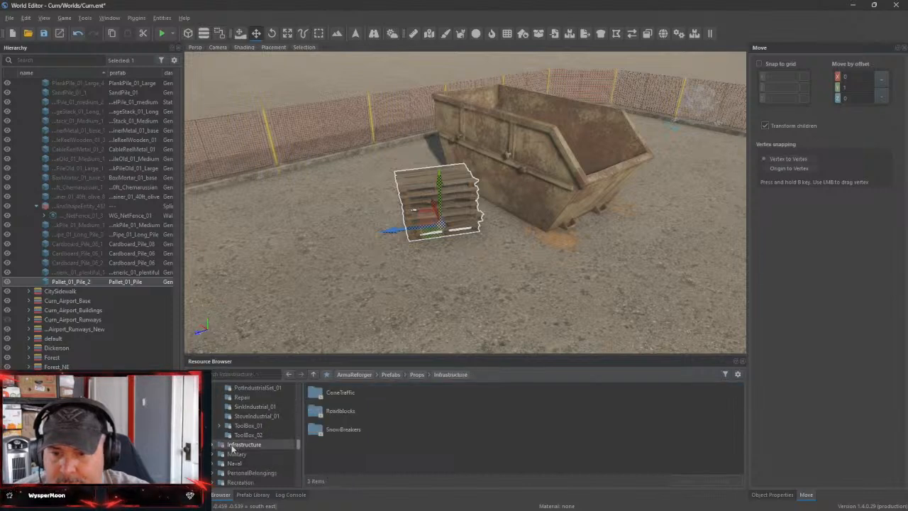
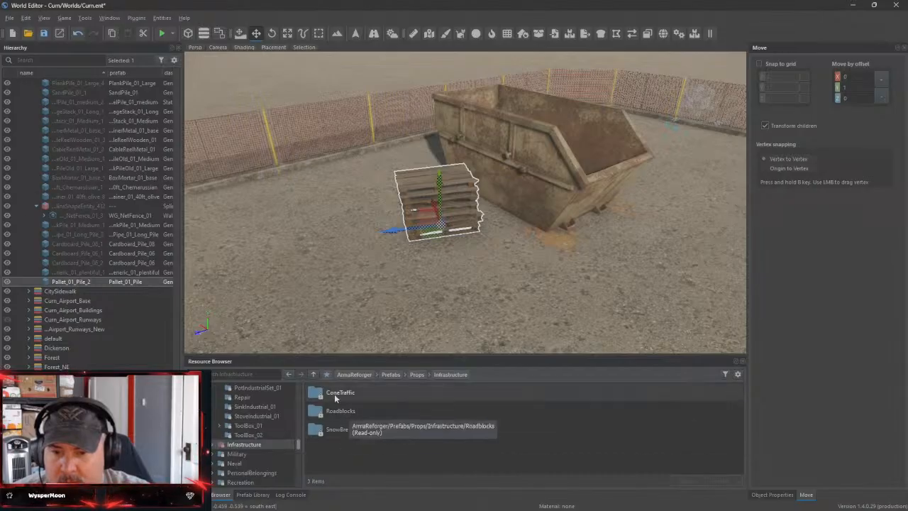
Browse the PersonalBelongings props and the Beach and Camp subfolders of the Recreation props
scroll(259, 433, down, 1)
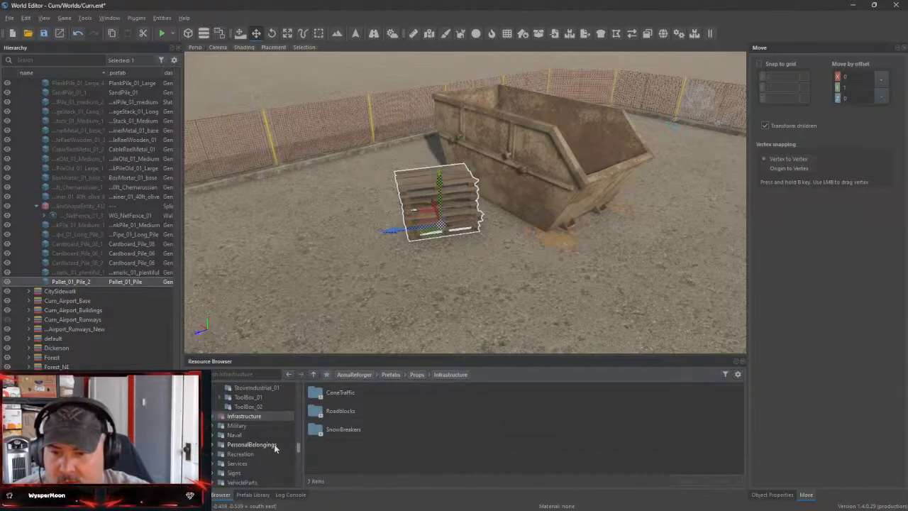
click(252, 445)
scroll(277, 447, down, 1)
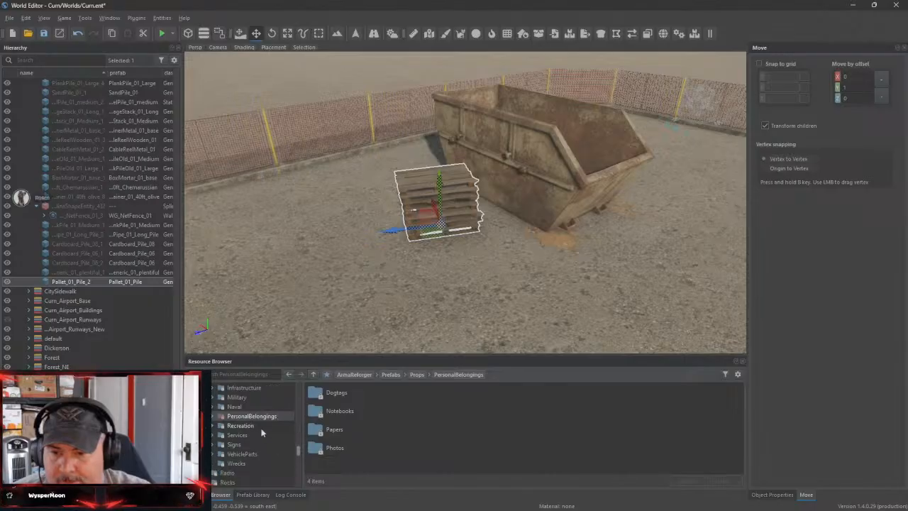
click(255, 427)
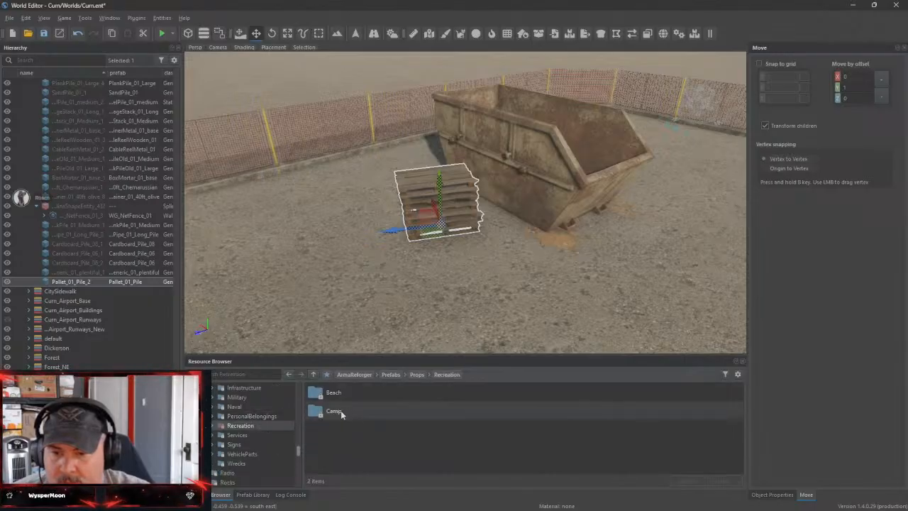
click(213, 426)
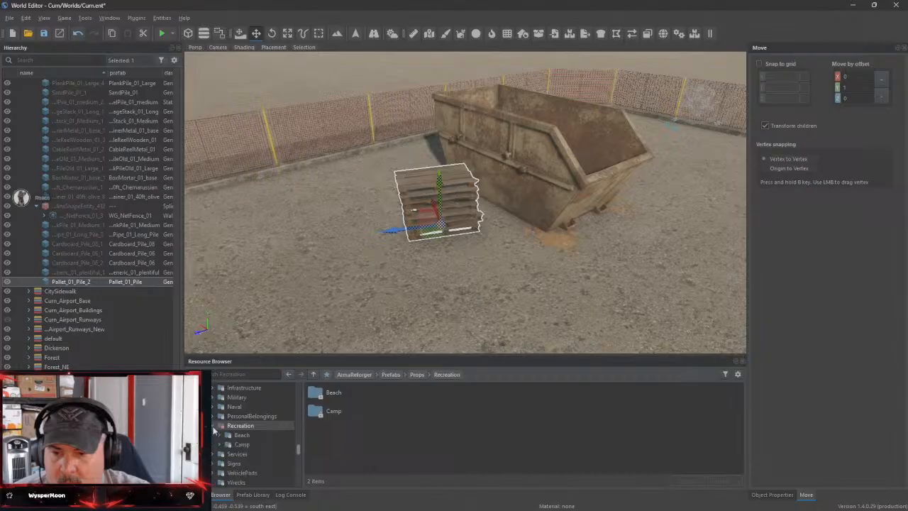
click(220, 434)
scroll(280, 439, down, 2)
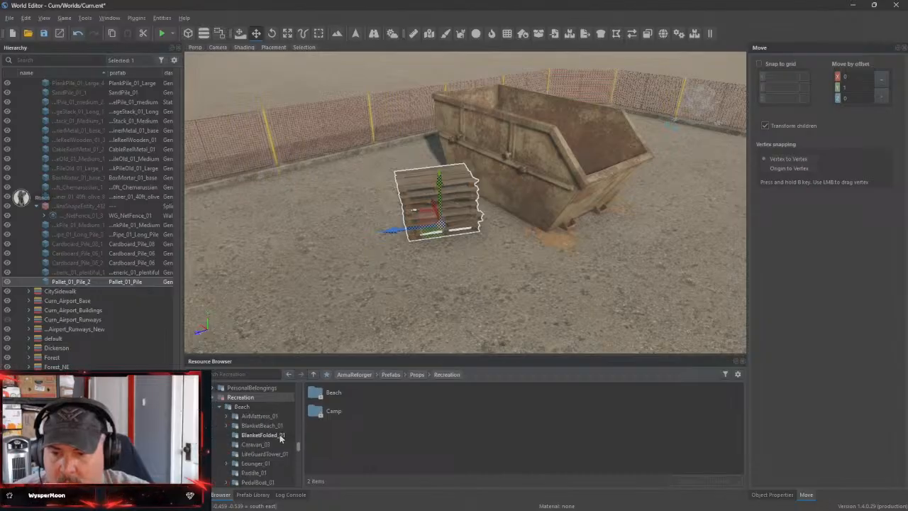
scroll(238, 466, down, 1)
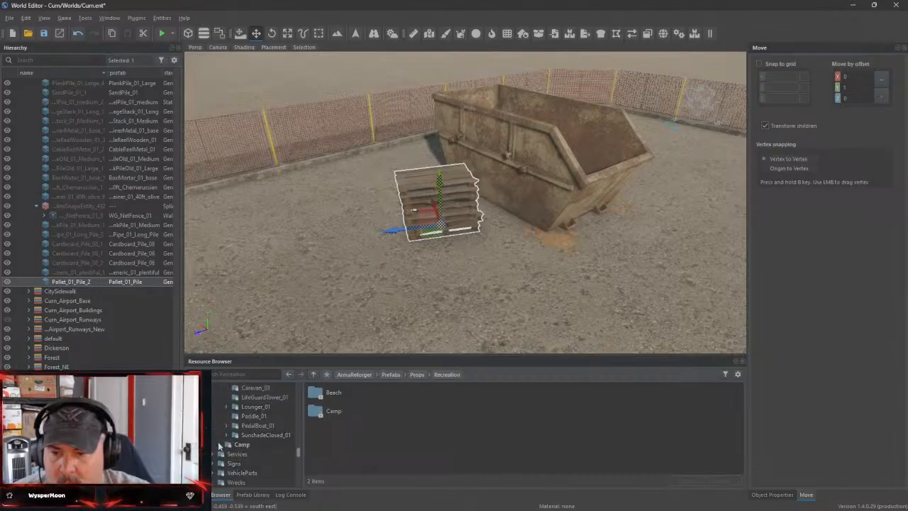
click(220, 444)
scroll(218, 443, down, 2)
Look through the Services props, checking the Post, PhoneWall_01 and Healthcare prefabs
click(216, 436)
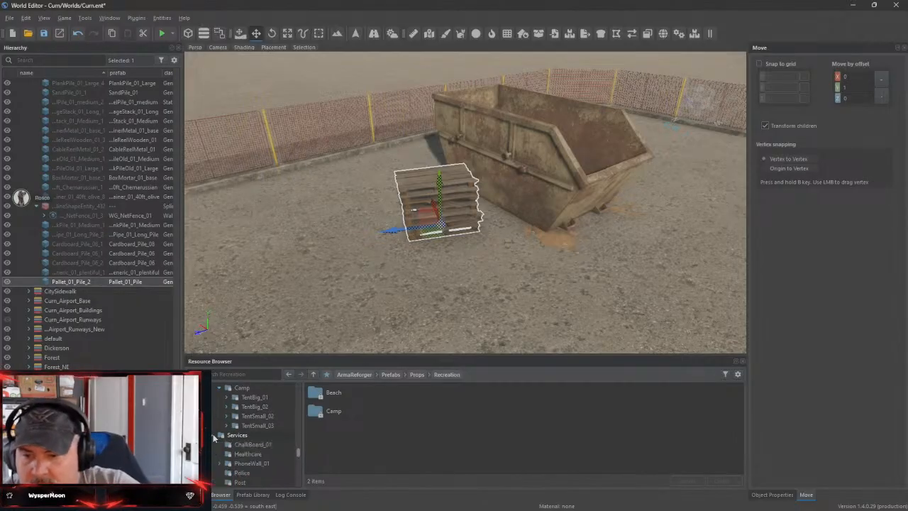
scroll(277, 451, down, 1)
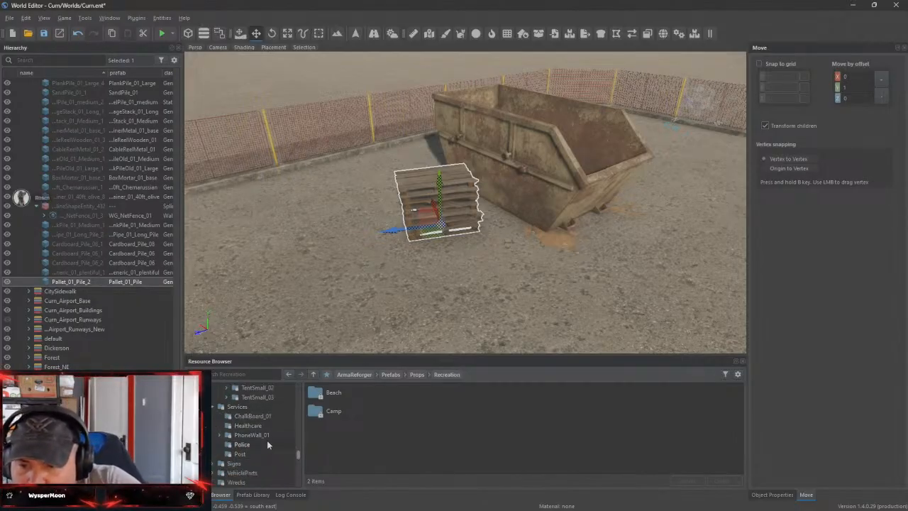
click(259, 453)
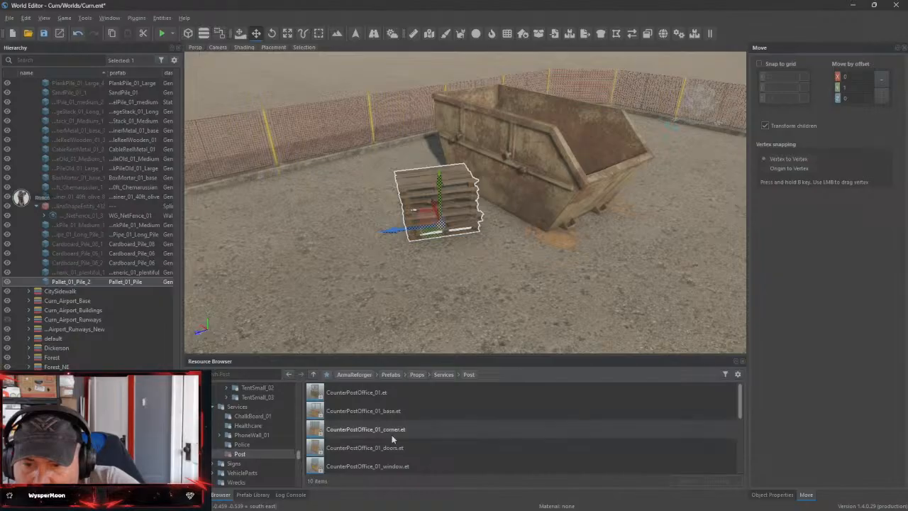
click(254, 435)
click(248, 425)
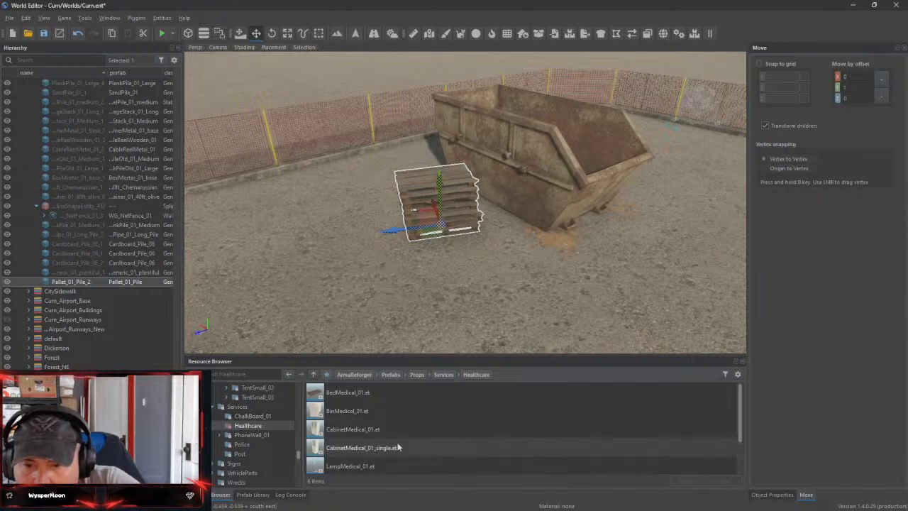
scroll(397, 447, down, 1)
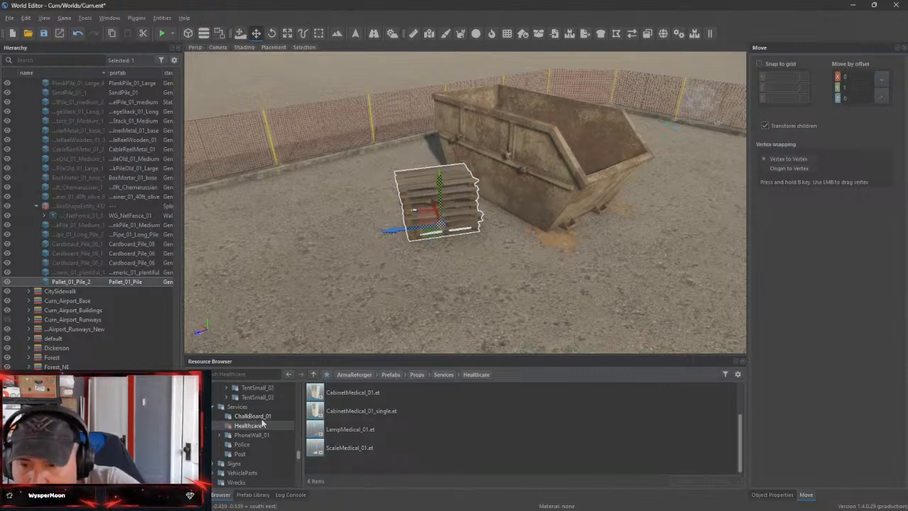
Preview the SignIndustrial_10x30_1_base prefab from the Industrial signs folder, close the preview and return to the world
click(236, 464)
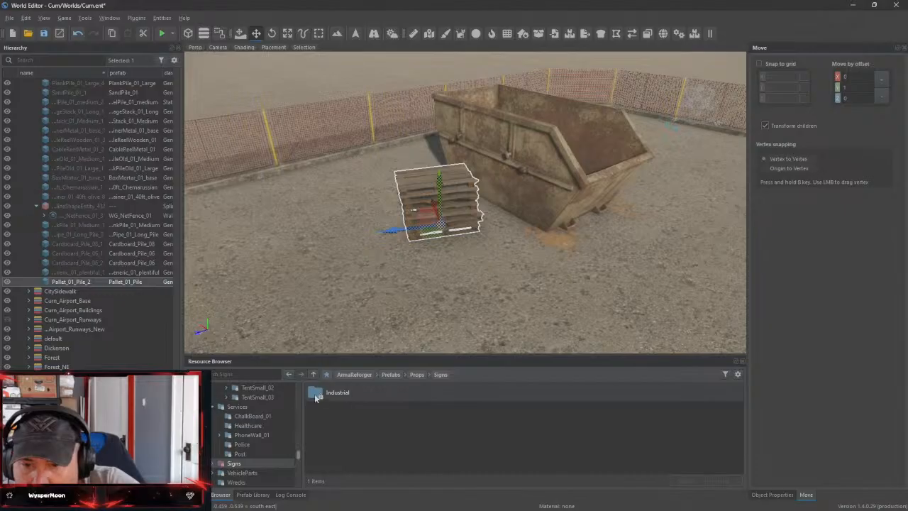
click(213, 464)
scroll(260, 432, down, 1)
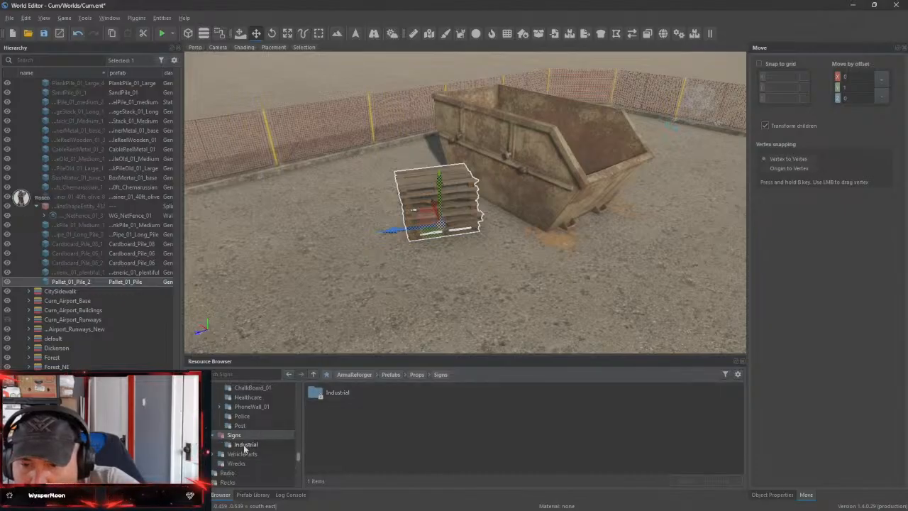
click(245, 444)
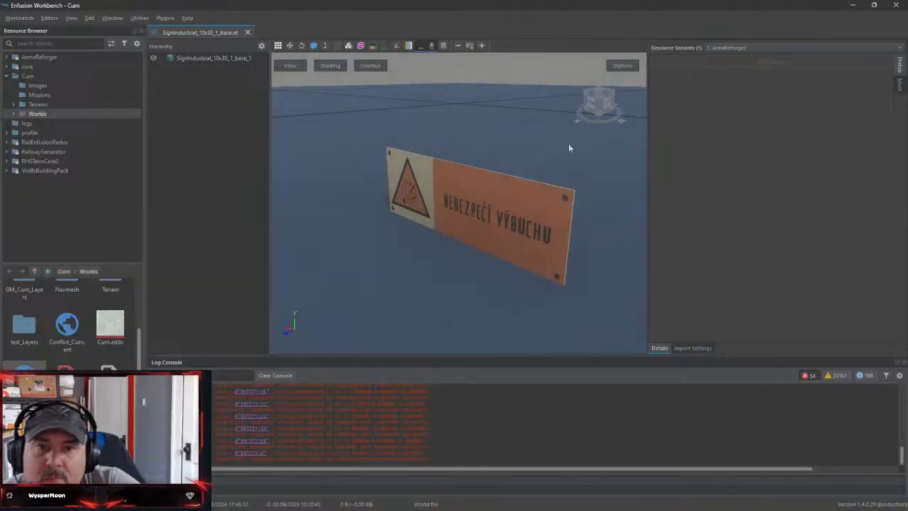
click(247, 32)
click(852, 5)
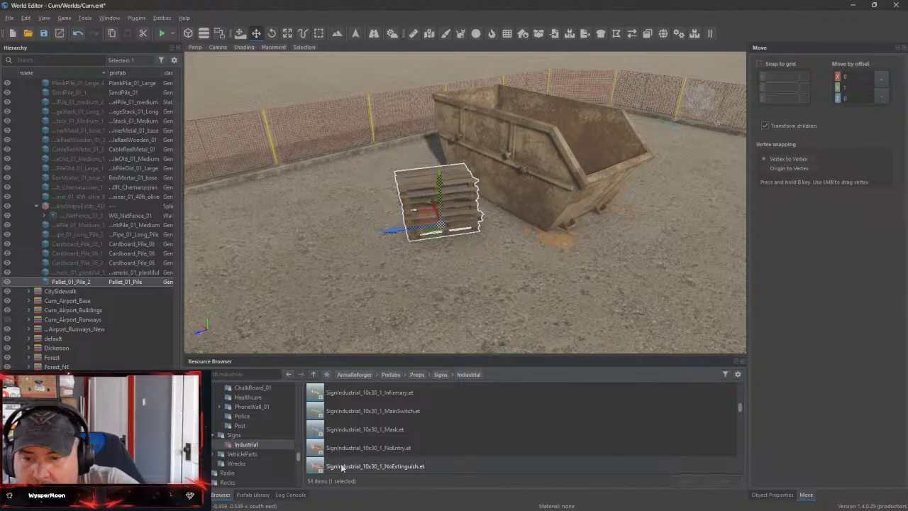
Browse the Structures prefabs, checking the Commercial folder and its Booth subfolder for suitable site objects
scroll(347, 464, down, 1)
scroll(256, 443, down, 1)
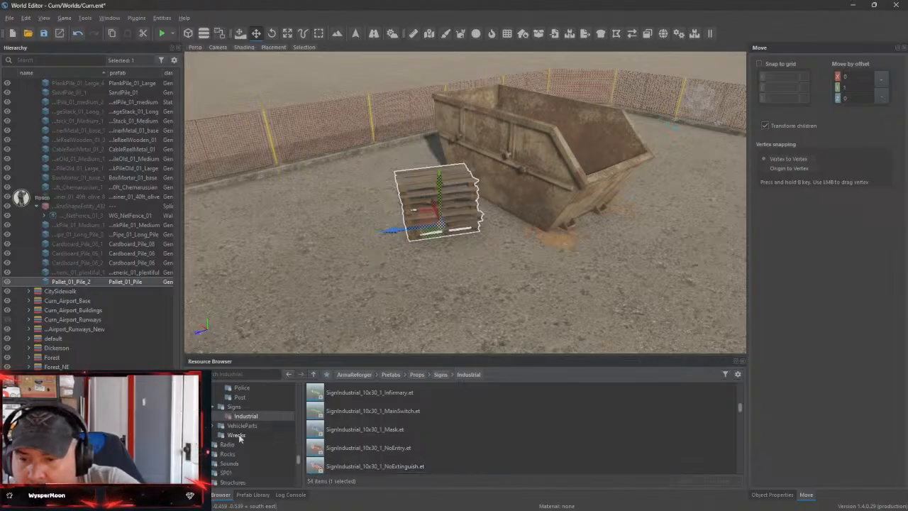
scroll(271, 456, down, 1)
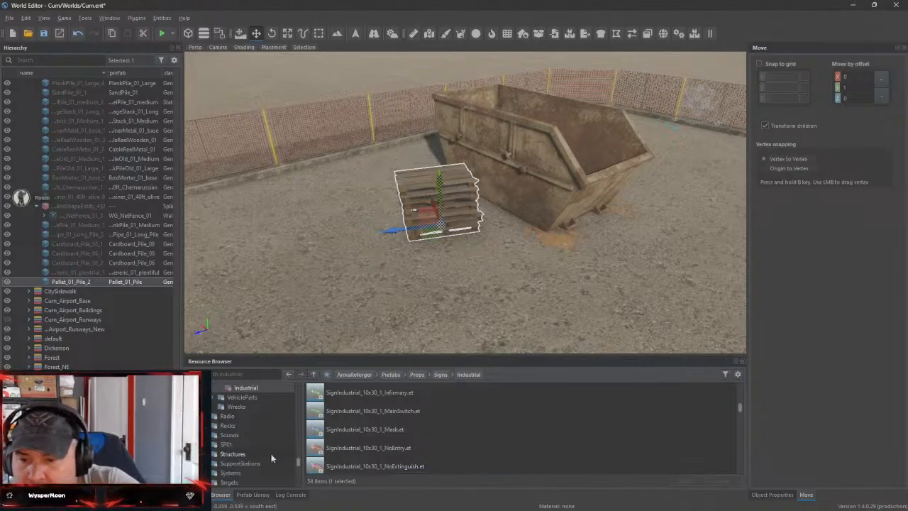
click(270, 454)
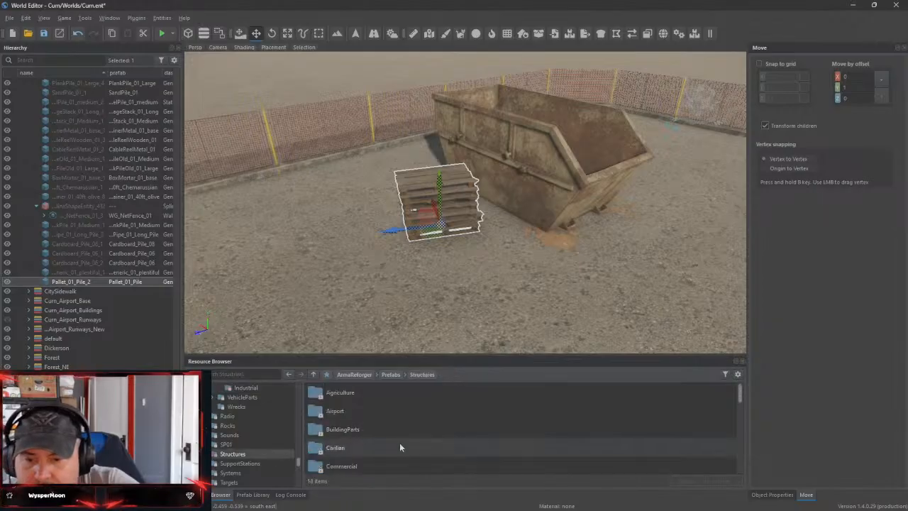
scroll(399, 443, down, 1)
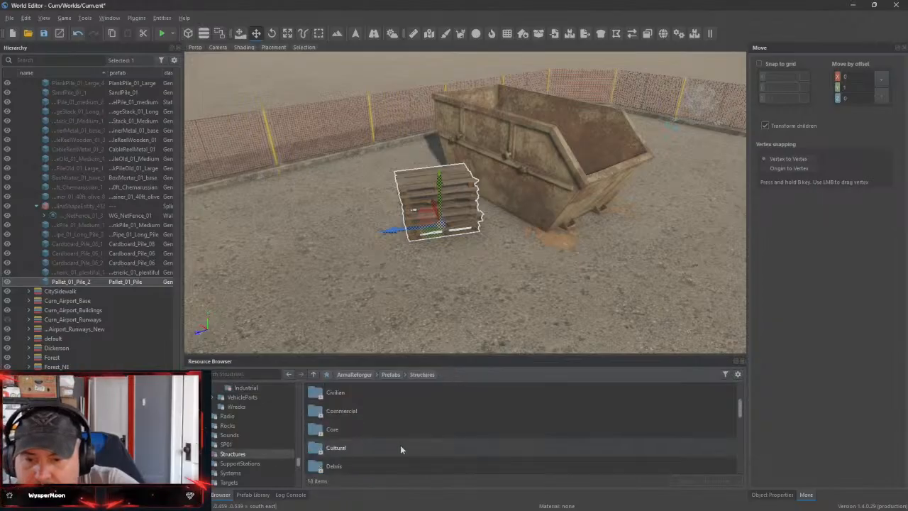
double_click(346, 412)
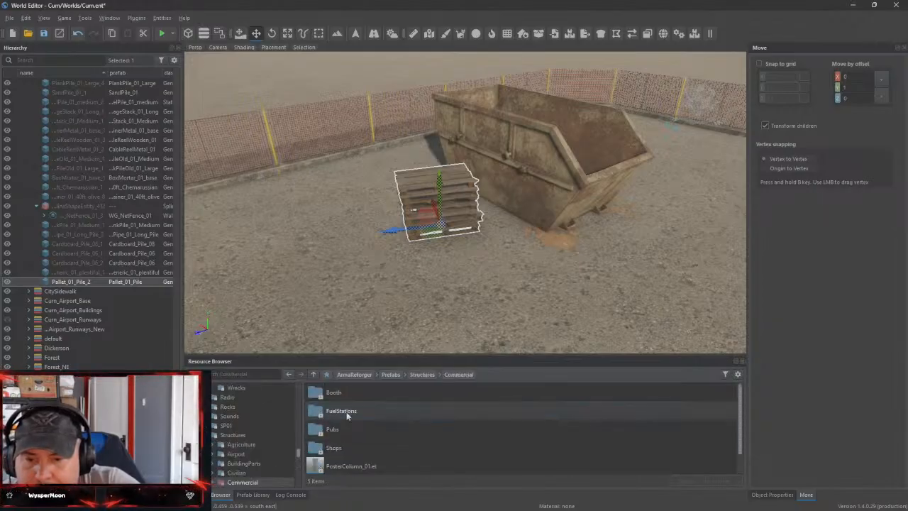
double_click(391, 393)
click(313, 375)
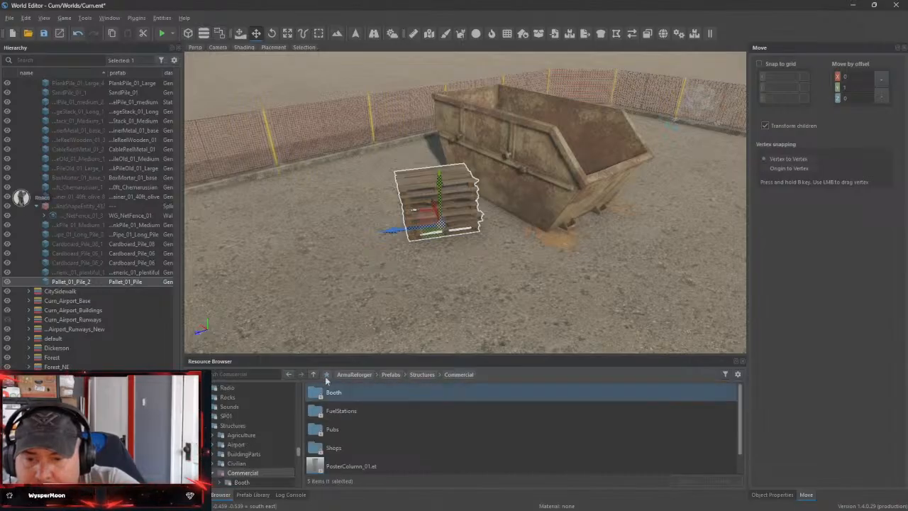
scroll(398, 431, down, 1)
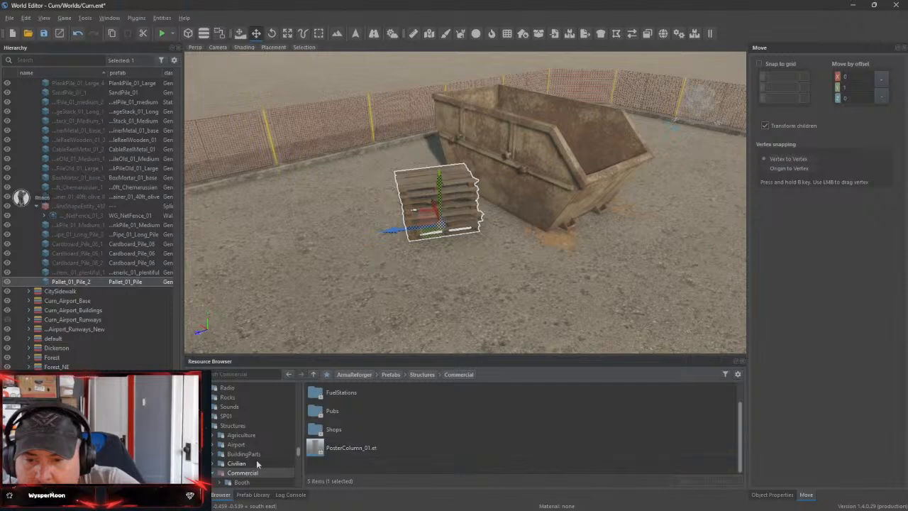
scroll(259, 461, down, 3)
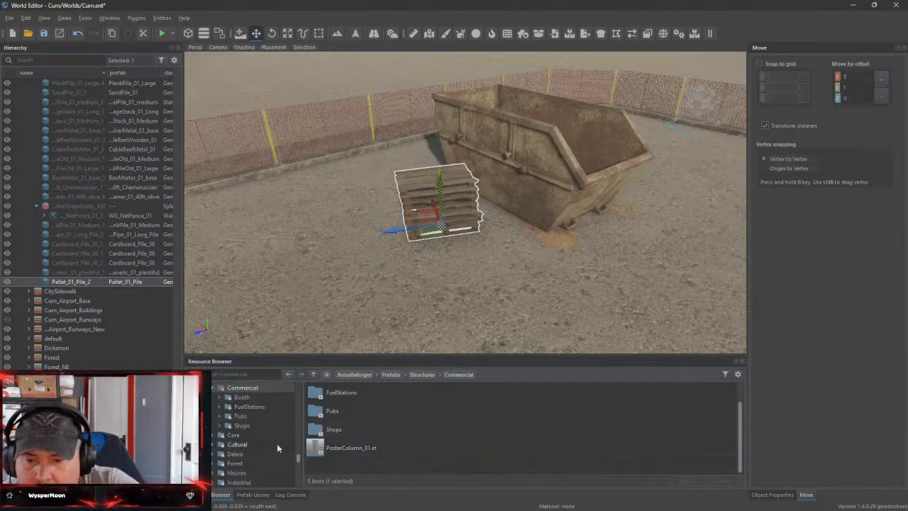
scroll(290, 448, down, 4)
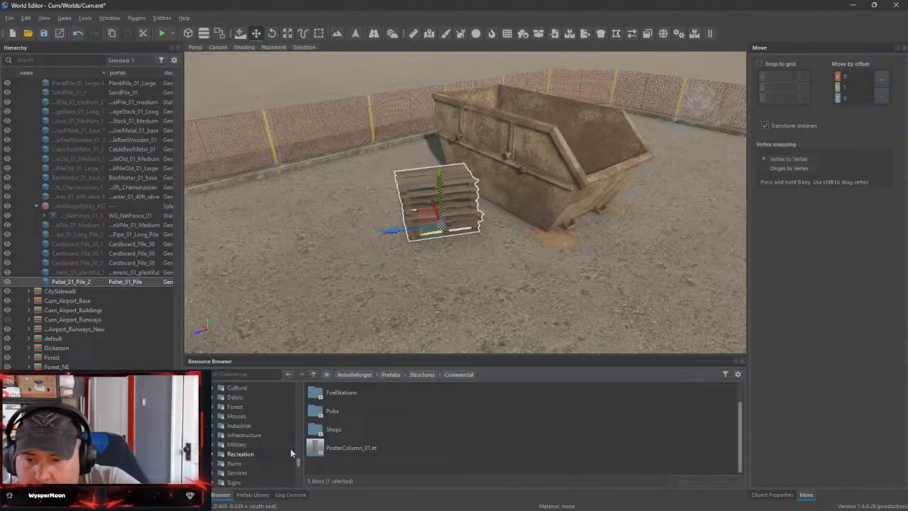
Search the resources by name, narrow the results to the ArmaReforger Prefabs folder and dismiss the engine assertion dialog
click(251, 373)
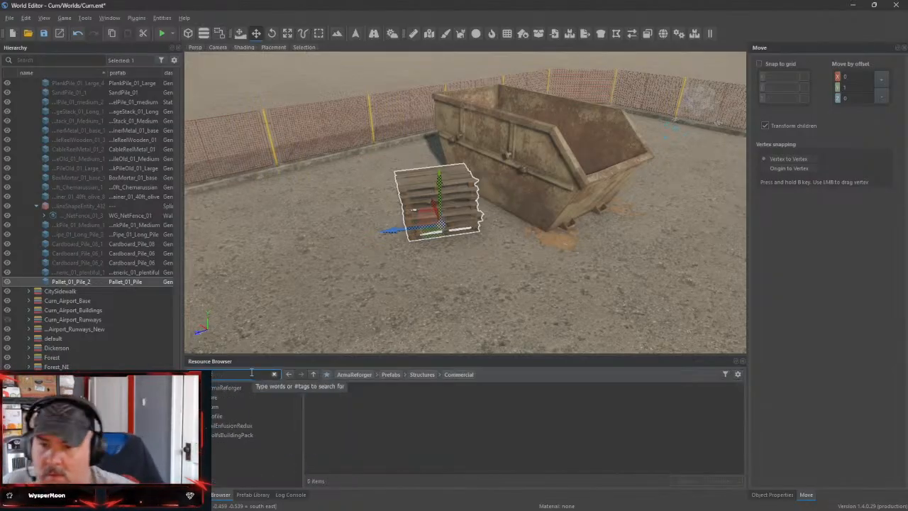
click(260, 390)
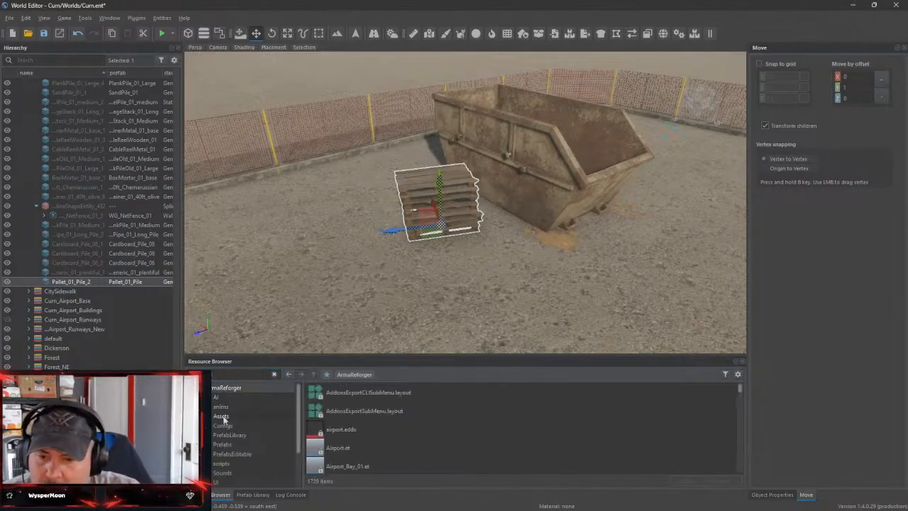
click(222, 445)
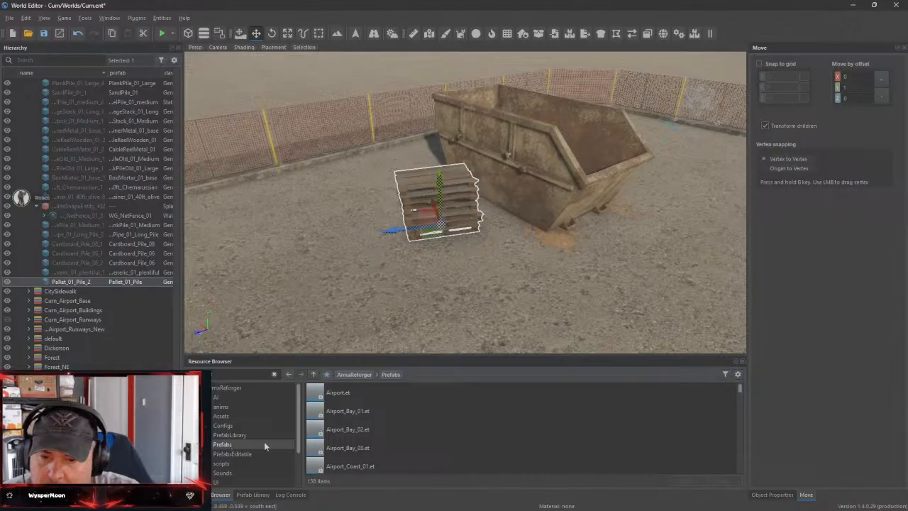
scroll(363, 436, down, 10)
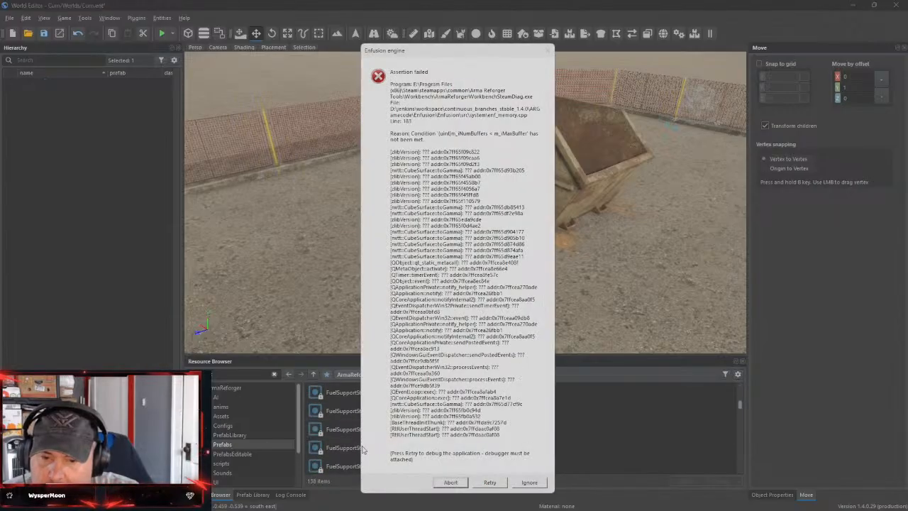
click(488, 483)
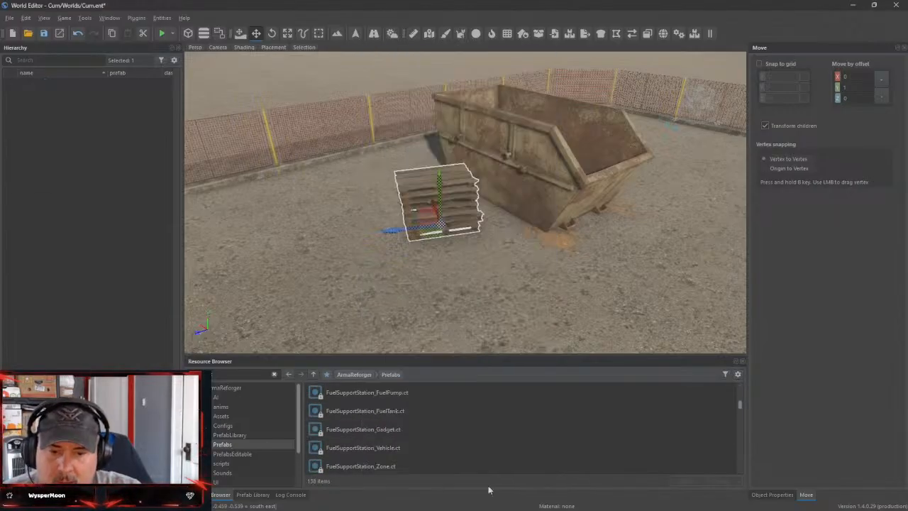
Look through the PortableCabin prefabs in the search results and open PortableCabin_E_02 for preview
scroll(355, 451, down, 10)
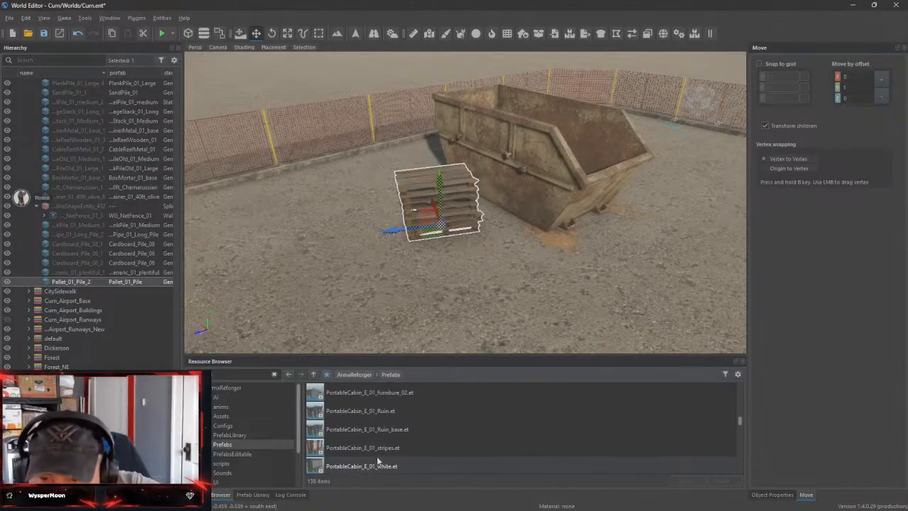
scroll(397, 452, up, 1)
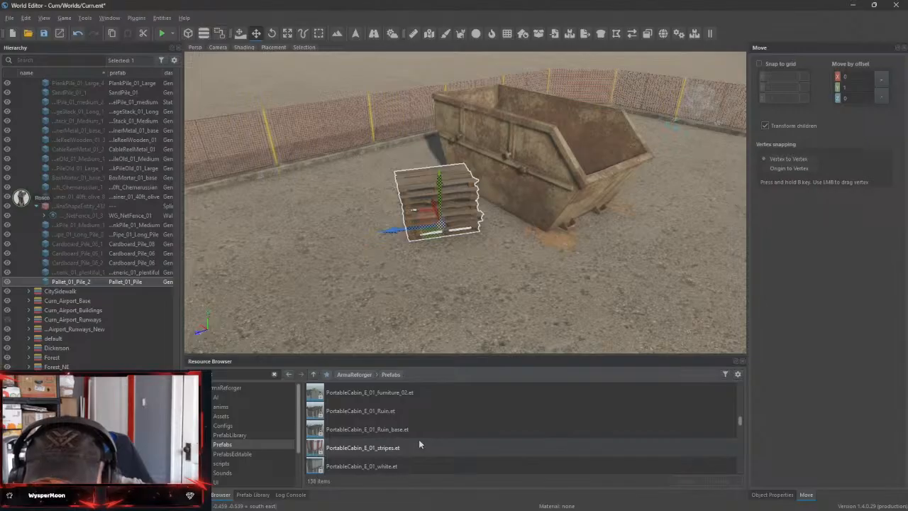
scroll(419, 445, up, 3)
scroll(419, 443, down, 1)
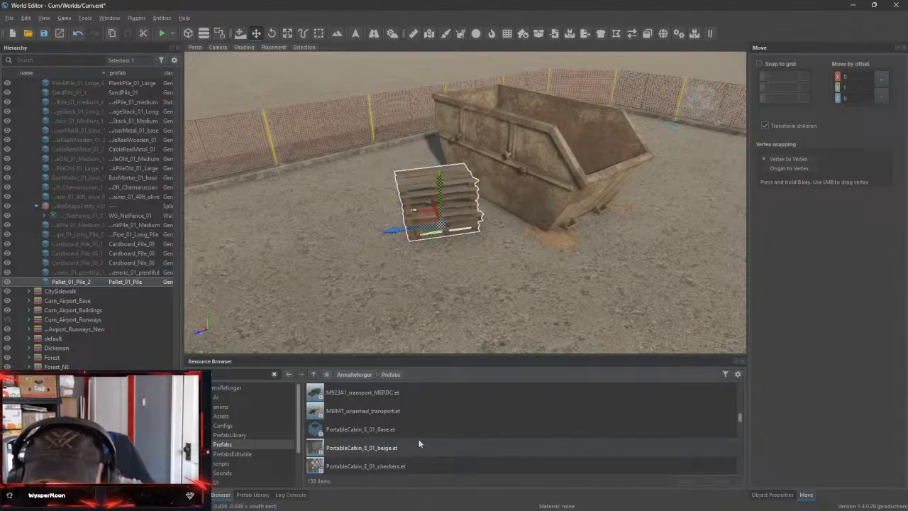
scroll(419, 444, down, 1)
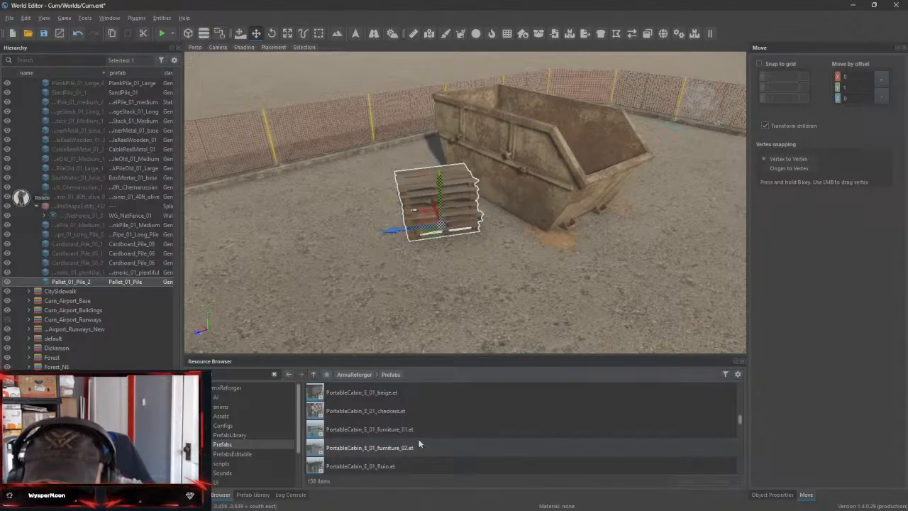
scroll(419, 444, down, 1)
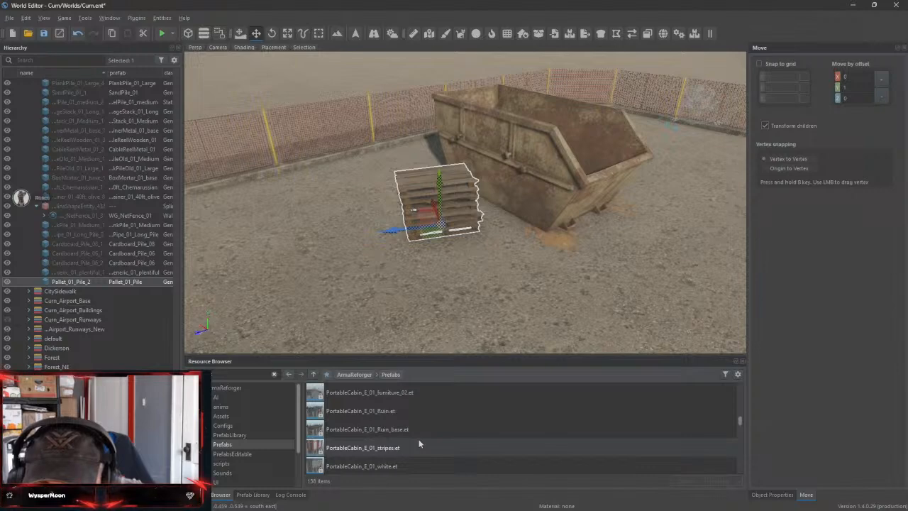
scroll(373, 443, down, 1)
double_click(359, 449)
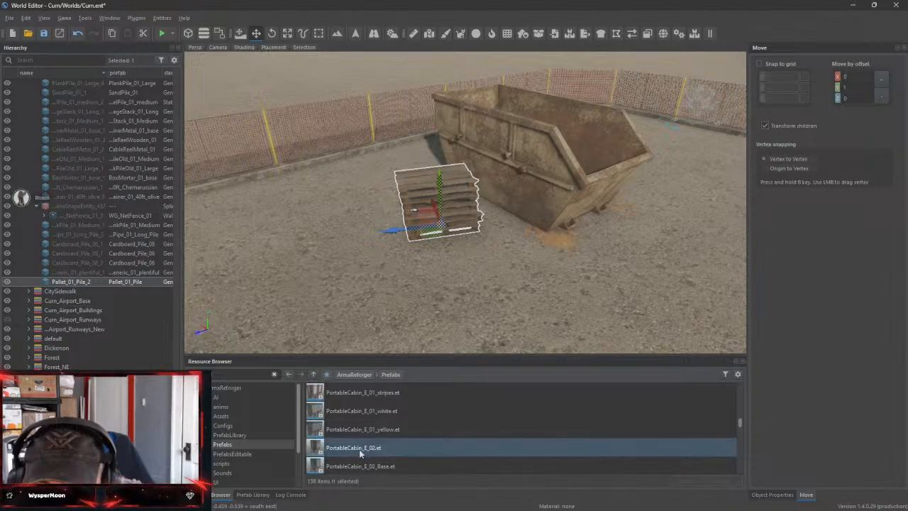
Inspect the PortableCabin_E_02 preview from the front and from above, and return to the world
drag(595, 153, 481, 133)
scroll(472, 122, up, 5)
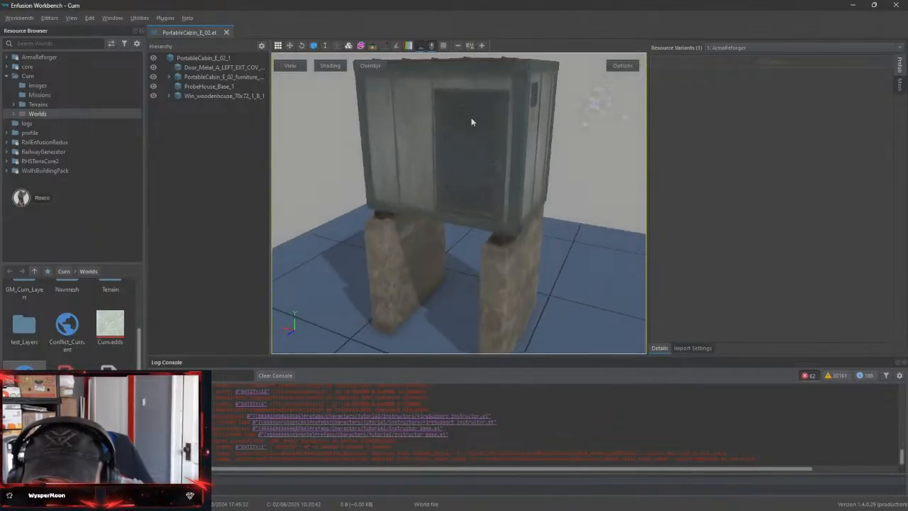
right_drag(486, 112, 489, 230)
scroll(497, 312, up, 5)
right_drag(496, 230, 523, 245)
key(s)
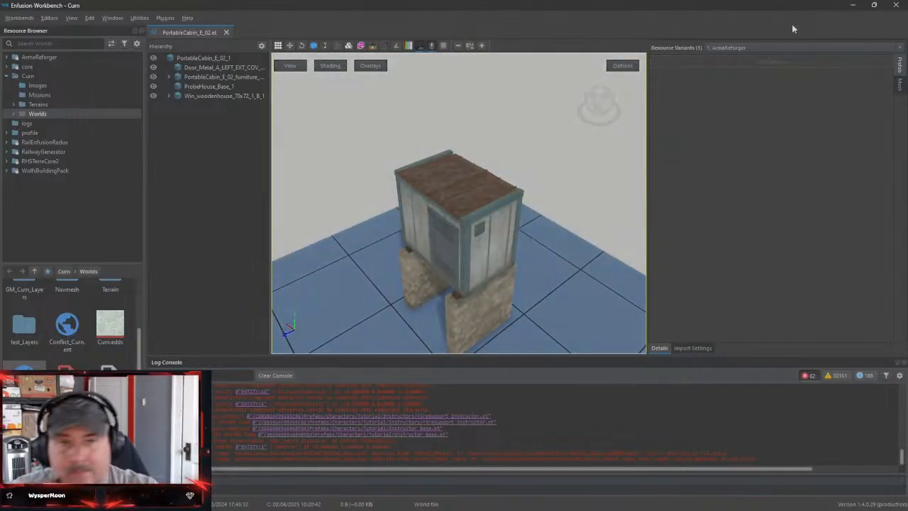
click(853, 7)
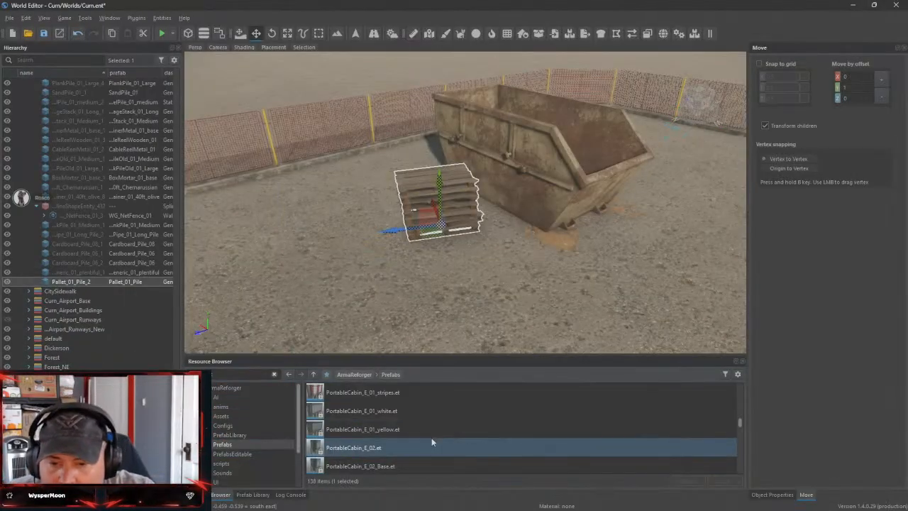
Look through the rest of the portable prefab search results, from PortableCabin_E_02 to the end of the list
scroll(428, 440, down, 5)
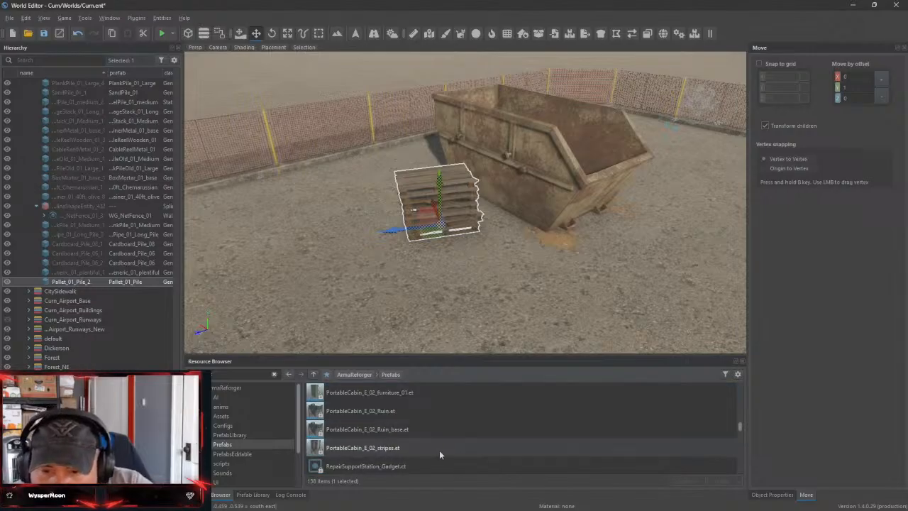
scroll(439, 452, down, 1)
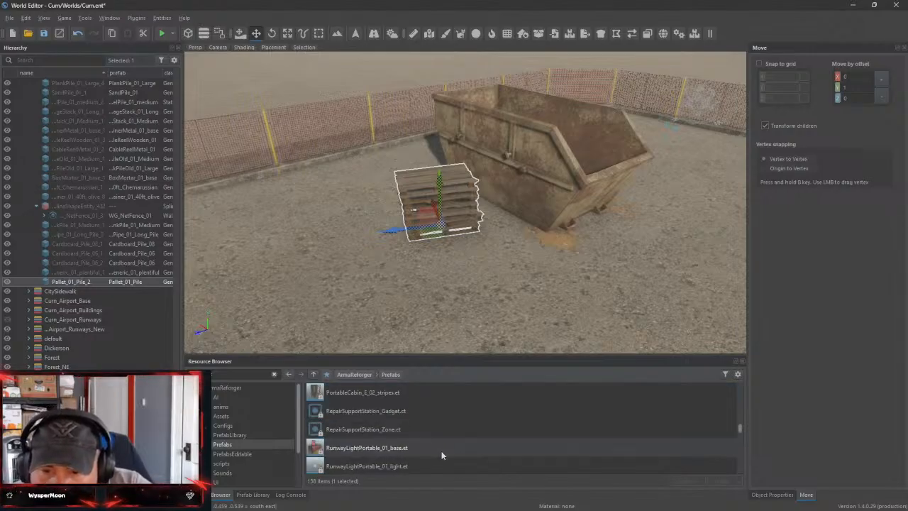
scroll(443, 457, down, 1)
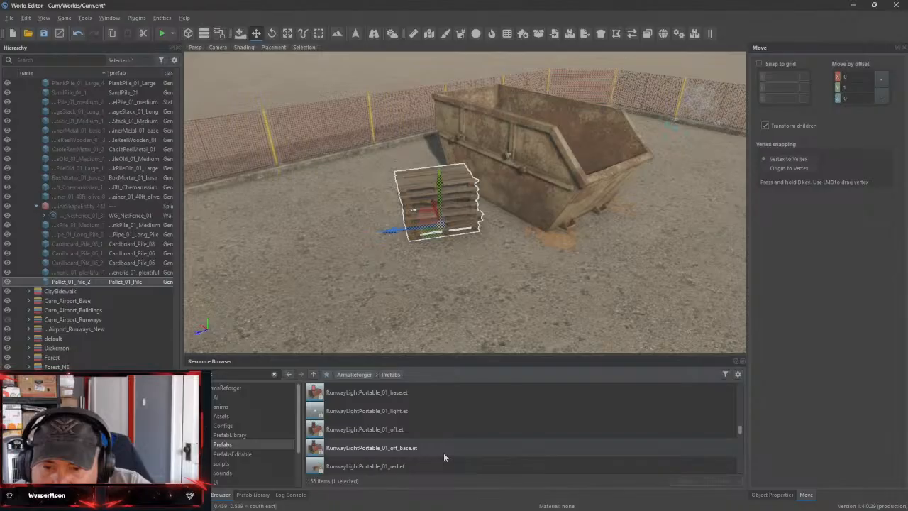
scroll(443, 456, down, 2)
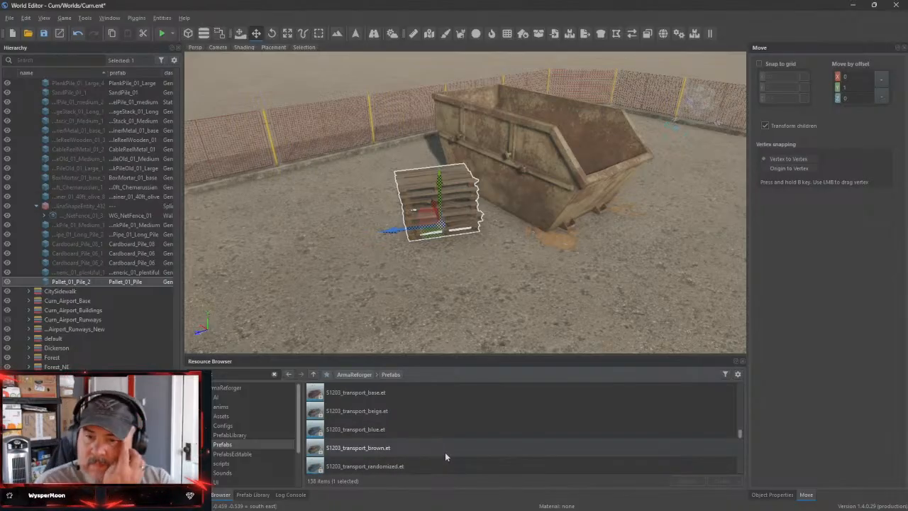
scroll(445, 456, down, 1)
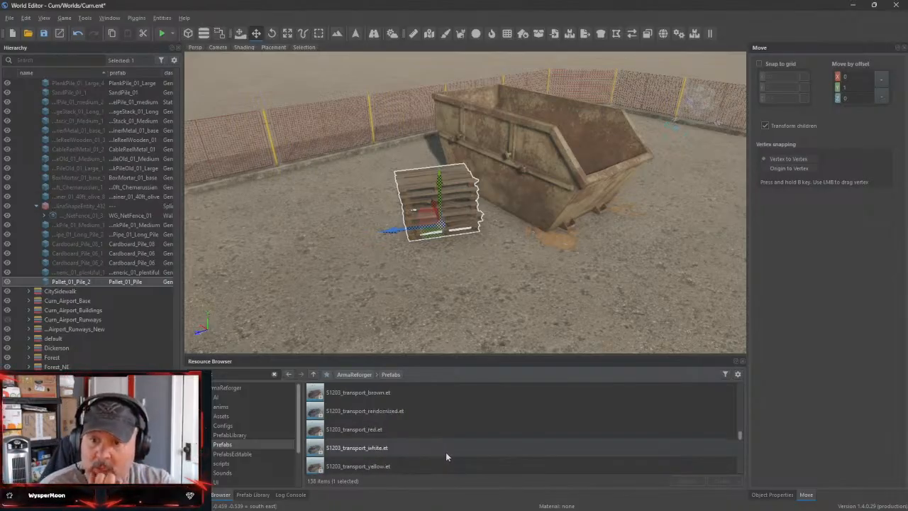
scroll(445, 456, down, 2)
scroll(447, 456, down, 2)
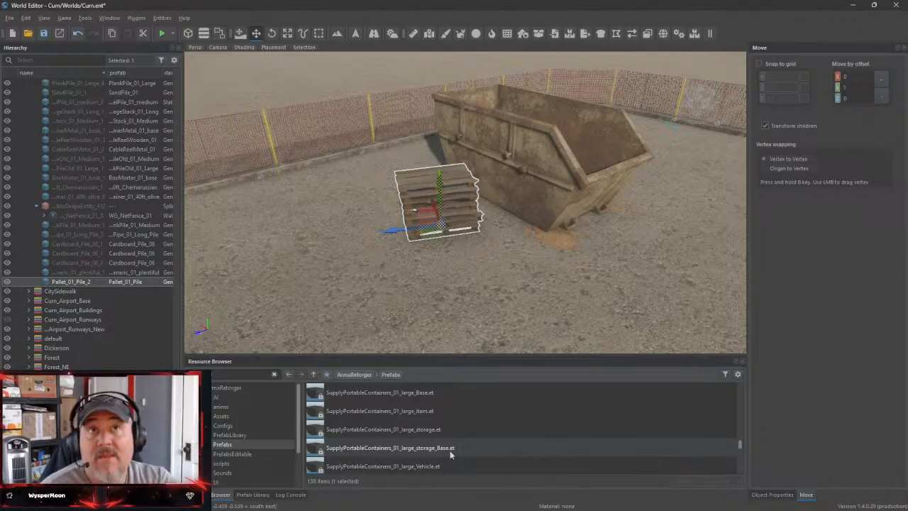
scroll(445, 449, down, 2)
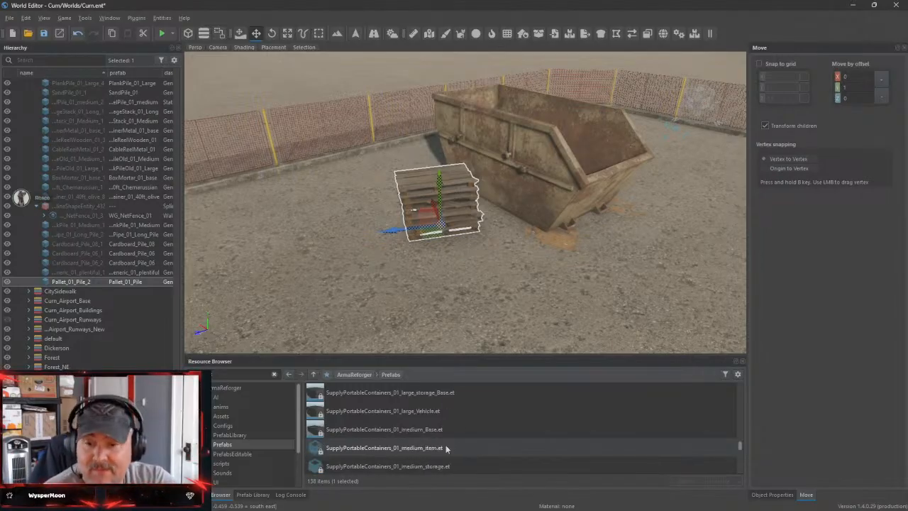
scroll(446, 440, down, 5)
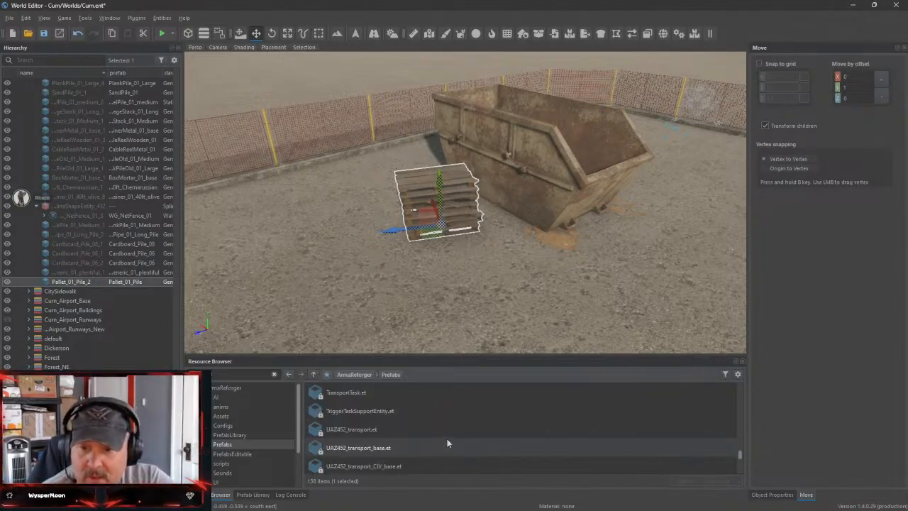
scroll(448, 440, down, 4)
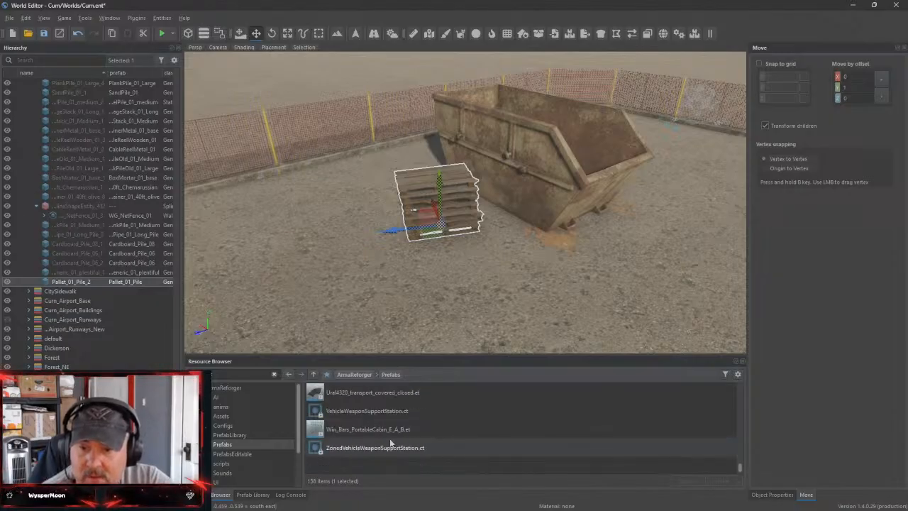
scroll(446, 439, down, 2)
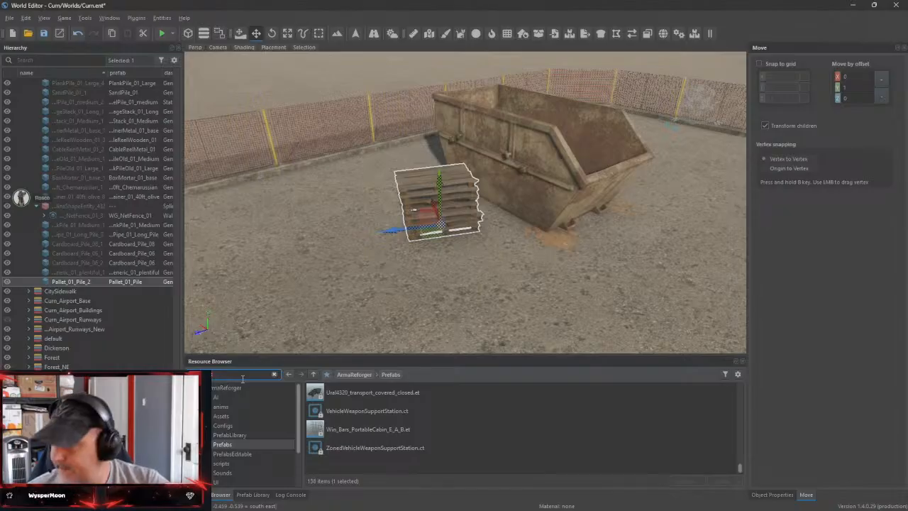
Search the resources for toilet objects and show the matches in the Furniture folder under Assets and Props
text(ap)
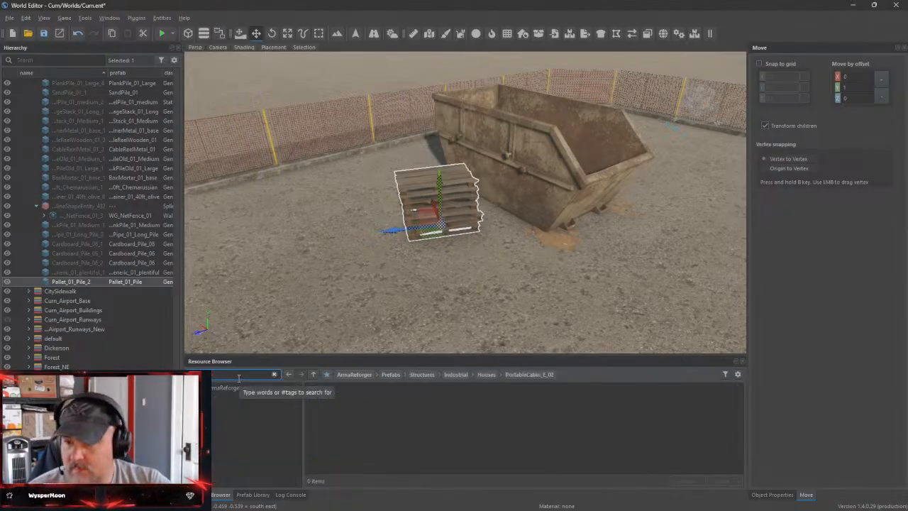
click(192, 388)
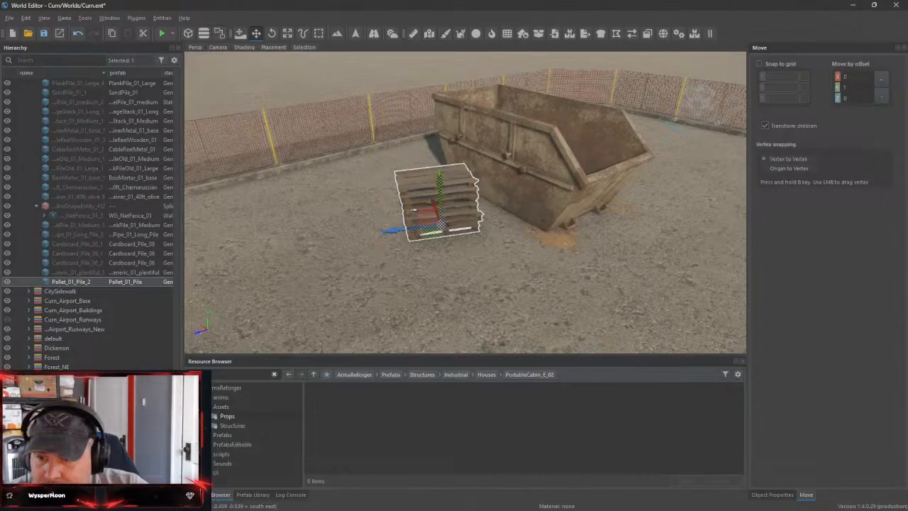
click(206, 416)
click(216, 426)
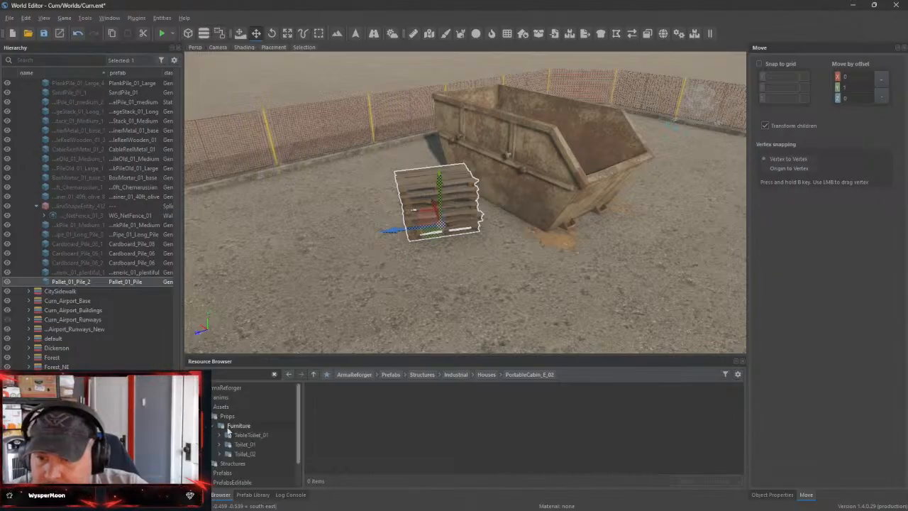
click(227, 428)
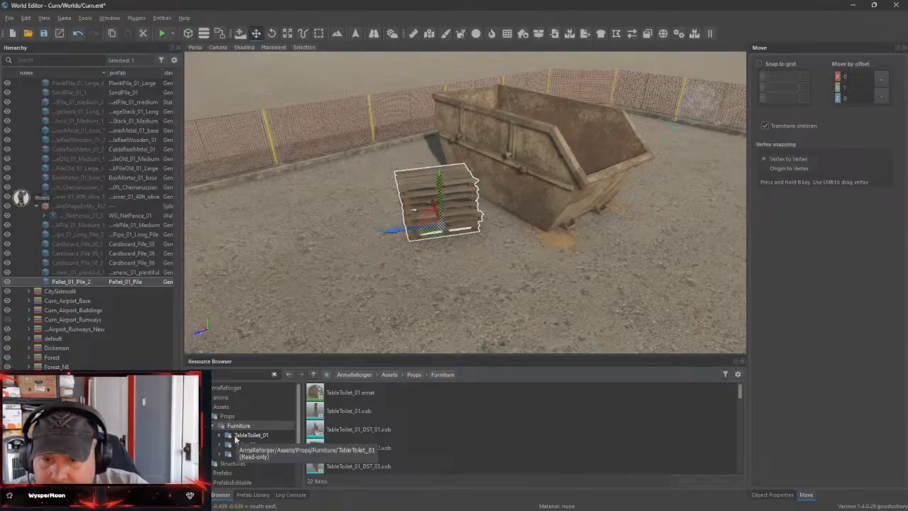
Preview the TableToilet_01.xob model, close it and the PortableCabin_E_02 preview, and return to the world
double_click(343, 412)
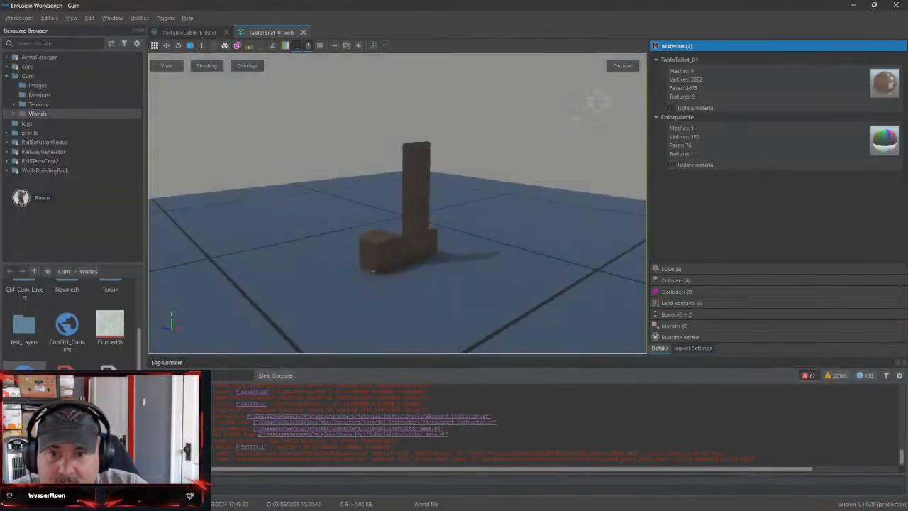
drag(398, 205, 510, 112)
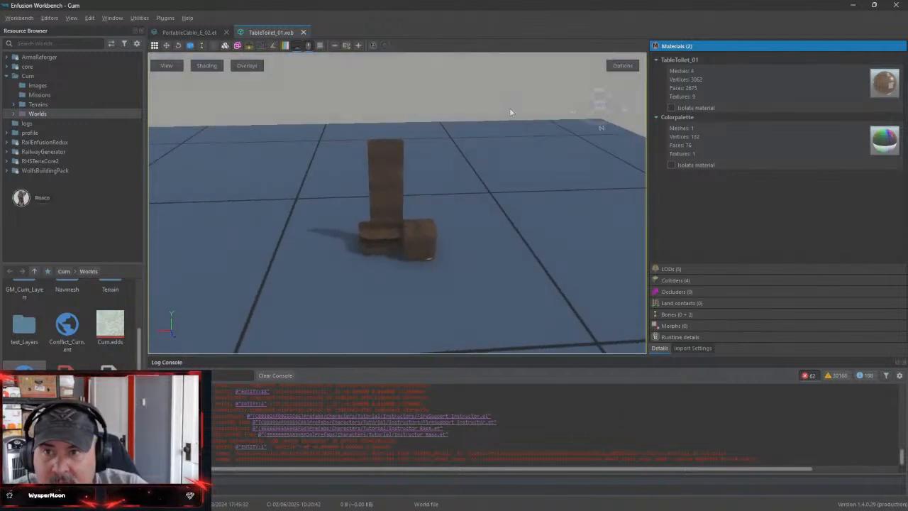
click(303, 32)
click(226, 32)
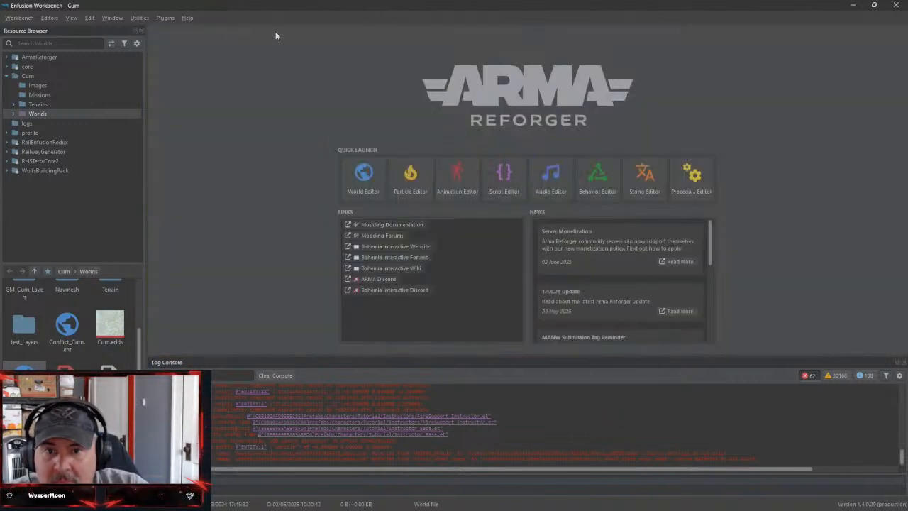
click(853, 6)
Look through the toilet models in the Furniture assets and in the Structures assets folder
scroll(389, 452, down, 3)
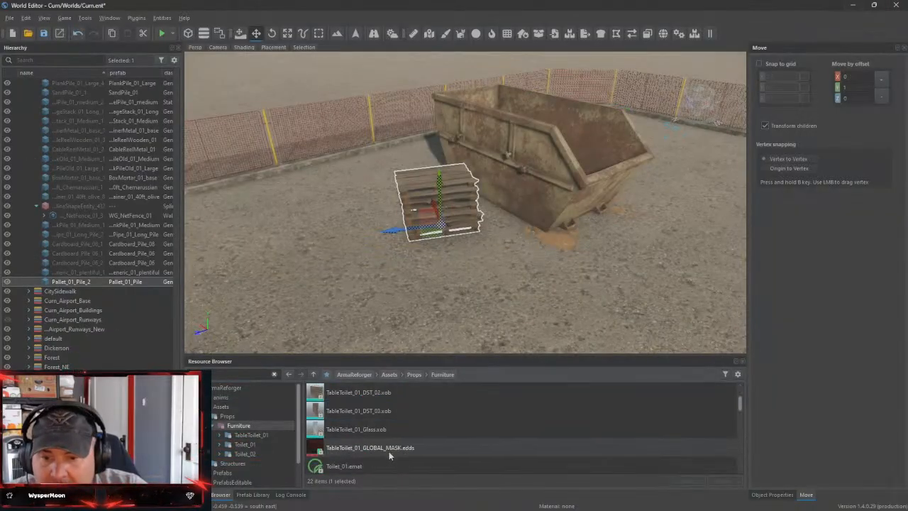
scroll(392, 452, down, 3)
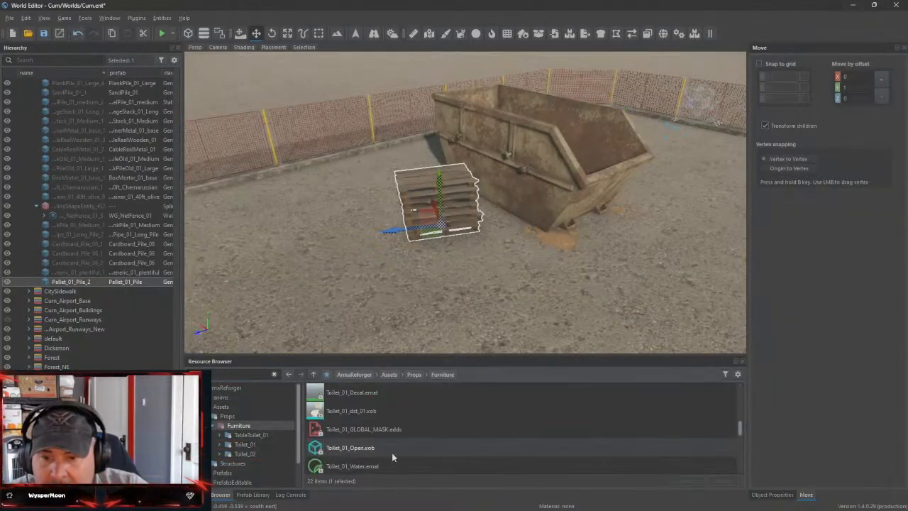
scroll(393, 452, down, 2)
scroll(394, 452, down, 3)
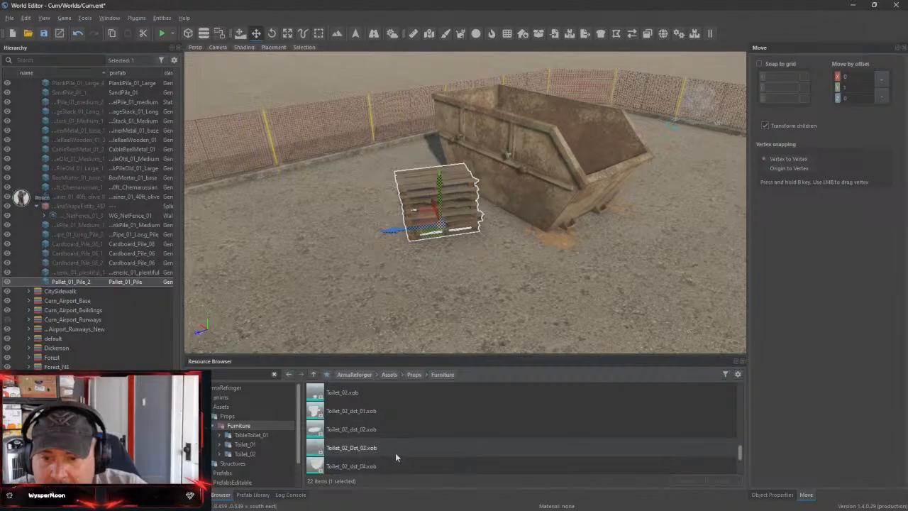
click(225, 463)
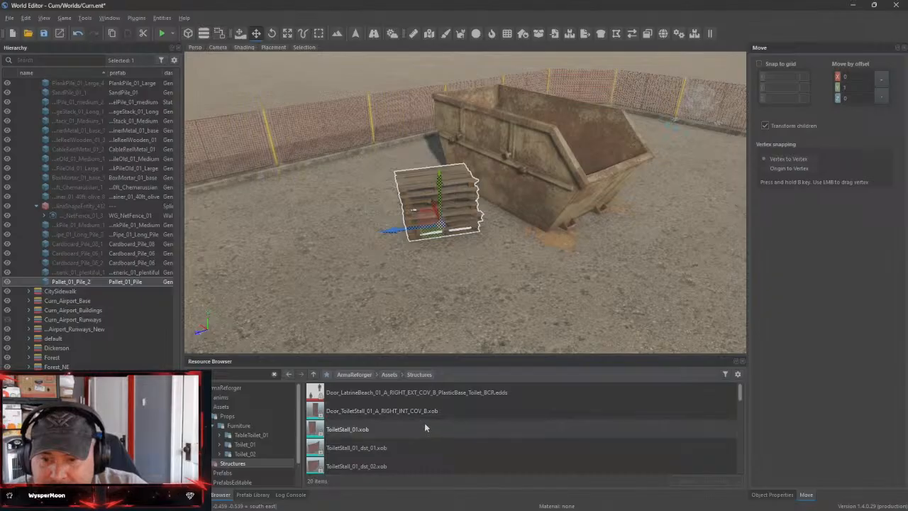
scroll(442, 423, down, 5)
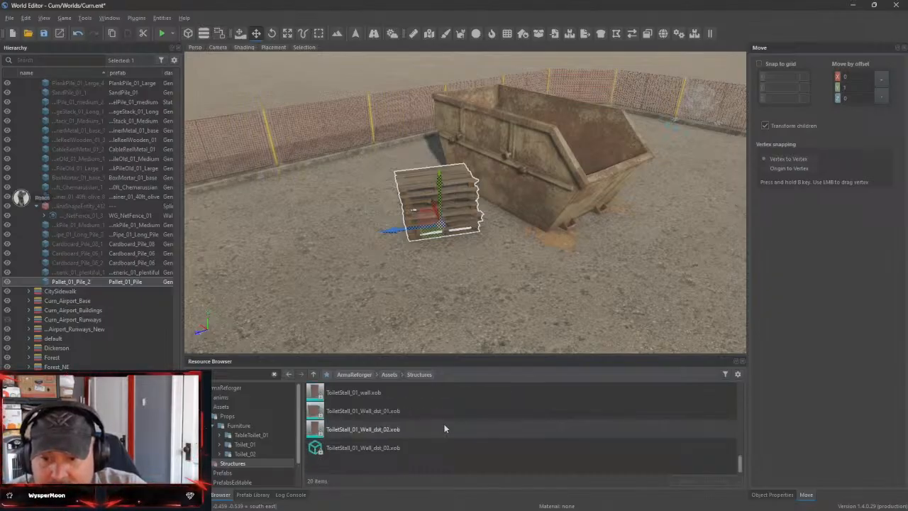
scroll(442, 423, down, 2)
Look through the toilet and toilet-stall prefabs in the ArmaReforger Prefabs folder
click(222, 472)
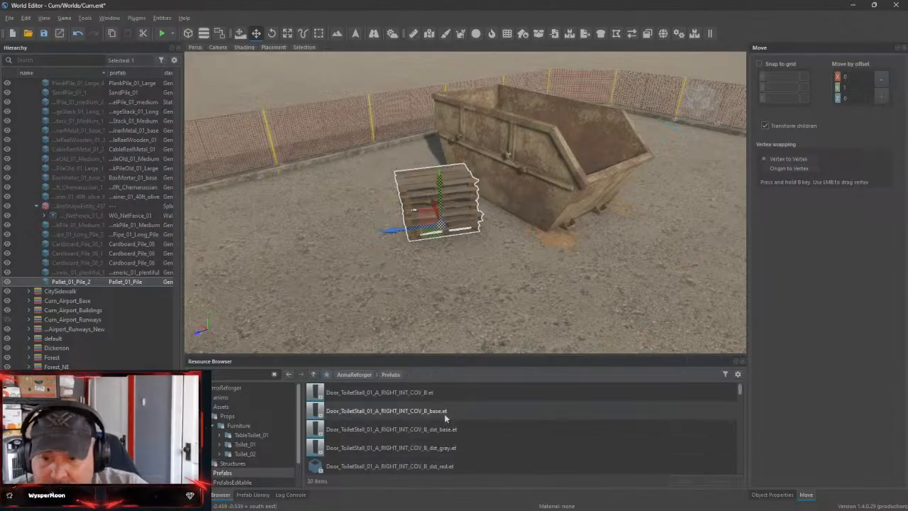
scroll(458, 419, down, 2)
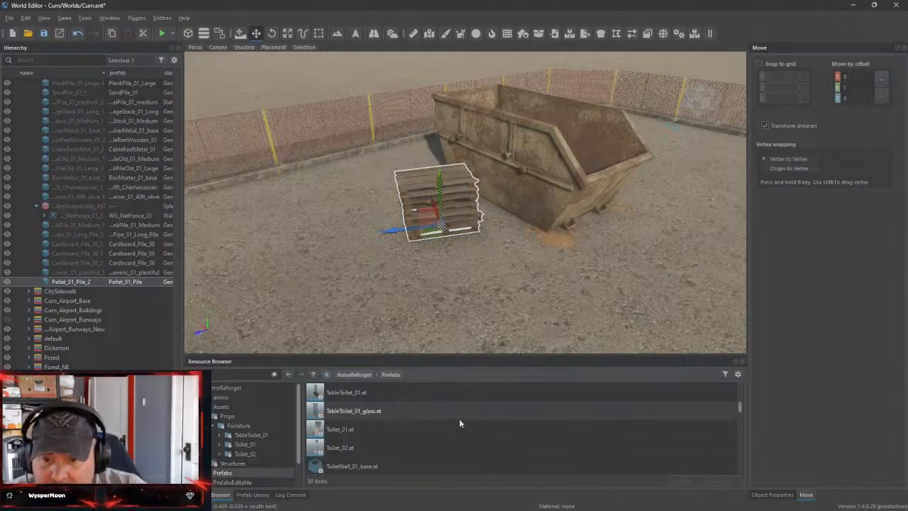
scroll(461, 423, down, 2)
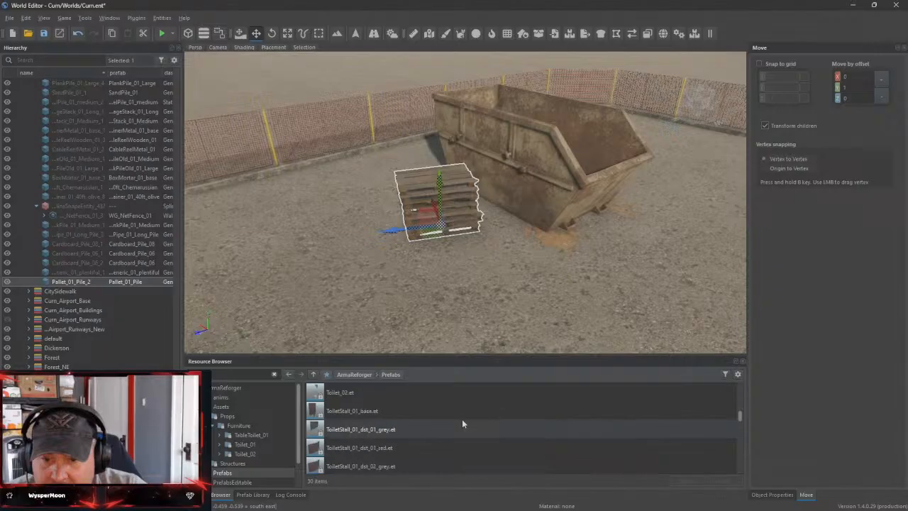
scroll(462, 423, down, 2)
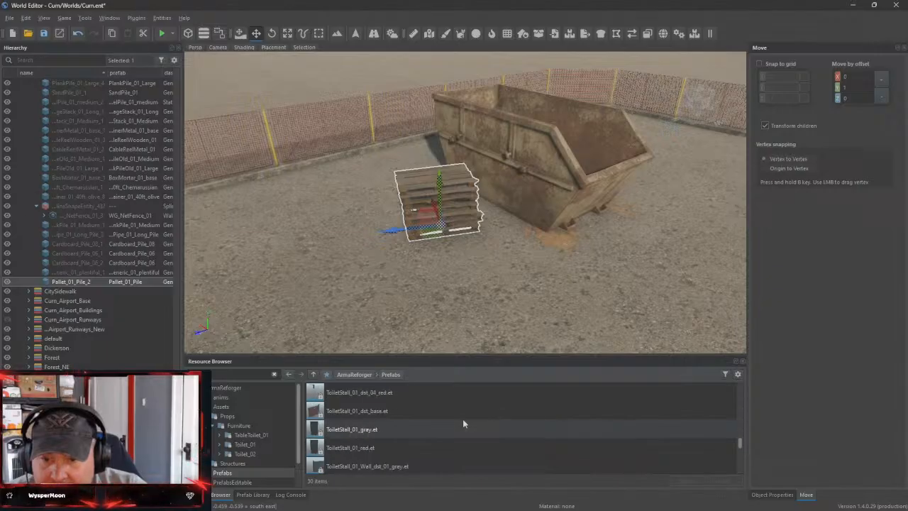
scroll(462, 423, down, 3)
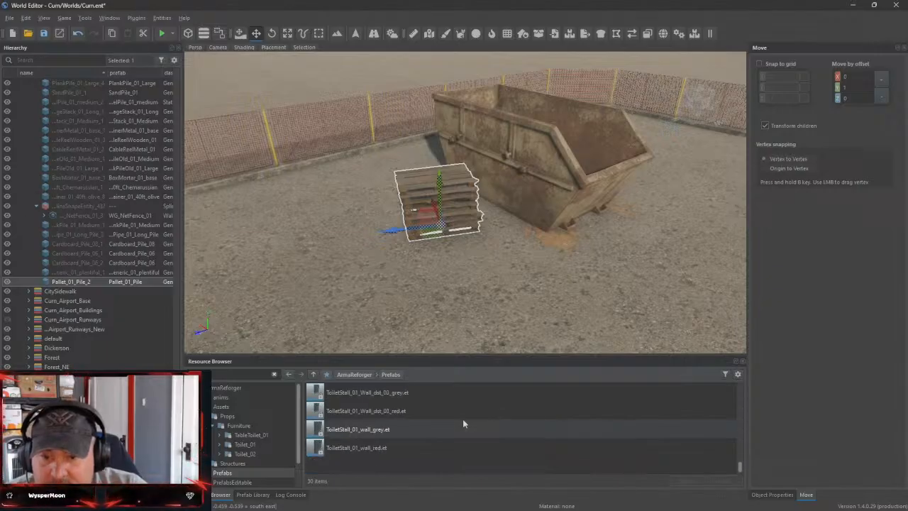
scroll(461, 421, up, 7)
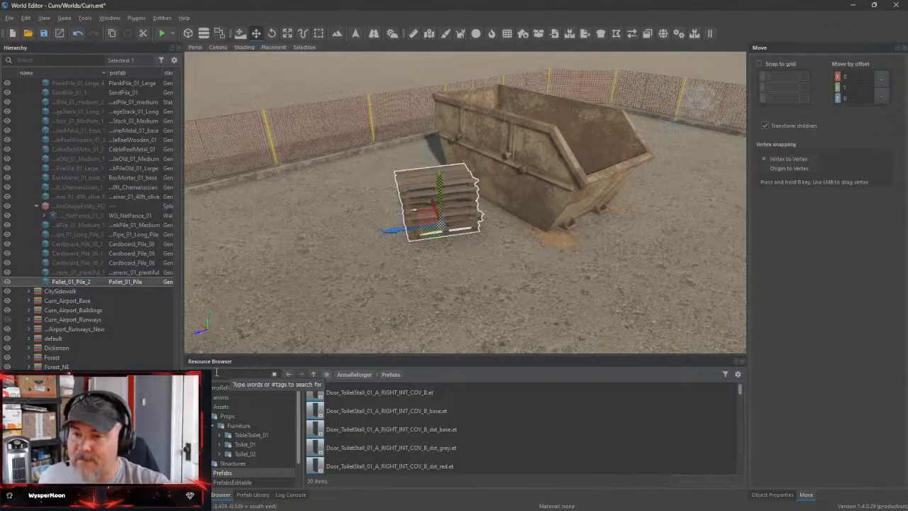
Search the resources for an outhouse using the partial words "out" and "hou"
click(245, 374)
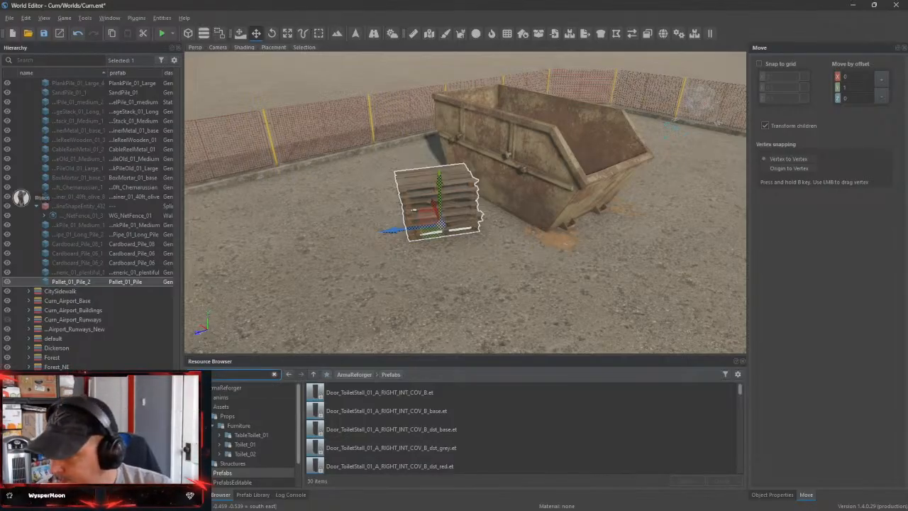
text(out)
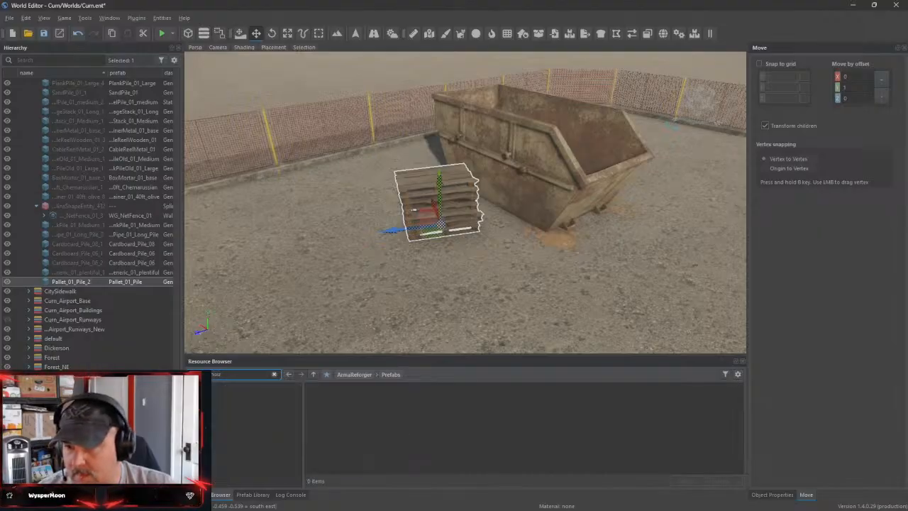
key(BackSpace)
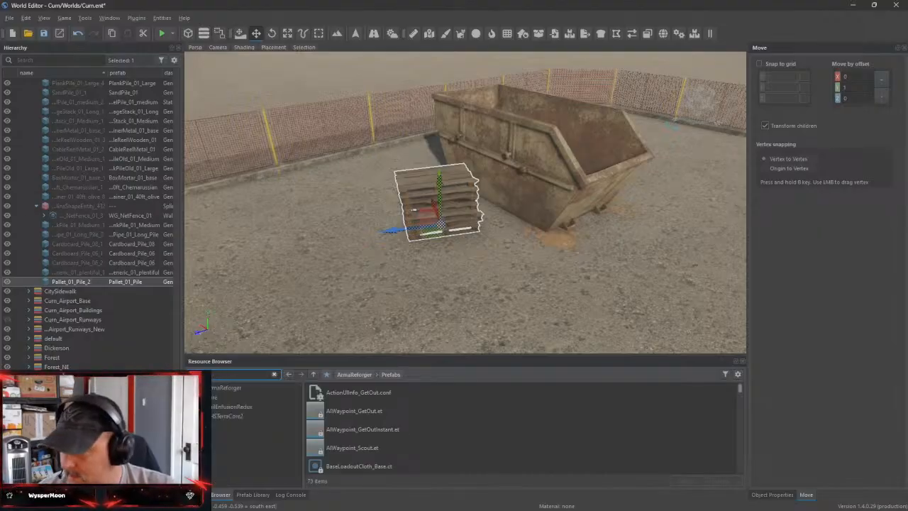
text(hou)
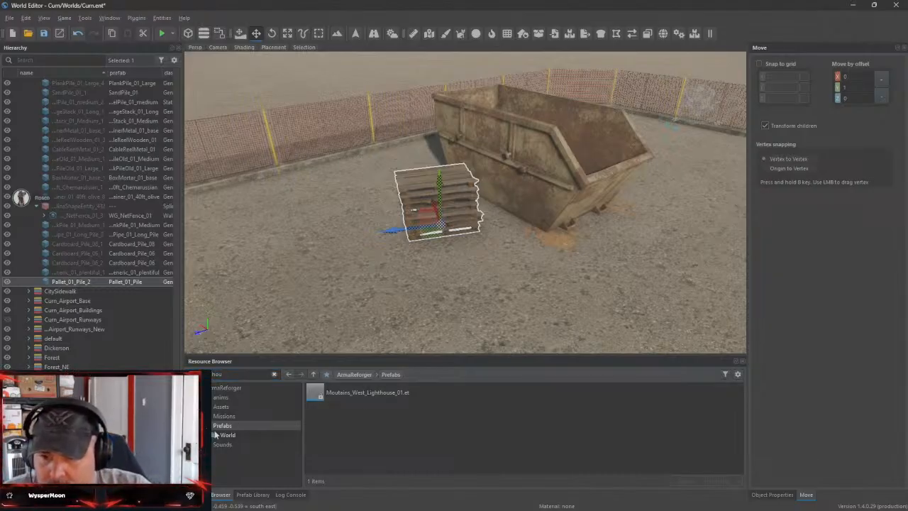
Check the World prefabs and the Assets for outhouse matches, and search the ArmaReforger Prefabs for portable cabins instead
click(225, 434)
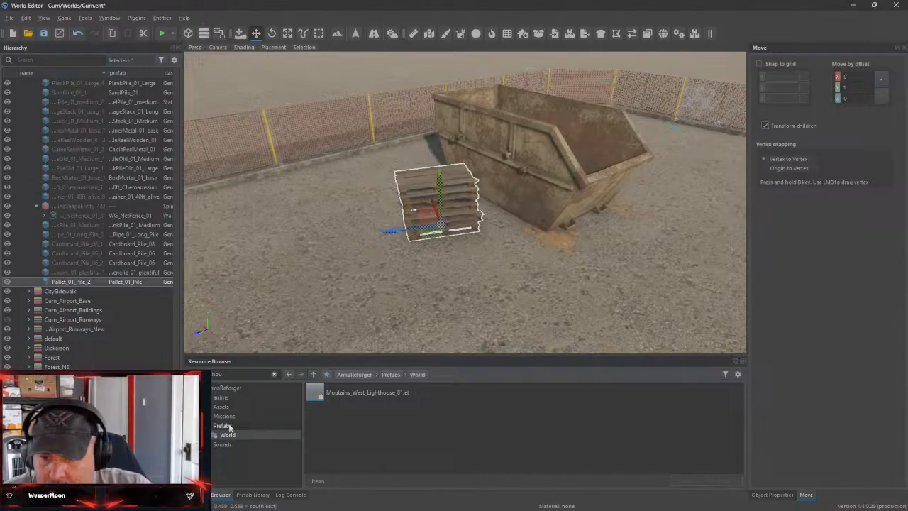
click(223, 407)
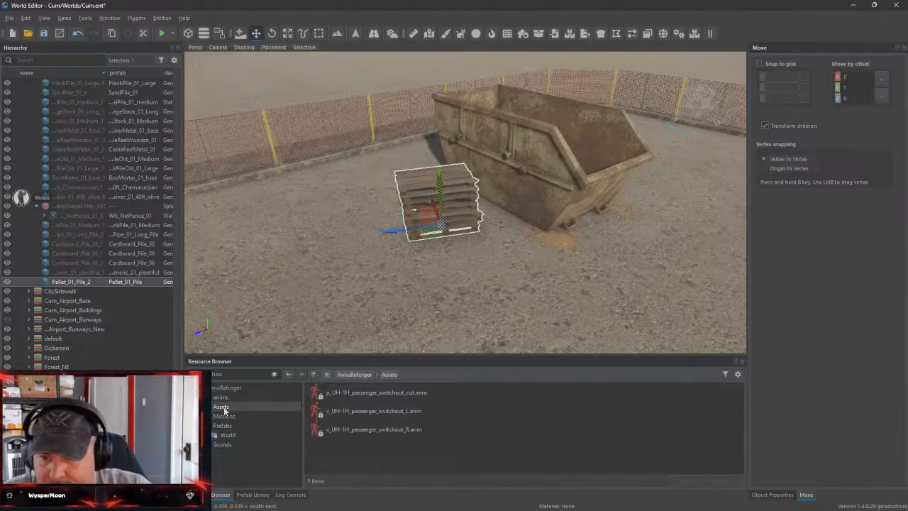
click(274, 375)
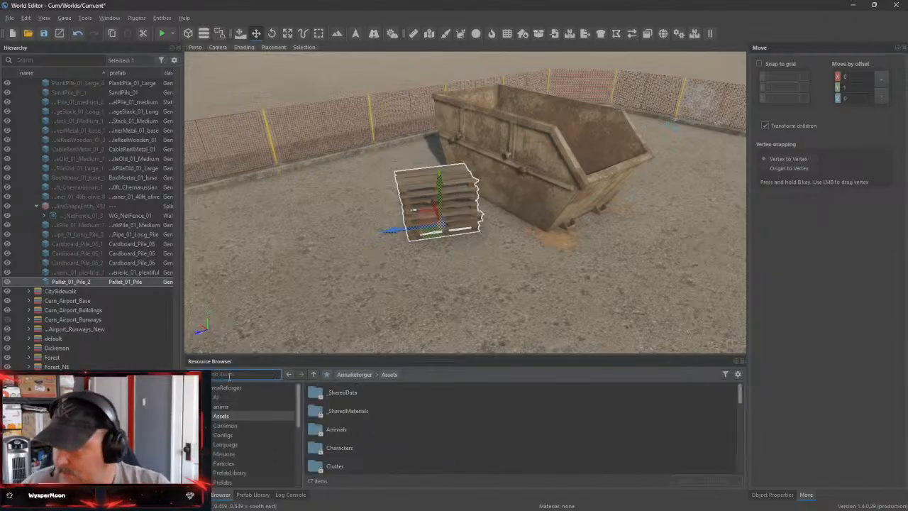
text(xob)
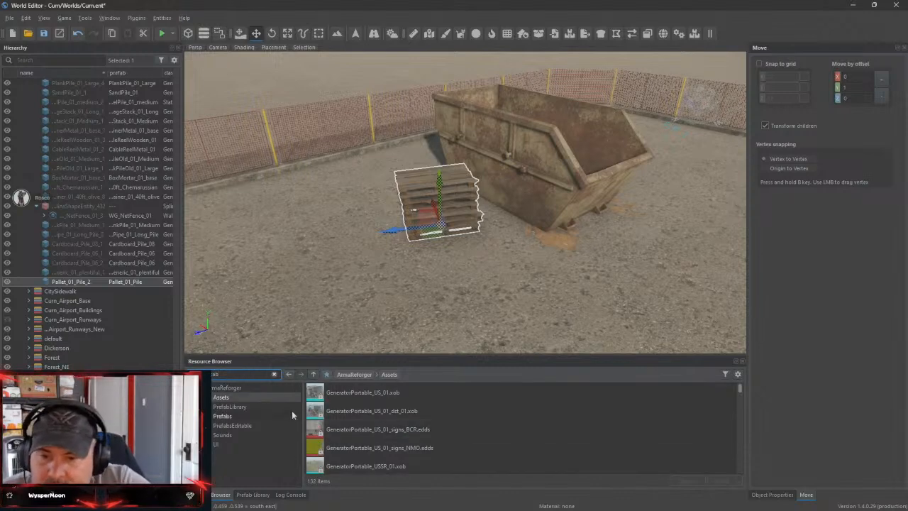
click(222, 416)
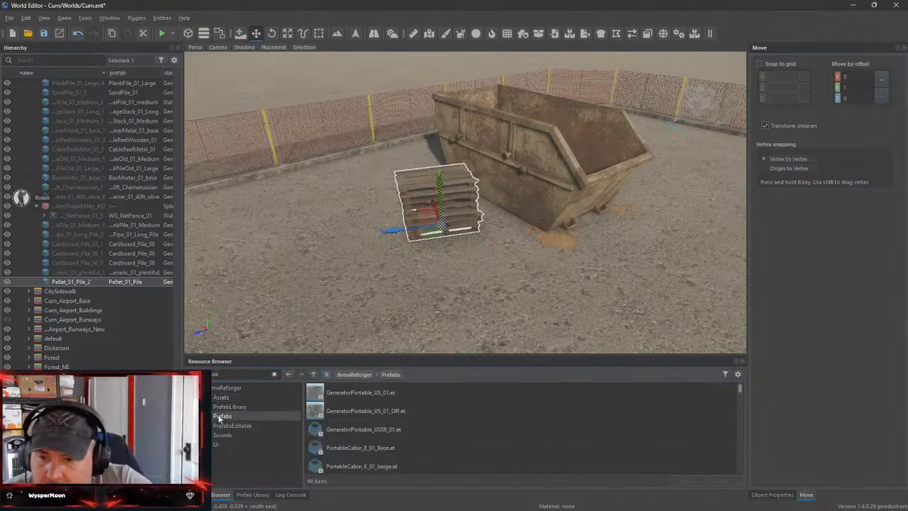
Preview the PortableCabin_E_01_Base.et prefab, close the preview and return to the world
double_click(382, 448)
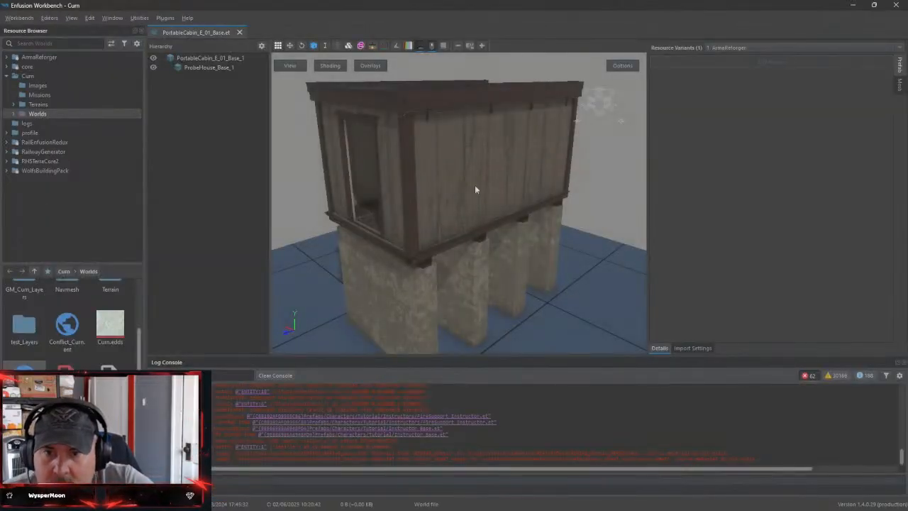
click(240, 32)
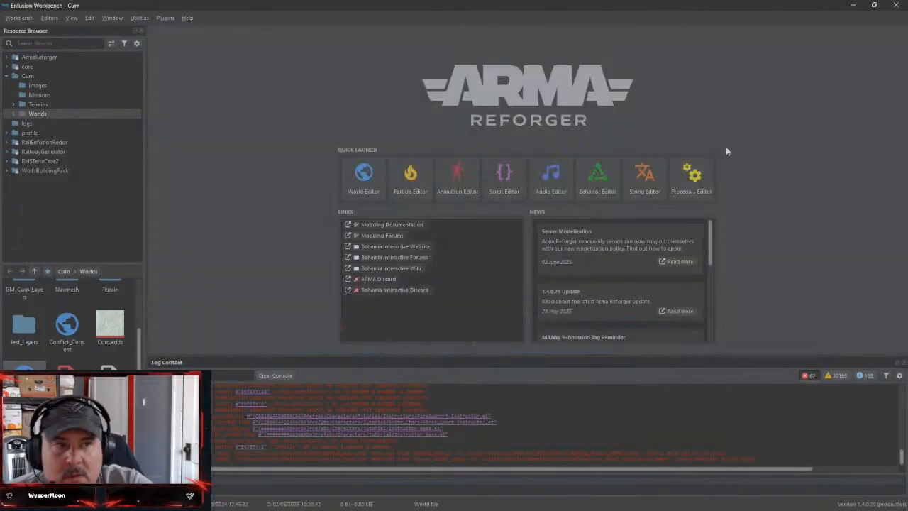
click(854, 6)
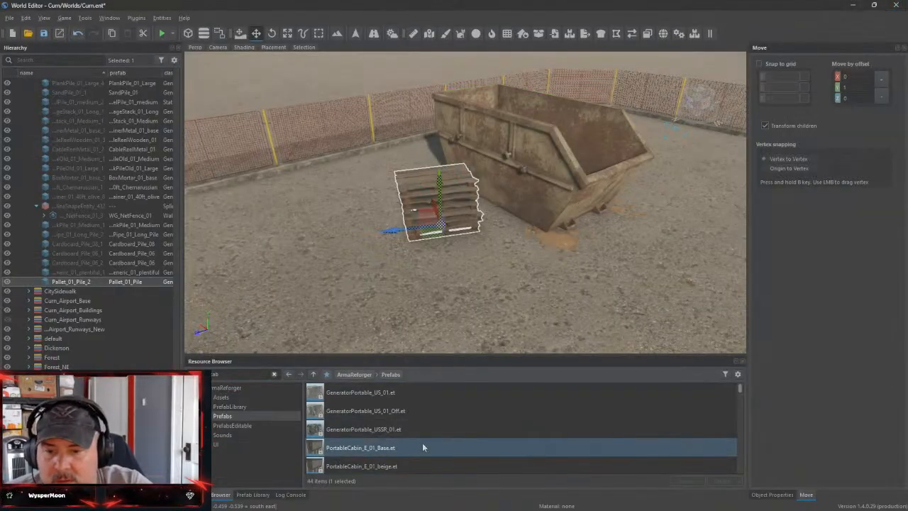
Try the PortableCabin_E_01_Base.et prefab on the fenced site near the dumpster and remove it again
scroll(422, 442, down, 1)
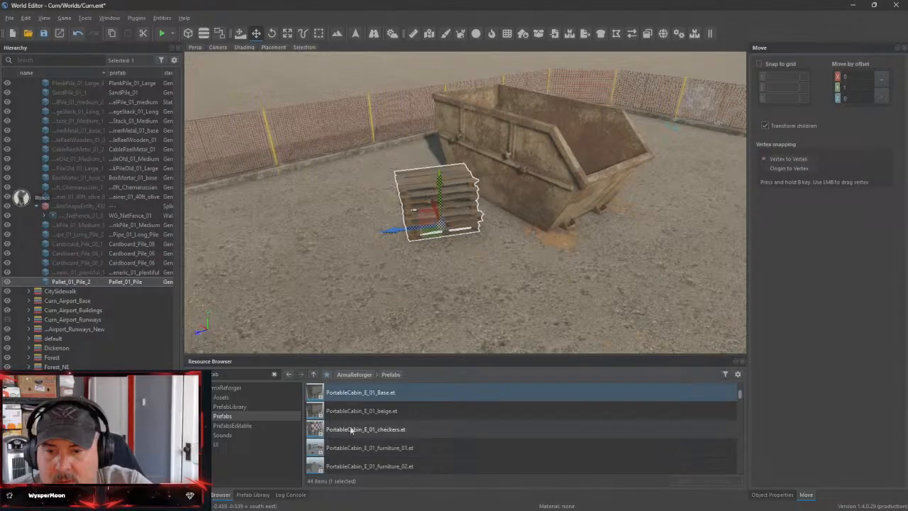
scroll(350, 423, up, 1)
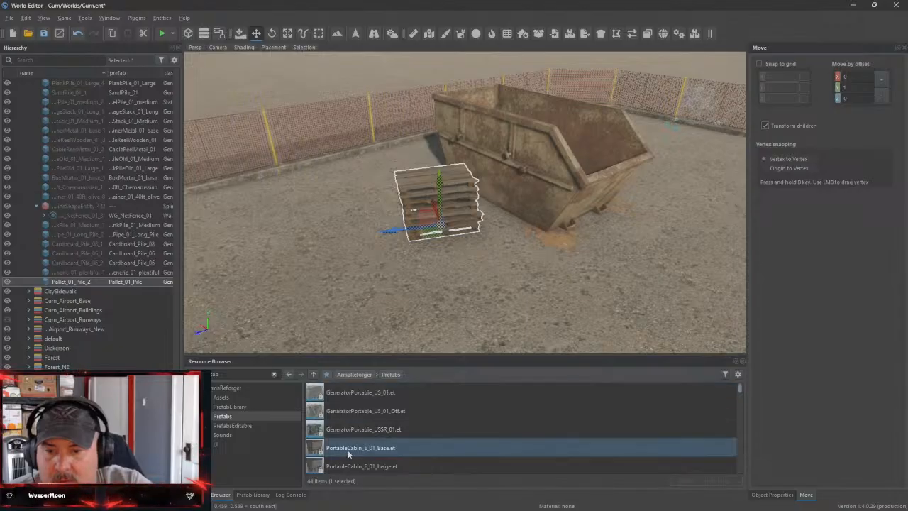
drag(348, 454, 321, 271)
scroll(556, 286, down, 4)
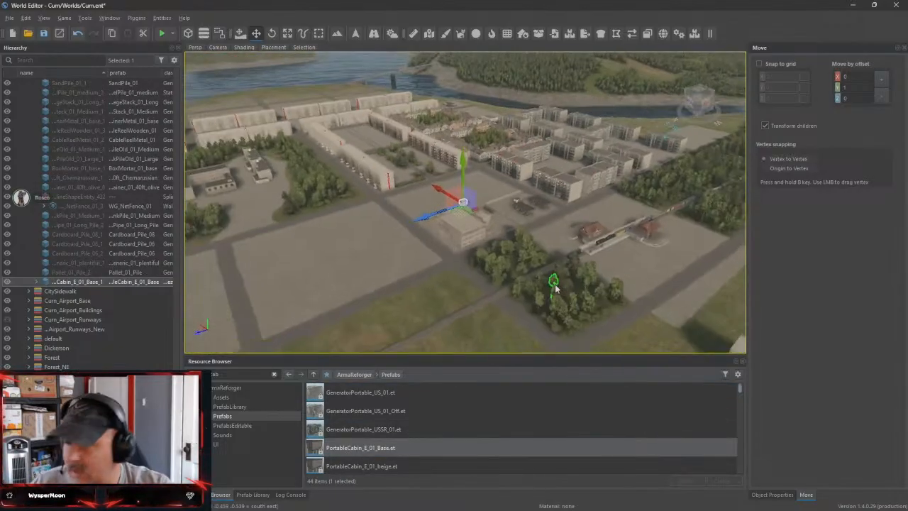
key(f)
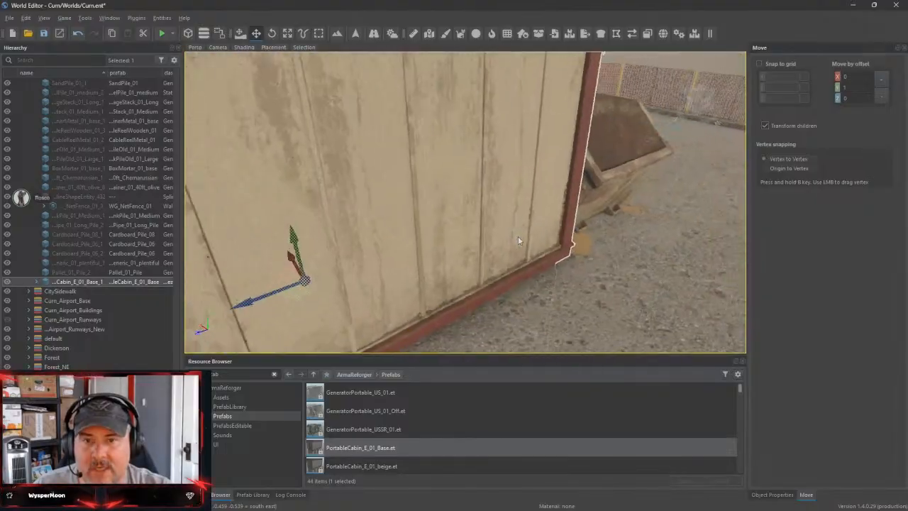
right_drag(518, 240, 656, 285)
key(Delete)
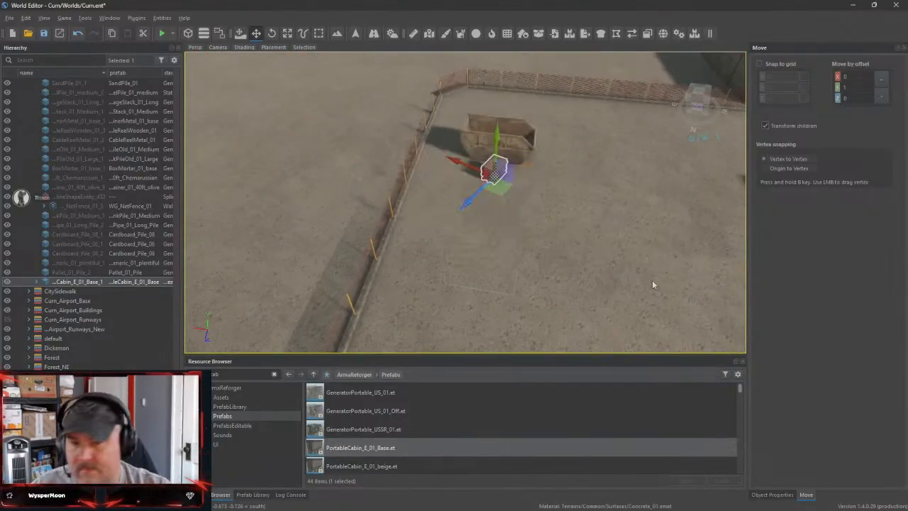
Place the PortableCabin_E_02_Base.et prefab on open ground inside the fence, near the dumpster and pallet pile
scroll(463, 444, down, 3)
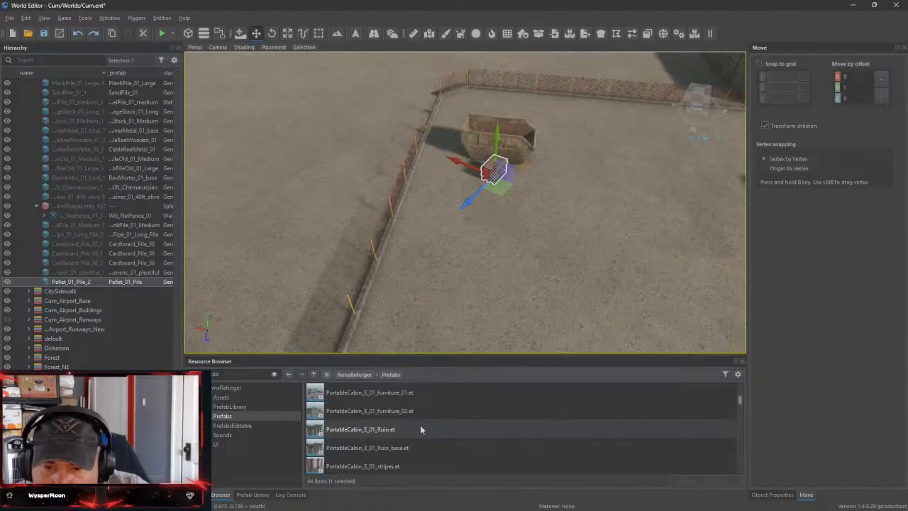
scroll(420, 429, down, 3)
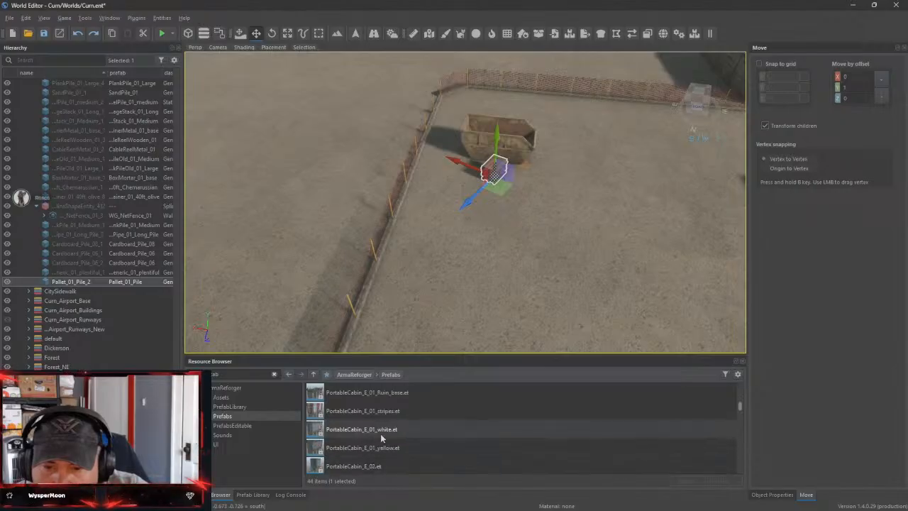
click(374, 449)
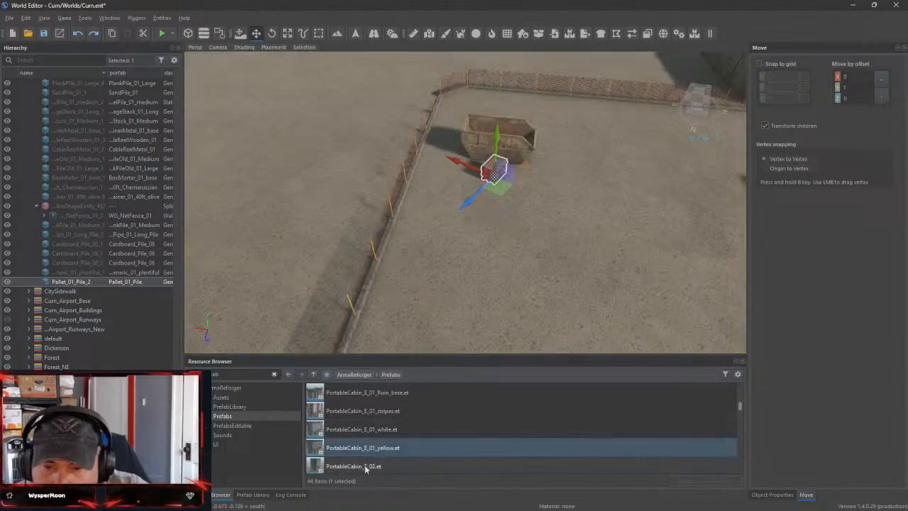
scroll(365, 468, down, 1)
drag(365, 468, 573, 282)
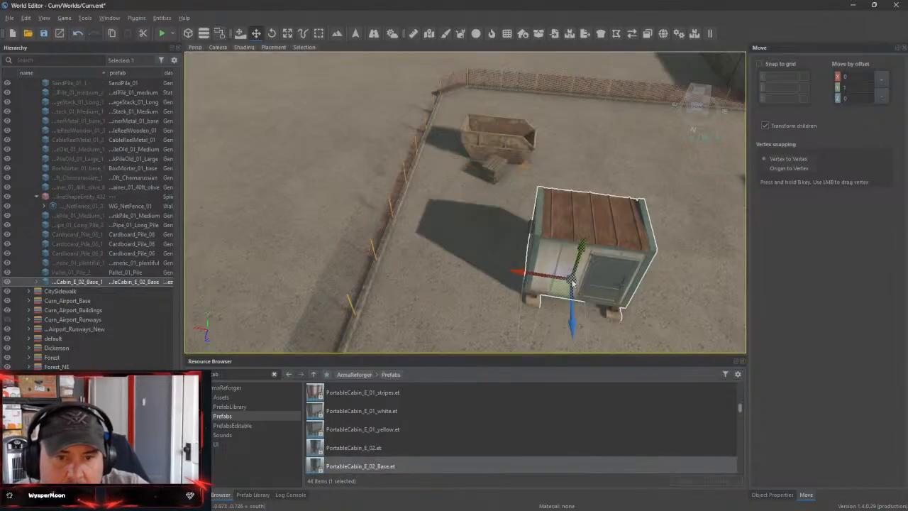
Rotate the small portable cabin about its vertical axis and move it close to the net fence
right_drag(668, 294, 621, 221)
key(w)
key(s)
key(d)
key(a)
key(s)
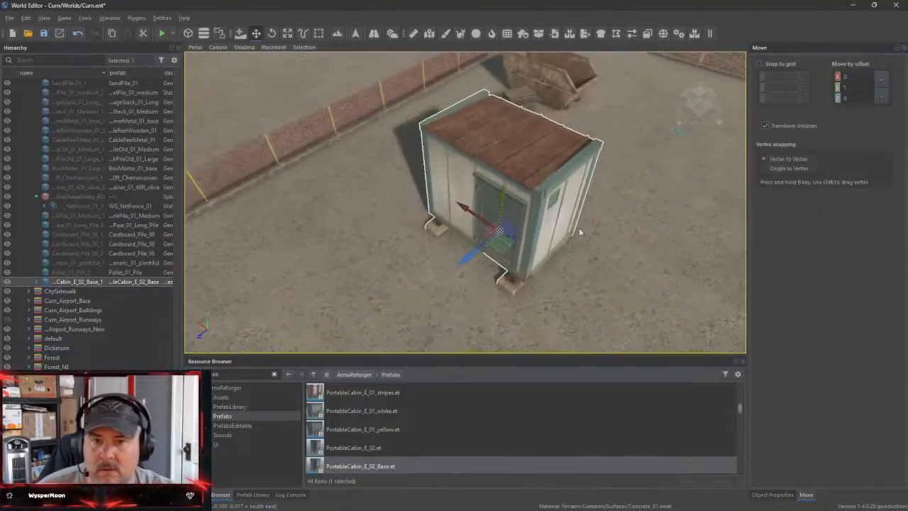
key(e)
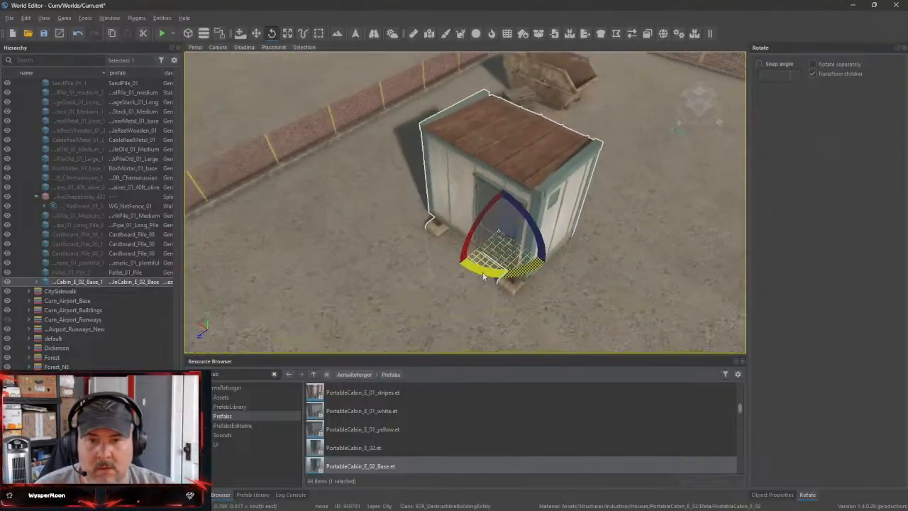
drag(483, 277, 442, 191)
key(w)
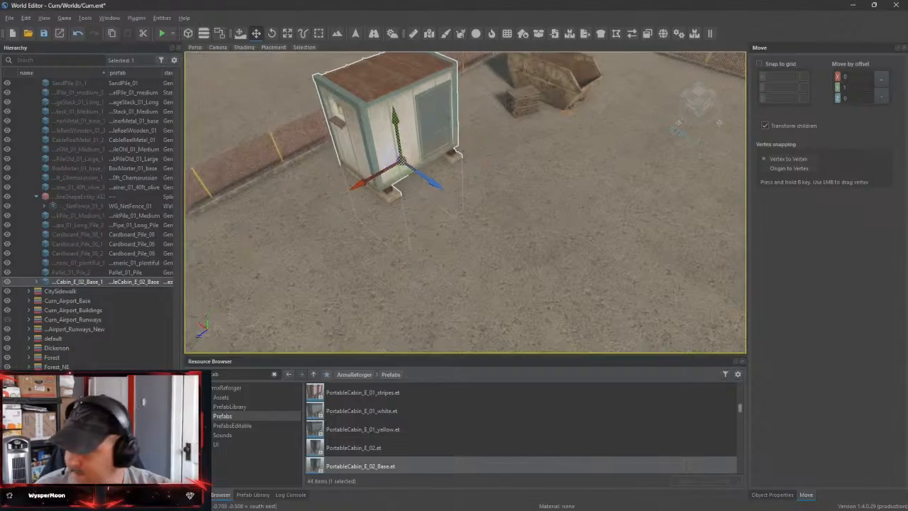
right_drag(442, 191, 239, 190)
Search the prefabs for "toilet" and place ToiletStall_01_base.et at the portable cabin's interior
key(w)
key(w)
key(s)
key(w)
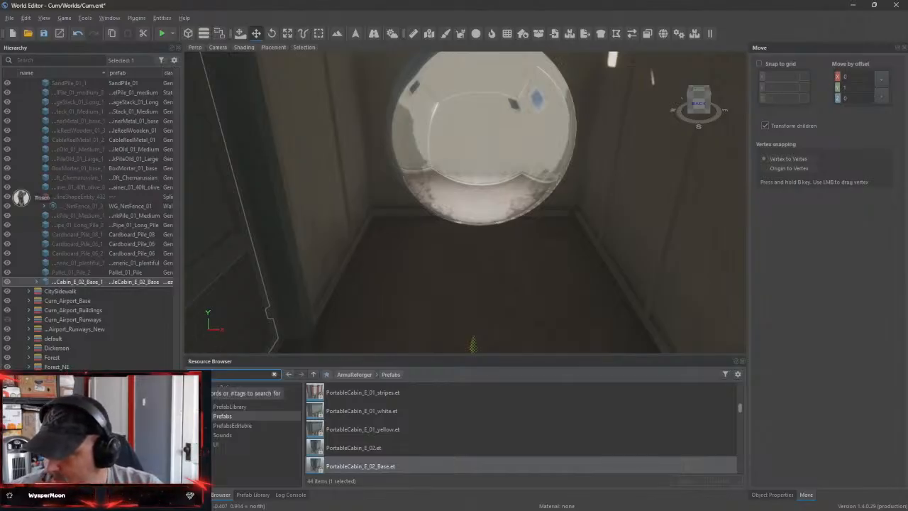
text(toilet)
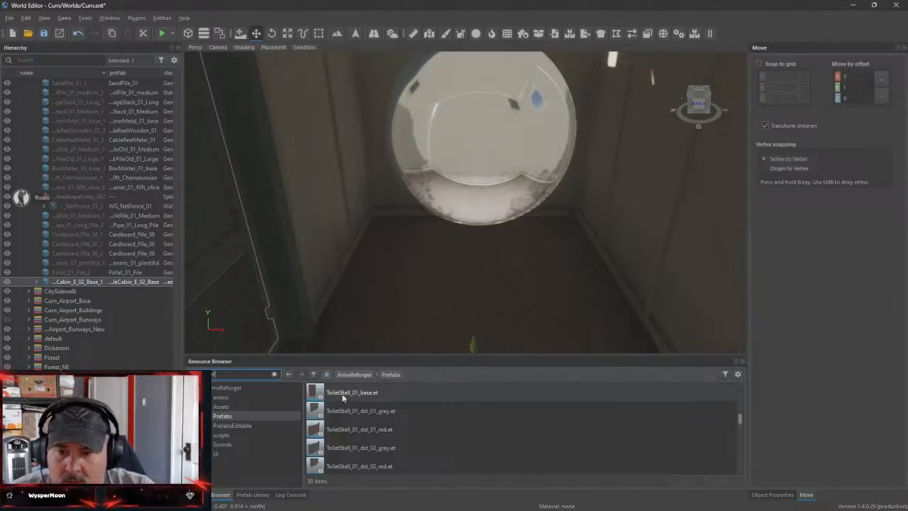
drag(342, 397, 421, 295)
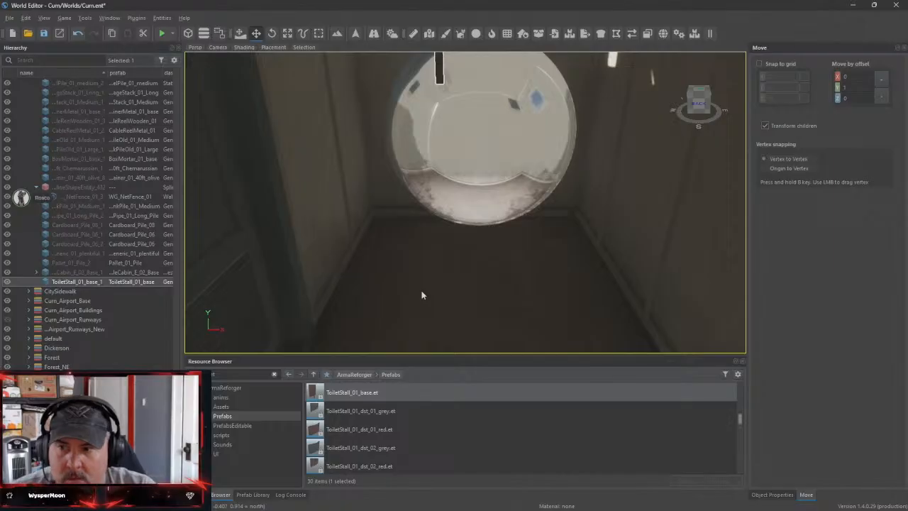
Lower the toilet stall from the cabin roof so it sits inside the cabin
right_drag(437, 290, 410, 282)
key(s)
key(s)
key(w)
Slide the toilet stall along the cabin interior and fine-tune its height against the cabin floor
key(w)
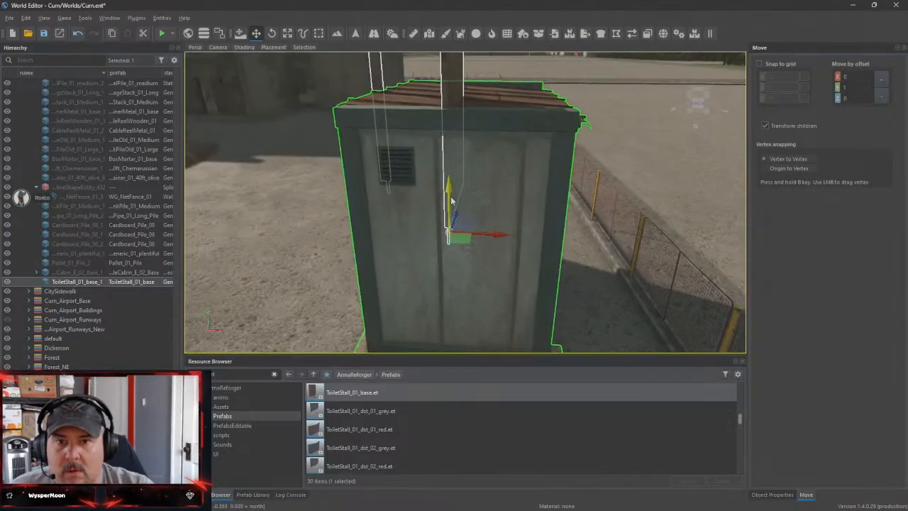
drag(452, 201, 483, 234)
right_drag(482, 235, 521, 246)
key(w)
key(s)
key(d)
key(a)
key(d)
right_drag(517, 281, 419, 290)
key(w)
key(d)
right_drag(447, 315, 446, 314)
drag(455, 272, 307, 278)
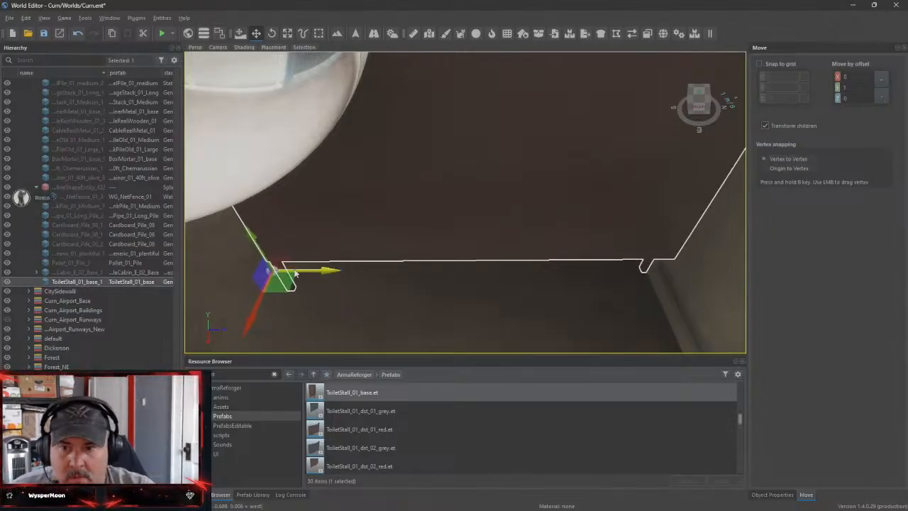
drag(248, 235, 257, 243)
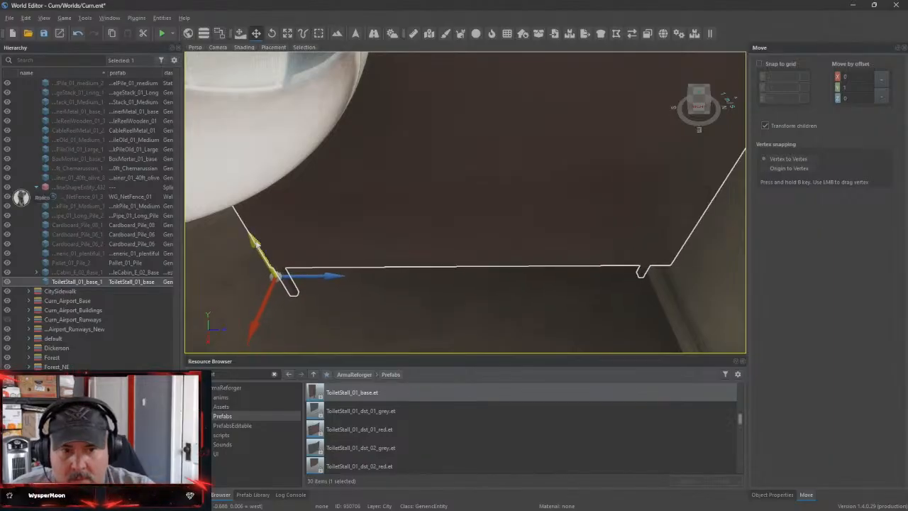
Shift the toilet stall across the cabin floor and rotate it about its vertical axis
right_drag(257, 265, 327, 240)
key(w)
key(a)
right_drag(690, 172, 622, 300)
drag(603, 267, 659, 280)
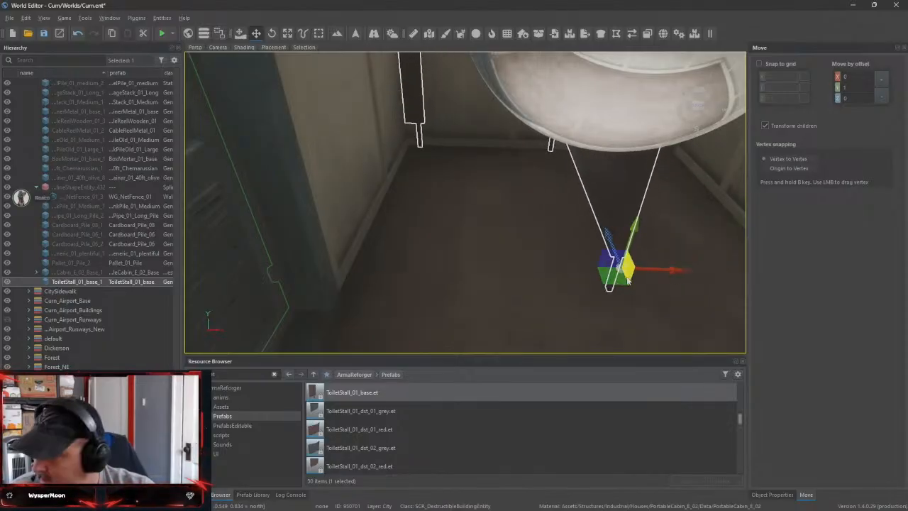
key(e)
drag(580, 290, 483, 200)
key(w)
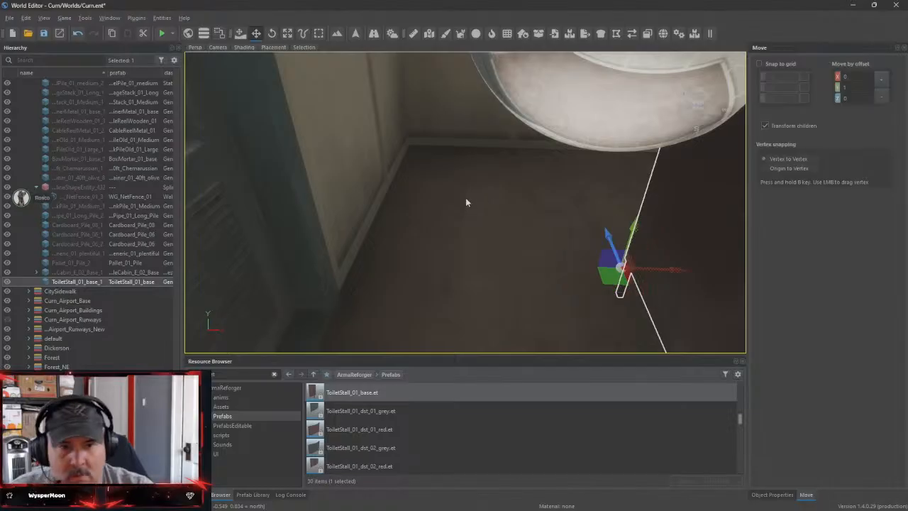
Move the rotated toilet stall further back and sideways to fit it between the cabin walls
drag(617, 230, 590, 127)
right_drag(574, 207, 500, 180)
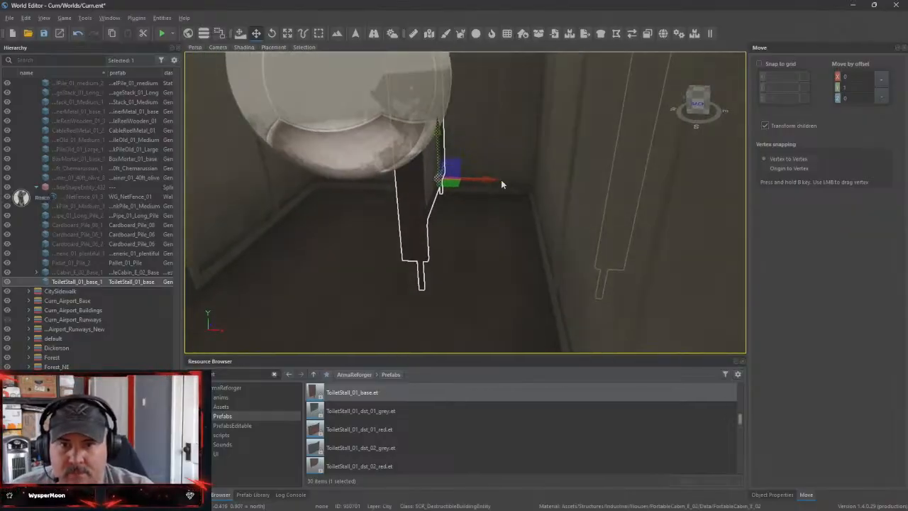
drag(455, 185, 453, 185)
right_drag(453, 185, 539, 213)
right_drag(462, 258, 485, 268)
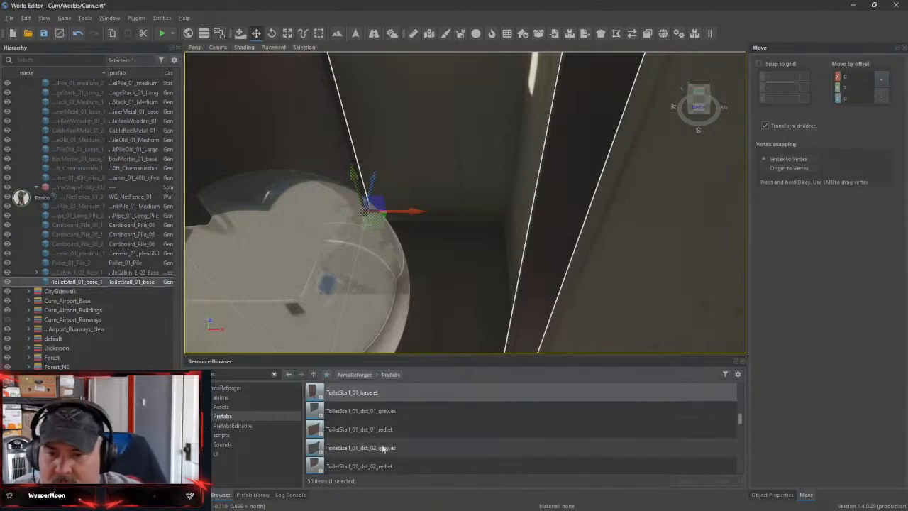
Look through the toilet stall wall prefabs and the Furniture, Bathroom and Doors subfolders of the toilet search
scroll(408, 437, down, 2)
scroll(408, 437, down, 1)
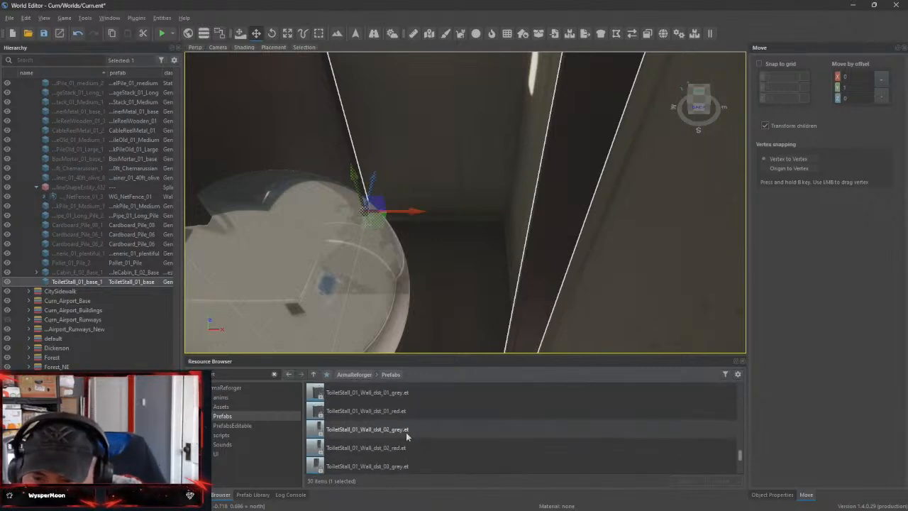
click(198, 416)
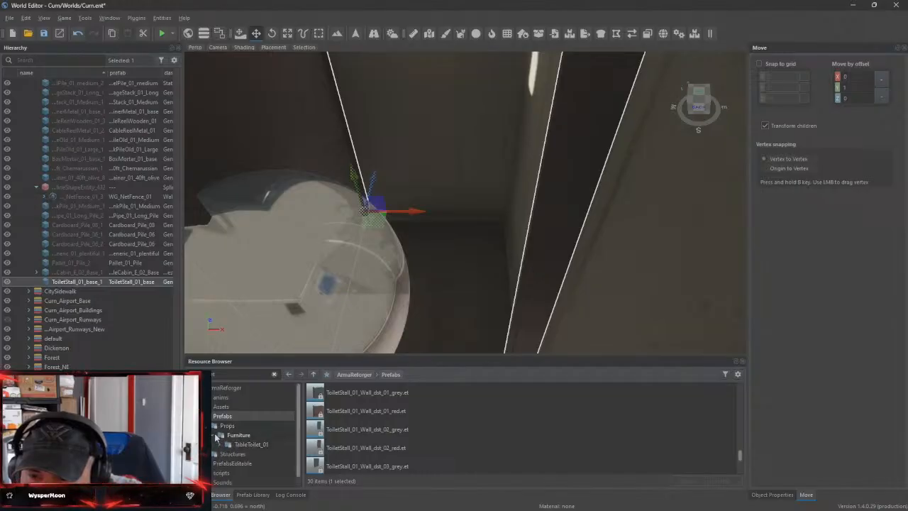
click(215, 434)
click(215, 443)
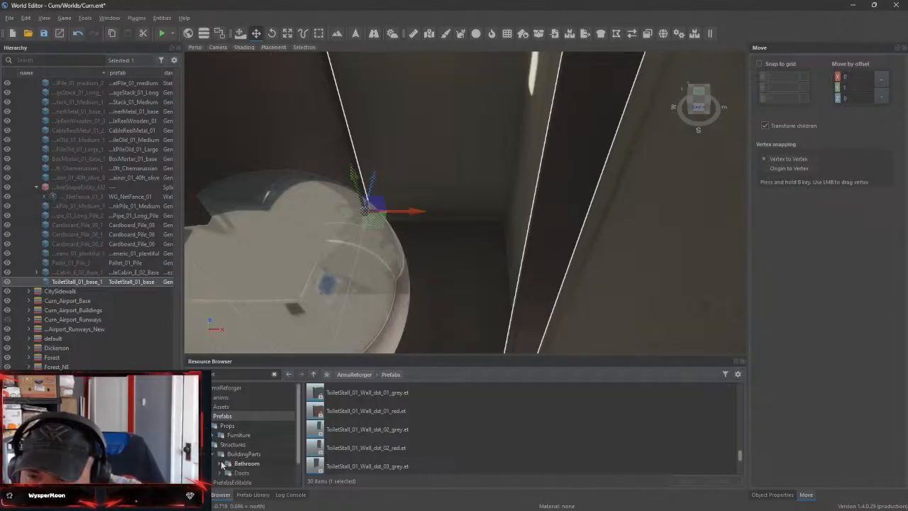
scroll(257, 435, down, 2)
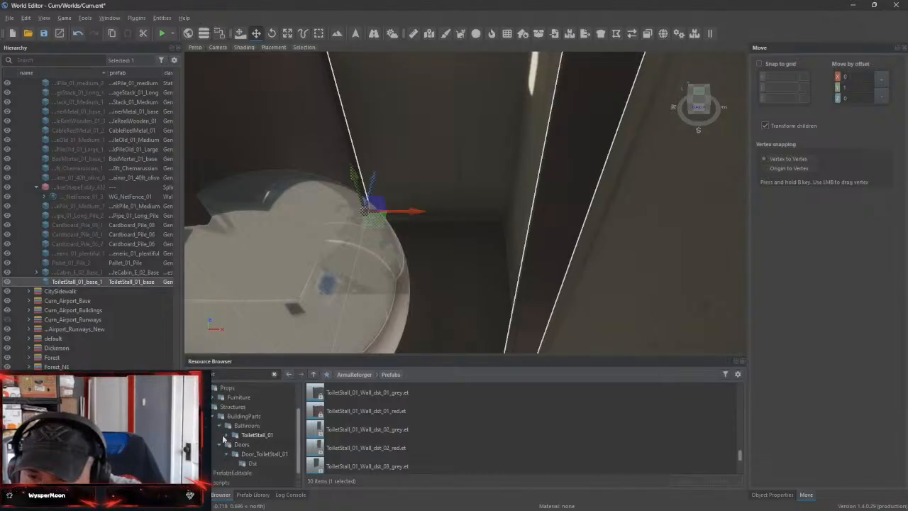
scroll(228, 444, down, 1)
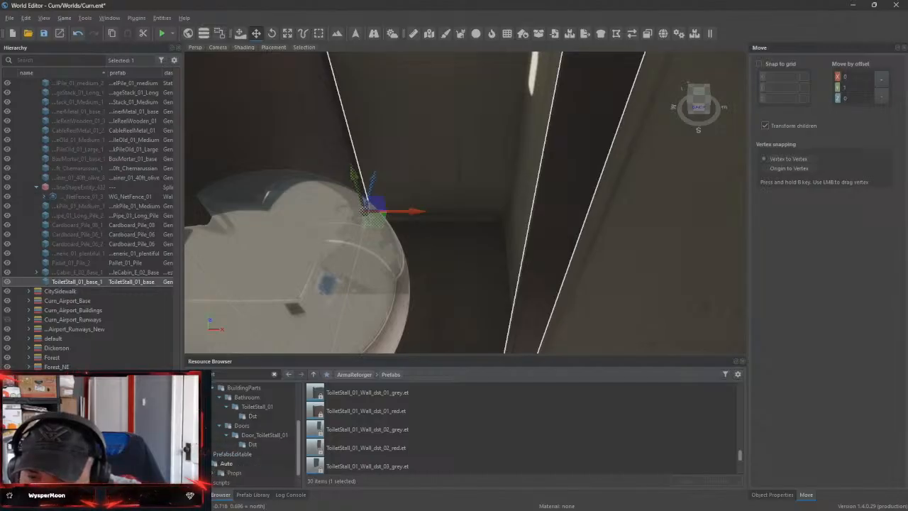
Find the Toilet_01 model in the Furniture assets and place Toilet_01.xob on the cabin floor beside the toilet stall
scroll(231, 407, up, 2)
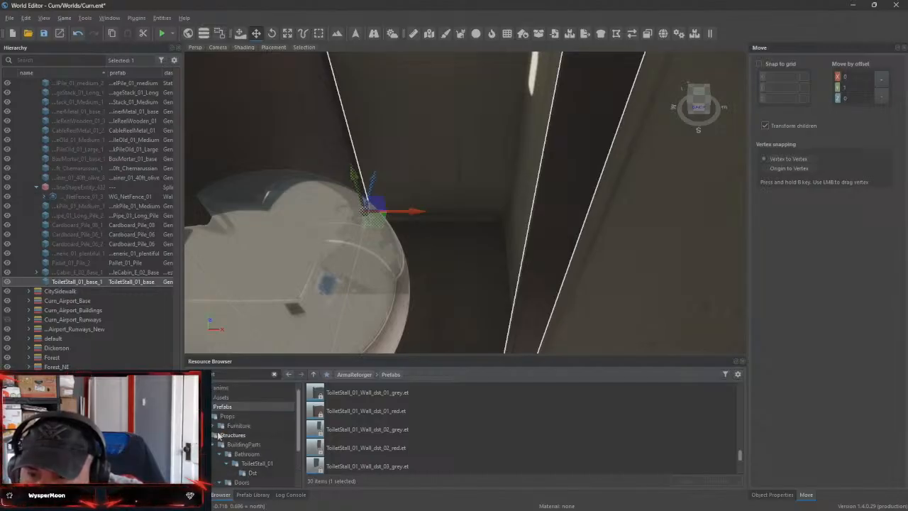
click(217, 425)
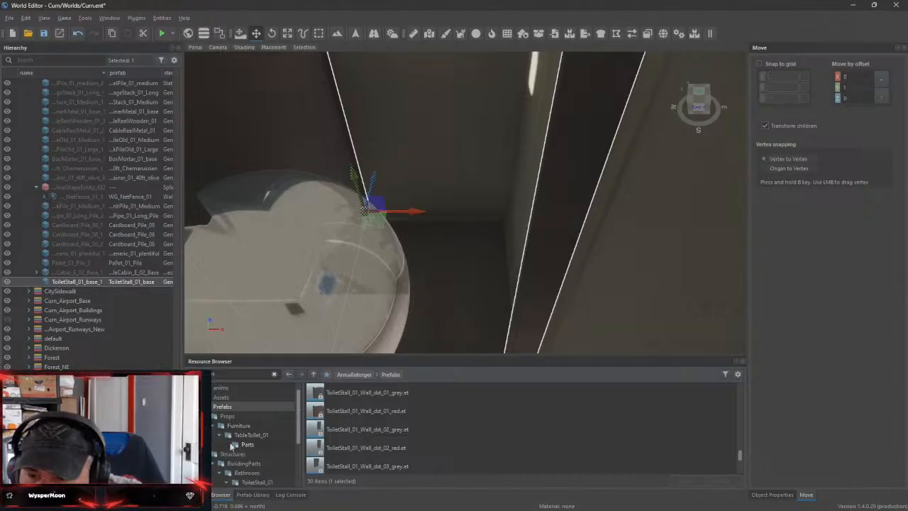
click(244, 445)
click(245, 437)
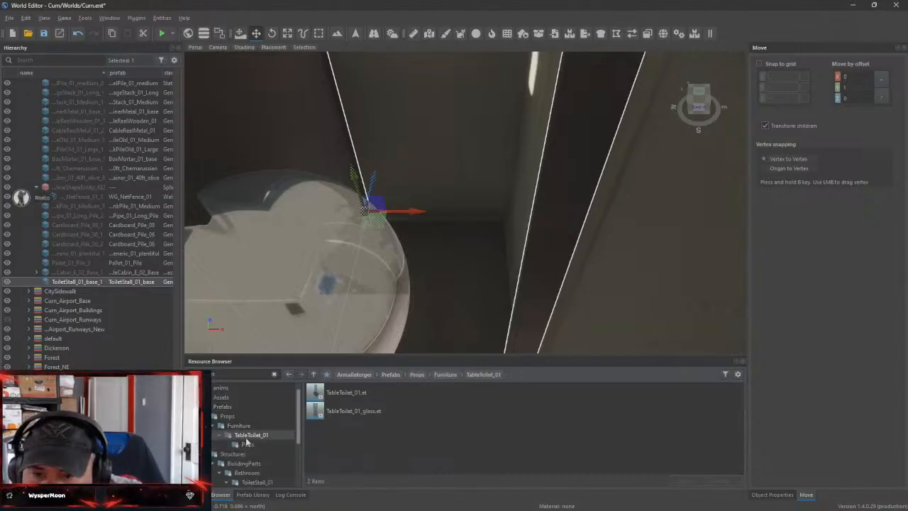
click(215, 425)
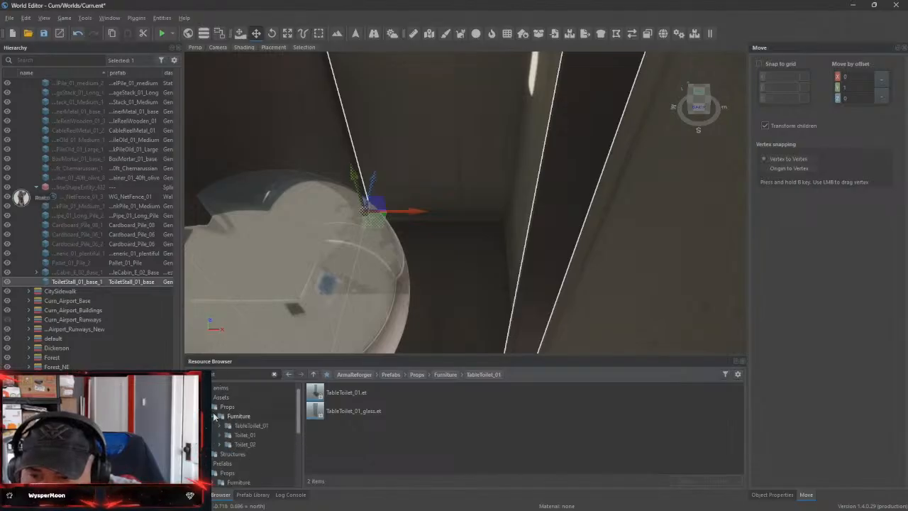
click(245, 434)
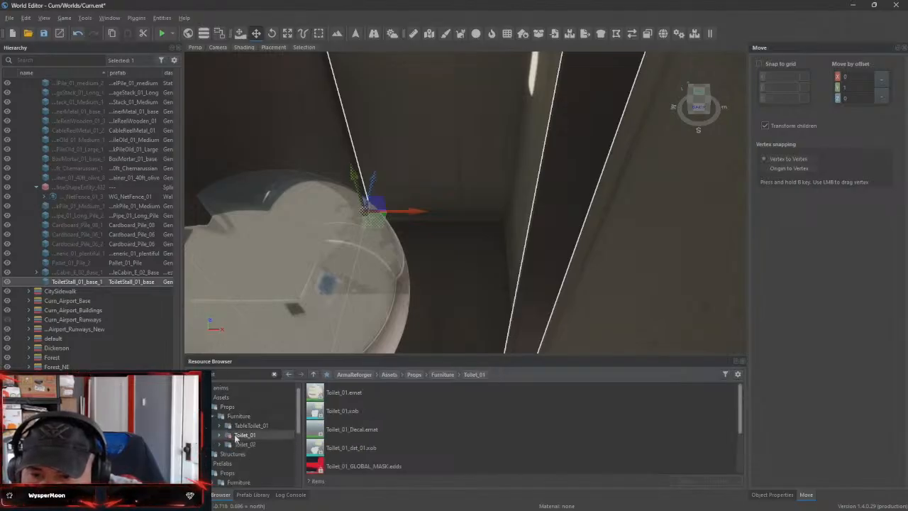
click(219, 425)
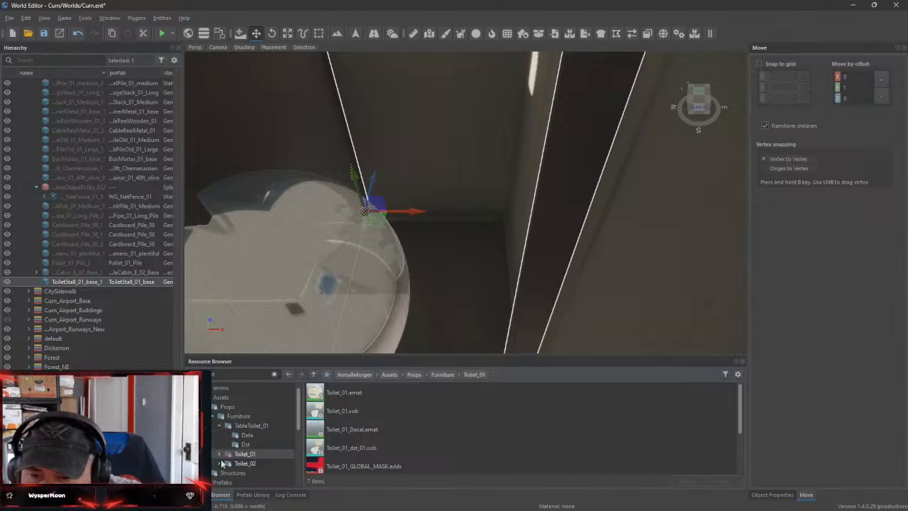
scroll(229, 447, down, 2)
scroll(246, 425, up, 1)
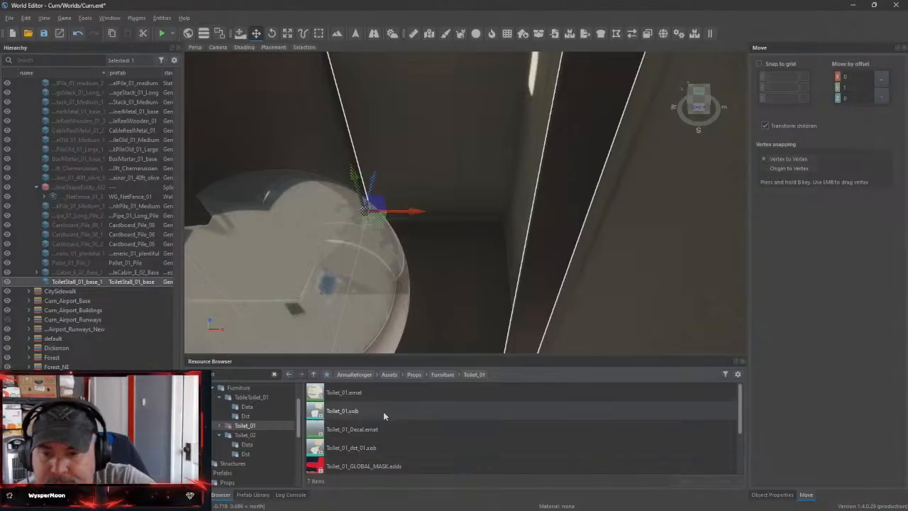
click(342, 414)
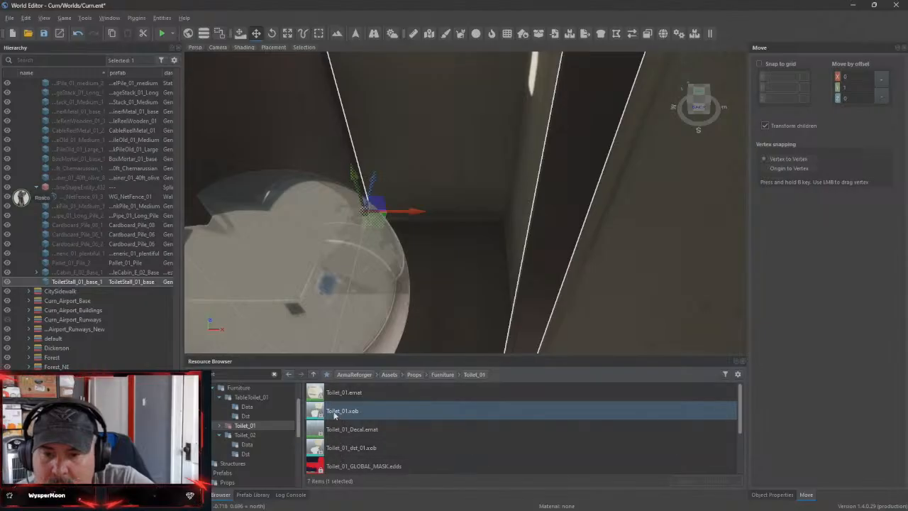
drag(334, 415, 445, 257)
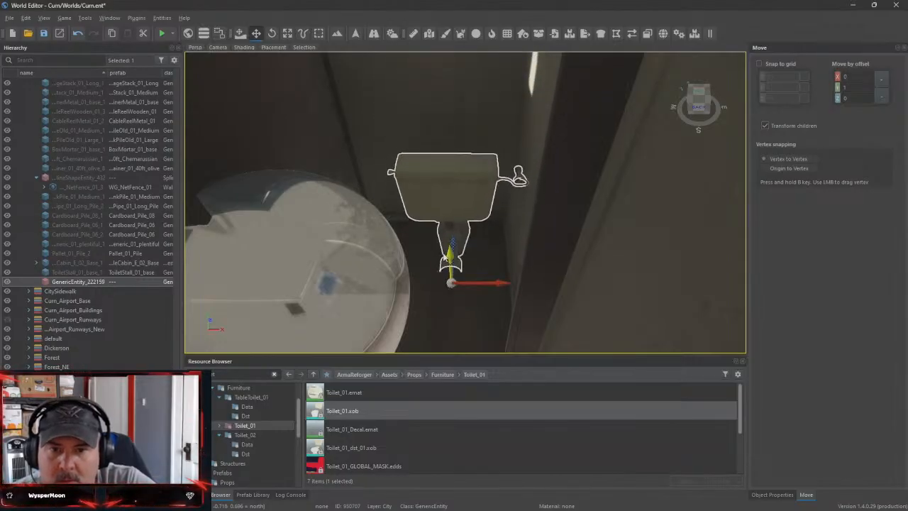
Rotate the toilet about its vertical axis and shift it sideways and back towards the cabin's rear wall
key(e)
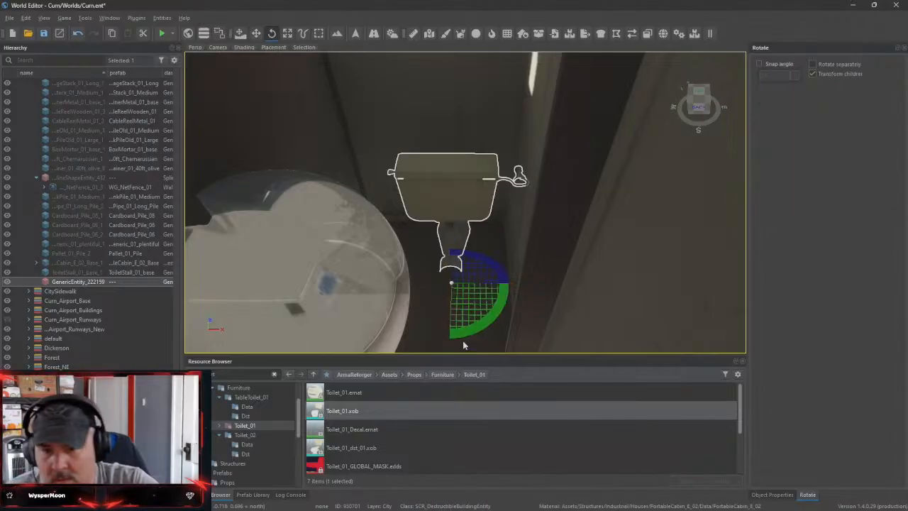
drag(463, 346, 433, 234)
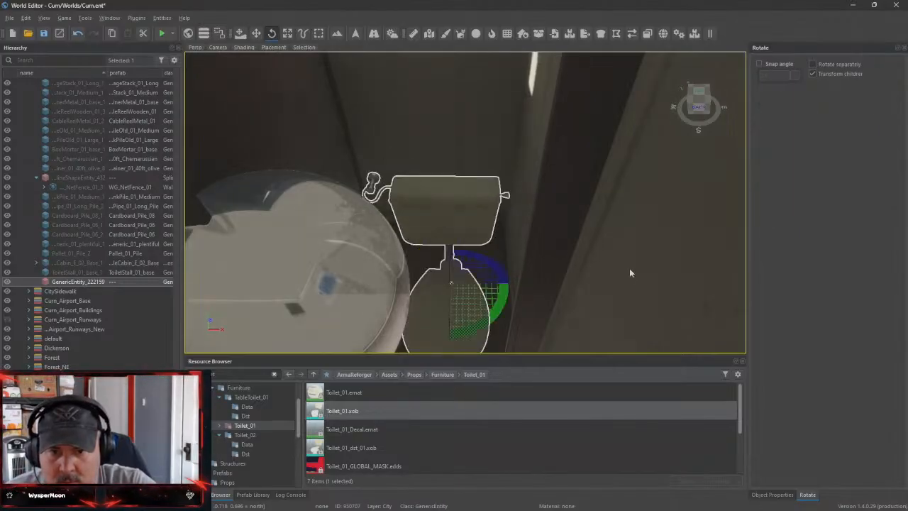
key(w)
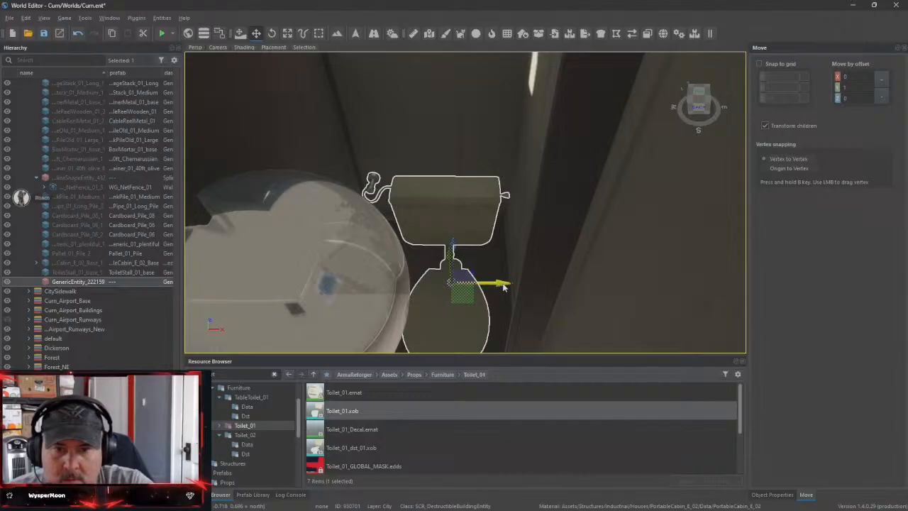
mouse_move(504, 286)
mouse_down()
mouse_move(476, 284)
mouse_move(498, 283)
mouse_up()
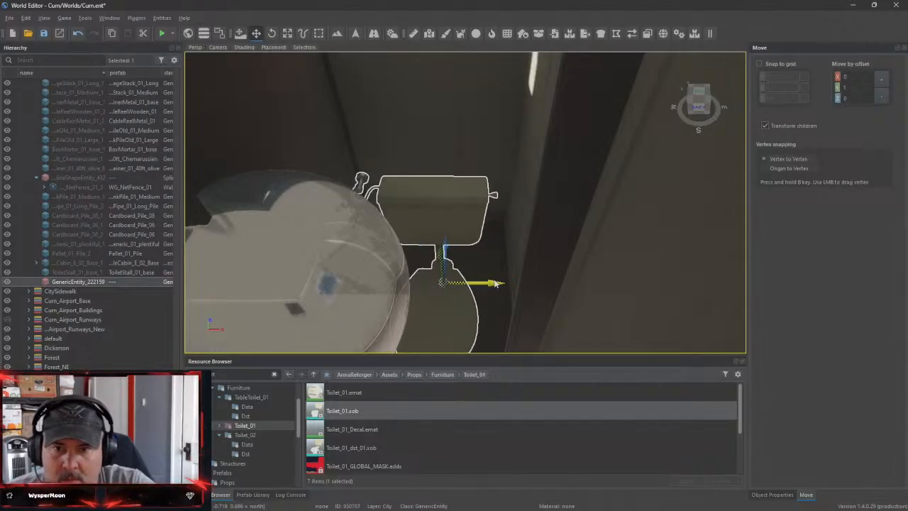
drag(446, 248, 460, 194)
right_drag(461, 196, 435, 139)
Search the resources for sinks and open the Sink_01 folder in the Furniture assets
key(a)
key(w)
key(s)
key(w)
key(s)
right_drag(391, 287, 391, 307)
key(a)
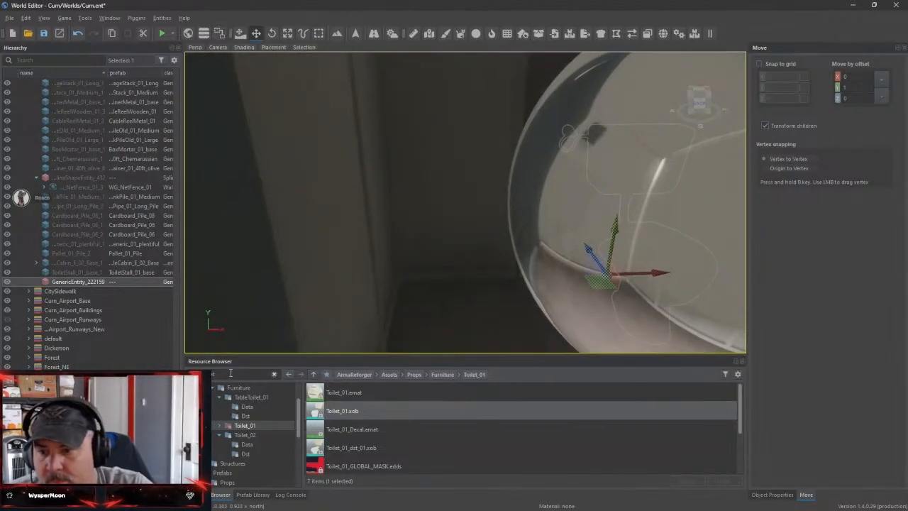
click(230, 374)
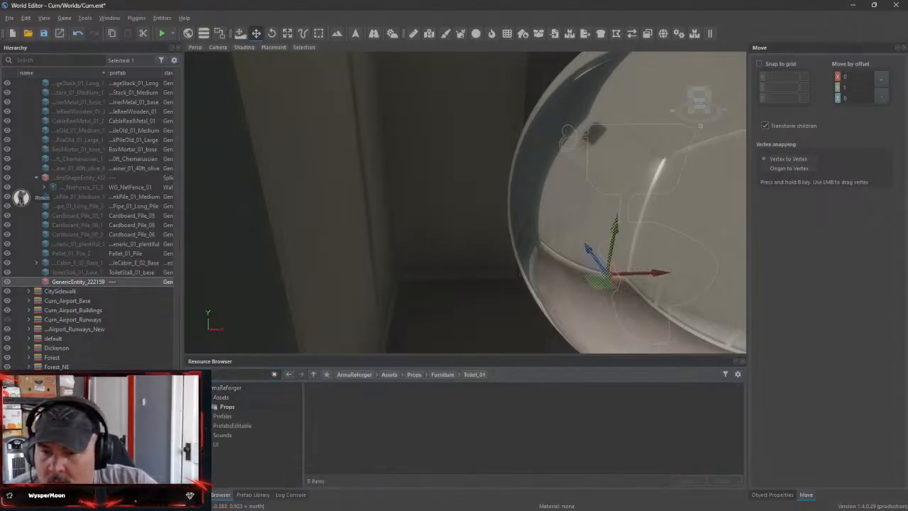
click(213, 426)
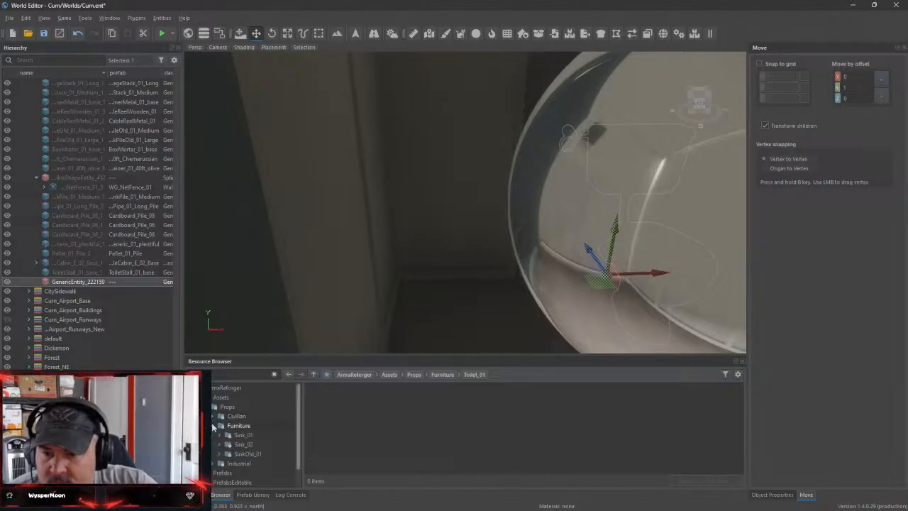
click(241, 435)
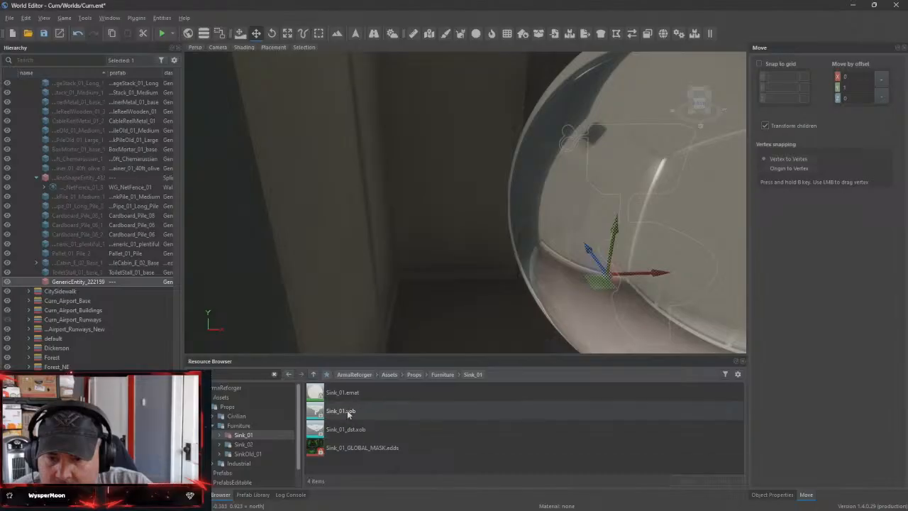
Place Sink_01_dst.xob in the free end of the cabin and rotate it about its vertical axis
drag(346, 429, 401, 383)
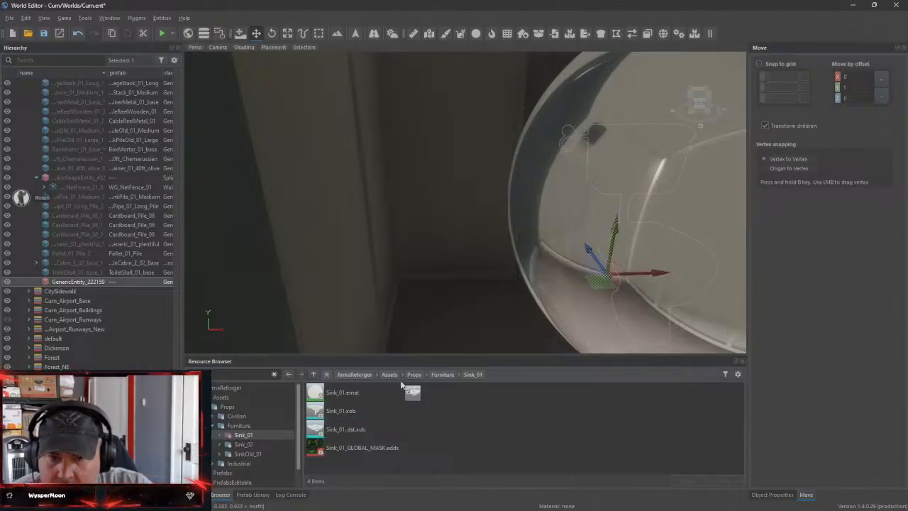
drag(458, 266, 457, 264)
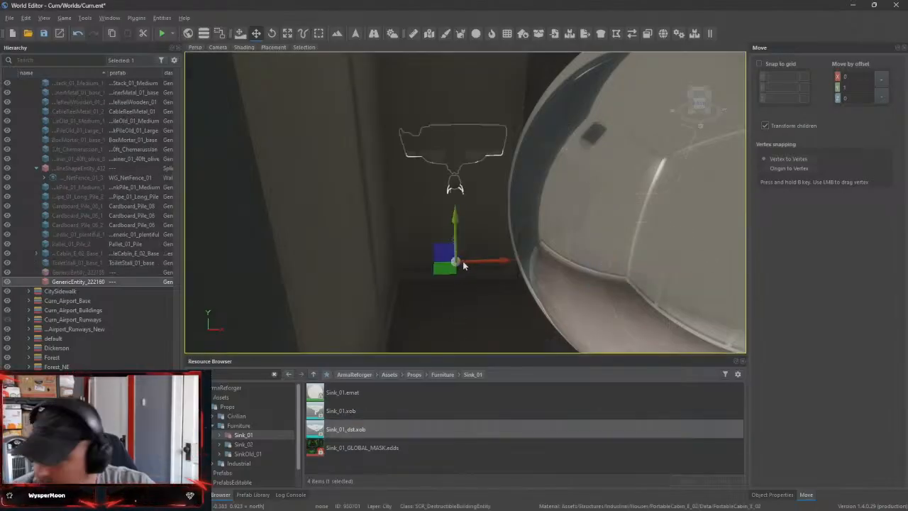
key(e)
drag(432, 285, 508, 260)
key(w)
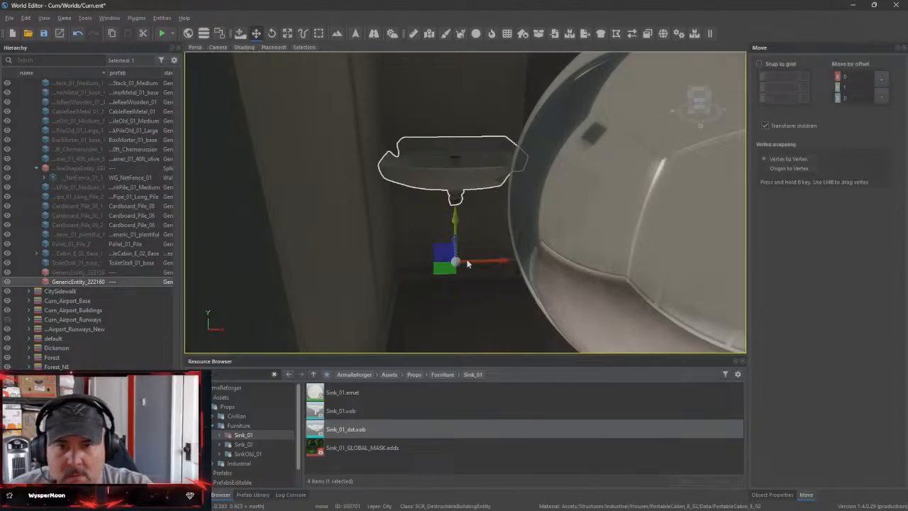
right_drag(466, 248, 358, 345)
key(w)
key(d)
key(a)
key(d)
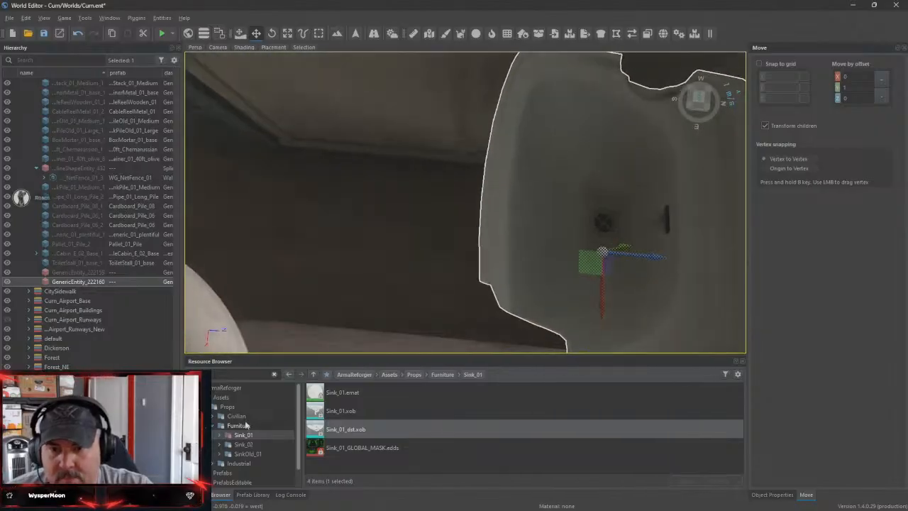
Place the intact Sink_01.xob in the cabin and delete the Sink_01_dst sink
click(346, 412)
drag(346, 412, 338, 278)
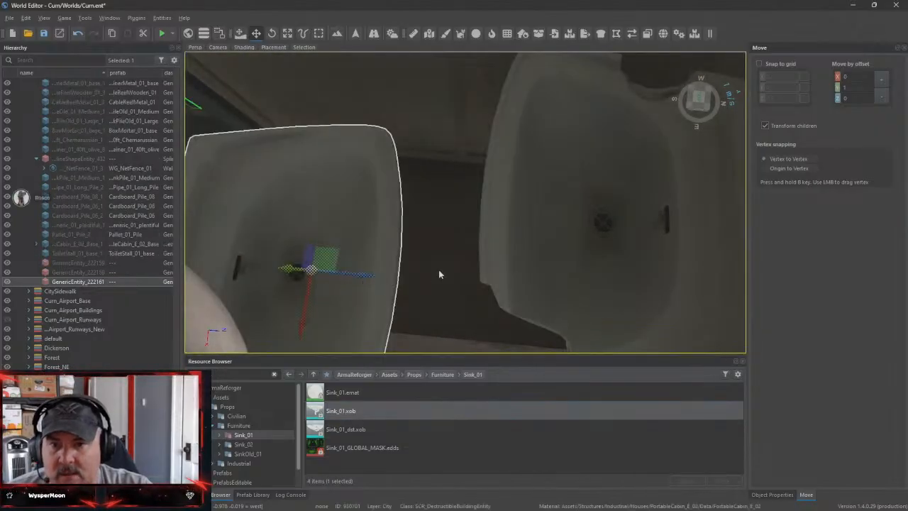
click(580, 253)
key(Delete)
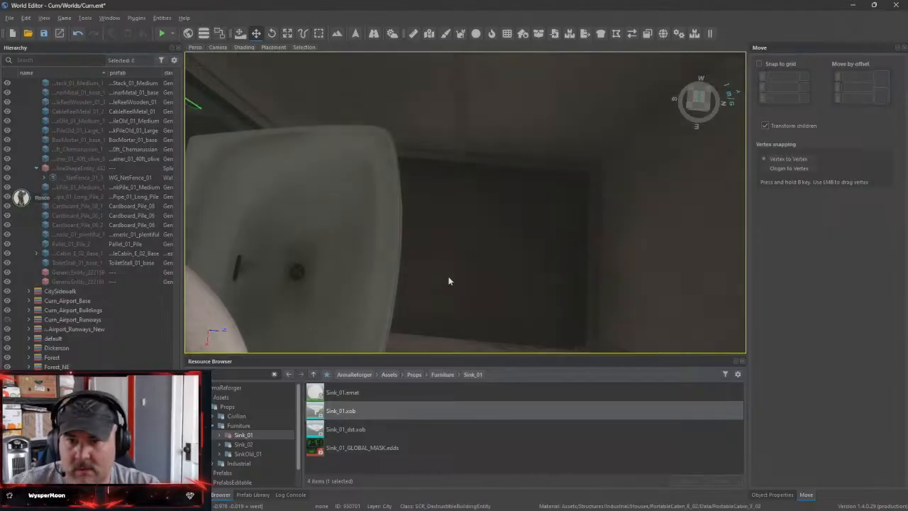
Turn the new sink about its vertical axis and move it across the cabin into the free end
click(352, 273)
drag(353, 275, 494, 270)
key(e)
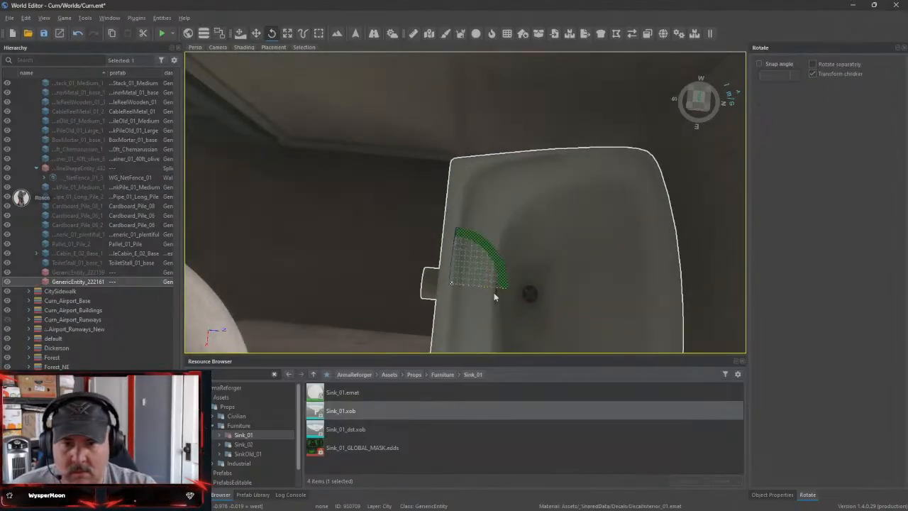
drag(494, 285, 426, 269)
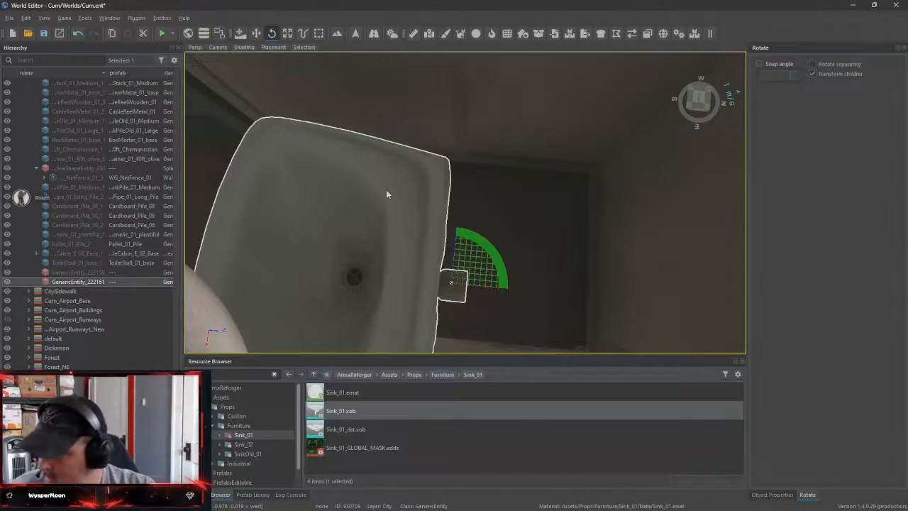
key(w)
drag(496, 290, 638, 286)
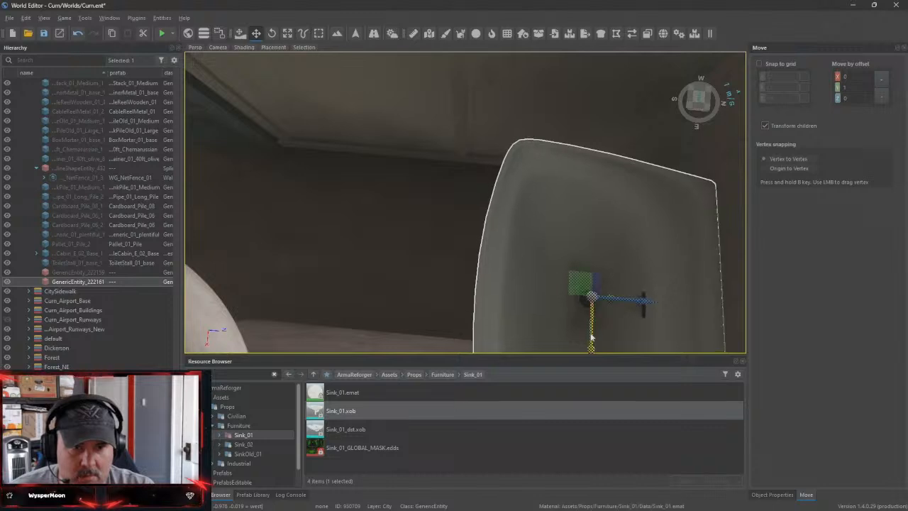
drag(591, 338, 599, 285)
right_drag(599, 285, 356, 178)
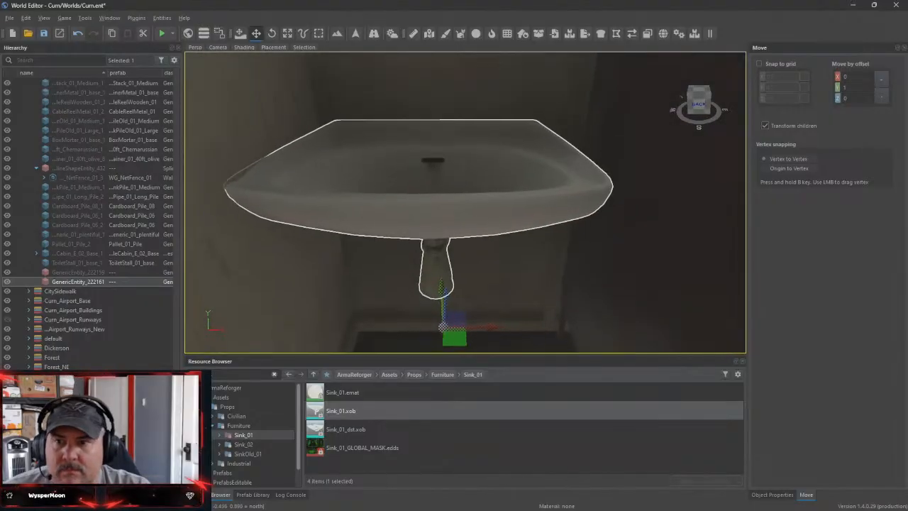
Fine-tune the sink's position inside the cabin and save the world
right_drag(482, 234, 483, 261)
drag(494, 300, 502, 301)
right_drag(502, 300, 563, 275)
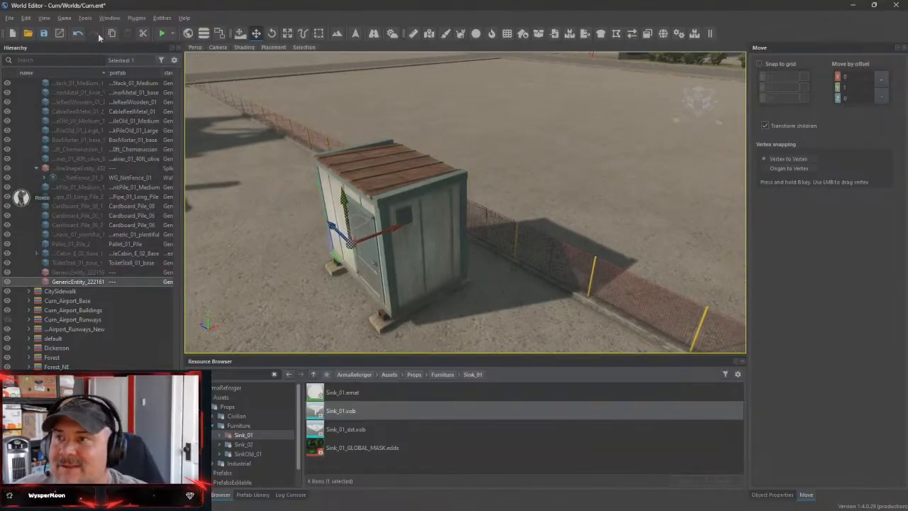
right_drag(510, 277, 364, 254)
right_drag(412, 120, 659, 132)
mouse_move(466, 202)
right_down()
mouse_move(308, 204)
mouse_move(376, 273)
mouse_move(486, 192)
mouse_move(546, 195)
mouse_move(472, 227)
mouse_move(573, 261)
right_up()
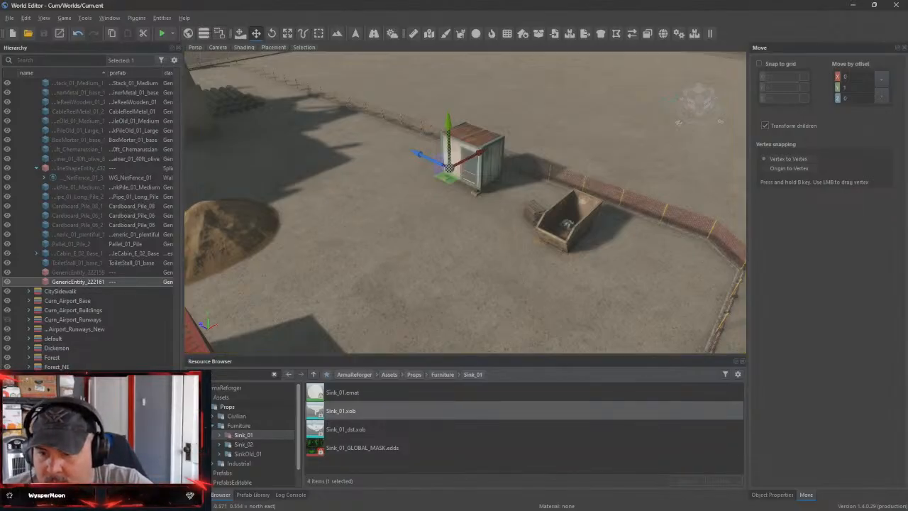
Clear the Sink_01 resource search and look through the subfolders of the ArmaReforger Prefabs folder
click(273, 374)
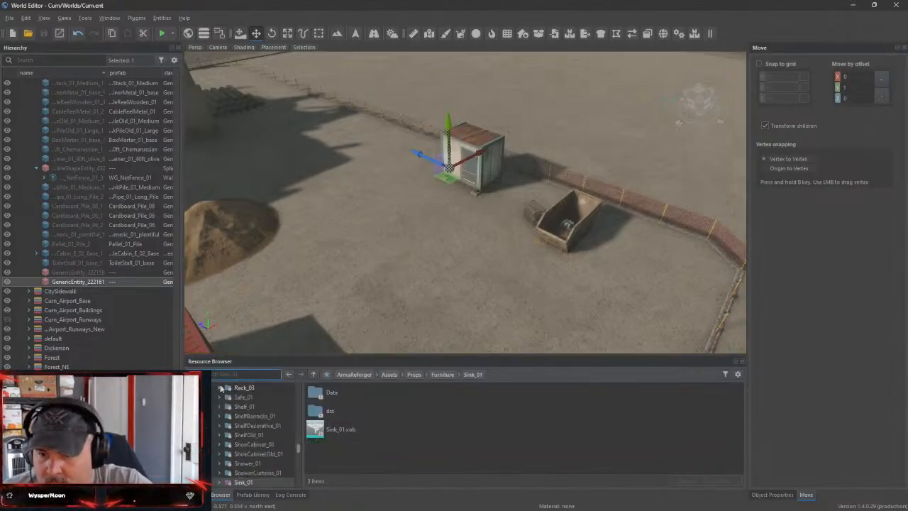
drag(300, 451, 302, 387)
click(199, 416)
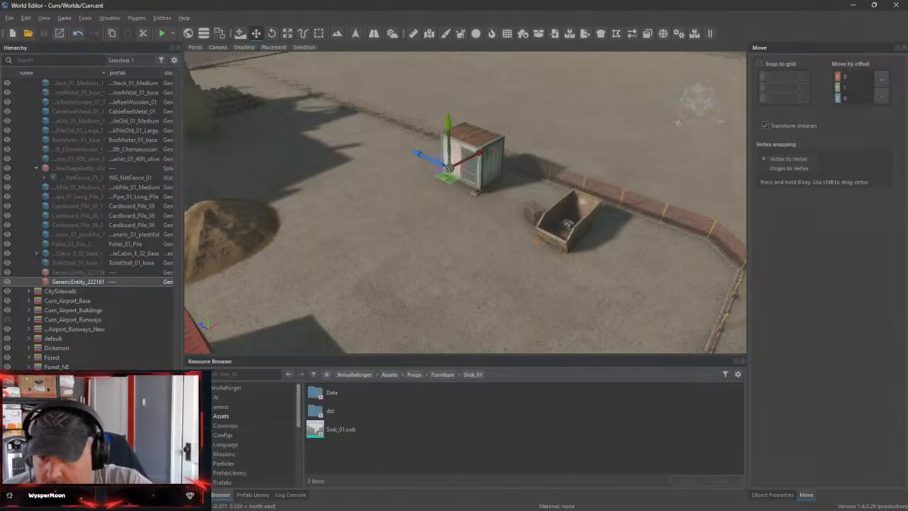
scroll(203, 444, down, 1)
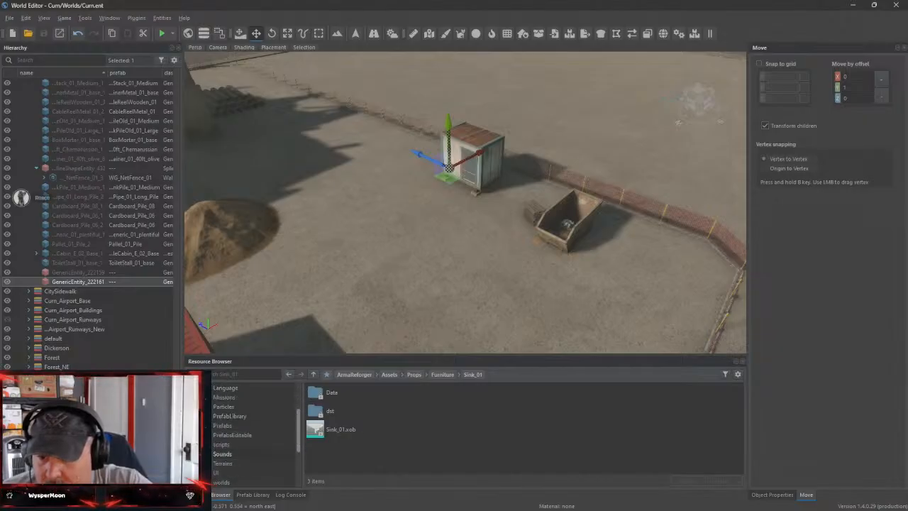
scroll(202, 444, down, 1)
click(198, 425)
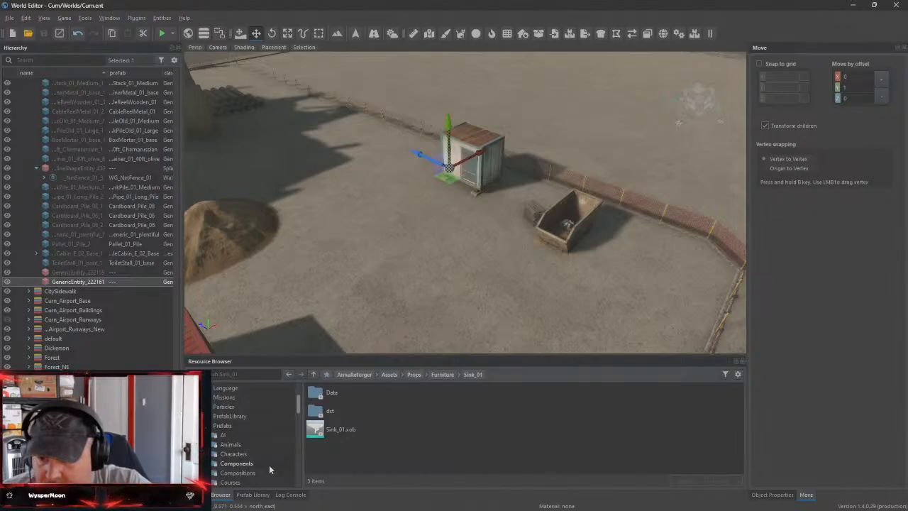
scroll(269, 465, down, 5)
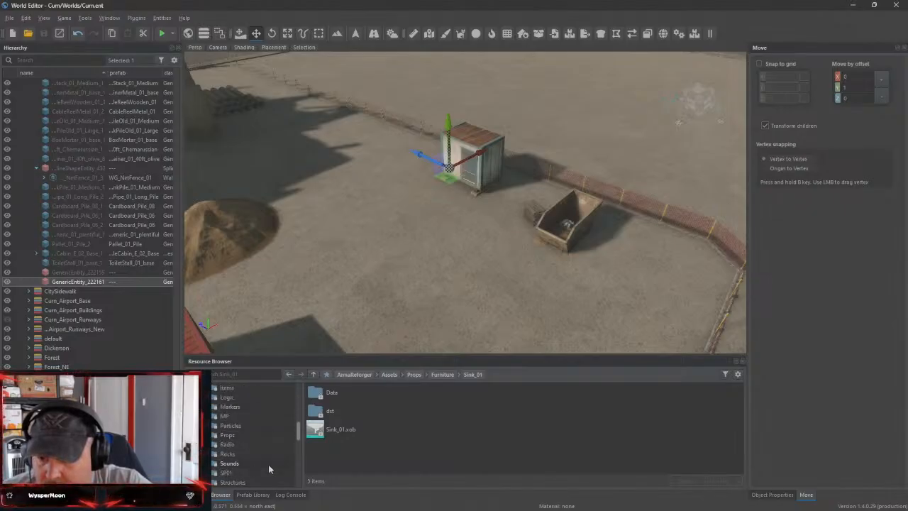
scroll(268, 464, down, 4)
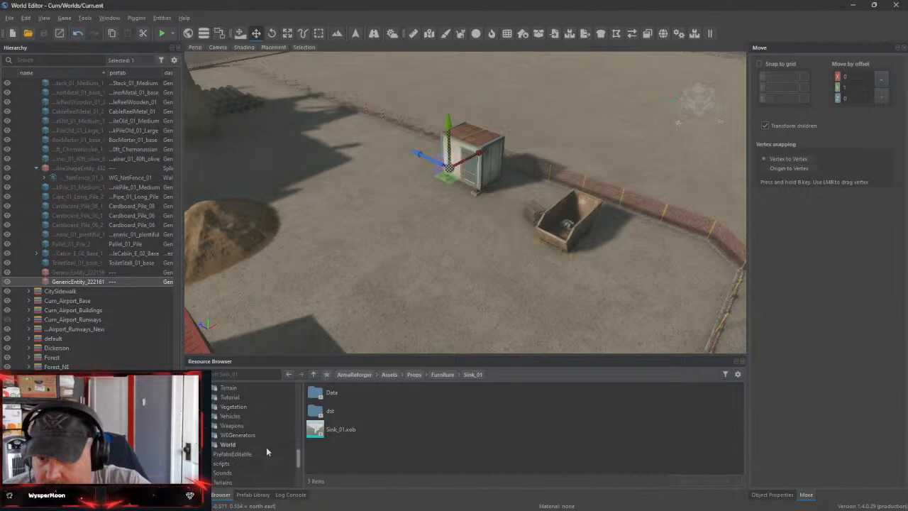
Bring the camera down to ground level beside the cabin, play-test the Curn world and return to the editor
right_drag(397, 241, 360, 263)
key(w)
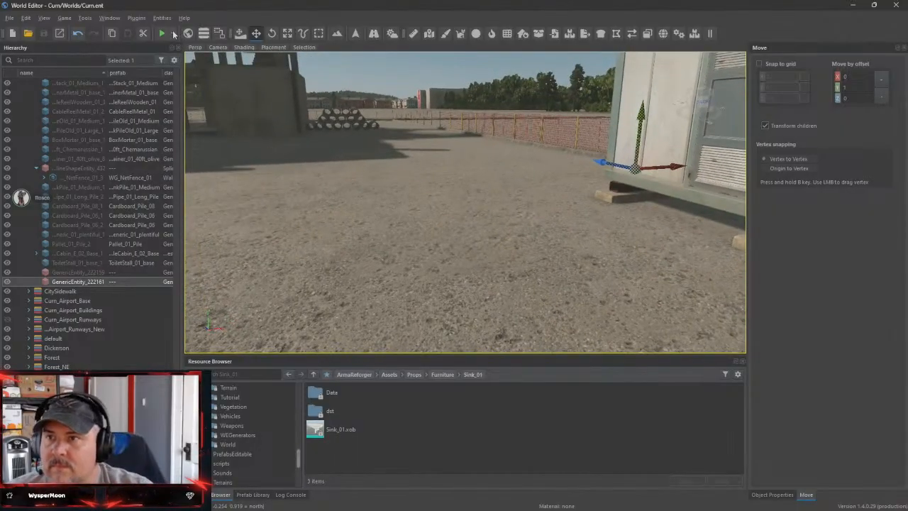
click(173, 34)
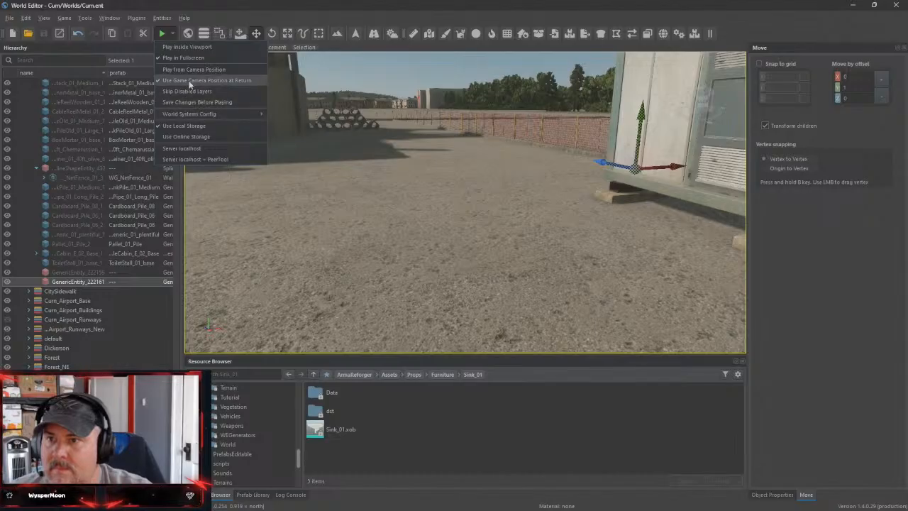
click(163, 34)
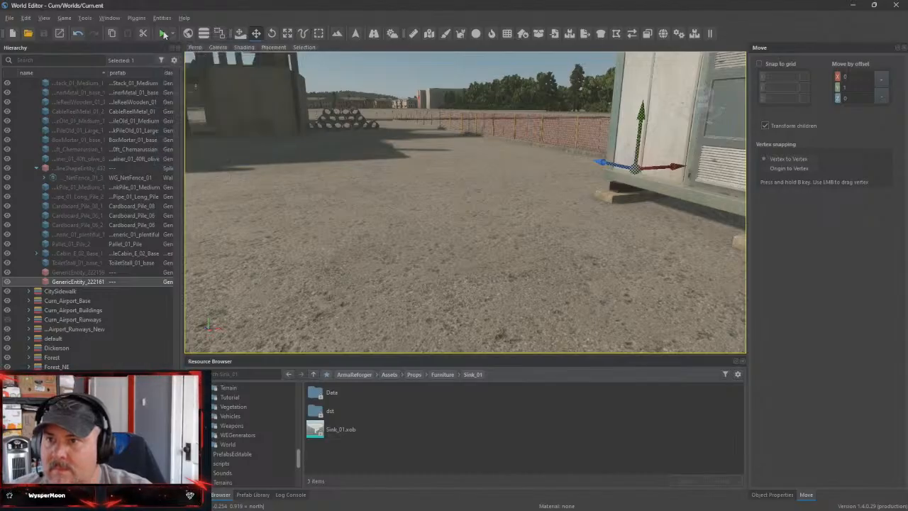
click(163, 34)
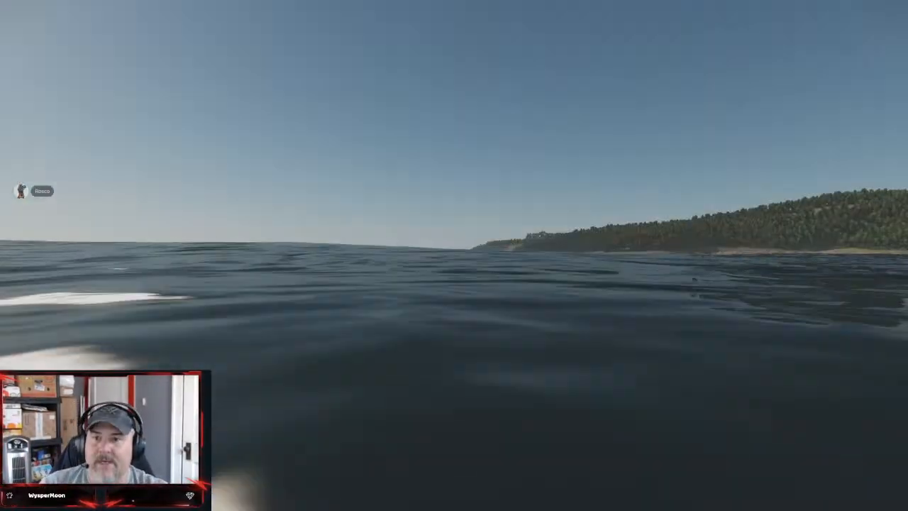
key(Escape)
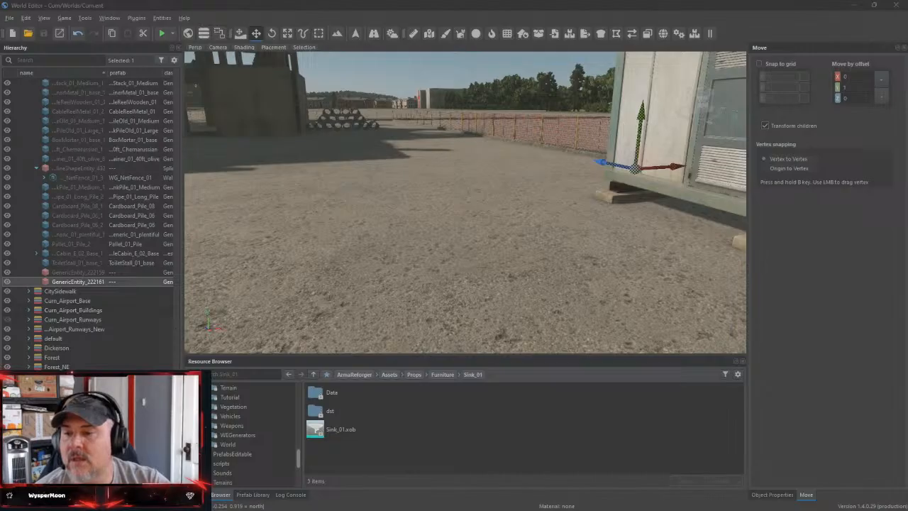
Return the hierarchy to the Curn root and widen it so the class column is fully readable
scroll(21, 197, down, 5)
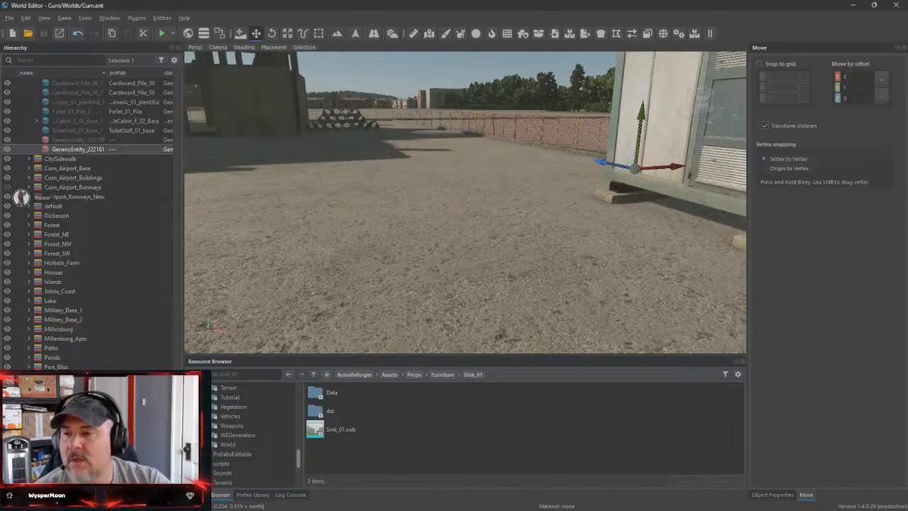
drag(177, 429, 176, 86)
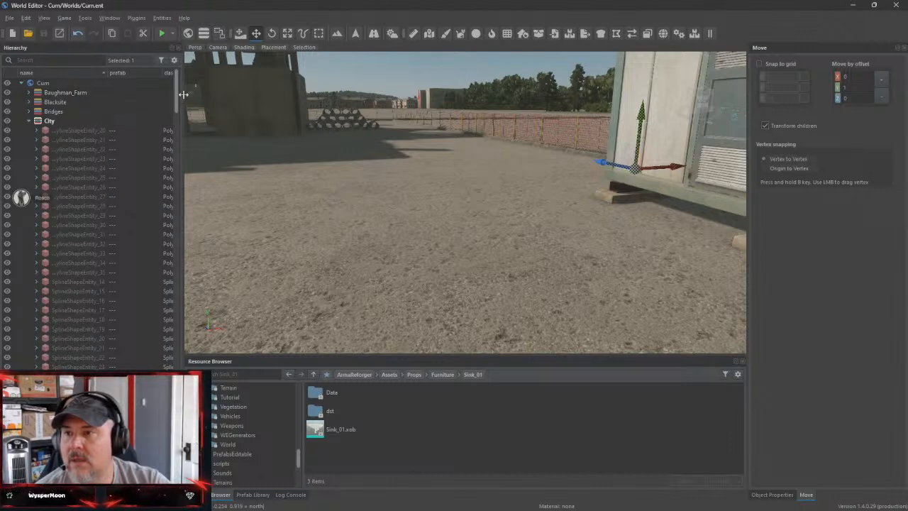
drag(183, 95, 222, 95)
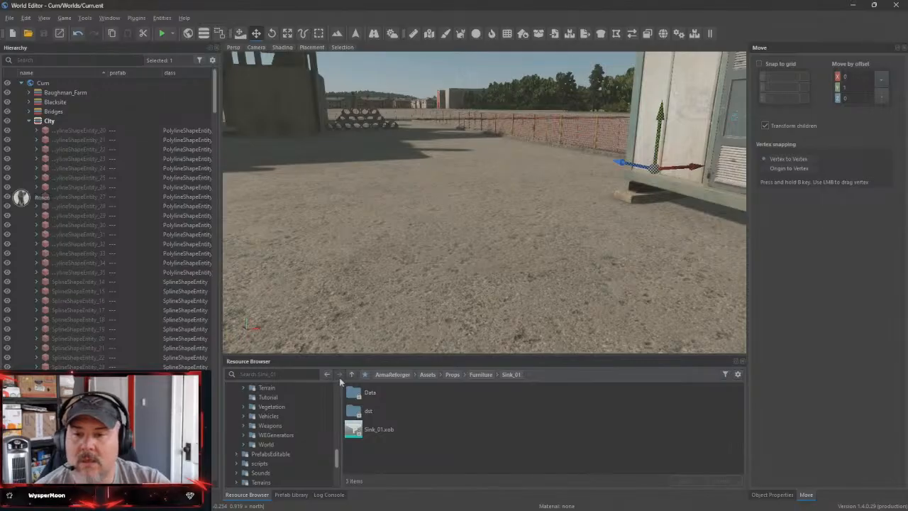
Examine the spawn point prefabs in the Prefabs/MP/Spawning folder
drag(339, 465, 345, 383)
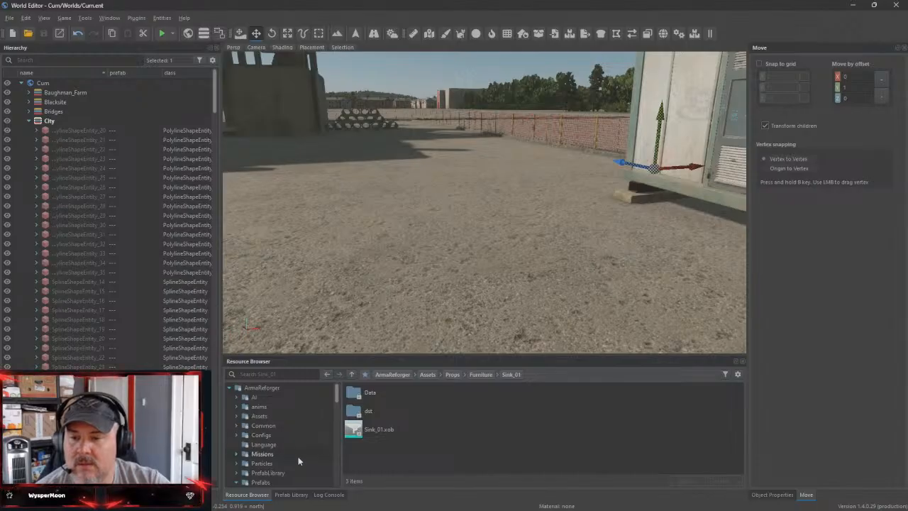
scroll(298, 456, down, 4)
scroll(303, 456, down, 2)
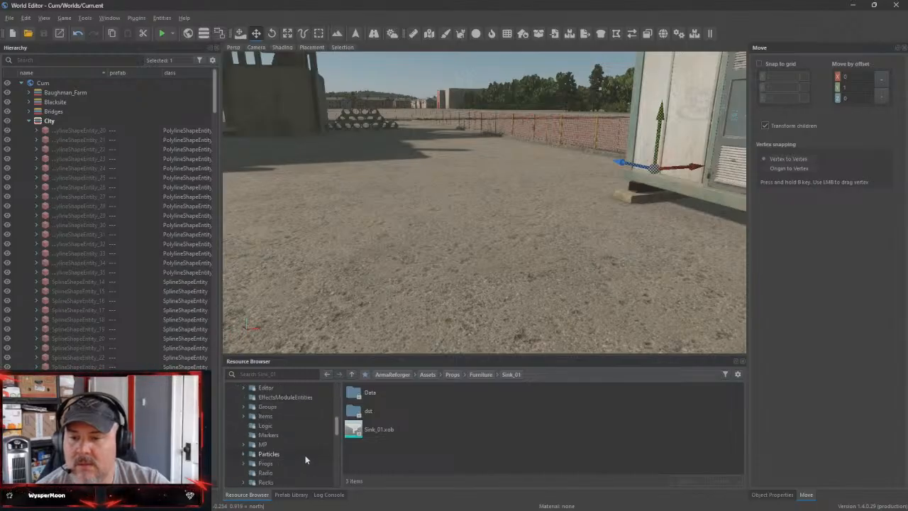
click(296, 442)
scroll(413, 432, down, 1)
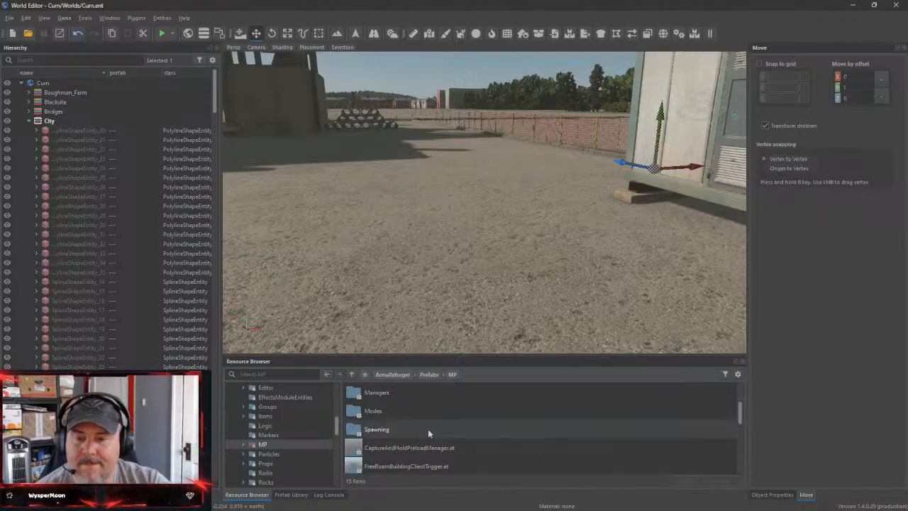
click(390, 432)
double_click(390, 431)
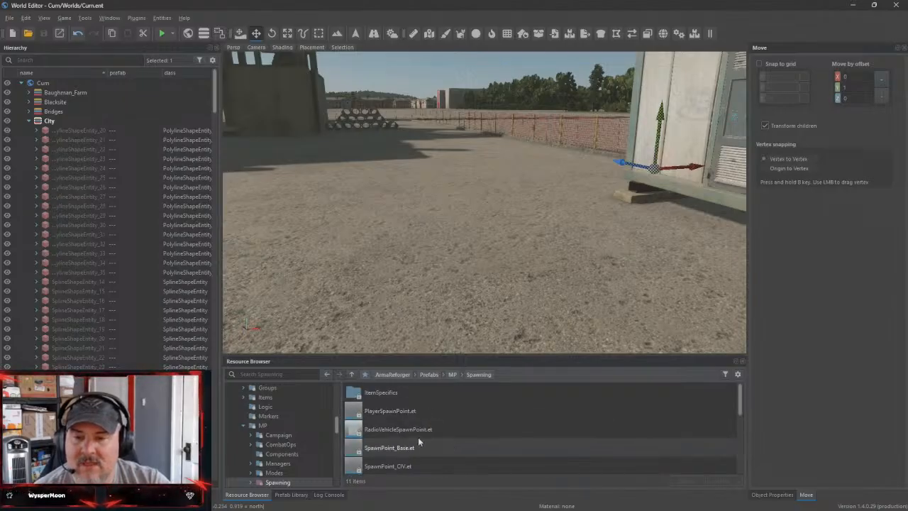
Examine the contents of the Prefabs/MP/Managers folder and the PrefabLibrary folder
click(351, 375)
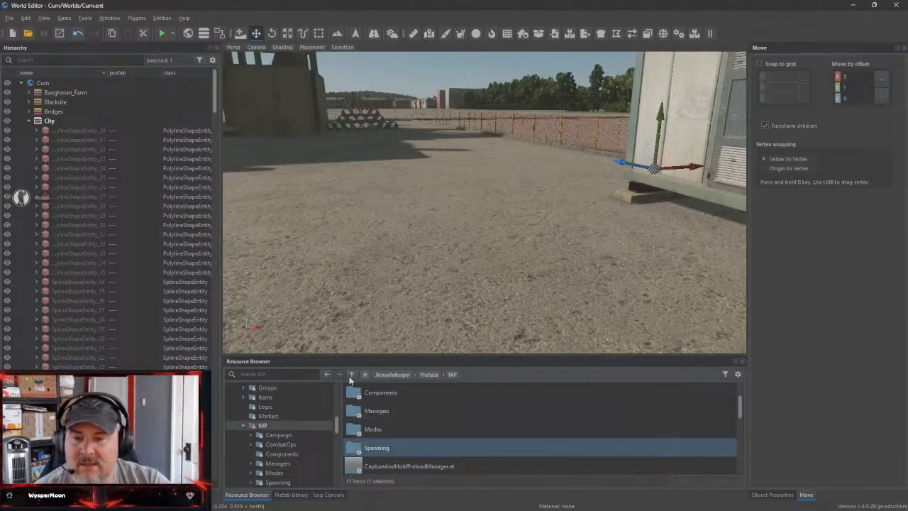
click(290, 463)
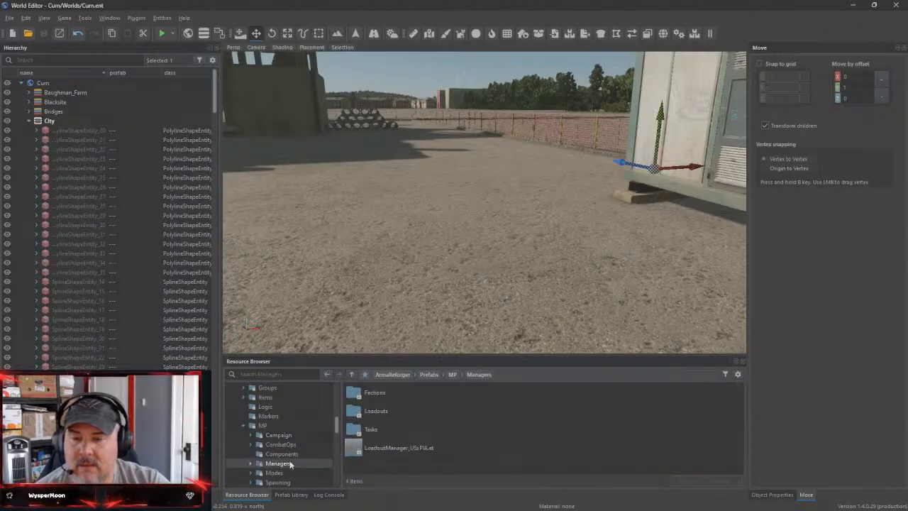
scroll(285, 413, up, 10)
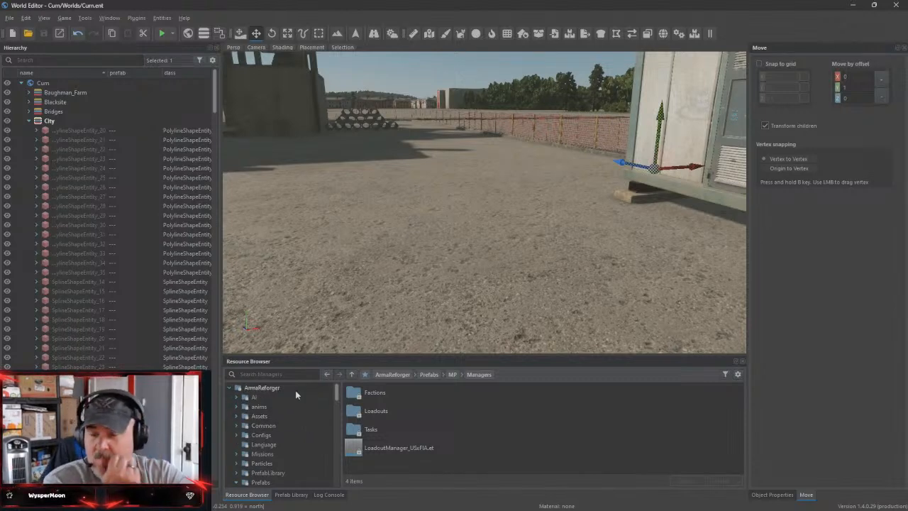
scroll(312, 415, down, 2)
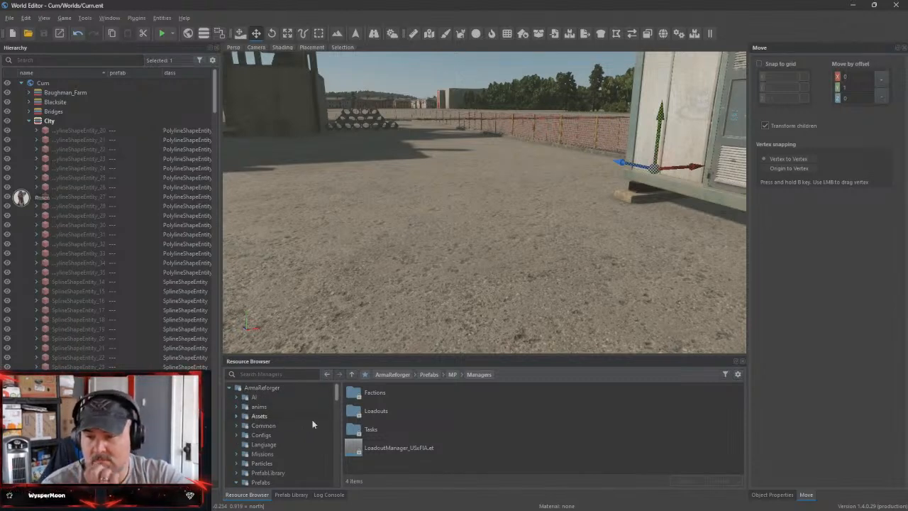
click(298, 444)
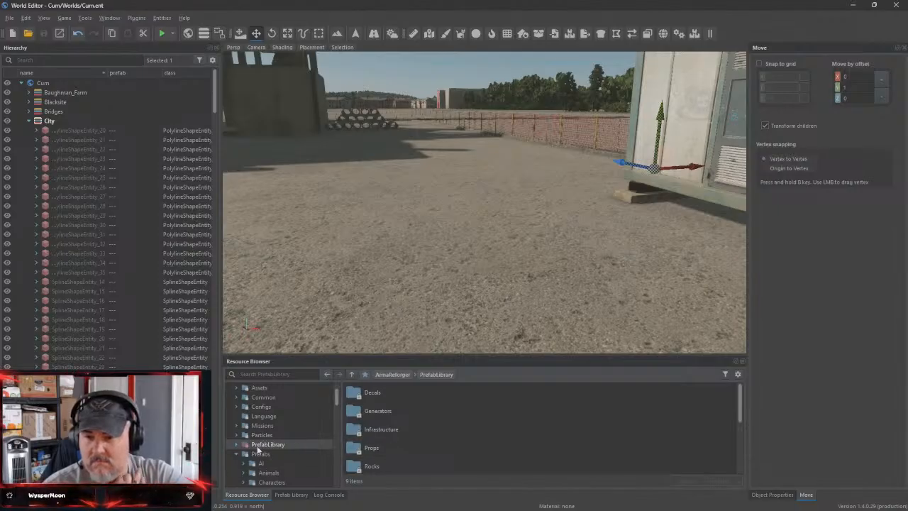
scroll(294, 440, up, 2)
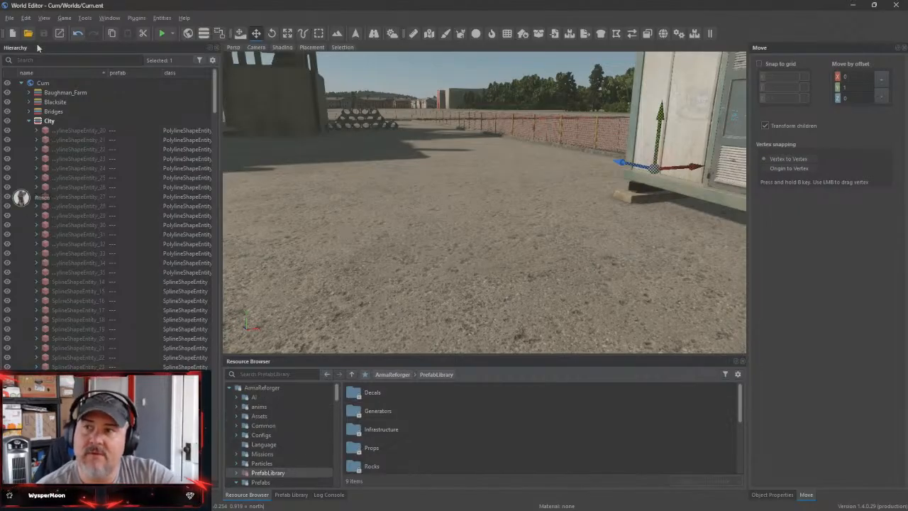
Load the Conflict_Curn.ent world and collapse its Conflict_Curn branch in the hierarchy
click(9, 18)
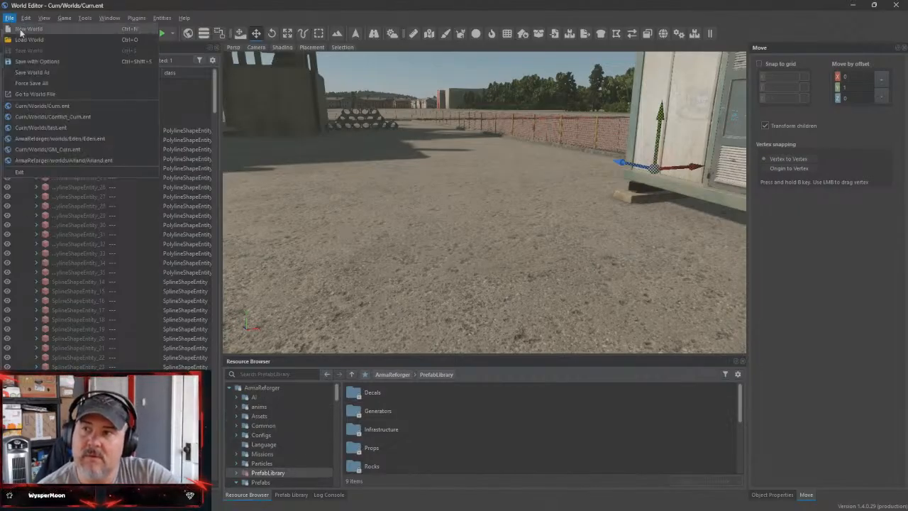
click(36, 40)
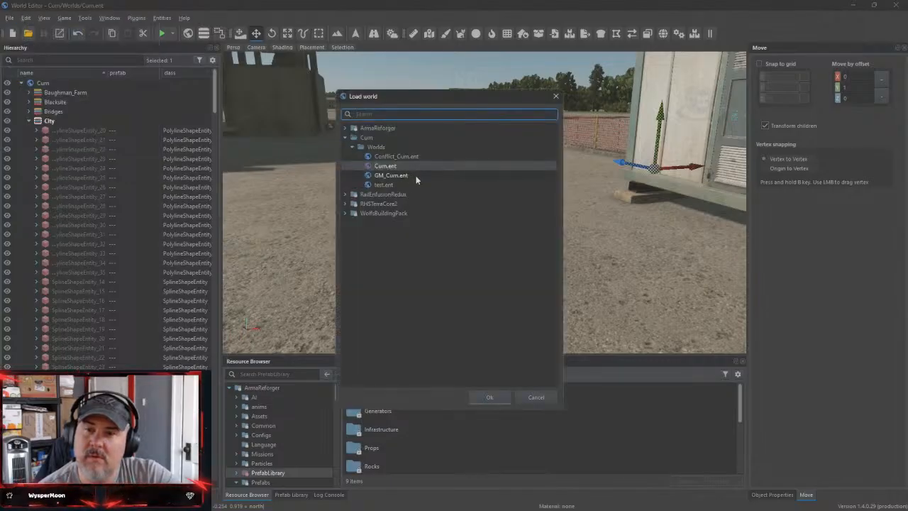
click(415, 156)
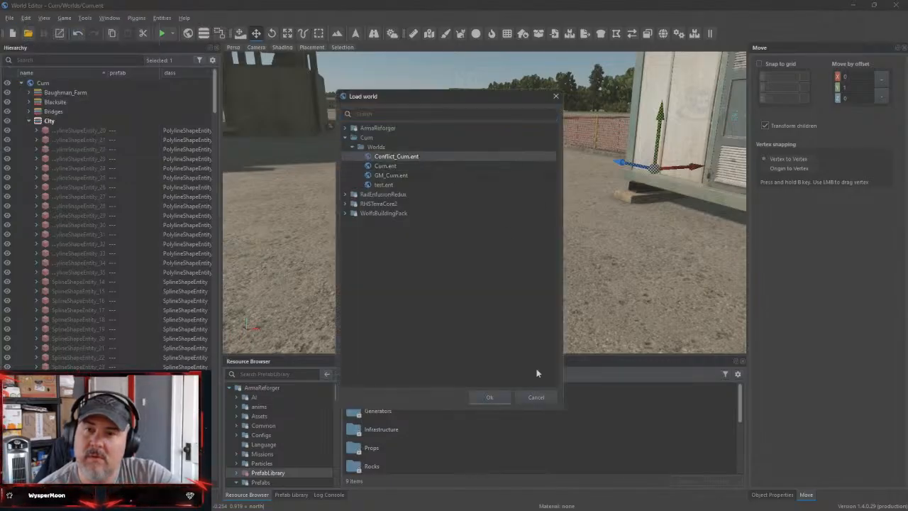
click(497, 397)
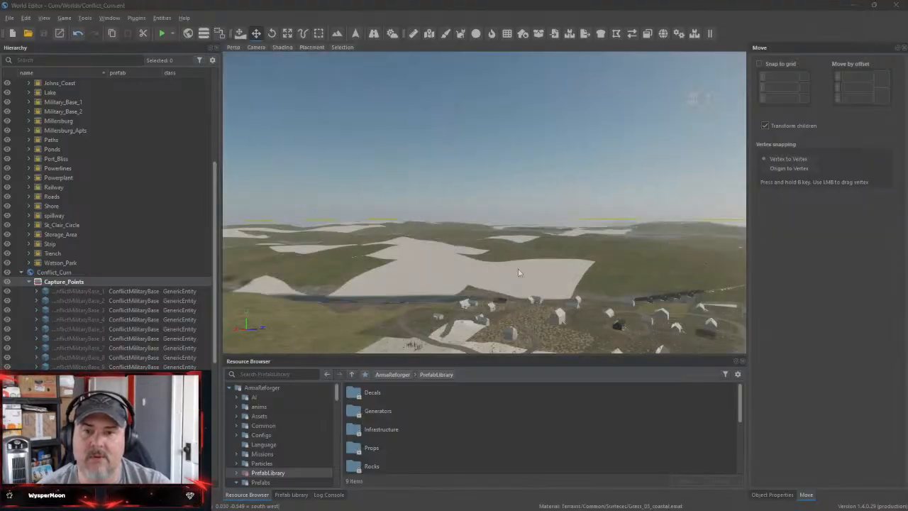
click(20, 272)
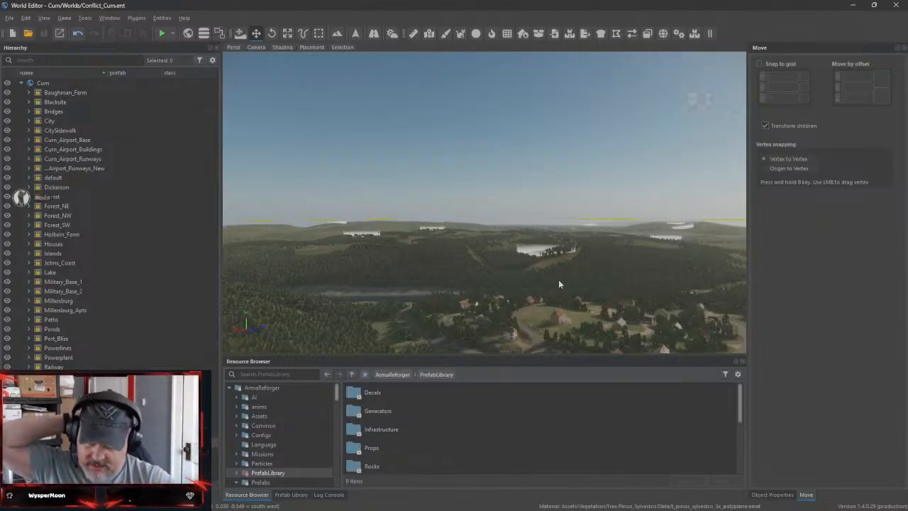
Fly the camera to the fenced building site beside the cabin and start playing the Conflict_Curn world
mouse_move(559, 283)
right_down()
mouse_move(489, 266)
mouse_move(418, 315)
mouse_move(420, 325)
mouse_move(482, 202)
mouse_move(425, 287)
mouse_move(393, 292)
mouse_move(339, 322)
mouse_move(308, 315)
mouse_move(233, 343)
mouse_move(244, 330)
mouse_move(319, 338)
mouse_move(451, 329)
mouse_move(638, 355)
mouse_move(699, 283)
mouse_move(729, 219)
right_up()
key(w)
key(w)
key(w)
key(w)
key(a)
key(a)
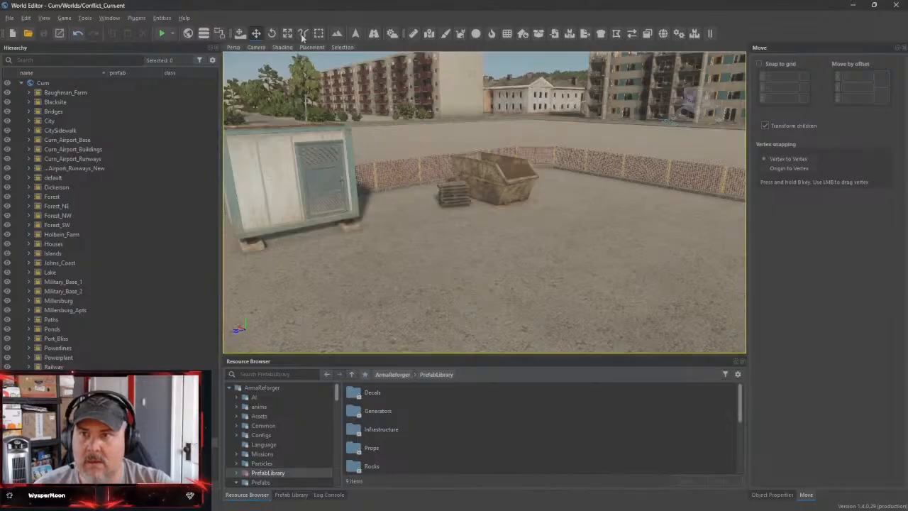
click(173, 34)
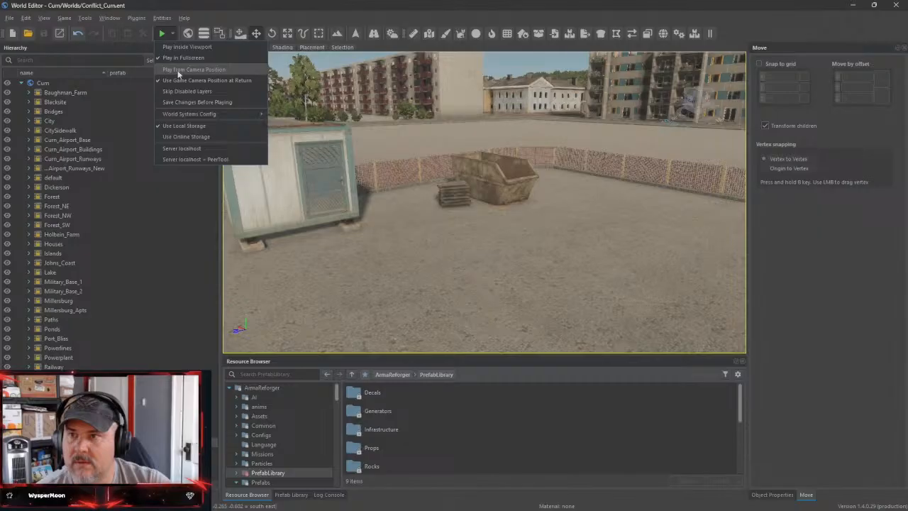
click(161, 36)
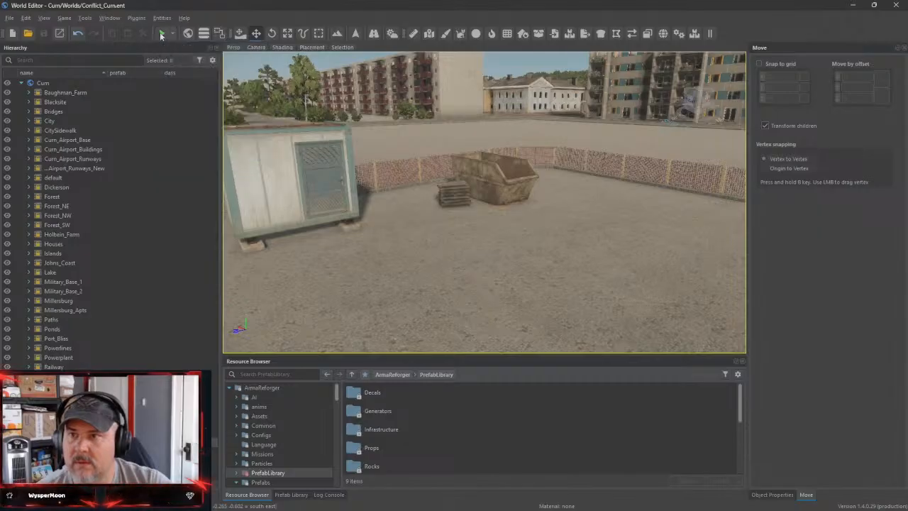
click(161, 36)
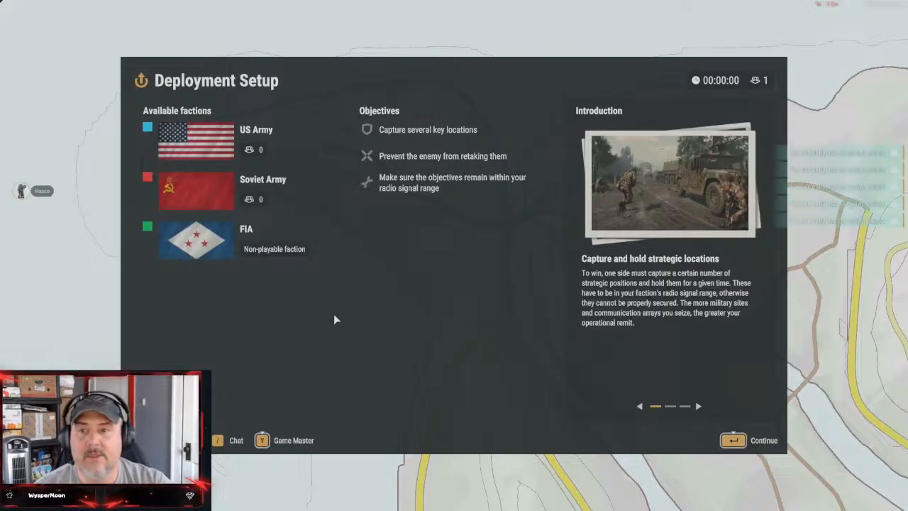
Continue past the deployment introduction and join the Atlas Red 1 group of the US Army faction
click(732, 440)
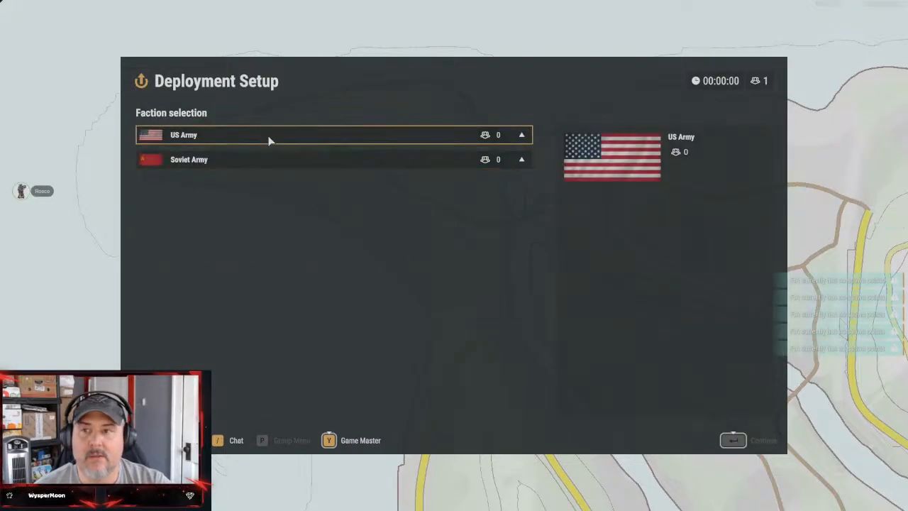
click(265, 137)
click(257, 156)
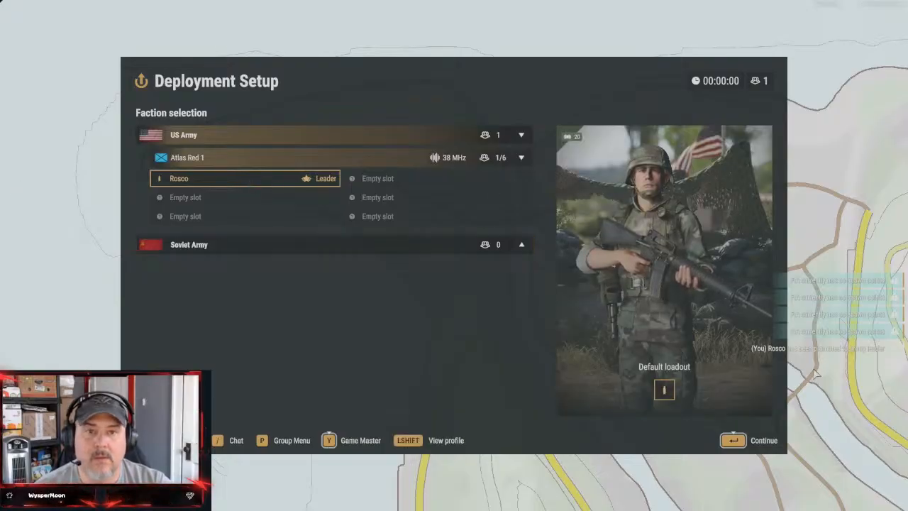
Continue to the deployment map, look over the island's bases and deploy at MOB Utah with the default loadout
click(734, 440)
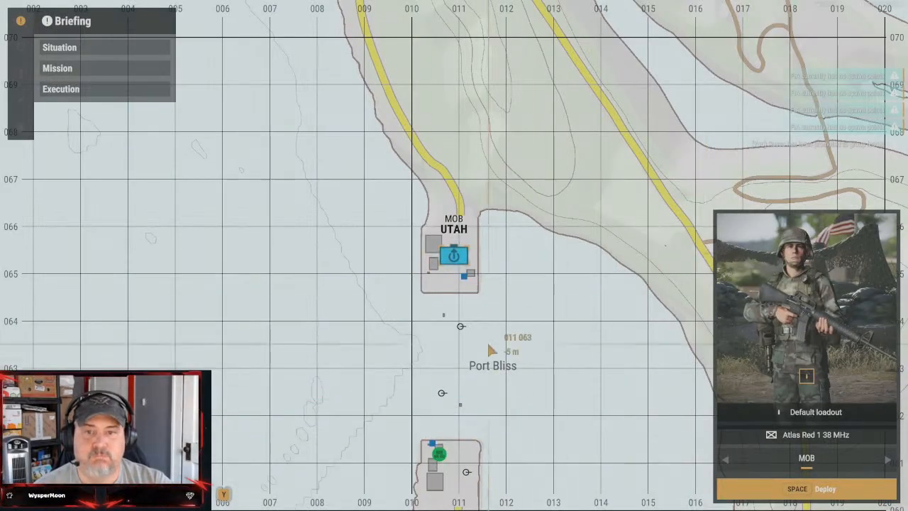
scroll(543, 394, down, 6)
right_drag(600, 389, 371, 173)
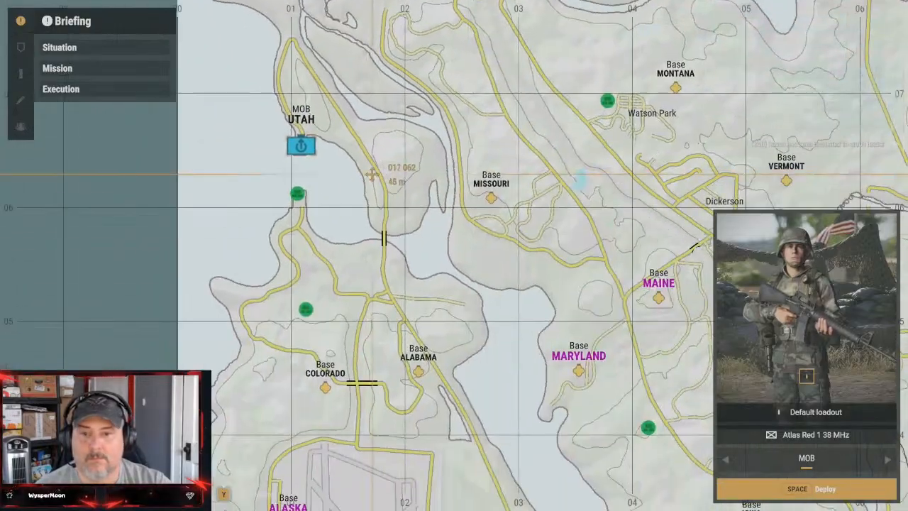
right_drag(551, 330, 466, 114)
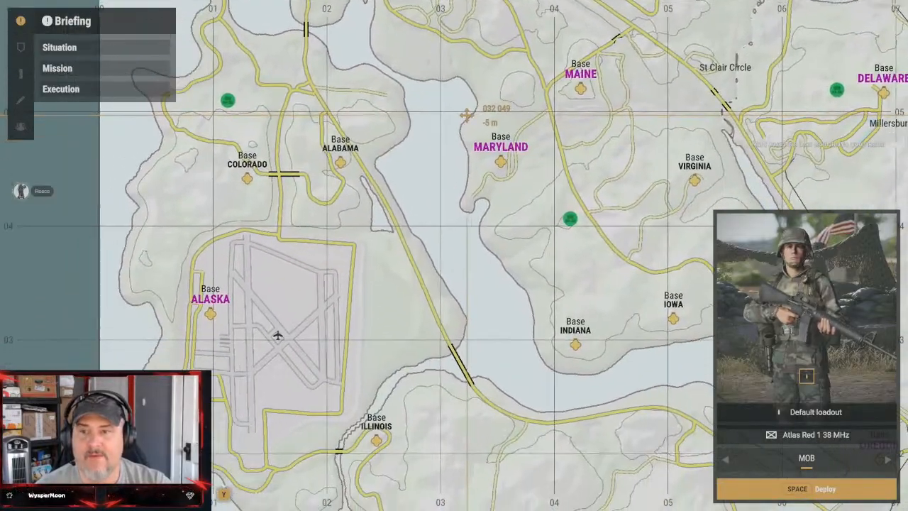
right_drag(416, 318, 468, 360)
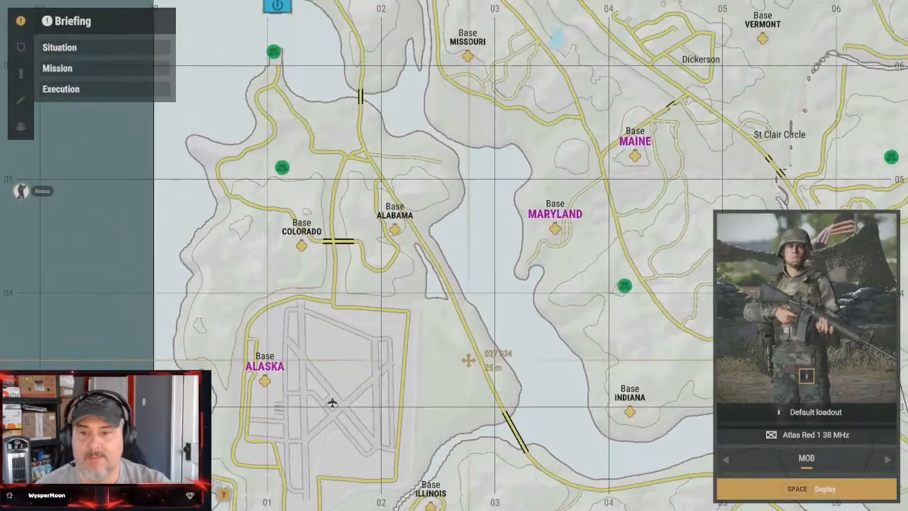
right_drag(465, 322, 564, 407)
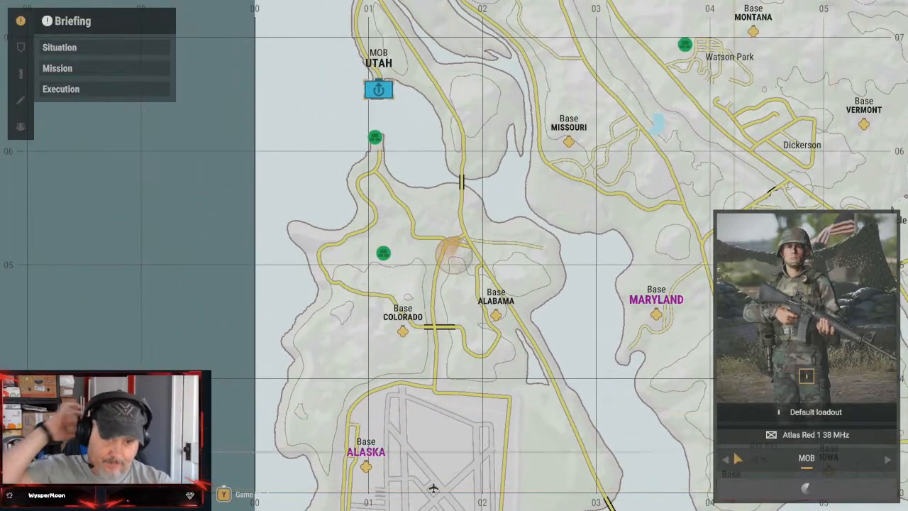
click(837, 489)
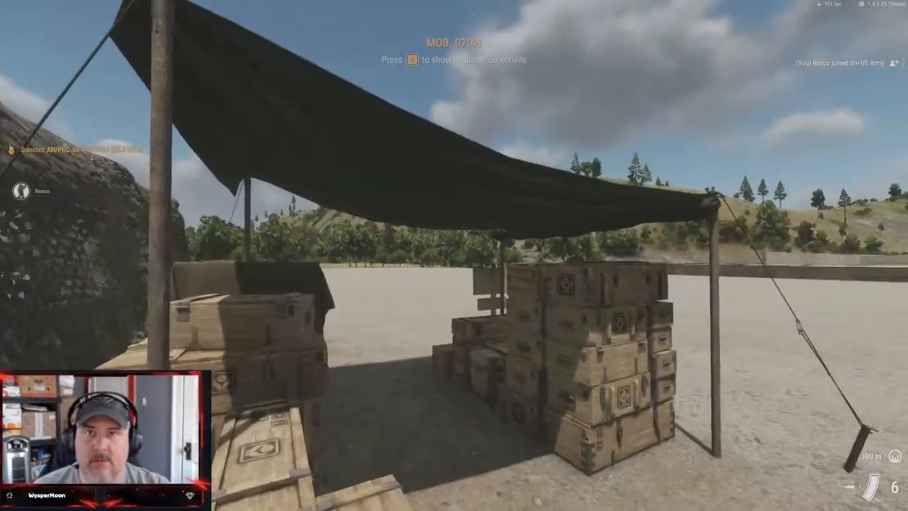
Walk out of the construction supplies tent into the yard and select the radio's 38.0 MHz Atlas Red 1 channel
key(w)
key(w)
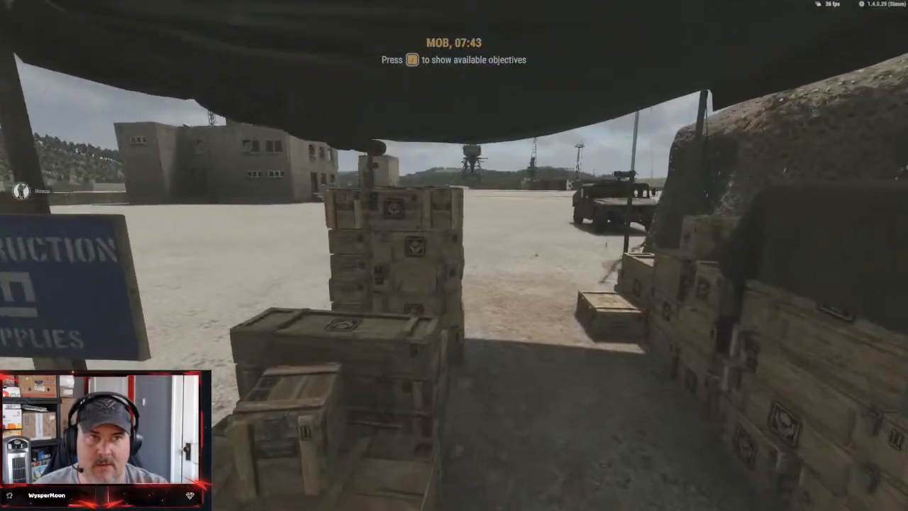
key(w)
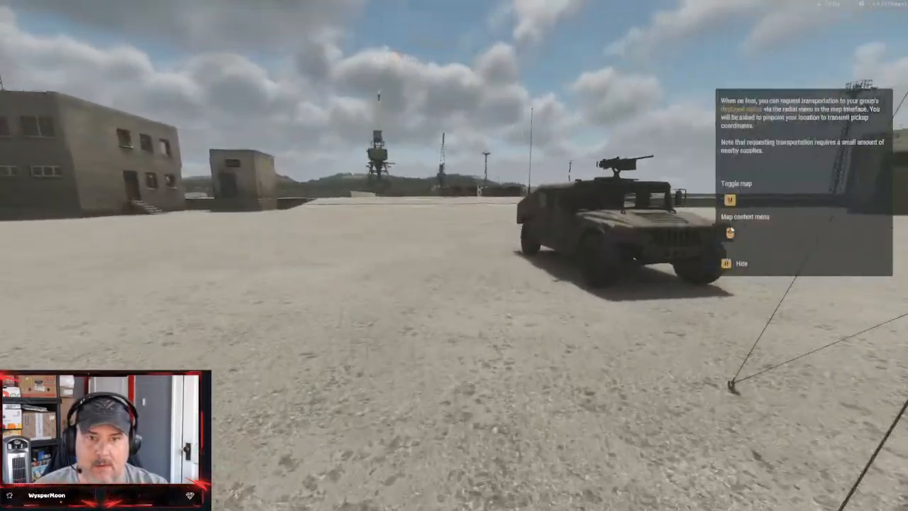
key(w)
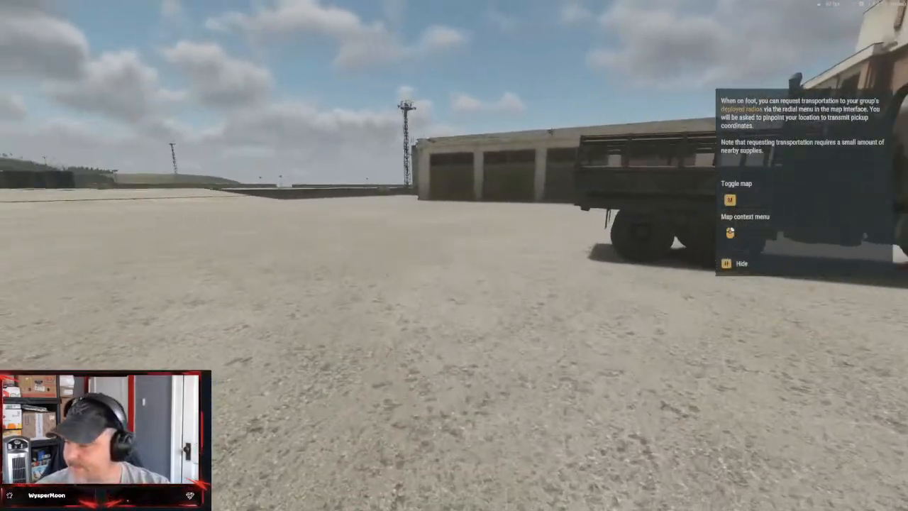
key(v)
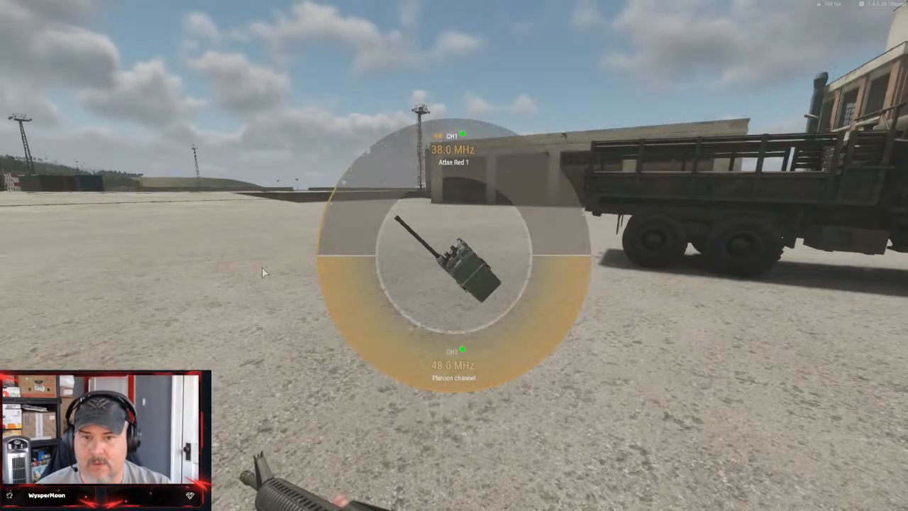
click(466, 167)
Walk up to the Humvee, get into its driver's seat and view the vehicle from outside
key(w)
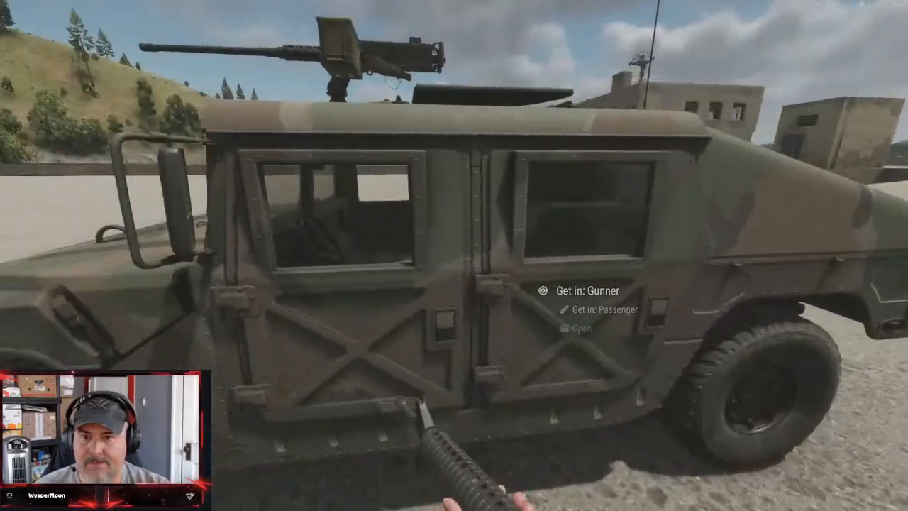
key(f)
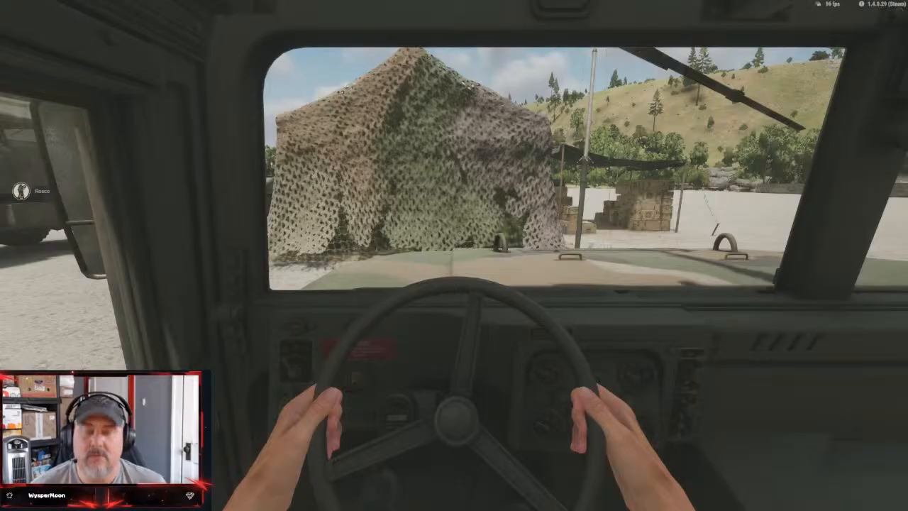
key(f)
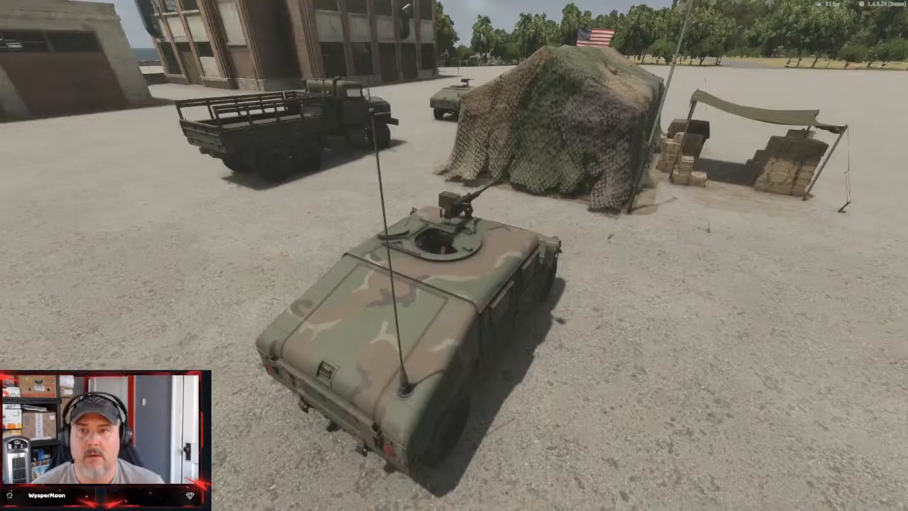
Examine the map from MOB Utah south to the Alaska airfield and the bridge east of it, and close the map
scroll(19, 193, down, 5)
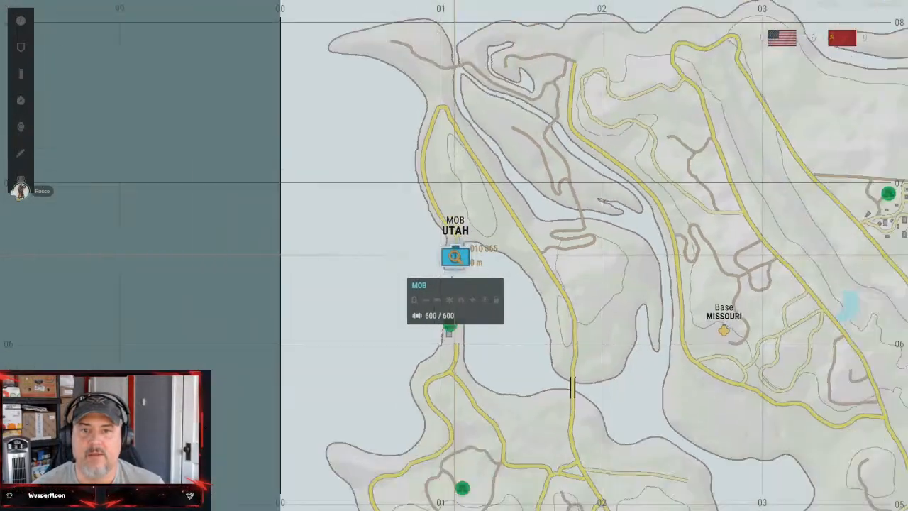
key(s)
key(d)
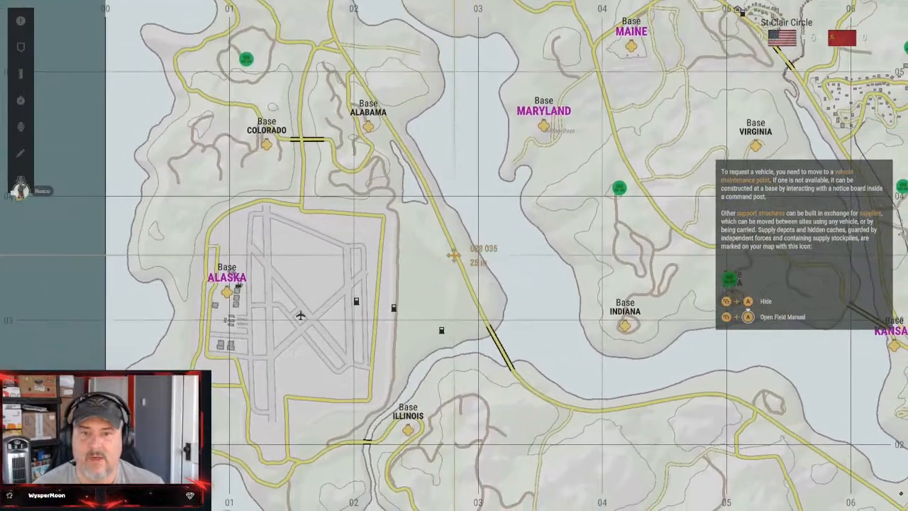
scroll(454, 256, up, 6)
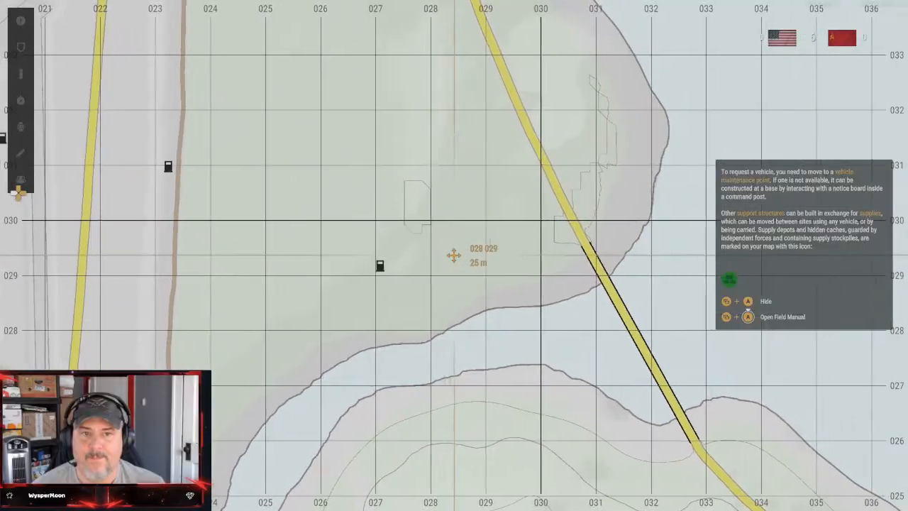
scroll(454, 255, up, 3)
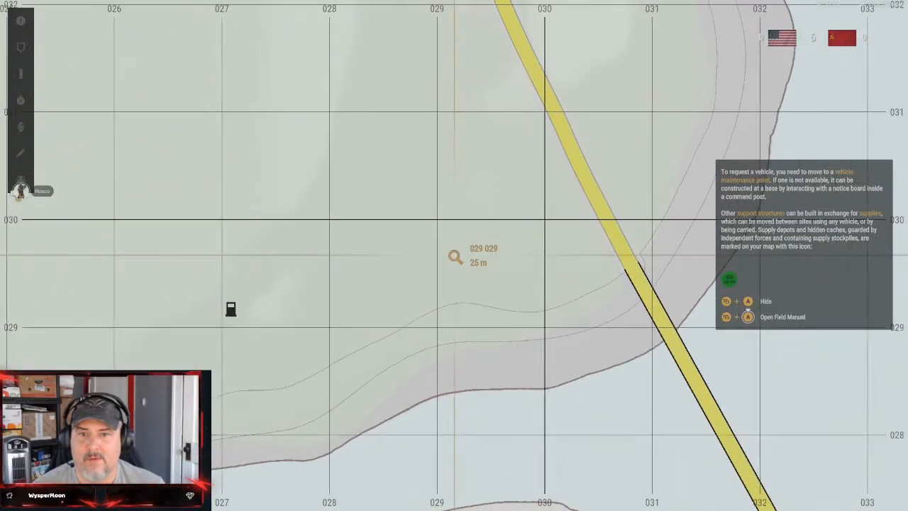
scroll(457, 262, down, 3)
scroll(454, 256, up, 3)
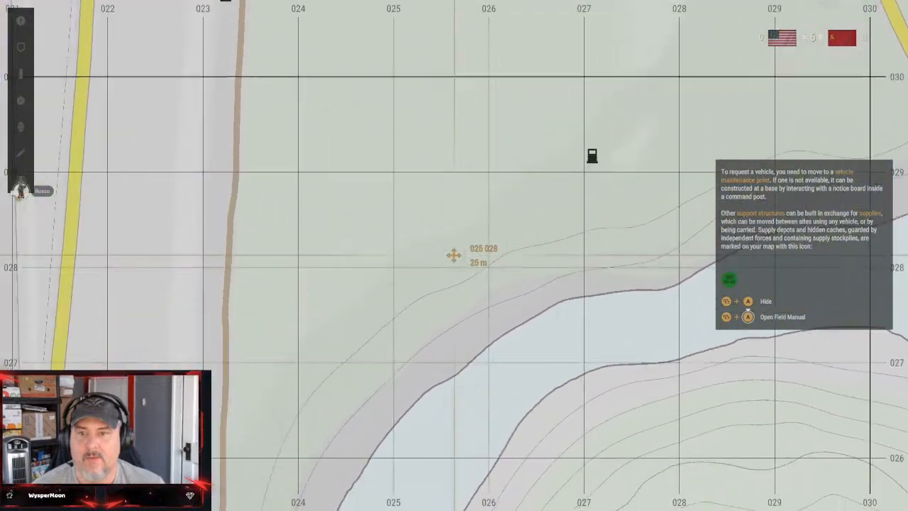
scroll(454, 255, down, 3)
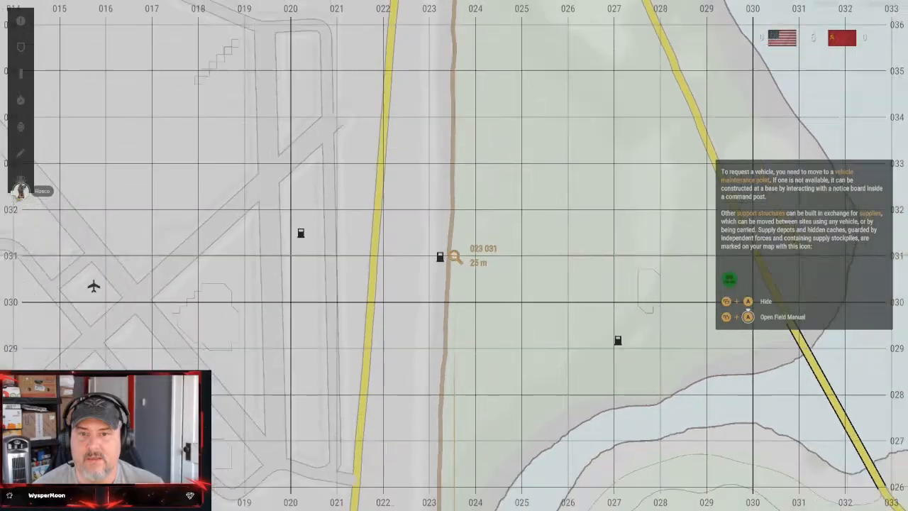
scroll(457, 262, down, 3)
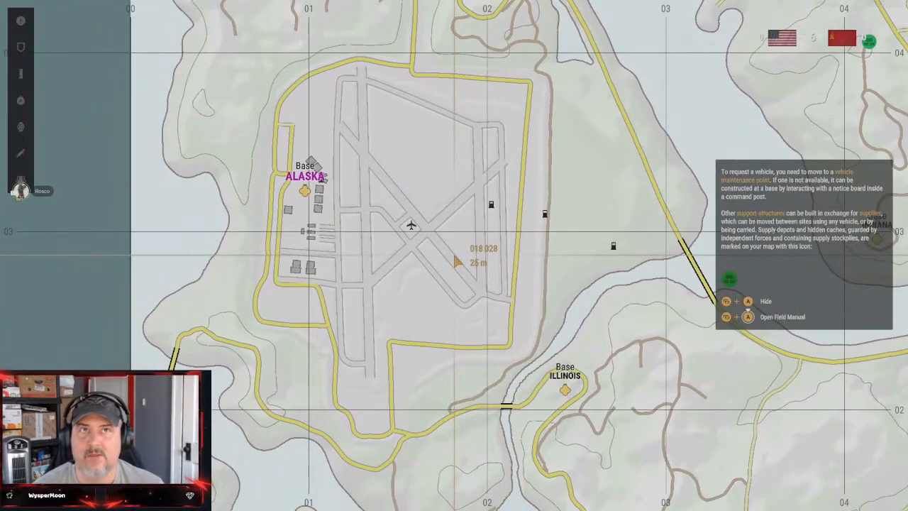
key(m)
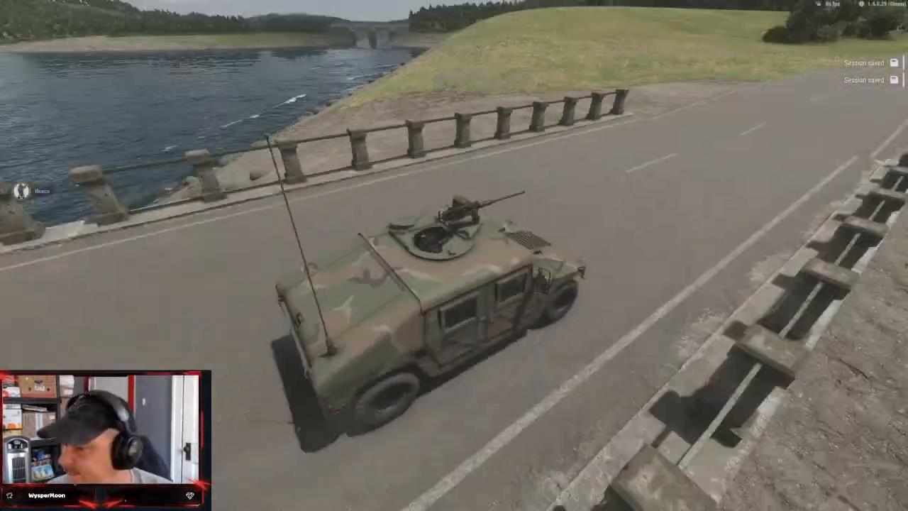
key(super)
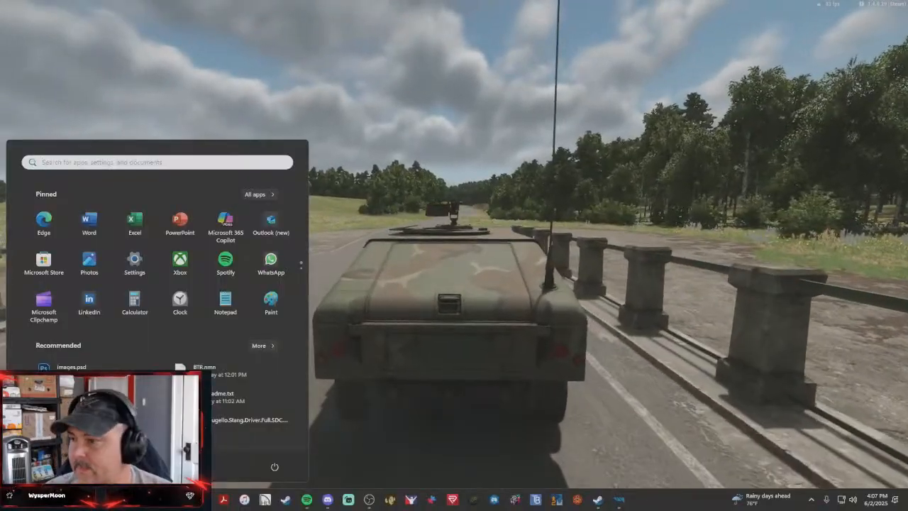
key(super)
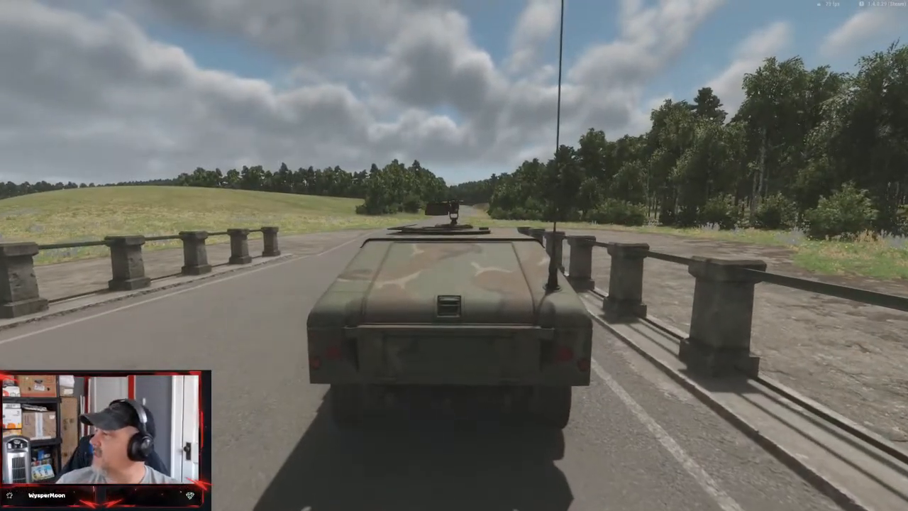
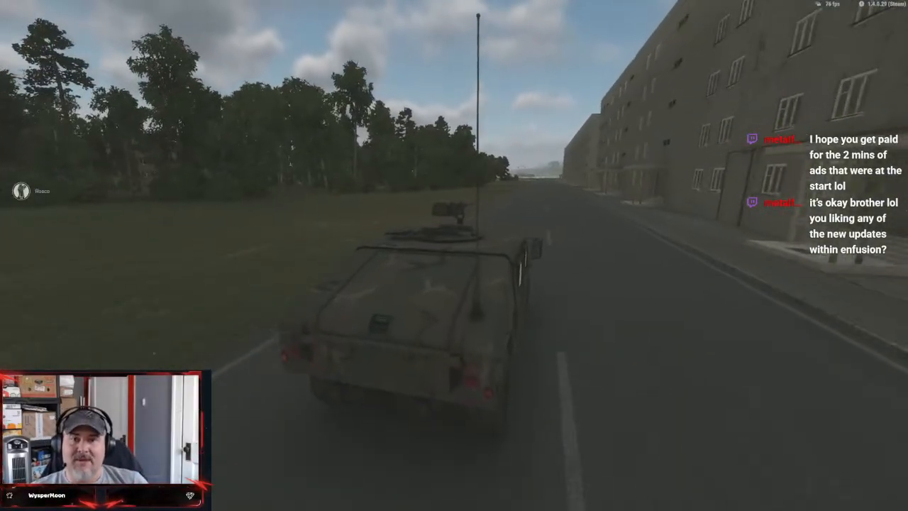
Drive the Humvee off the road into the fenced building site, past the red container toward the cabin, and briefly pause the game
key(m)
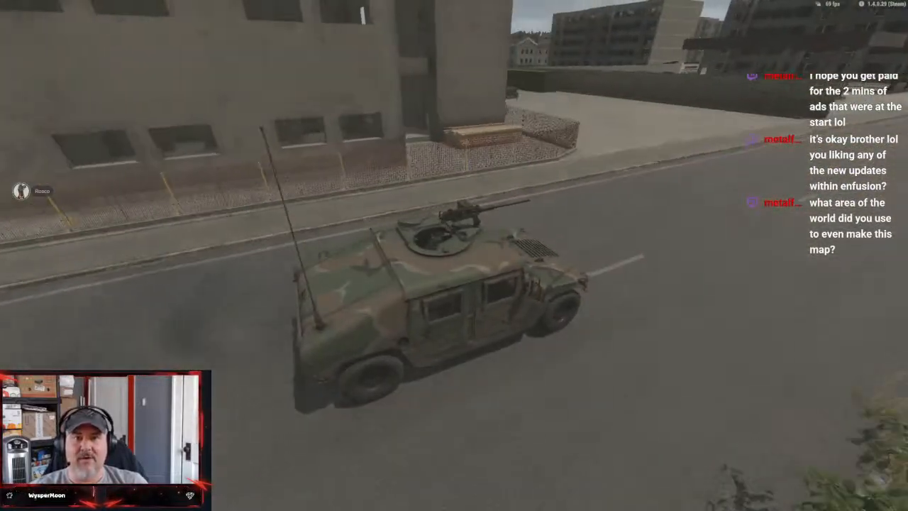
key(w)
key(a)
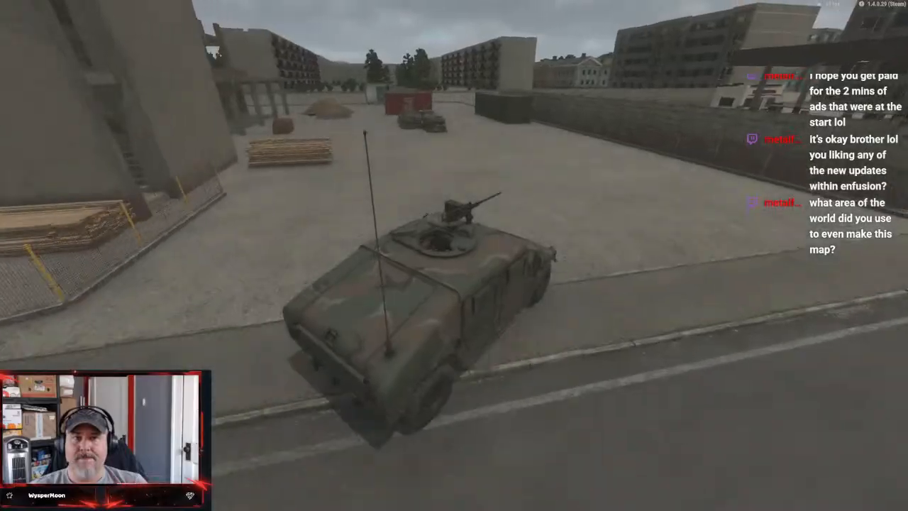
key(w)
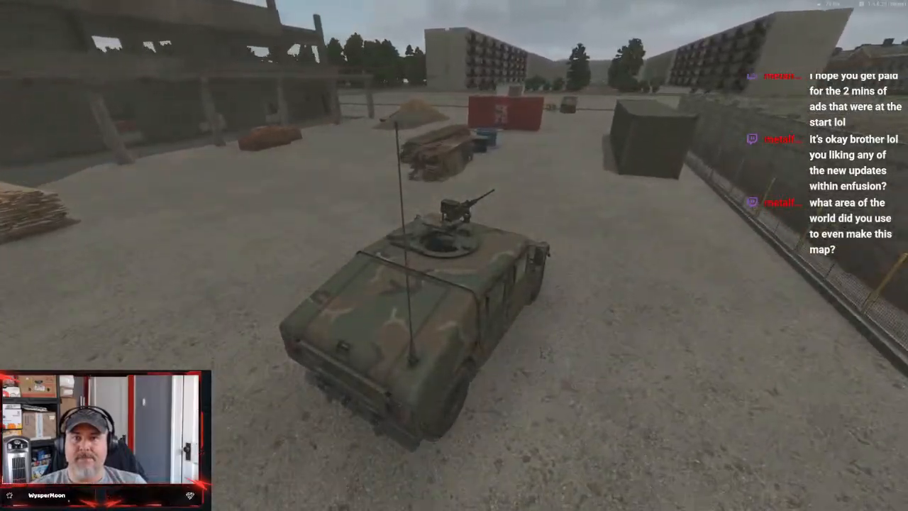
key(a)
key(w)
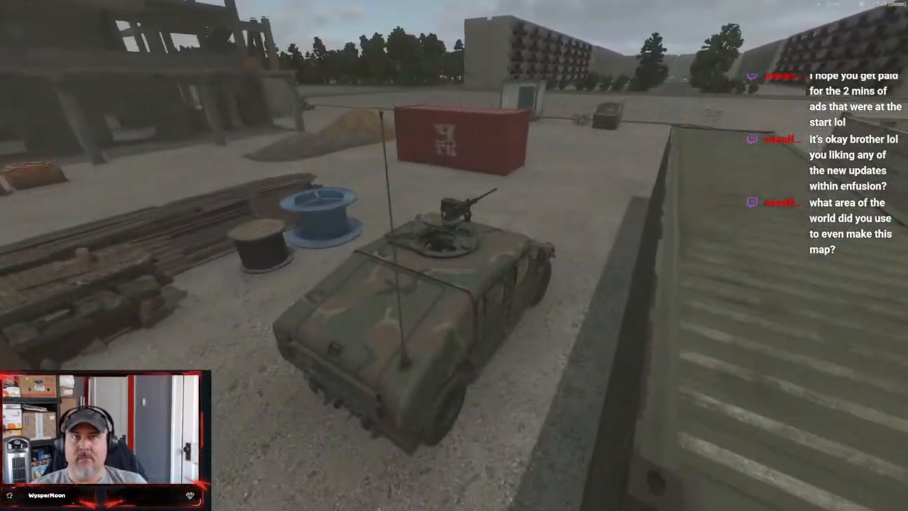
key(w)
key(d)
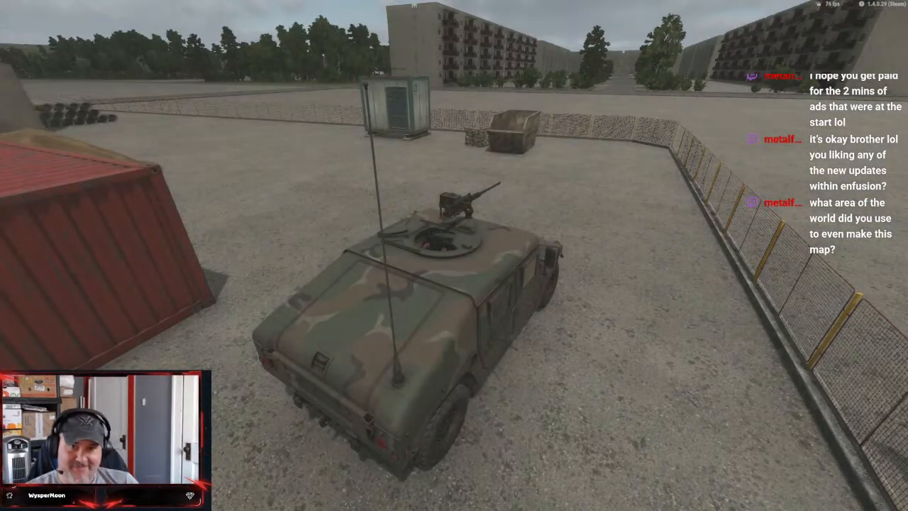
key(Escape)
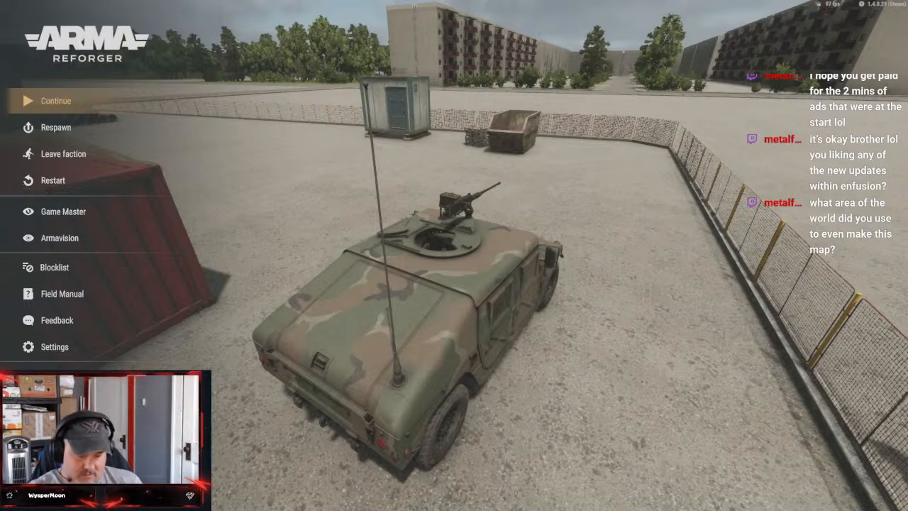
key(Escape)
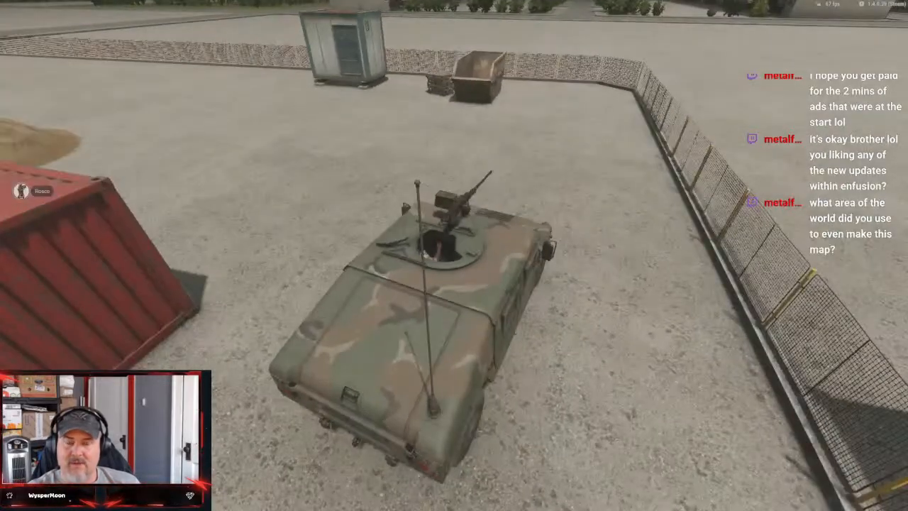
Open the map and look over the whole island from MOB Utah down to Oklahoma and Johns Coast
key(m)
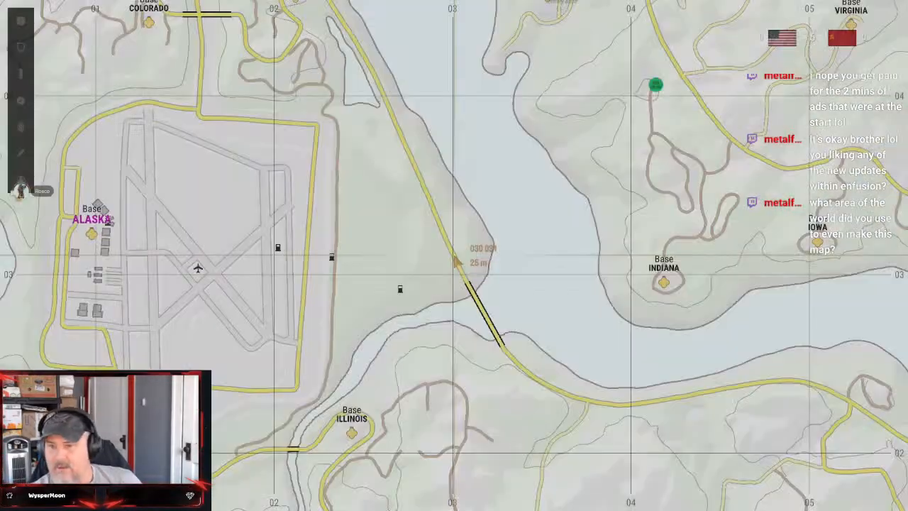
scroll(457, 261, down, 5)
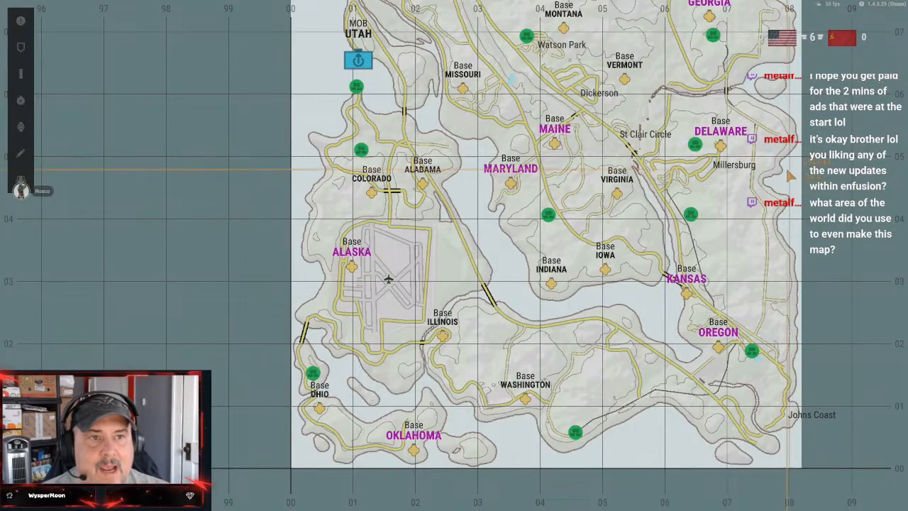
drag(783, 173, 719, 292)
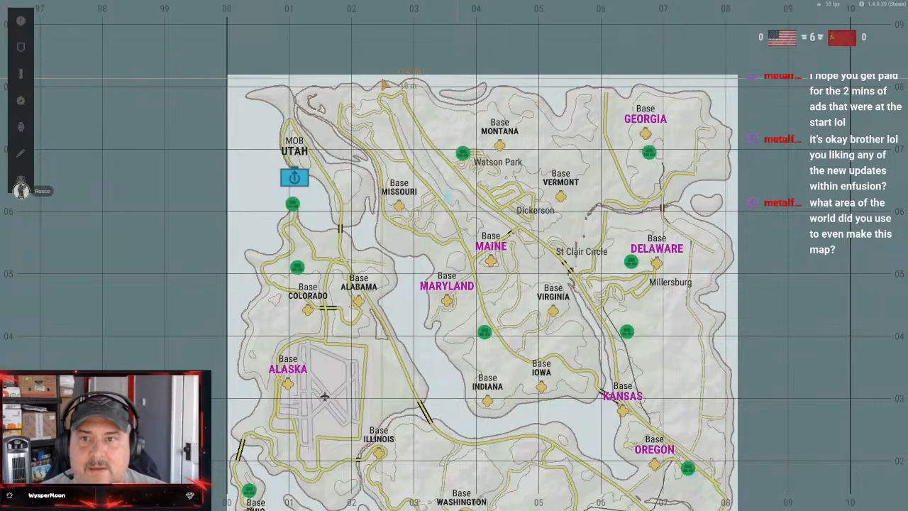
drag(347, 151, 390, 60)
drag(376, 148, 321, 123)
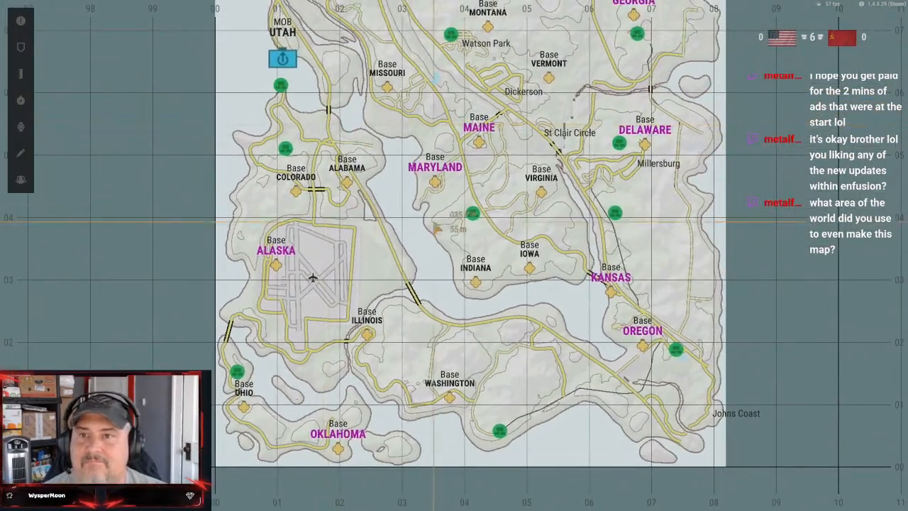
mouse_move(430, 232)
mouse_down()
mouse_move(422, 248)
mouse_move(433, 238)
mouse_up()
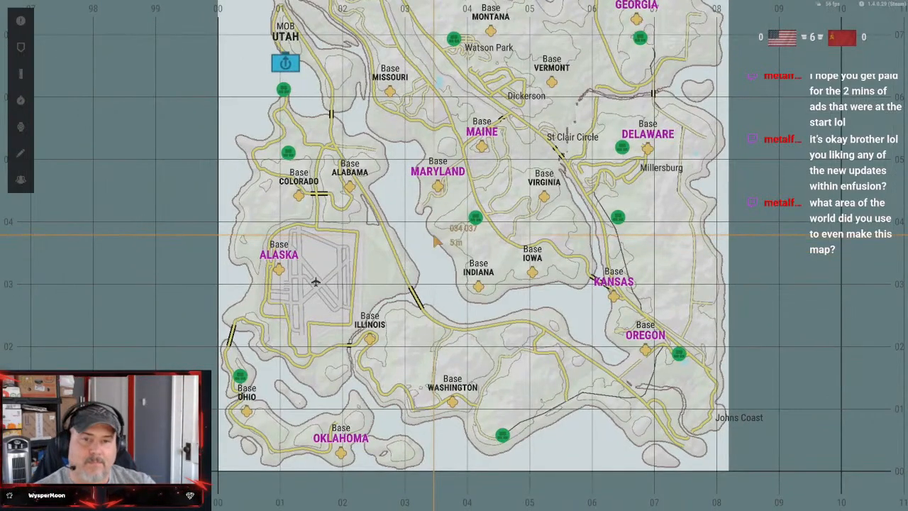
drag(493, 302, 427, 343)
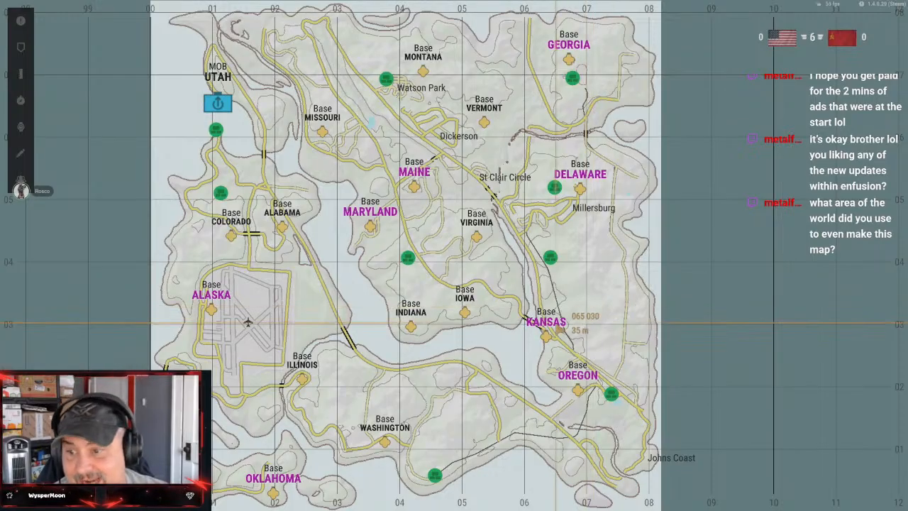
mouse_move(557, 321)
mouse_down()
mouse_move(584, 277)
mouse_move(553, 296)
mouse_move(547, 330)
mouse_up()
Examine the map's towns around St Clair Circle, Millersburg, Dickerson and Watson Park
scroll(482, 267, up, 3)
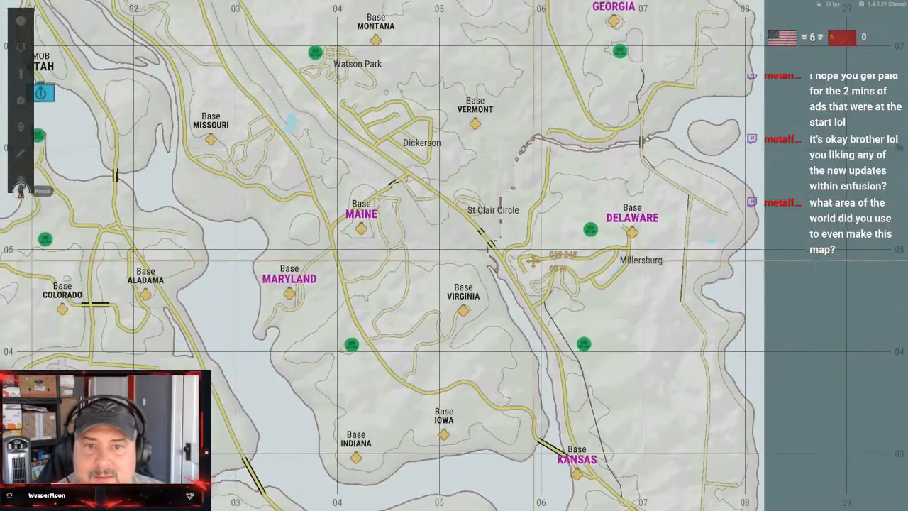
drag(532, 261, 535, 375)
drag(482, 274, 490, 305)
scroll(491, 326, down, 3)
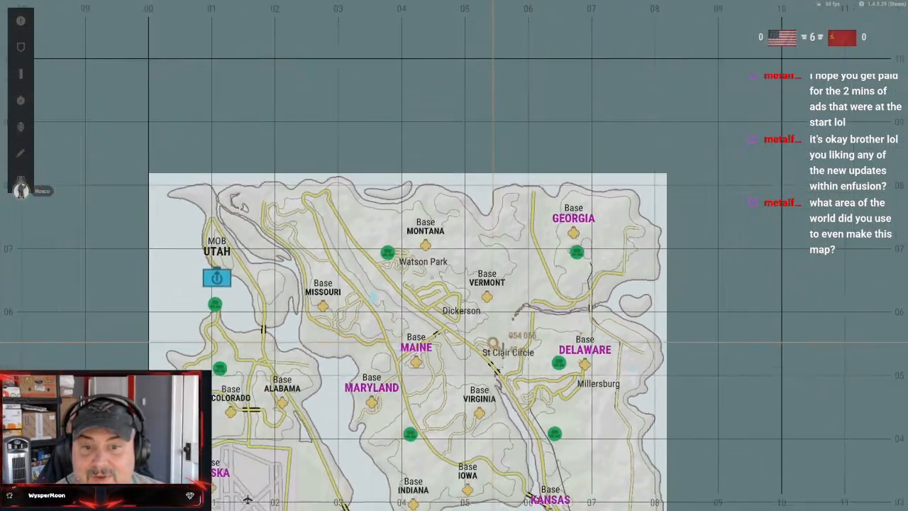
drag(515, 361, 512, 276)
scroll(487, 276, up, 7)
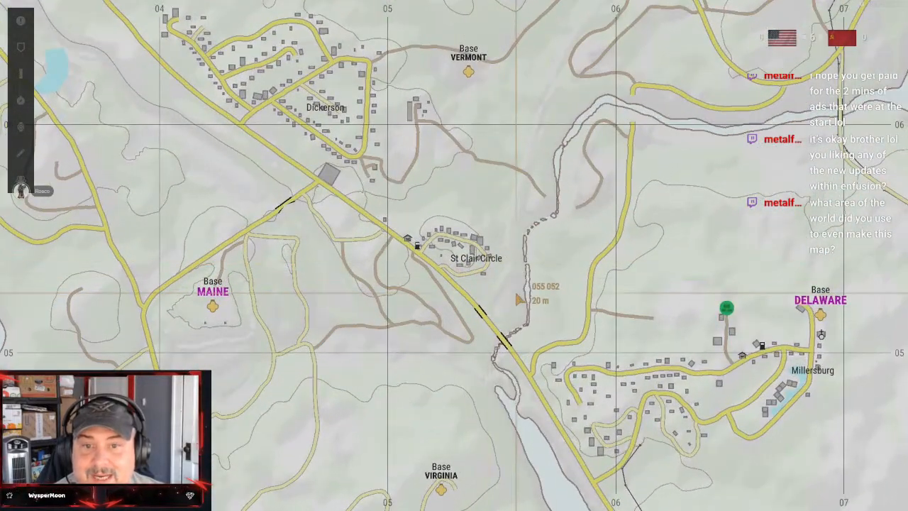
drag(617, 374, 653, 413)
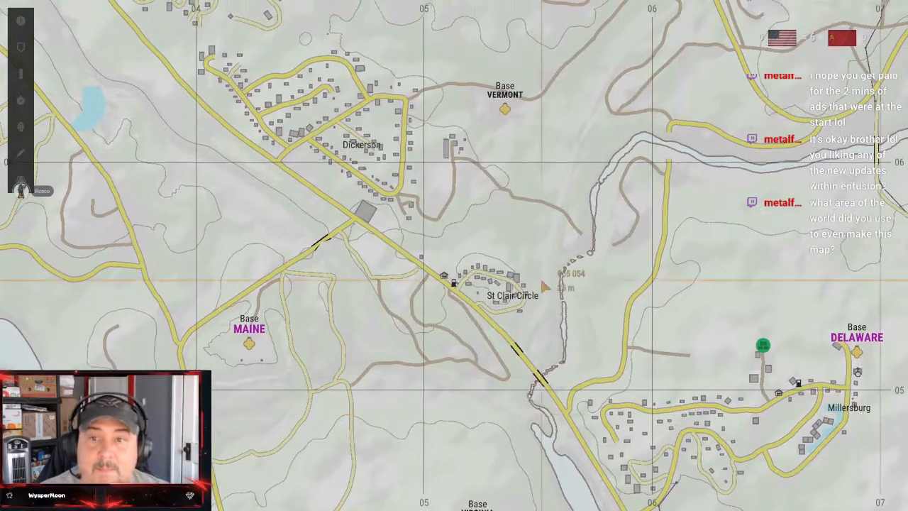
drag(571, 324, 628, 404)
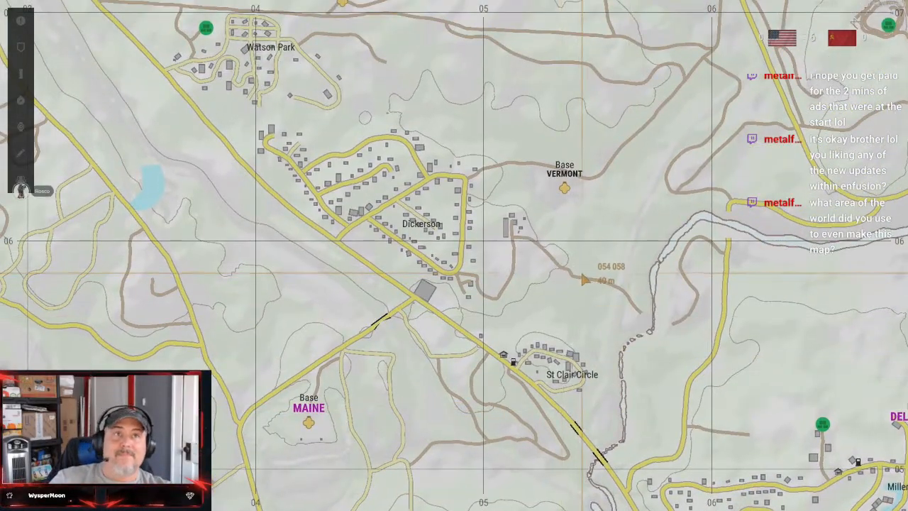
drag(584, 276, 525, 365)
drag(528, 277, 616, 350)
scroll(614, 351, down, 2)
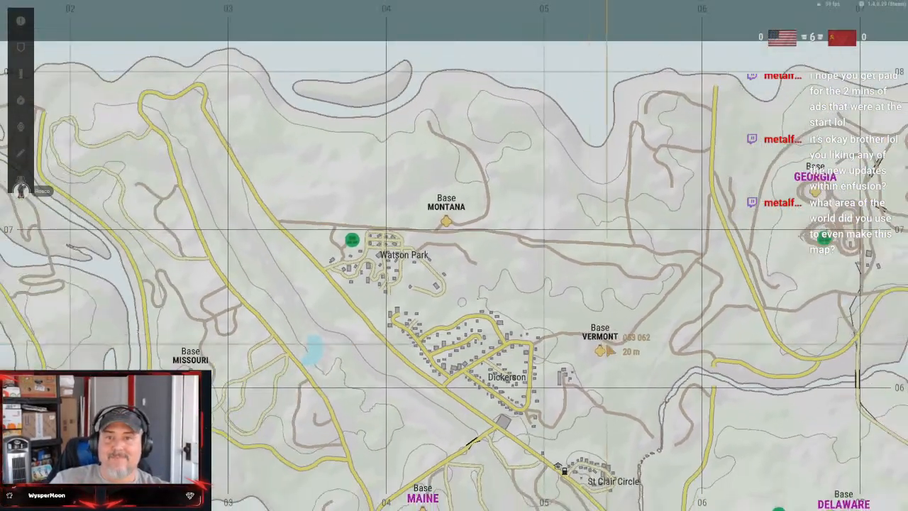
Examine the map westward from Dickerson past Base Missouri to the coast around MOB Utah
drag(522, 294, 701, 199)
drag(589, 319, 639, 217)
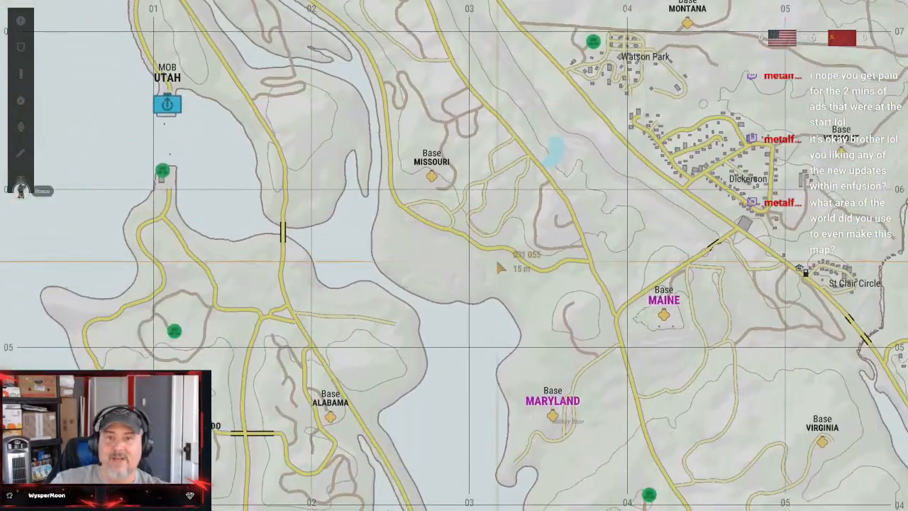
drag(497, 263, 639, 314)
drag(400, 241, 537, 245)
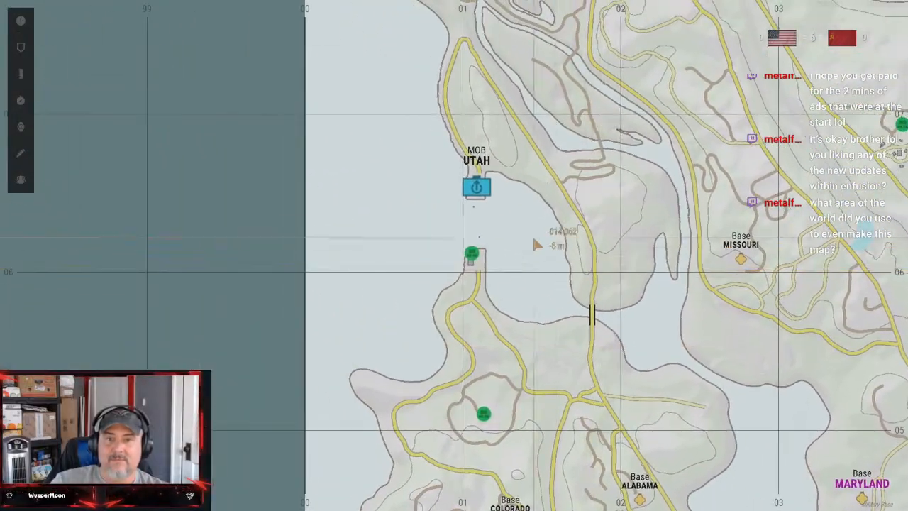
scroll(498, 225, up, 5)
scroll(507, 268, down, 6)
scroll(522, 298, down, 2)
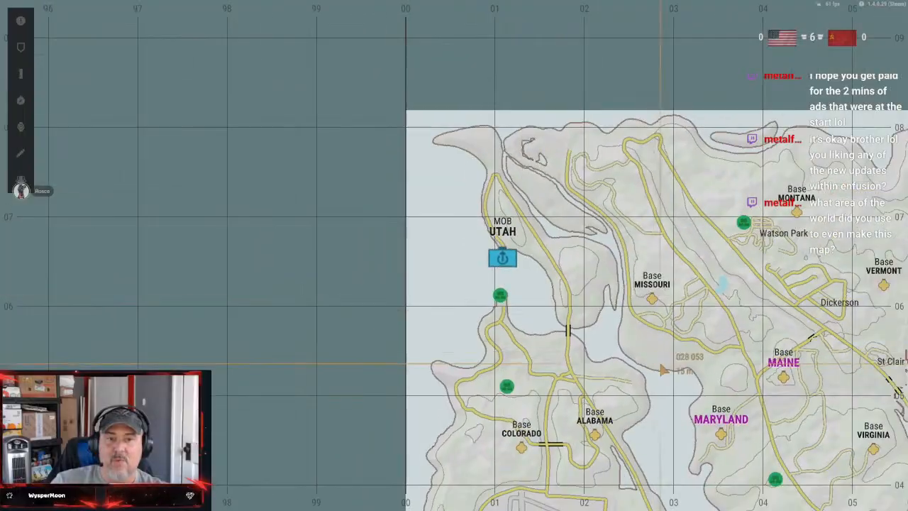
Examine the island's southeast corner on the map, from Base Oregon to Johns Coast and the southern headland
drag(662, 367, 527, 209)
drag(597, 321, 520, 191)
drag(552, 299, 506, 194)
drag(538, 331, 419, 212)
drag(617, 223, 478, 265)
scroll(546, 290, up, 2)
scroll(546, 290, up, 3)
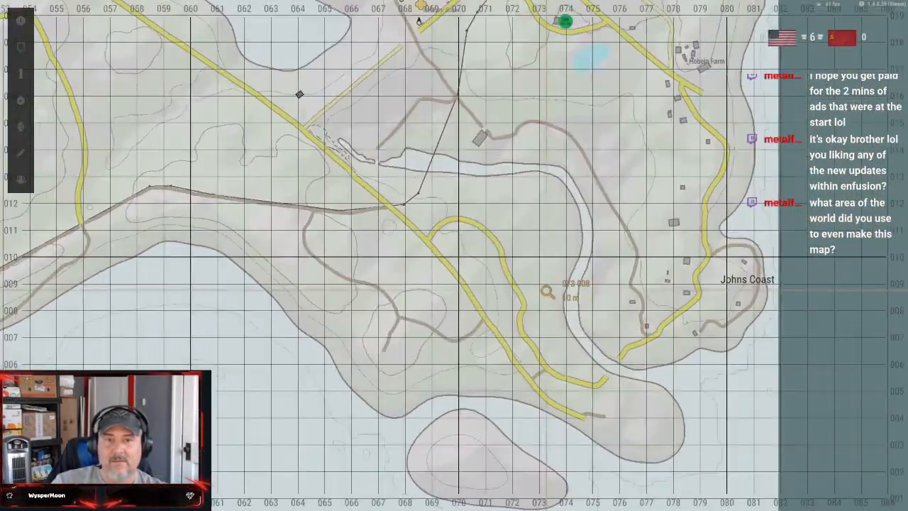
drag(550, 258, 610, 385)
drag(508, 275, 509, 326)
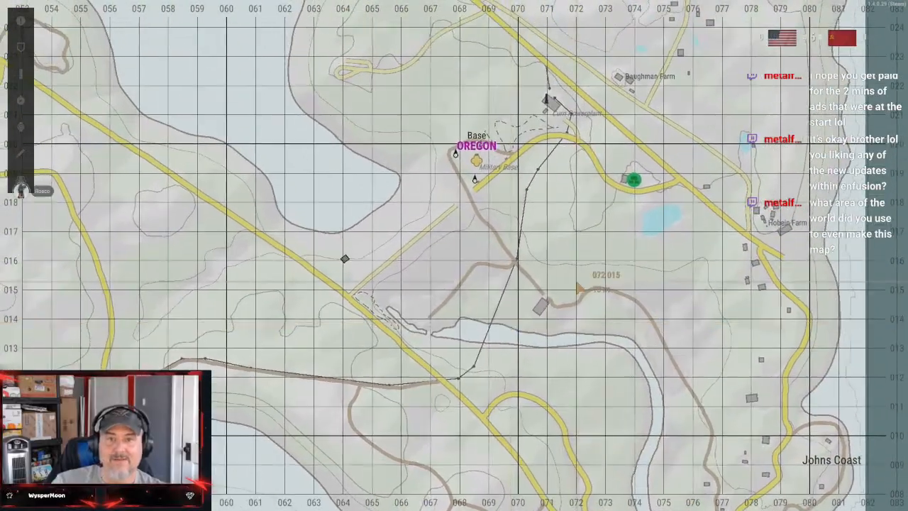
drag(617, 266, 381, 119)
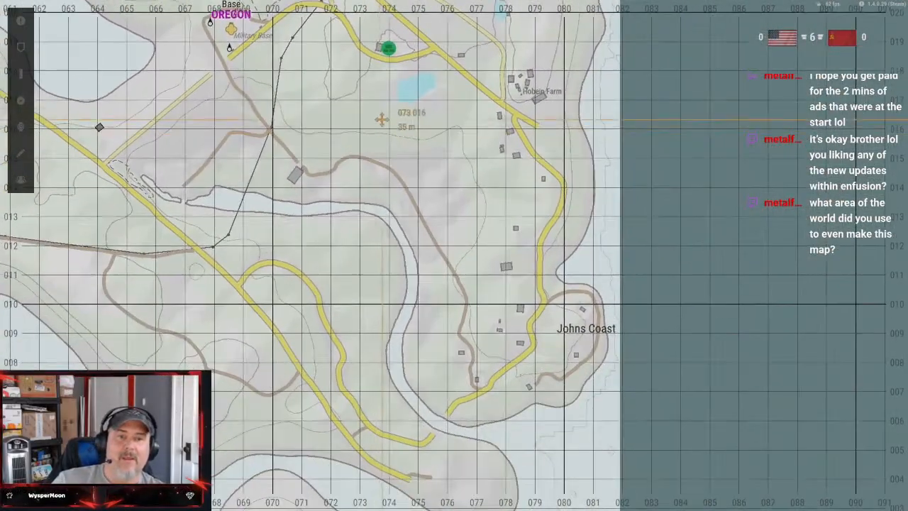
drag(497, 279, 777, 146)
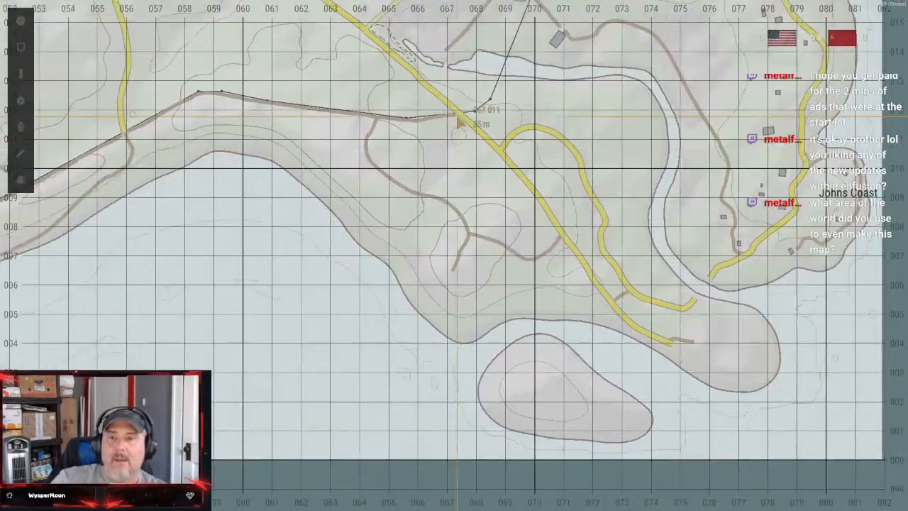
Follow the map west from the southern coast to Base Washington, and look back over the northern and central bases
drag(322, 66, 606, 201)
drag(554, 187, 799, 236)
drag(604, 209, 794, 258)
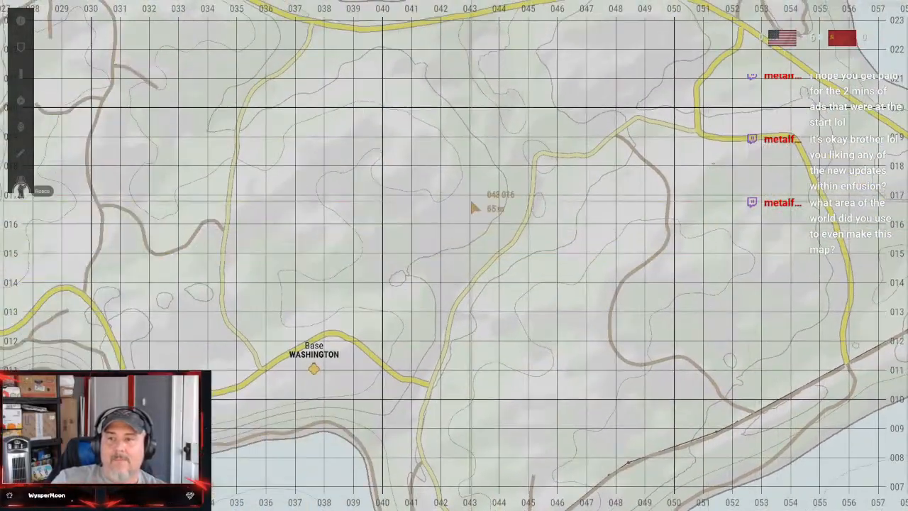
drag(528, 222, 691, 301)
scroll(588, 298, down, 4)
drag(503, 211, 502, 401)
scroll(567, 269, down, 2)
drag(611, 235, 561, 373)
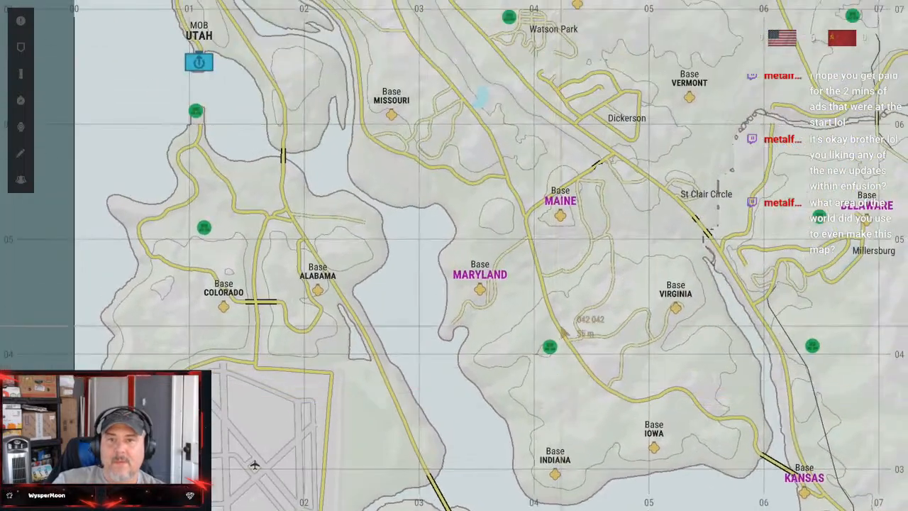
scroll(574, 297, down, 3)
scroll(606, 289, down, 1)
scroll(605, 289, up, 3)
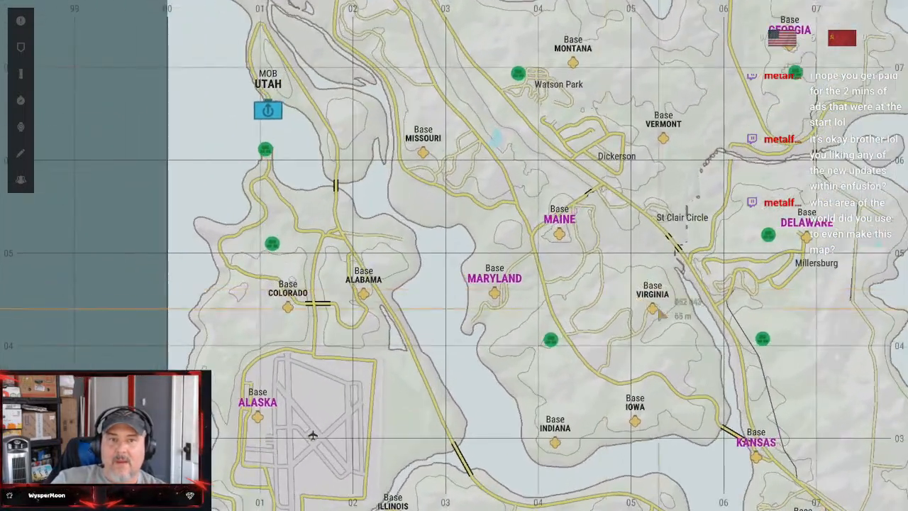
drag(662, 322, 558, 376)
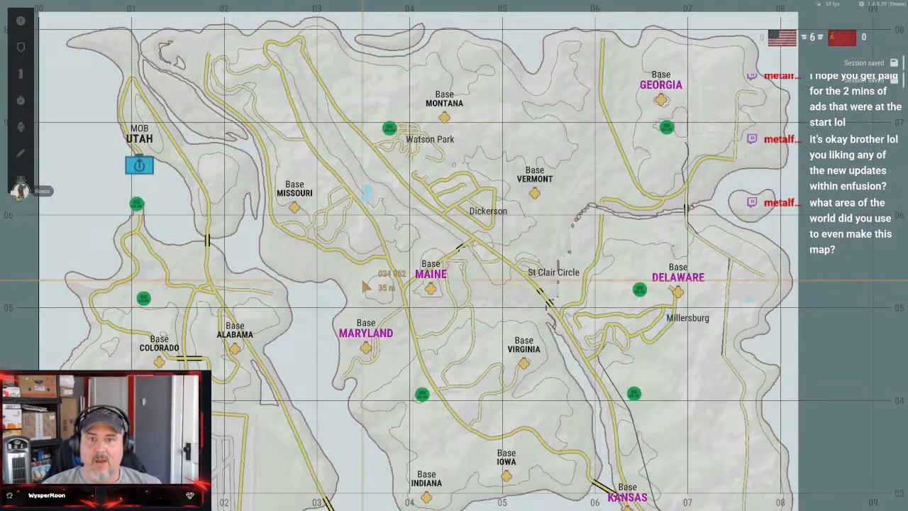
Inspect the ground between Base Missouri, Maine and Maryland on the map, comparing it with the northeast bases
scroll(363, 286, up, 5)
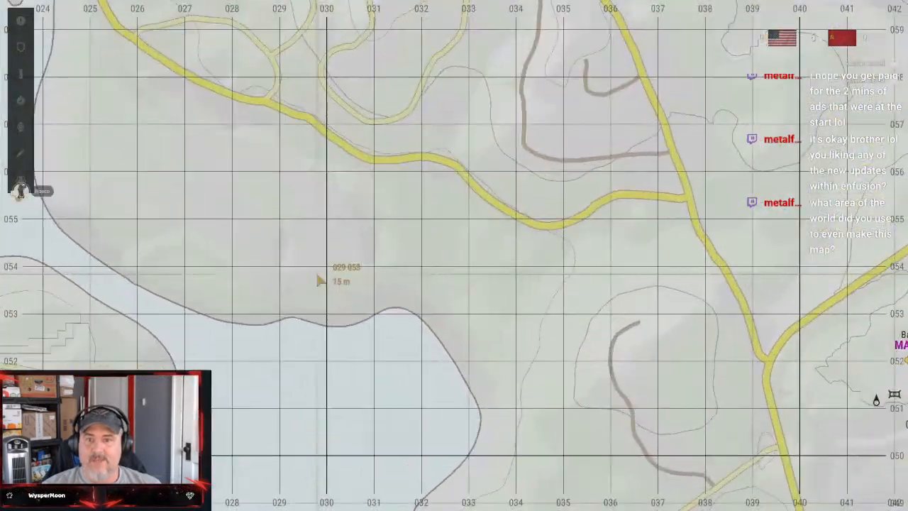
scroll(320, 280, down, 5)
scroll(319, 280, up, 4)
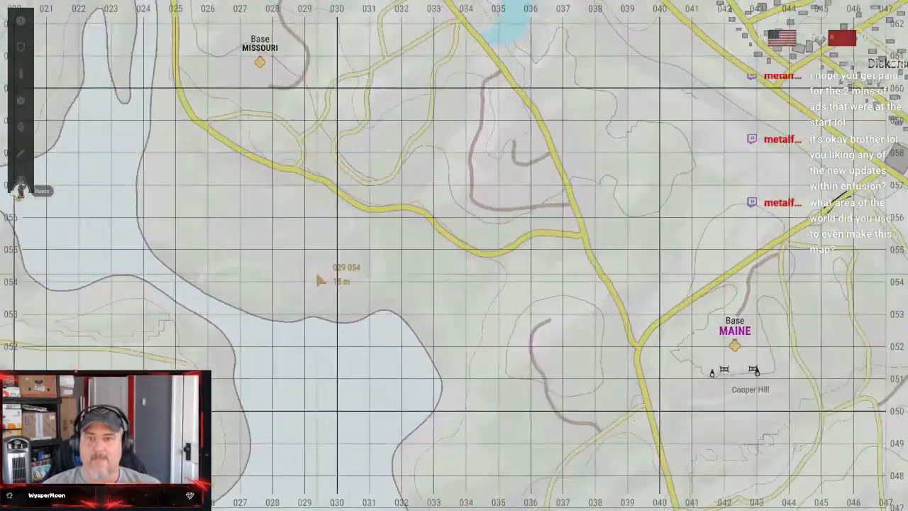
scroll(317, 274, down, 5)
drag(542, 250, 324, 274)
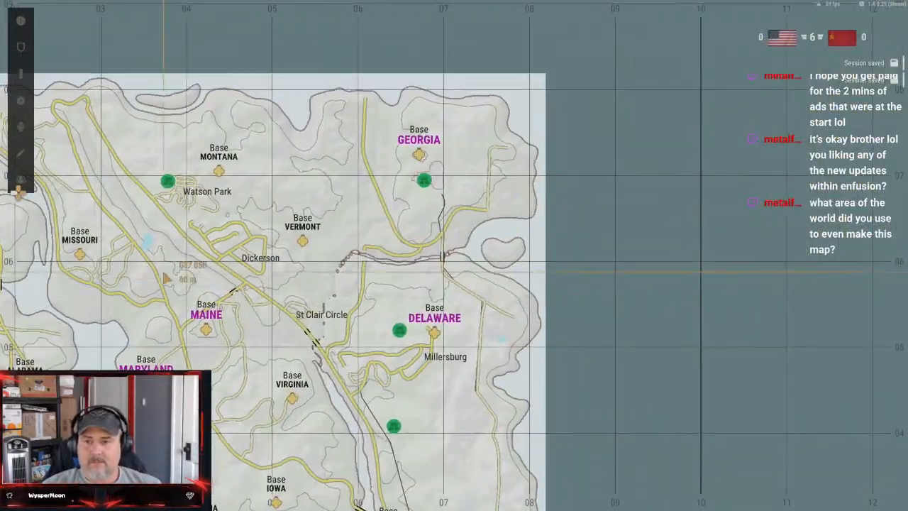
drag(166, 279, 379, 261)
scroll(425, 312, up, 5)
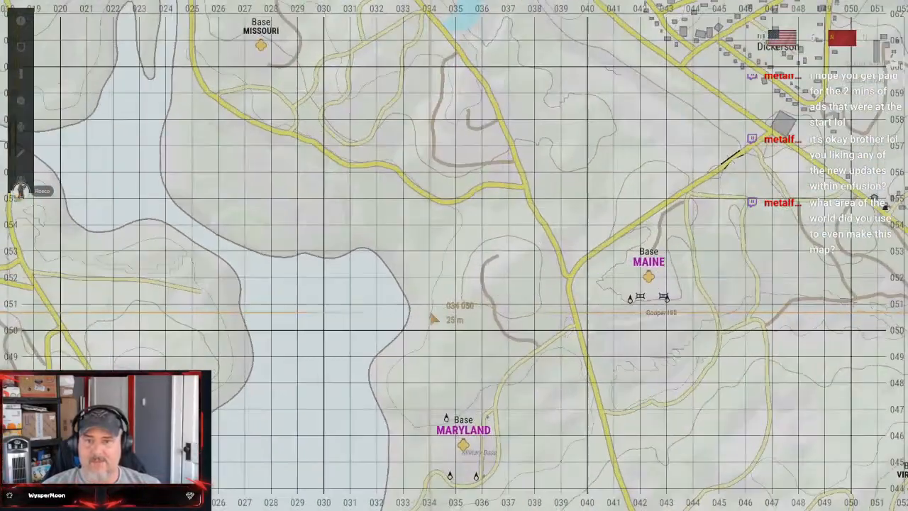
scroll(434, 319, down, 3)
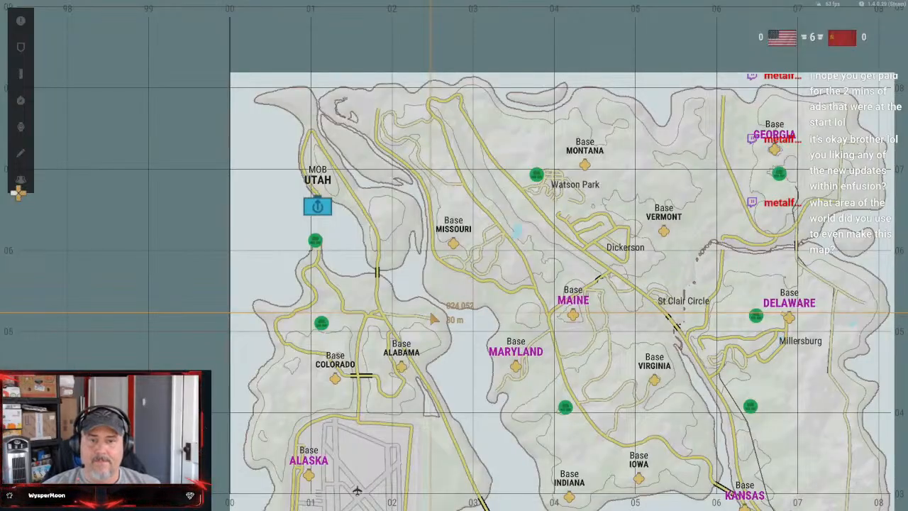
Leave the map, get out of the Humvee and walk across the fenced building site to the portable toilet cabin
key(m)
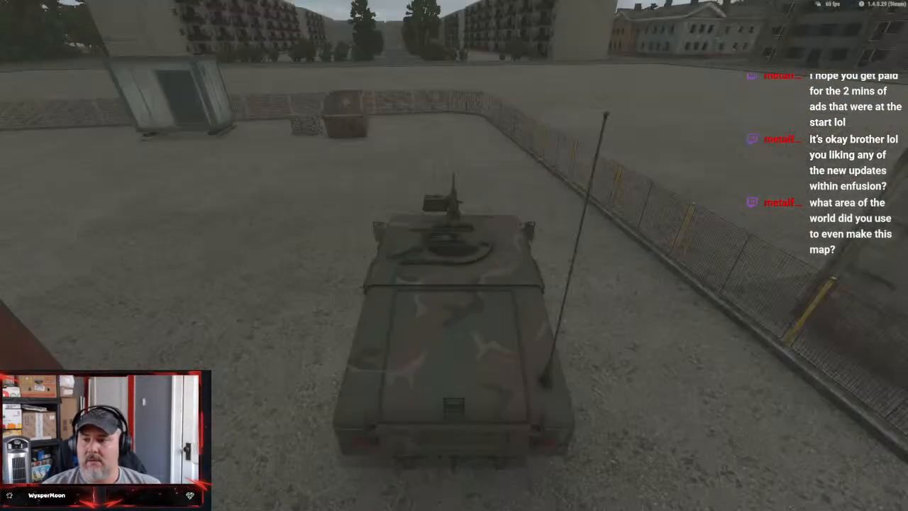
key(f)
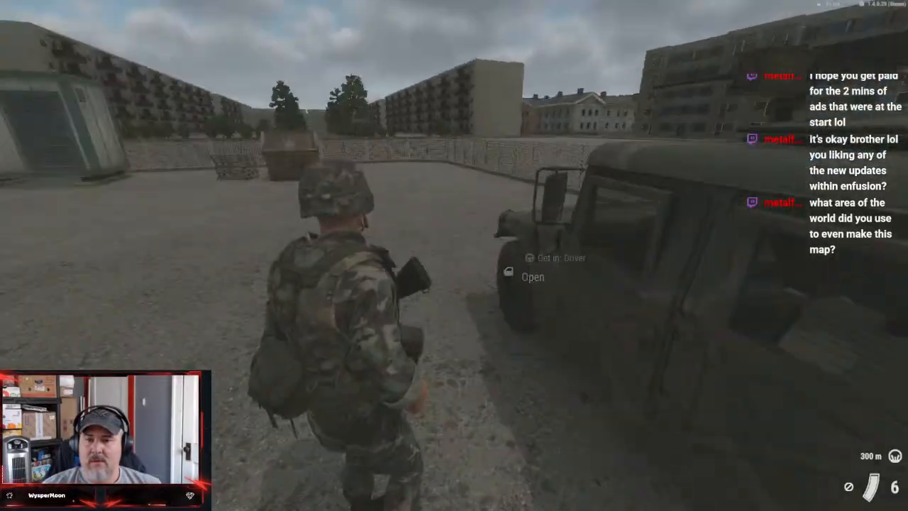
key(w)
key(w)
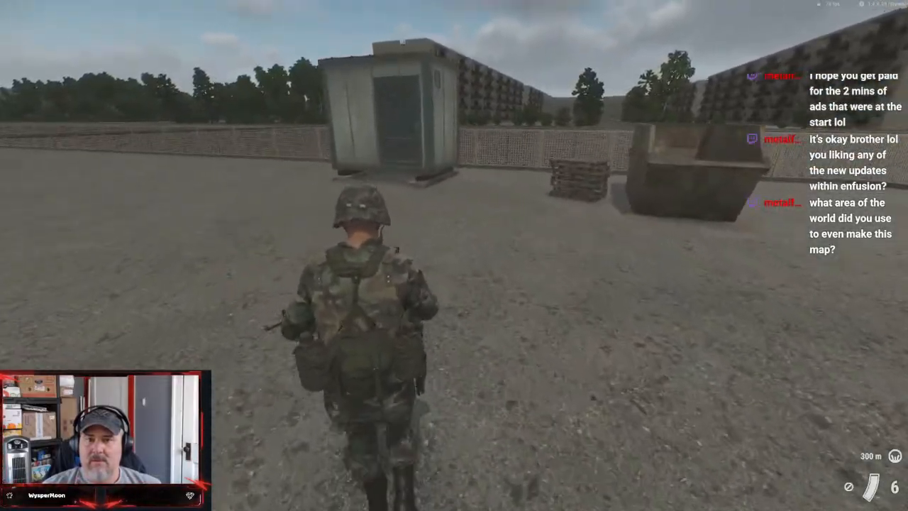
Enter the portable toilet cabin and examine the stall and toilet at close range in third and first person
key(w)
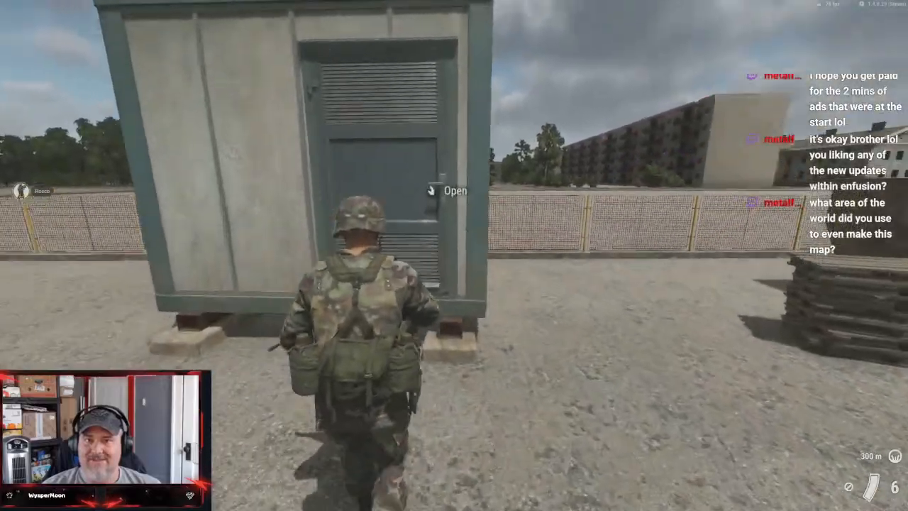
key(f)
key(w)
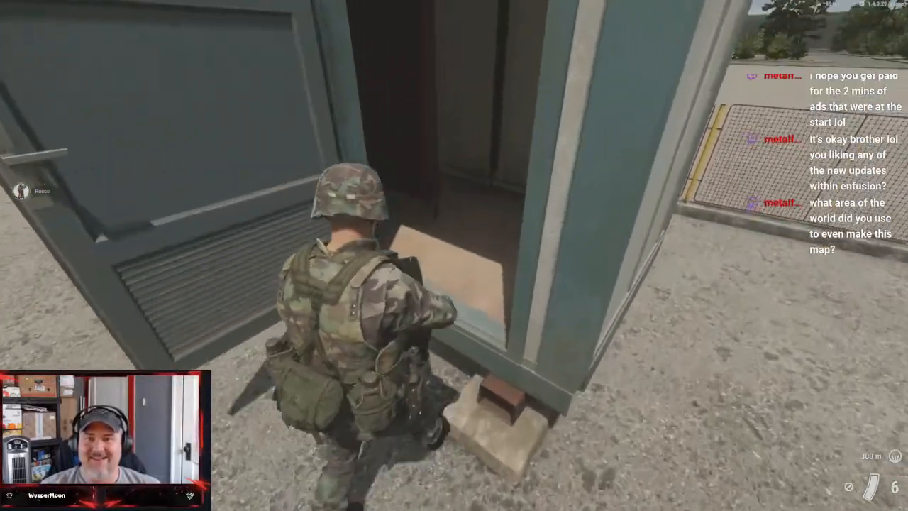
key(w)
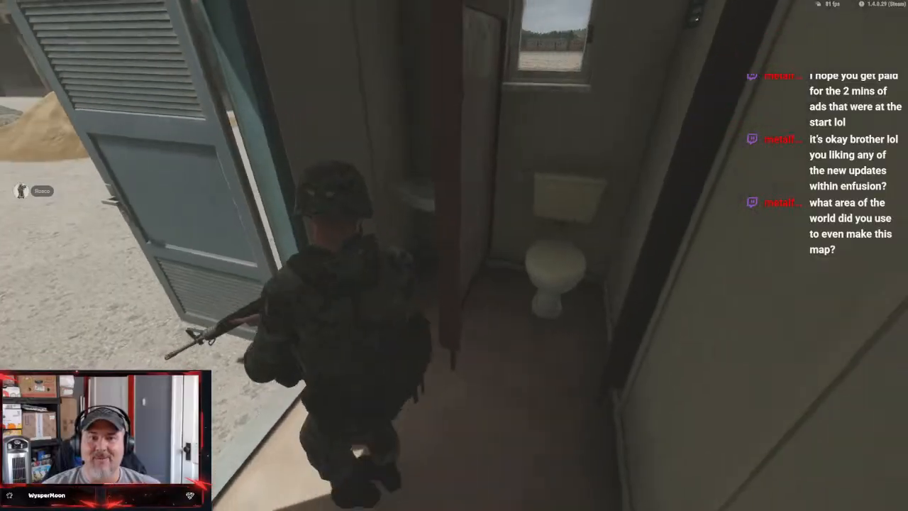
key(w)
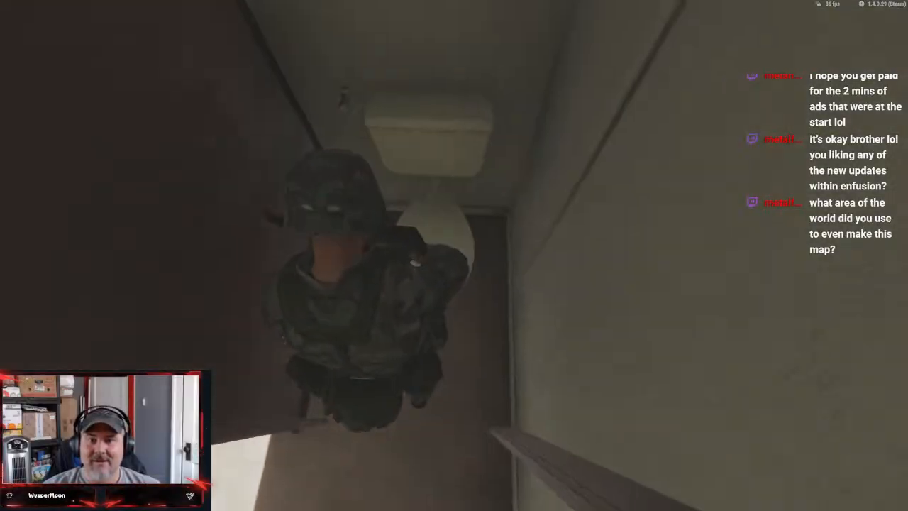
key(s)
key(w)
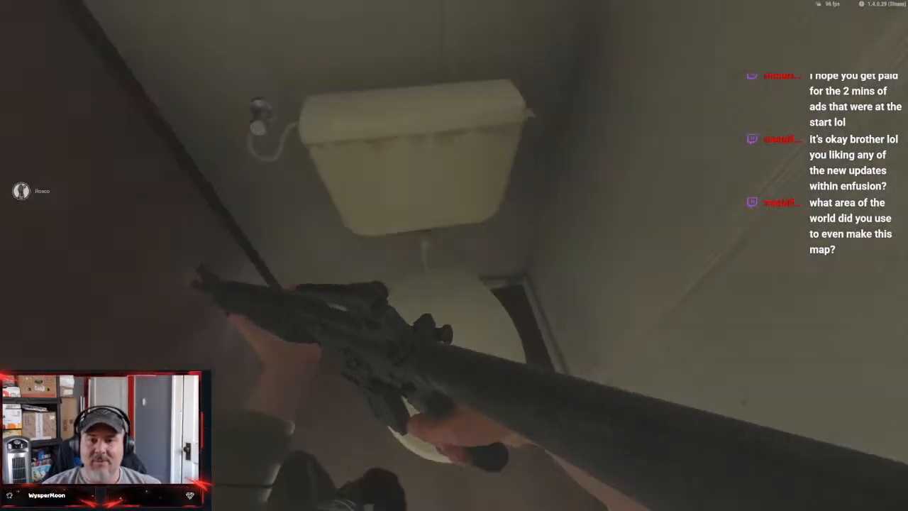
key(w)
key(s)
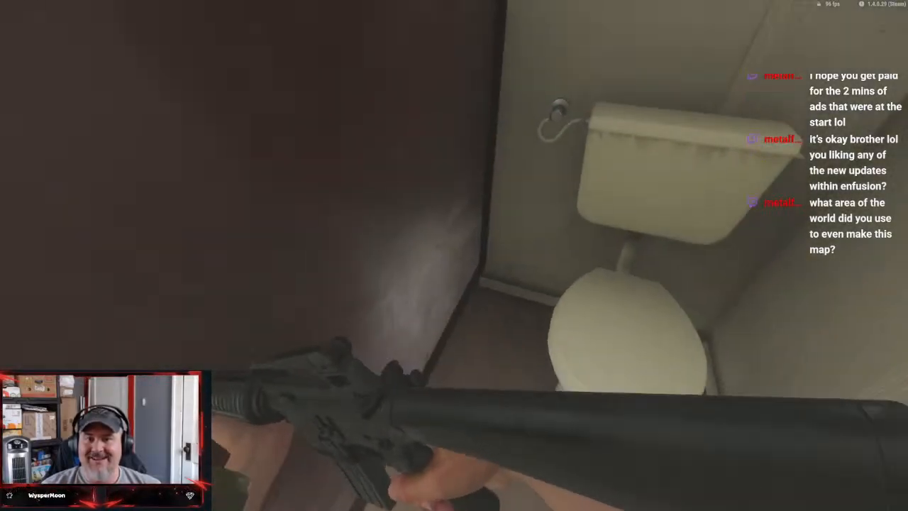
Walk out of the toilet cabin and shut its door from outside
key(w)
key(w)
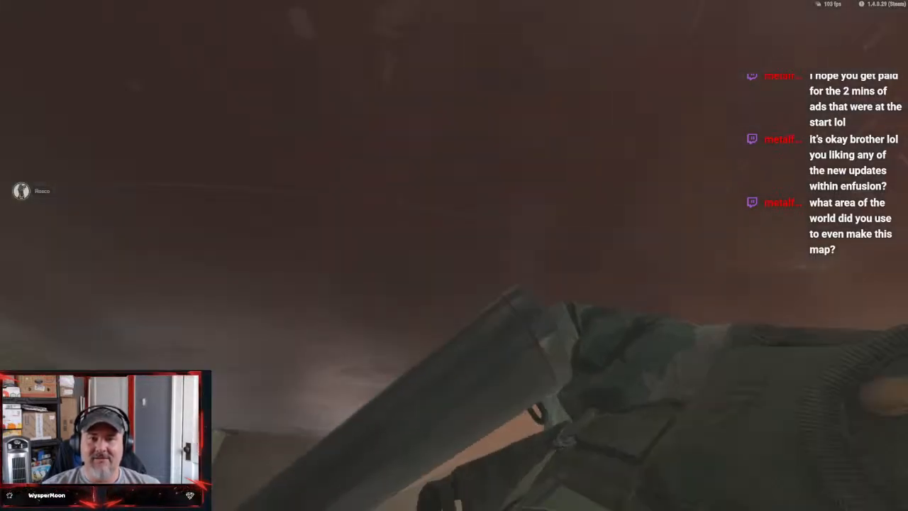
key(w)
key(w)
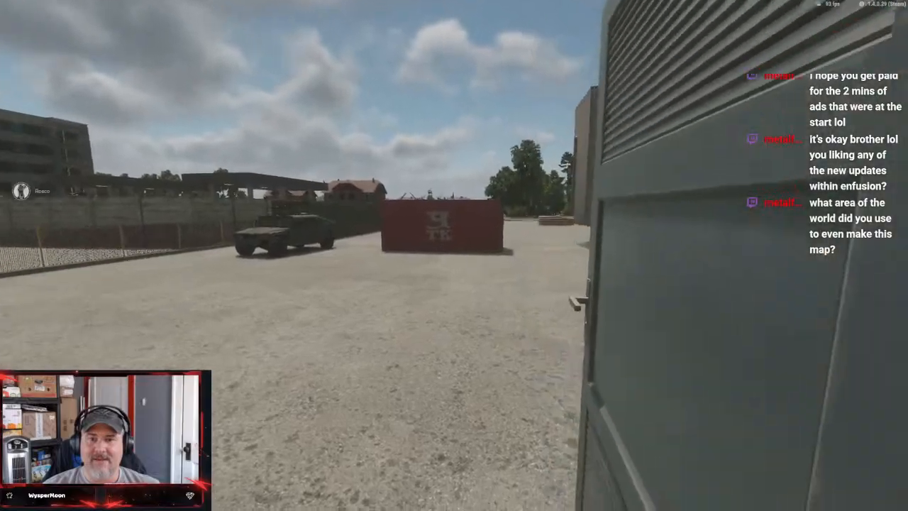
key(f)
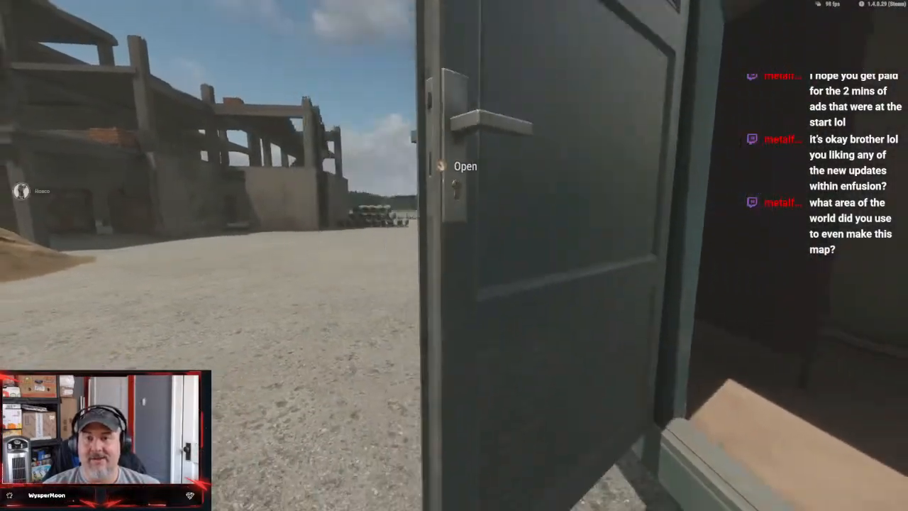
key(s)
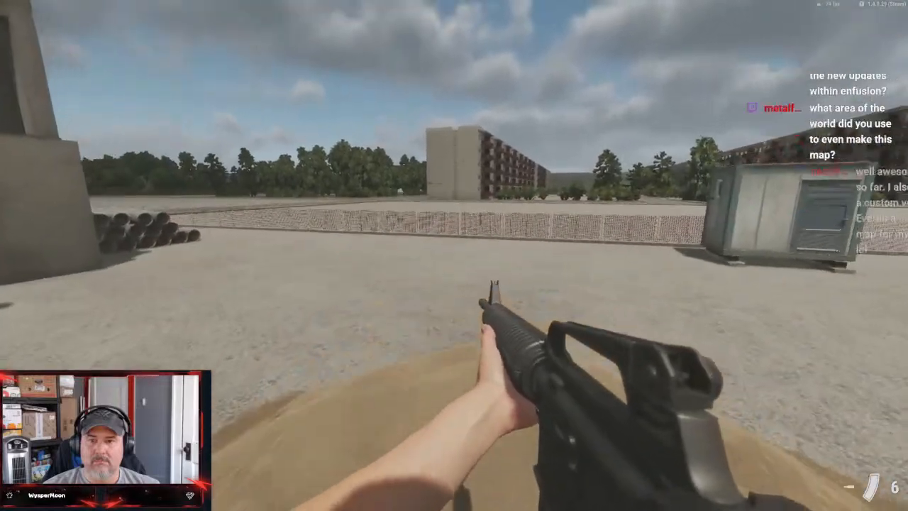
Walk around the building site on foot, inspecting the concrete shell, the stacked pipes and the perimeter fence
key(w)
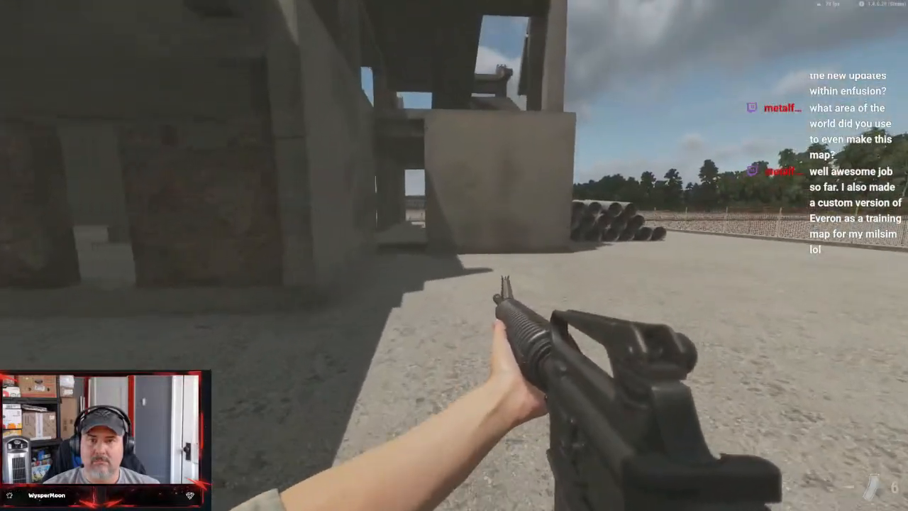
key(w)
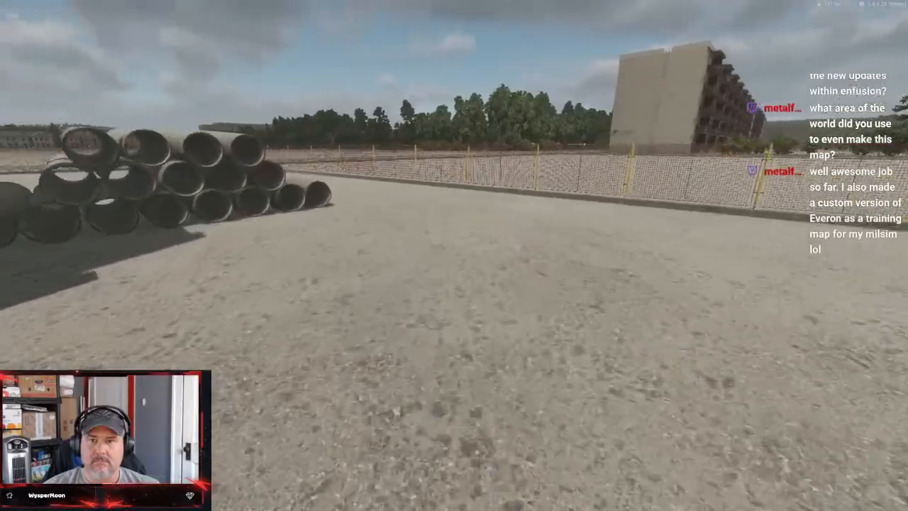
key(v)
key(w)
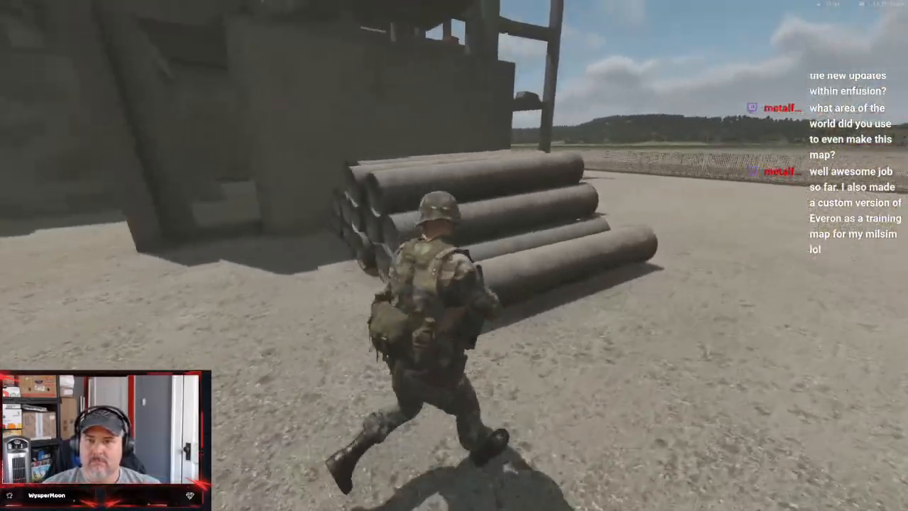
key(w)
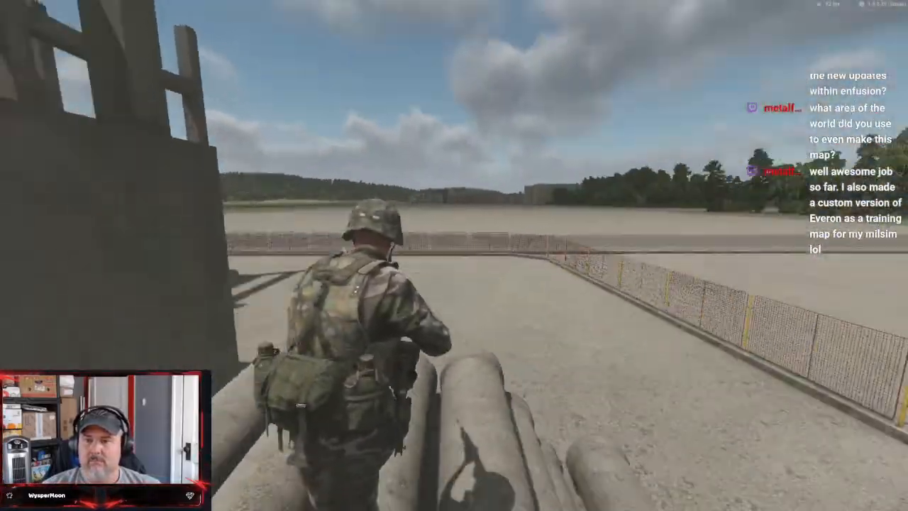
key(w)
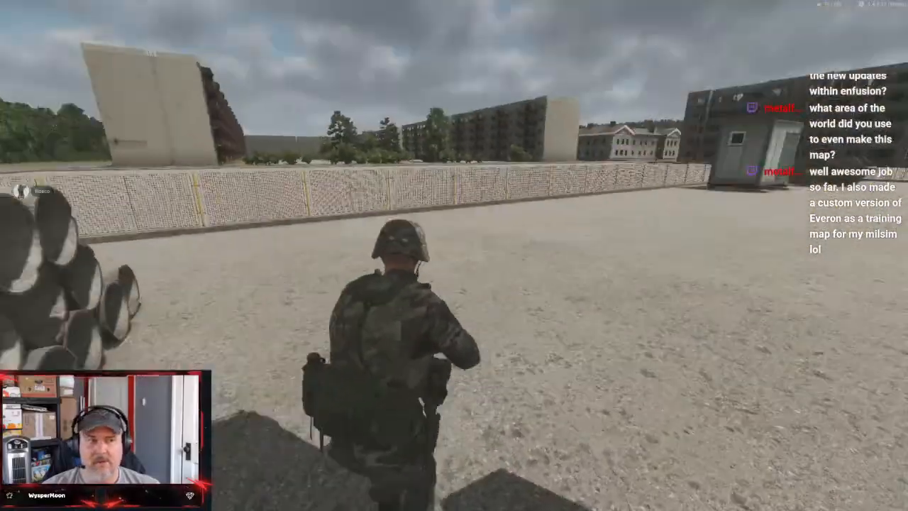
key(w)
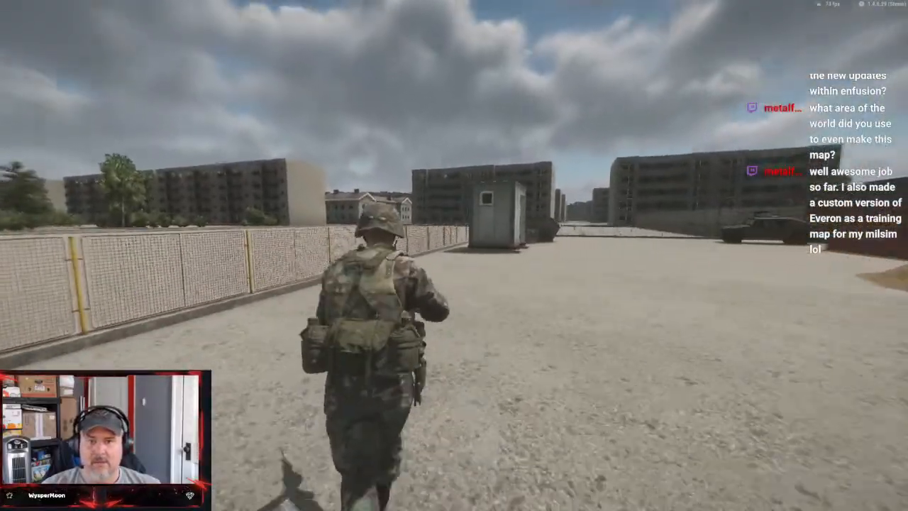
key(w)
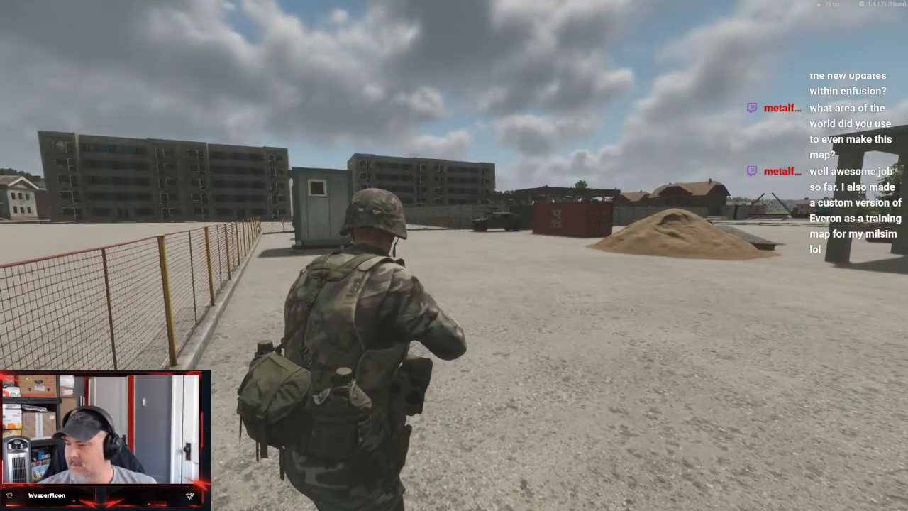
Switch to Game Master and survey the building site, the neighbouring walled fuel station and the apartment blocks across the road
key(y)
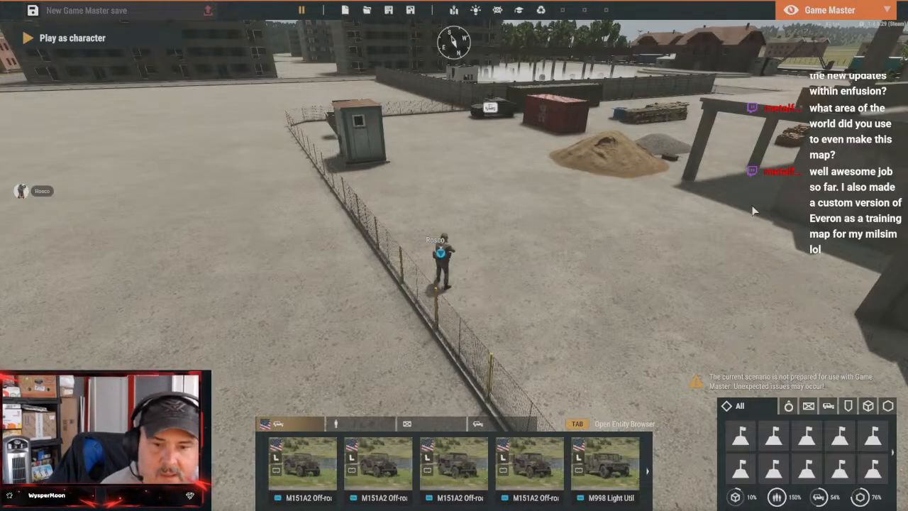
right_drag(511, 318, 564, 159)
key(w)
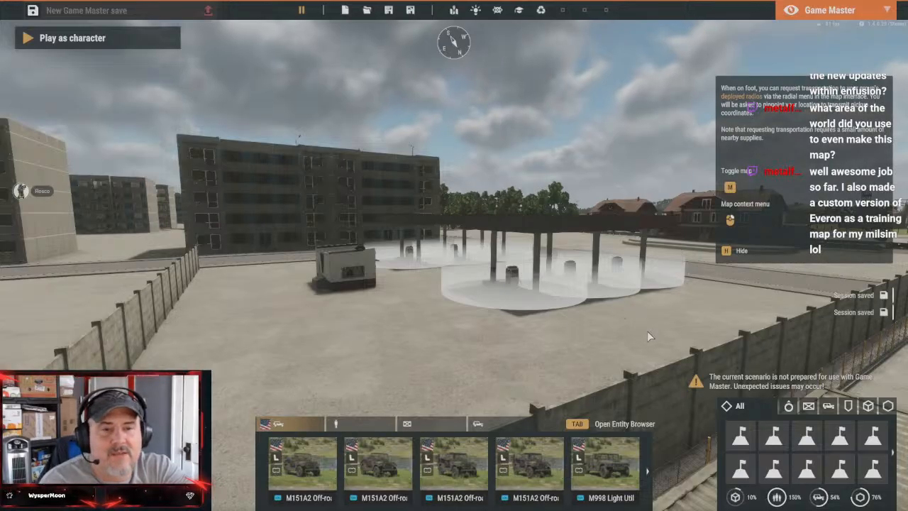
right_drag(647, 330, 385, 377)
key(w)
key(w)
key(s)
key(s)
key(w)
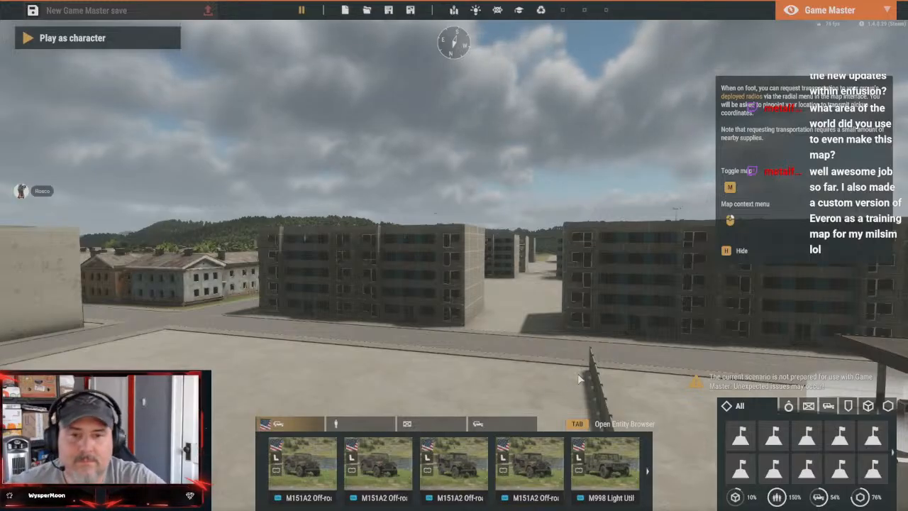
Fly over the apartment blocks to the open lots and the small fuel station beside the river
key(w)
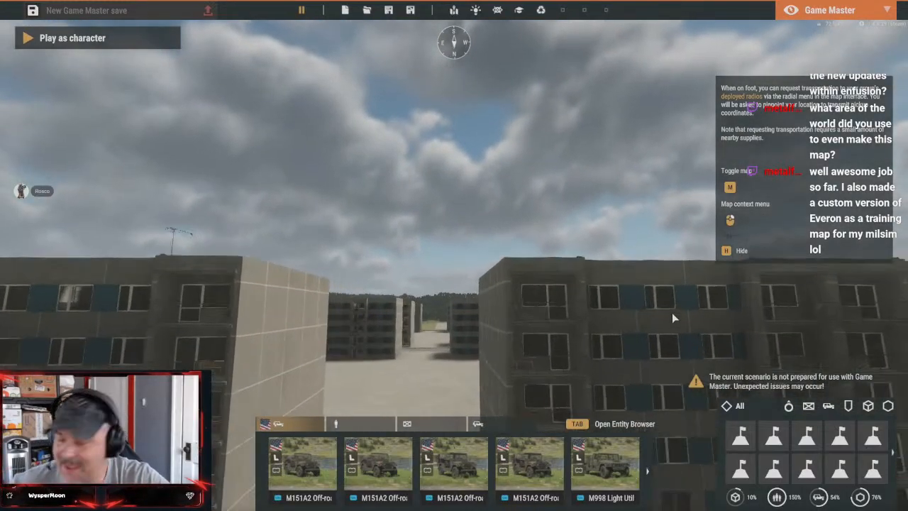
key(q)
right_drag(672, 319, 177, 434)
key(w)
key(w)
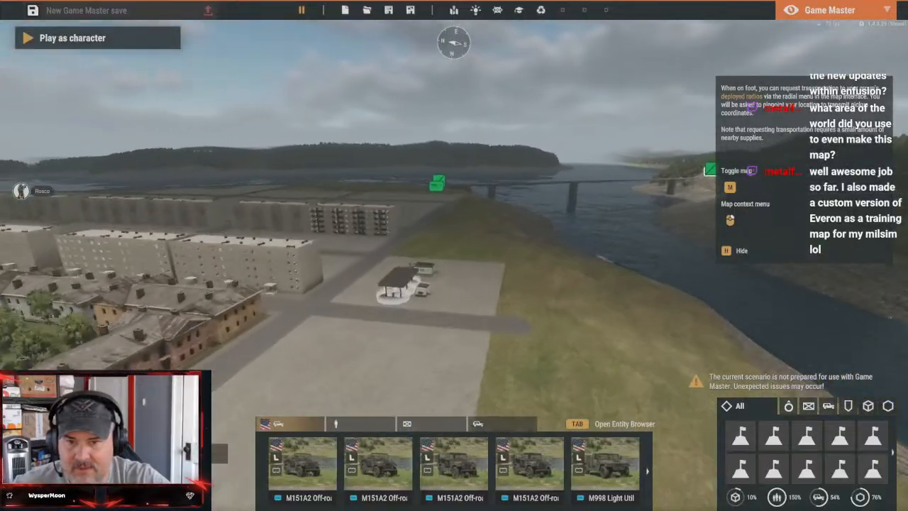
key(w)
Relocate the M1025 Light Armored Vehicle to the open lot by the low flat-roofed building, beside the player character, and resume playing
right_drag(539, 301, 287, 290)
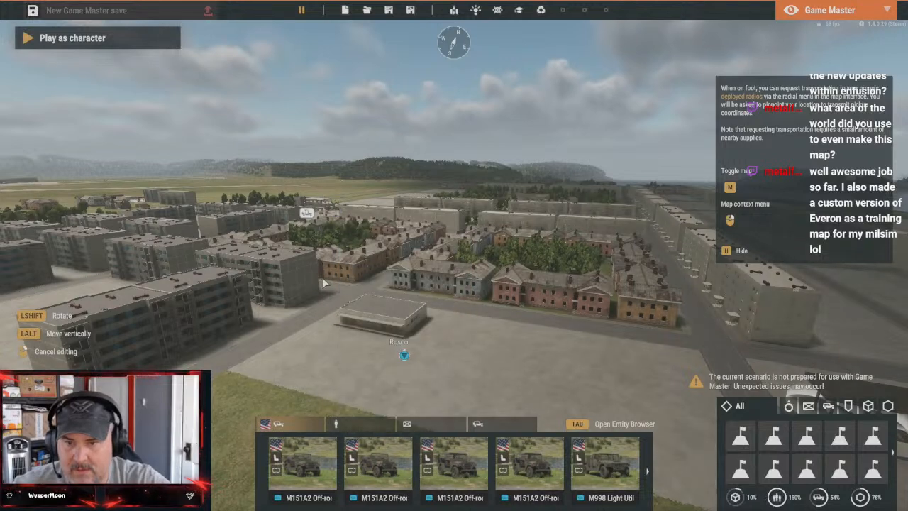
drag(307, 213, 432, 367)
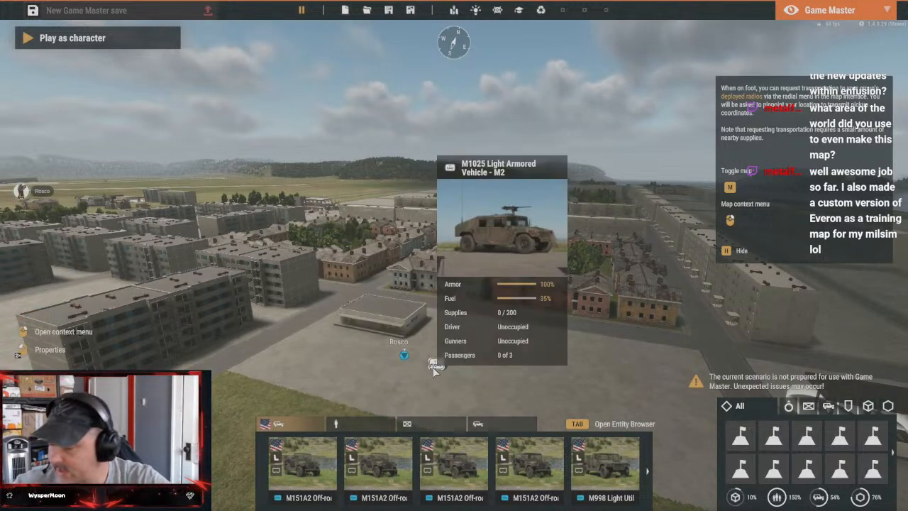
key(y)
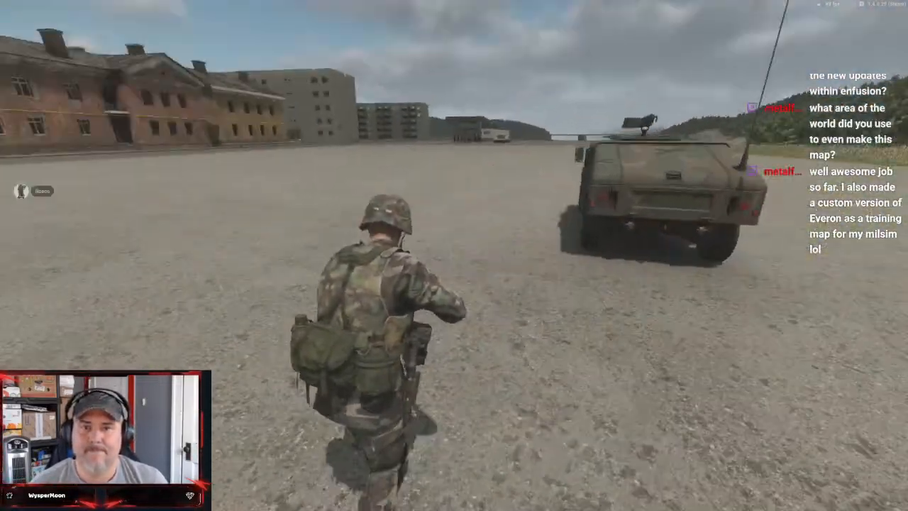
Inspect the flat-roofed building's loading dock and side wall on foot, and try its yellow door
key(w)
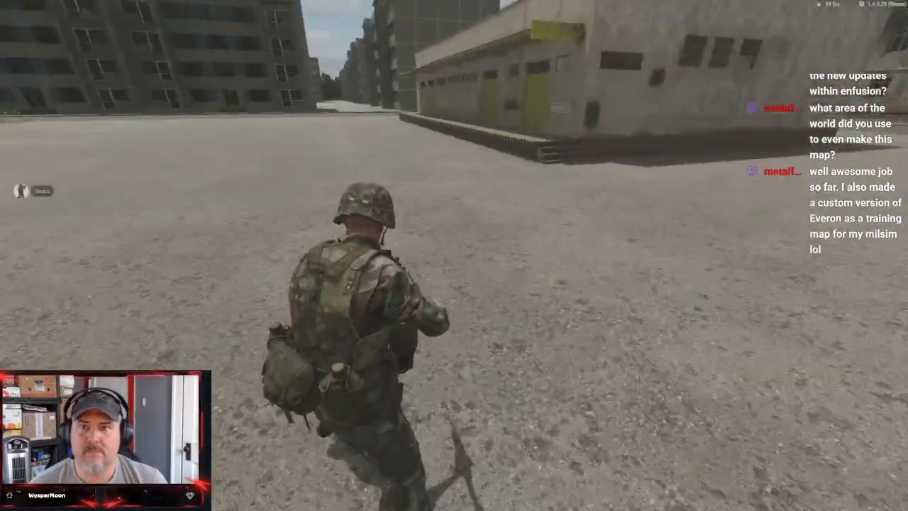
key(w)
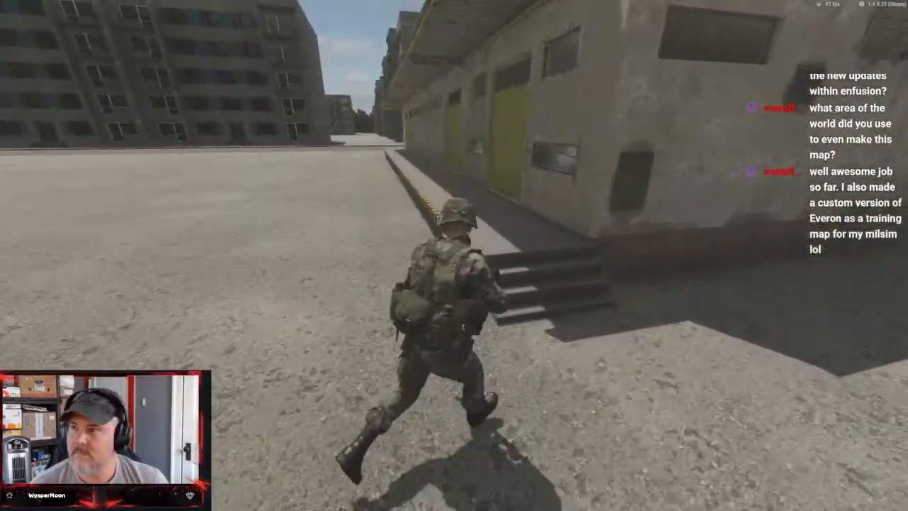
key(w)
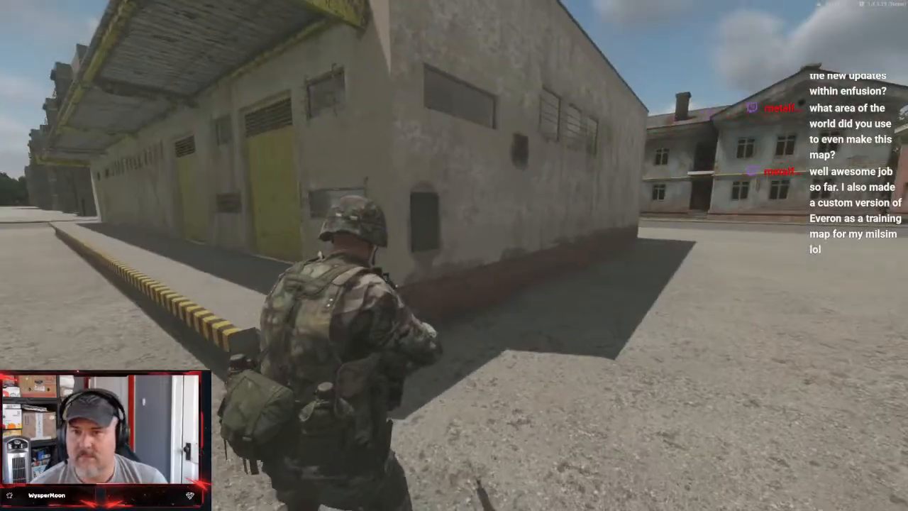
key(w)
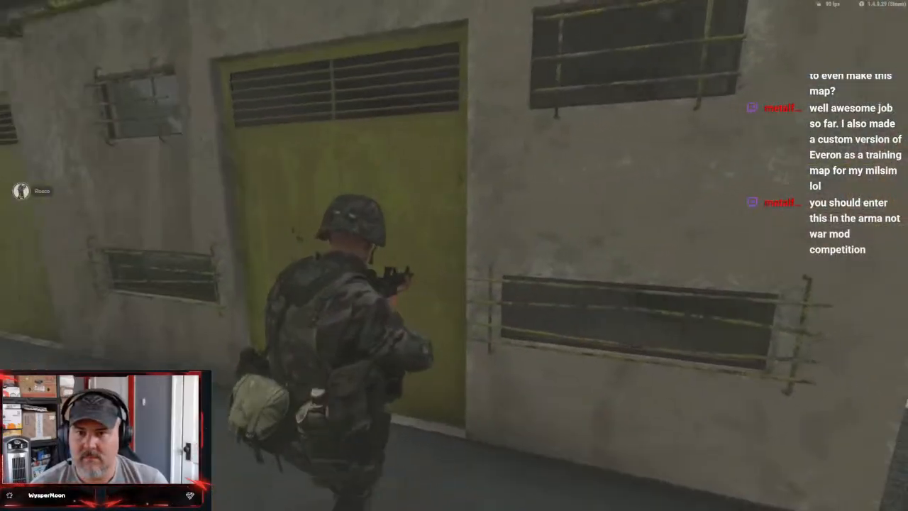
key(f)
Move around to the building's storefront, view it from the road and equip the AN-M8 HC grenade
key(w)
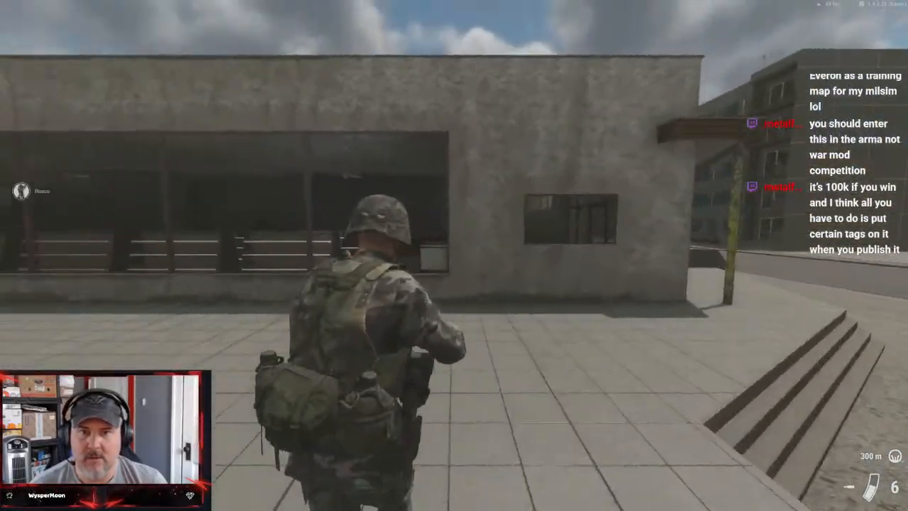
key(a)
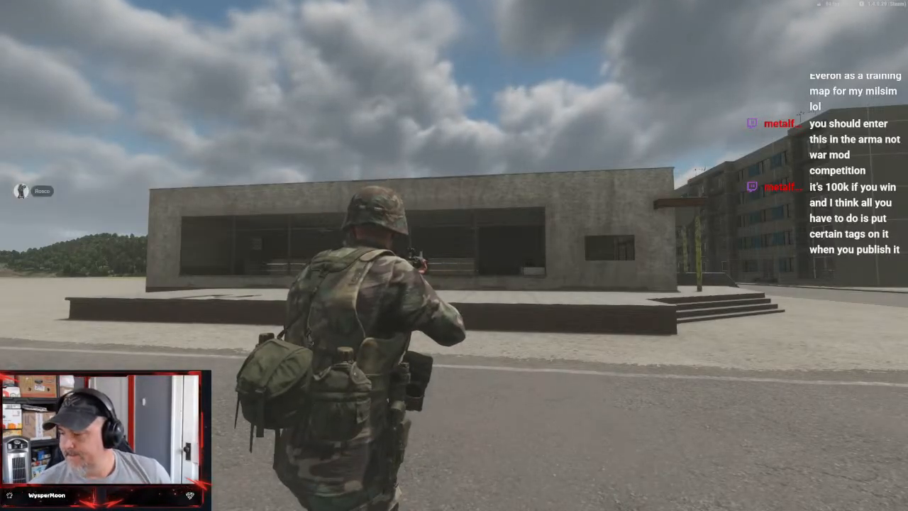
key(5)
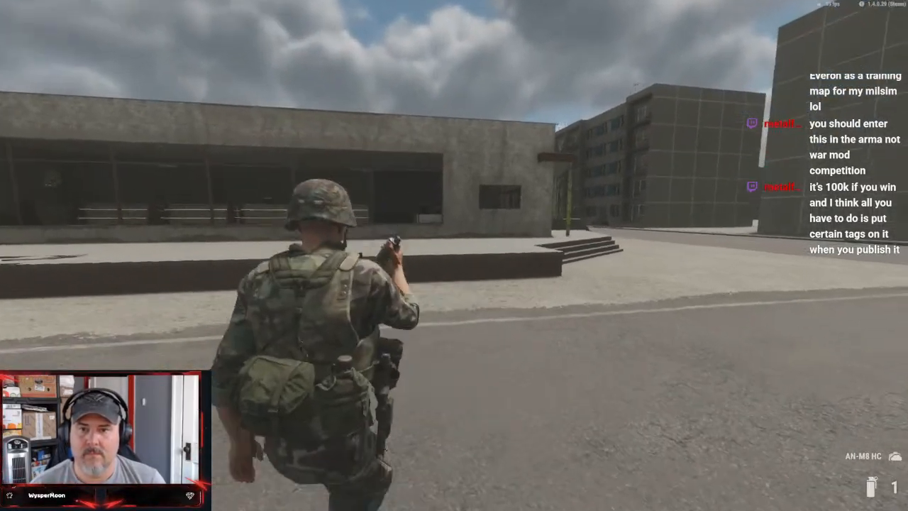
Aim the AN-M8 HC grenade at the storefront window, switch to the M67 grenade and back away across the road
key(w)
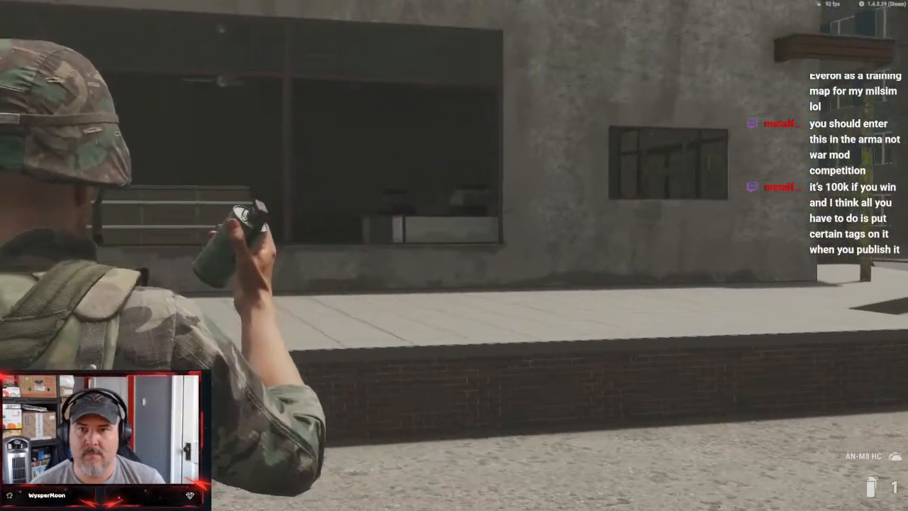
key(s)
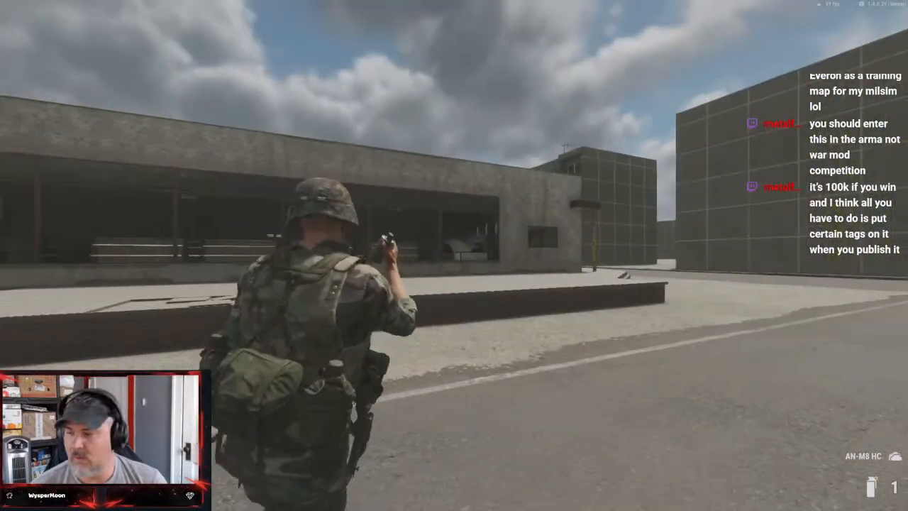
key(space)
key(4)
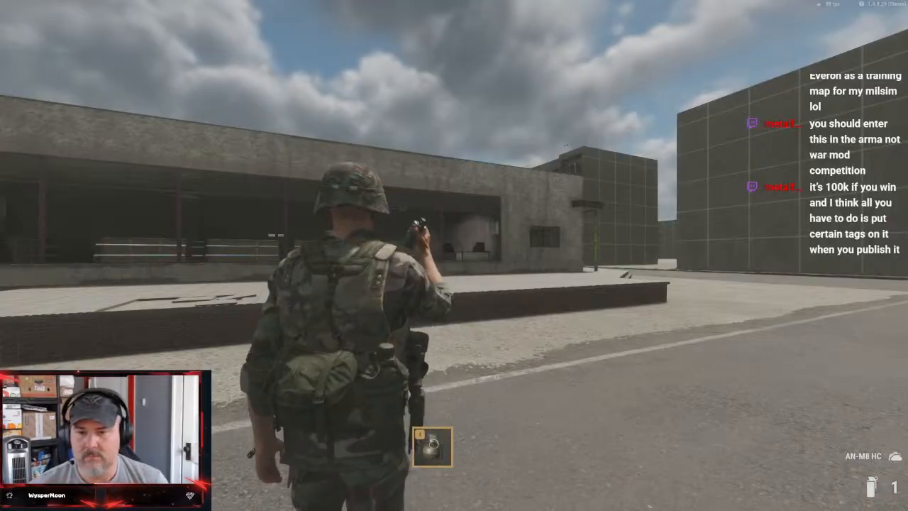
right_click(453, 255)
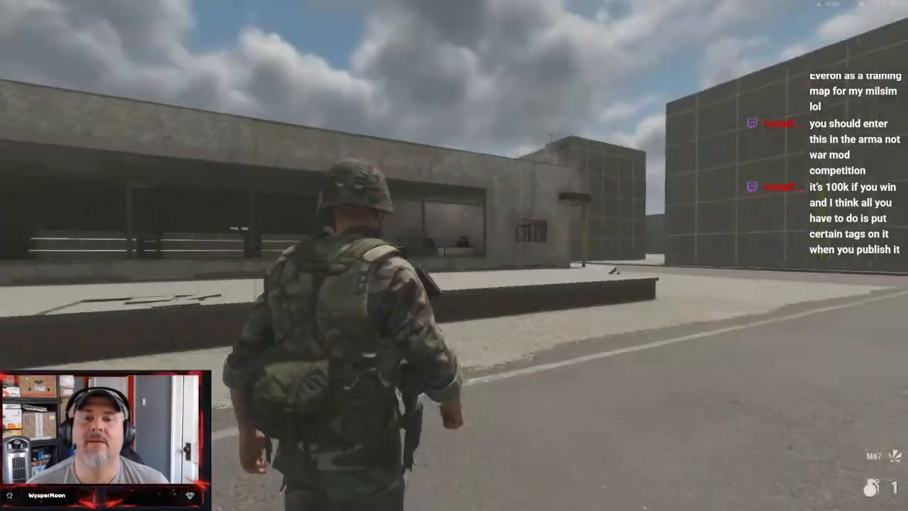
key(s)
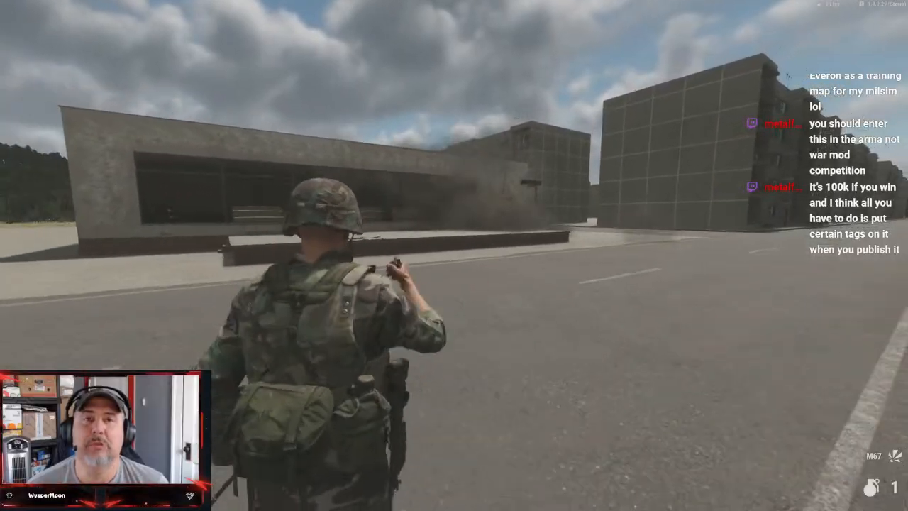
Inspect the shelved storeroom on foot, exit through the yellow door to the M1025 and end the play session
key(shift+w)
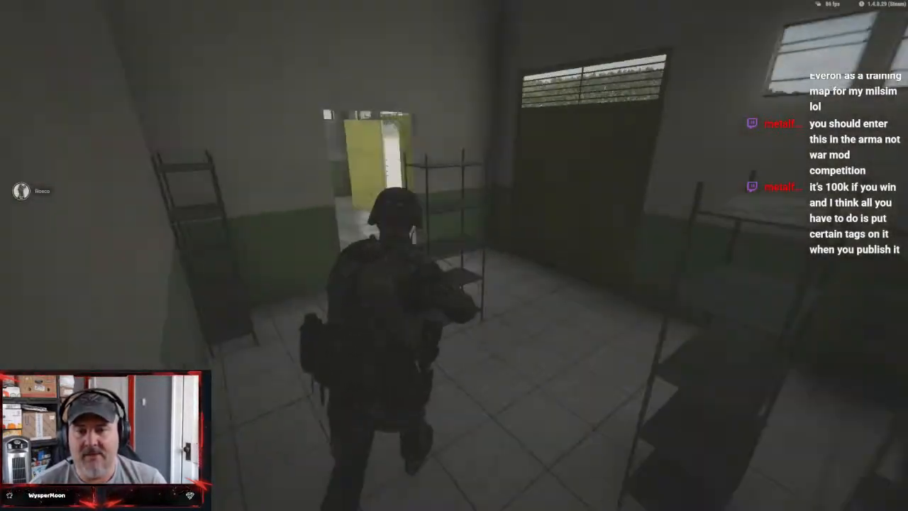
key(w)
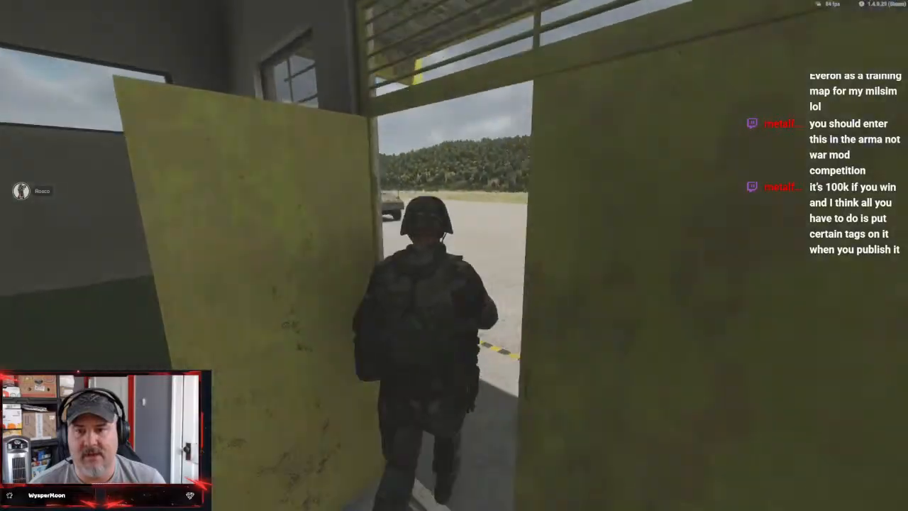
key(w)
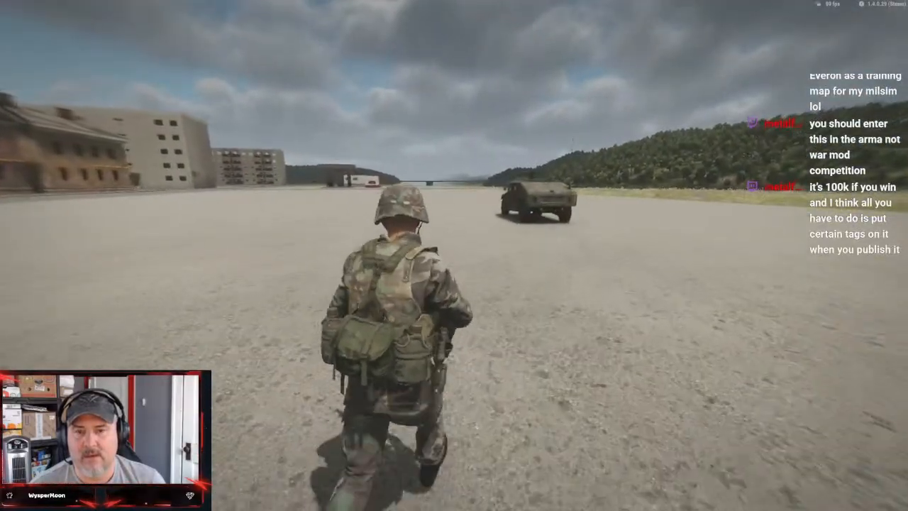
key(w)
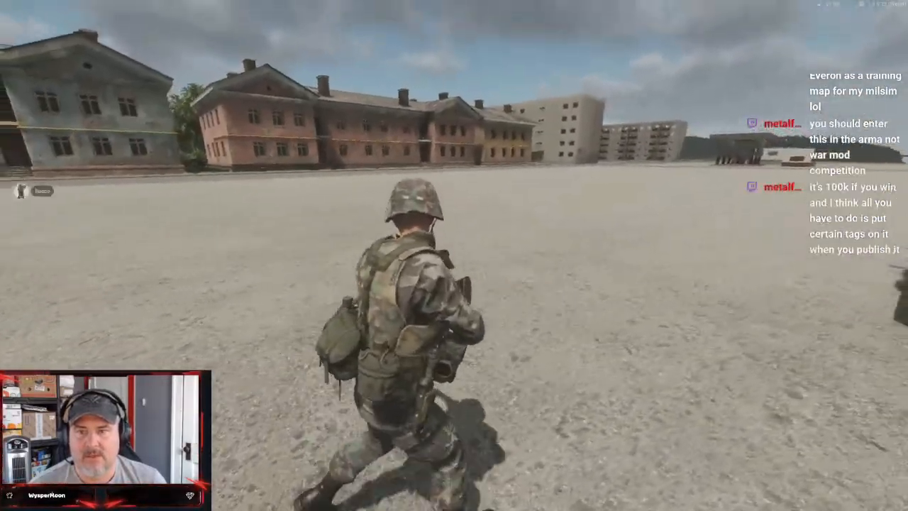
key(w)
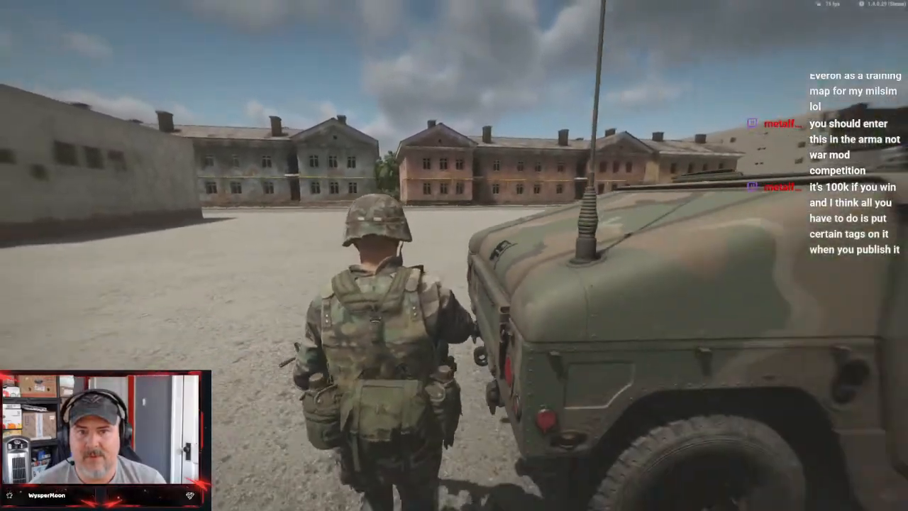
key(d)
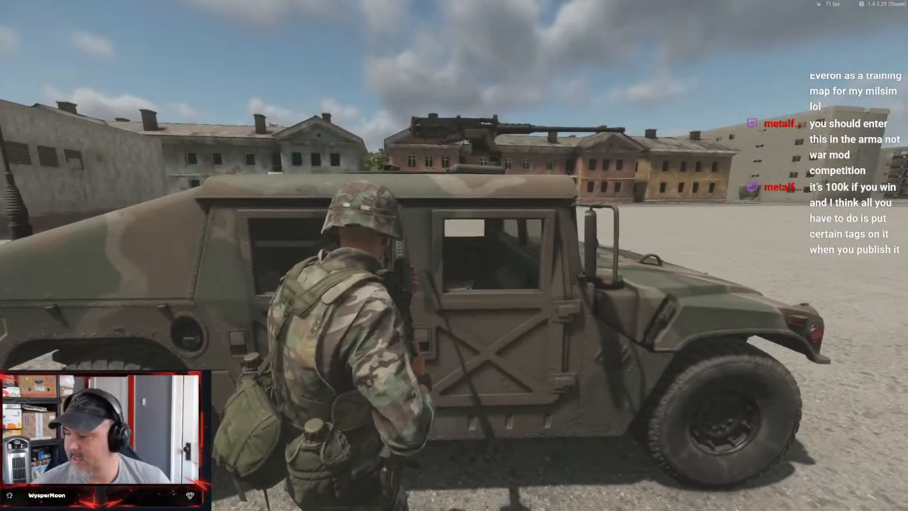
key(Escape)
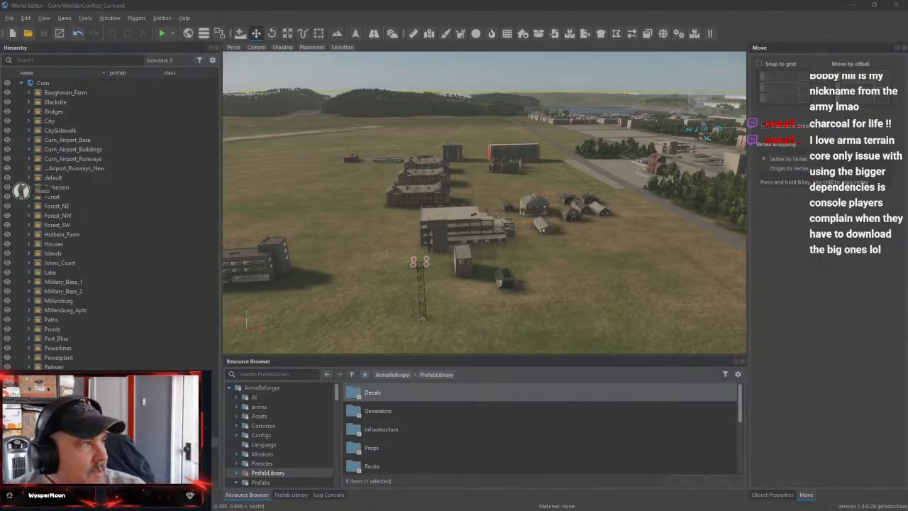
Switch to the browser with the ArmaTerrainCore Workshop page and examine the mod's summary, description and version details
drag(907, 83, 803, 28)
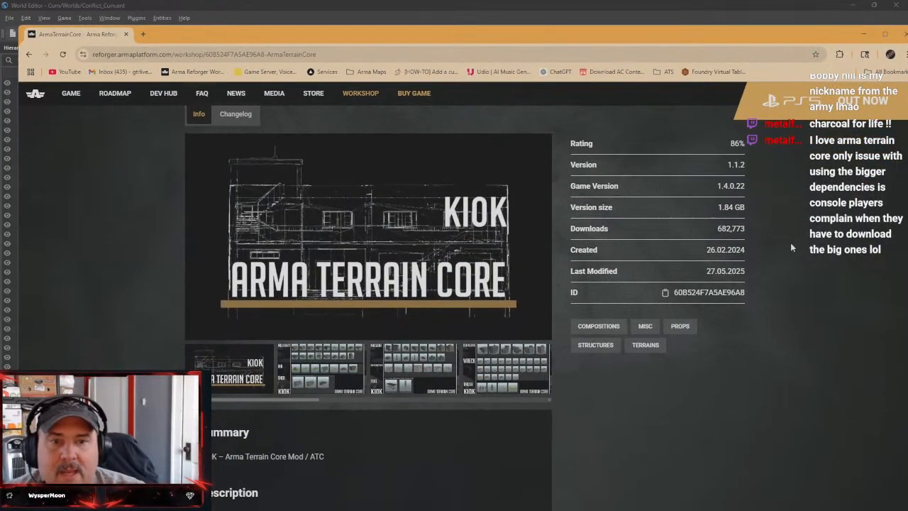
scroll(546, 341, down, 3)
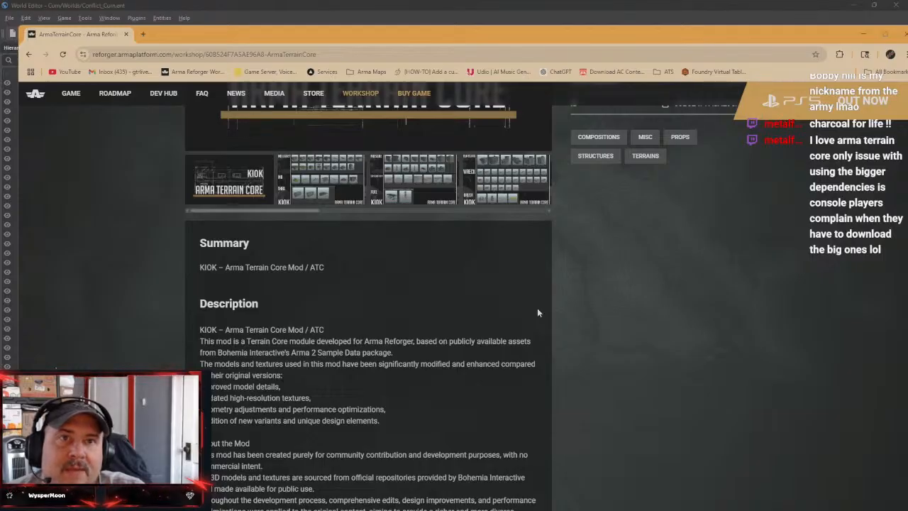
scroll(414, 321, down, 2)
scroll(425, 326, up, 6)
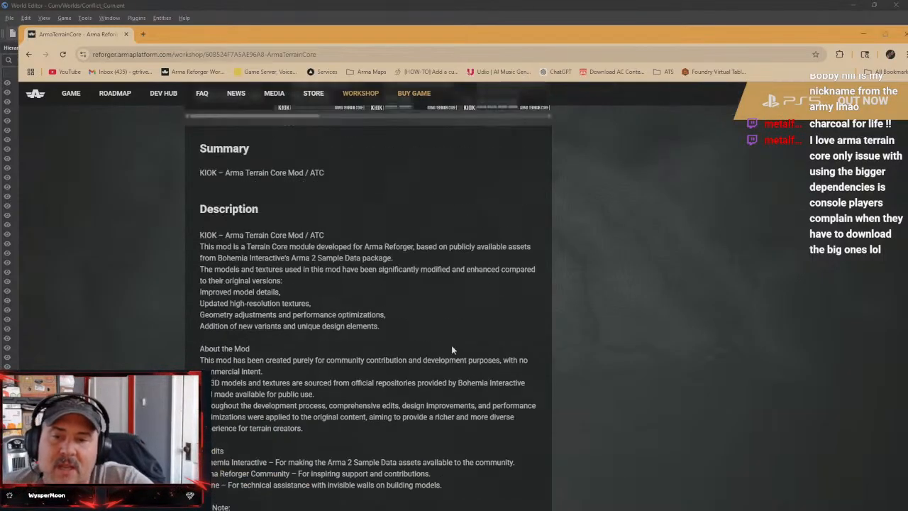
scroll(491, 363, down, 3)
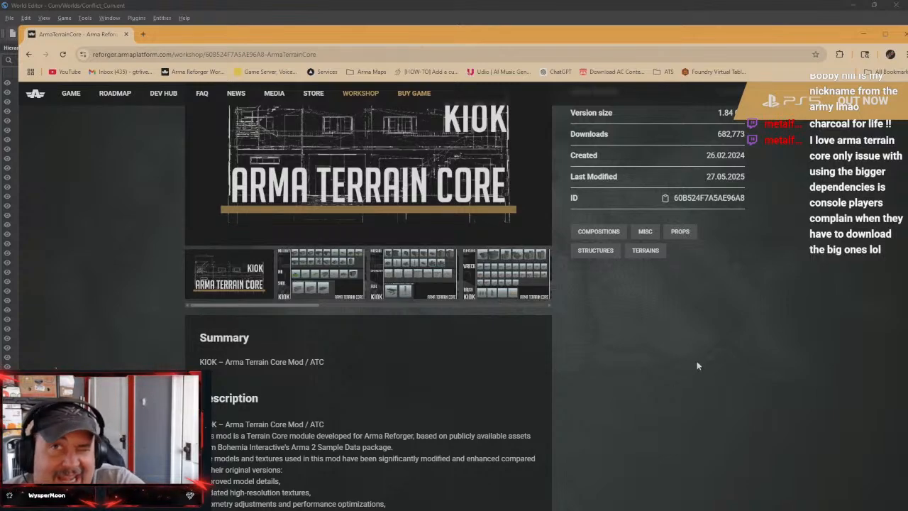
scroll(673, 401, up, 3)
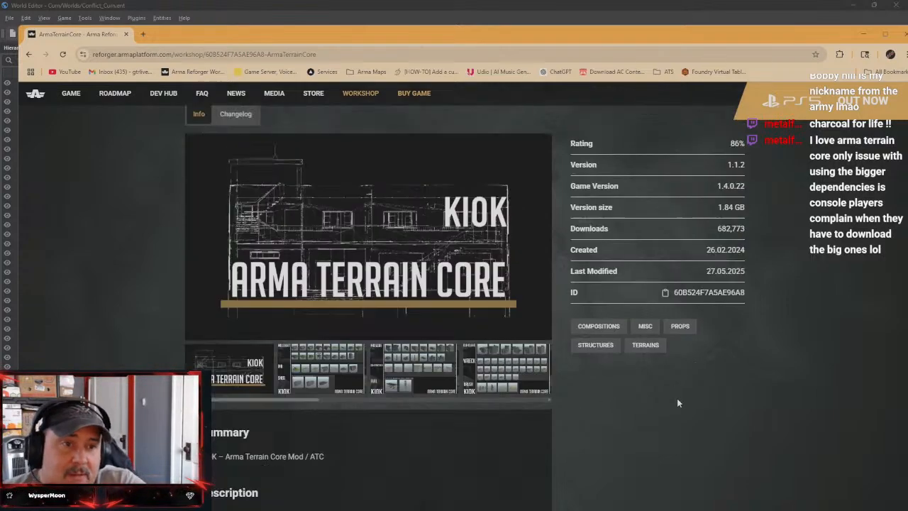
scroll(675, 405, down, 1)
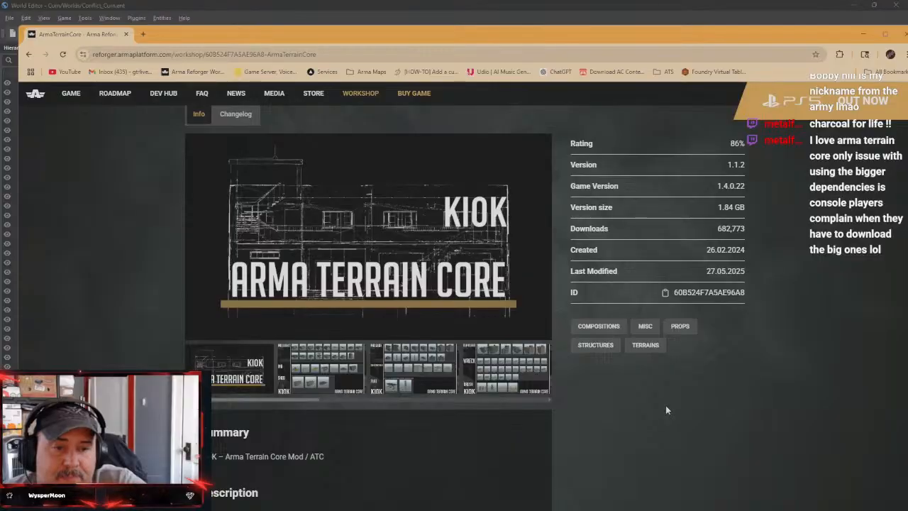
scroll(665, 405, up, 1)
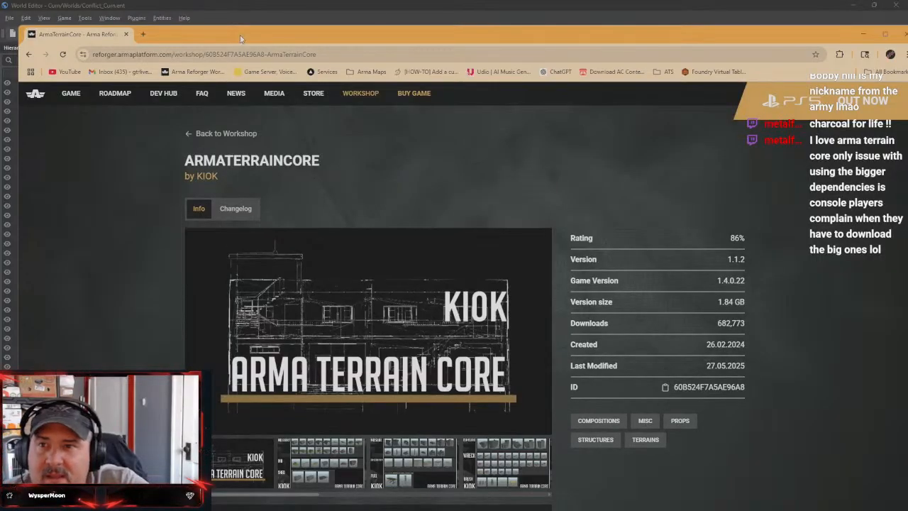
Maximize the browser window and look over the ArmaTerrainCore description and preview thumbnails
drag(244, 36, 228, 15)
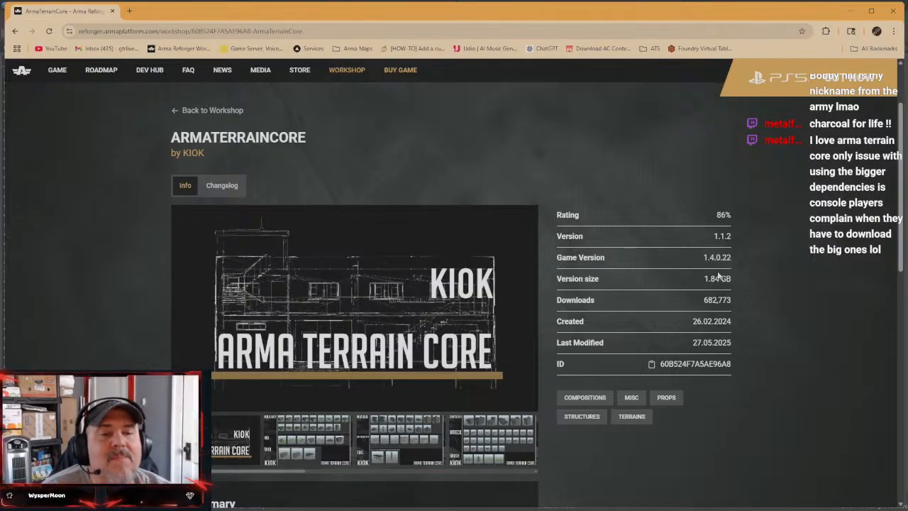
drag(785, 16, 795, 261)
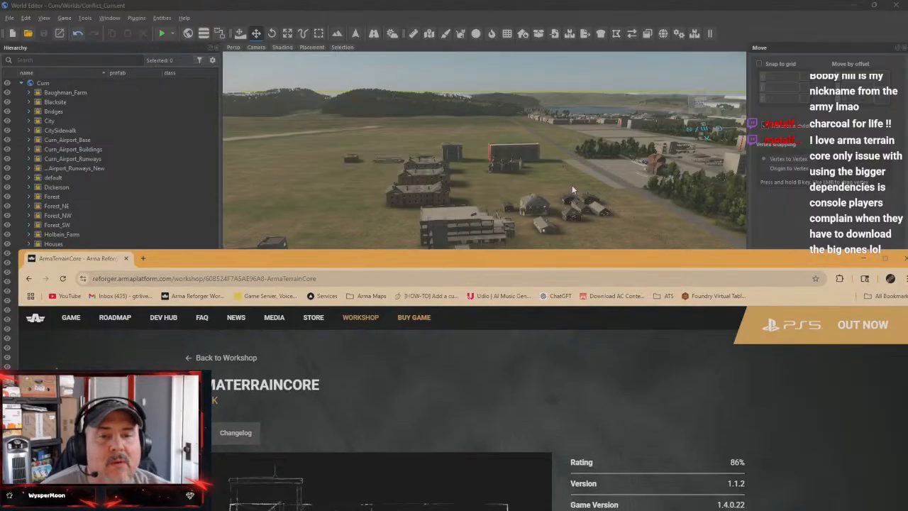
double_click(784, 264)
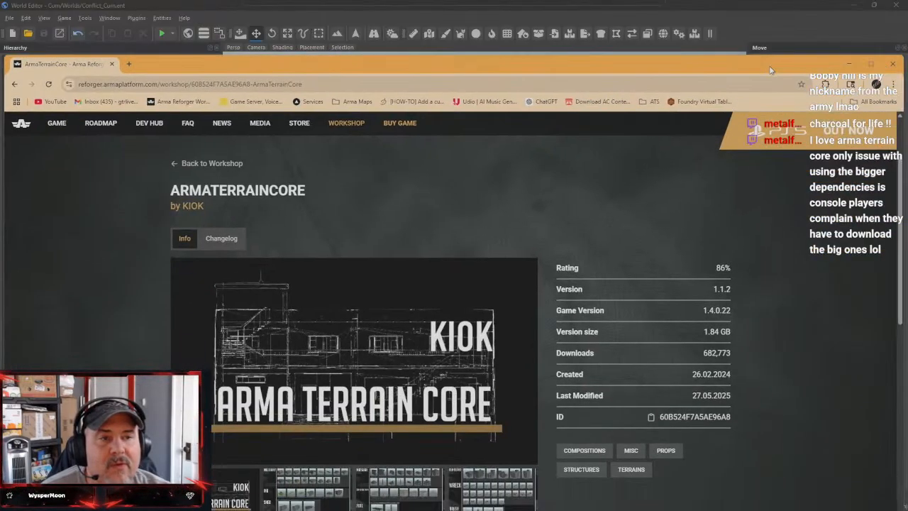
scroll(320, 442, down, 3)
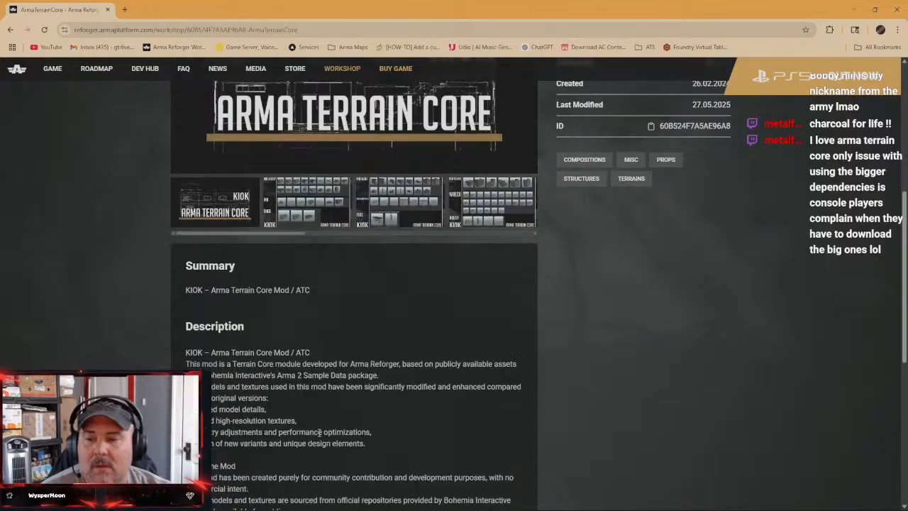
scroll(325, 400, up, 2)
drag(268, 374, 233, 378)
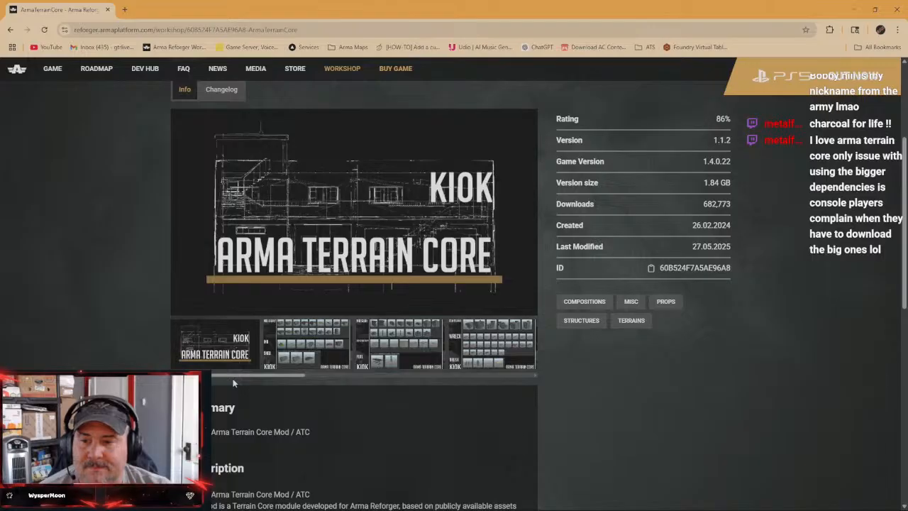
Examine ArmaTerrainCore's preview images from the military prefabs through the House_C family, and close the browser
click(319, 353)
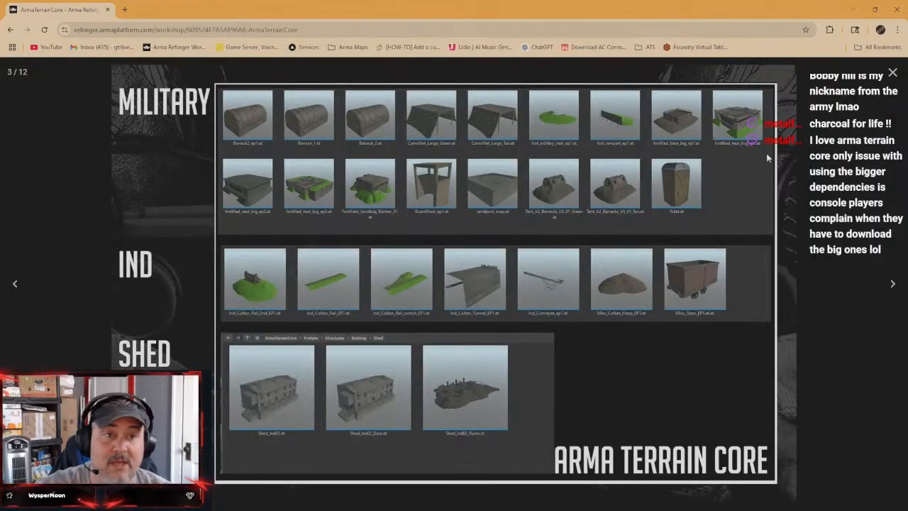
click(893, 285)
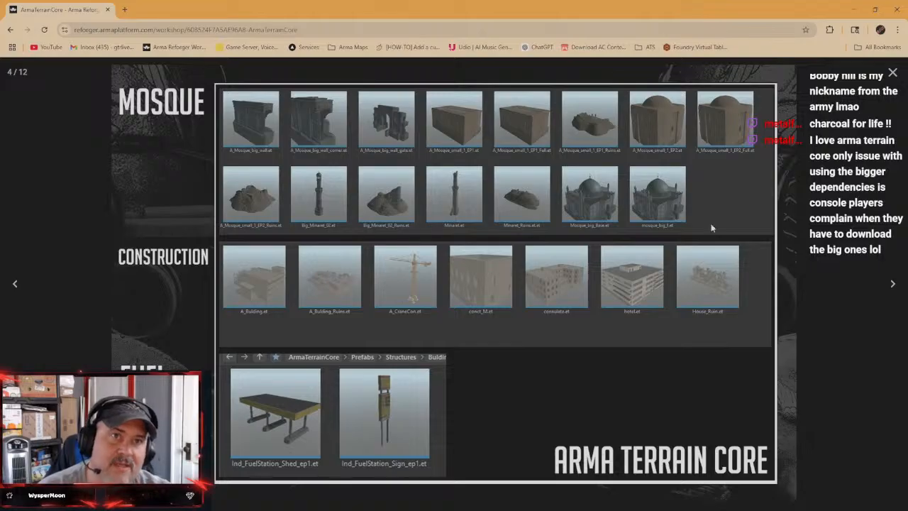
click(893, 286)
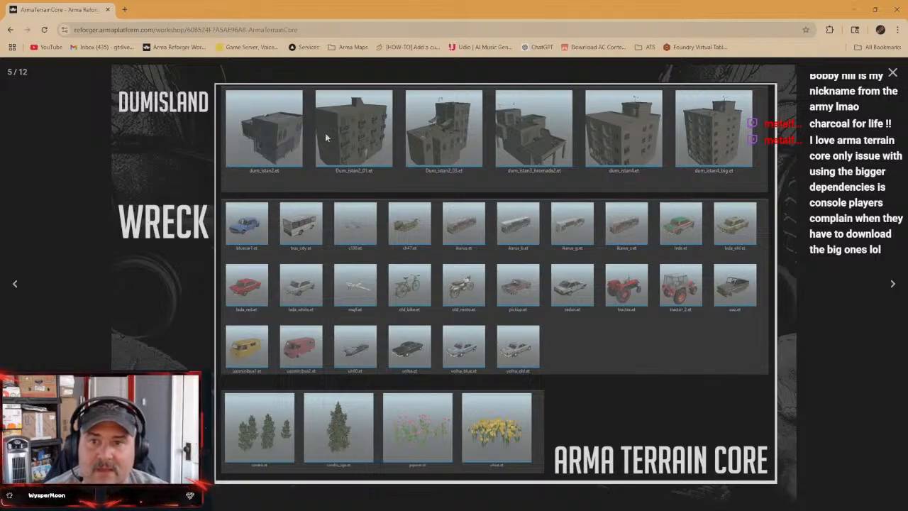
click(893, 286)
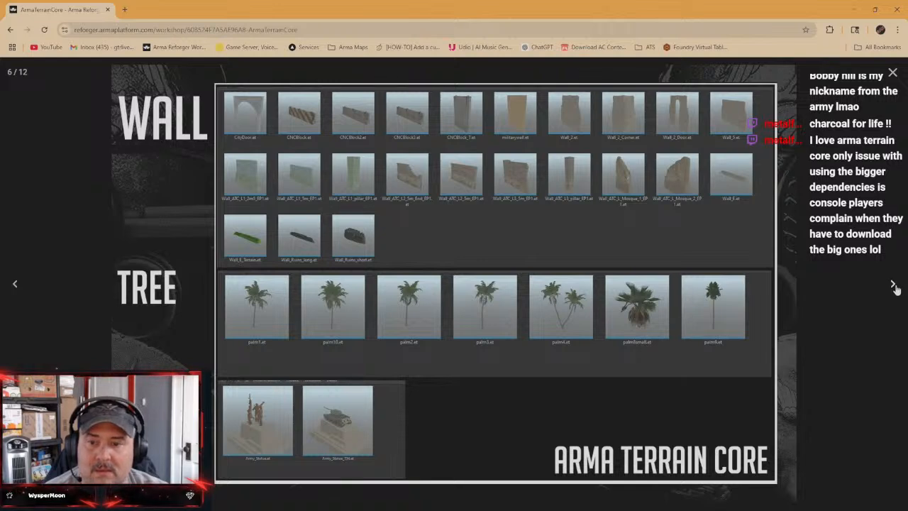
click(892, 286)
click(892, 285)
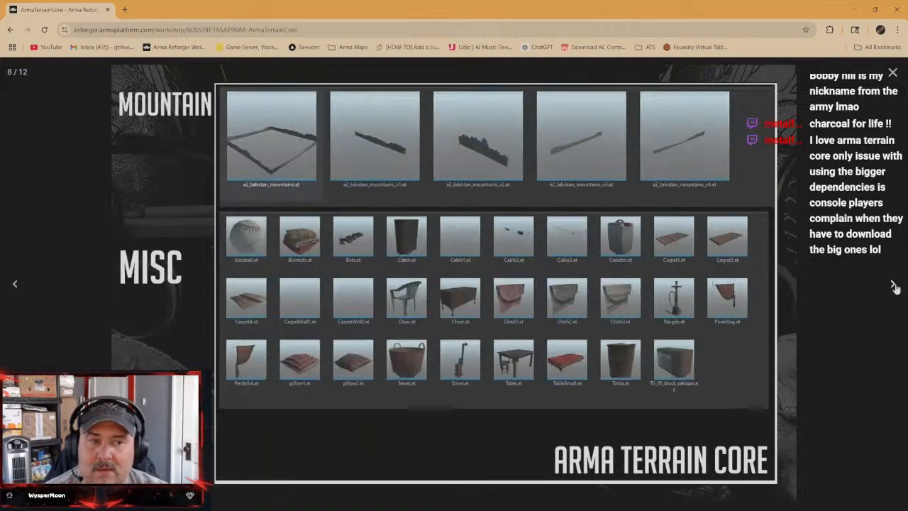
click(892, 286)
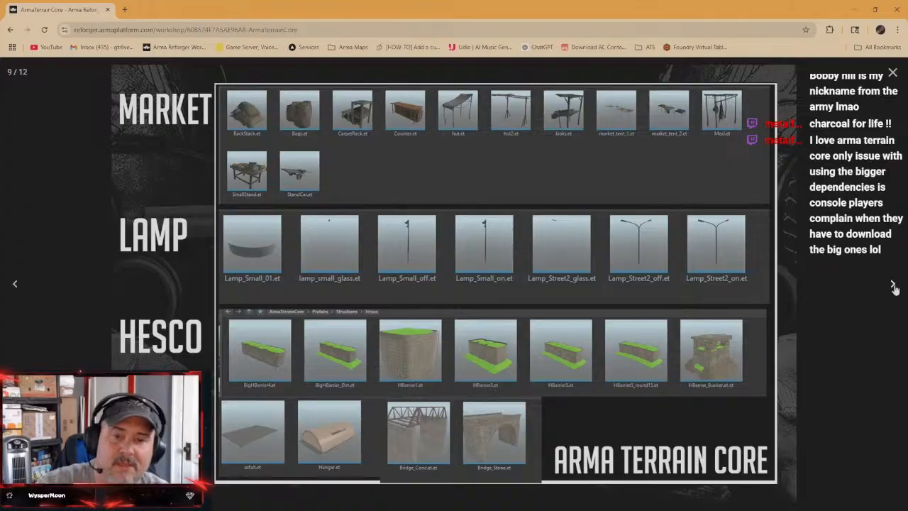
click(893, 285)
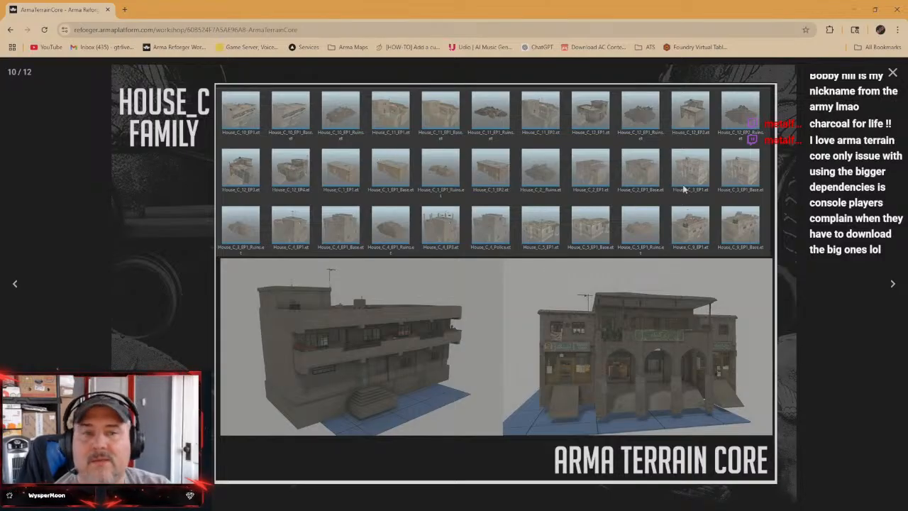
click(892, 73)
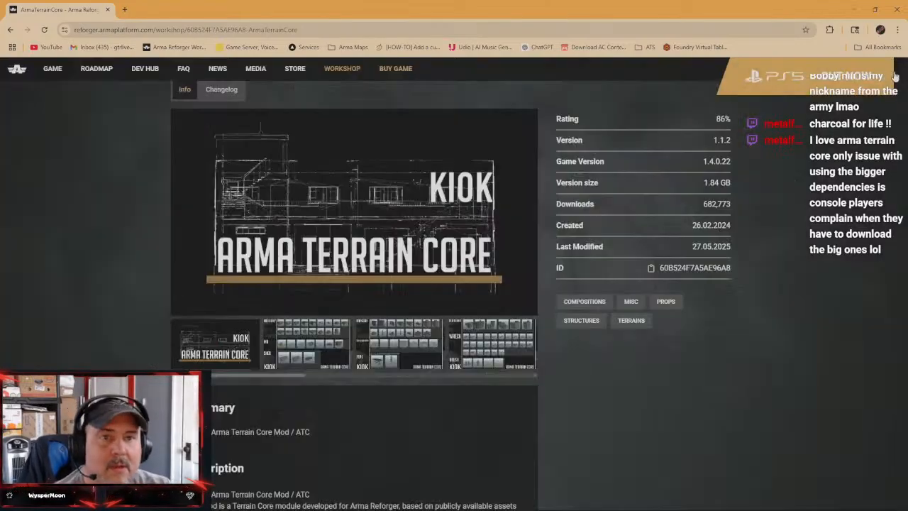
click(898, 9)
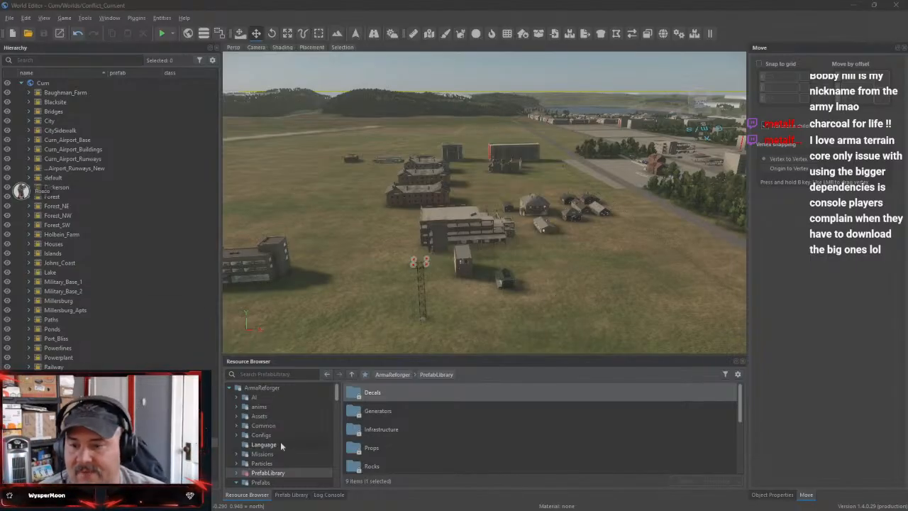
Collapse the ArmaReforger folder in the World Editor's resource tree and briefly expand the Curn folder
click(229, 387)
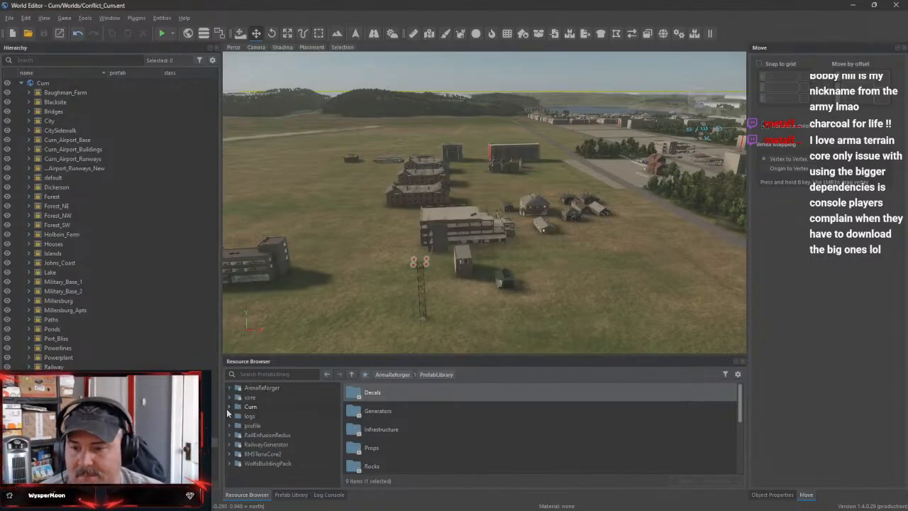
click(228, 408)
click(229, 409)
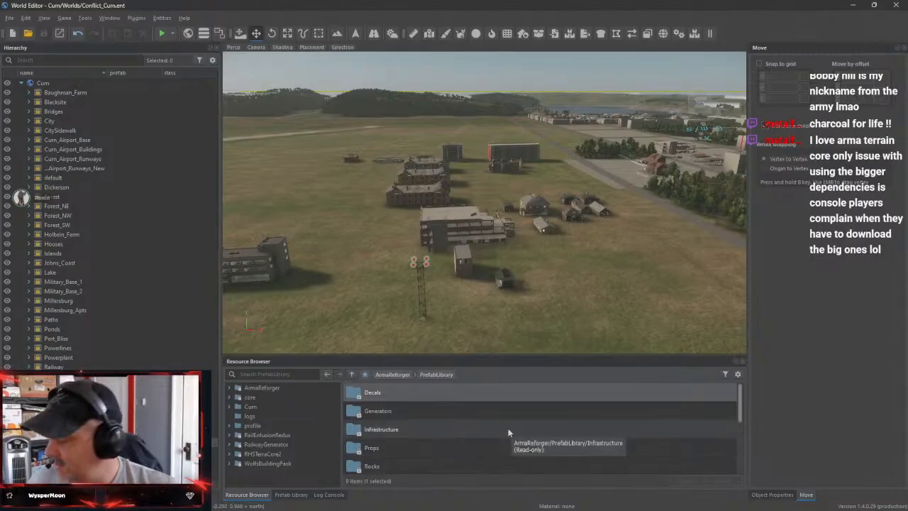
Survey Curn Airport's runways and the surrounding buildings from high above
right_drag(674, 286, 495, 316)
key(s)
key(s)
key(w)
key(s)
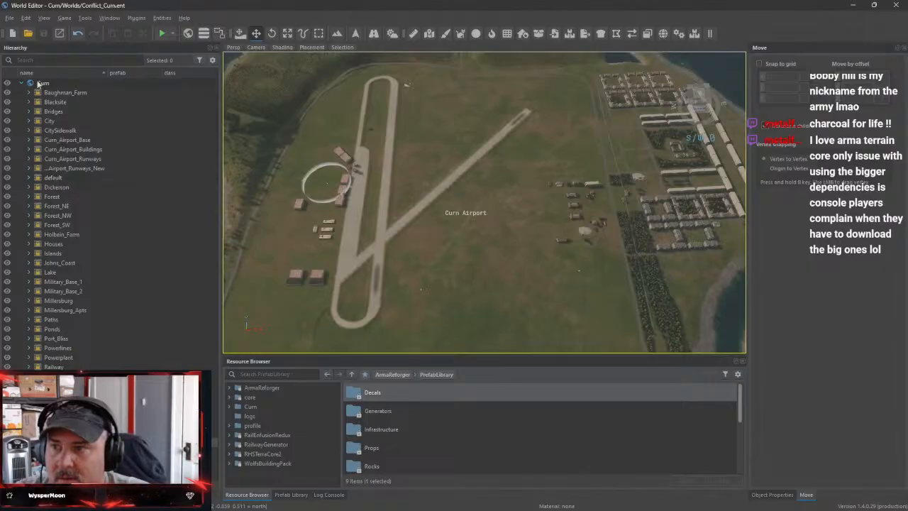
Fly from the airport to the city and examine the row houses and apartment blocks up close
right_drag(509, 279, 560, 292)
key(d)
key(w)
key(w)
key(w)
key(w)
key(d)
key(a)
right_drag(501, 254, 462, 249)
key(w)
key(a)
key(w)
key(w)
key(s)
key(w)
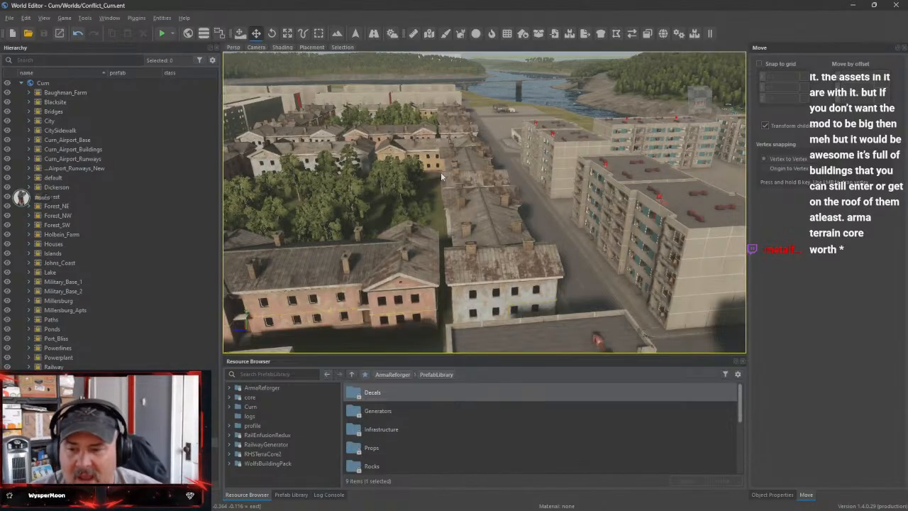
Review the 1-204 structure prefabs in RHSTerraCore2 and compare them with the pink and white houses placed in the city
click(229, 454)
scroll(298, 455, down, 1)
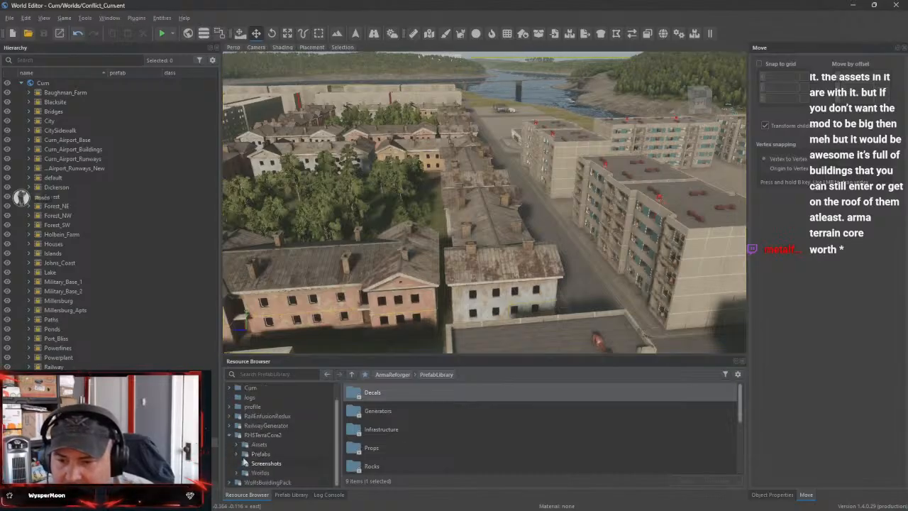
click(236, 453)
click(272, 465)
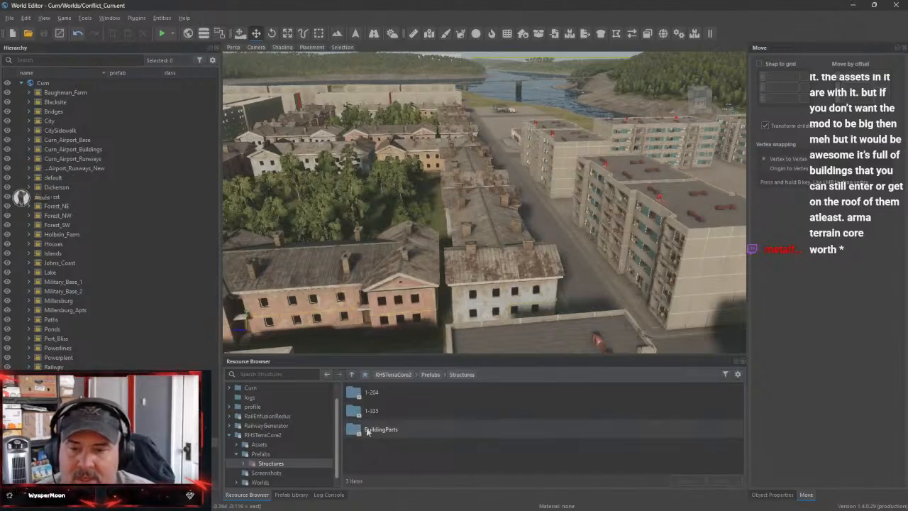
double_click(372, 392)
scroll(432, 422, down, 2)
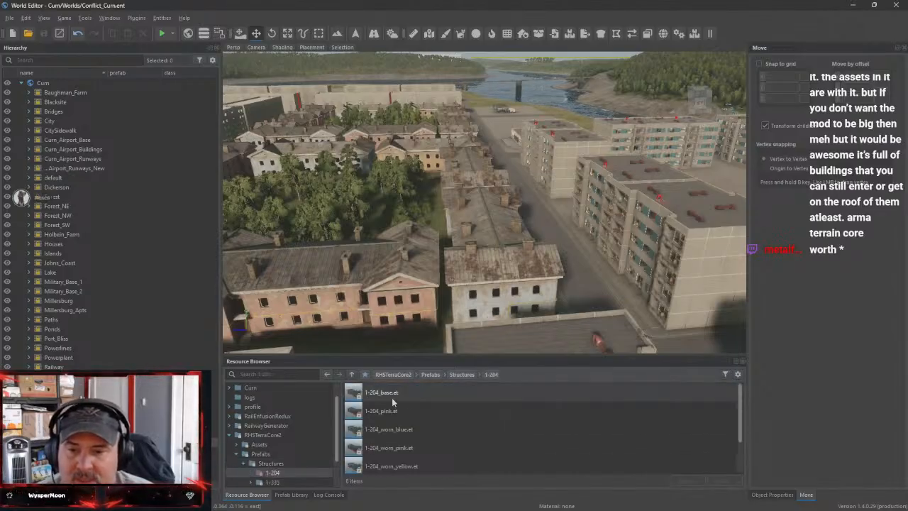
scroll(438, 430, up, 2)
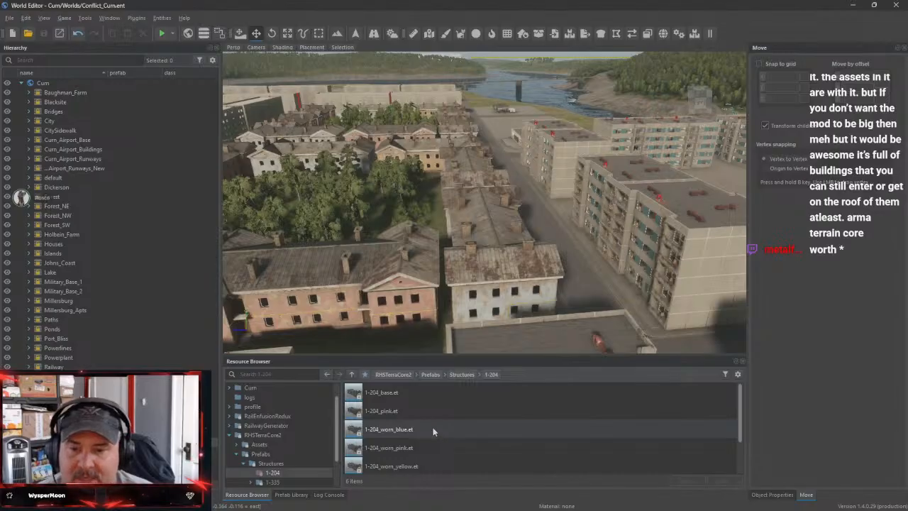
right_drag(454, 263, 383, 220)
right_drag(453, 185, 476, 234)
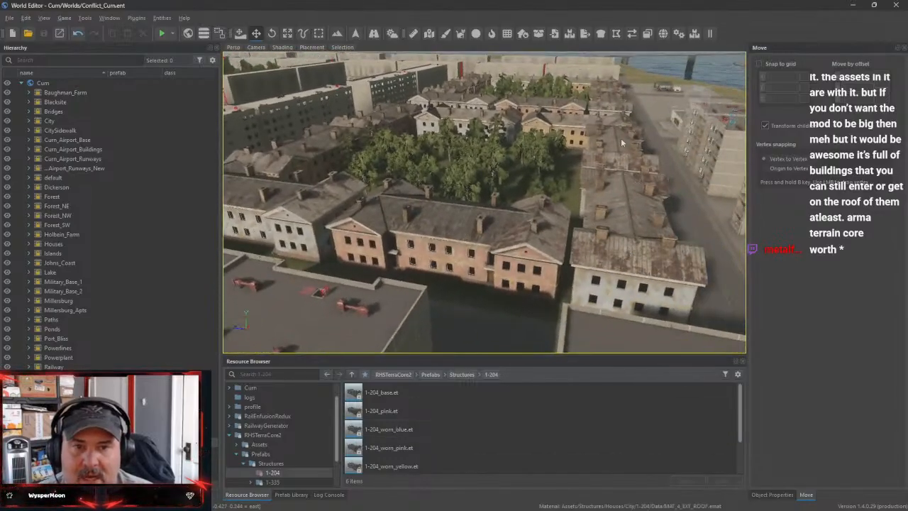
mouse_move(497, 236)
right_down()
mouse_move(418, 188)
mouse_move(496, 245)
right_up()
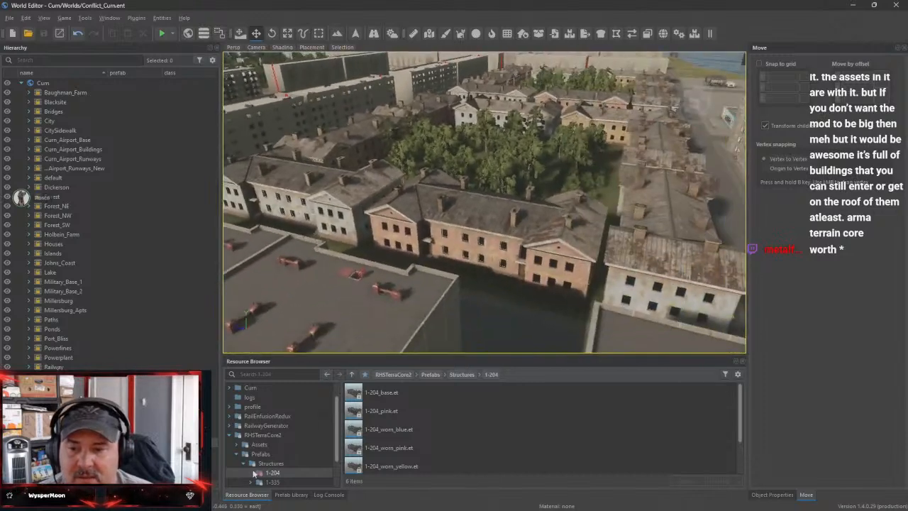
Look through the 1-335 structure prefabs in RHSTerraCore2 and collapse the mod's Prefabs folder
click(243, 463)
click(244, 463)
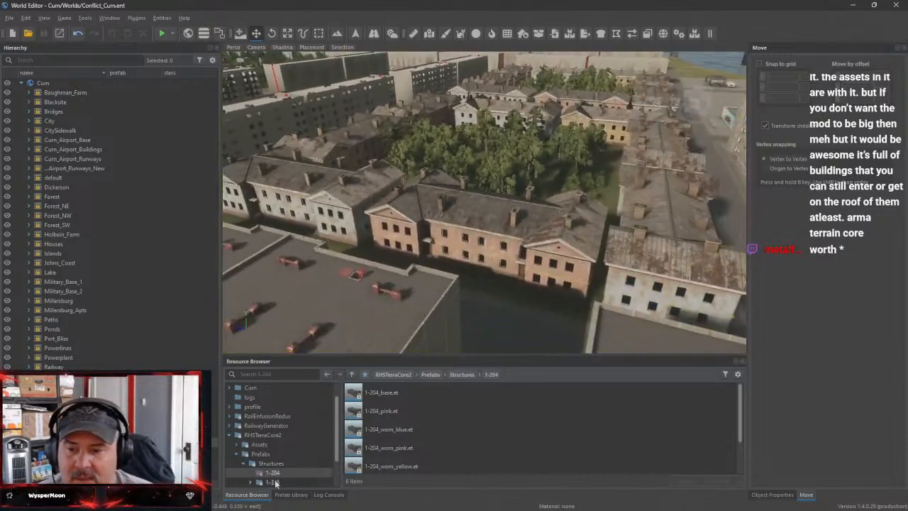
click(272, 482)
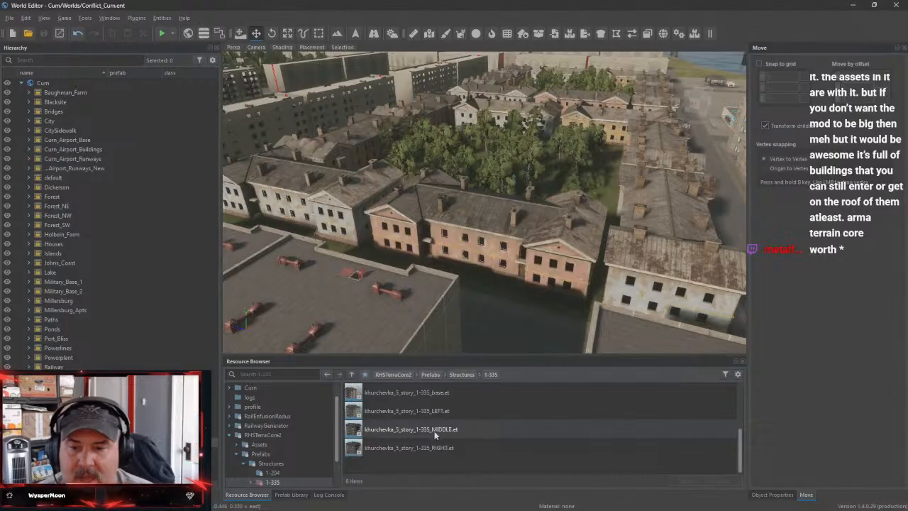
scroll(404, 425, down, 1)
scroll(401, 426, up, 1)
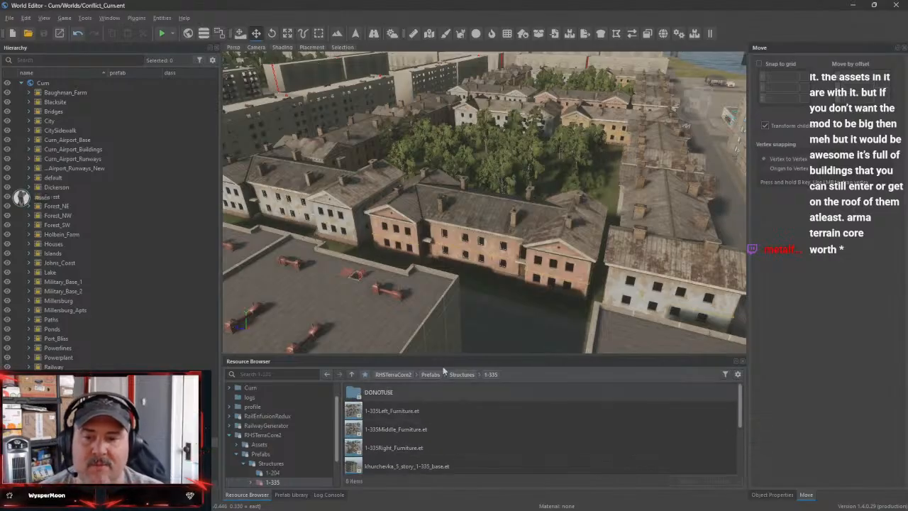
click(243, 463)
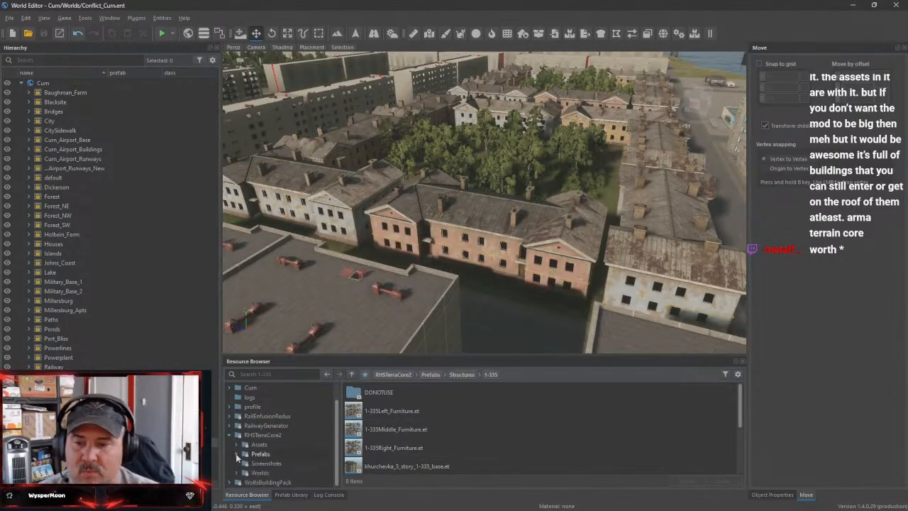
click(236, 453)
Check WolfsBuildingPack's prefab folders, including WEGenerators, and collapse the RHSTerraCore2 folder
click(267, 481)
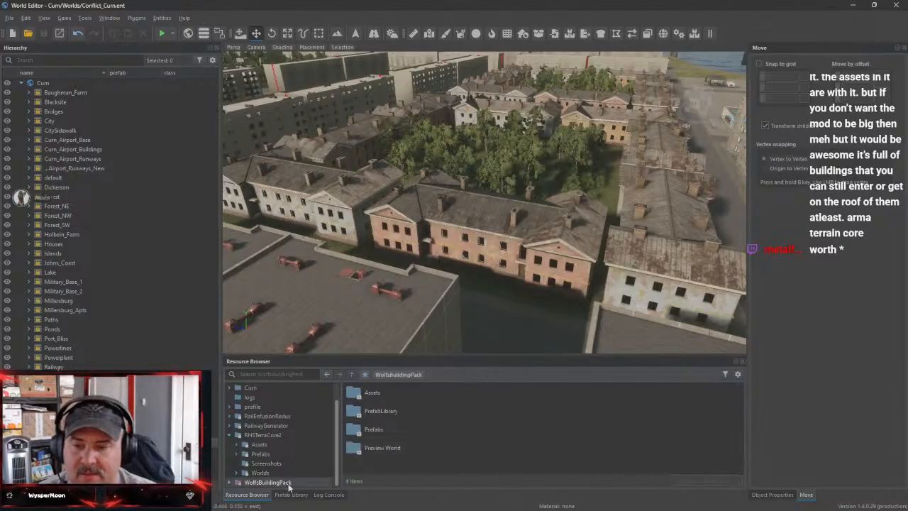
double_click(382, 431)
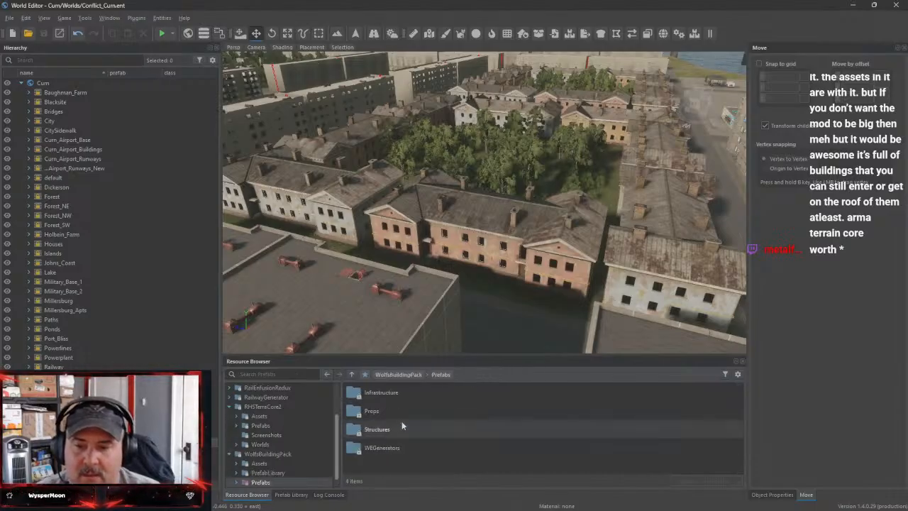
double_click(387, 447)
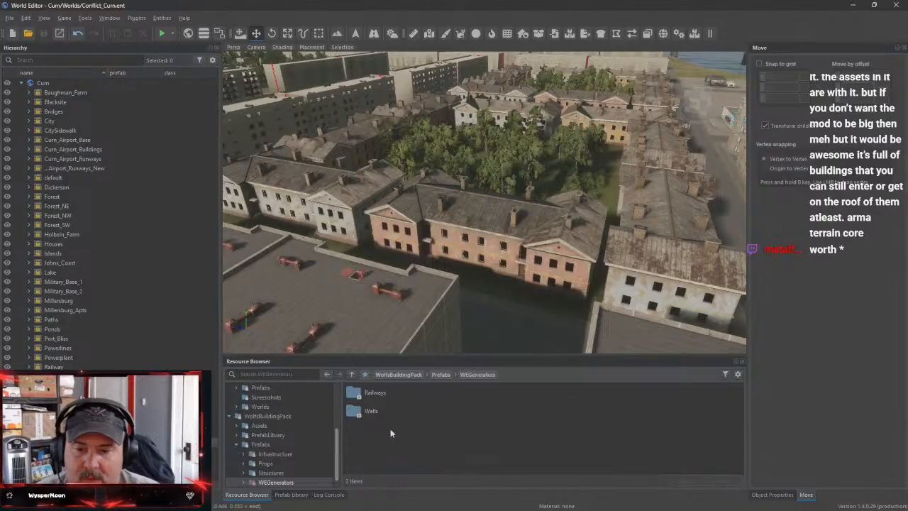
click(350, 375)
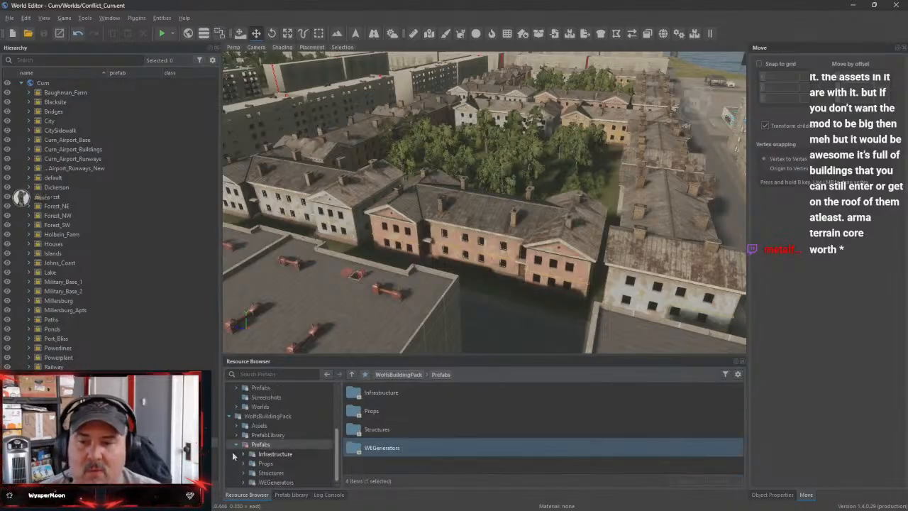
scroll(232, 451, up, 2)
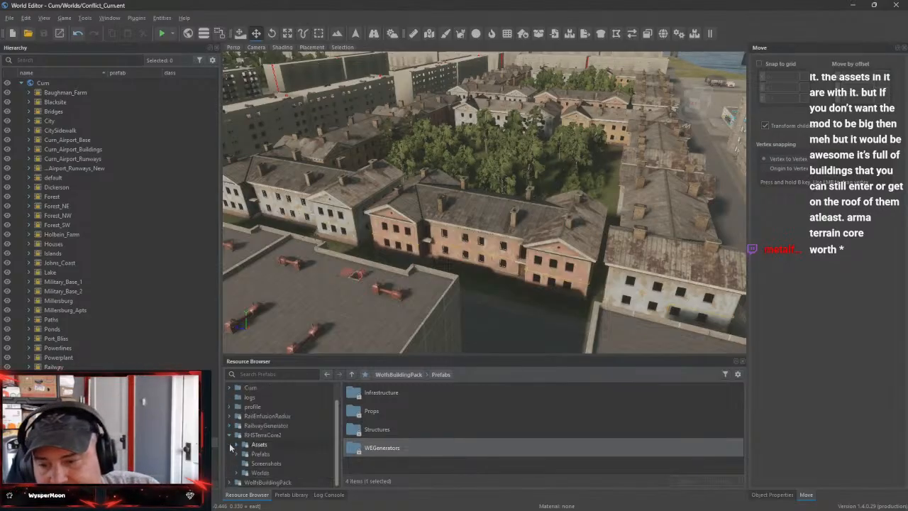
click(229, 434)
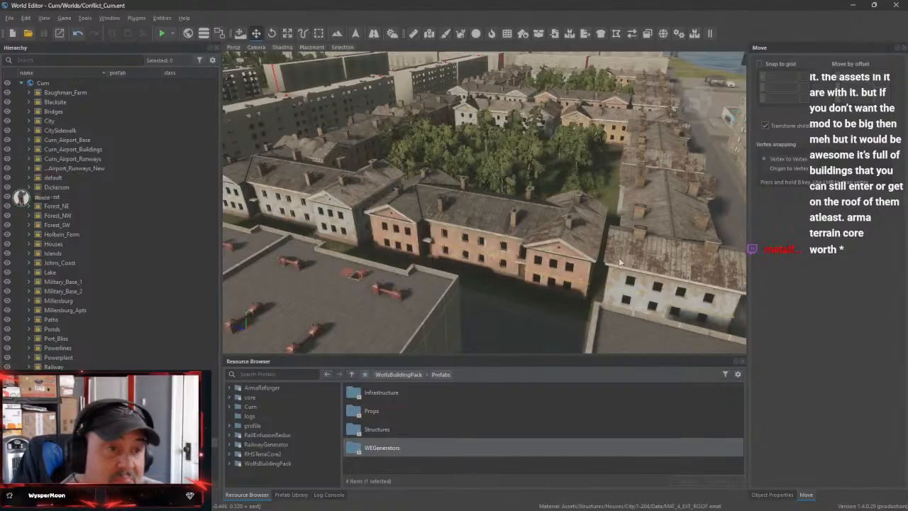
Survey the city's apartment blocks, courtyards and empty lots from above
scroll(646, 239, down, 3)
scroll(646, 239, down, 6)
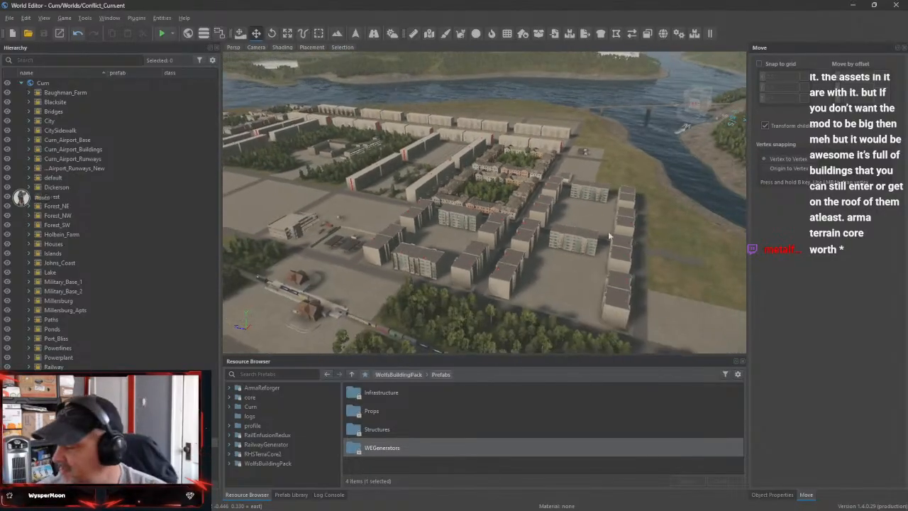
right_drag(626, 240, 508, 316)
key(w)
right_drag(501, 263, 536, 240)
key(s)
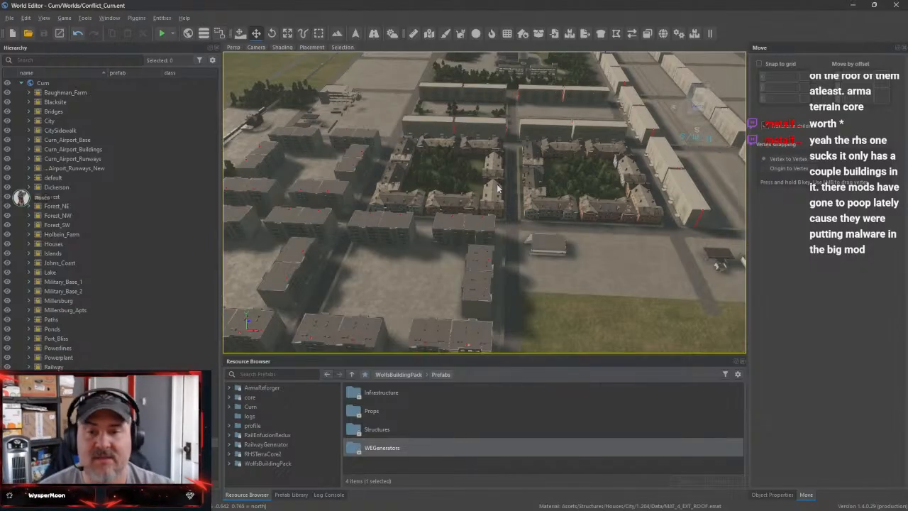
right_drag(621, 247, 447, 230)
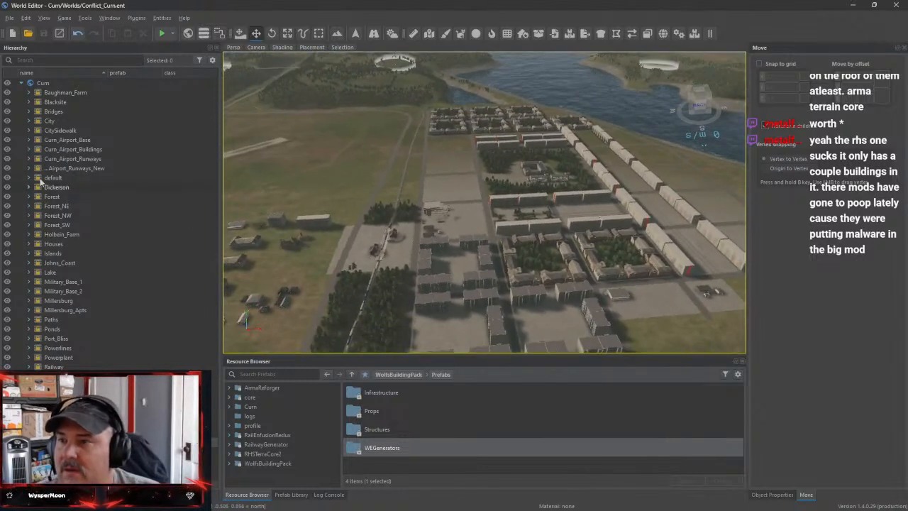
Unlock and expand the City layer, and select GenericEntity_9263 to locate it in the world
click(42, 121)
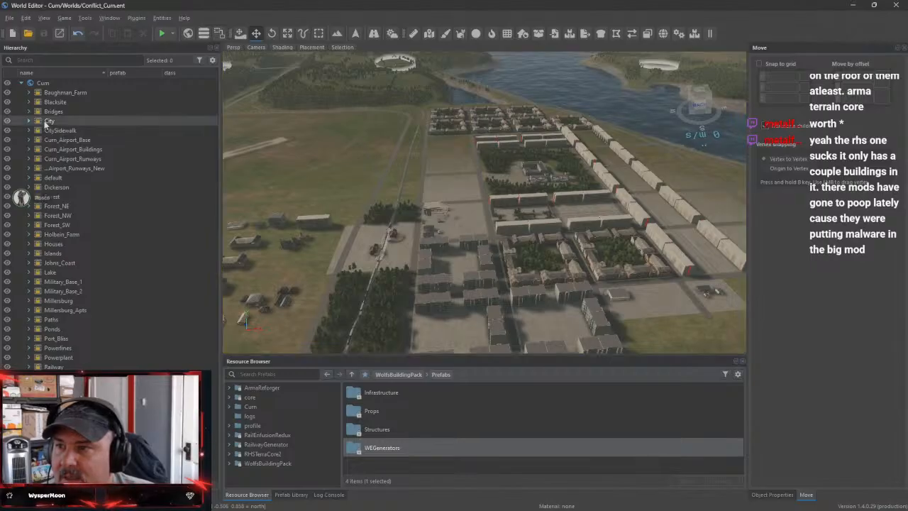
right_click(42, 121)
click(64, 143)
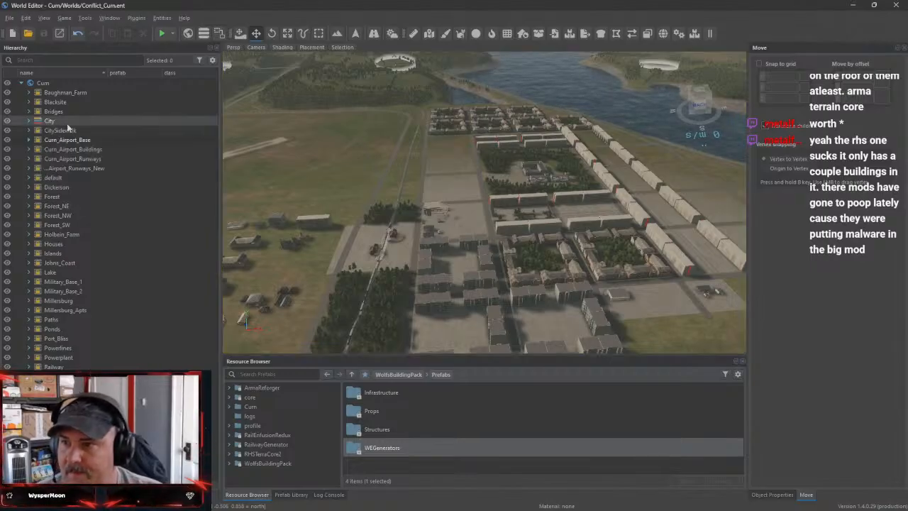
click(28, 121)
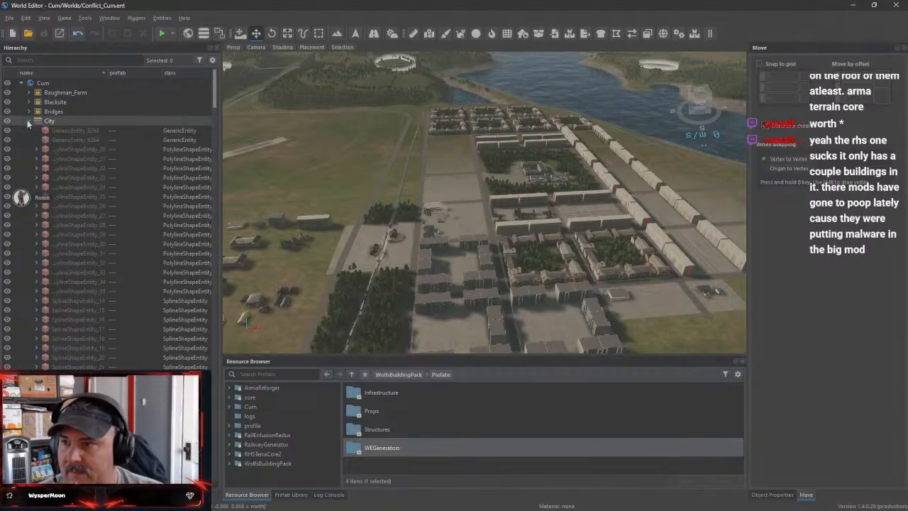
click(68, 132)
key(w)
right_drag(426, 259, 389, 247)
key(d)
key(s)
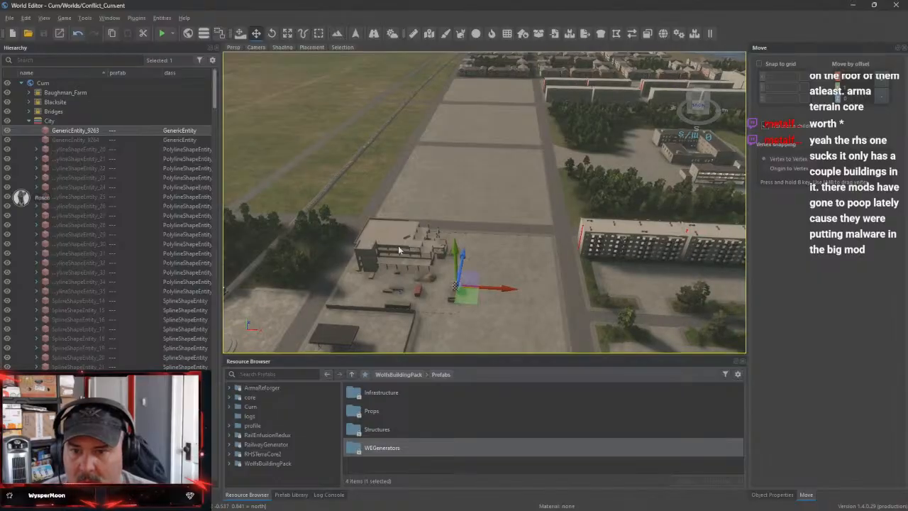
Examine the city area around GenericEntity_9263 from another side and collapse the City layer
click(29, 122)
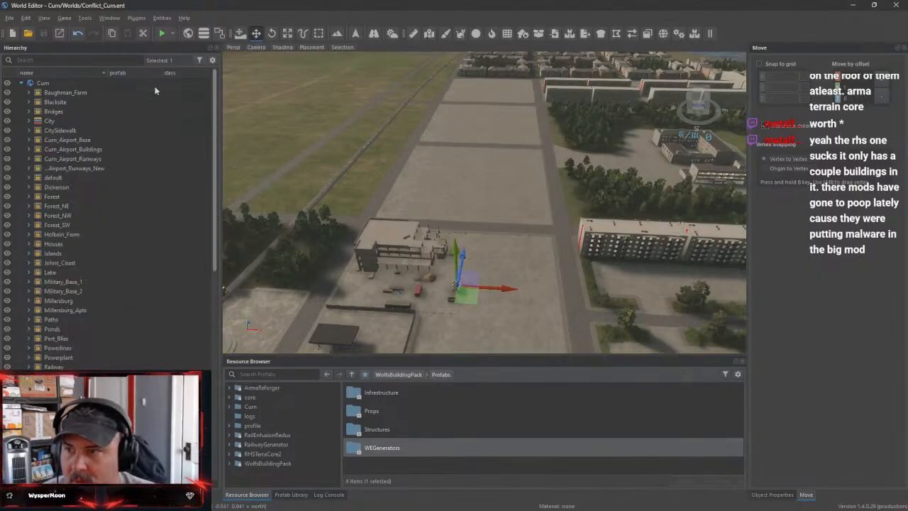
click(29, 122)
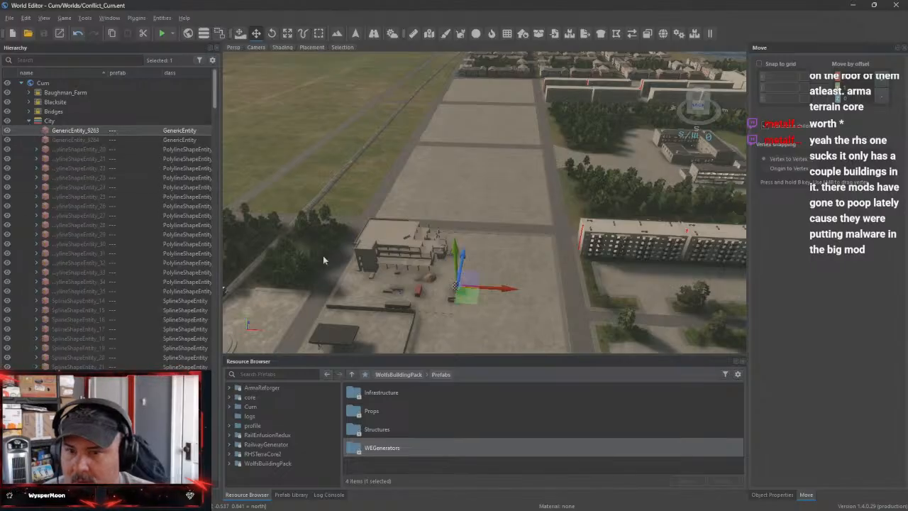
right_drag(652, 241, 738, 242)
key(s)
key(w)
right_drag(622, 290, 608, 295)
key(s)
click(29, 123)
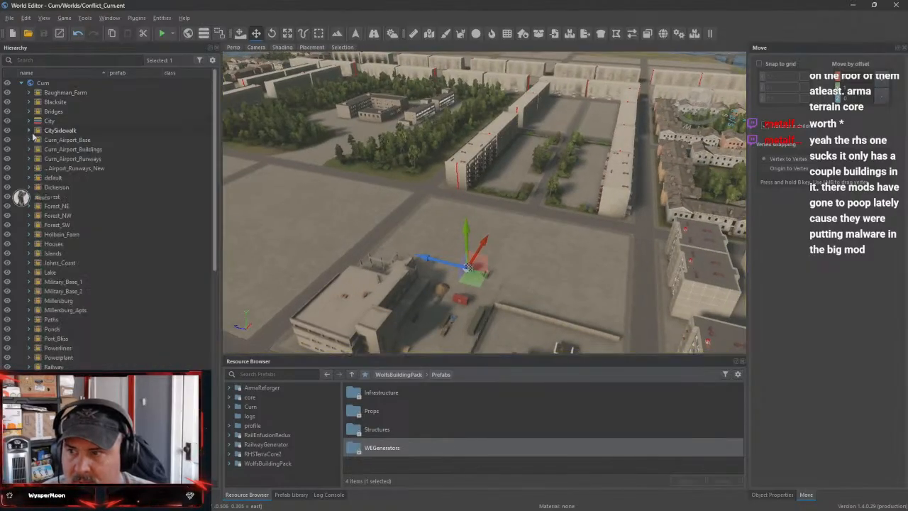
Leave the CitySidewalk layer's options unused and lock the City layer again
right_click(40, 132)
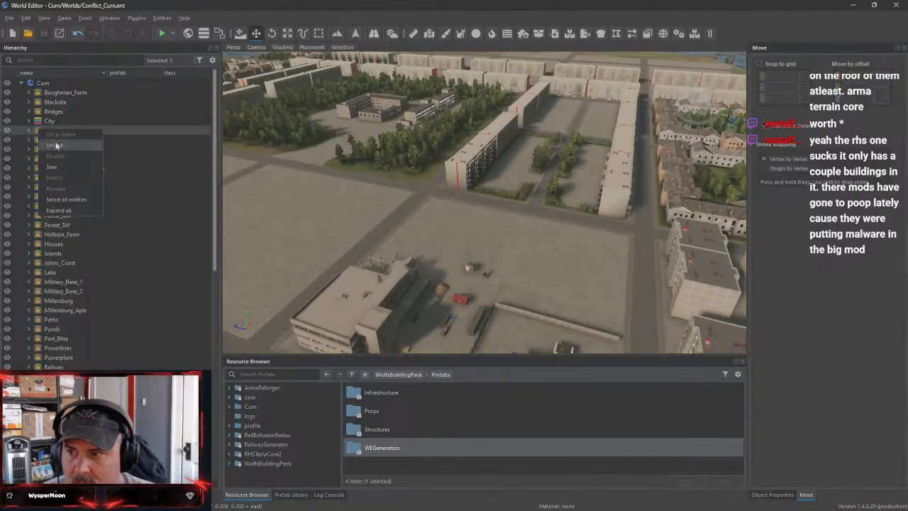
click(95, 103)
click(9, 17)
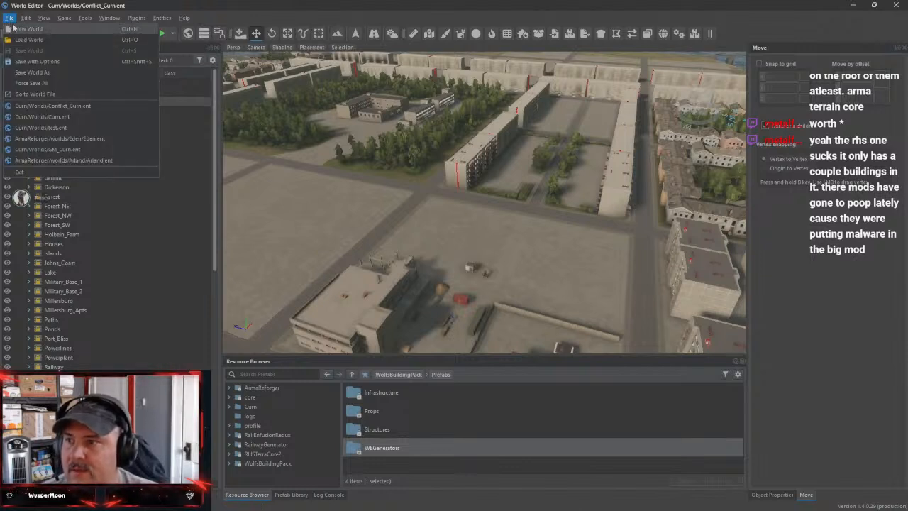
click(10, 18)
right_click(46, 121)
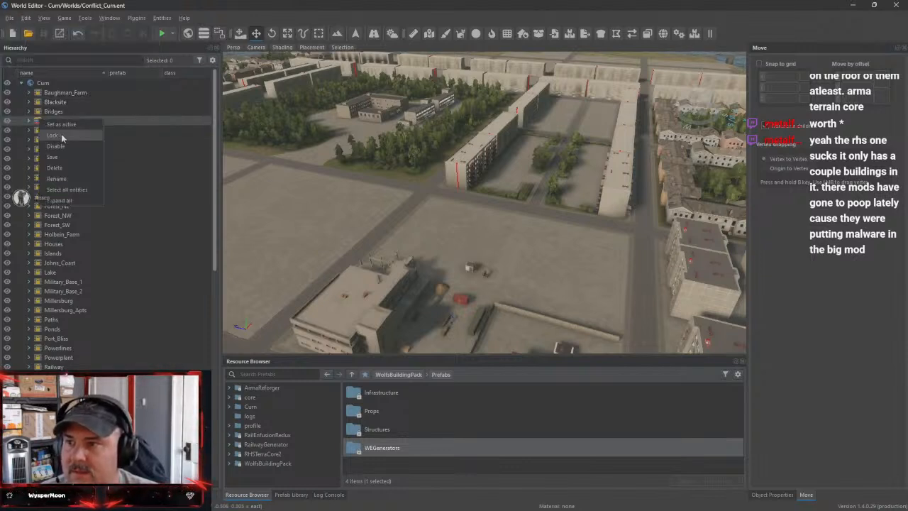
click(62, 137)
Load the Curn.ent world from Curn's Worlds folder and view the city from above
click(10, 18)
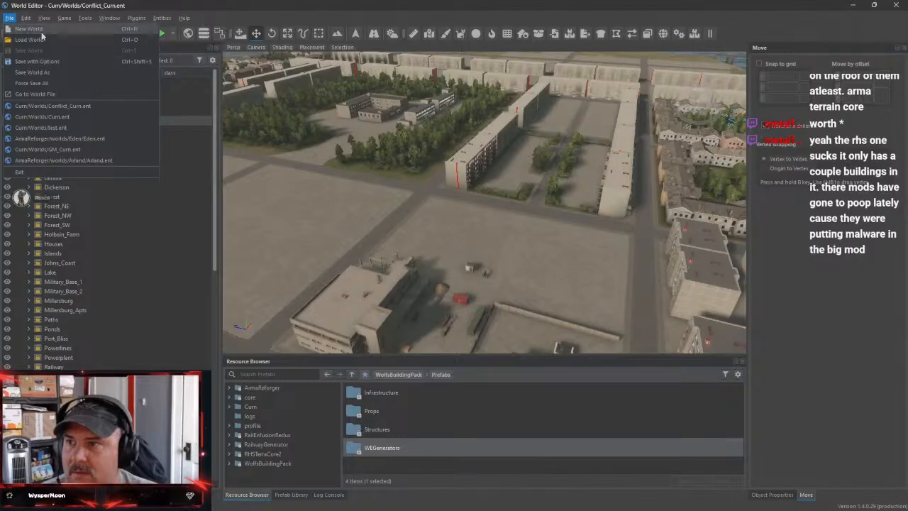
click(39, 40)
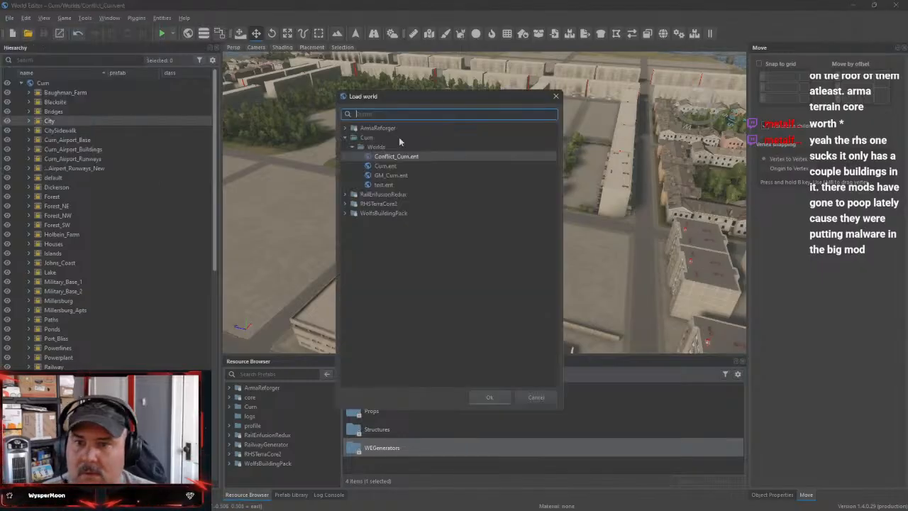
click(439, 165)
click(499, 398)
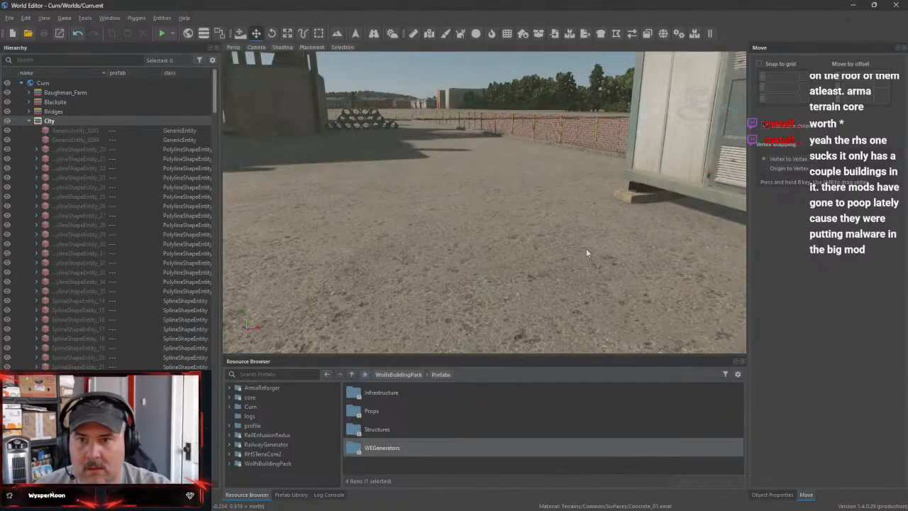
right_drag(587, 252, 458, 205)
key(s)
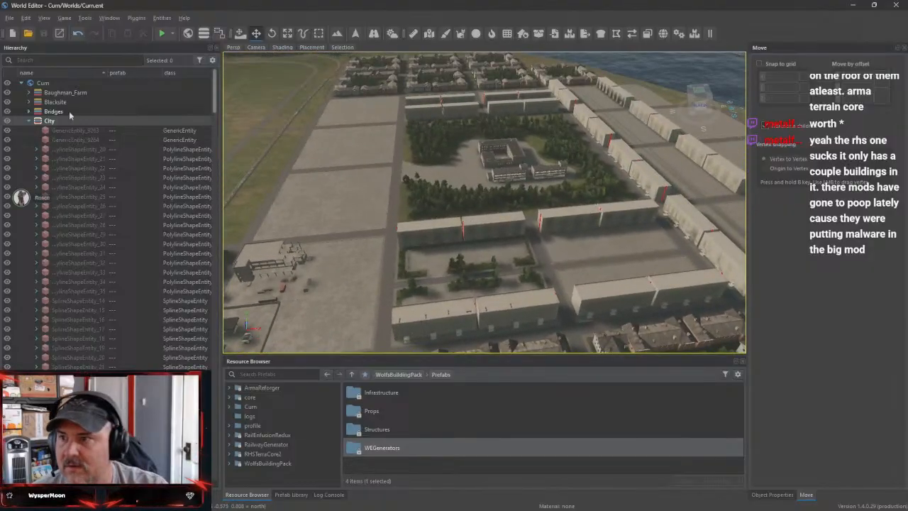
Select the ConstructionBuilding_A entity beside the empty city lots and widen the hierarchy's name and prefab columns
click(267, 262)
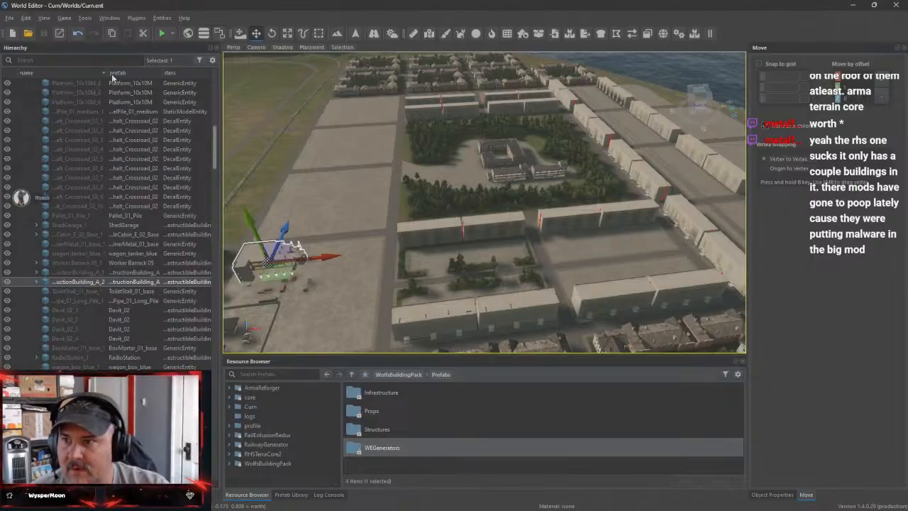
mouse_move(106, 73)
mouse_down()
mouse_move(154, 78)
mouse_move(114, 80)
mouse_up()
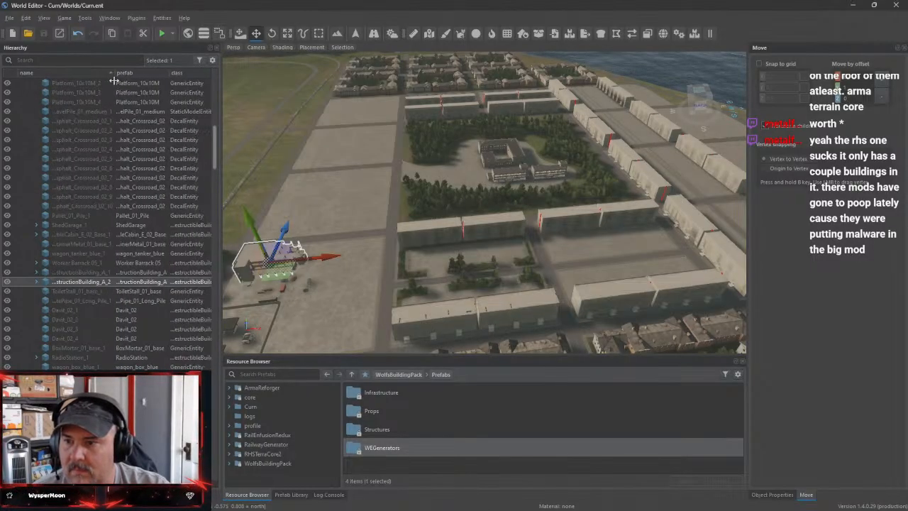
drag(168, 74, 187, 83)
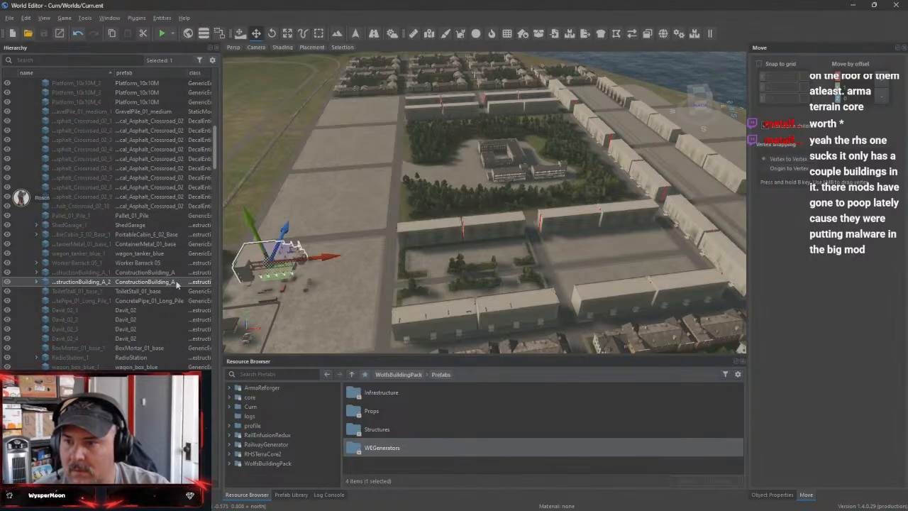
Look through the RHSTerraCore2 prefab structures, including the 1-204, 1-335 and BuildingParts folders
click(242, 455)
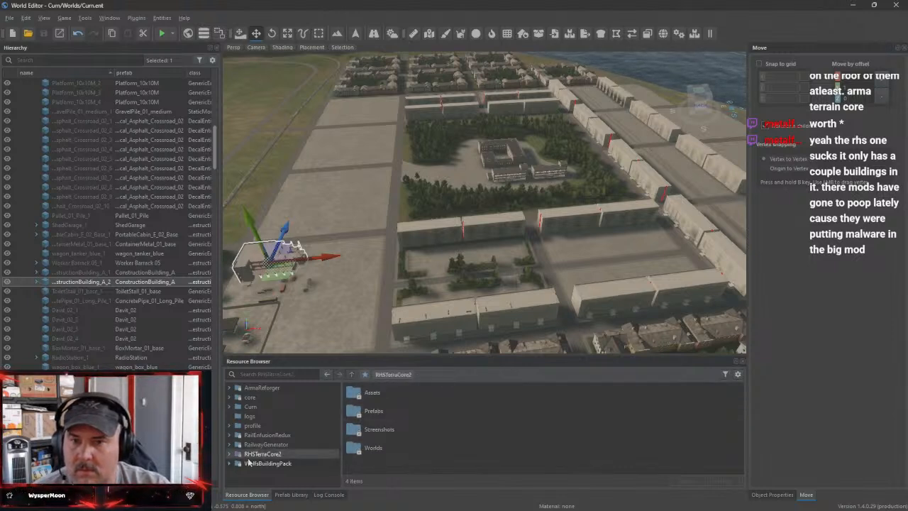
click(229, 453)
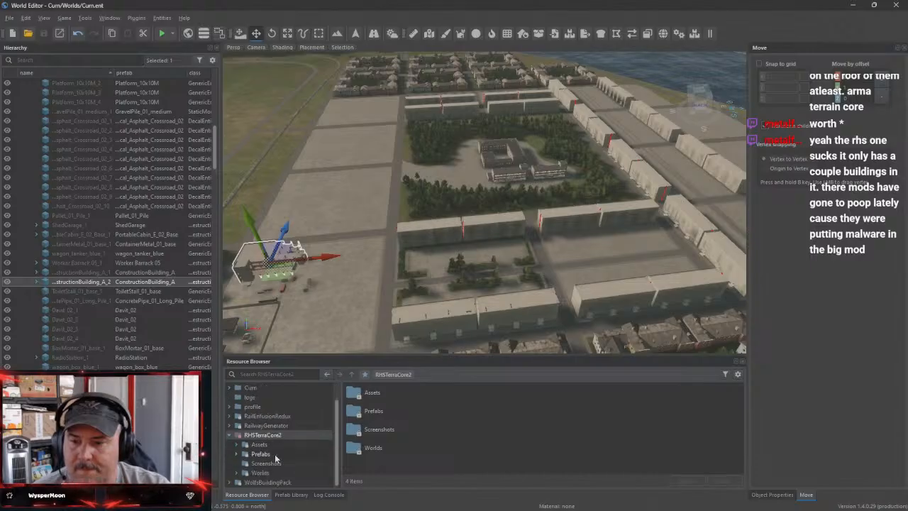
scroll(260, 465, down, 1)
click(240, 456)
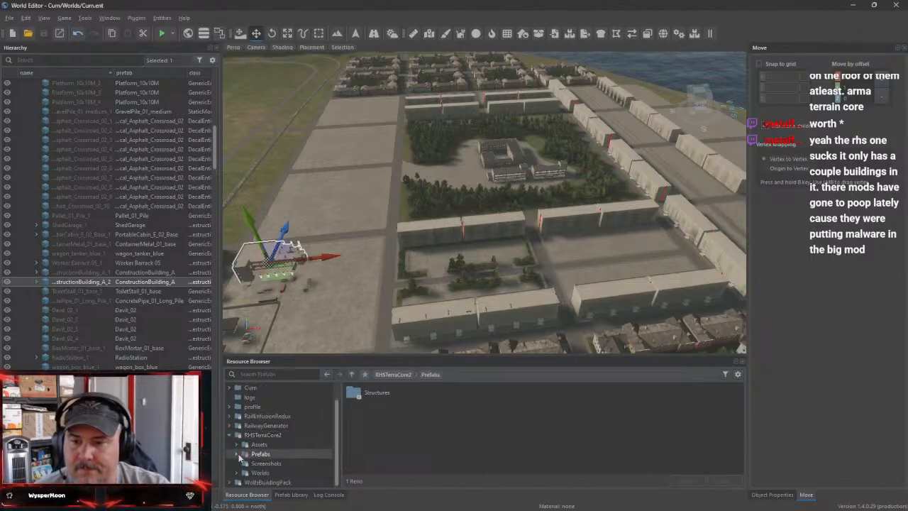
double_click(357, 393)
double_click(358, 394)
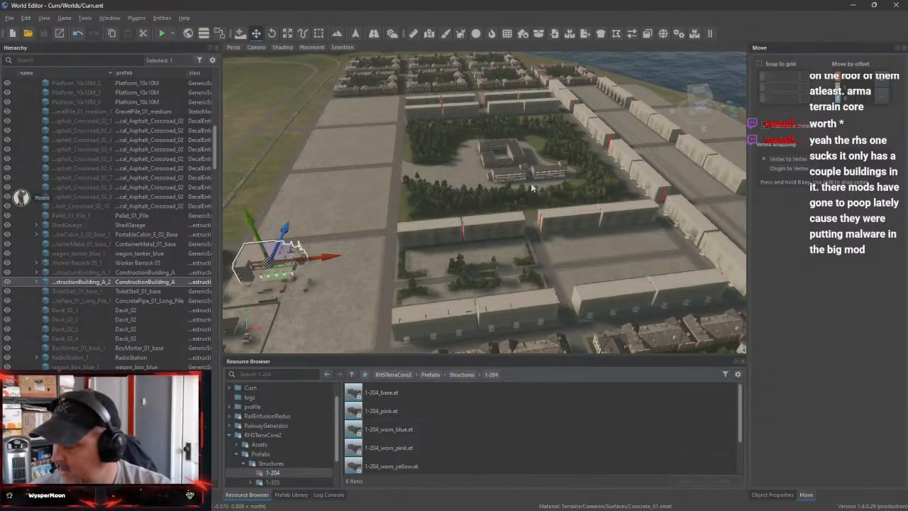
scroll(300, 461, down, 2)
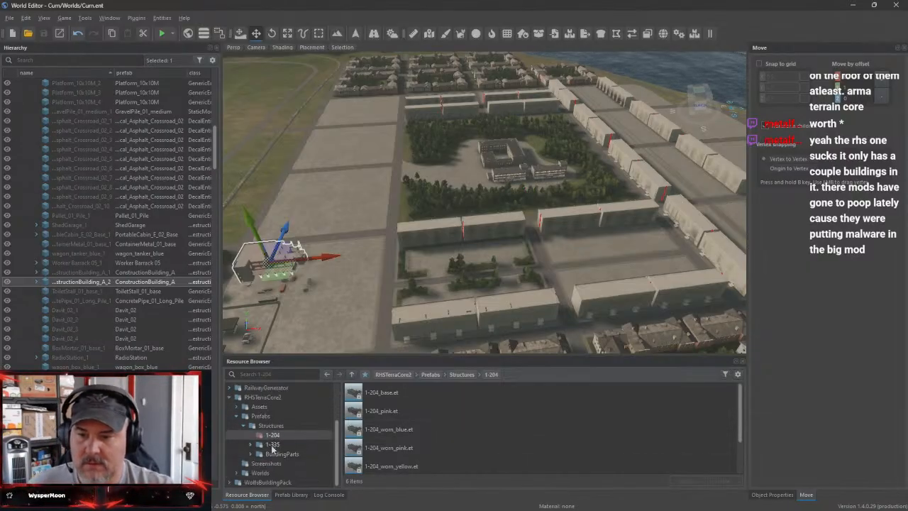
click(272, 444)
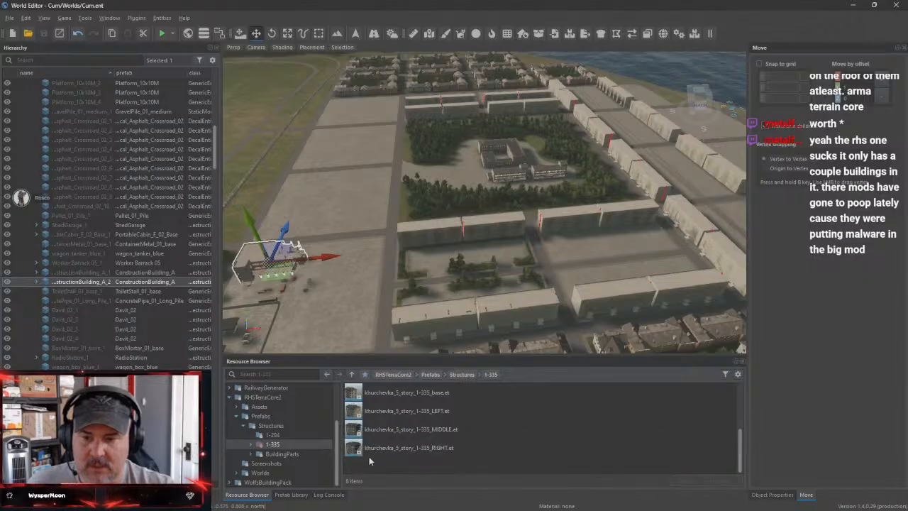
click(270, 454)
click(251, 454)
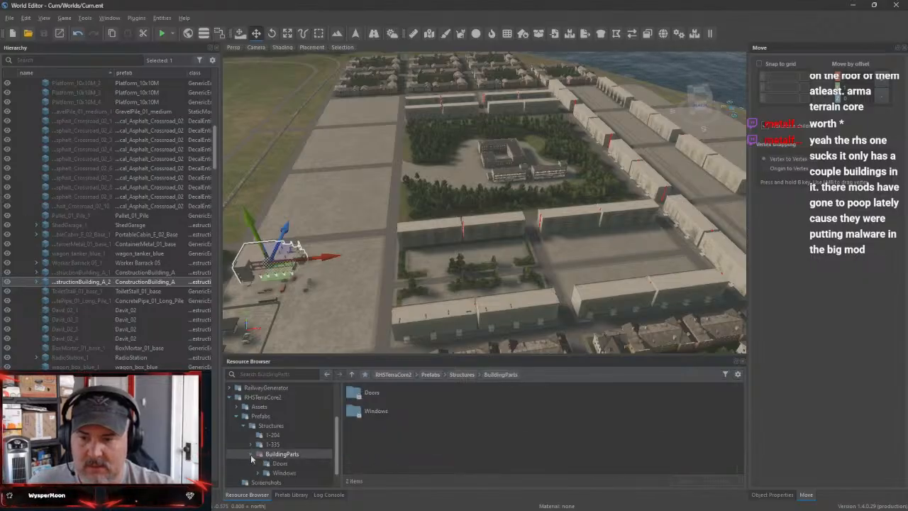
Check RHSTerraCore2's Assets for the city house models down to the 1-204 folder, and collapse the mod's tree again
click(243, 425)
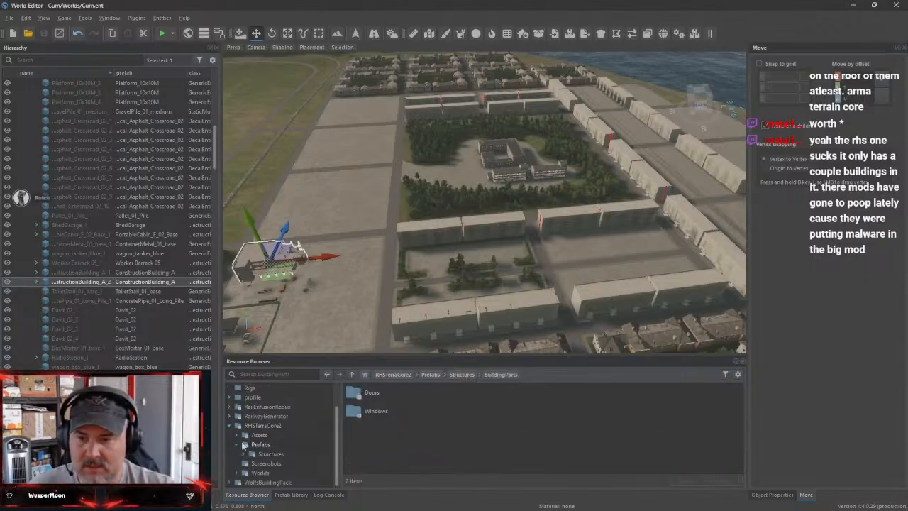
click(250, 436)
double_click(383, 411)
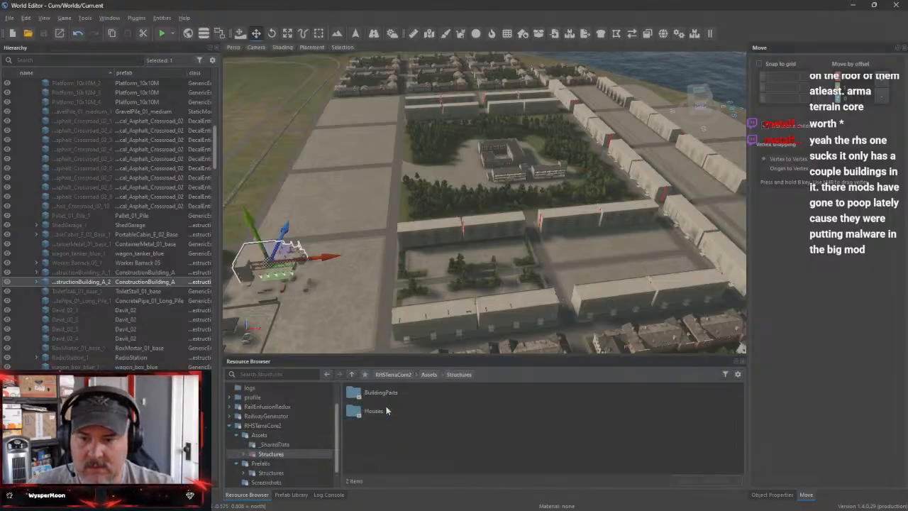
double_click(388, 412)
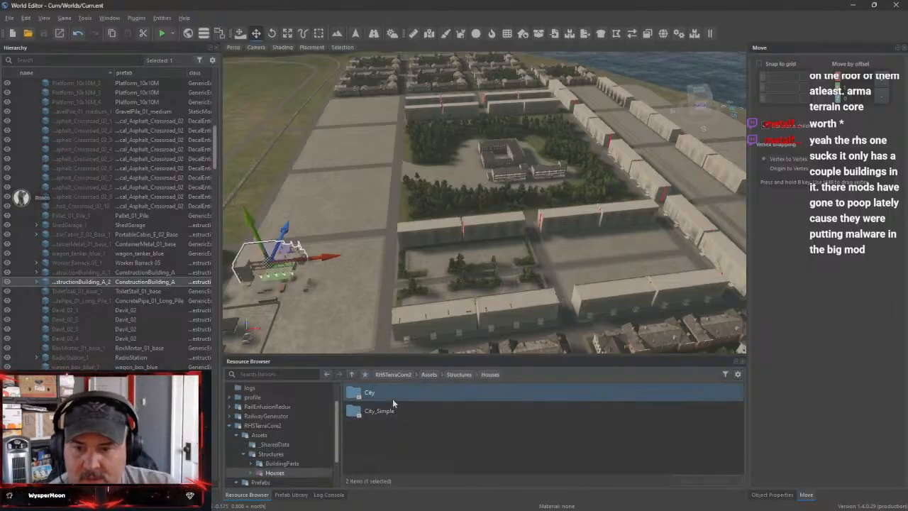
double_click(376, 393)
double_click(371, 392)
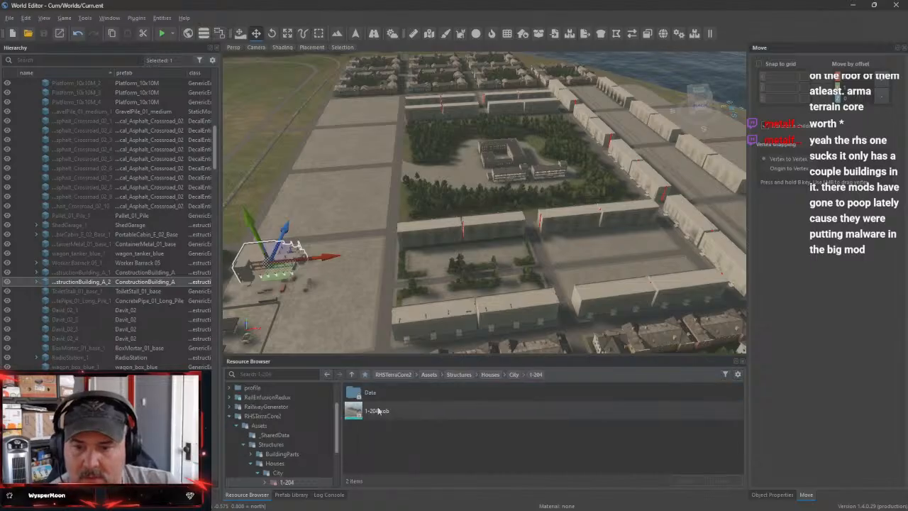
click(229, 416)
Delete the 1-204 apartment buildings lining the two adjoining wooded courtyards beside the flat-roofed apartment rows
right_drag(601, 256, 533, 324)
key(w)
key(s)
key(w)
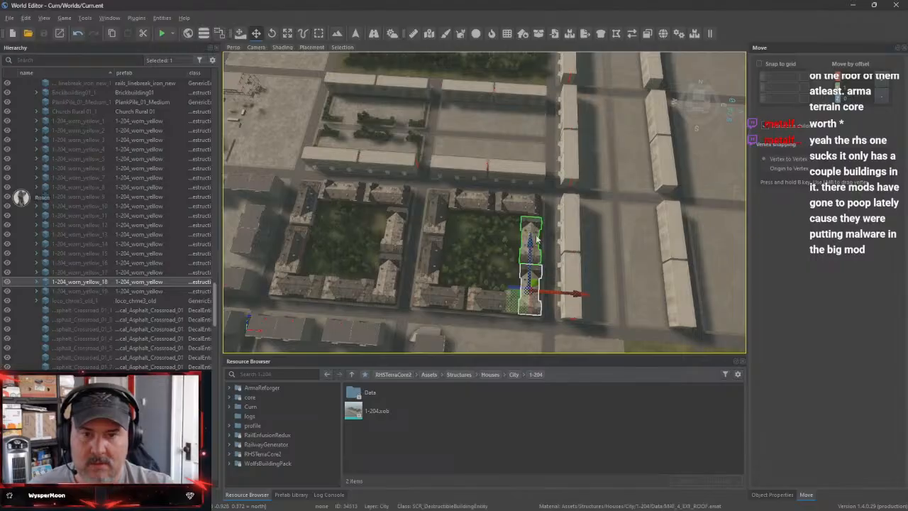
ctrl+click(536, 239)
ctrl+click(513, 207)
ctrl+click(463, 205)
ctrl+click(434, 205)
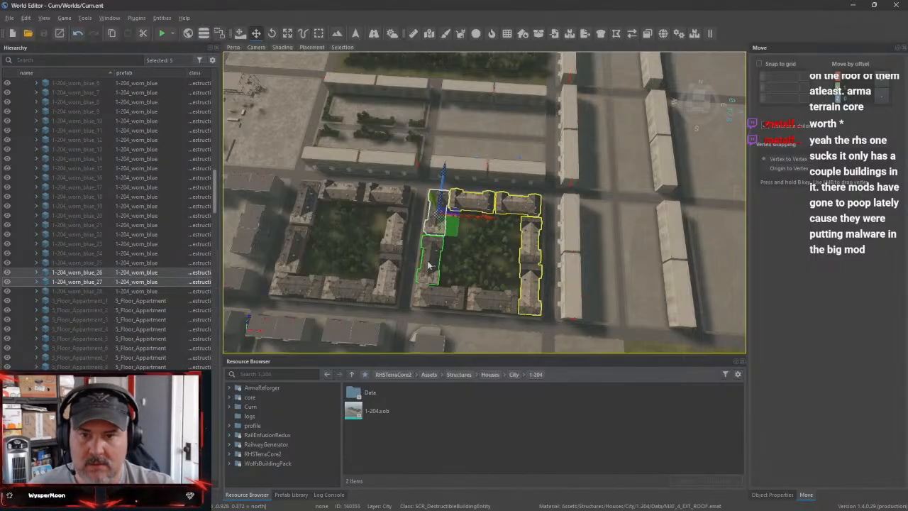
ctrl+click(431, 259)
ctrl+click(436, 294)
ctrl+click(493, 301)
ctrl+click(382, 296)
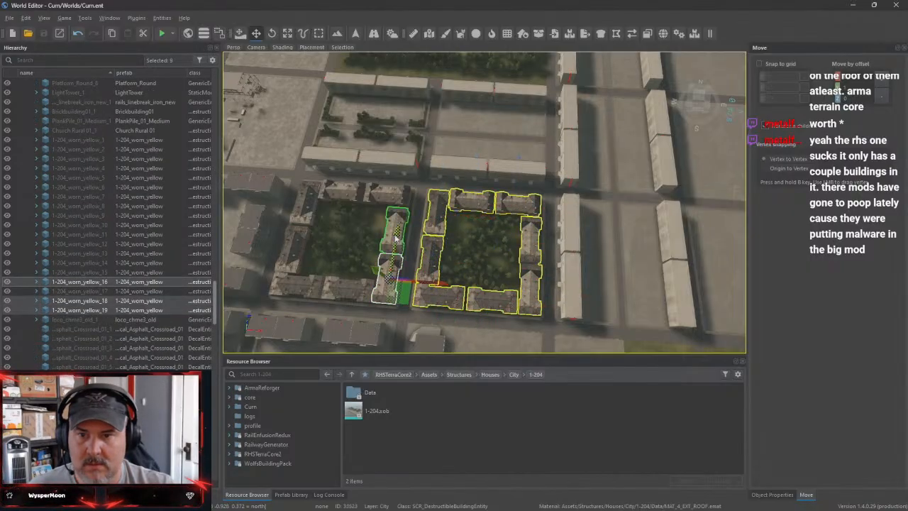
ctrl+click(386, 194)
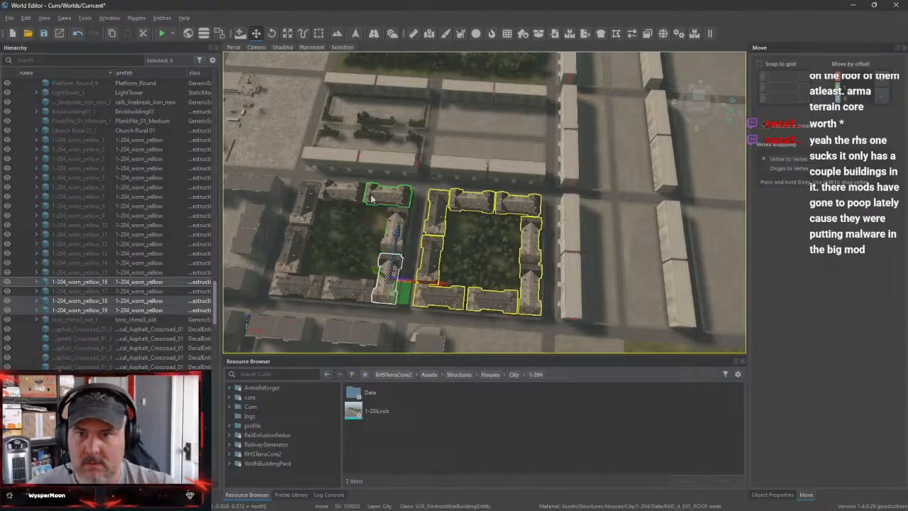
ctrl+click(305, 201)
ctrl+click(297, 238)
ctrl+click(294, 282)
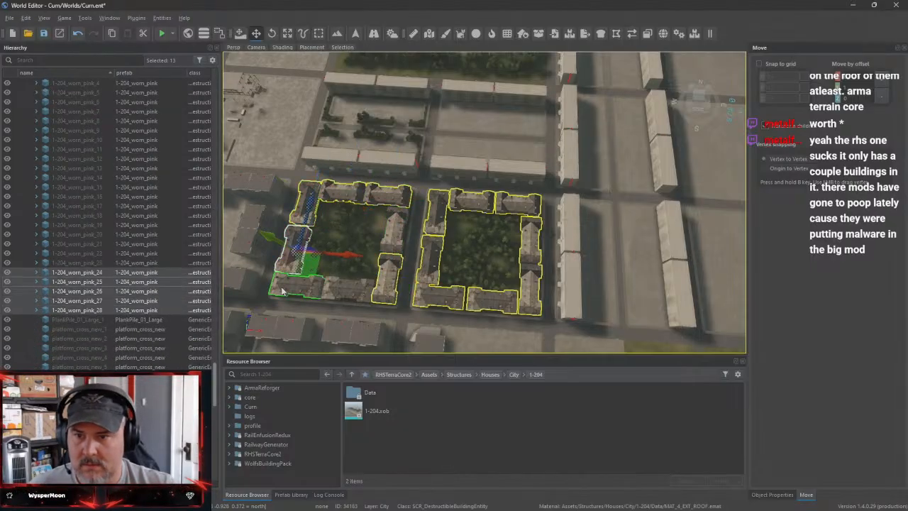
ctrl+click(355, 292)
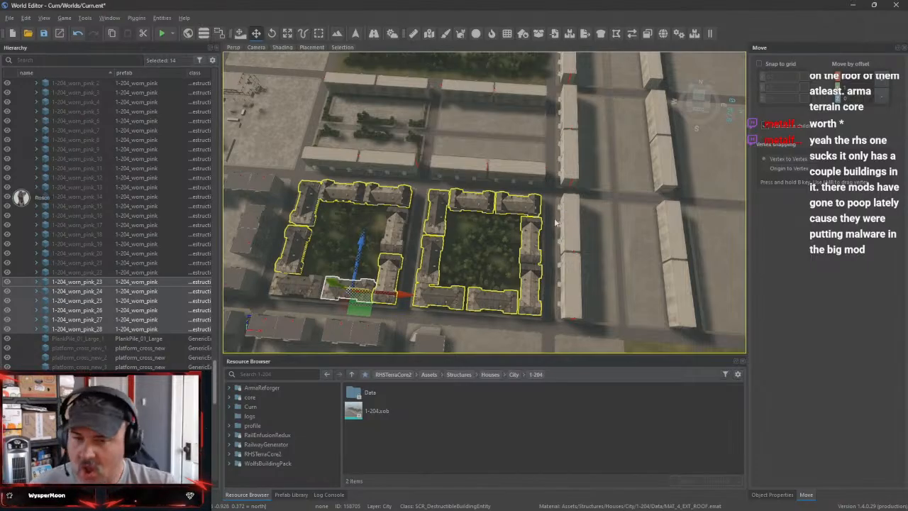
key(Delete)
Delete the two leftover 1-204 buildings at the cleared courtyard together with all those around the southwest courtyard of the six-block grid
right_drag(549, 211, 422, 174)
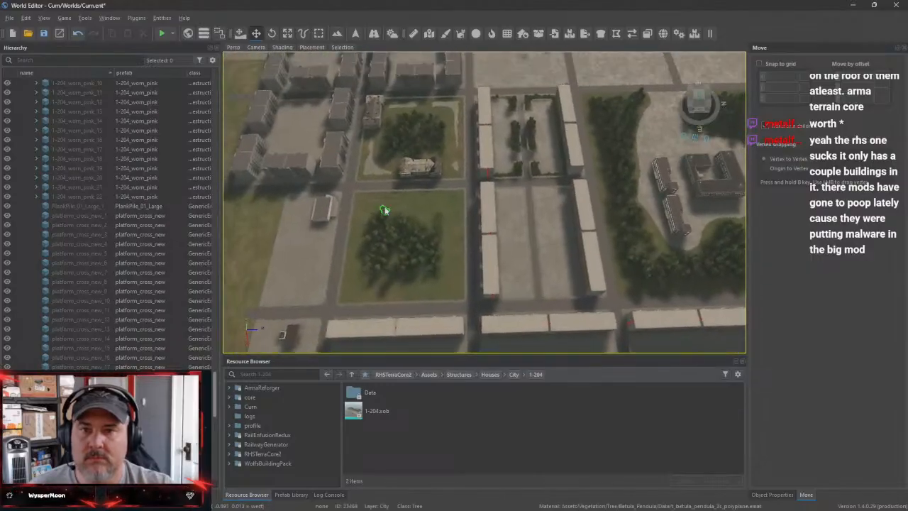
click(420, 168)
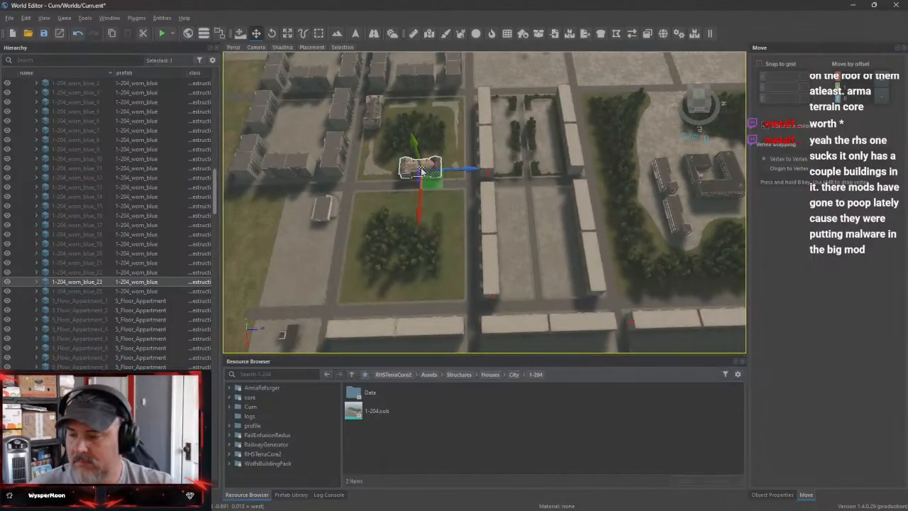
ctrl+click(378, 124)
right_drag(377, 124, 454, 142)
key(s)
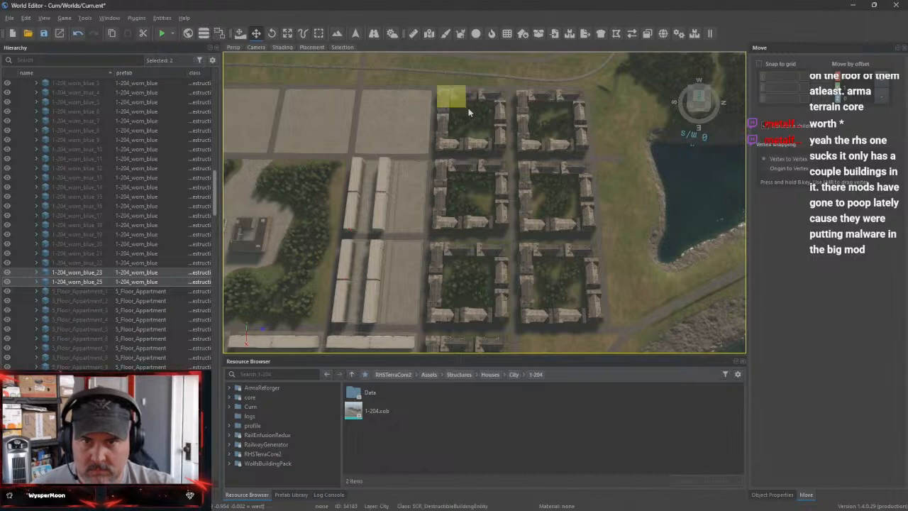
click(449, 103)
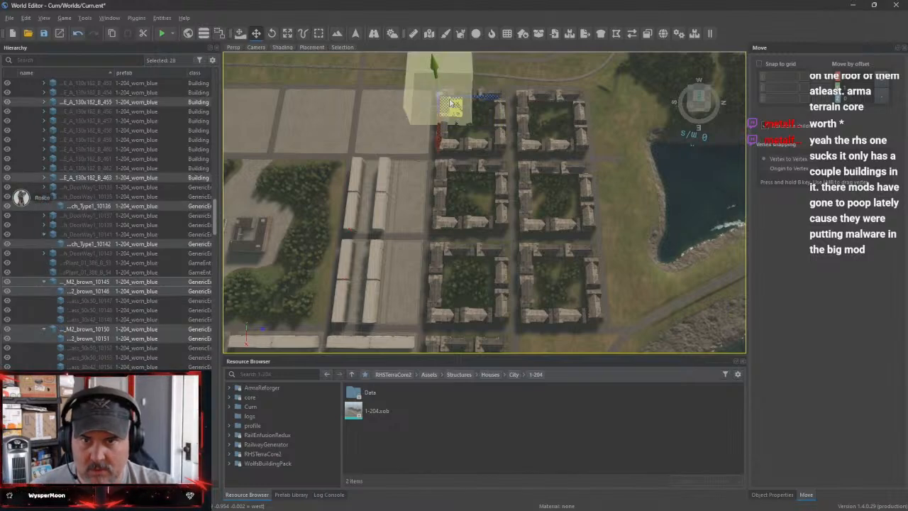
click(450, 145)
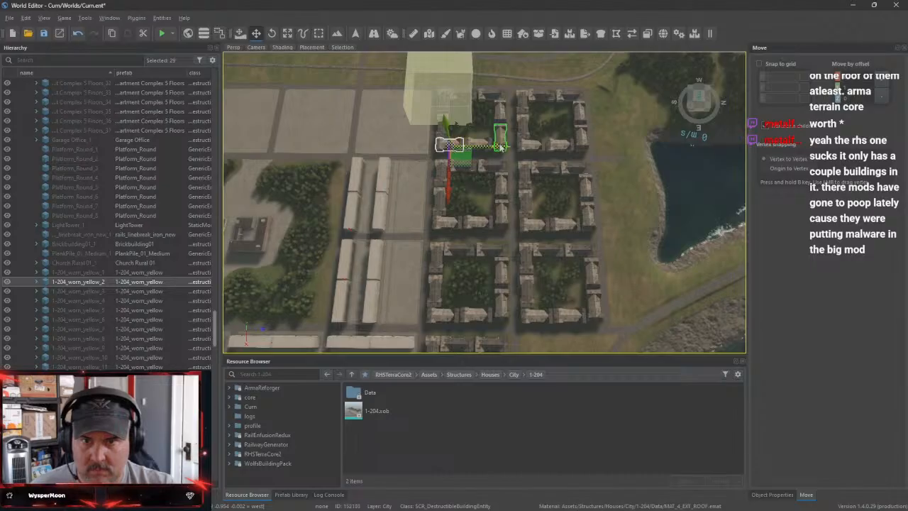
ctrl+click(482, 146)
ctrl+click(500, 139)
ctrl+click(500, 112)
ctrl+click(490, 96)
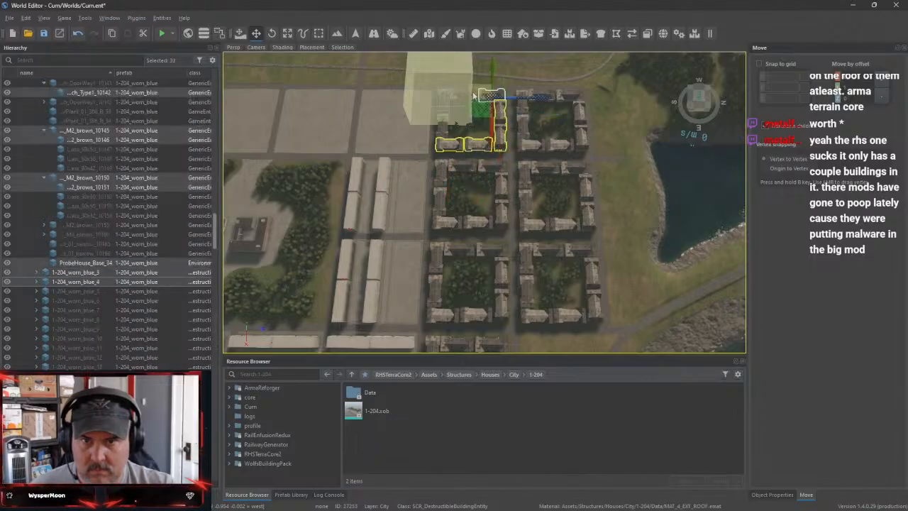
ctrl+click(464, 95)
ctrl+click(443, 107)
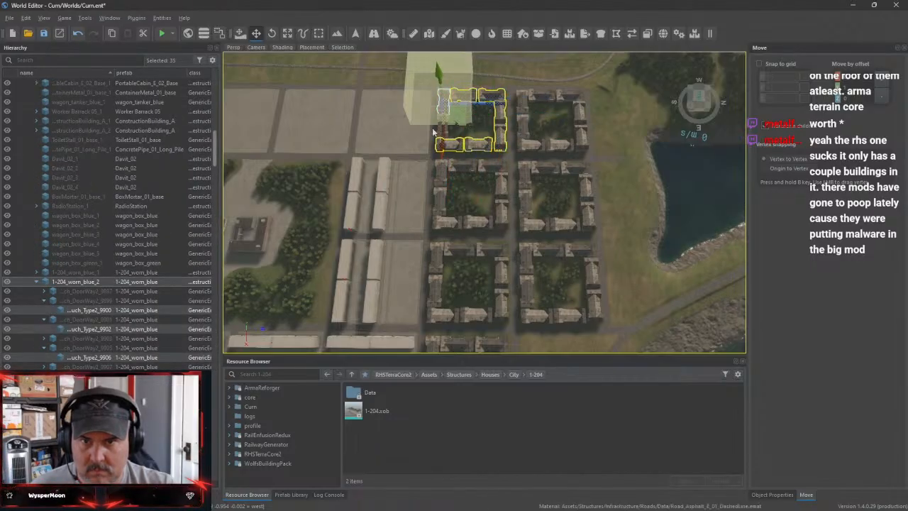
ctrl+click(440, 131)
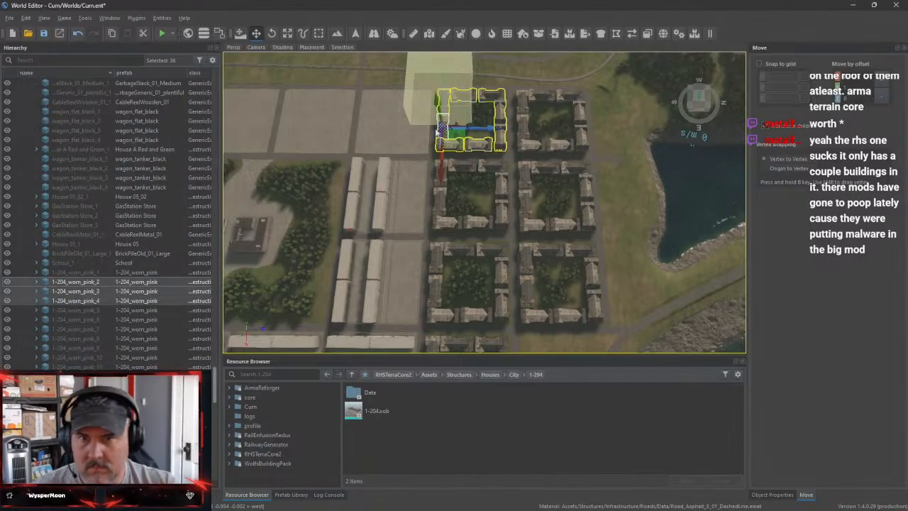
key(Delete)
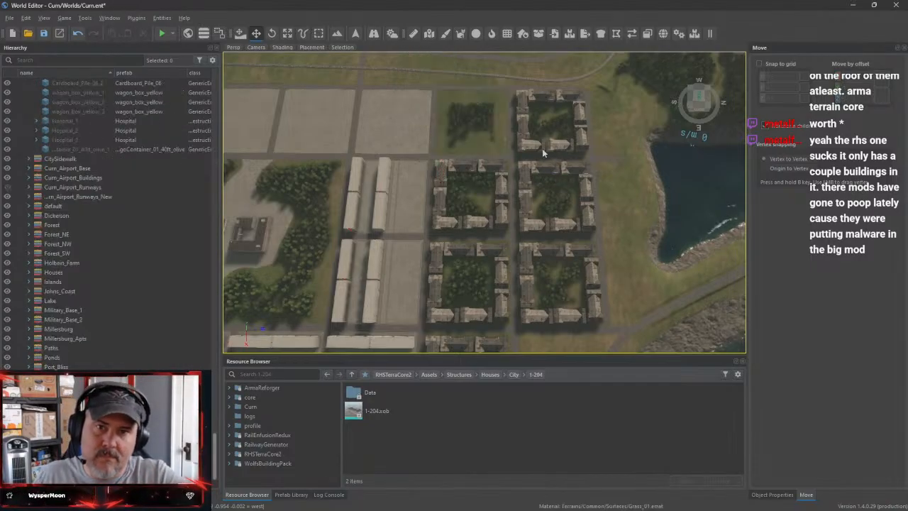
Select all eight 1-204 buildings surrounding the northwest courtyard of the remaining apartment grid
click(523, 101)
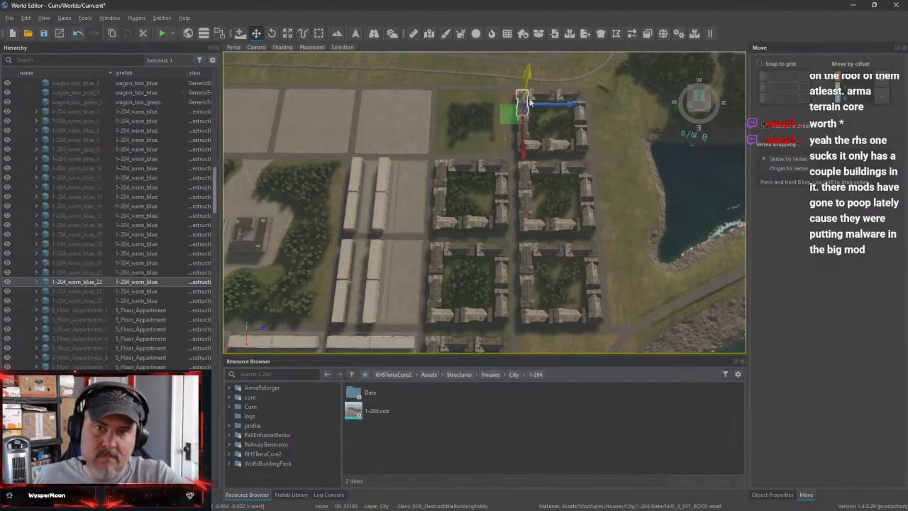
ctrl+click(579, 116)
ctrl+click(578, 119)
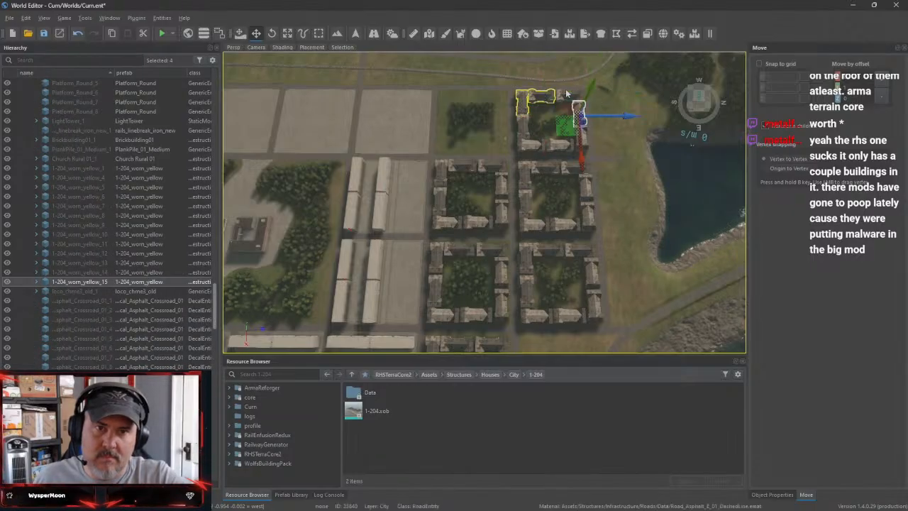
ctrl+click(568, 99)
ctrl+click(583, 141)
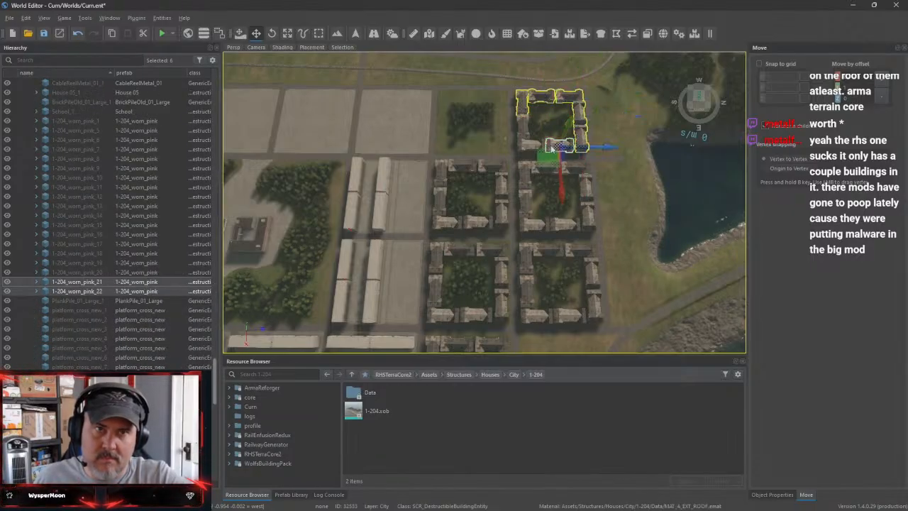
ctrl+click(547, 148)
ctrl+click(526, 147)
Delete the selected 1-204 buildings together with all those surrounding the two courtyards in the next row east
ctrl+click(550, 168)
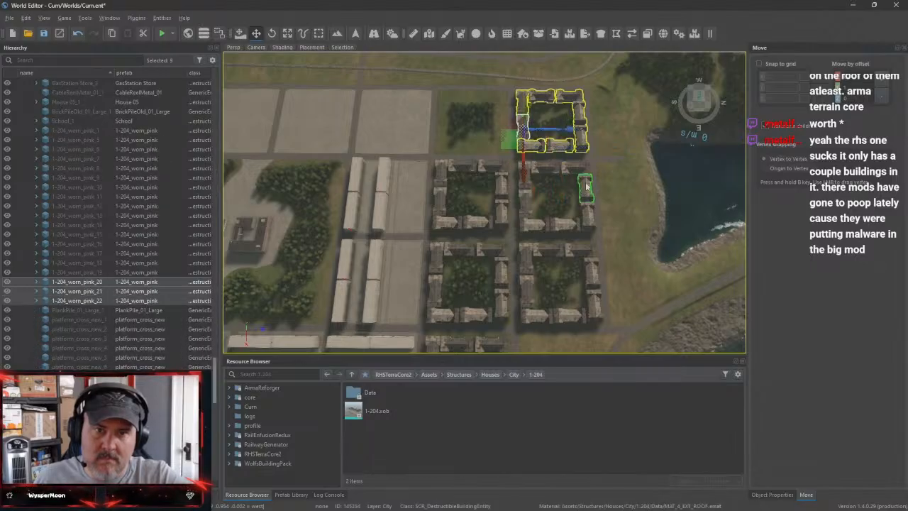
ctrl+click(574, 168)
ctrl+click(528, 177)
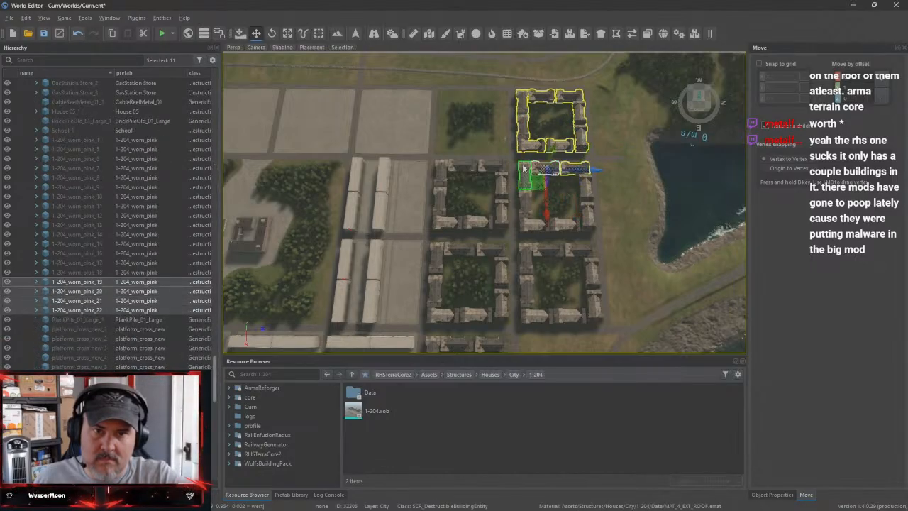
ctrl+click(493, 168)
ctrl+click(464, 167)
ctrl+click(445, 167)
ctrl+click(439, 185)
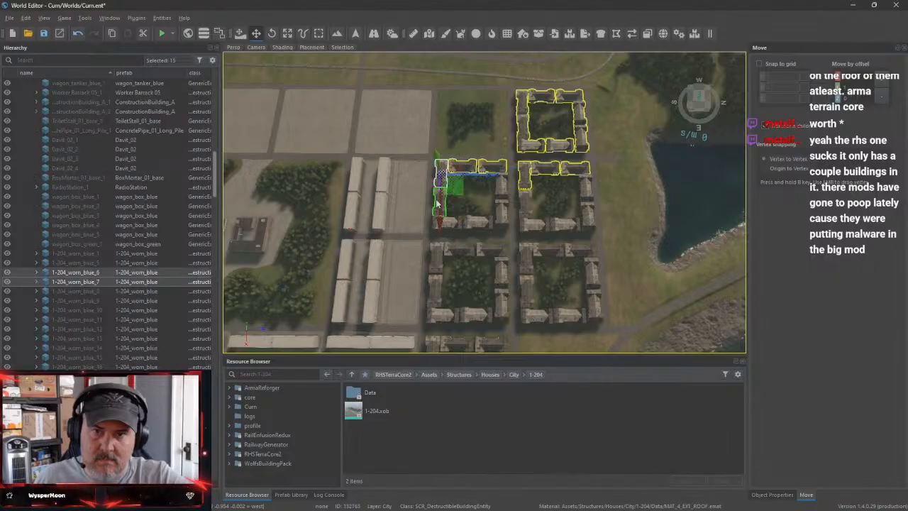
ctrl+click(439, 207)
ctrl+click(441, 225)
ctrl+click(483, 223)
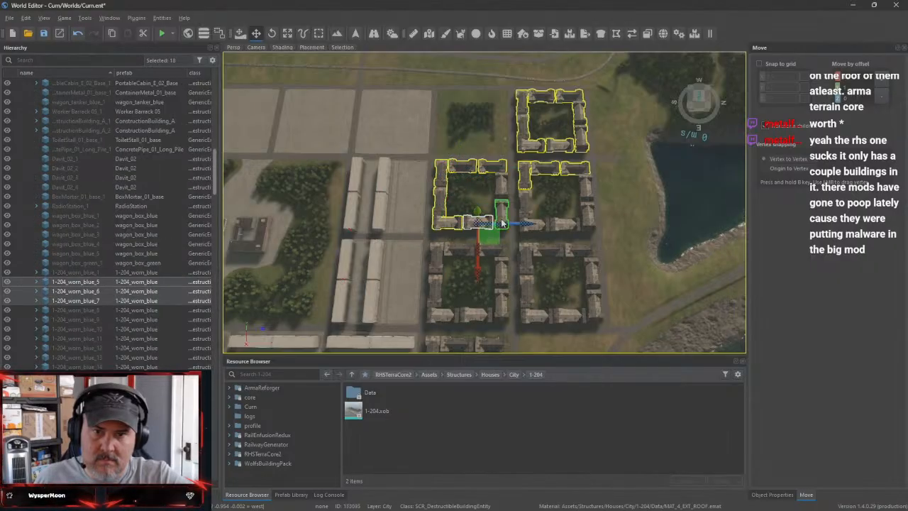
ctrl+click(502, 211)
ctrl+click(502, 191)
ctrl+click(529, 204)
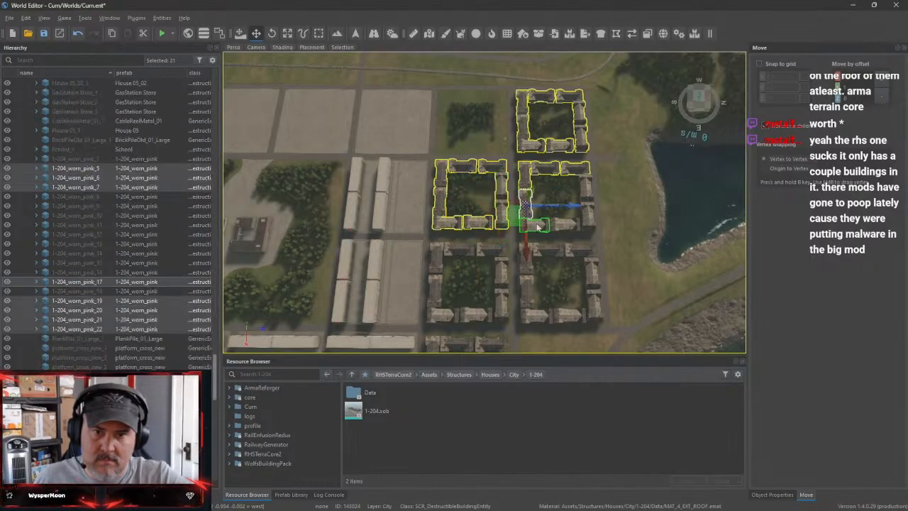
ctrl+click(540, 227)
ctrl+click(589, 224)
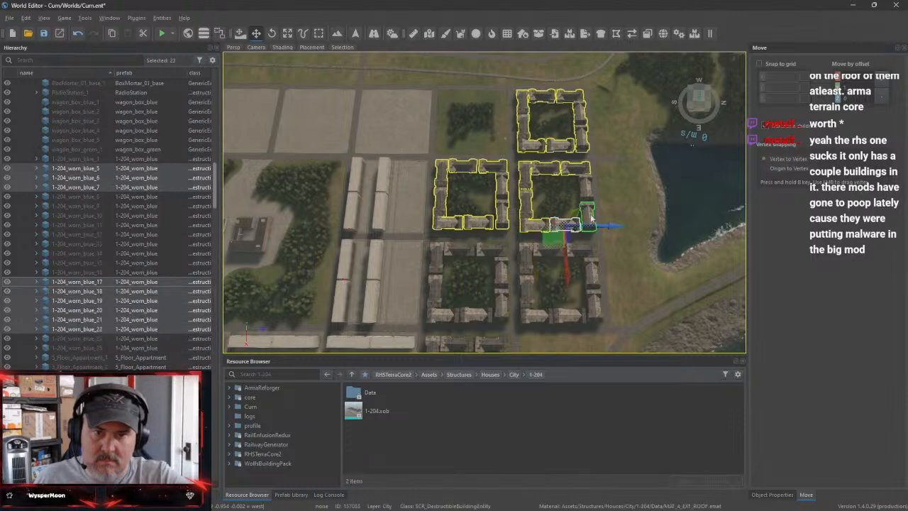
ctrl+click(587, 207)
ctrl+click(586, 189)
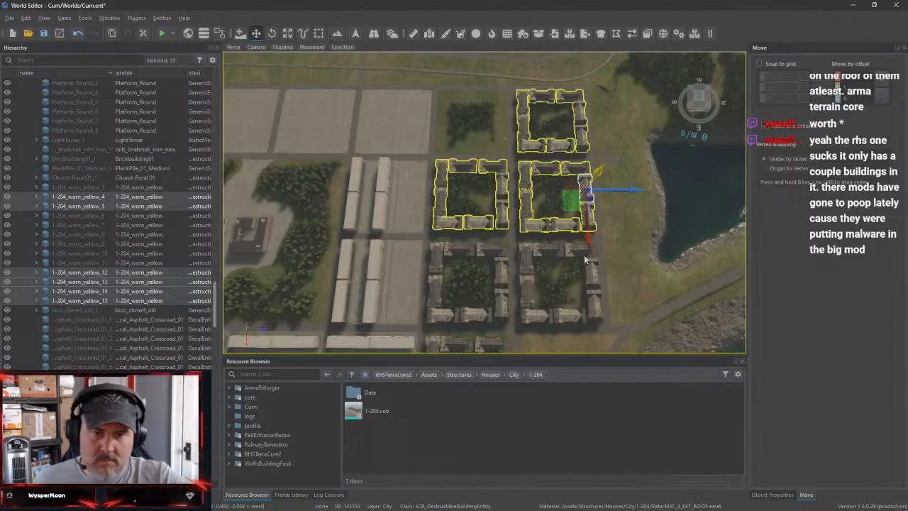
Select all sixteen 1-204 buildings surrounding the two neighbouring courtyards in the following row east
click(432, 247)
click(437, 256)
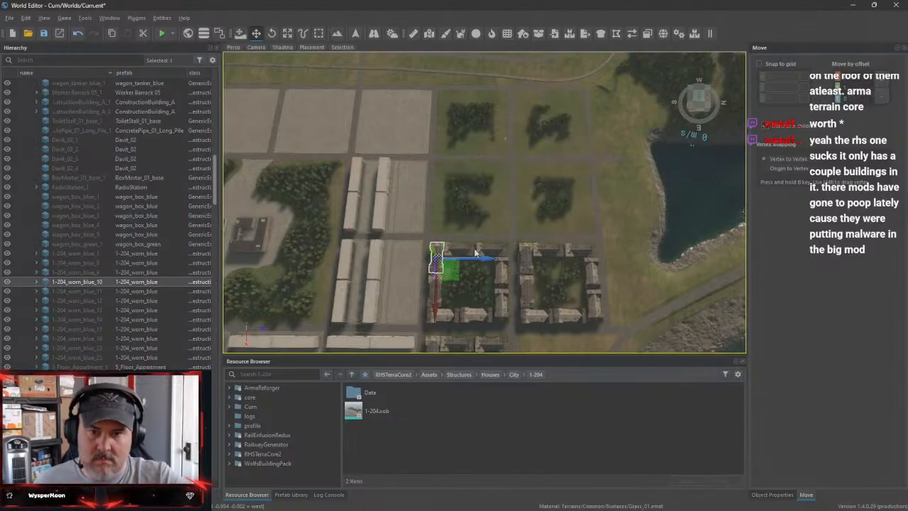
ctrl+click(489, 249)
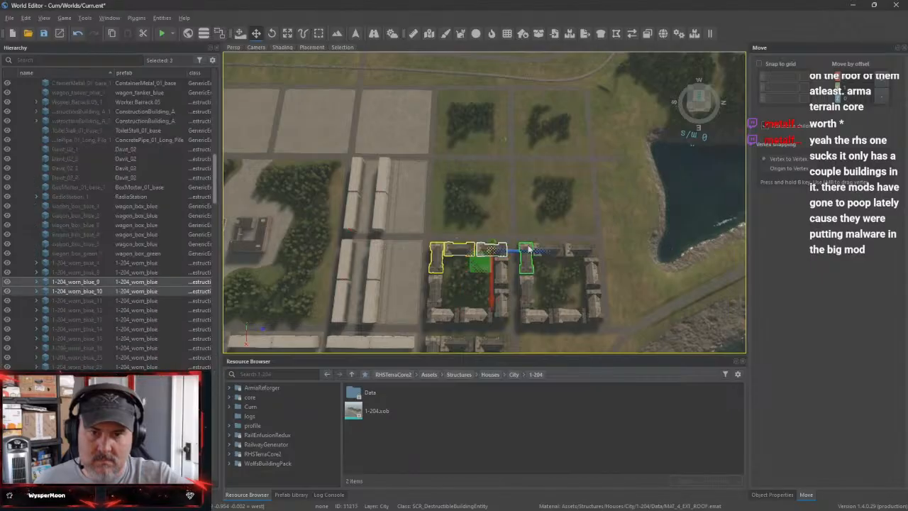
ctrl+click(553, 250)
ctrl+click(578, 249)
ctrl+click(594, 276)
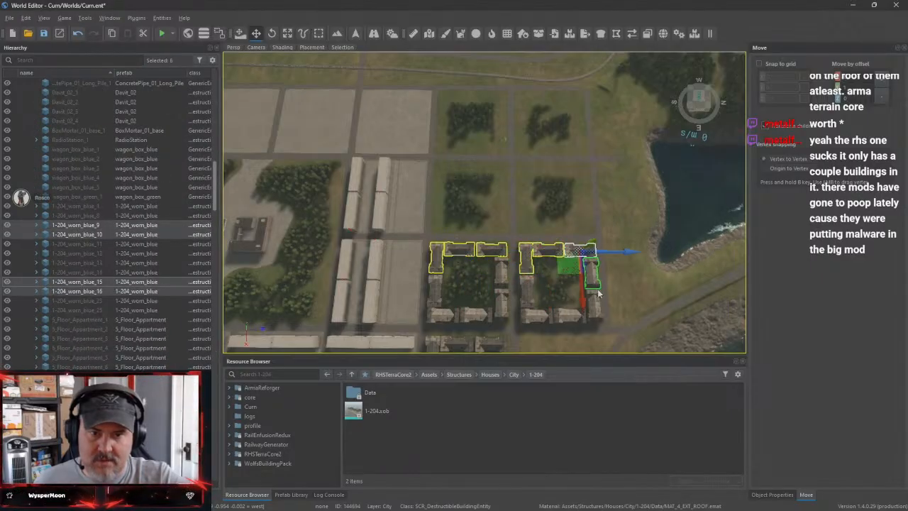
ctrl+click(596, 304)
ctrl+click(566, 315)
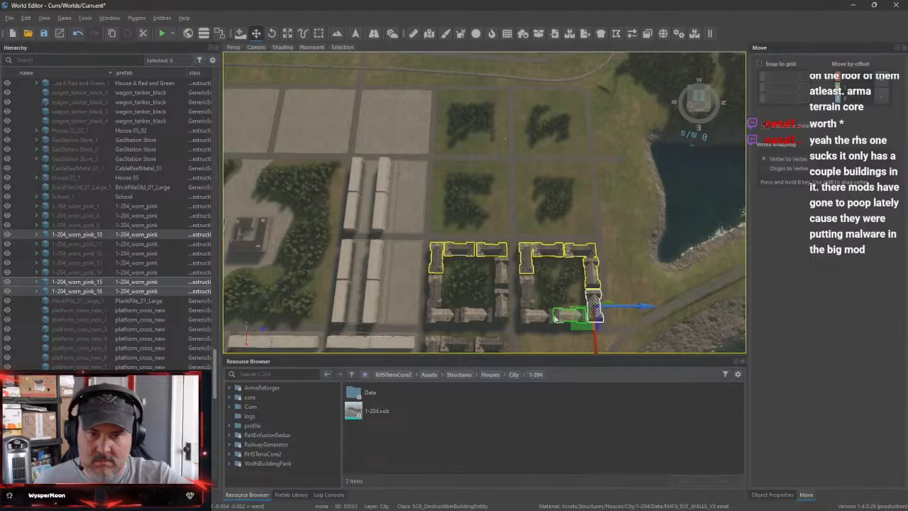
ctrl+click(549, 316)
ctrl+click(535, 318)
ctrl+click(526, 283)
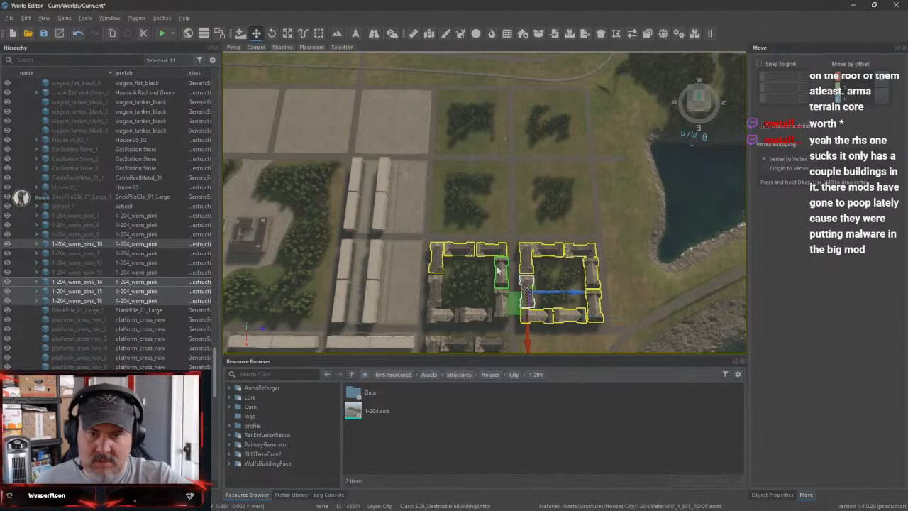
ctrl+click(498, 270)
ctrl+click(488, 317)
ctrl+click(446, 317)
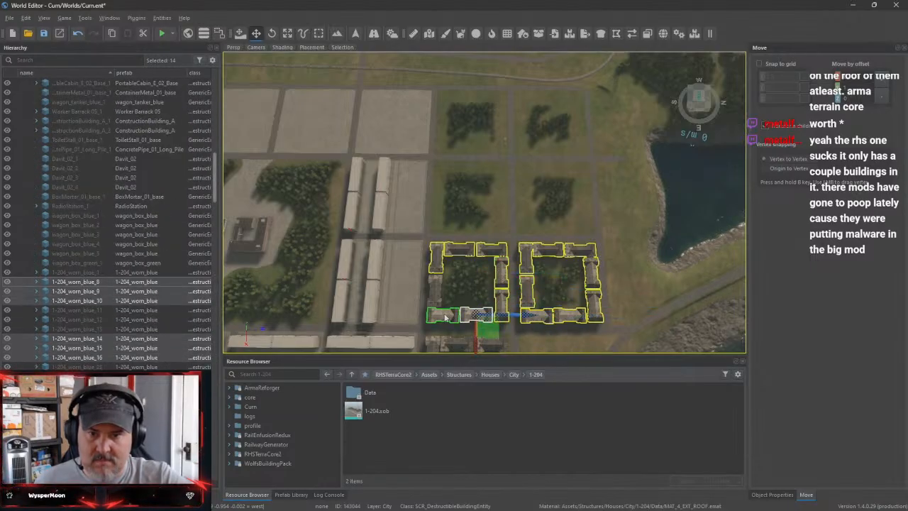
ctrl+click(444, 317)
ctrl+click(434, 296)
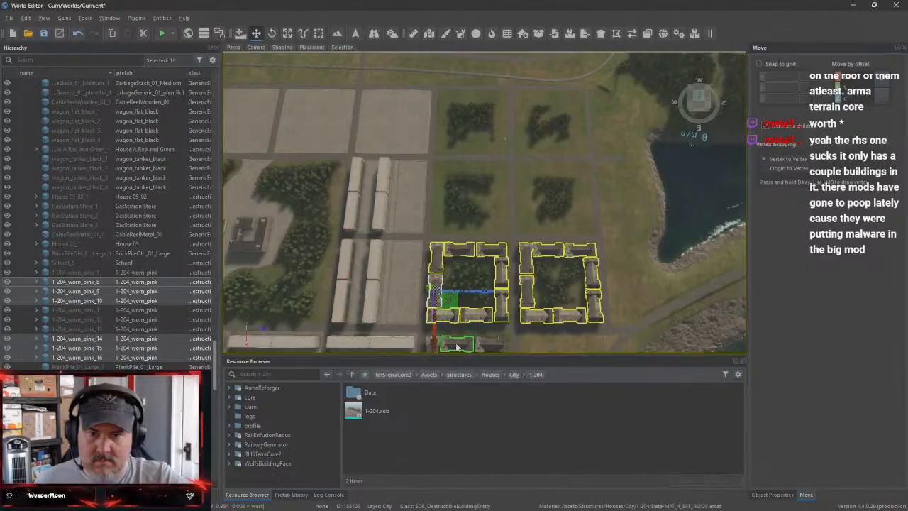
Add the eight 1-204 buildings around the last courtyard near the shoreline to the selection and delete them all
ctrl+click(455, 343)
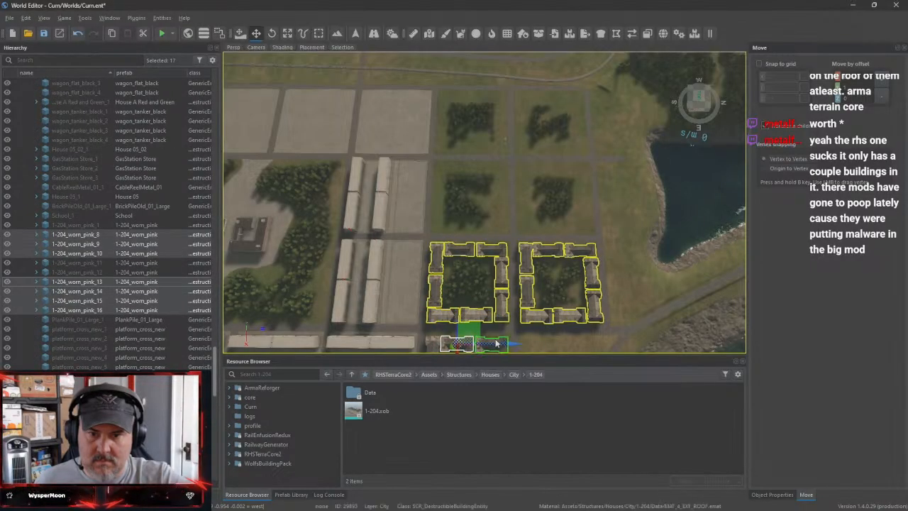
ctrl+click(498, 343)
scroll(561, 312, down, 4)
scroll(561, 313, down, 3)
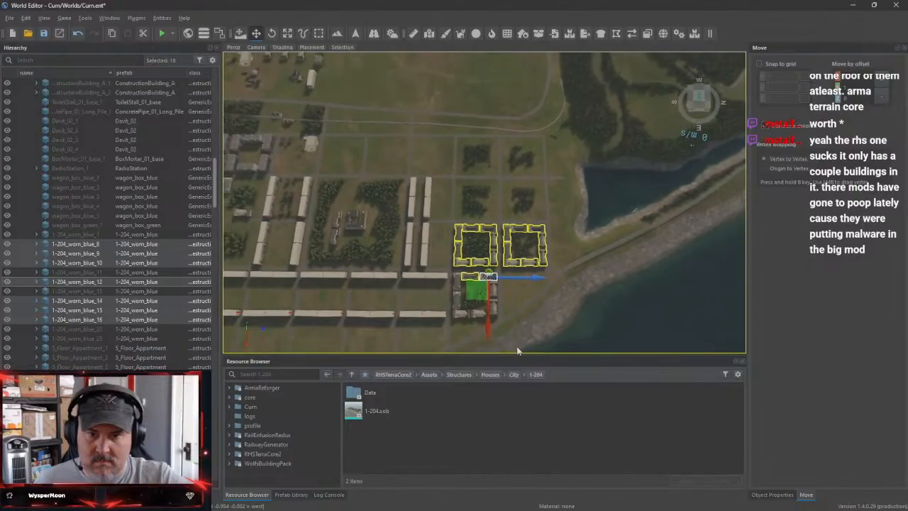
right_drag(517, 348, 432, 330)
scroll(431, 326, up, 5)
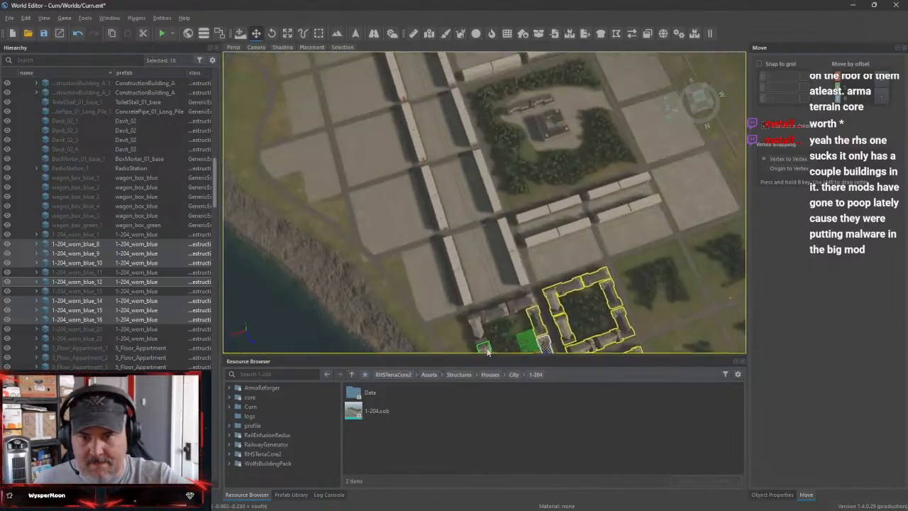
right_drag(344, 99, 424, 149)
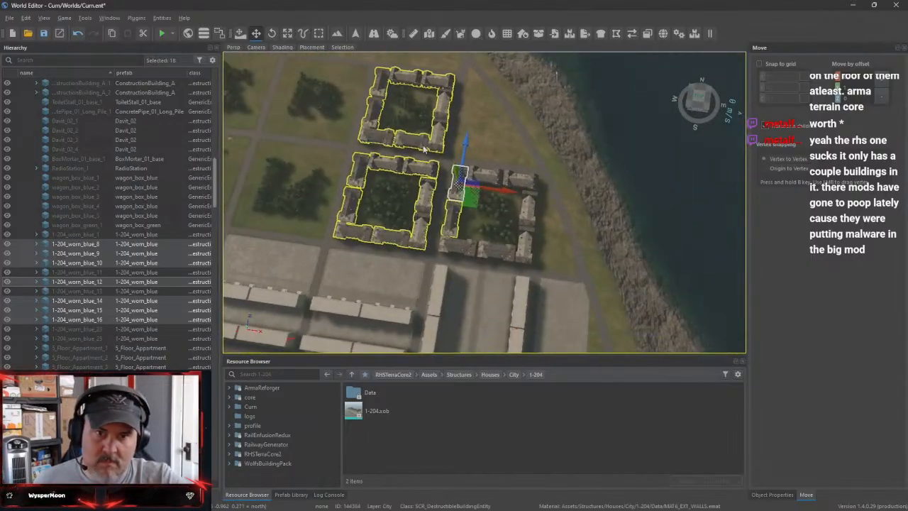
ctrl+click(497, 178)
ctrl+click(526, 182)
ctrl+click(530, 211)
ctrl+click(526, 247)
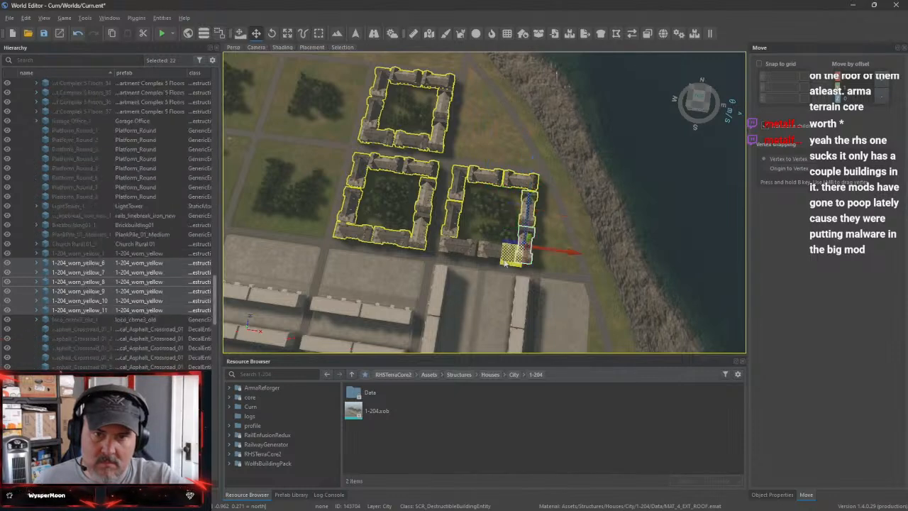
ctrl+click(492, 254)
ctrl+click(459, 249)
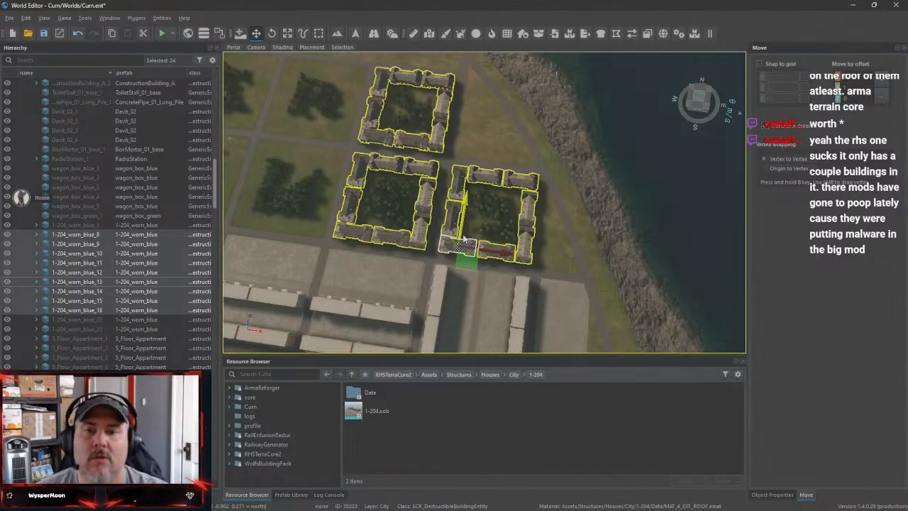
key(Delete)
Delete the whole group of sample buildings and props standing in the open grass field beside the city
right_drag(578, 216, 439, 266)
scroll(440, 266, up, 3)
scroll(440, 266, down, 1)
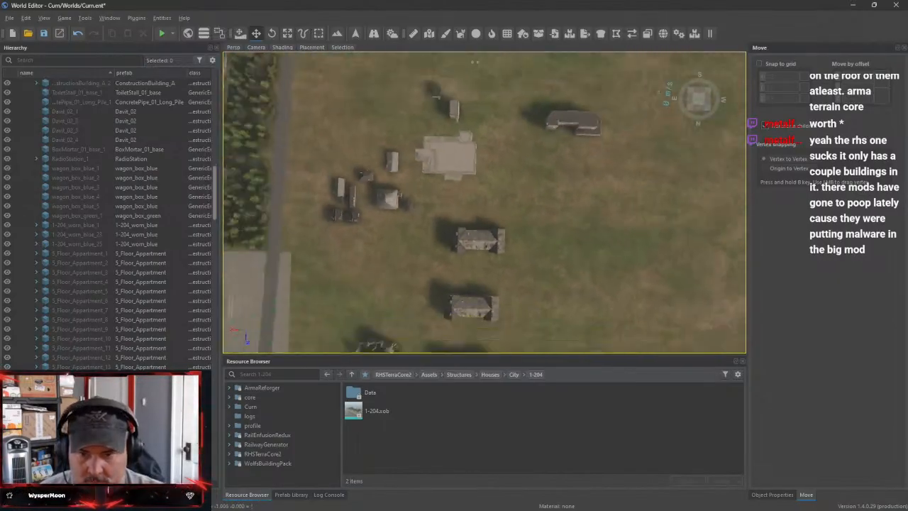
scroll(412, 140, down, 5)
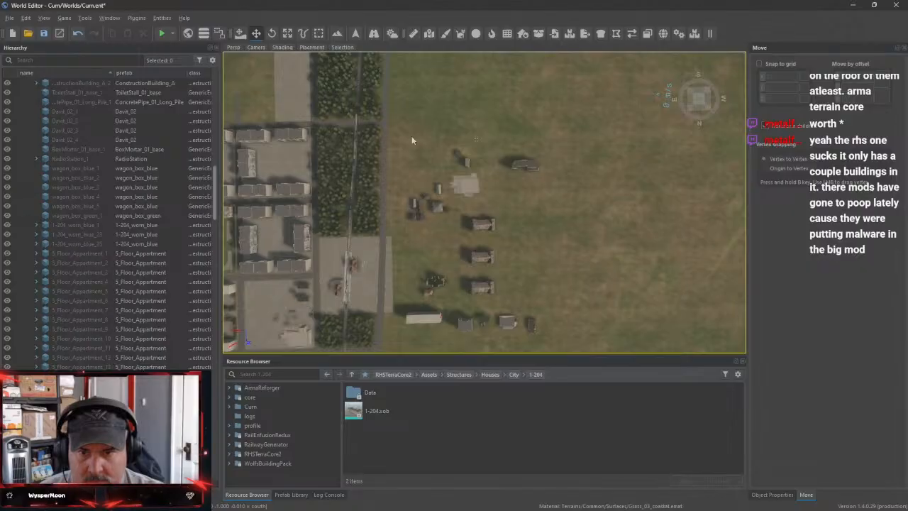
drag(403, 134, 552, 343)
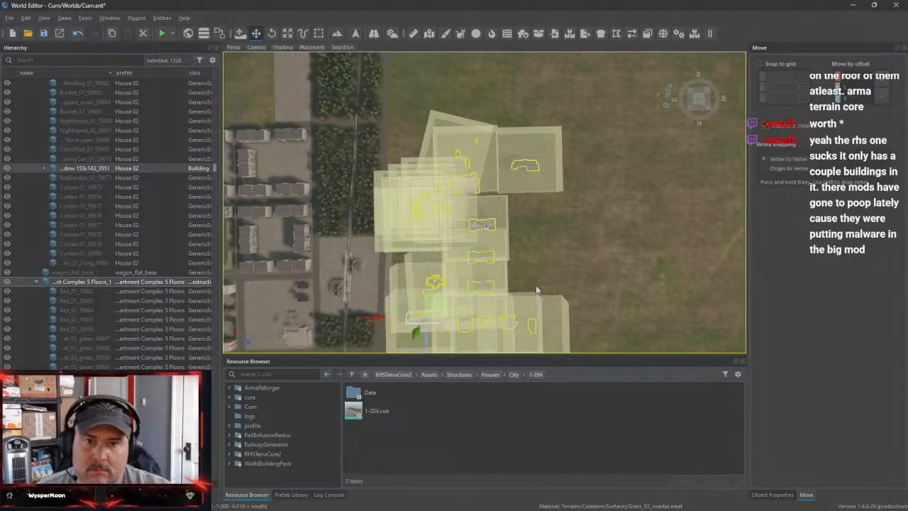
key(Delete)
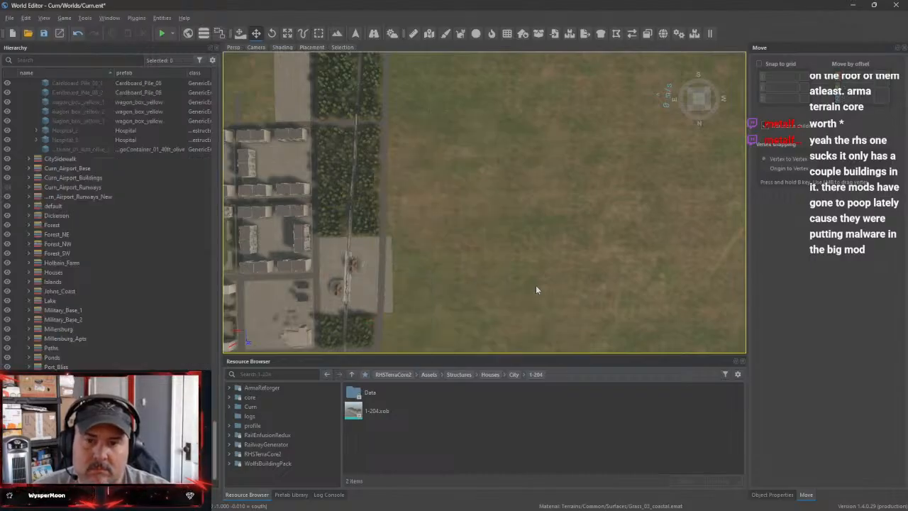
Delete the two leftover 1-204 buildings at the wooded block beside the multi-storey apartment rows
right_drag(570, 264, 463, 273)
key(w)
key(w)
click(483, 294)
key(Delete)
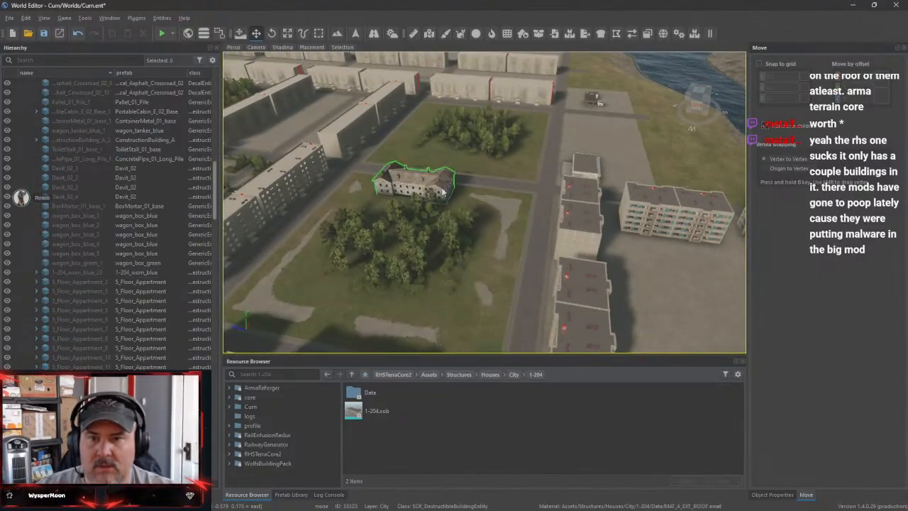
click(436, 186)
key(Delete)
Check the Commerical structure prefabs in WolfsBuildingPack, and collapse its Structures folder again
right_drag(530, 190, 482, 173)
key(w)
right_drag(477, 240, 478, 247)
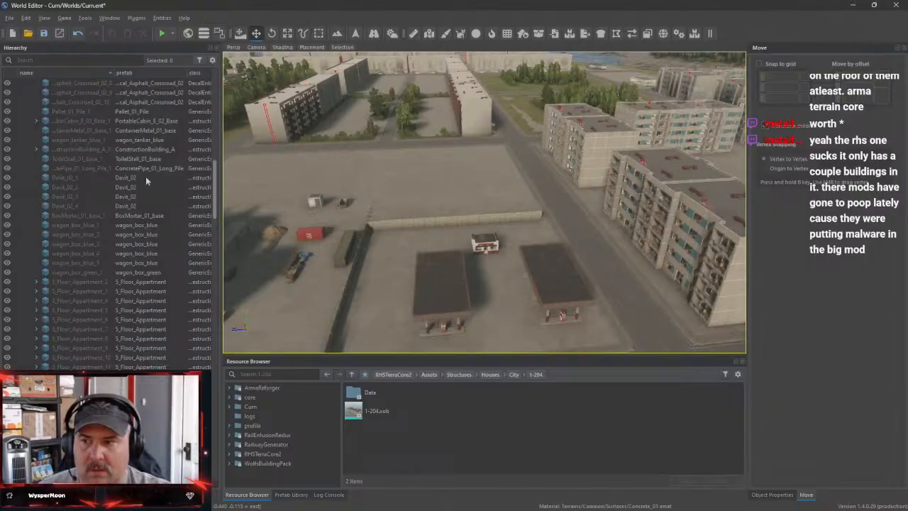
click(257, 464)
double_click(370, 430)
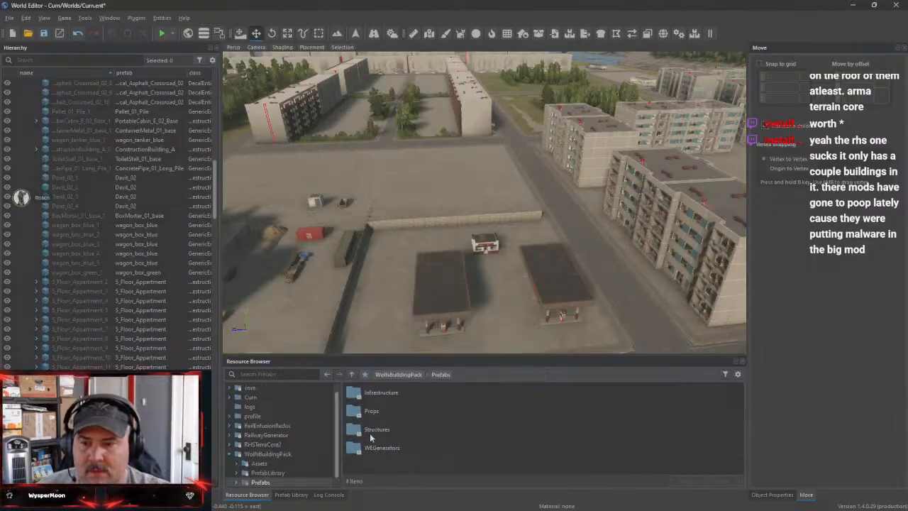
double_click(381, 429)
scroll(424, 439, down, 3)
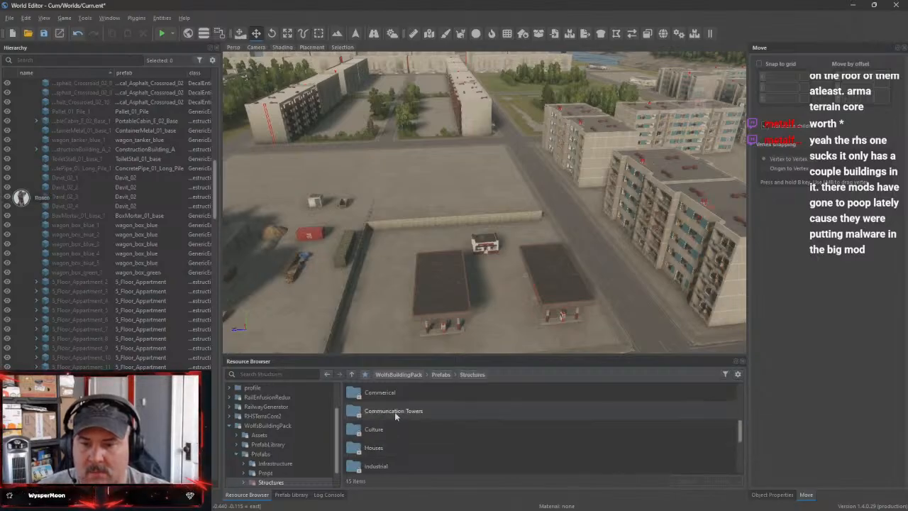
double_click(392, 393)
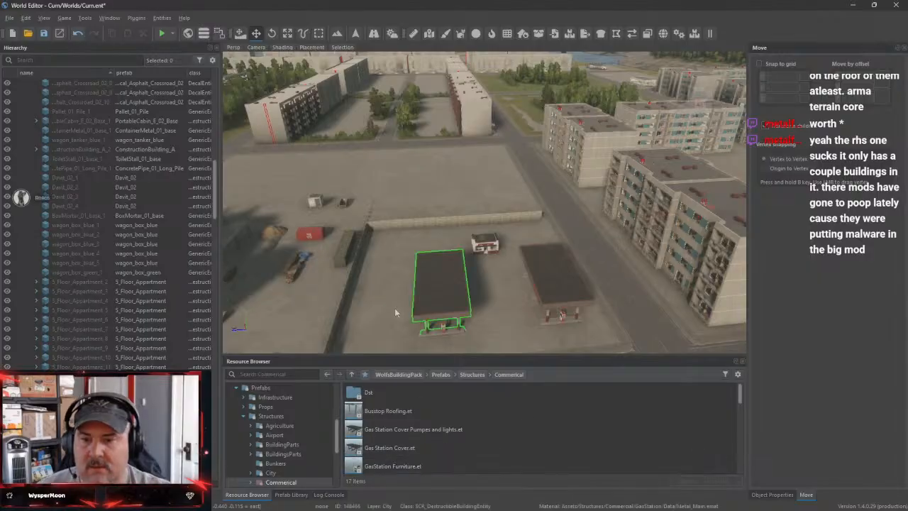
click(246, 417)
Save the Curn world and exit the World Editor
mouse_move(557, 322)
right_down()
mouse_move(558, 348)
mouse_move(556, 306)
right_up()
key(s)
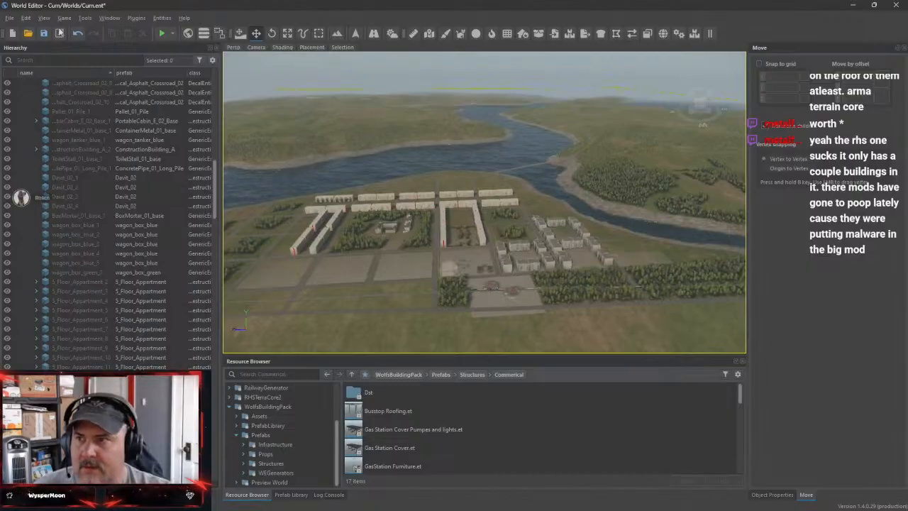
click(43, 33)
click(9, 18)
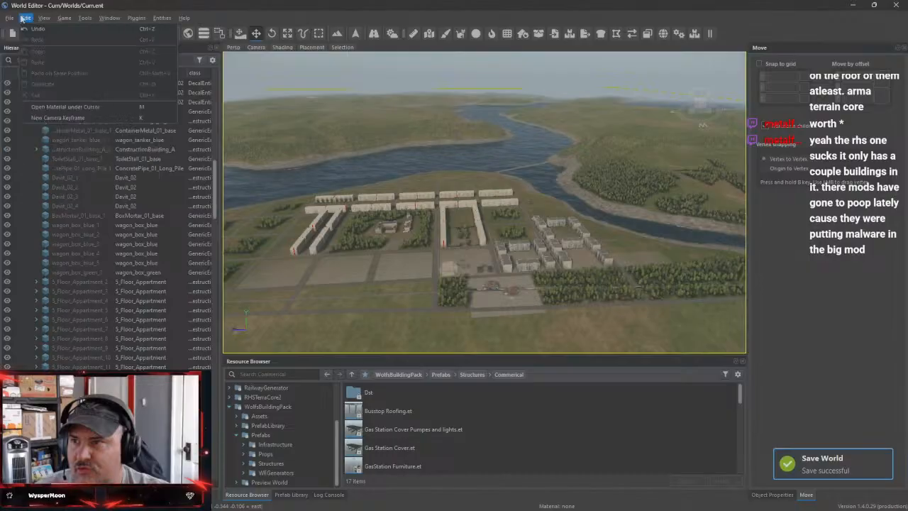
click(136, 18)
mouse_move(11, 19)
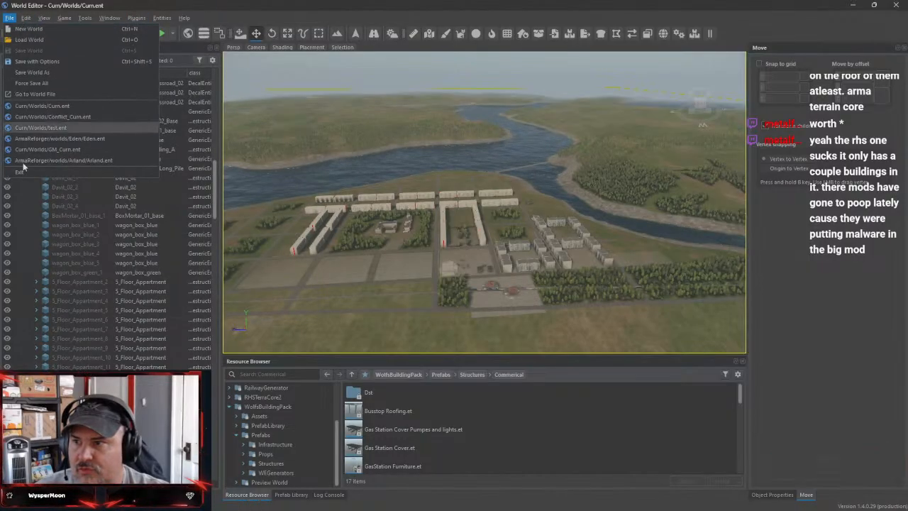
click(26, 172)
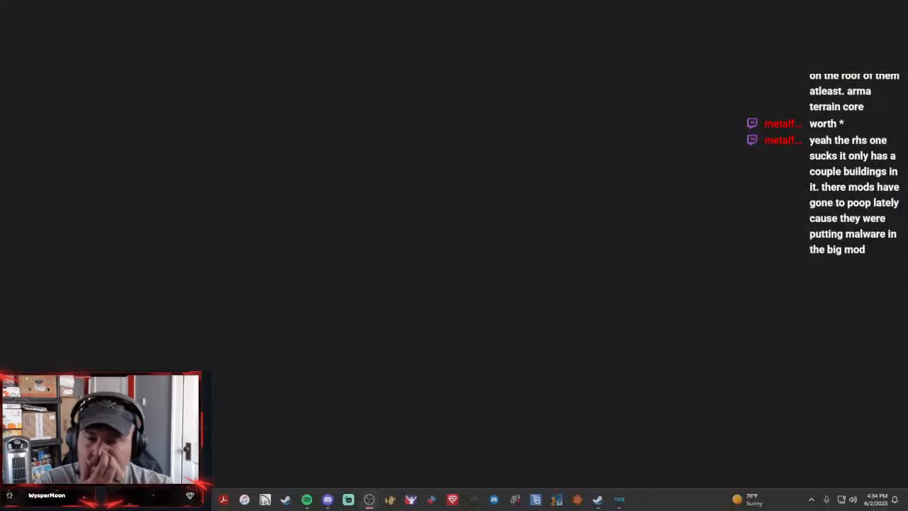
Switch to Enfusion Workbench and replace the Curn project's RHS TerraCore2 dependency with addon.gproj from the ArmaTerrainCore addon folder
click(620, 500)
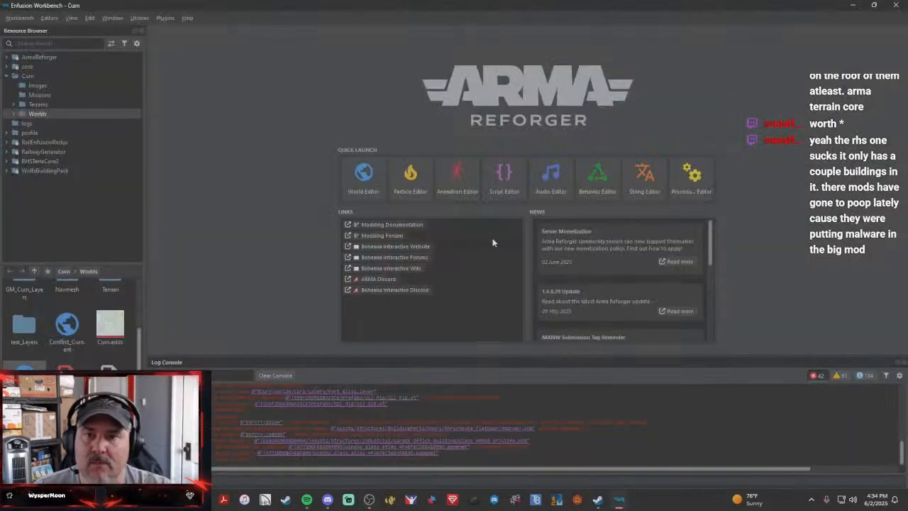
click(19, 17)
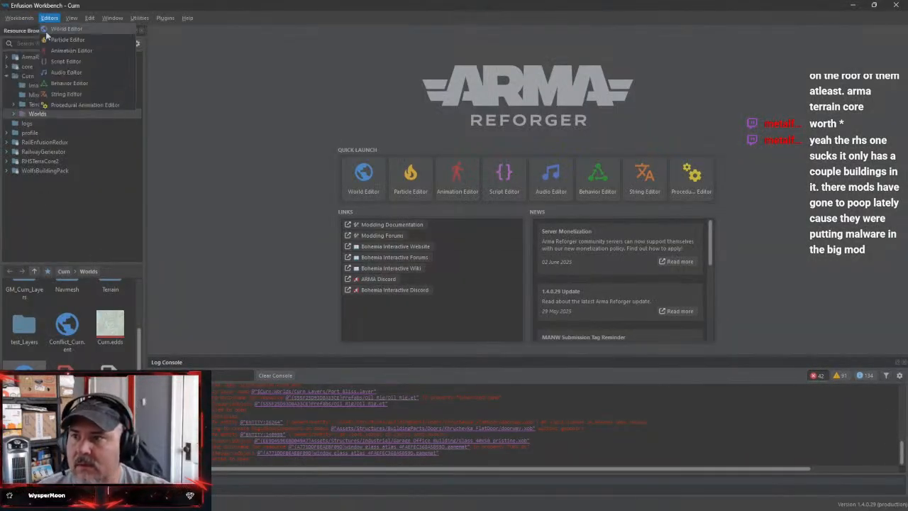
click(20, 50)
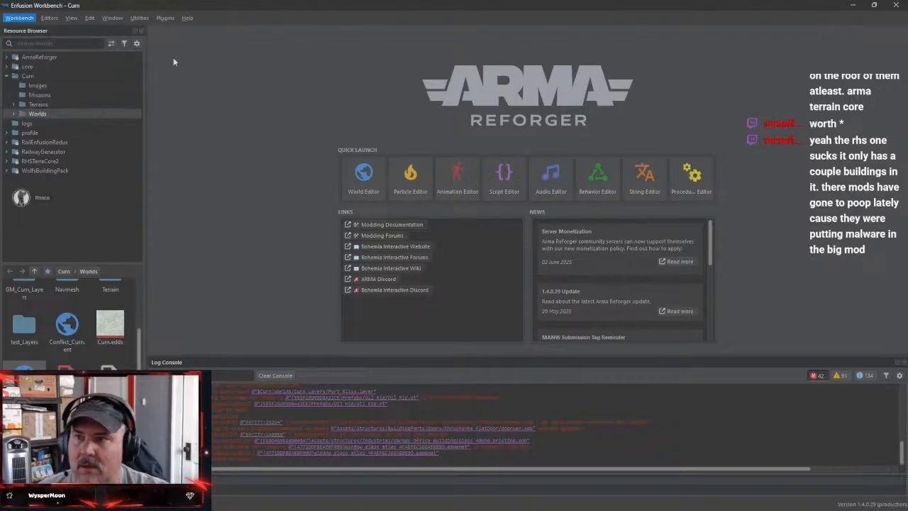
scroll(507, 151, down, 3)
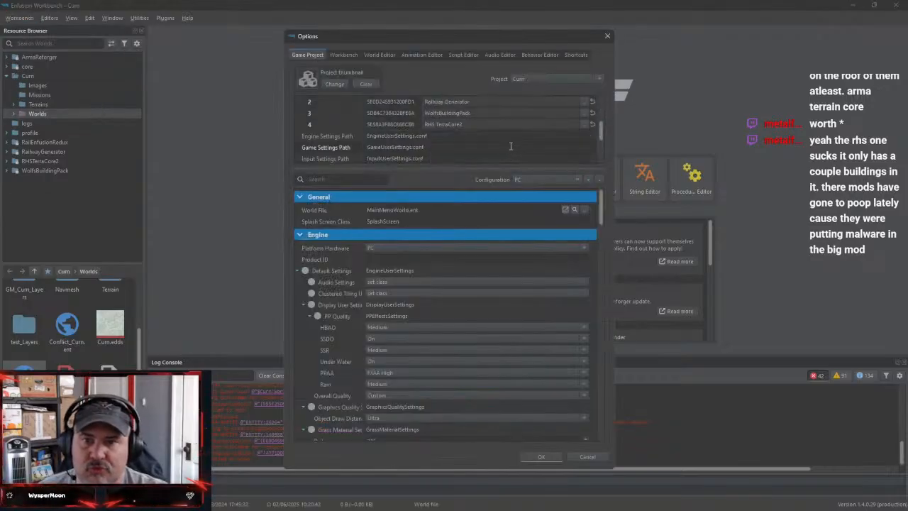
click(584, 126)
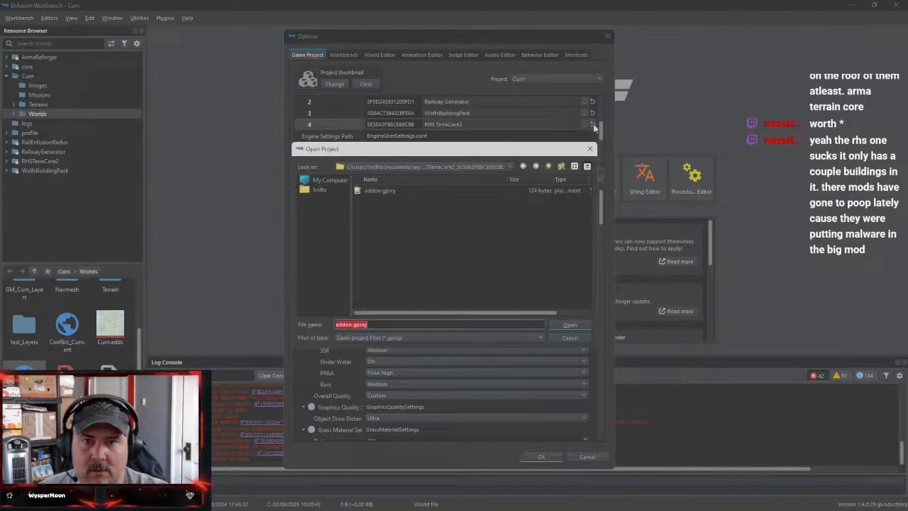
click(549, 167)
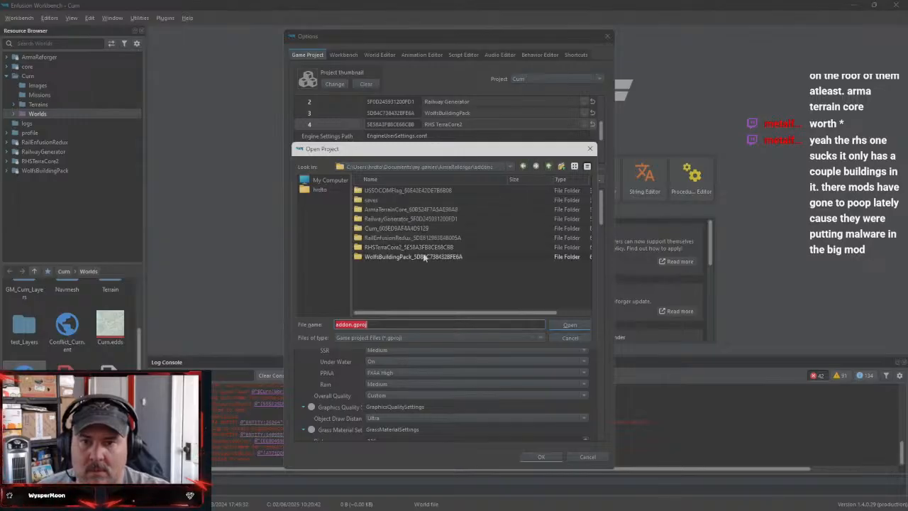
double_click(401, 209)
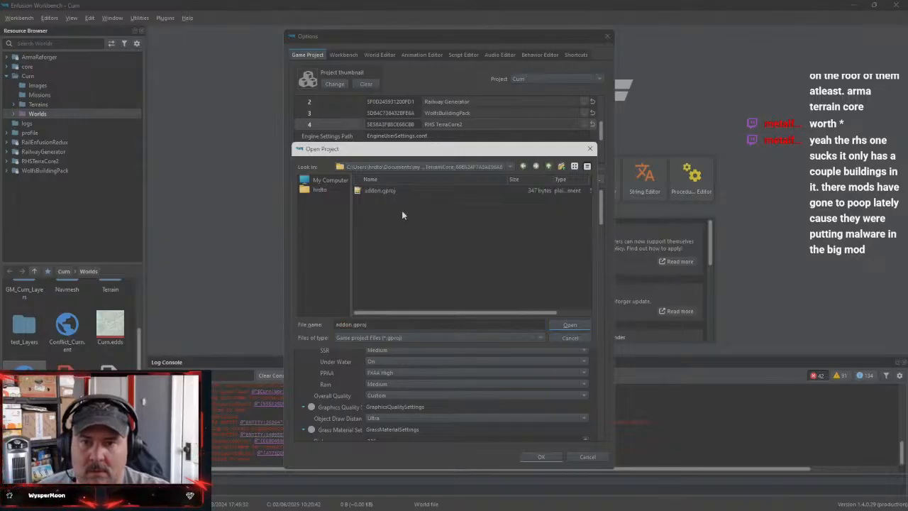
click(570, 325)
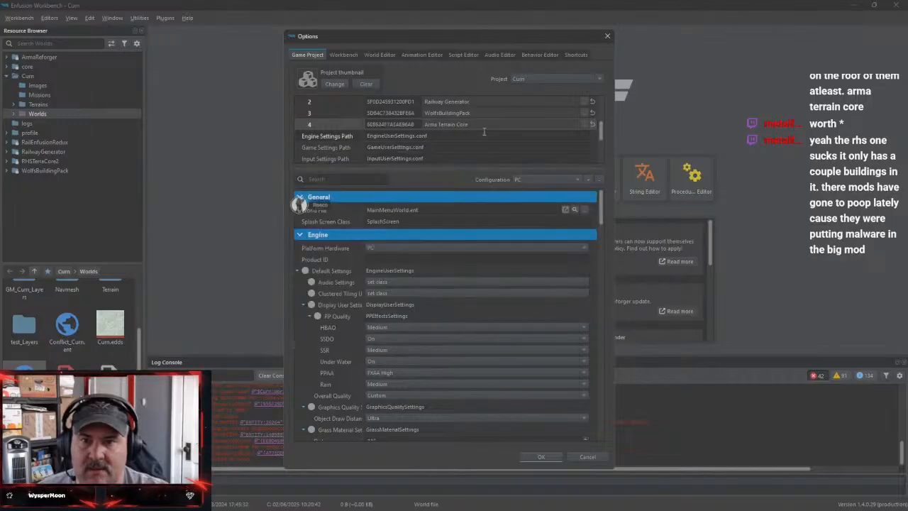
scroll(443, 141, down, 1)
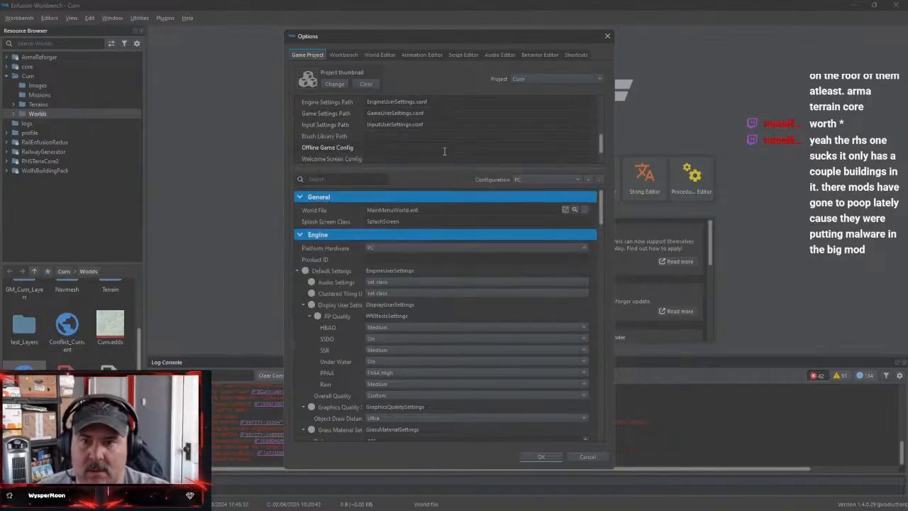
scroll(444, 151, up, 1)
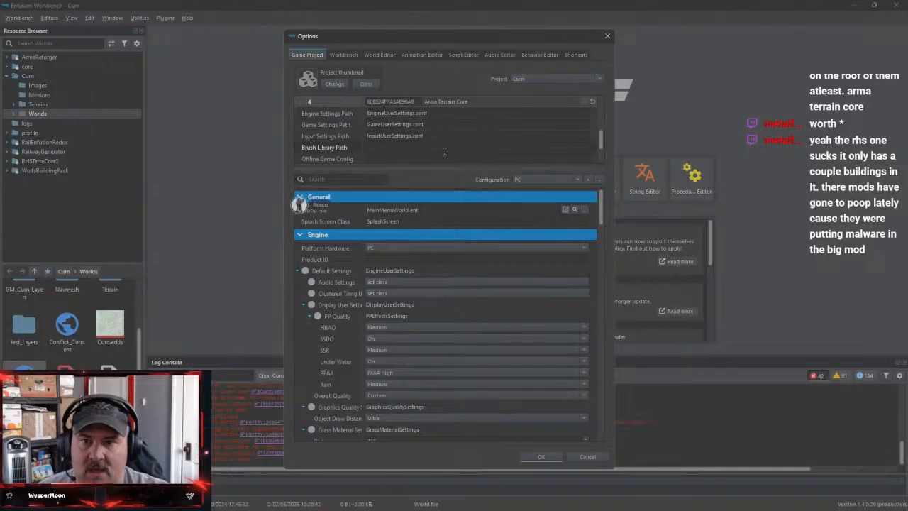
scroll(459, 144, up, 1)
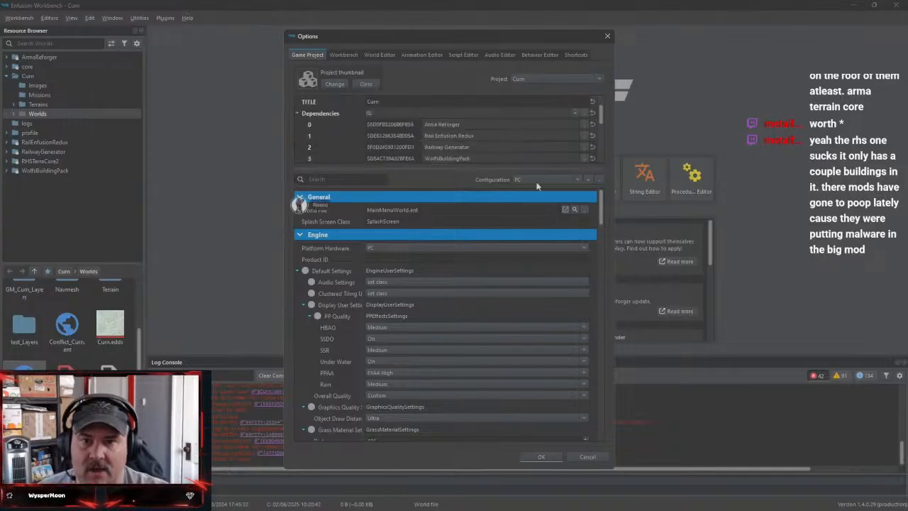
click(557, 457)
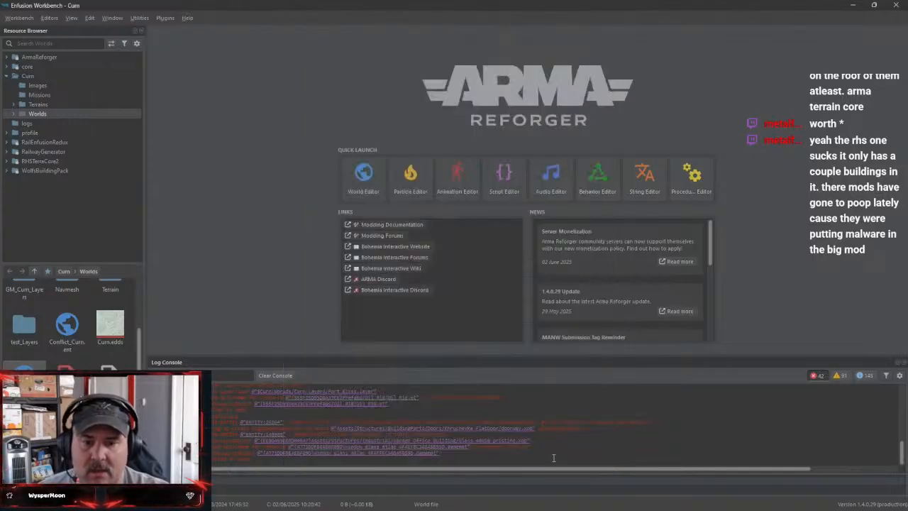
Exit Enfusion Workbench and reopen the Curn project from the Enfusion Workbench Launcher
click(18, 19)
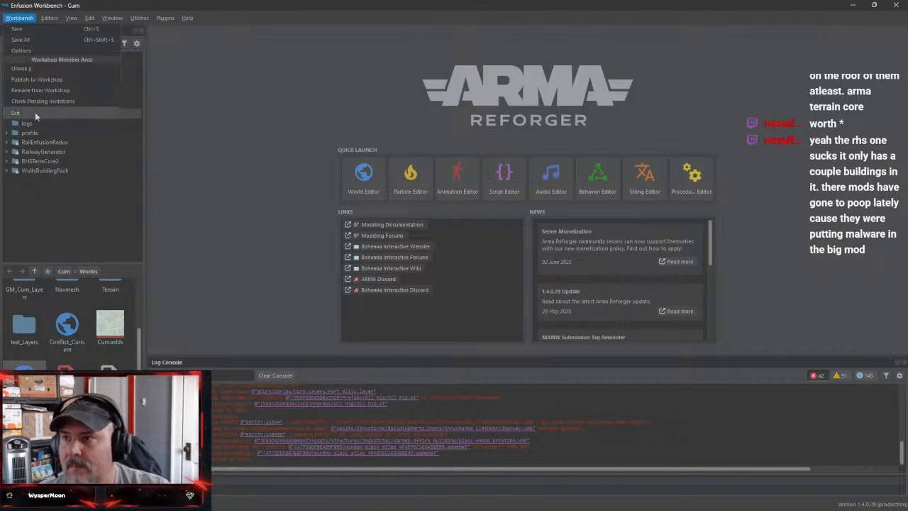
click(34, 112)
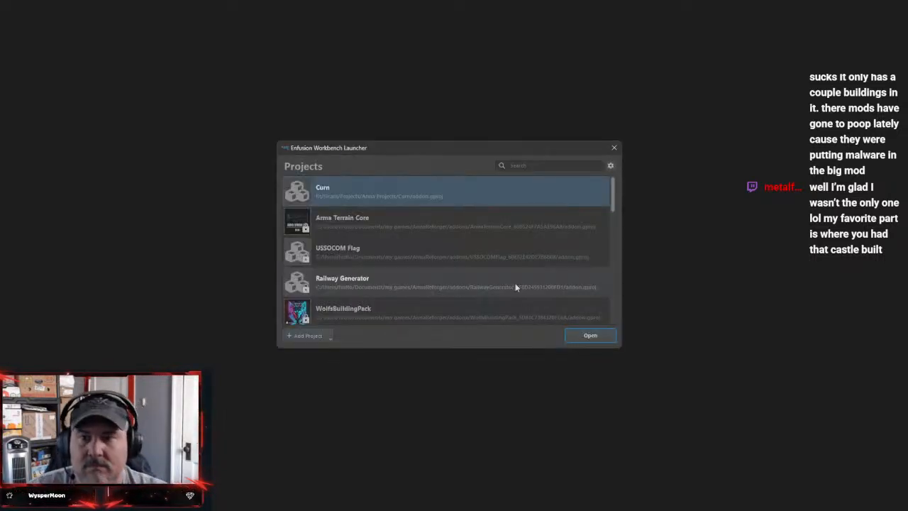
click(599, 337)
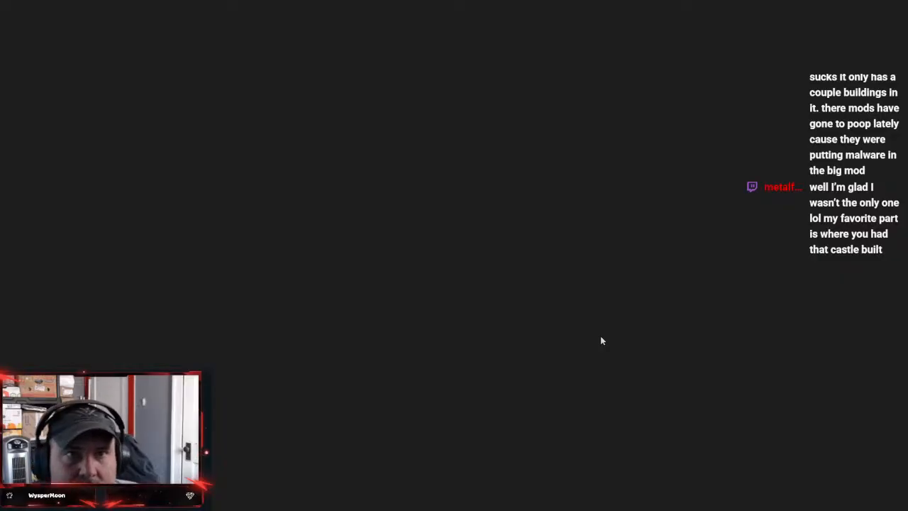
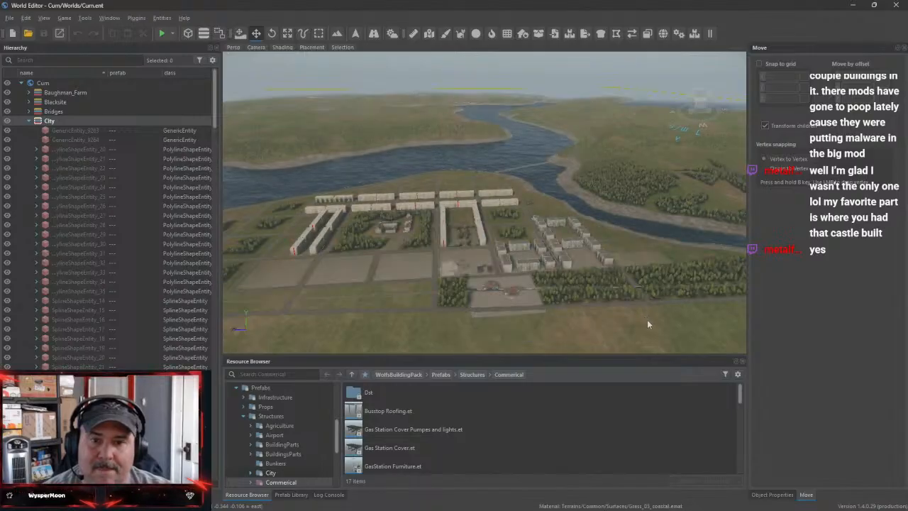
Inspect the rows of apartment buildings across the city, and collapse the City layer in the hierarchy
right_drag(653, 319, 411, 340)
key(w)
key(w)
key(s)
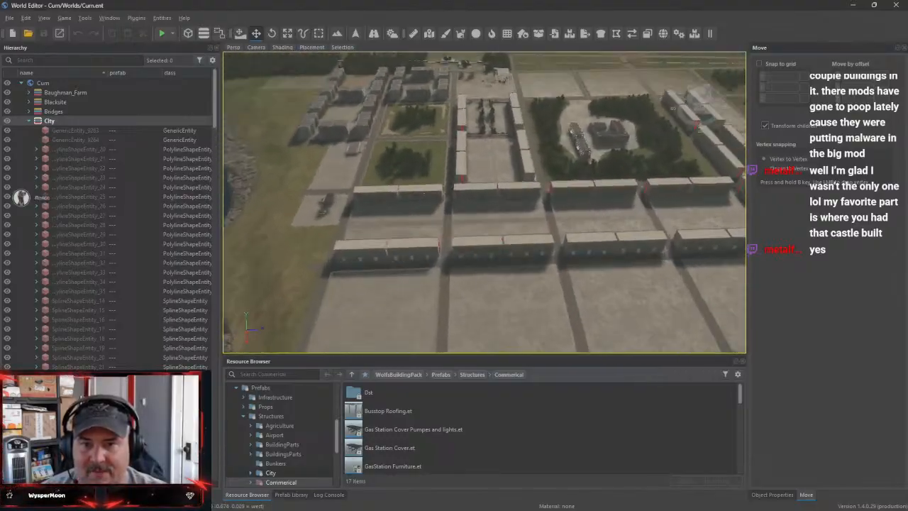
right_drag(383, 197, 378, 201)
key(w)
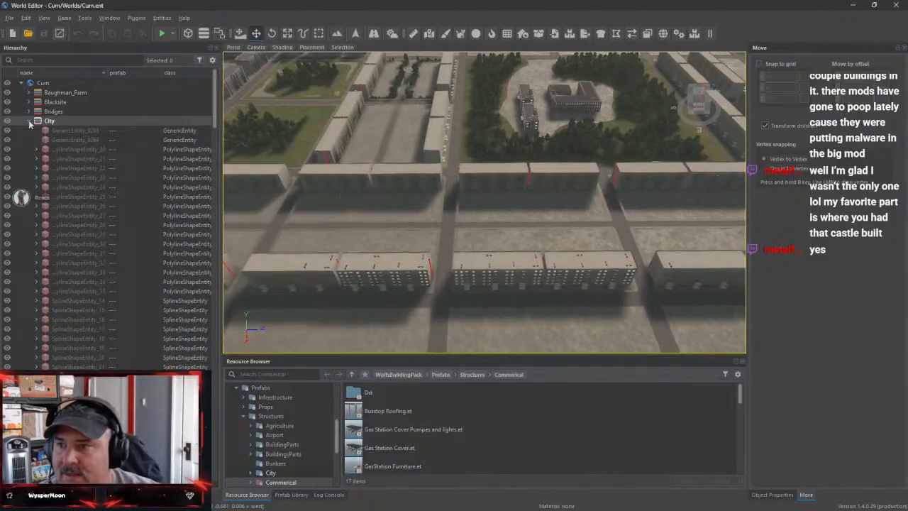
click(29, 122)
Browse the ArmaTerrainCore addon's resources to the Bulding folder within Prefabs/Structures
scroll(245, 419, up, 2)
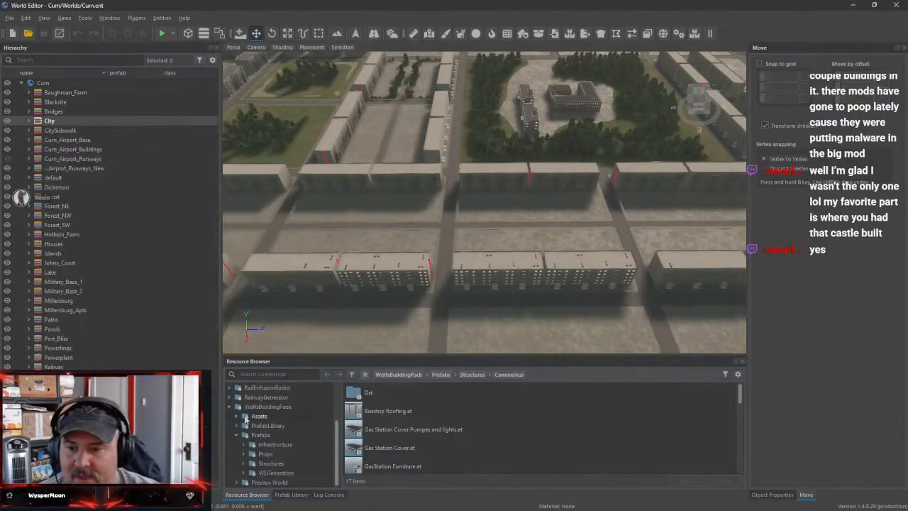
scroll(246, 418, up, 5)
click(230, 397)
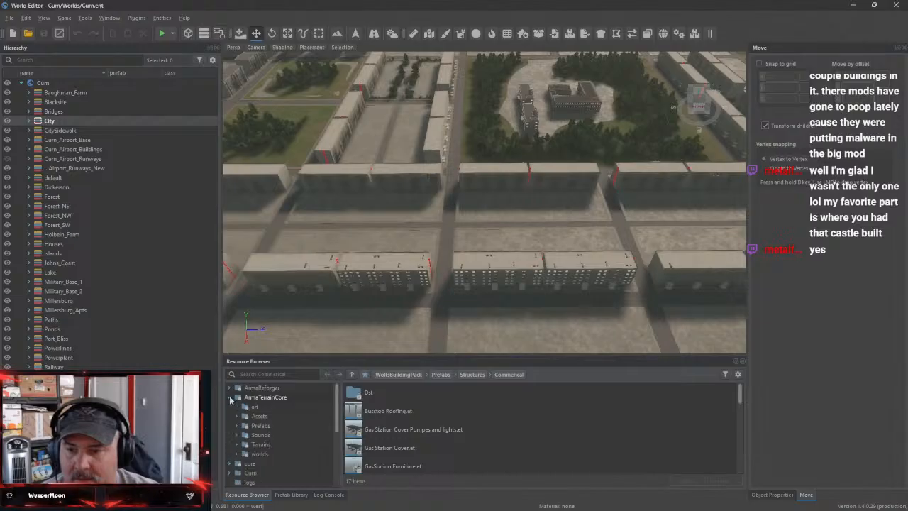
click(241, 427)
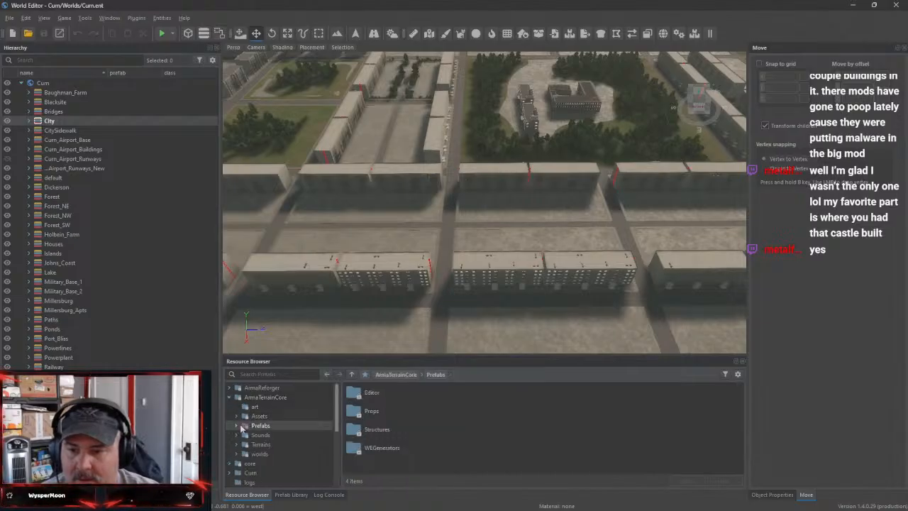
double_click(394, 429)
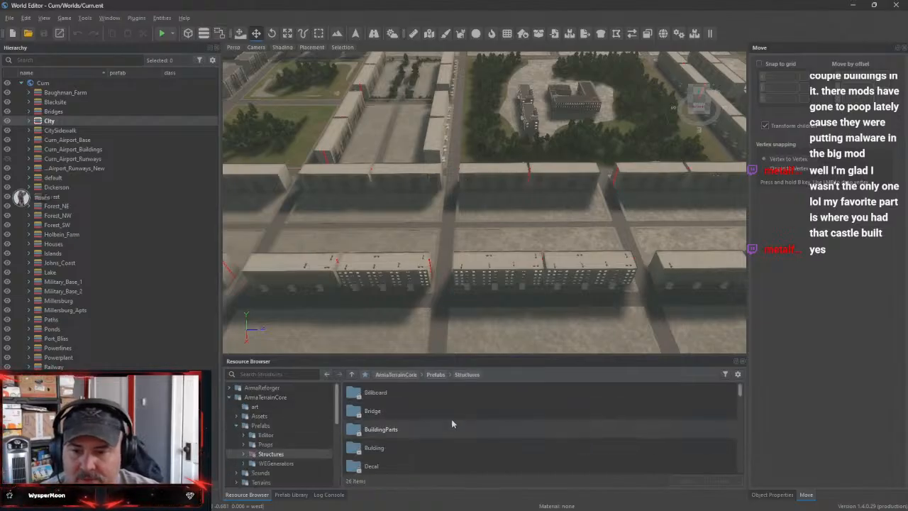
double_click(424, 448)
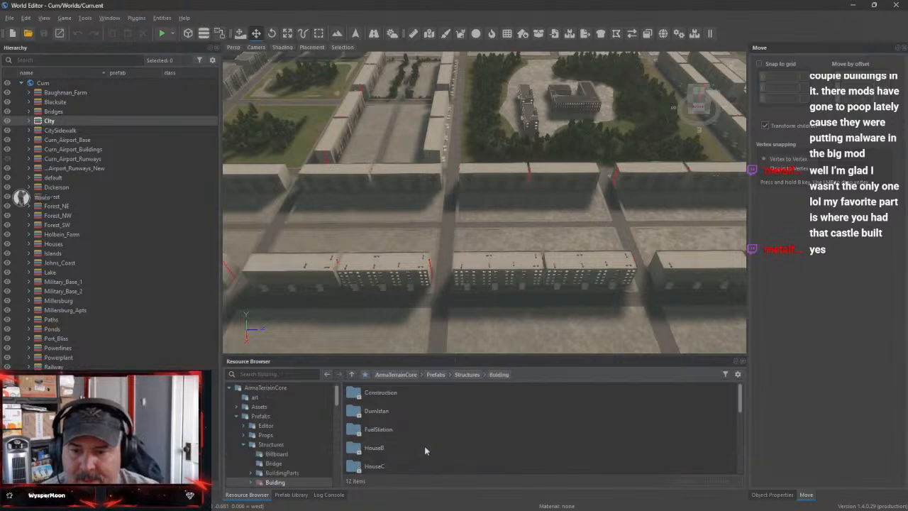
Check the prefabs in the Ind and Construction subfolders of ArmaTerrainCore's Bulding folder
scroll(454, 424, down, 3)
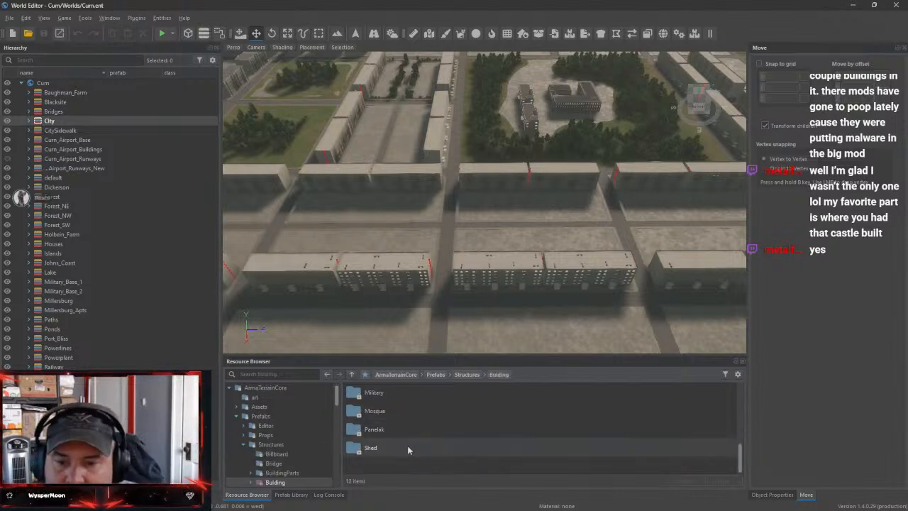
scroll(394, 433, up, 3)
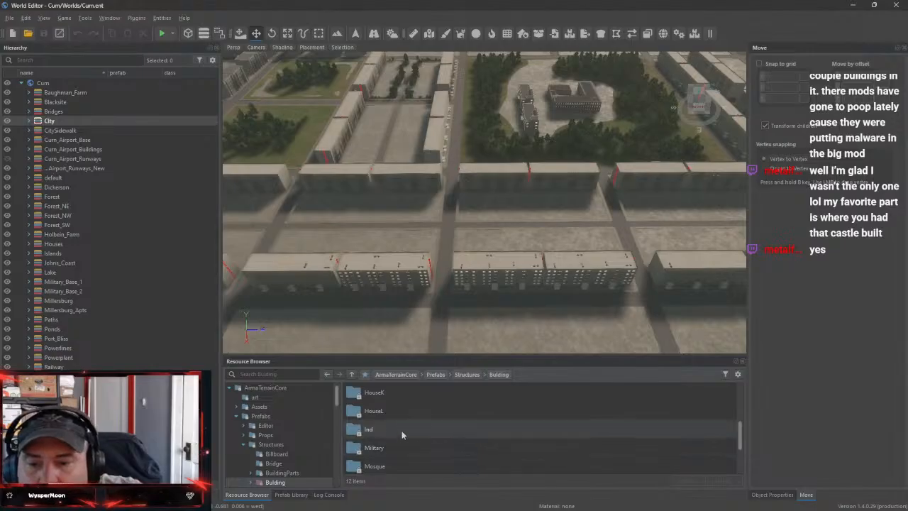
double_click(395, 428)
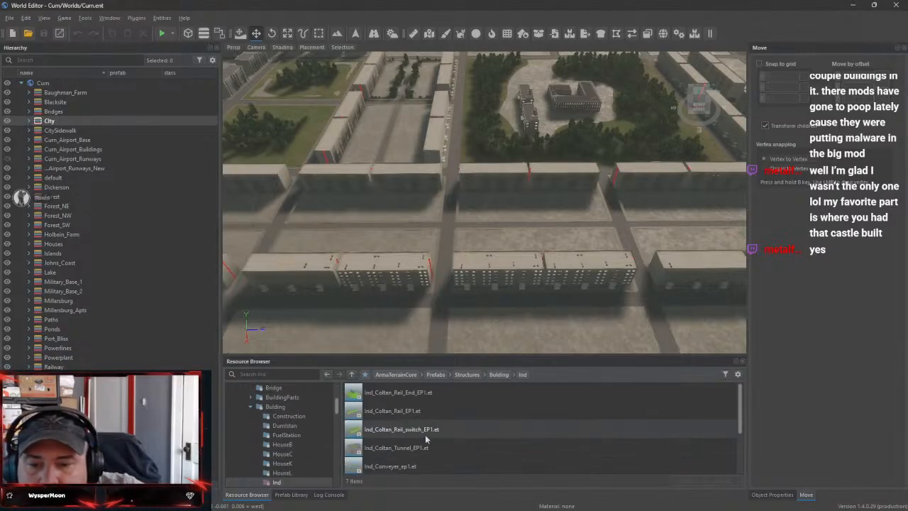
click(351, 373)
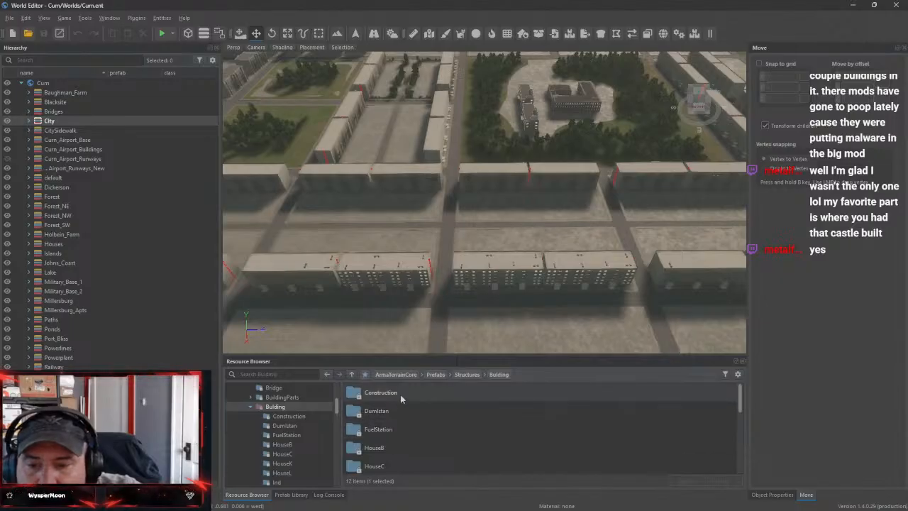
double_click(400, 394)
scroll(417, 447, down, 1)
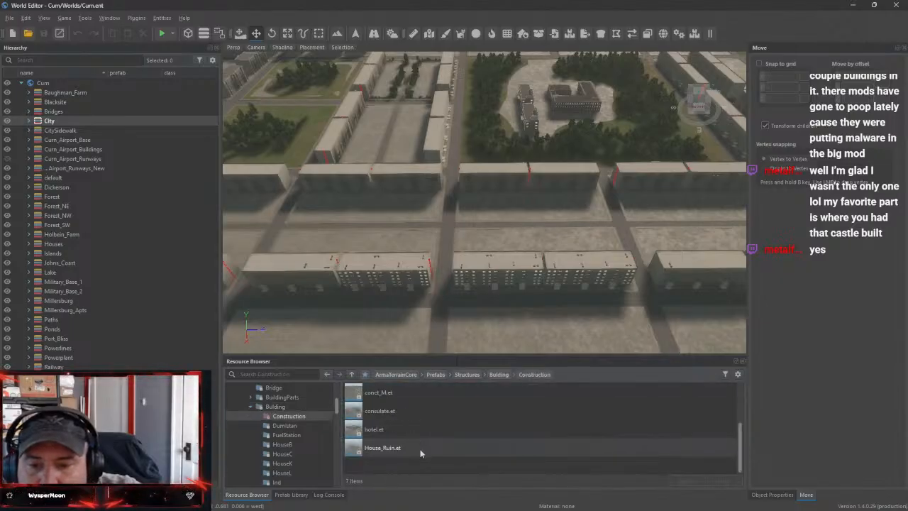
scroll(456, 448, up, 1)
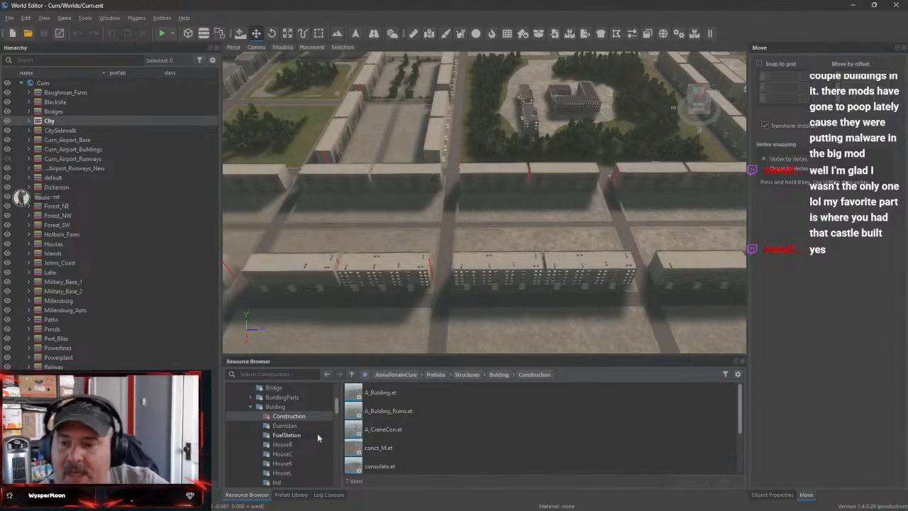
Look through the remaining ArmaTerrainCore Structures subfolders, and collapse the Bulding folder
scroll(304, 431, down, 5)
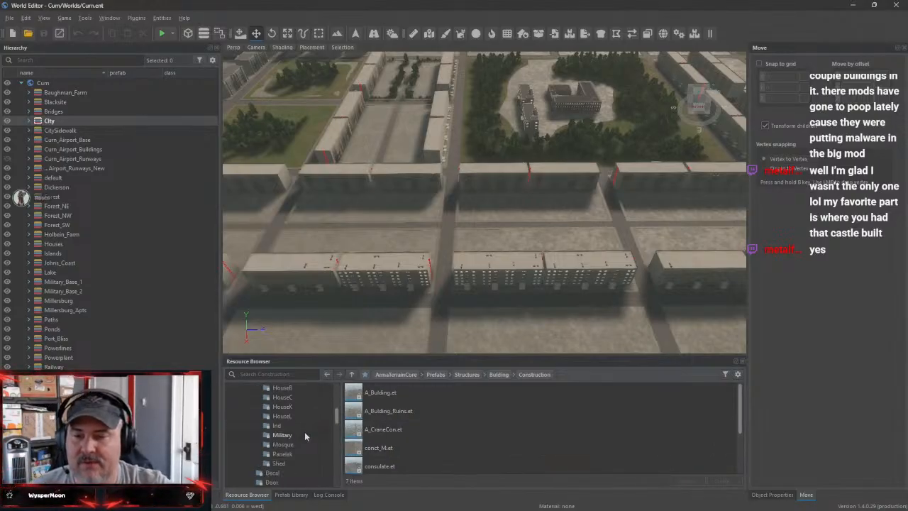
scroll(310, 450, down, 6)
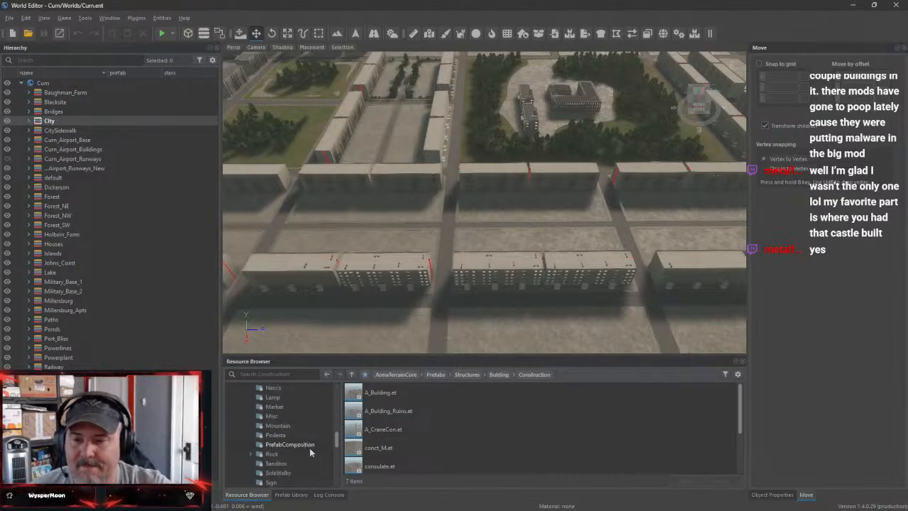
scroll(309, 454, down, 1)
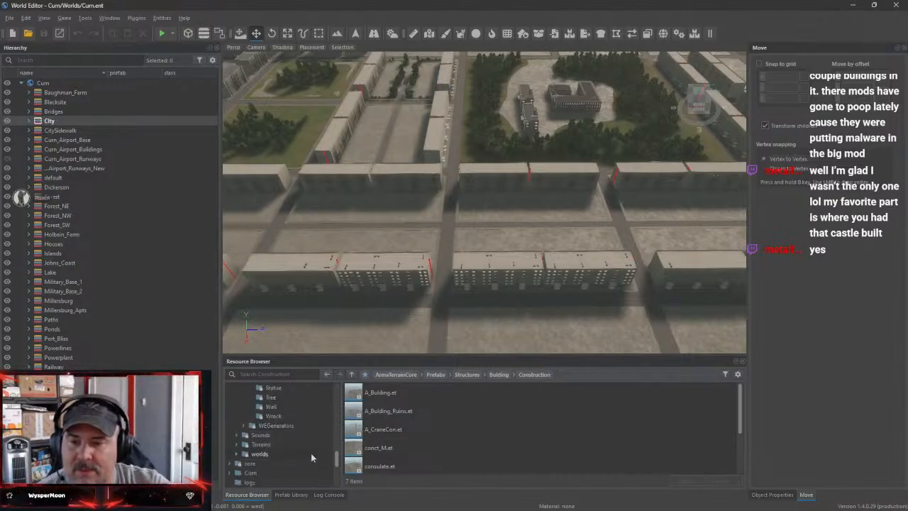
scroll(294, 446, up, 12)
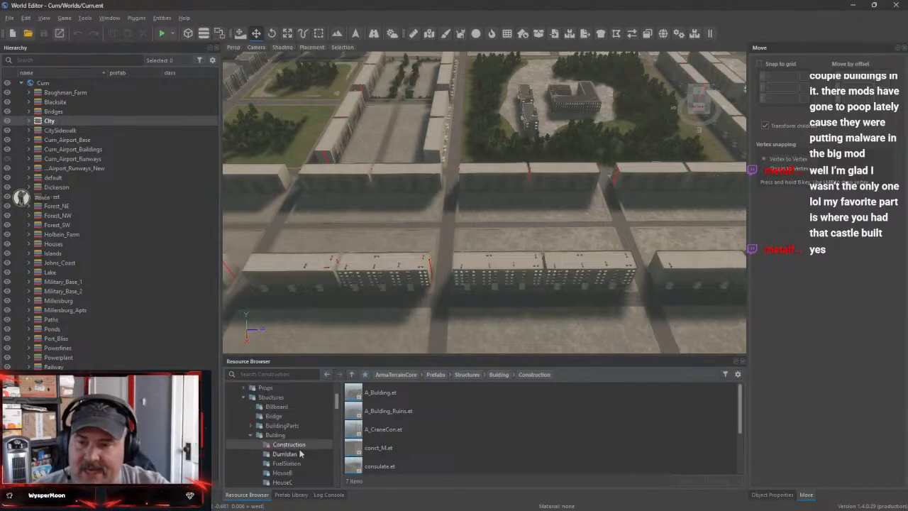
click(250, 434)
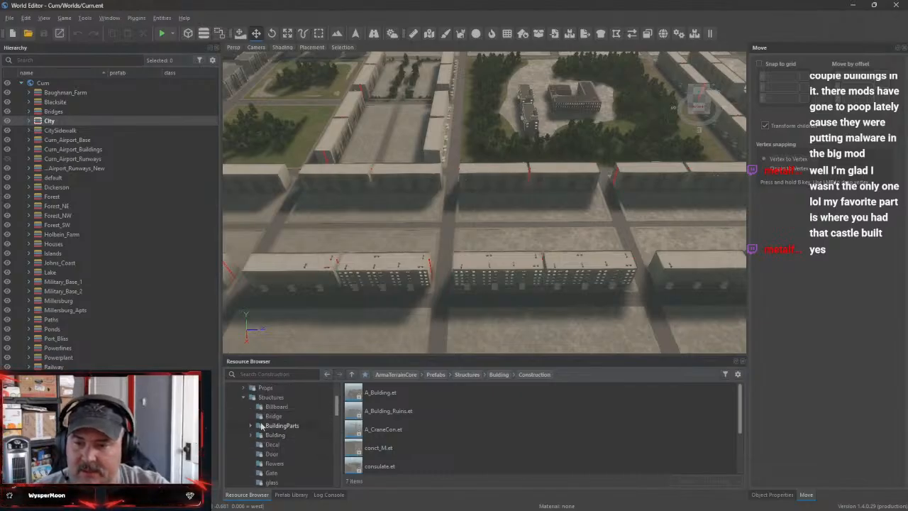
Check the BuildingParts folder and the Construction and Dumistan prefabs in ArmaTerrainCore's Bulding folder
click(300, 415)
double_click(296, 426)
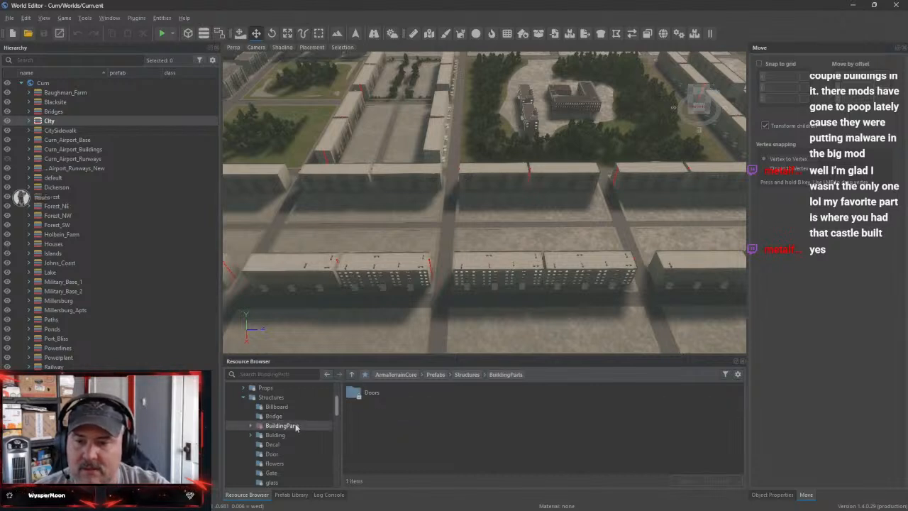
click(281, 445)
double_click(281, 446)
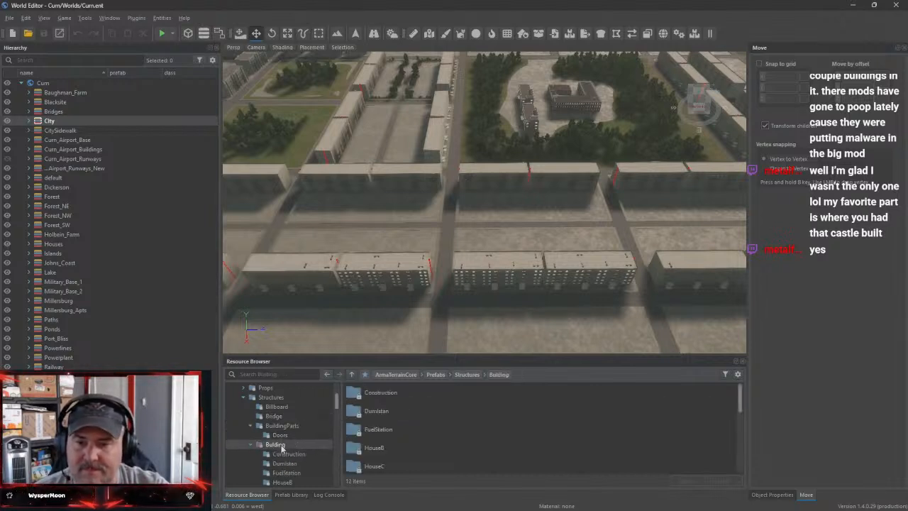
click(312, 454)
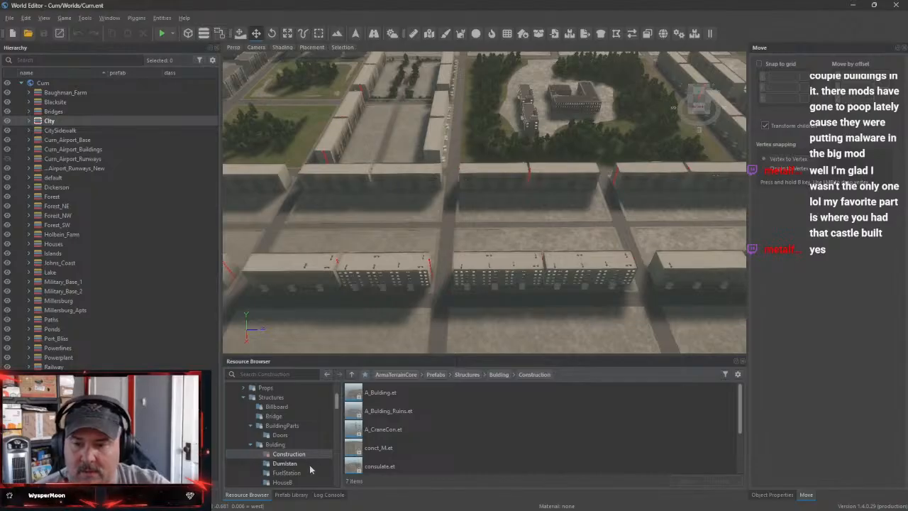
click(311, 464)
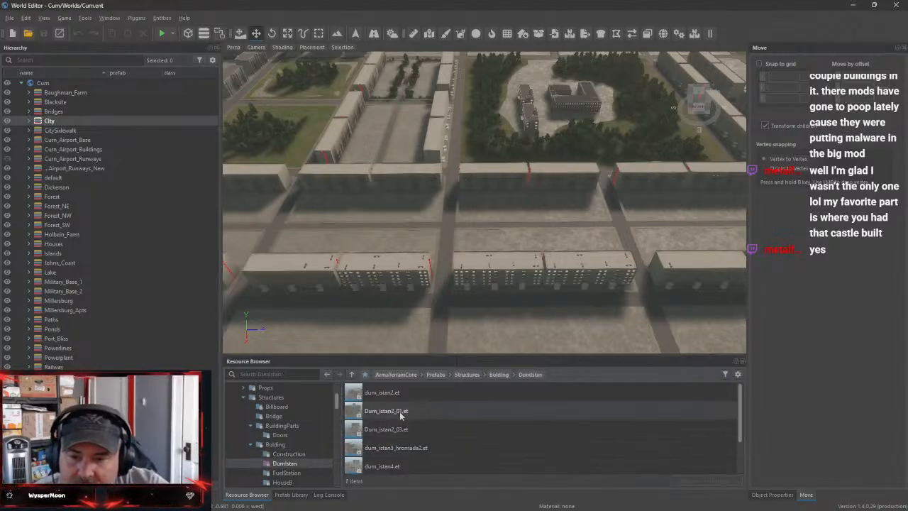
Delete the 20 five-floor apartment complex buildings that form the two long parallel rows between the park and the empty concrete lots
right_drag(549, 305, 324, 293)
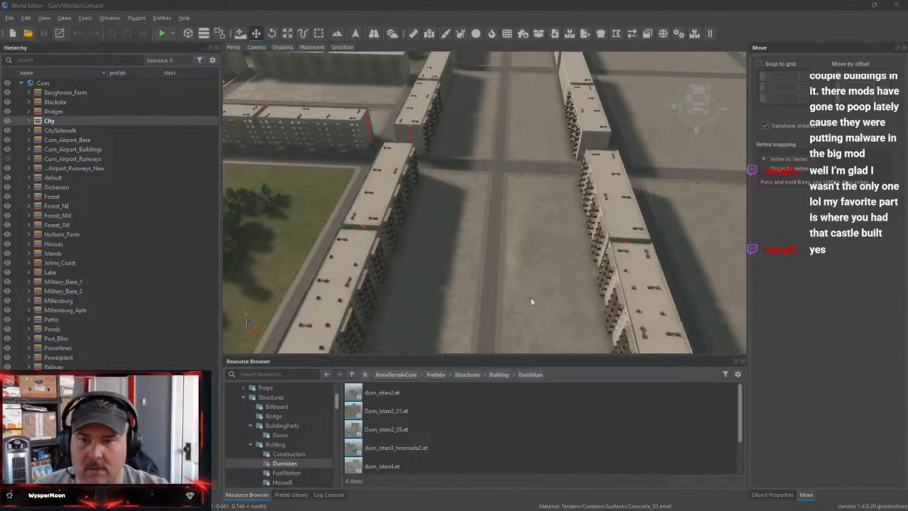
right_drag(530, 300, 351, 254)
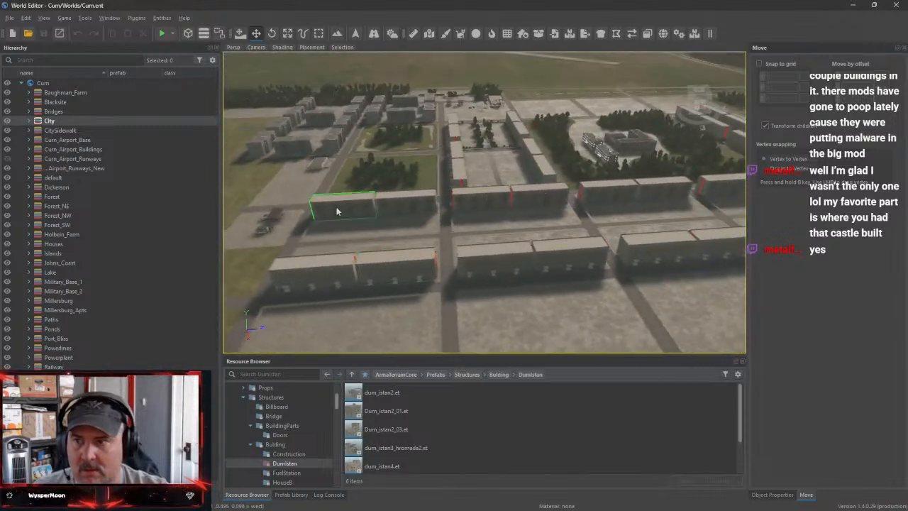
click(410, 204)
ctrl+click(412, 203)
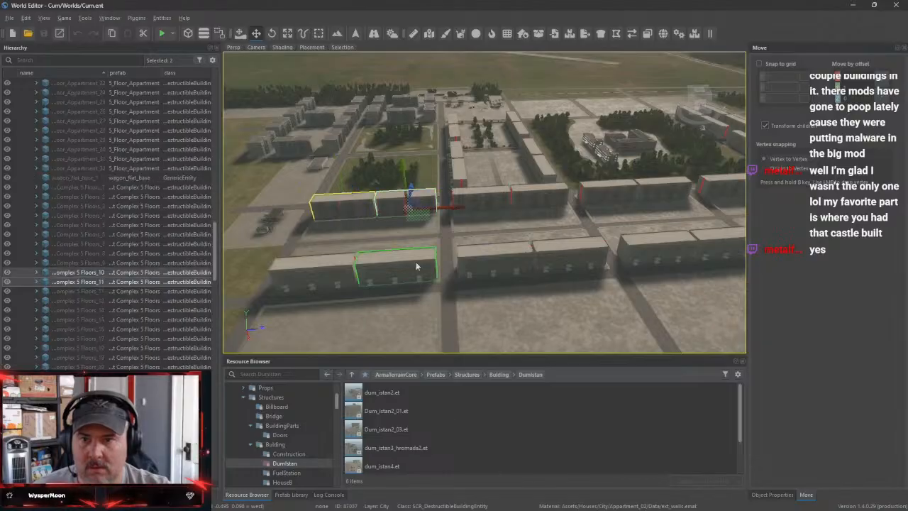
ctrl+click(397, 268)
ctrl+click(311, 266)
ctrl+click(496, 260)
ctrl+click(566, 265)
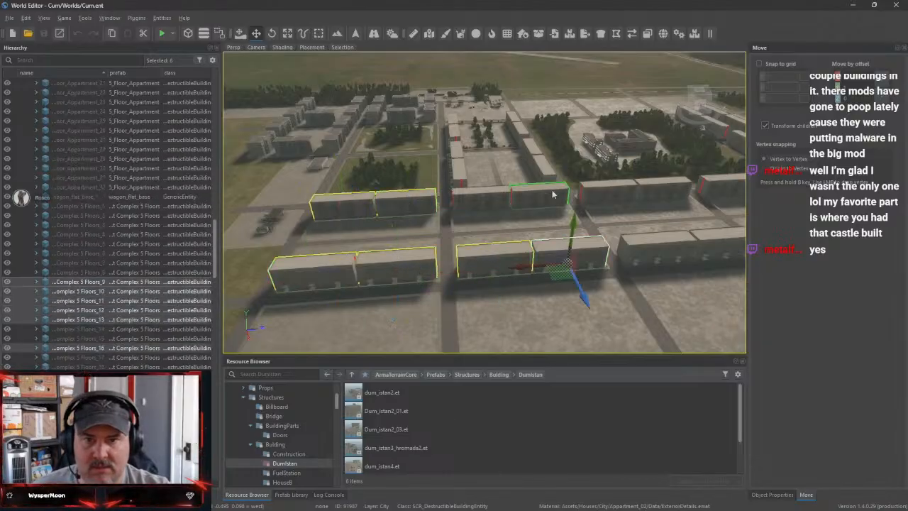
ctrl+click(510, 197)
ctrl+click(610, 195)
ctrl+click(653, 253)
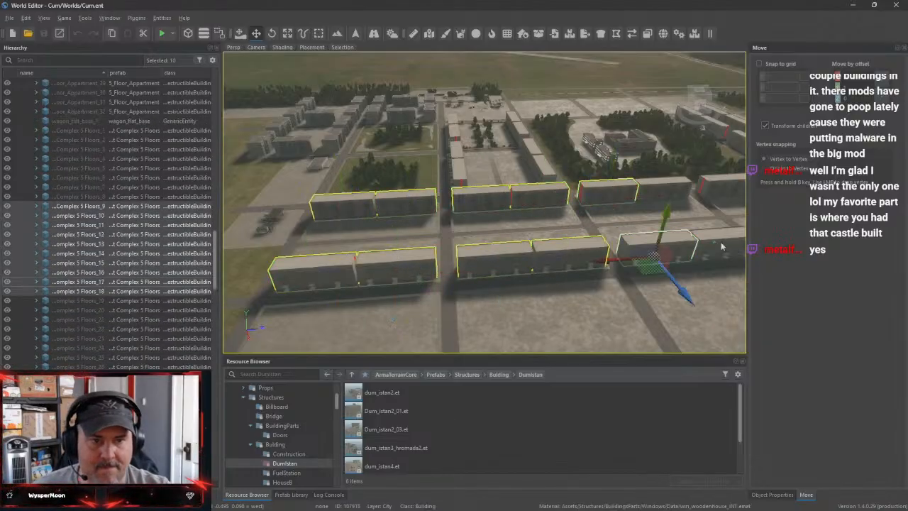
ctrl+click(721, 247)
ctrl+click(677, 196)
ctrl+click(729, 189)
right_drag(672, 245, 737, 228)
ctrl+click(561, 217)
ctrl+click(592, 202)
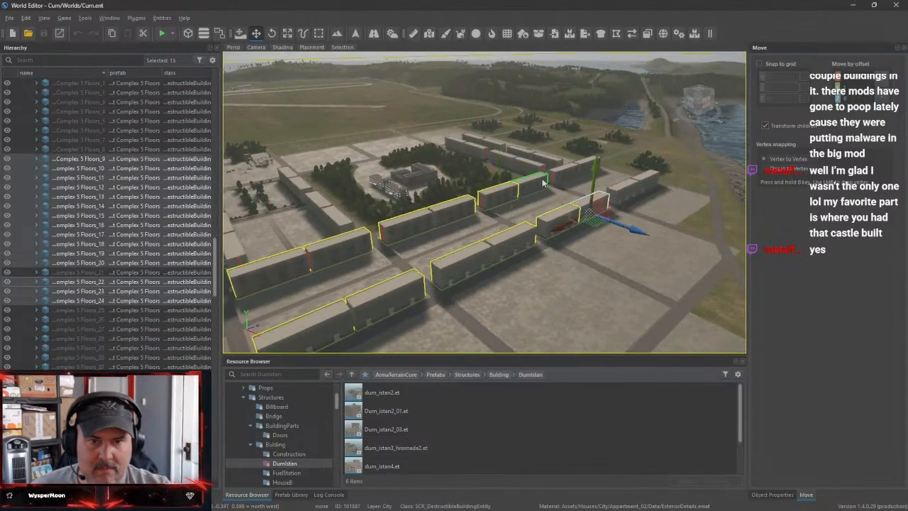
ctrl+click(536, 185)
ctrl+click(565, 174)
ctrl+click(591, 166)
ctrl+click(647, 183)
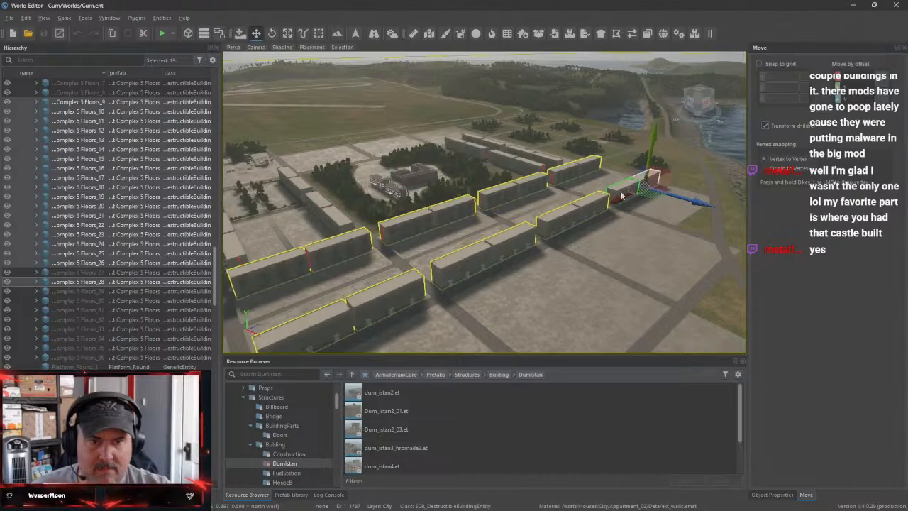
ctrl+click(620, 190)
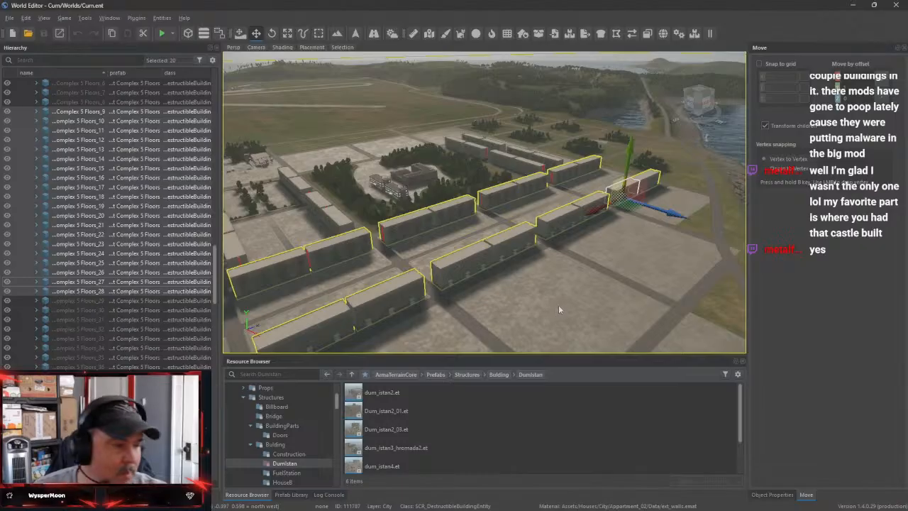
key(Delete)
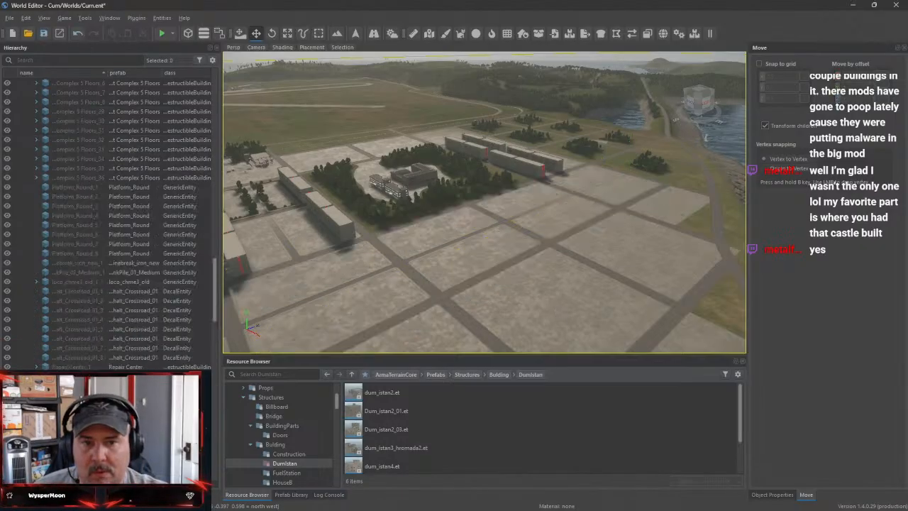
Survey the remaining five-floor apartment blocks around the parks and the empty concrete lots
key(w)
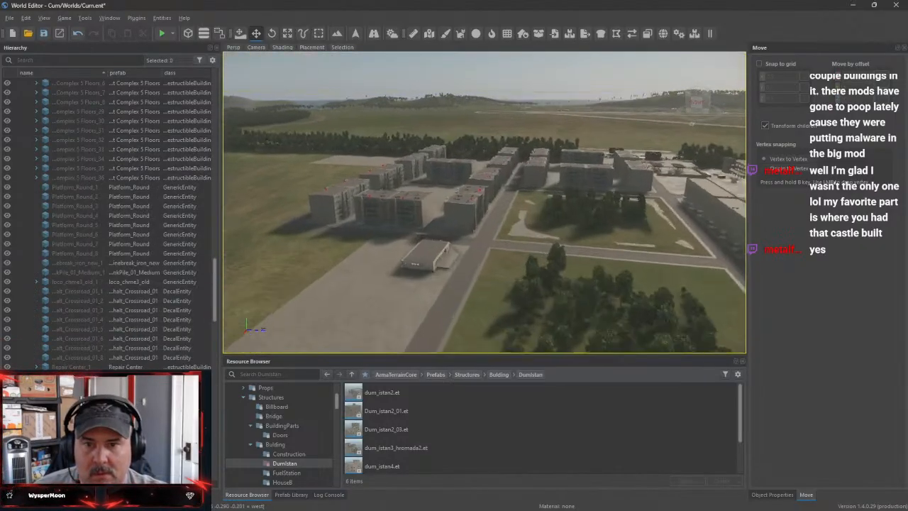
key(a)
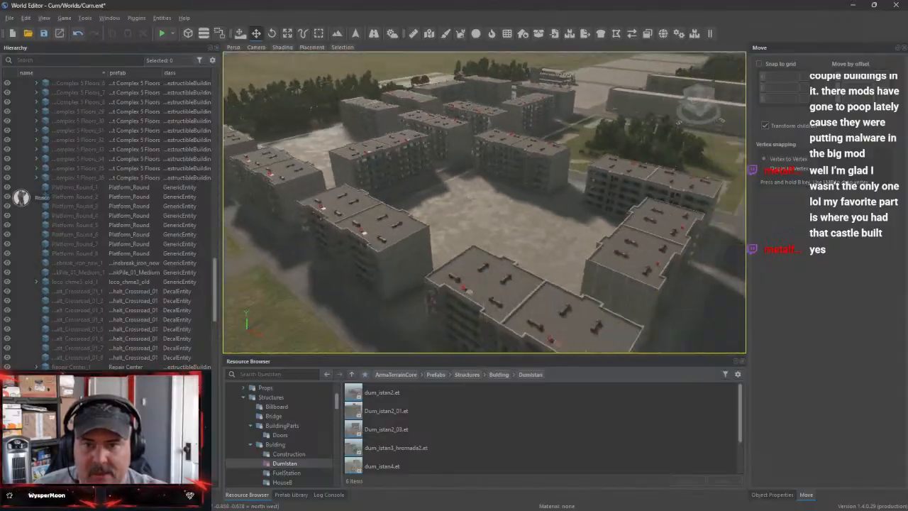
key(d)
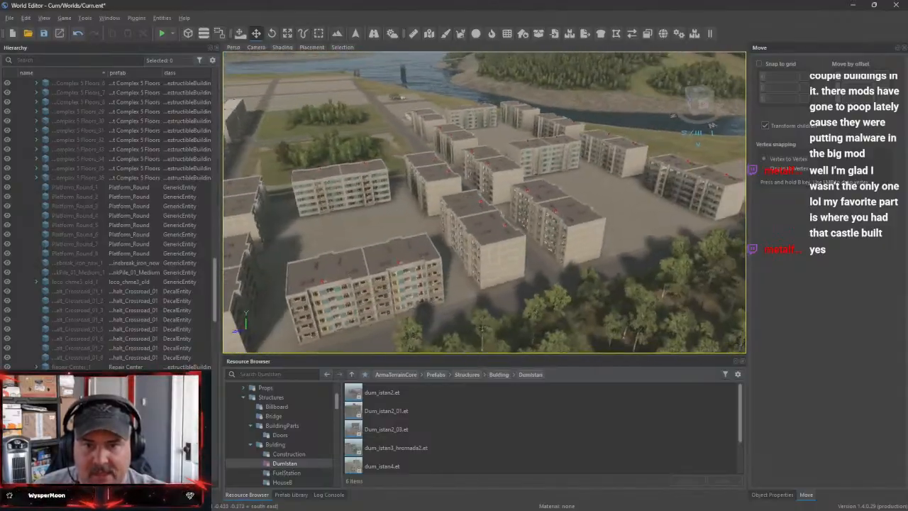
key(s)
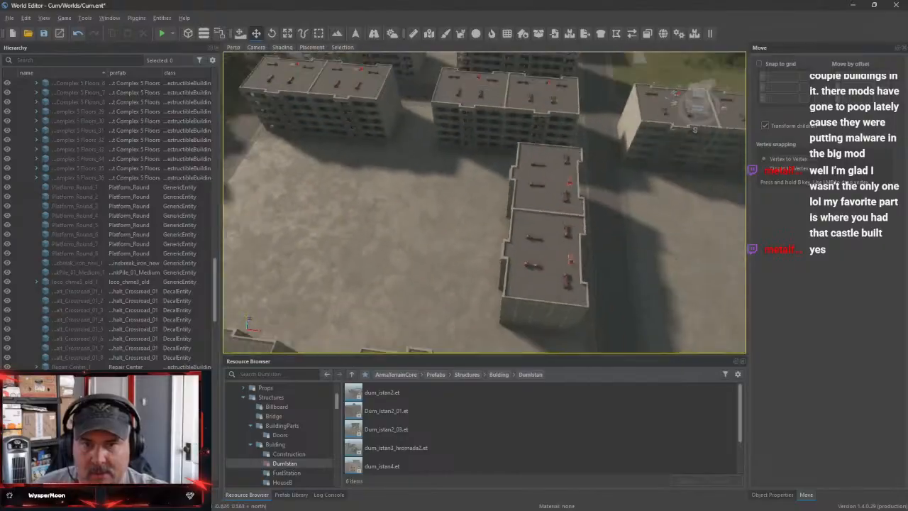
key(s)
right_drag(477, 238, 462, 264)
key(d)
key(w)
key(a)
key(s)
key(w)
key(s)
key(w)
key(s)
Move the four apartment buildings of the row farther from the wooded park across to the outer edge of the concrete lots
click(487, 140)
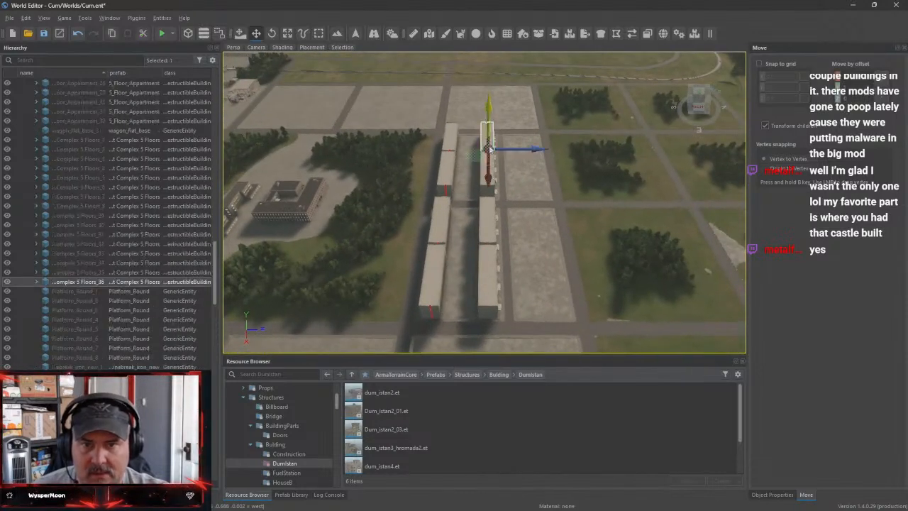
ctrl+click(494, 183)
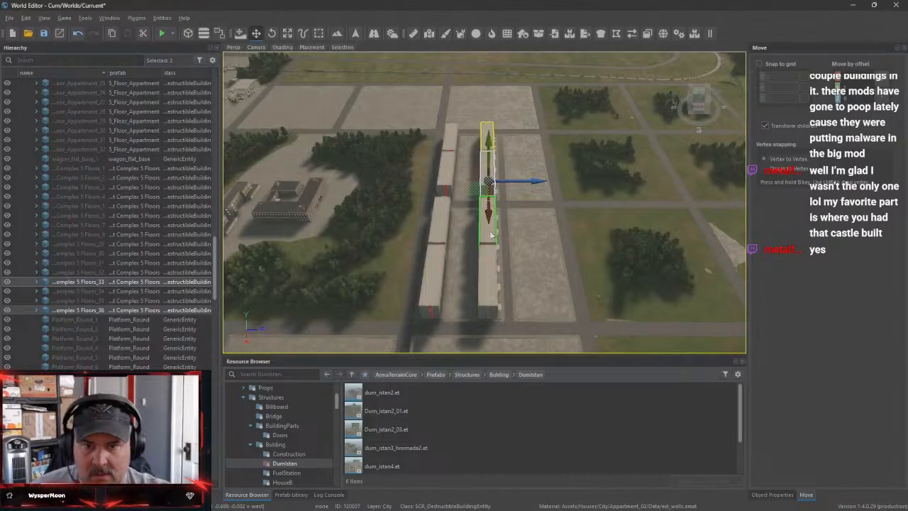
ctrl+click(492, 273)
ctrl+click(495, 305)
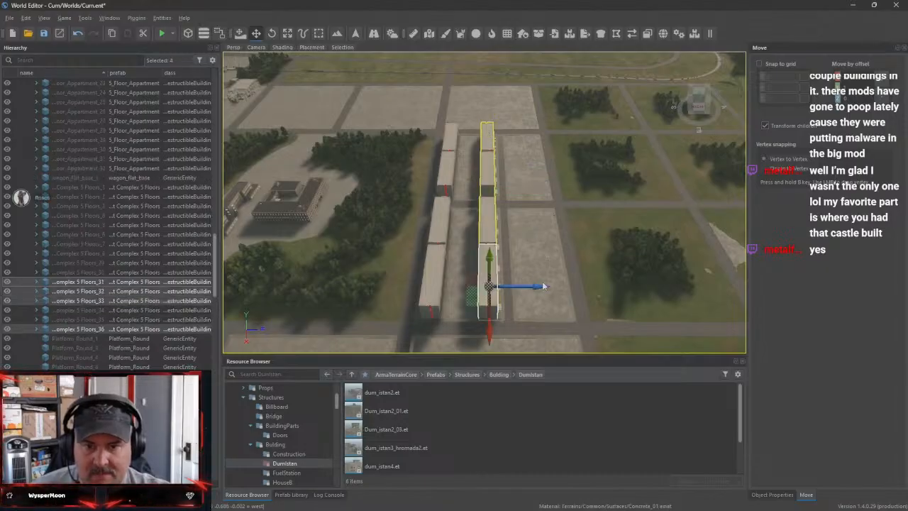
drag(539, 289, 607, 292)
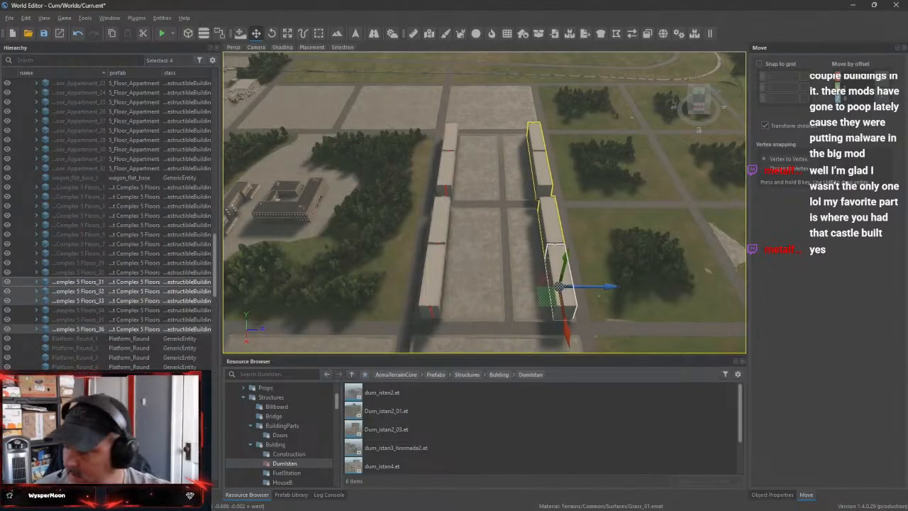
Nudge the moved apartment row slightly back toward the lots, away from the road along its entrances
key(w)
right_drag(607, 289, 546, 273)
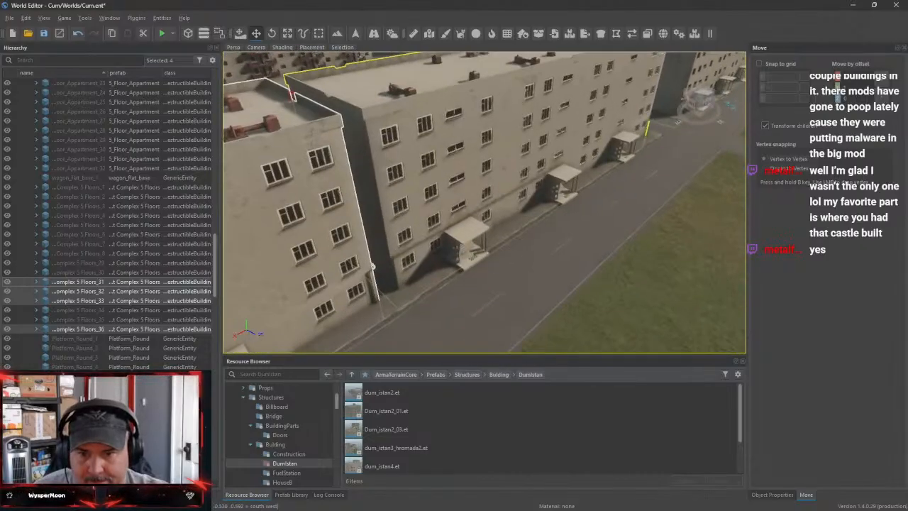
key(a)
mouse_move(613, 273)
right_down()
mouse_move(574, 277)
mouse_move(613, 266)
right_up()
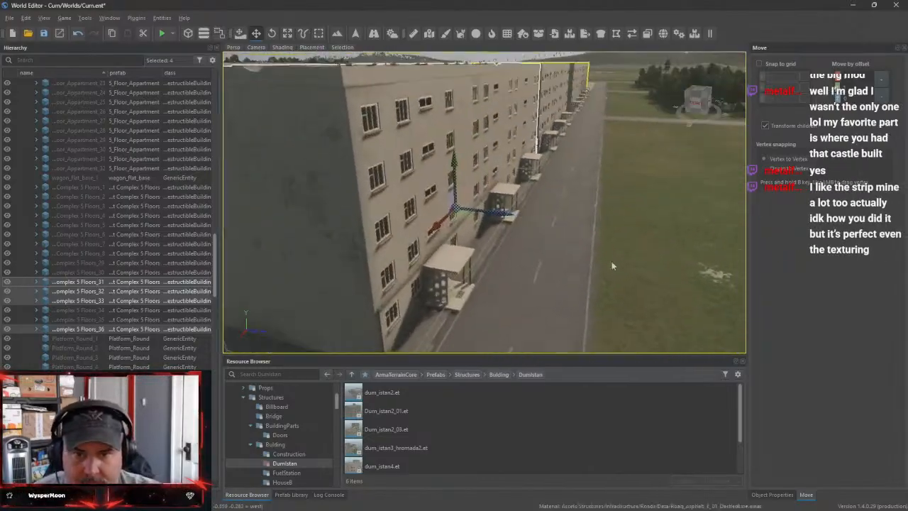
drag(488, 214, 468, 213)
key(w)
right_drag(505, 261, 573, 287)
key(s)
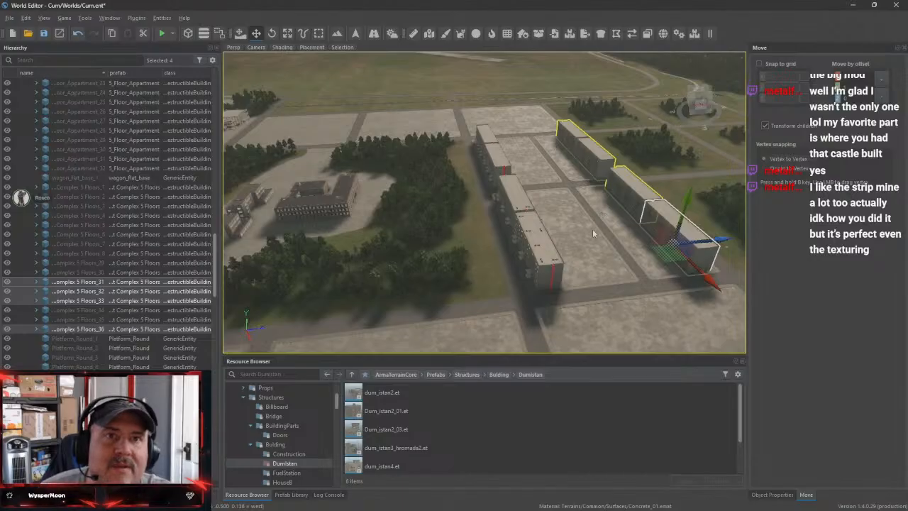
Fly across the map to the Knox Strip mine and examine its pit and terraced walls
right_drag(600, 234, 599, 78)
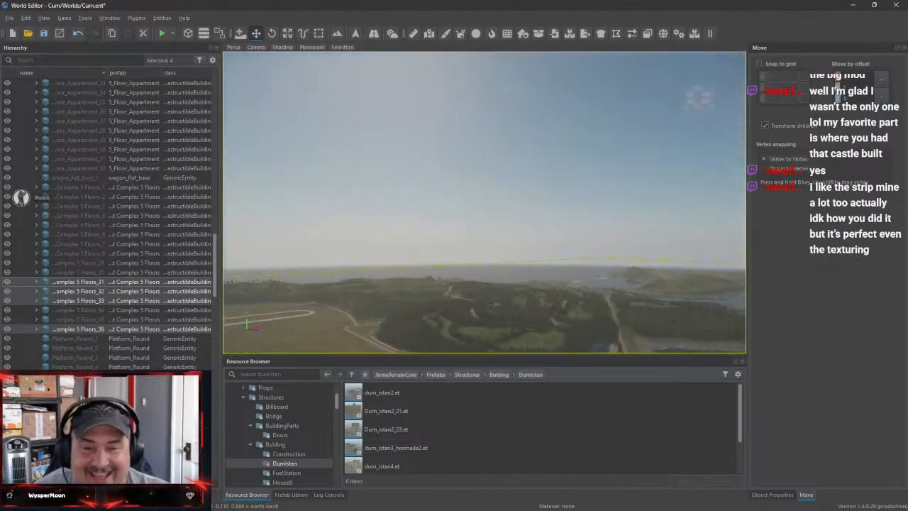
right_drag(698, 98, 695, 99)
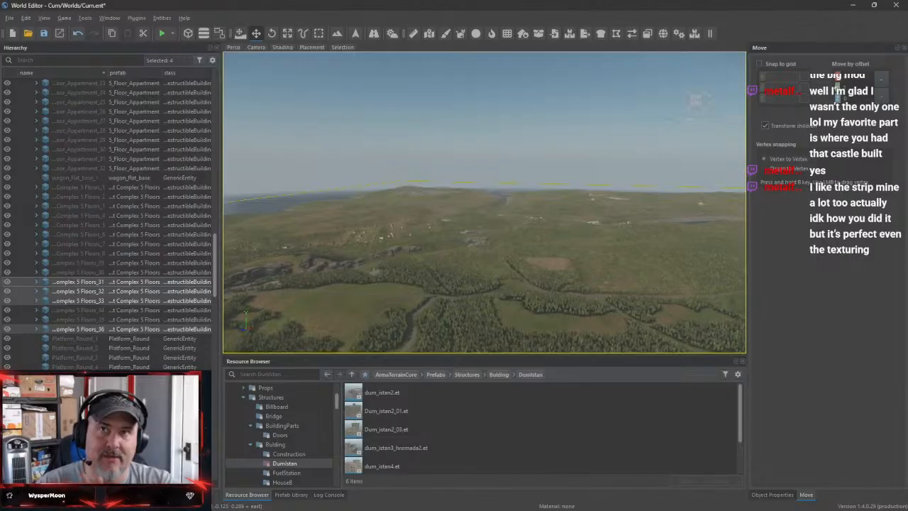
right_drag(695, 99, 697, 100)
key(w)
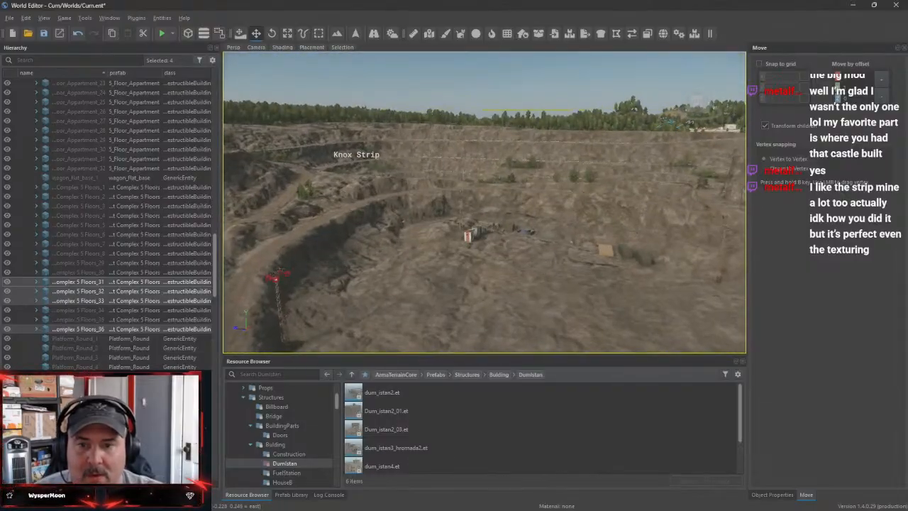
key(s)
right_drag(697, 100, 697, 97)
key(w)
Examine the Knox Strip mine's pits, haul roads and rock texturing from above and from the pit ground
right_drag(513, 218, 513, 219)
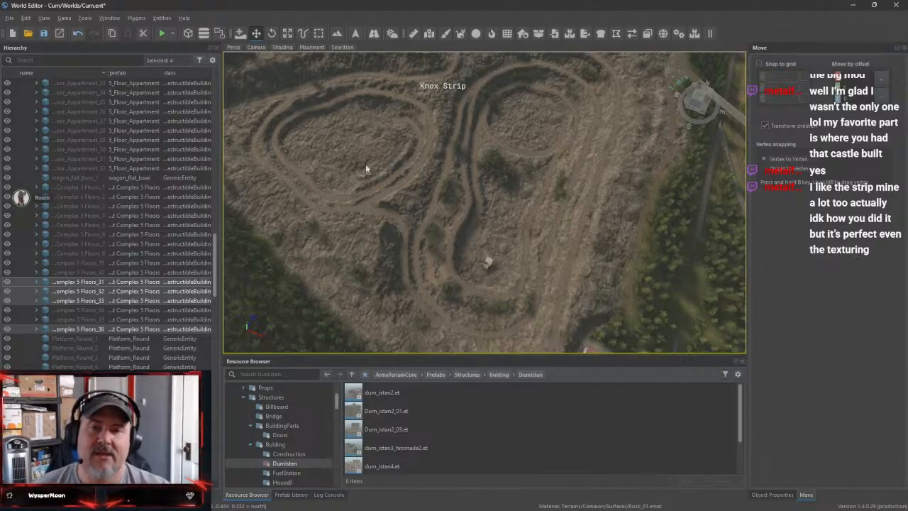
right_drag(451, 206, 319, 142)
key(w)
right_drag(376, 165, 340, 170)
right_drag(376, 211, 423, 247)
key(w)
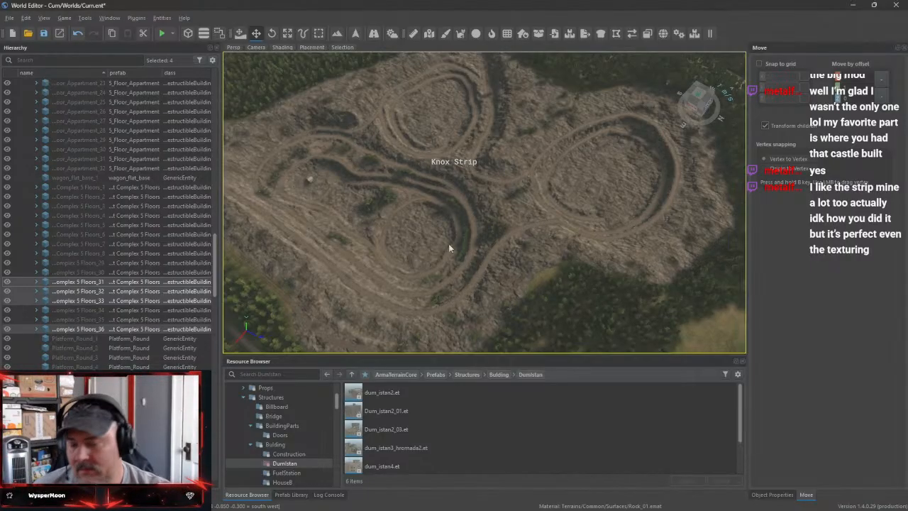
key(s)
right_drag(601, 238, 539, 178)
key(w)
key(s)
key(w)
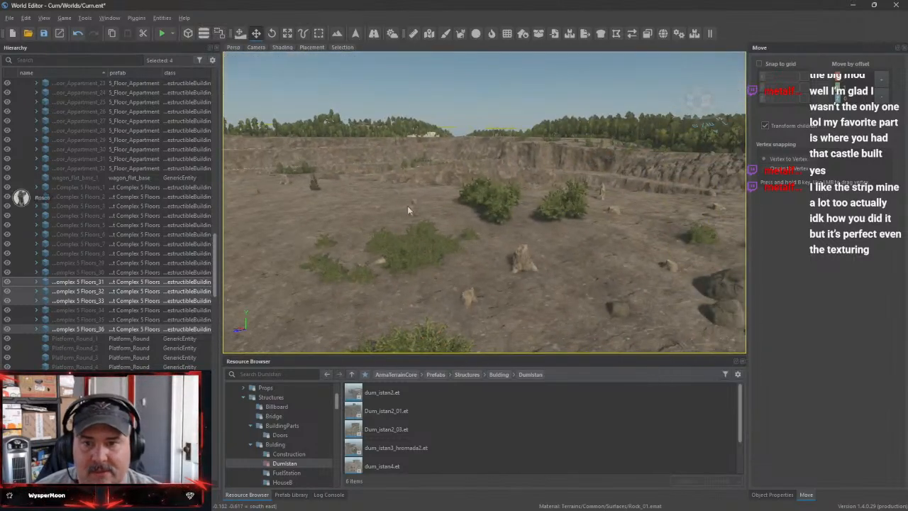
Examine the mine's guardrail-lined haul road up close, and return to the city streets
right_drag(407, 210, 358, 193)
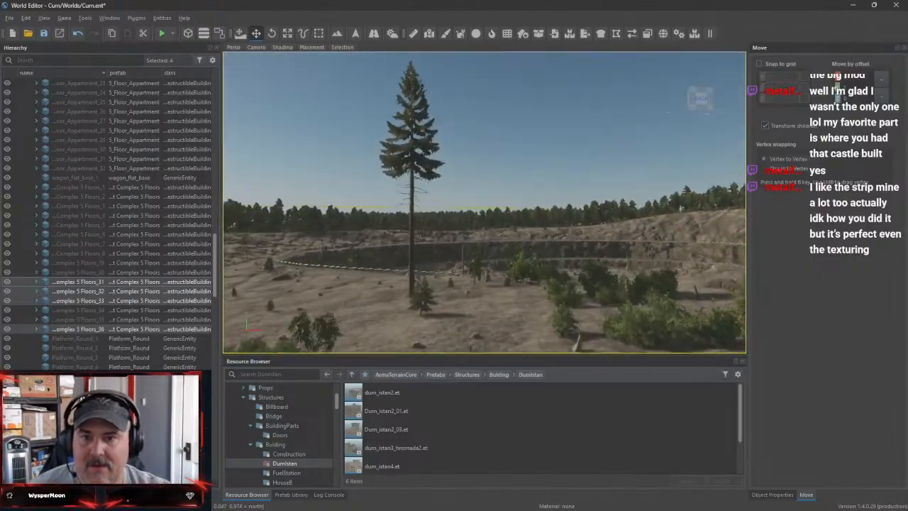
right_drag(265, 183, 21, 197)
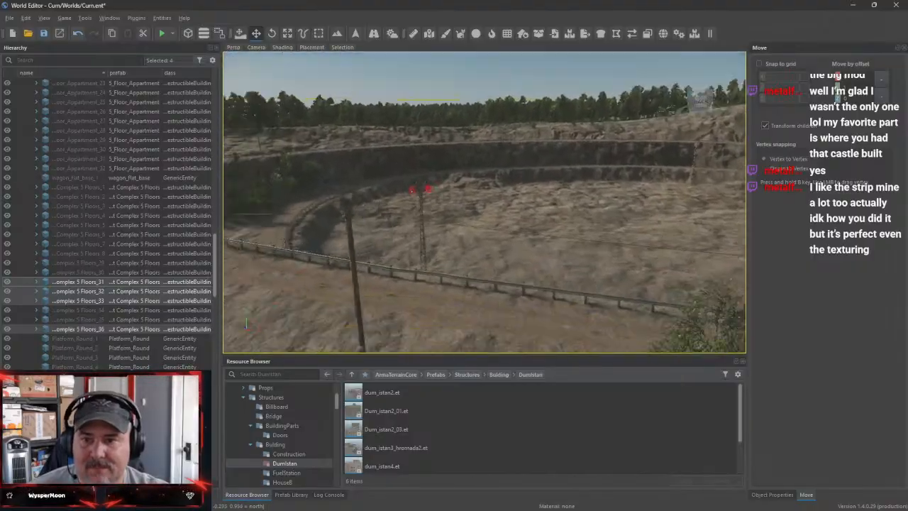
right_drag(484, 202, 354, 241)
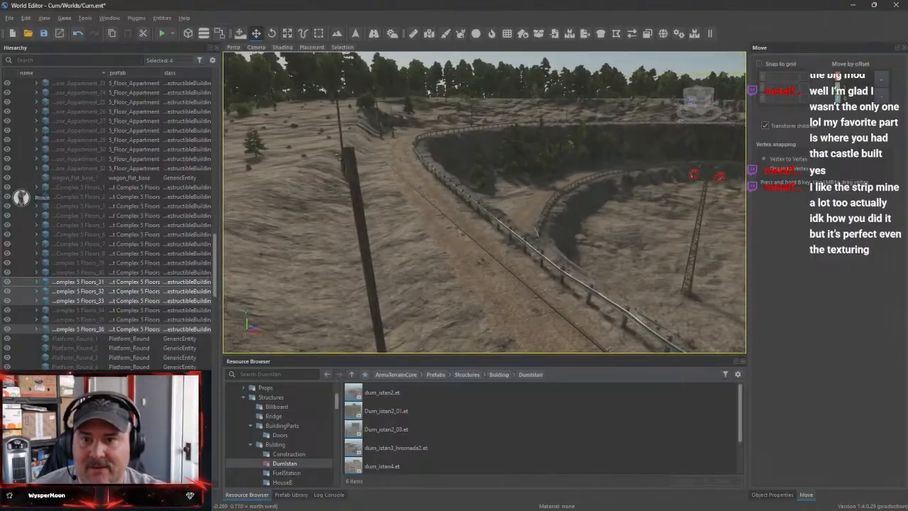
right_drag(484, 203, 528, 280)
key(s)
key(s)
key(w)
key(w)
key(w)
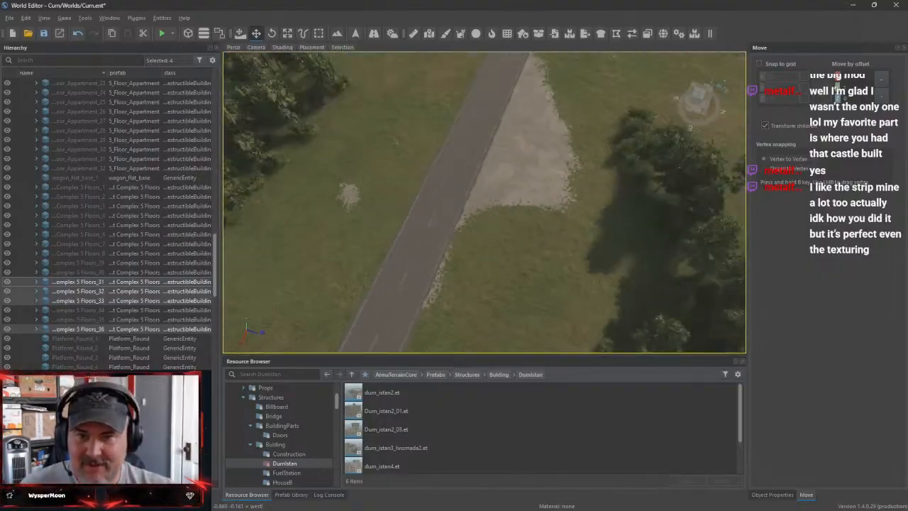
Paint Grass_01 over the stray concrete patches beside the road near the crossroads using the Terrain Tool
right_drag(501, 245, 501, 219)
key(s)
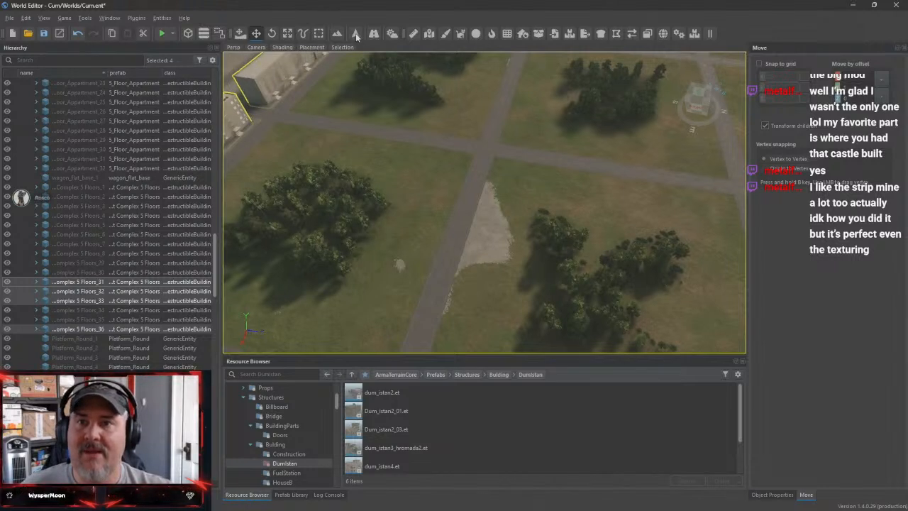
click(356, 34)
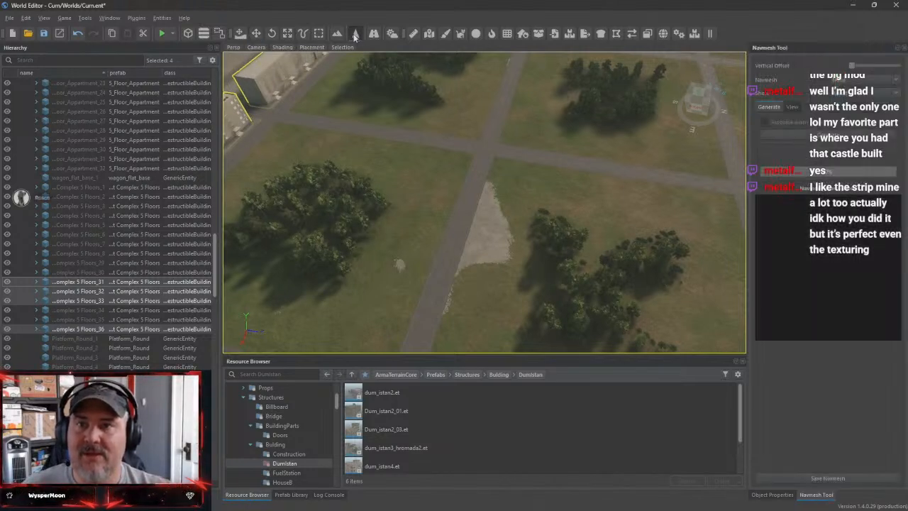
click(336, 34)
click(797, 62)
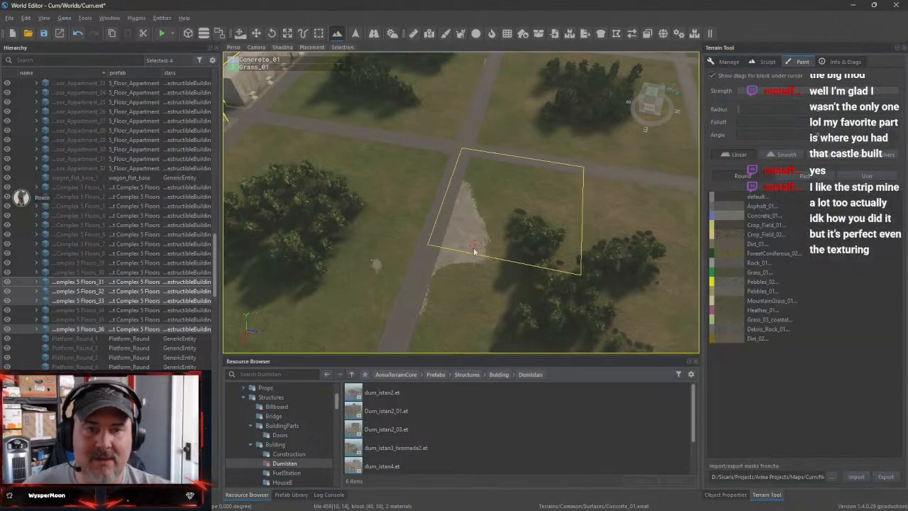
click(758, 272)
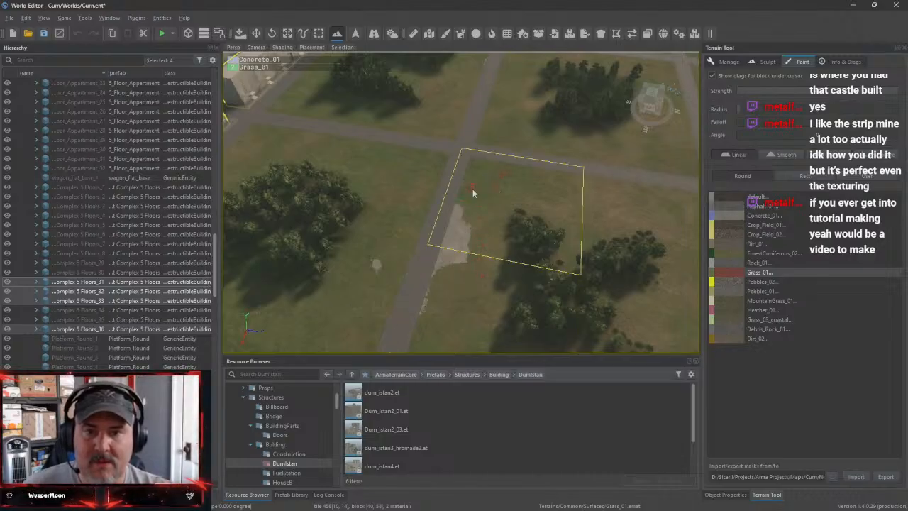
mouse_move(451, 231)
mouse_down()
mouse_move(444, 245)
mouse_move(465, 229)
mouse_up()
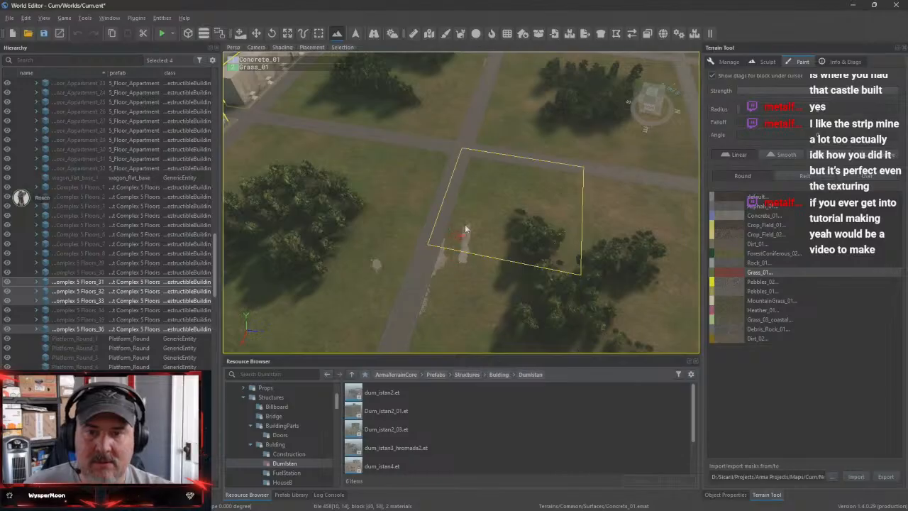
mouse_move(434, 270)
mouse_down()
mouse_move(441, 256)
mouse_move(432, 288)
mouse_up()
drag(422, 328, 389, 277)
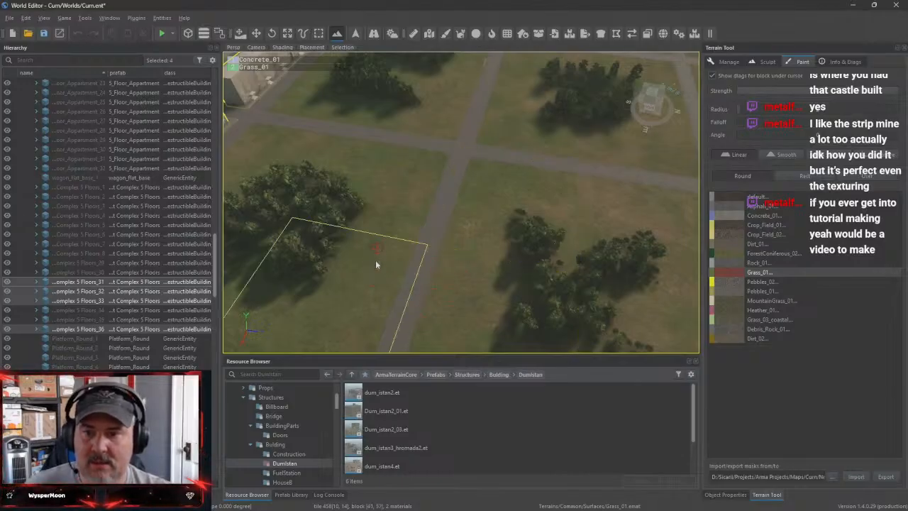
Paint Grass_01 over the bare concrete patches in the park between the apartment blocks
right_drag(401, 272, 309, 266)
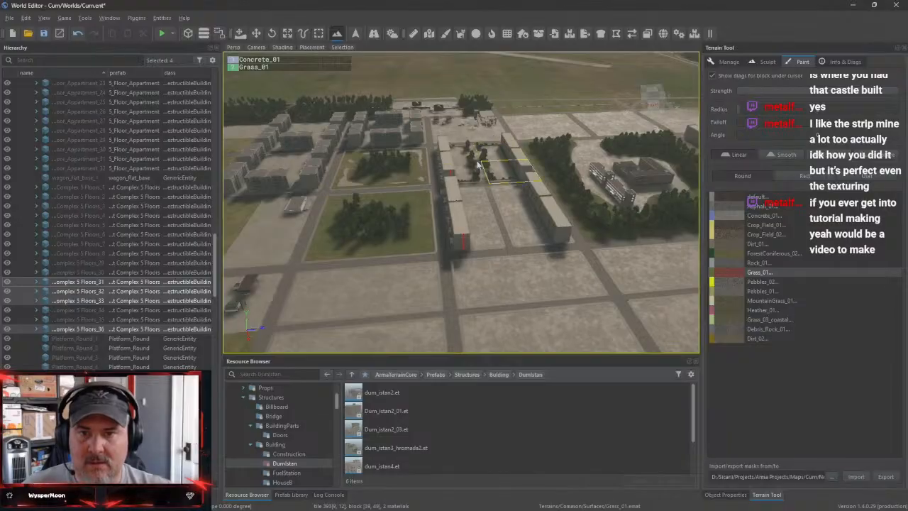
right_drag(427, 169, 422, 124)
right_drag(461, 283, 484, 277)
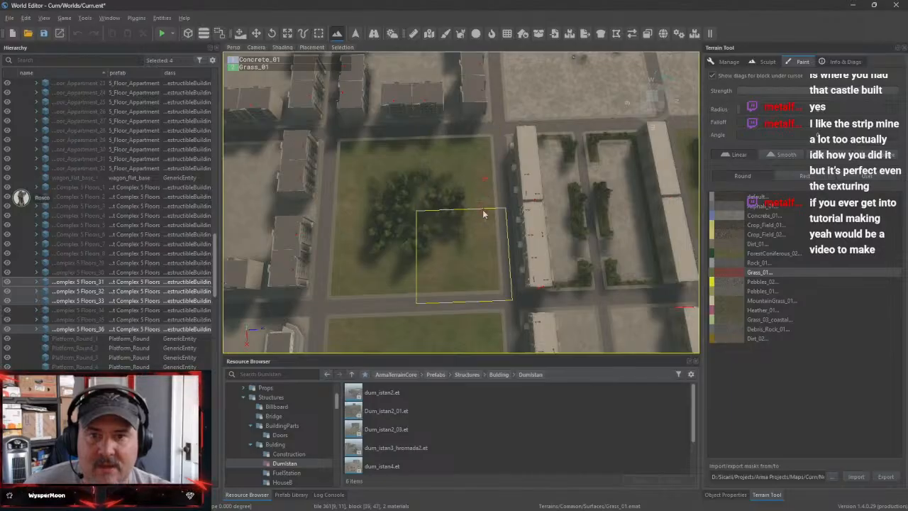
mouse_move(480, 239)
right_down()
mouse_move(491, 230)
mouse_move(475, 264)
mouse_move(419, 267)
mouse_move(483, 227)
mouse_move(419, 224)
mouse_move(428, 227)
mouse_move(418, 170)
mouse_move(434, 213)
mouse_move(482, 261)
mouse_move(533, 268)
mouse_move(490, 263)
mouse_move(515, 258)
mouse_move(476, 184)
right_up()
Fly to the flooded rock quarry and examine its cliffs, rocky islet, shoreline and surrounding trees
key(w)
key(s)
key(s)
key(w)
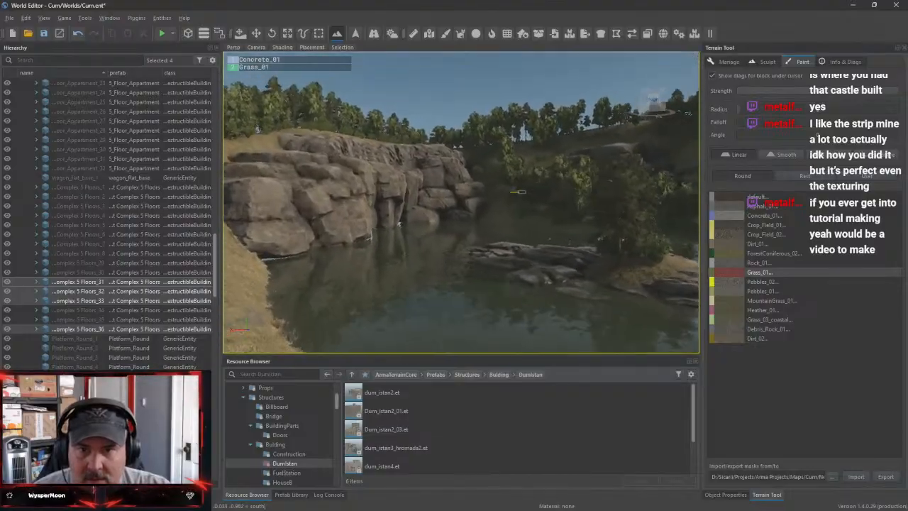
key(w)
key(w)
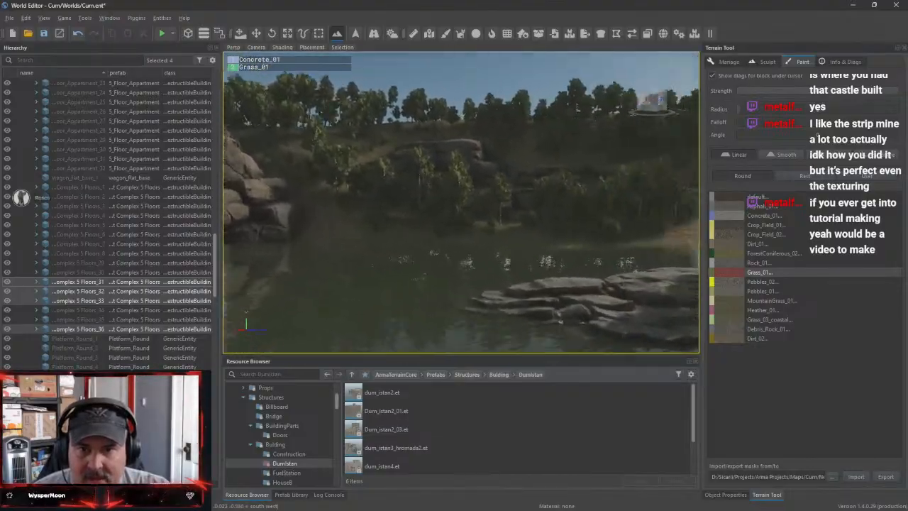
key(w)
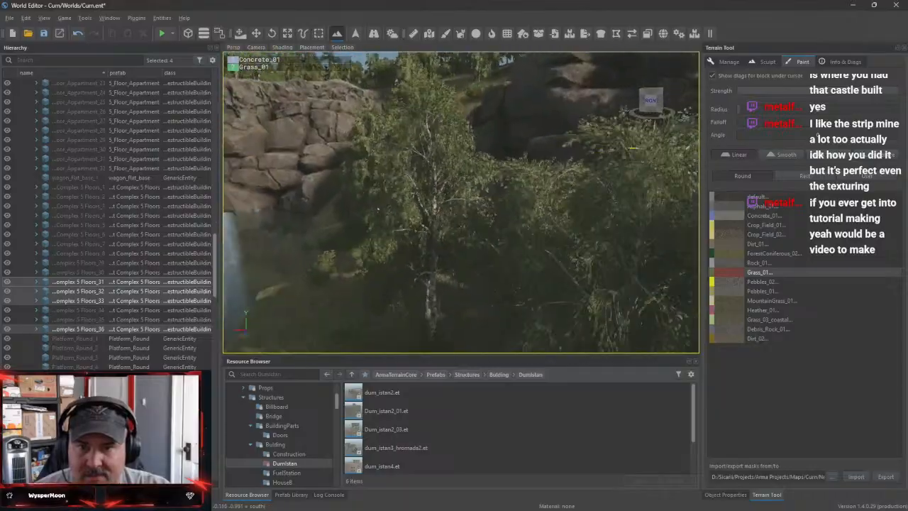
key(w)
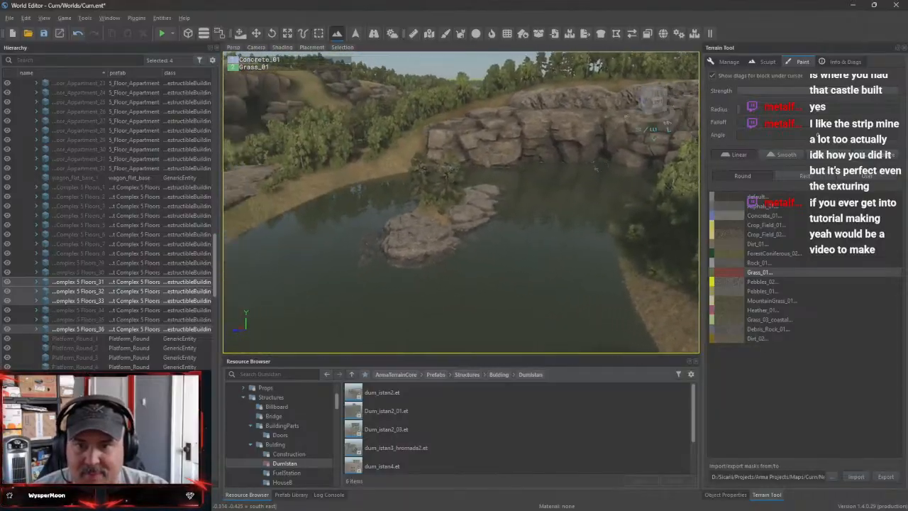
key(w)
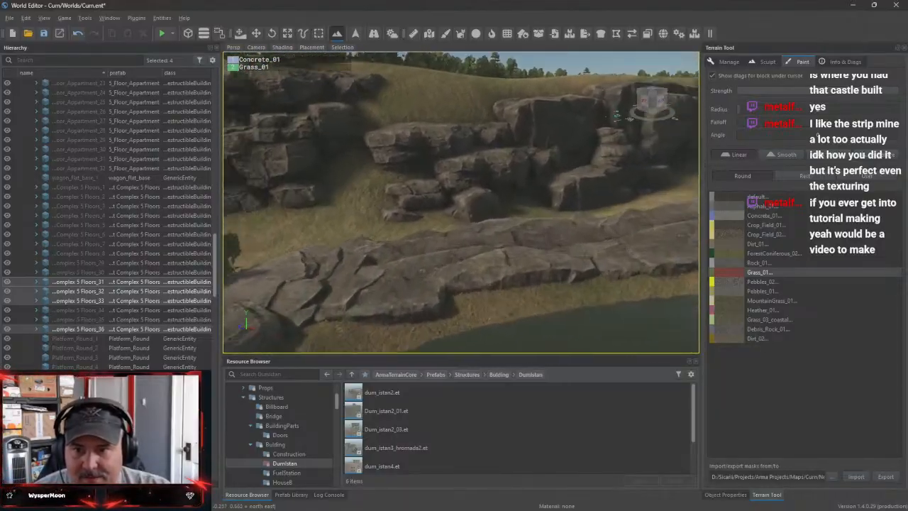
Fly from the quarry down the valley and examine the railway track and its gravel embankment up close
key(w)
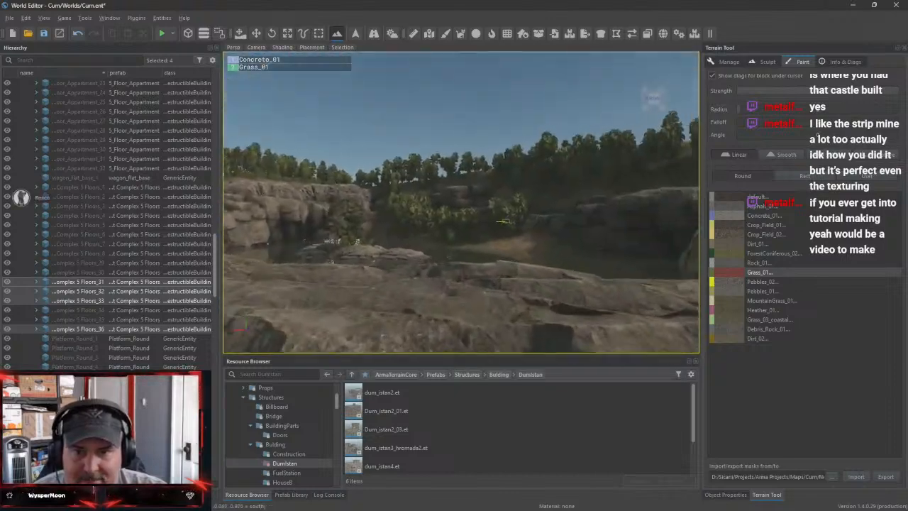
key(w)
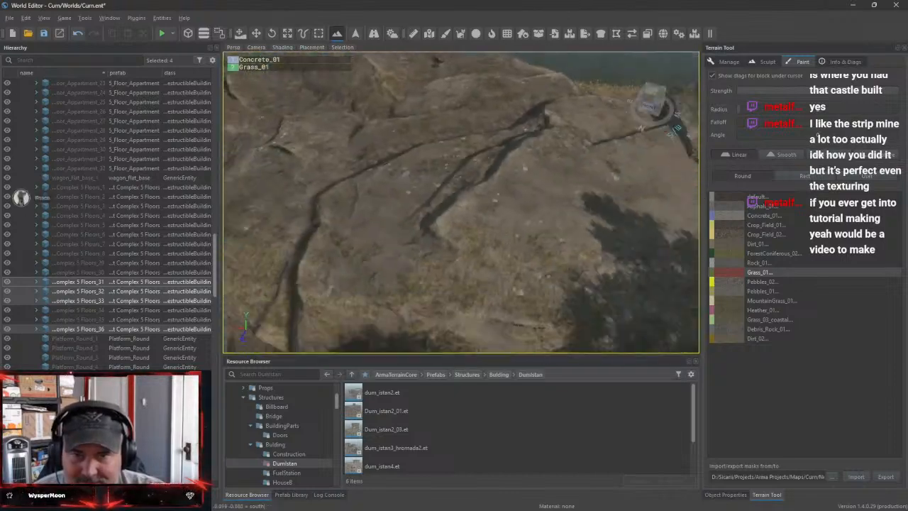
key(w)
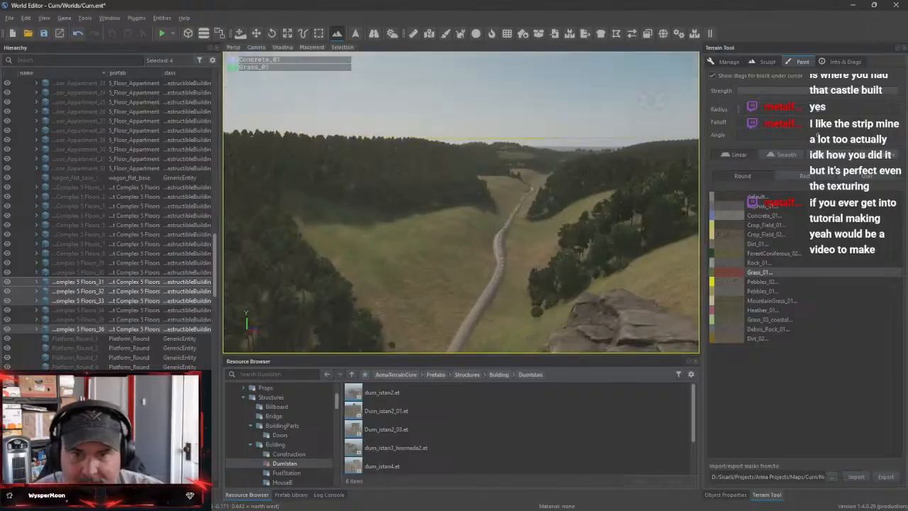
key(w)
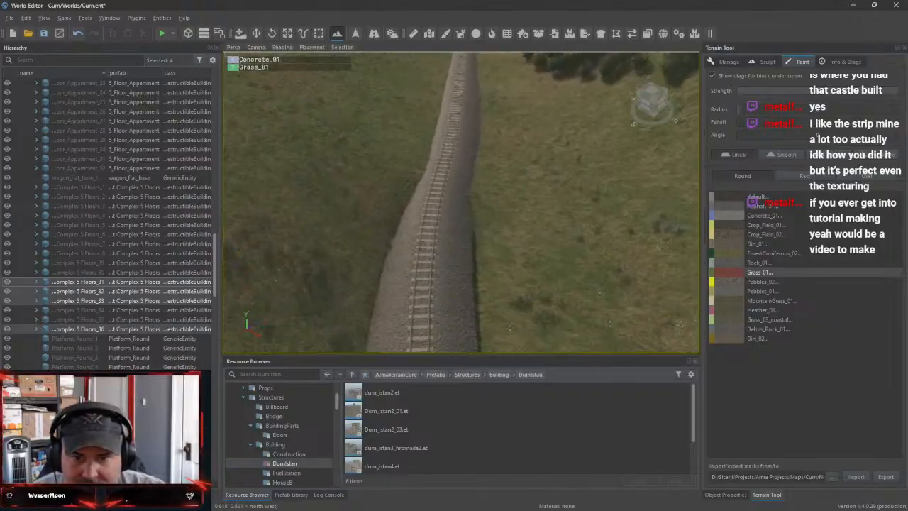
right_drag(553, 292, 542, 281)
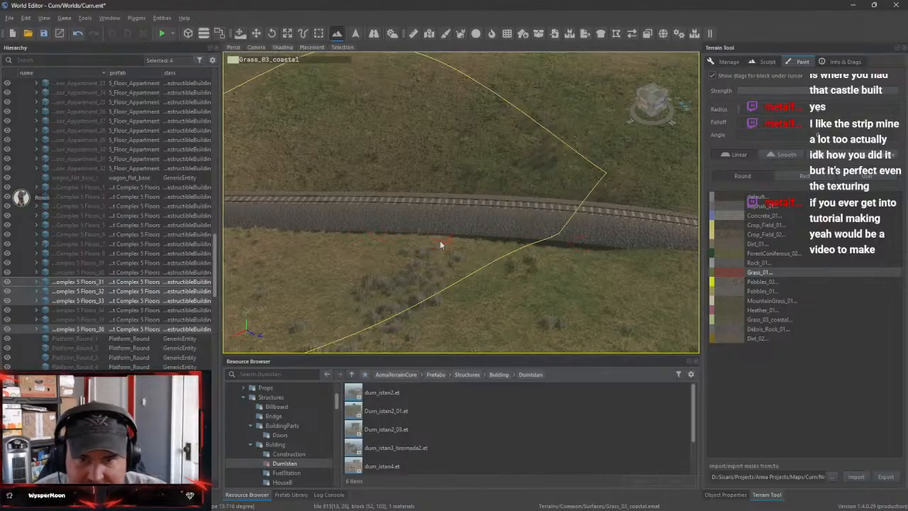
right_drag(496, 211, 594, 196)
Follow the railway into the tunnel and examine its interior through to the far opening
key(w)
key(w)
key(w)
key(w)
key(w)
key(w)
key(w)
key(w)
key(w)
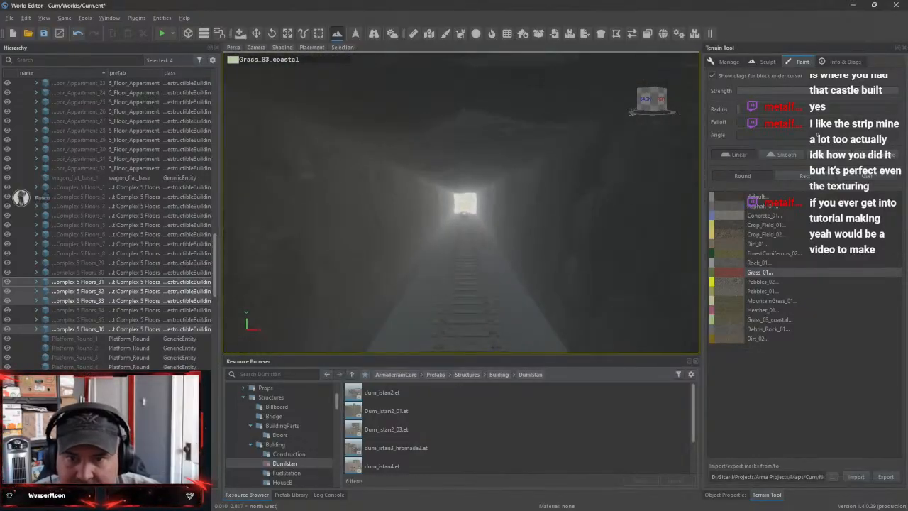
key(w)
key(w)
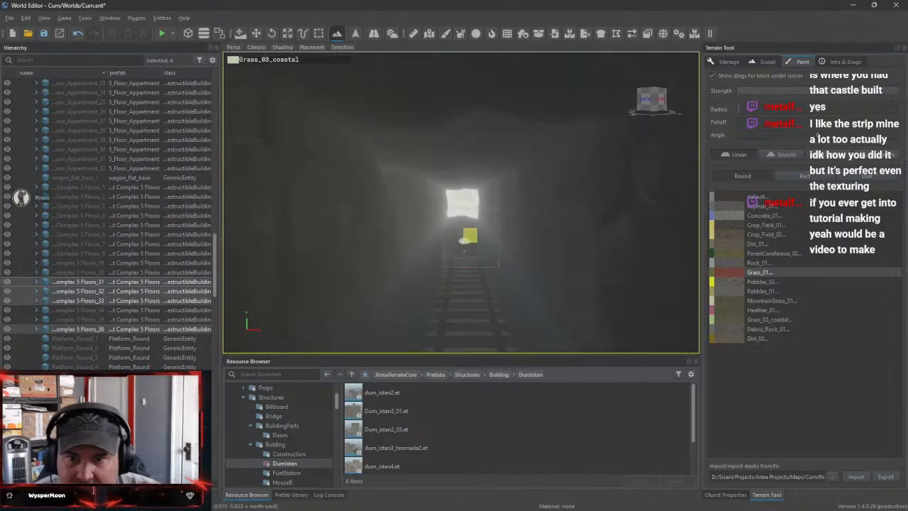
key(w)
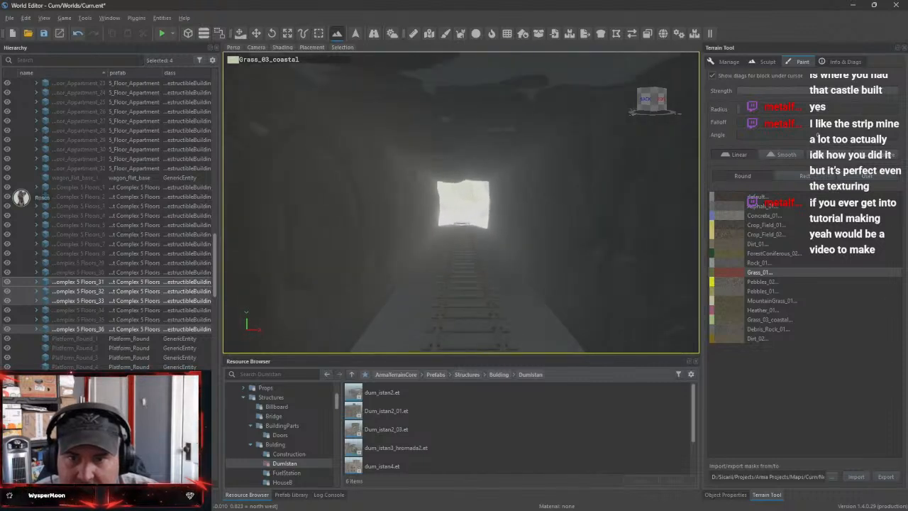
key(w)
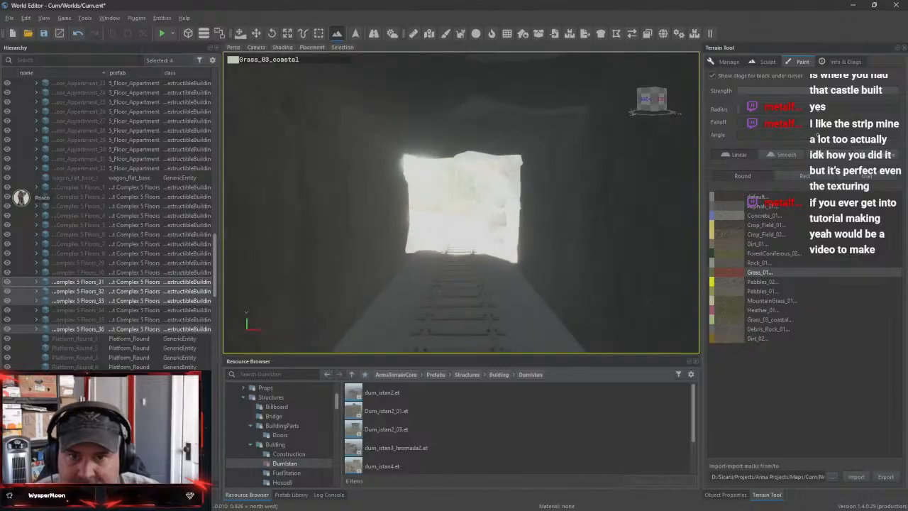
Examine the walled road and rock slabs outside the railway tunnel, and turn back toward the tunnel
key(w)
right_drag(461, 202, 234, 241)
key(s)
right_drag(461, 128, 259, 122)
key(w)
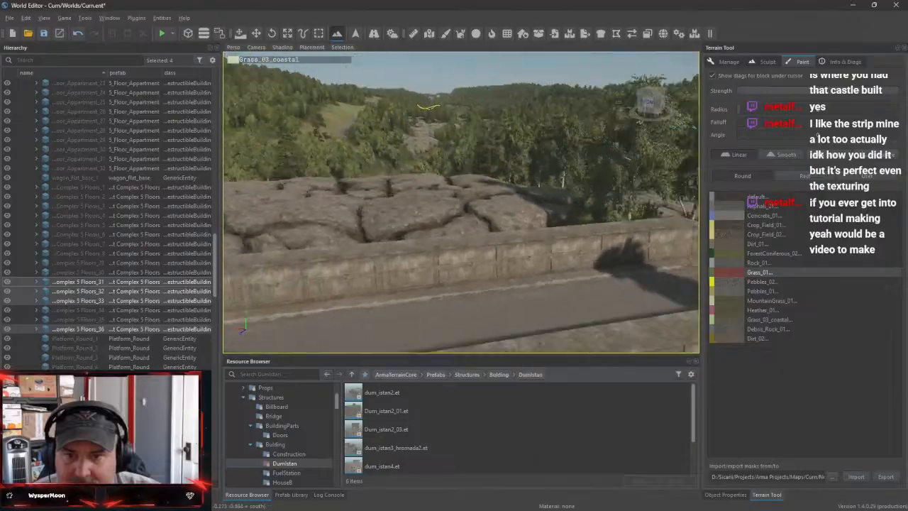
key(s)
right_drag(259, 122, 386, 117)
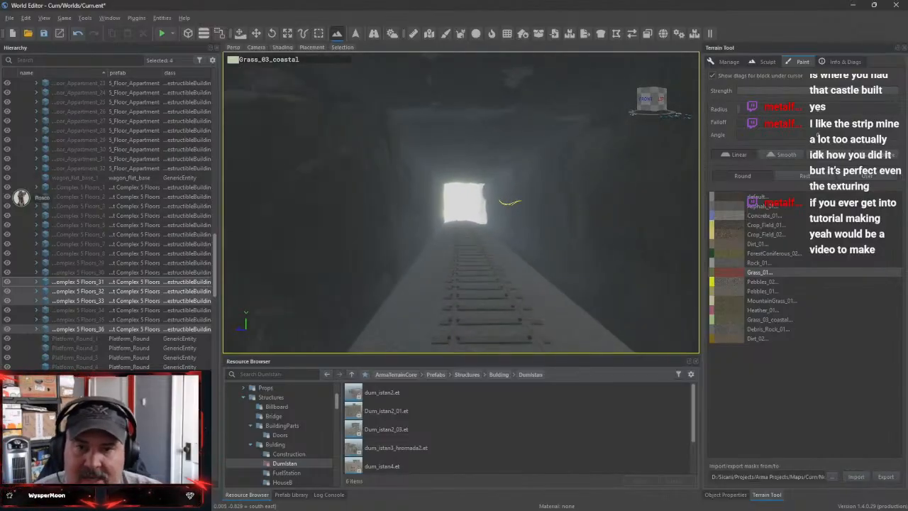
Travel back through the railway tunnel and inspect the tree-lined track and rocky embankment beyond it
key(w)
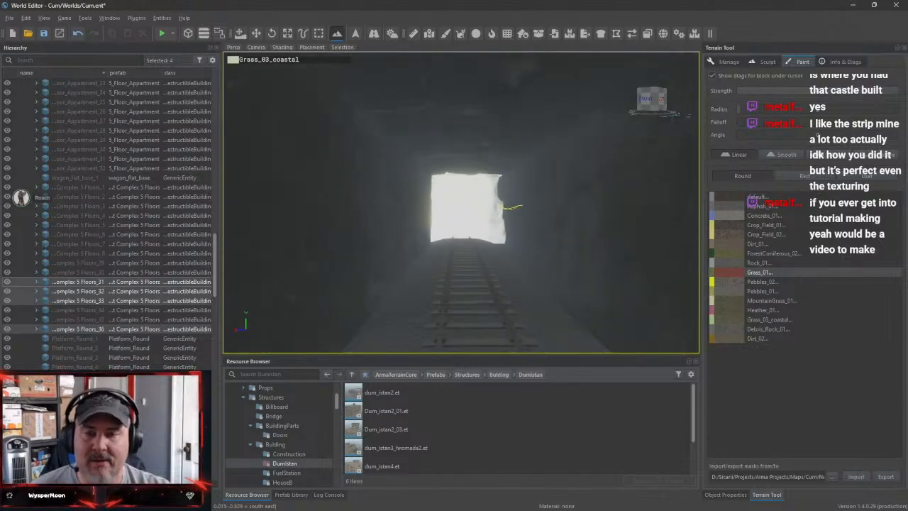
key(w)
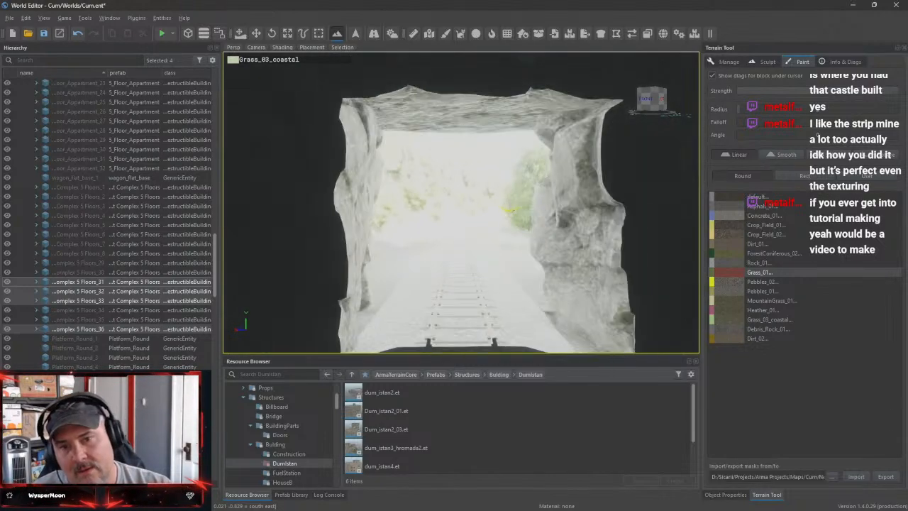
key(w)
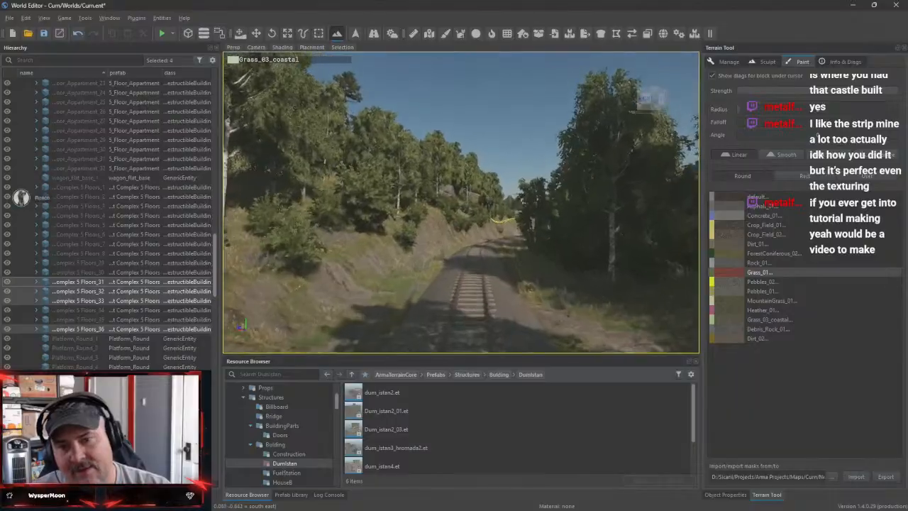
key(w)
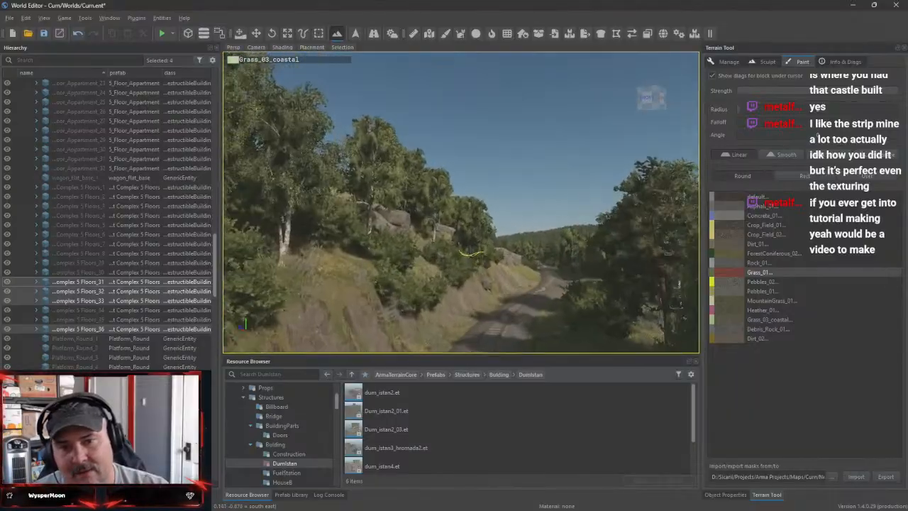
key(w)
Fly over the Military Base clearing and return to the city's tree-ringed building compound
mouse_move(471, 252)
right_down()
mouse_move(461, 164)
mouse_move(419, 347)
mouse_move(471, 298)
mouse_move(471, 163)
mouse_move(468, 269)
mouse_move(305, 319)
right_up()
key(w)
key(w)
key(w)
key(w)
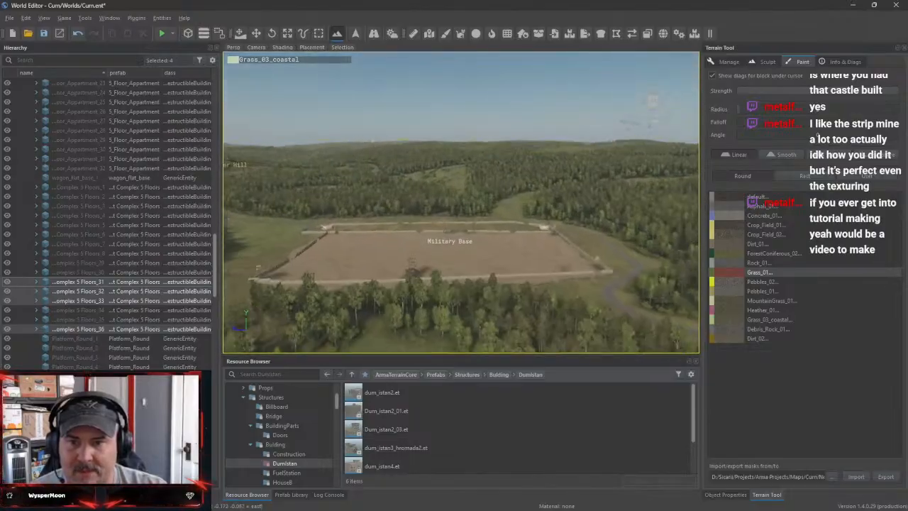
right_drag(461, 234, 645, 128)
key(w)
right_drag(461, 202, 532, 297)
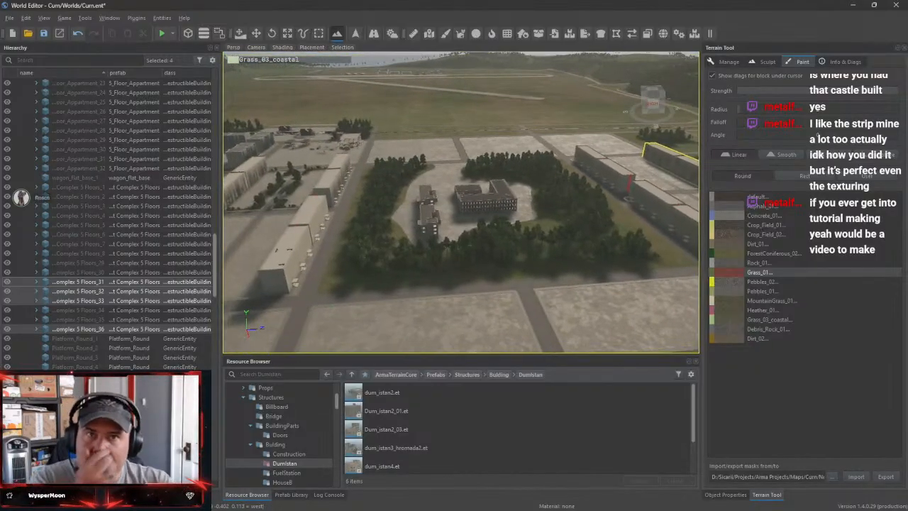
Survey the city's apartment rows, open concrete lots, fuel station and construction site from the air
right_drag(461, 203, 386, 173)
right_drag(573, 197, 580, 195)
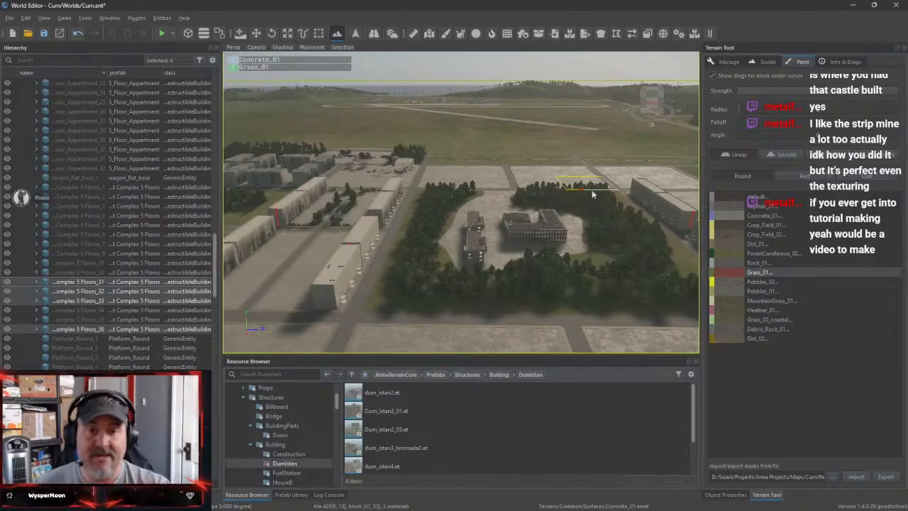
mouse_move(571, 238)
right_down()
mouse_move(475, 202)
mouse_move(461, 273)
mouse_move(496, 245)
mouse_move(407, 248)
mouse_move(514, 237)
mouse_move(512, 257)
mouse_move(439, 266)
right_up()
key(w)
key(a)
key(w)
key(s)
key(d)
key(s)
key(a)
key(s)
key(w)
key(s)
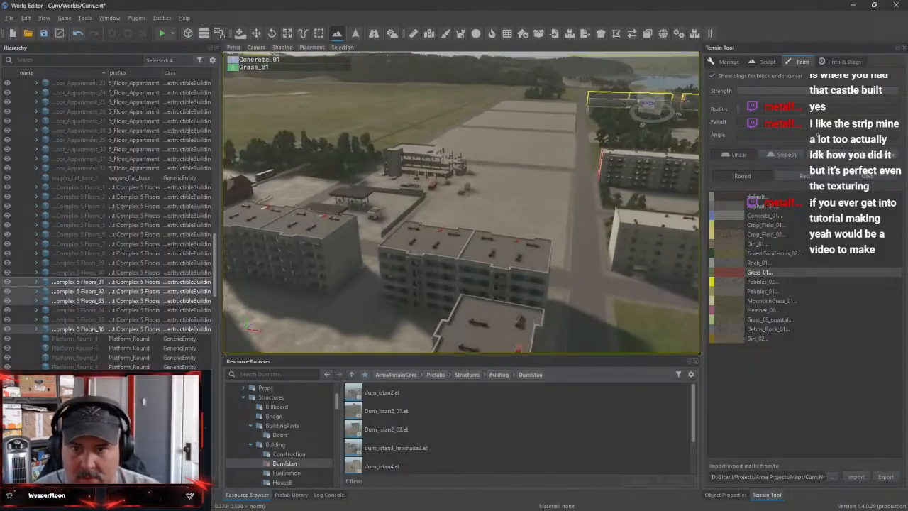
Examine the tree-ringed building compound and the grassy park facing the apartment blocks
key(w)
right_drag(461, 202, 438, 210)
key(w)
key(w)
key(s)
key(s)
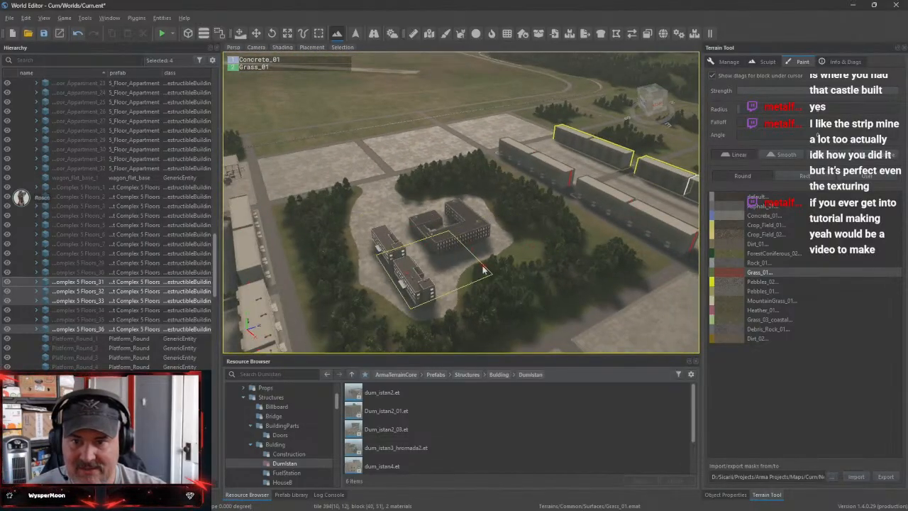
right_drag(482, 267, 402, 274)
key(w)
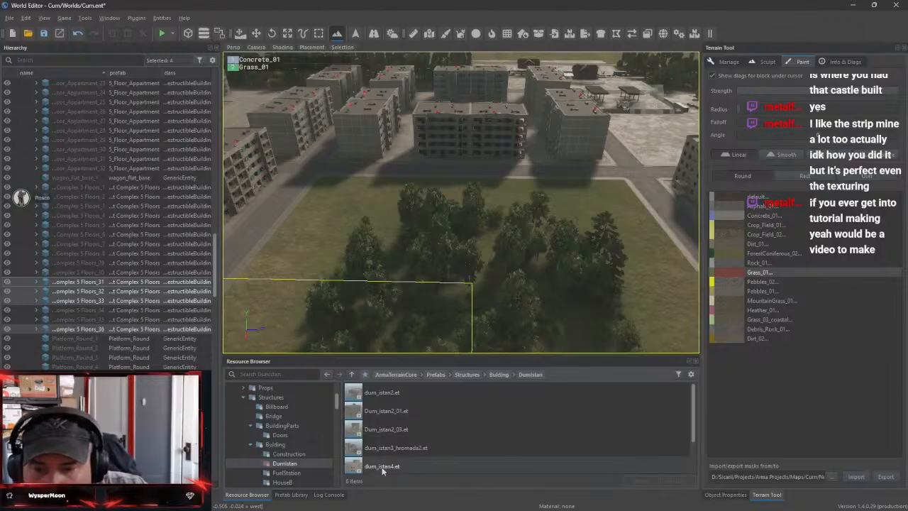
Preview the dum_istan2.et and Dum_istan2_01.et building prefabs in Enfusion Workbench, returning to the World Editor after each
double_click(387, 395)
drag(480, 269, 339, 119)
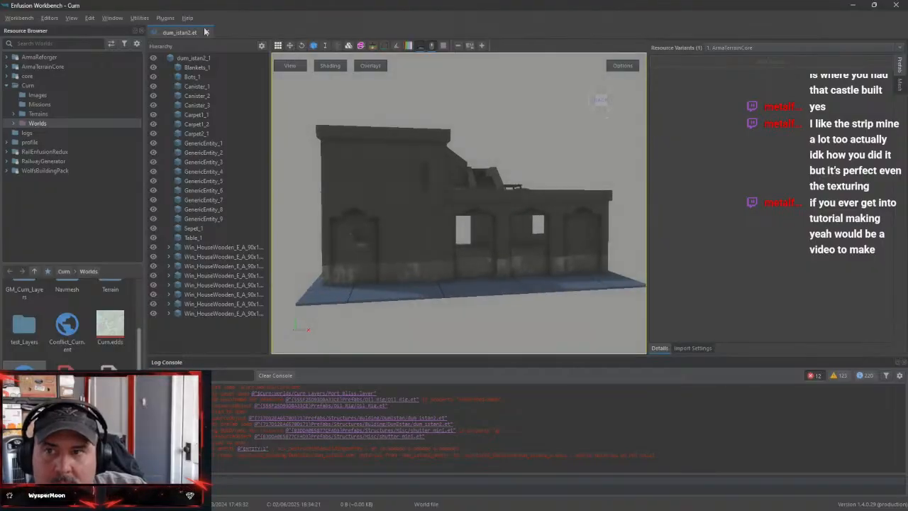
click(854, 6)
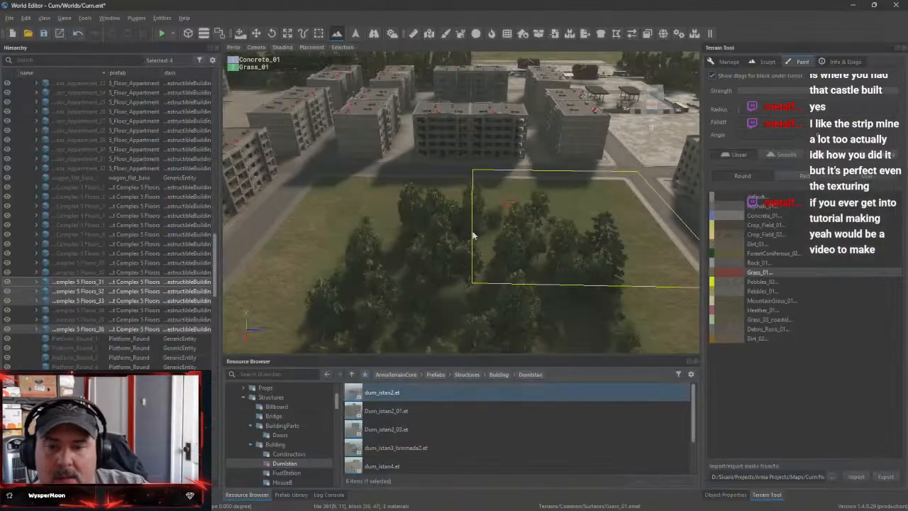
double_click(374, 411)
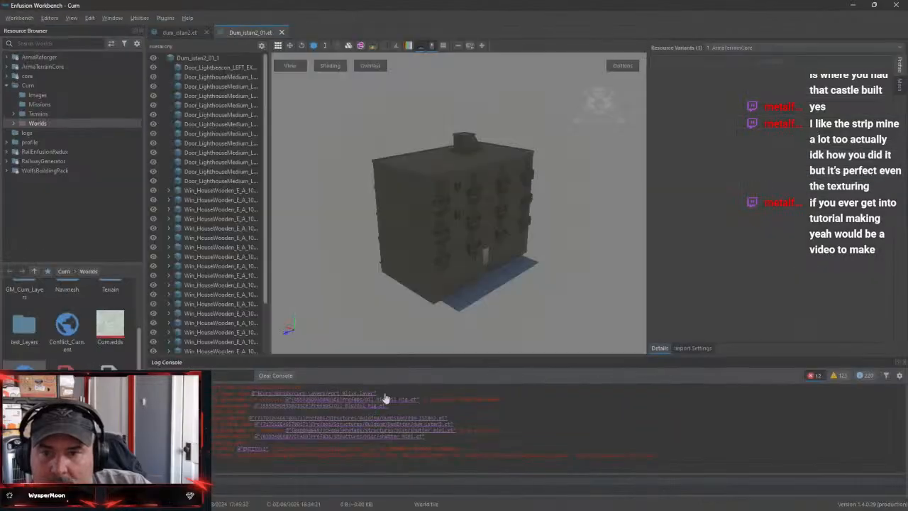
drag(550, 199, 493, 190)
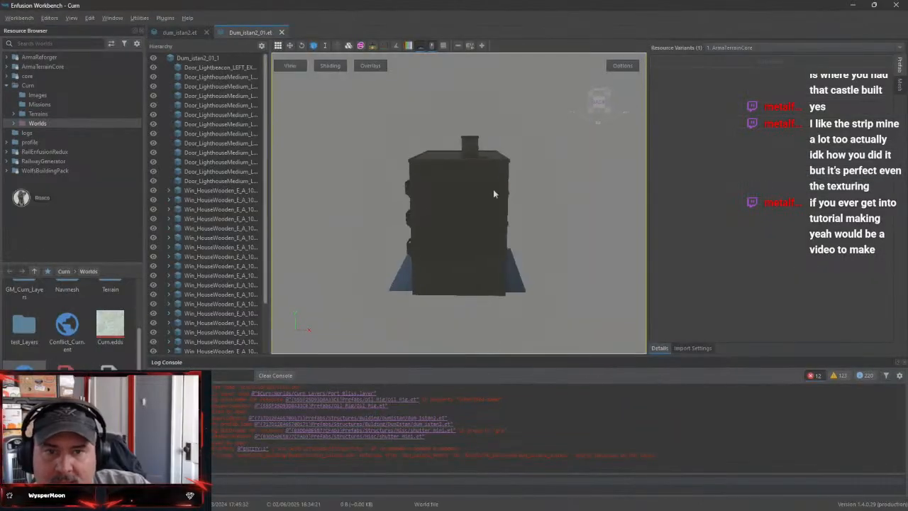
click(853, 7)
Preview the Dum_istan2_03.et building prefab from another side in Enfusion Workbench, and return to the World Editor
double_click(376, 429)
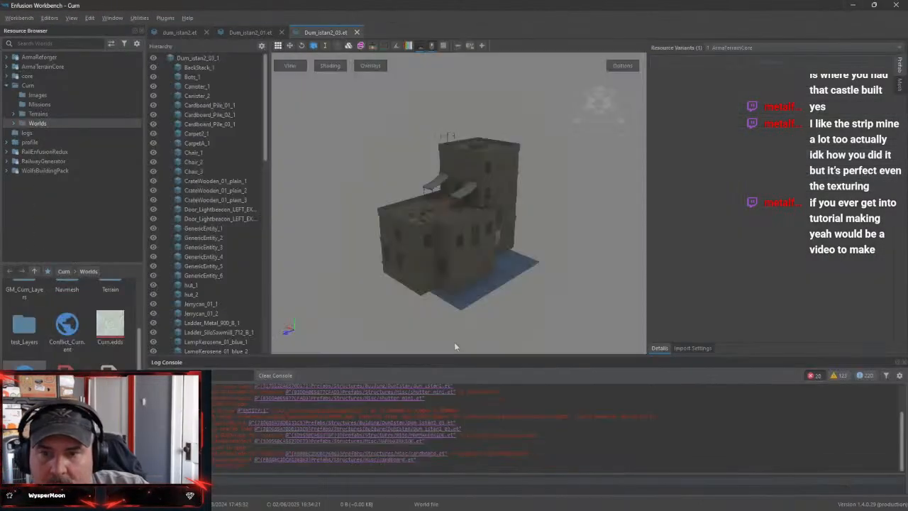
drag(537, 235, 534, 169)
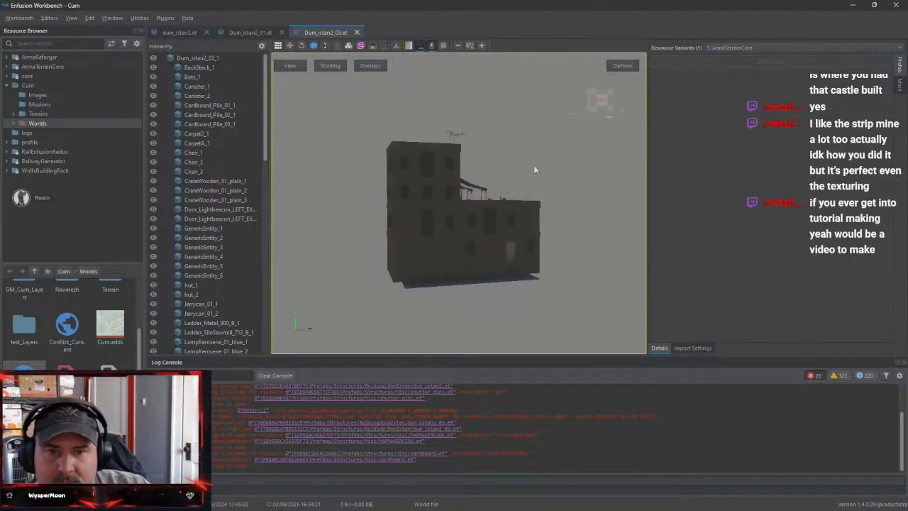
click(854, 10)
Open the dum_istan4_big.et prefab in Enfusion Workbench and examine the tall building's facades and roof
scroll(400, 450, down, 1)
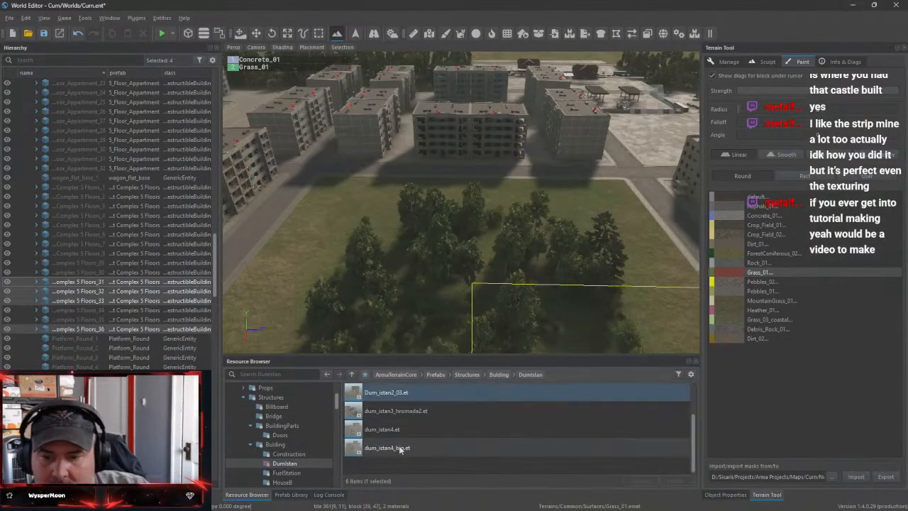
double_click(388, 448)
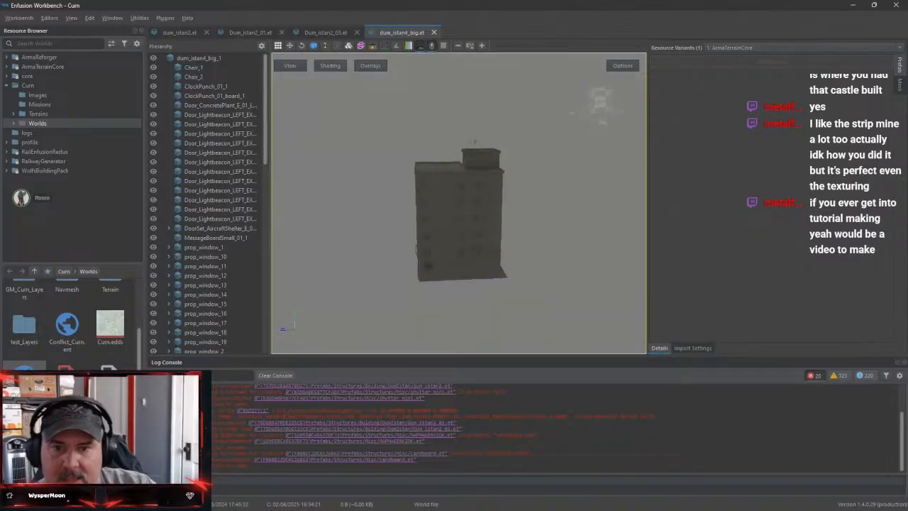
mouse_move(533, 227)
mouse_down()
mouse_move(532, 206)
mouse_move(533, 227)
mouse_up()
right_drag(533, 227, 553, 213)
key(w)
key(w)
key(s)
key(a)
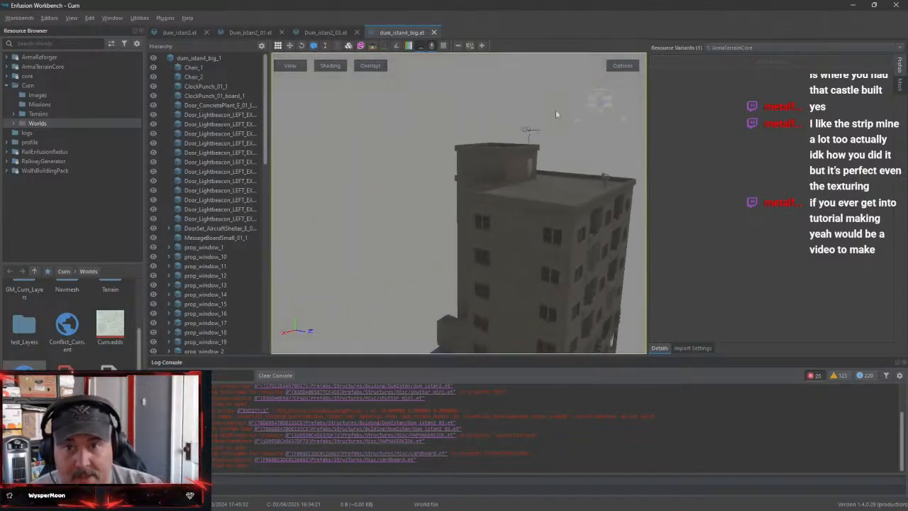
Close all four open Dum_istan prefab previews and return to the World Editor
click(435, 32)
click(357, 33)
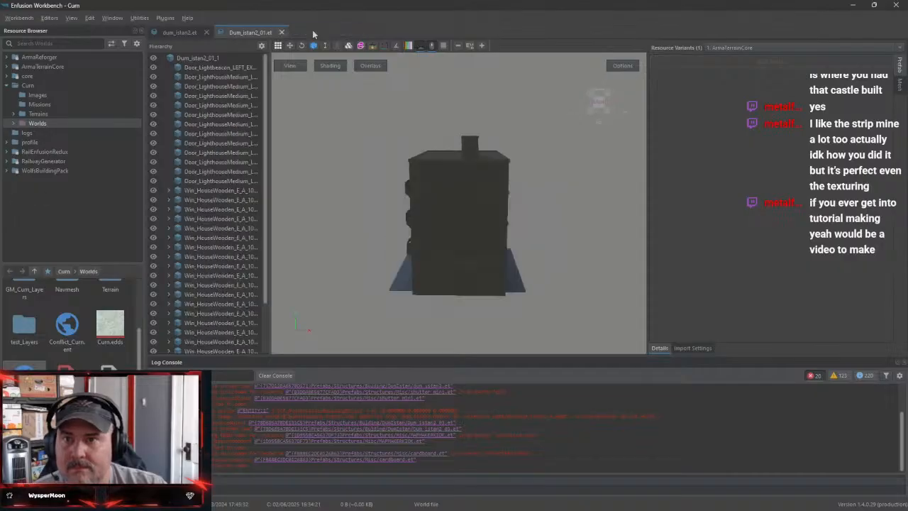
click(281, 33)
click(205, 33)
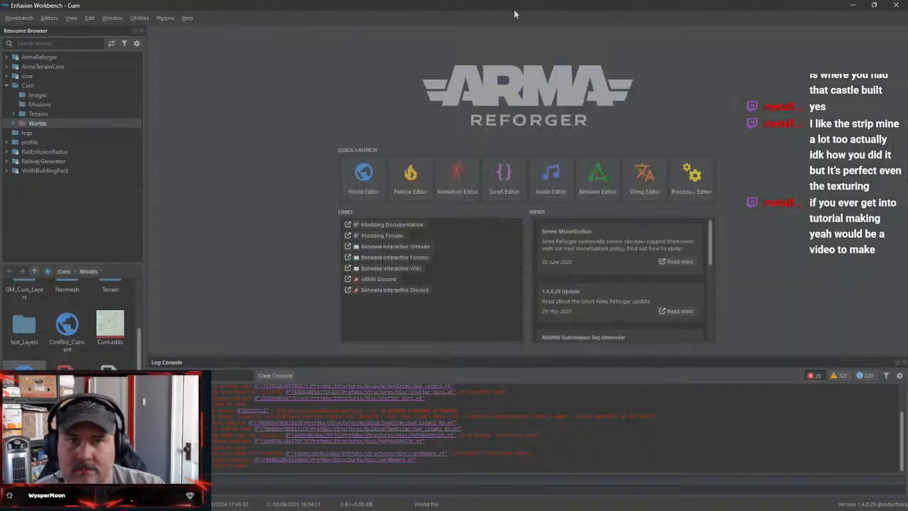
click(845, 8)
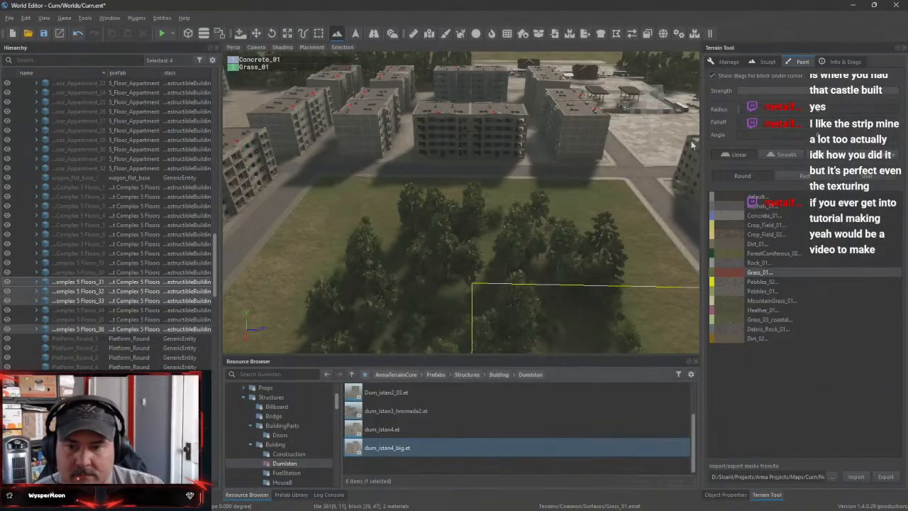
Browse the FuelStation and Construction prefab folders, and preview A_Bulding.et from several angles in Enfusion Workbench
click(287, 472)
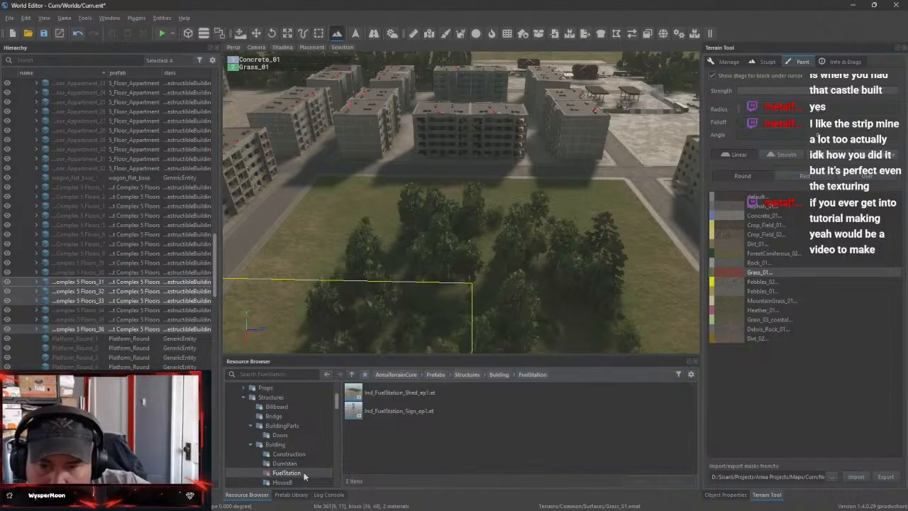
click(303, 456)
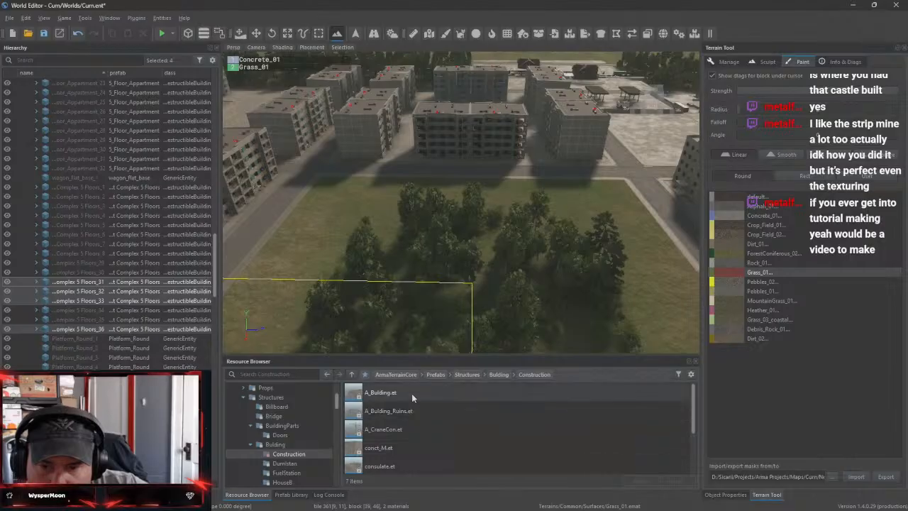
double_click(382, 392)
drag(520, 272, 343, 196)
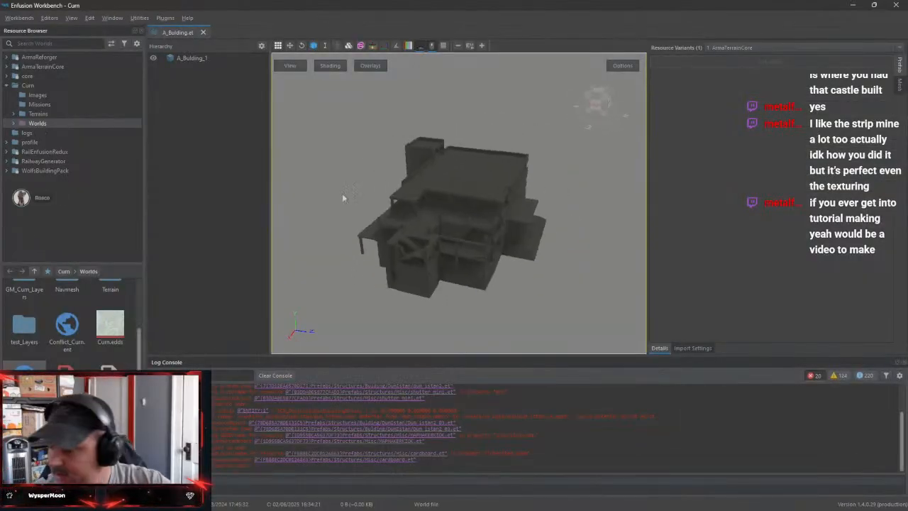
Switch back to the World Editor and place A_Bulding.et on the empty concrete lot in front of the existing construction building
click(853, 6)
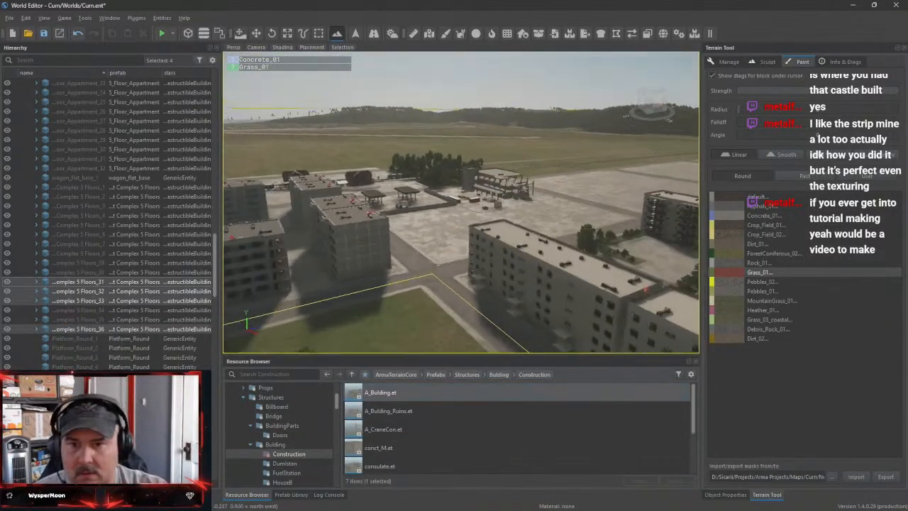
key(w)
right_drag(461, 203, 461, 238)
key(s)
key(a)
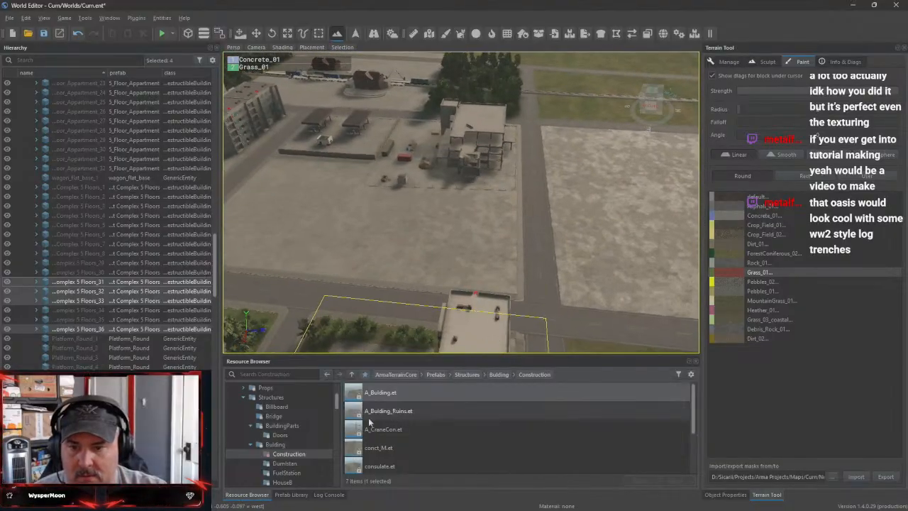
drag(377, 396, 425, 245)
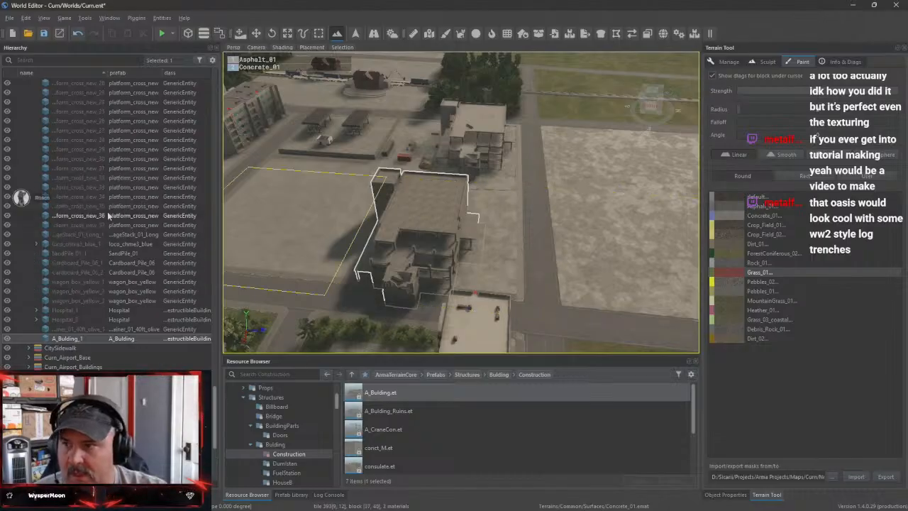
Compare the placed A_Bulding with the existing unfinished building and its surroundings from several angles
scroll(109, 215, up, 6)
scroll(114, 223, down, 3)
right_drag(418, 241, 411, 213)
key(w)
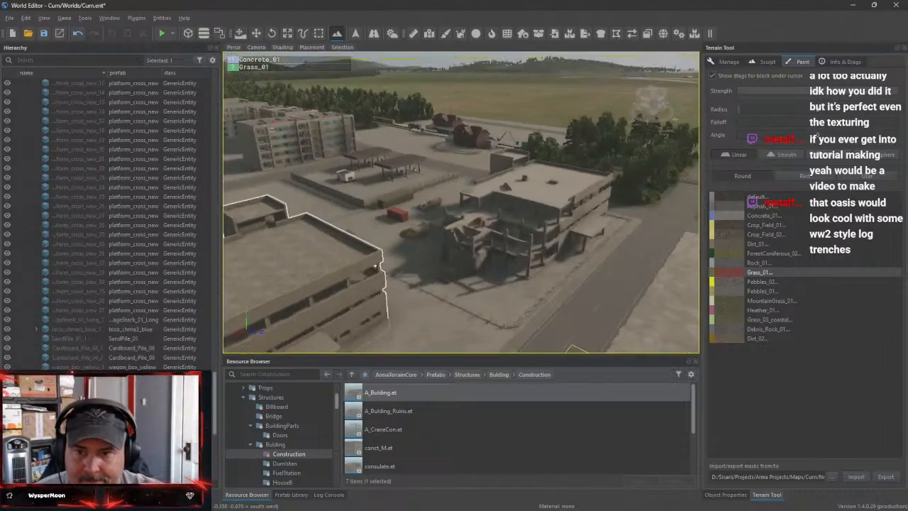
mouse_move(411, 283)
right_down()
mouse_move(356, 295)
mouse_move(459, 306)
mouse_move(481, 282)
mouse_move(479, 275)
mouse_move(448, 301)
mouse_move(411, 302)
right_up()
key(s)
key(a)
key(w)
key(a)
key(a)
key(a)
key(a)
key(w)
key(a)
key(s)
key(s)
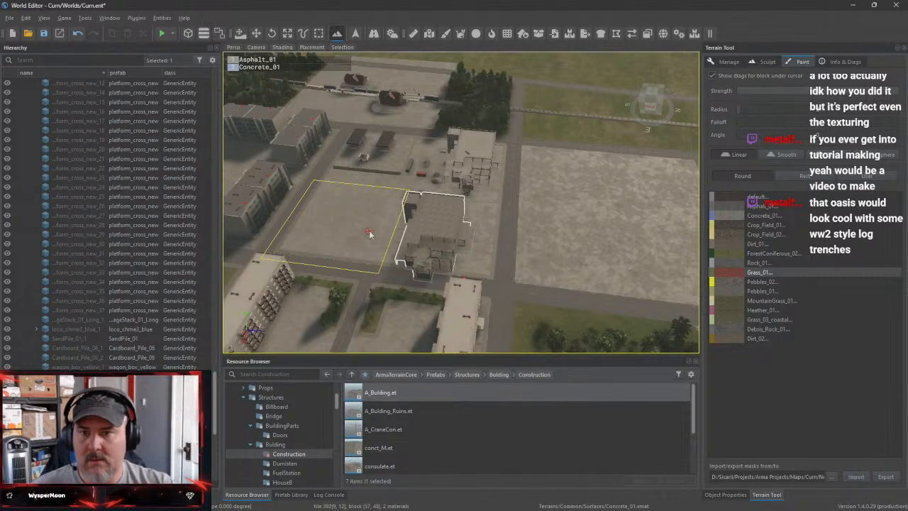
Delete the placed A_Bulding and put A_Bulding.et on the concrete lot beside the small flat-roofed building instead
click(256, 34)
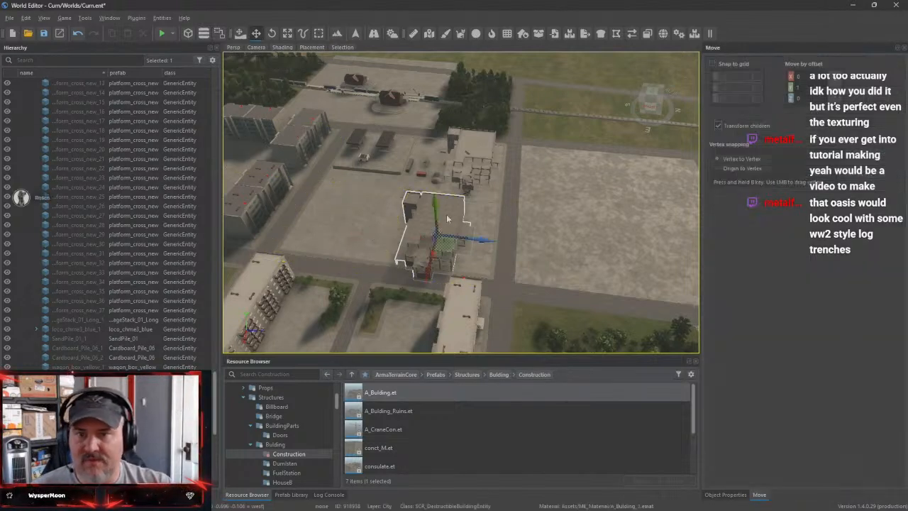
key(Delete)
right_drag(570, 242, 649, 287)
key(a)
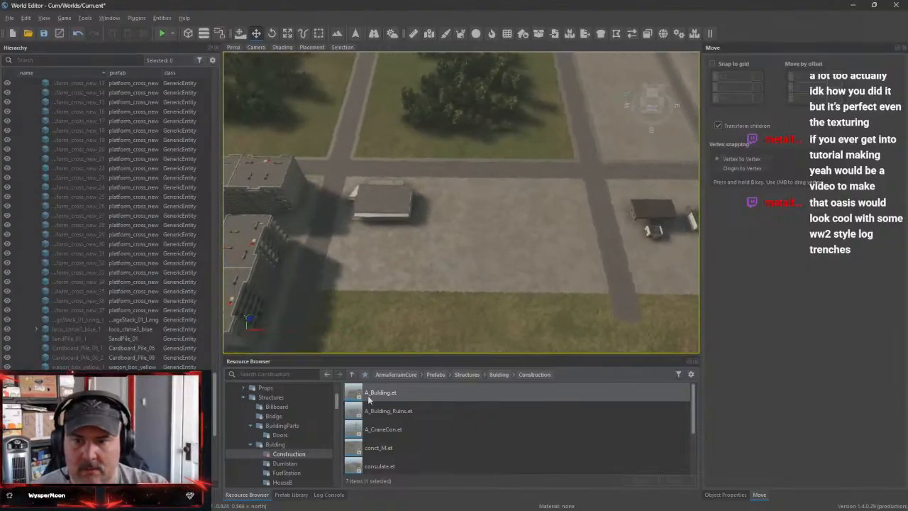
drag(368, 399, 558, 251)
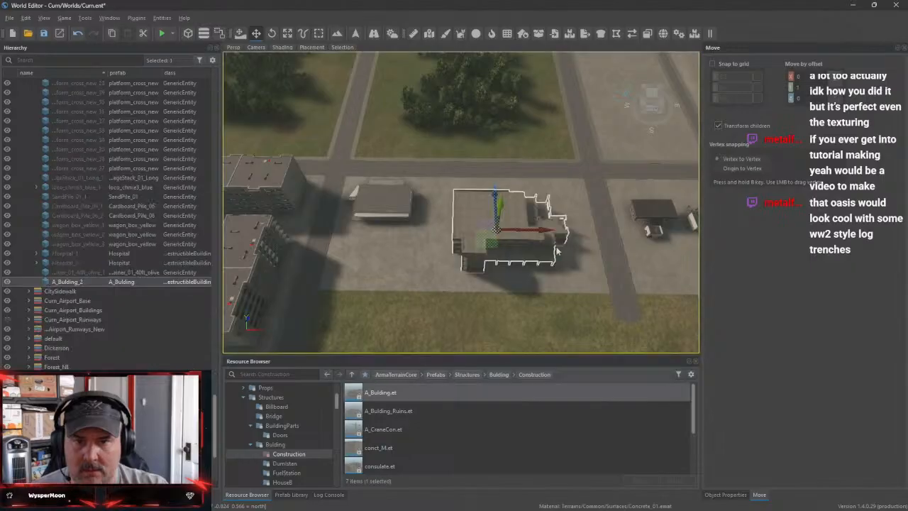
Move the new A_Bulding across its concrete lot, adjusting its position along both horizontal directions
key(w)
right_drag(557, 251, 491, 212)
key(s)
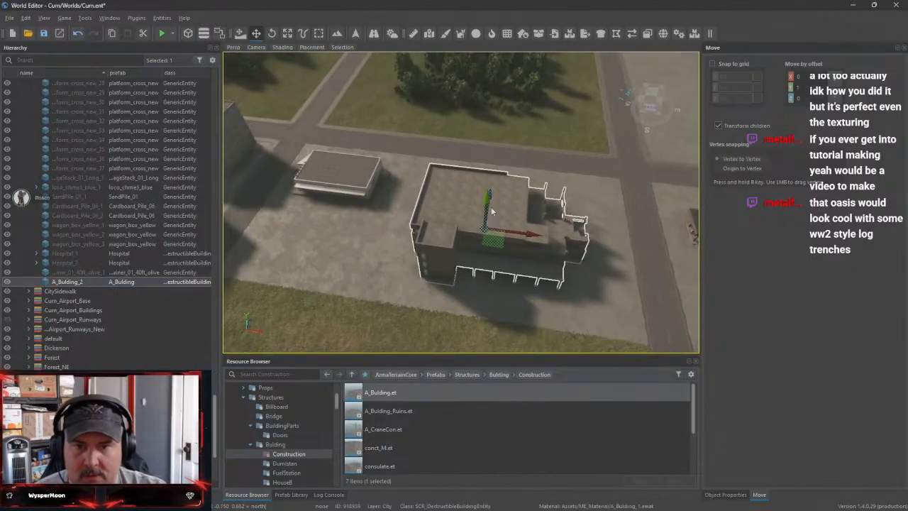
drag(491, 199, 495, 174)
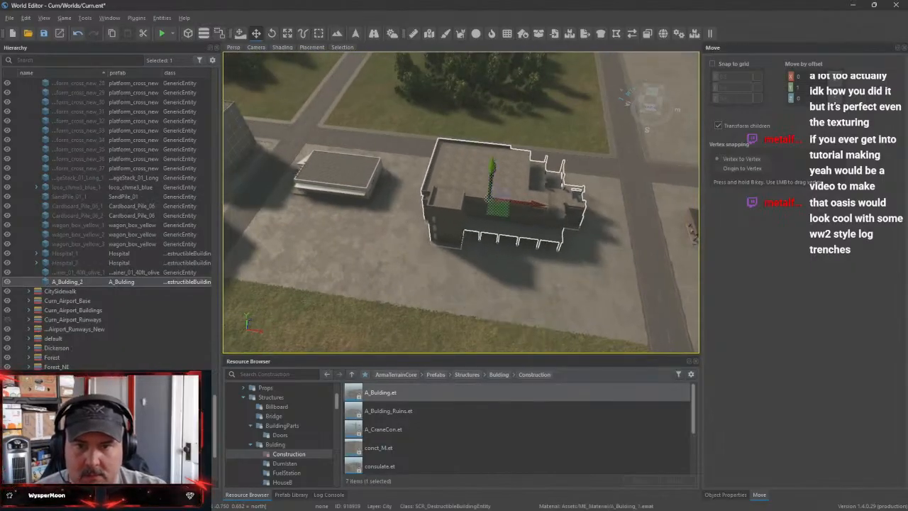
key(d)
right_drag(499, 205, 390, 186)
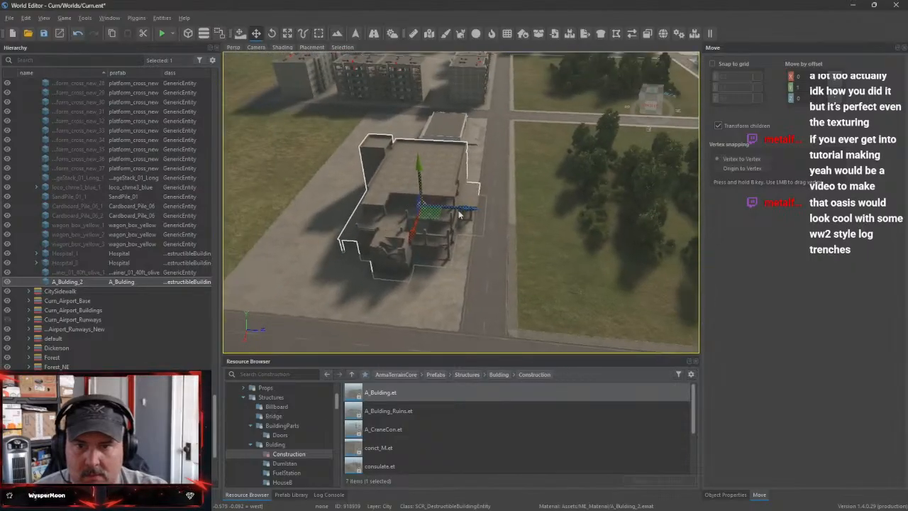
drag(464, 211, 444, 208)
Select the sand, gravel, brick and plank piles and both garbage stacks beside the original construction building
right_drag(442, 207, 494, 229)
key(s)
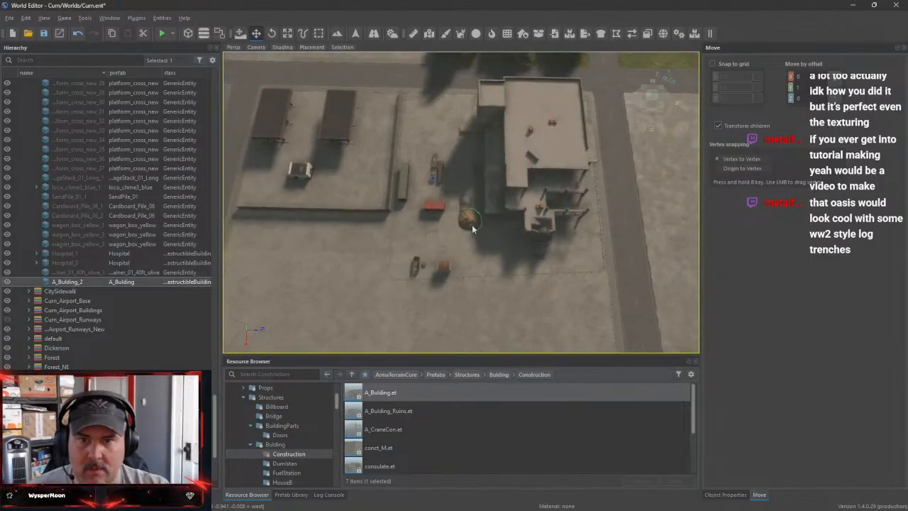
click(472, 223)
ctrl+click(464, 203)
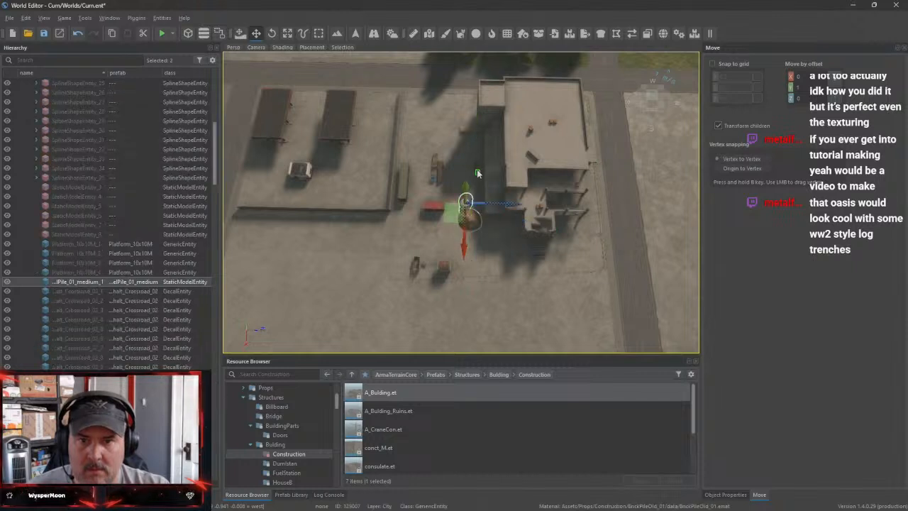
ctrl+click(478, 172)
ctrl+click(474, 165)
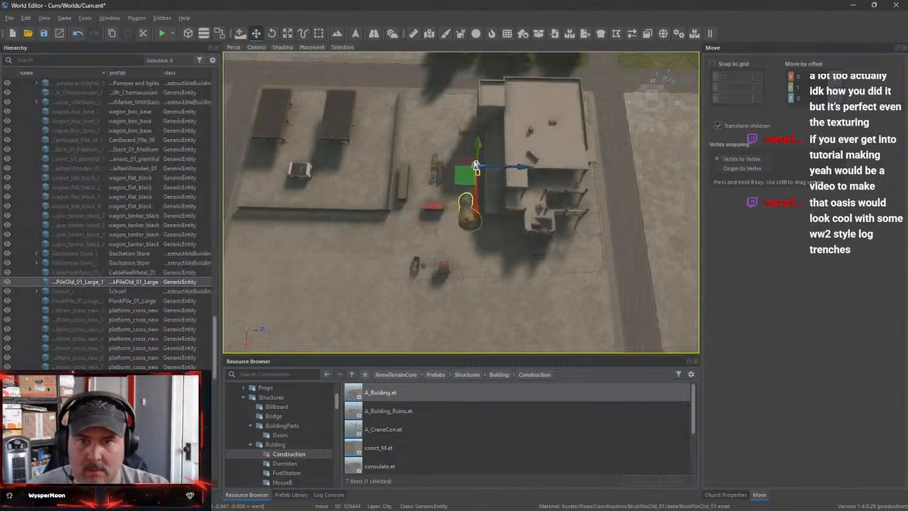
ctrl+click(466, 133)
ctrl+click(435, 163)
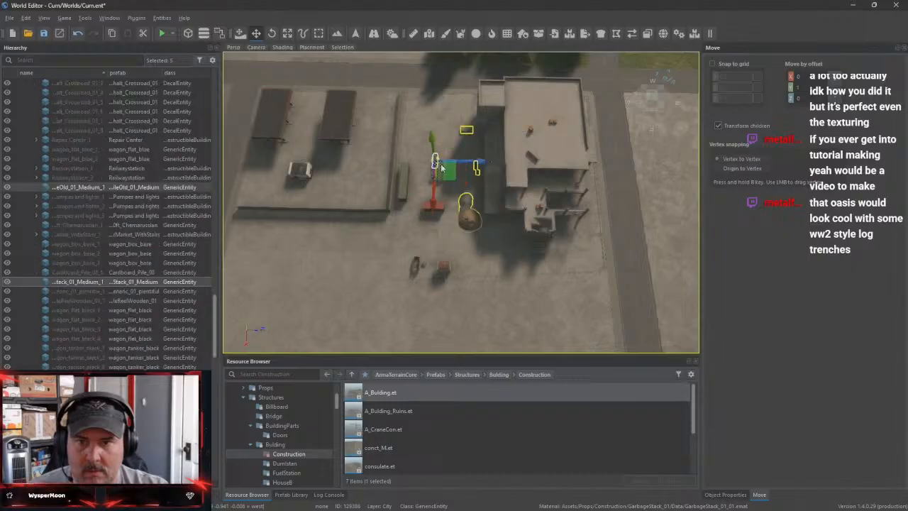
ctrl+click(440, 185)
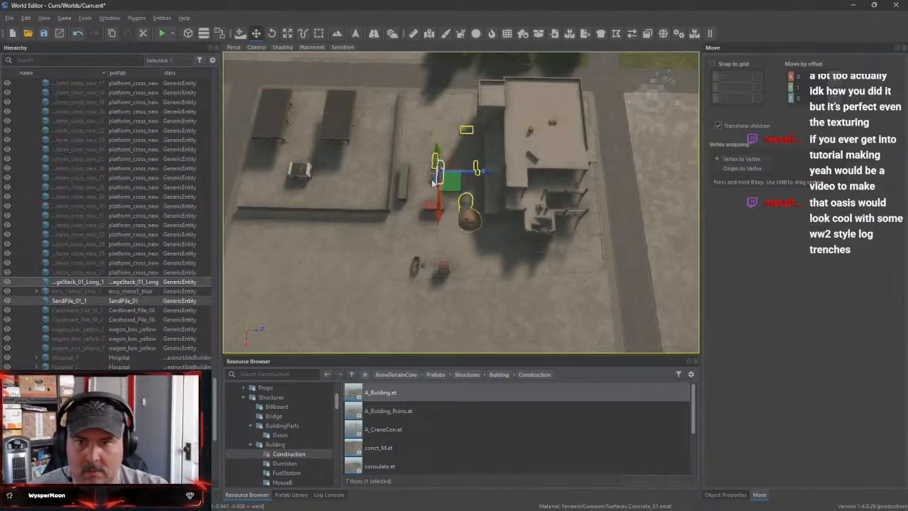
Add the cable reel, shipping containers, site cabin, metal waste container and pallet pile to the selected construction props
ctrl+click(434, 180)
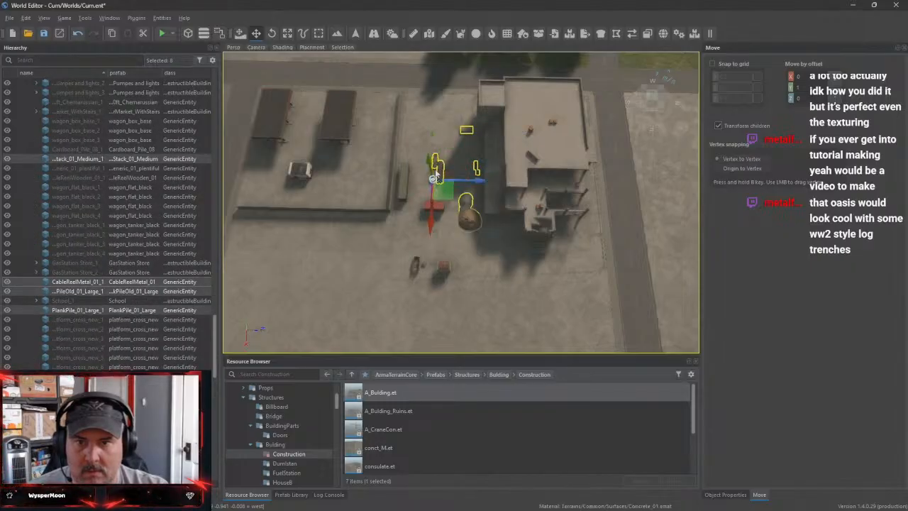
ctrl+click(403, 181)
ctrl+click(443, 268)
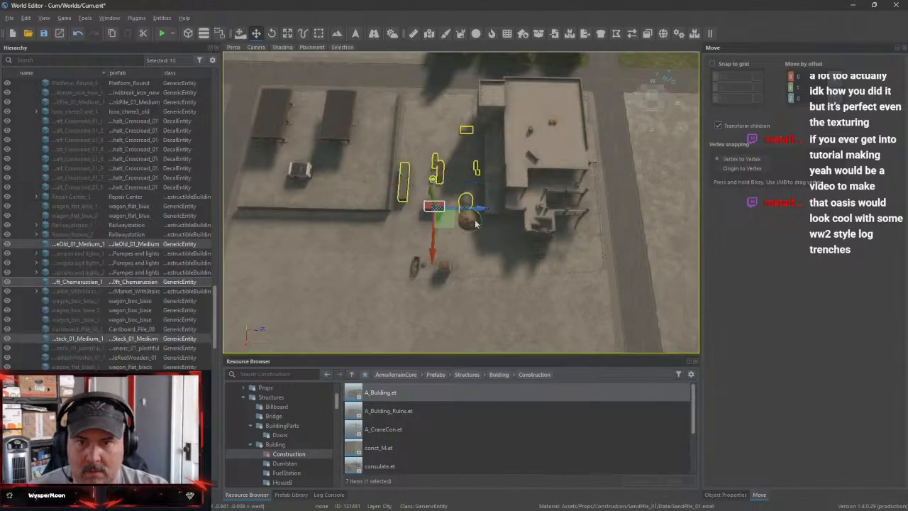
ctrl+click(444, 270)
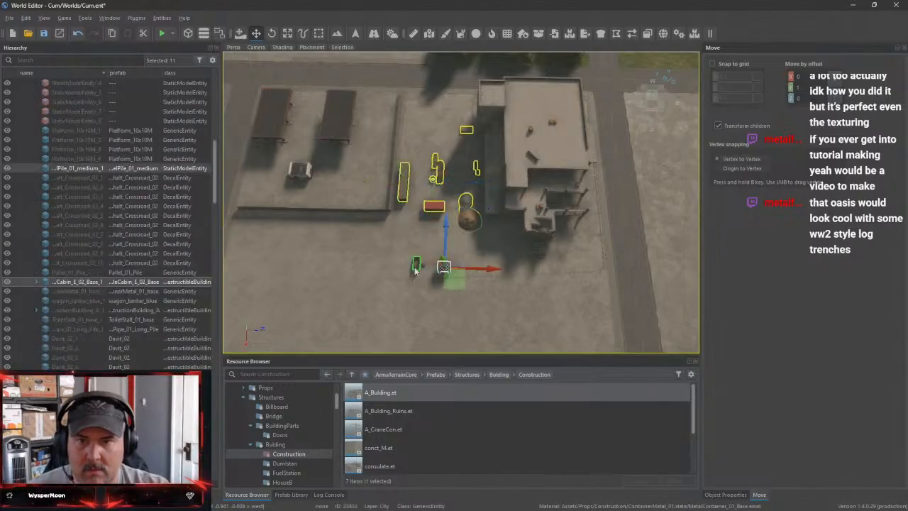
ctrl+click(416, 268)
right_drag(426, 270, 557, 213)
key(w)
key(w)
key(a)
ctrl+click(454, 252)
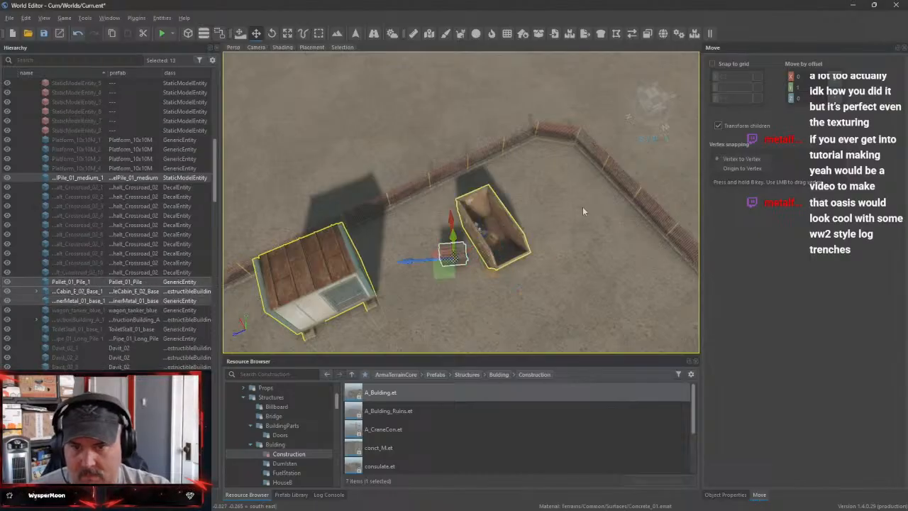
Look over the surrounding city blocks and the selected construction props from overhead and from different sides
scroll(590, 217, down, 5)
scroll(559, 223, up, 6)
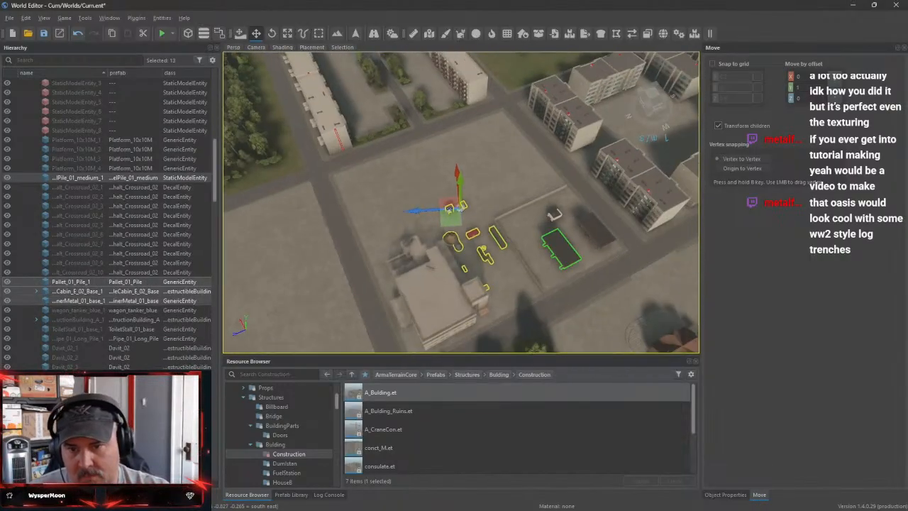
right_drag(560, 245, 524, 289)
key(w)
key(a)
key(d)
key(w)
key(s)
key(w)
key(s)
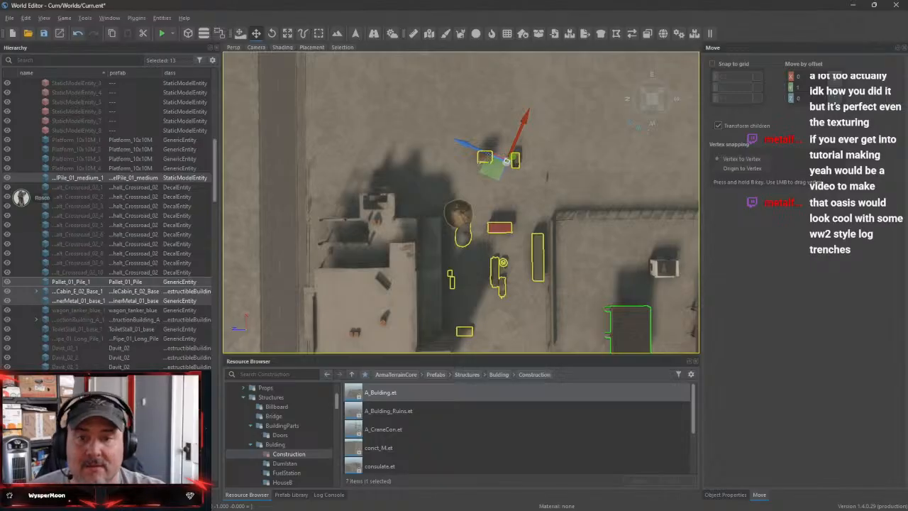
right_drag(523, 289, 675, 284)
key(d)
key(a)
key(w)
key(d)
key(s)
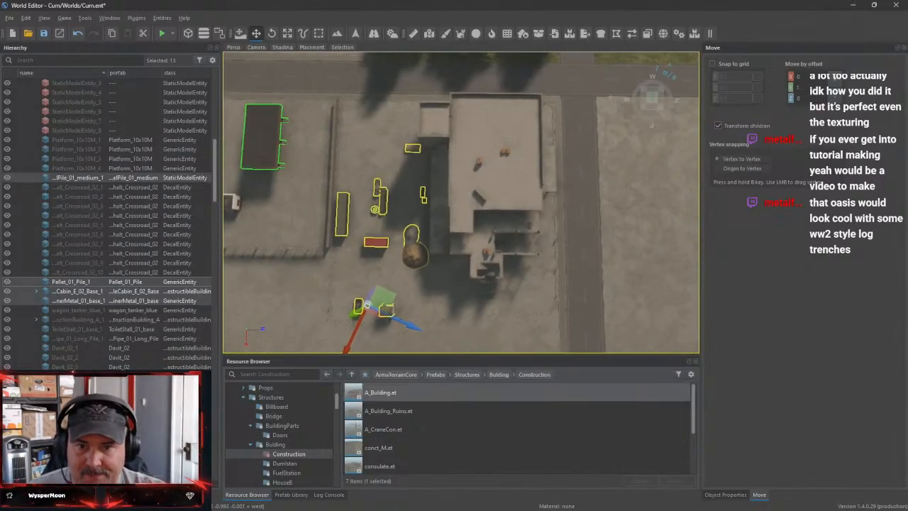
Clear the prop selection and try box-selecting the construction props between the building and the wall
click(425, 307)
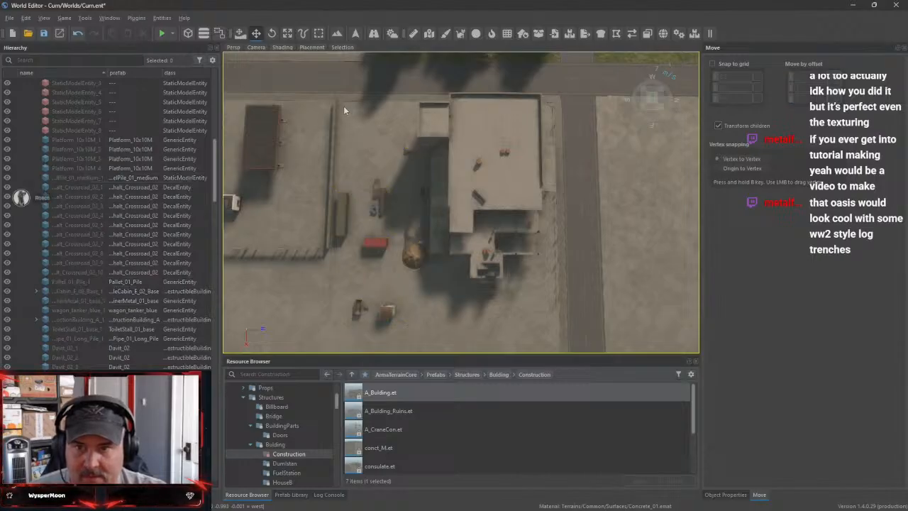
drag(346, 107, 435, 318)
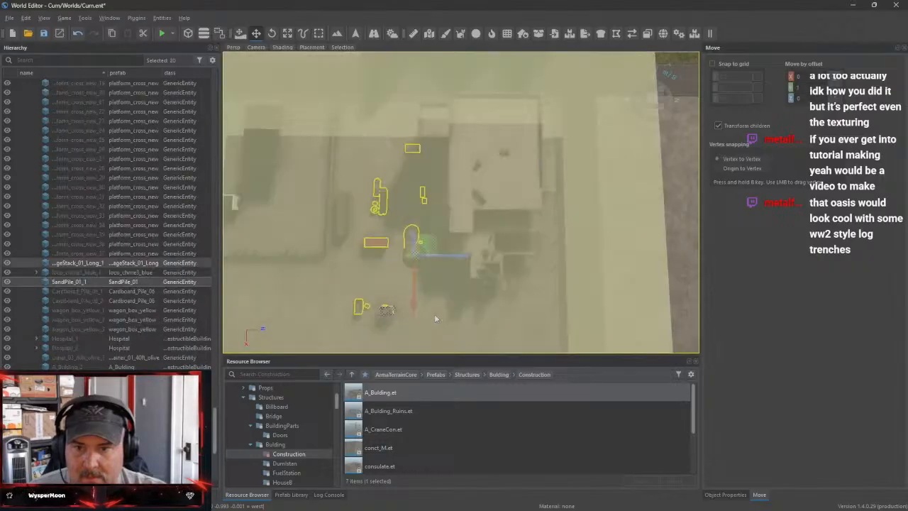
key(Delete)
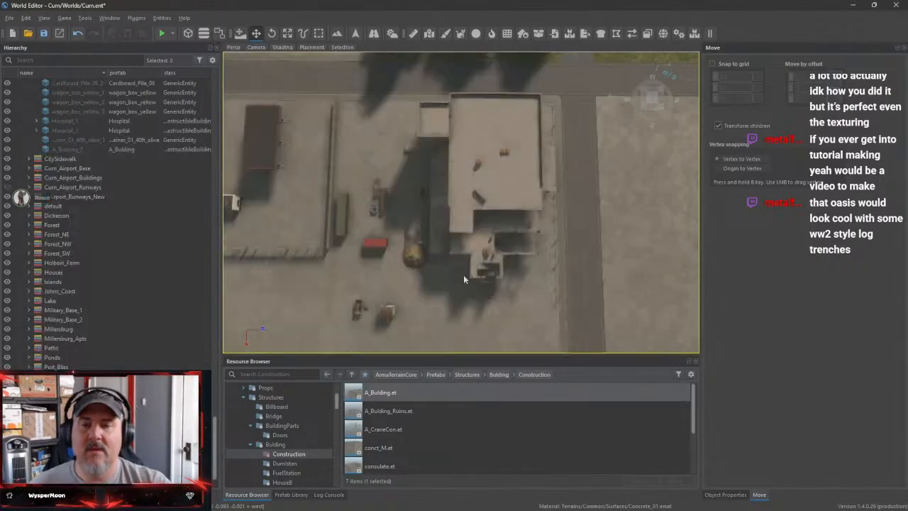
Save the Curn world
scroll(464, 280, down, 10)
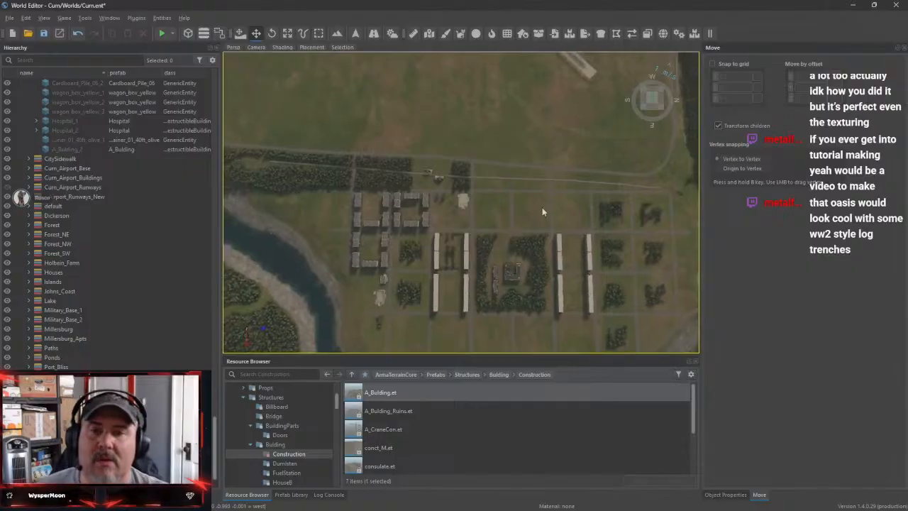
right_drag(543, 212, 518, 169)
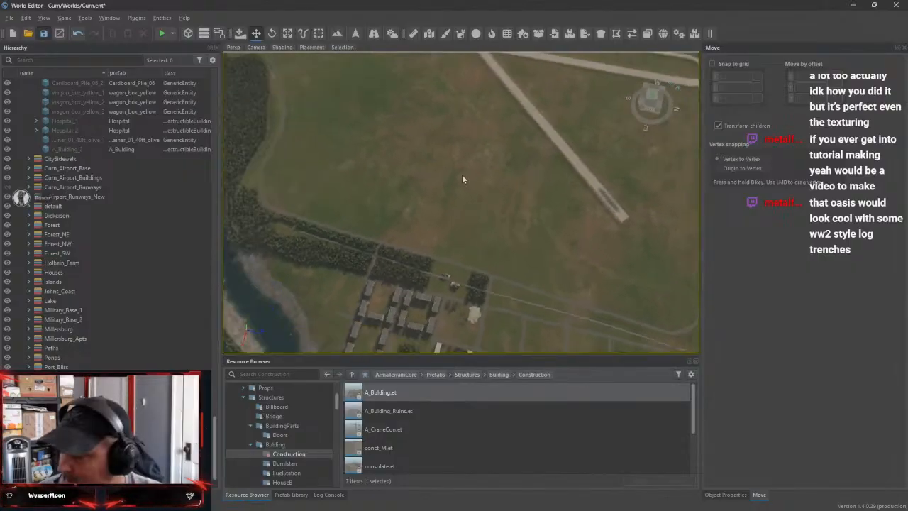
key(ctrl+s)
Fly away from the city and examine the stone tower, the rocky shore and the nearby forest clearing
right_drag(507, 114, 550, 84)
key(w)
key(w)
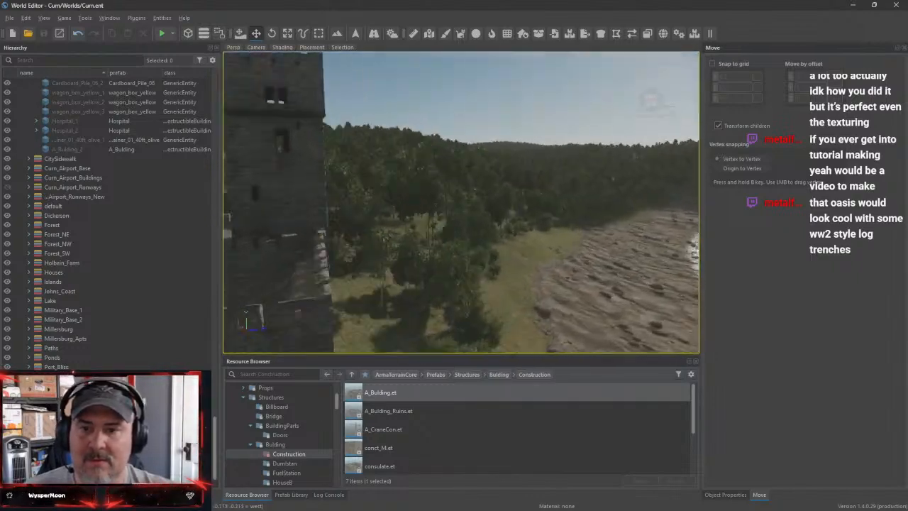
key(w)
right_drag(461, 202, 439, 197)
key(w)
key(w)
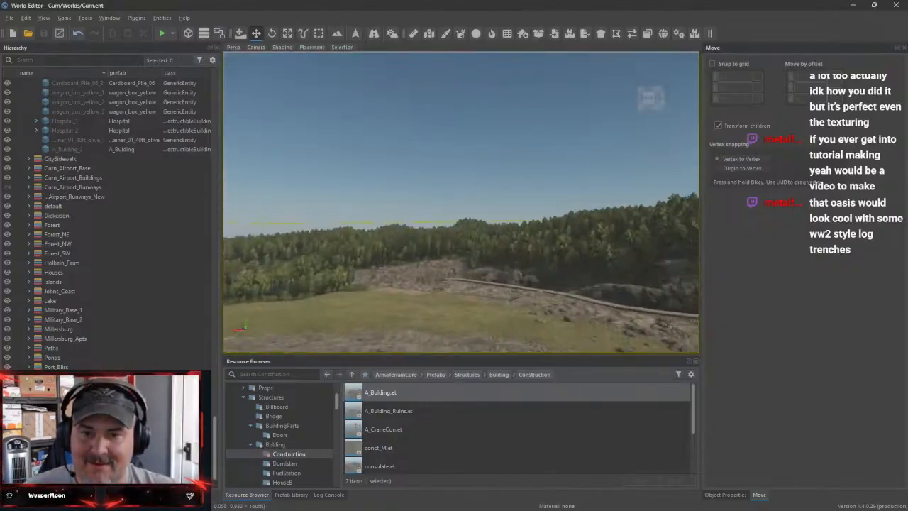
Survey the rocky ravine and its stone path, Johns Coast, the area around Curn Powerplant, and Holbein Farm from the air
key(a)
right_drag(460, 202, 560, 245)
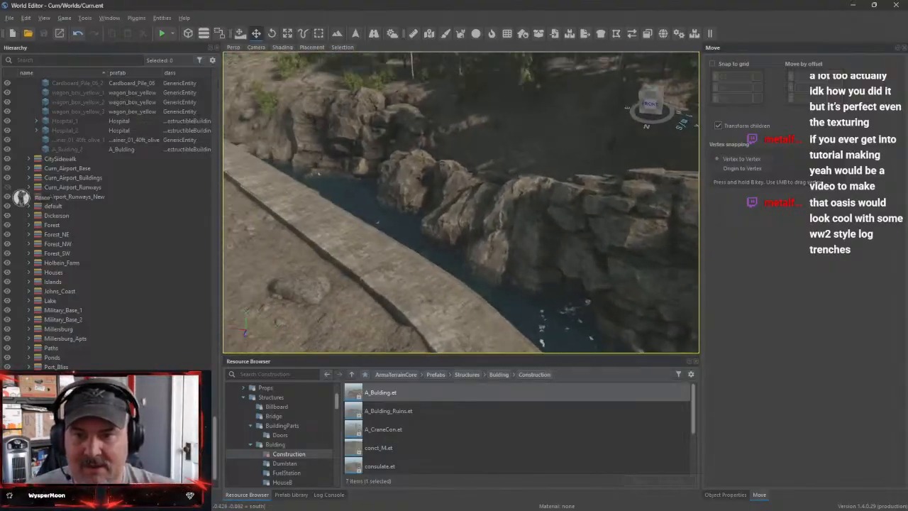
right_drag(461, 202, 383, 145)
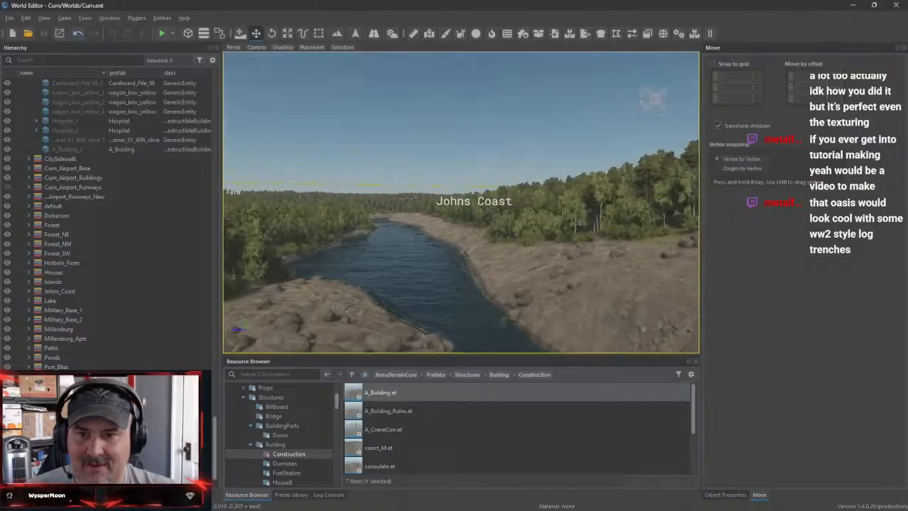
right_drag(460, 202, 375, 283)
right_drag(461, 202, 426, 163)
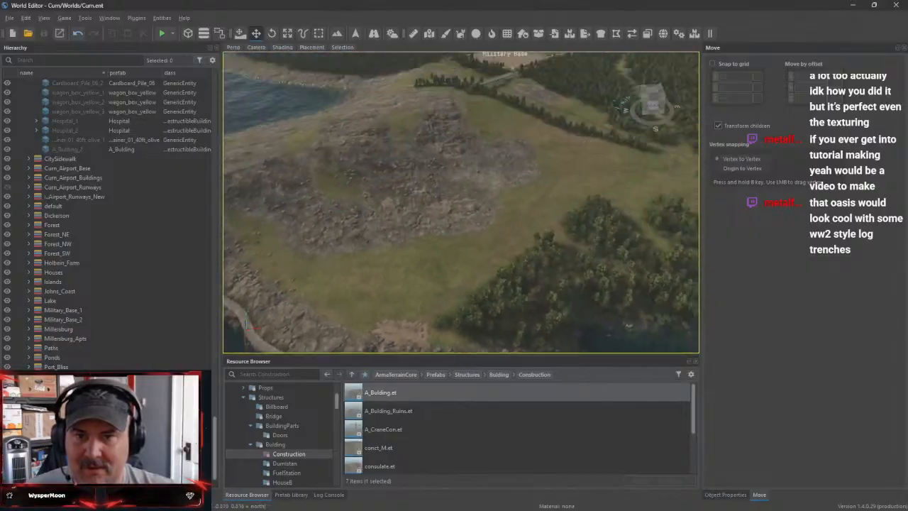
right_drag(461, 202, 461, 256)
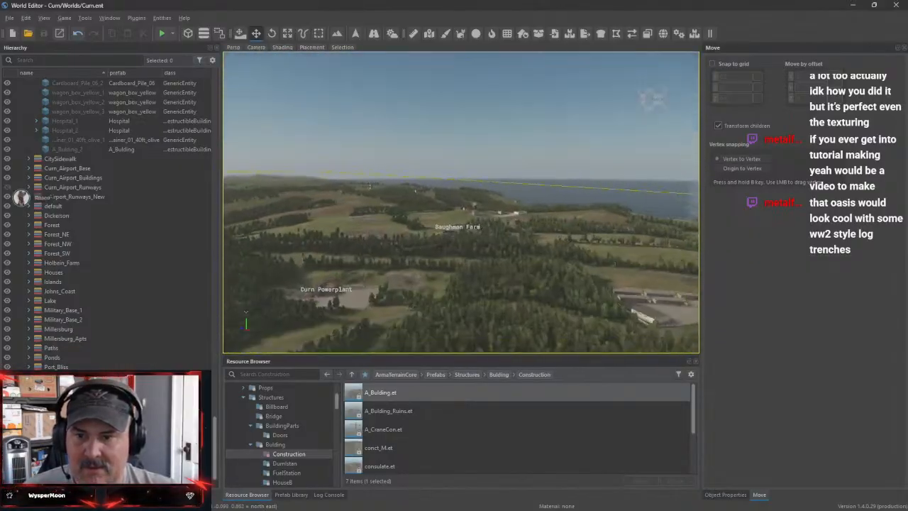
right_drag(461, 202, 599, 212)
right_drag(461, 202, 461, 167)
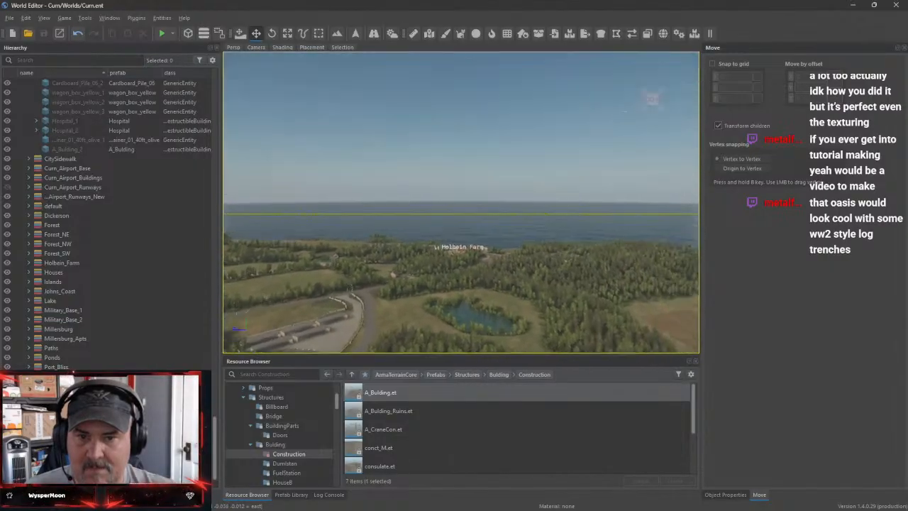
Survey Holbein Farm and the forests and fields leading inland to Cooper Hill from the air
right_drag(461, 203, 461, 249)
key(w)
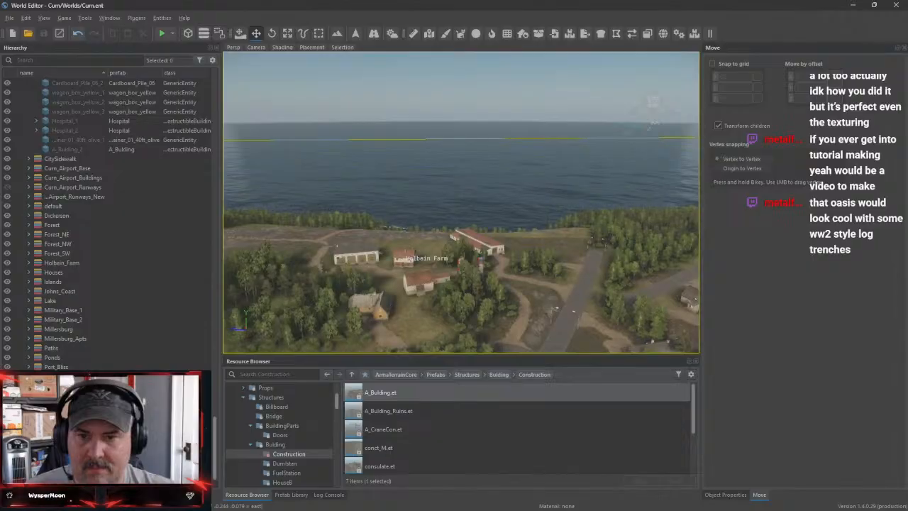
right_drag(461, 202, 613, 199)
key(w)
key(w)
key(w)
right_drag(461, 202, 507, 241)
key(w)
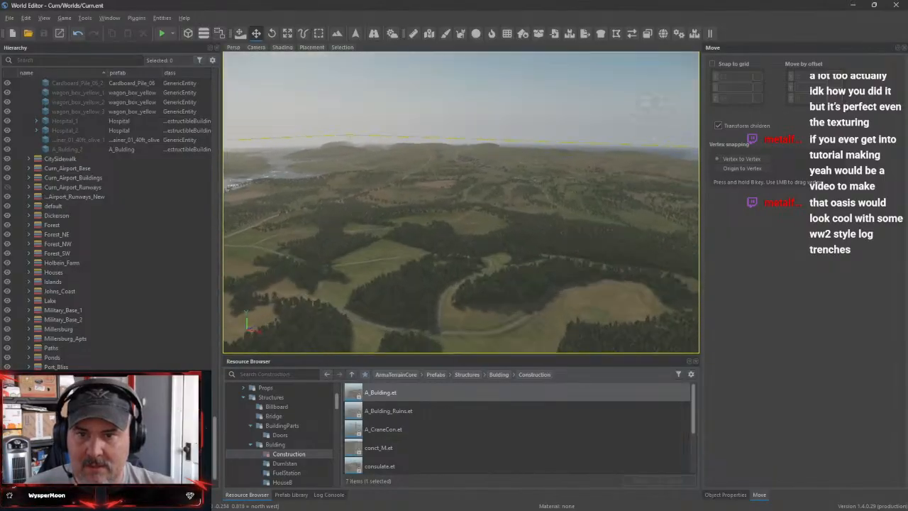
key(w)
right_drag(461, 202, 418, 223)
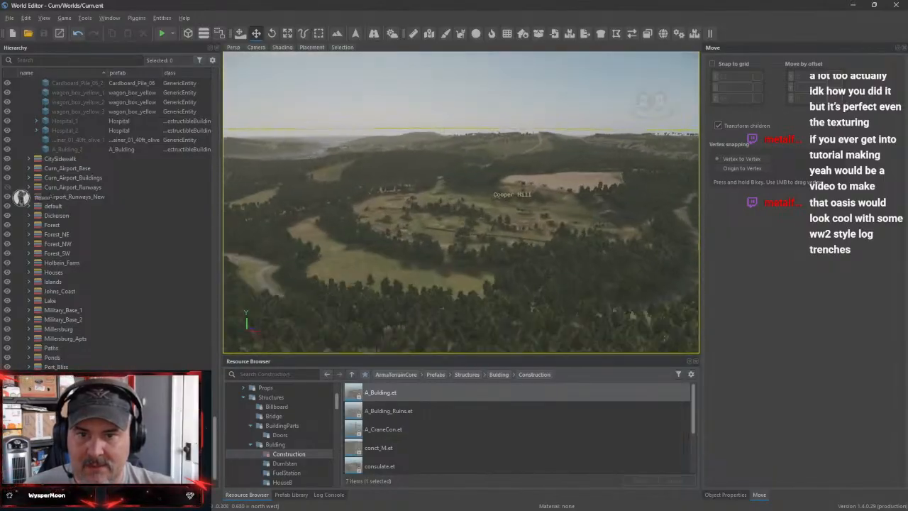
Examine the meadow, the long dark wall and the hillside around Cooper Hill at ground level
key(w)
right_drag(461, 202, 496, 170)
key(w)
right_drag(461, 202, 574, 206)
key(w)
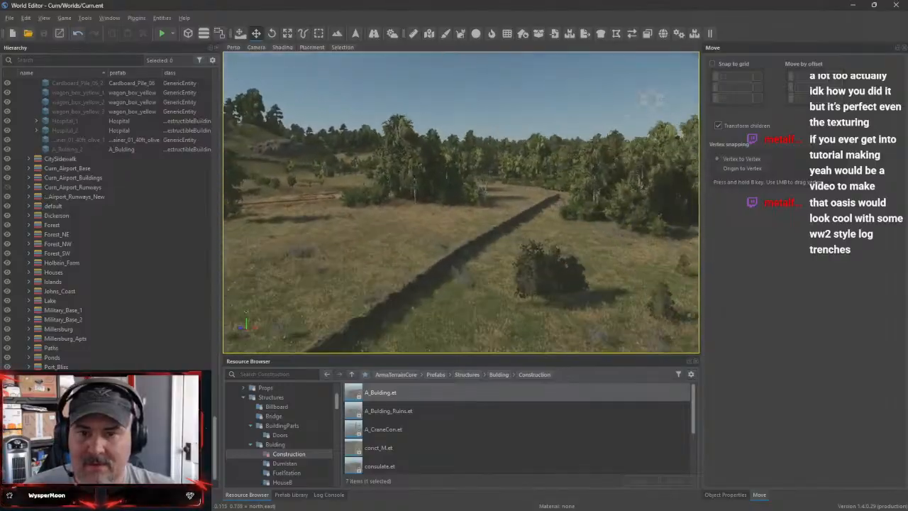
key(w)
right_drag(461, 202, 362, 191)
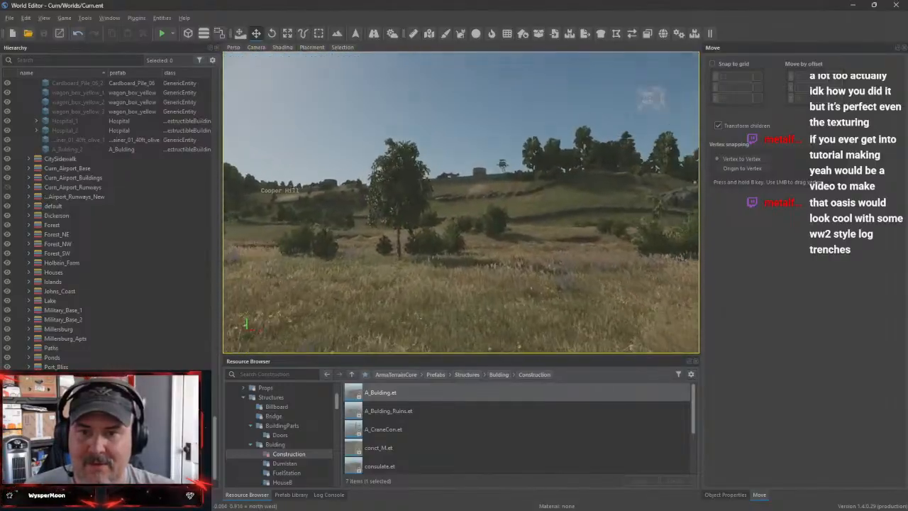
key(w)
right_drag(461, 202, 263, 184)
Inspect the trench lines running through the fields near St Clair Circle
key(w)
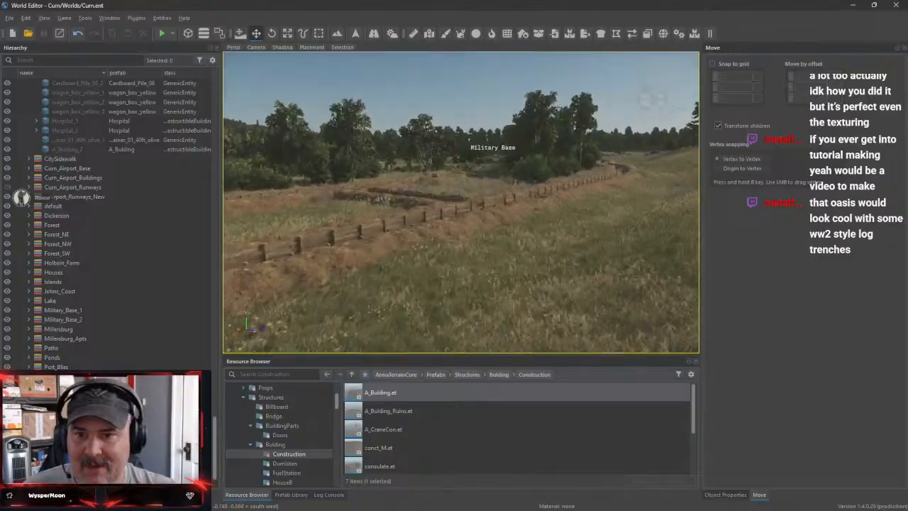
key(w)
right_drag(461, 202, 525, 184)
key(s)
key(s)
key(w)
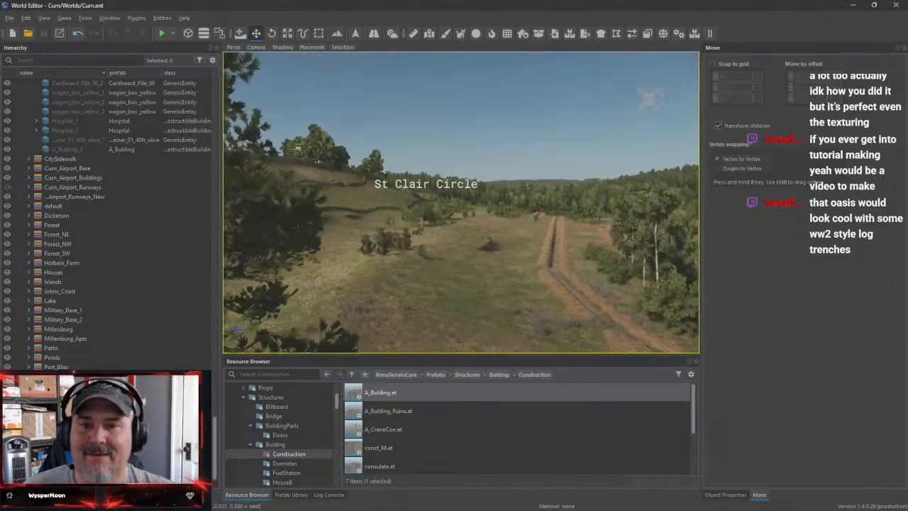
key(w)
right_drag(461, 202, 528, 189)
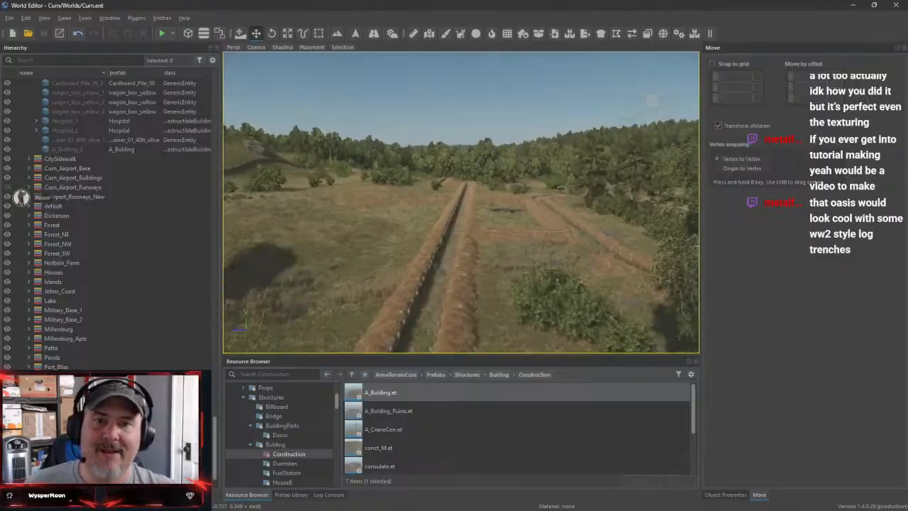
key(d)
right_drag(461, 202, 539, 217)
key(w)
key(w)
key(w)
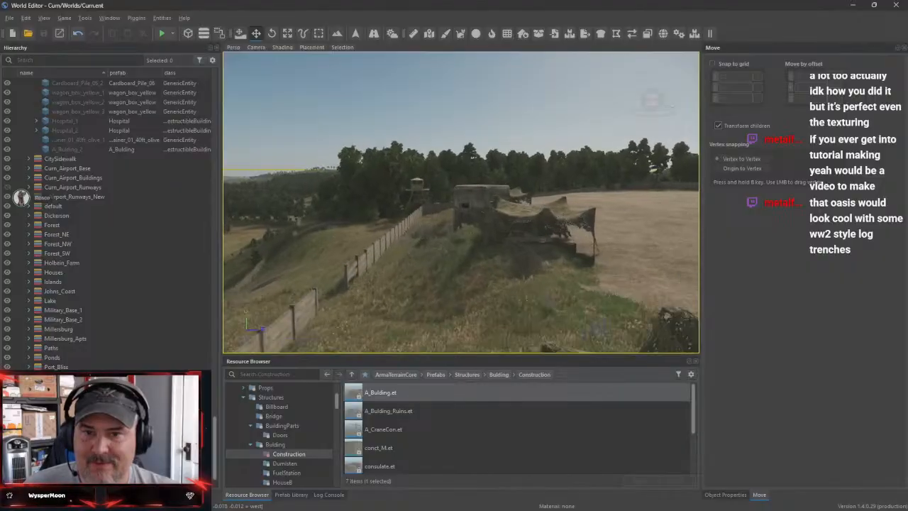
Examine the hilltop bunker, the camouflage nets and the perimeter wall near Cooper Hill, including from above
key(w)
right_drag(461, 202, 312, 206)
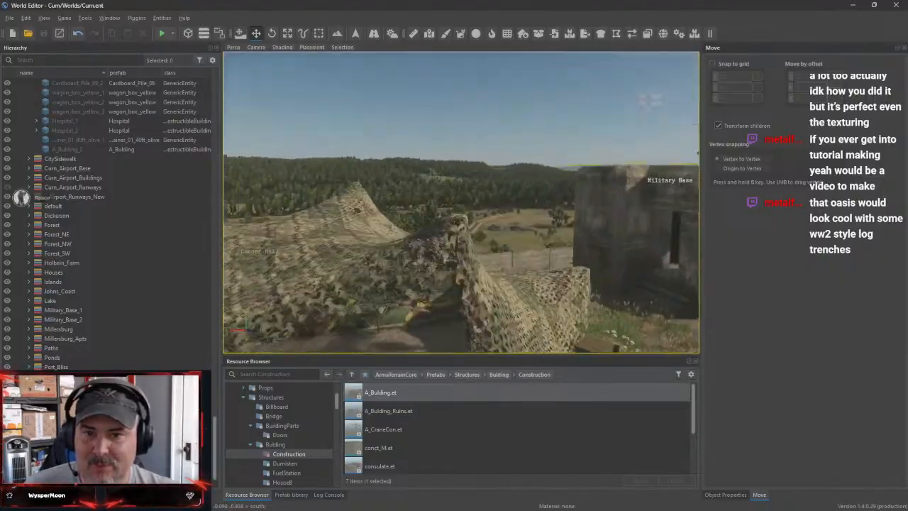
key(w)
right_drag(460, 202, 412, 215)
key(w)
key(w)
right_drag(461, 202, 549, 207)
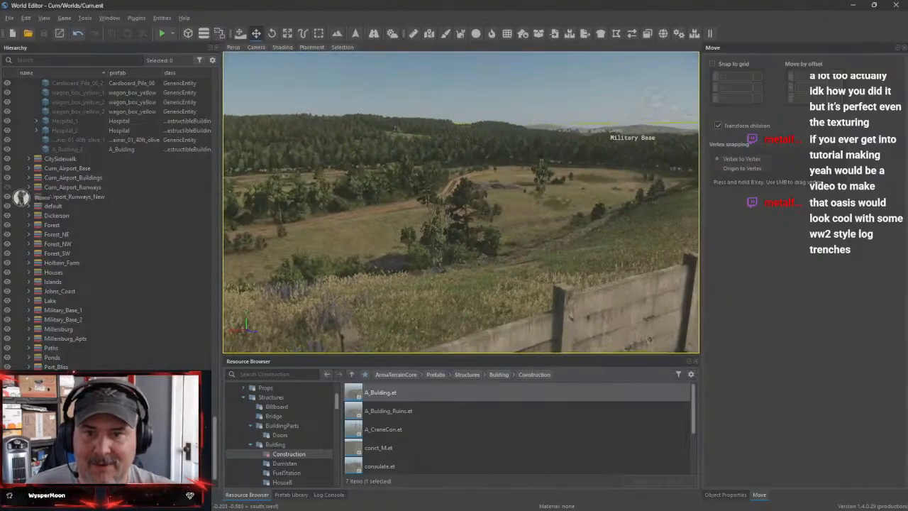
key(s)
right_drag(461, 202, 444, 248)
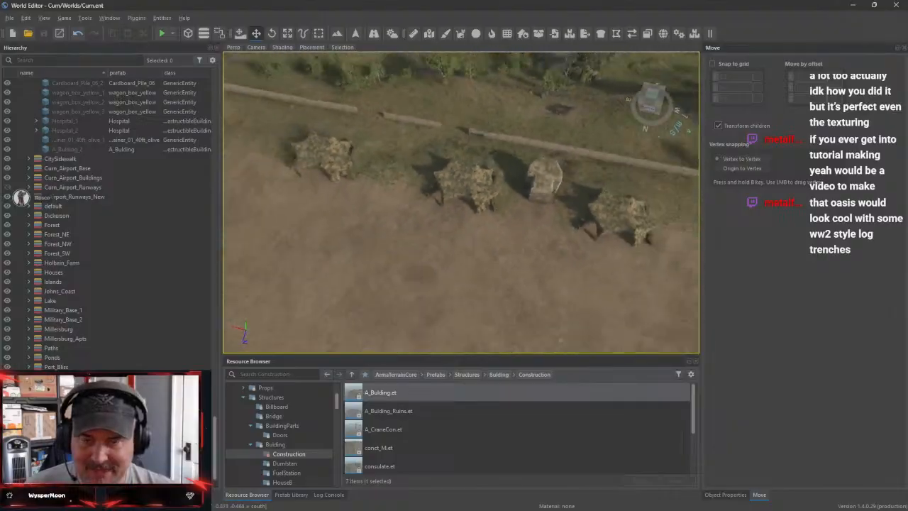
key(s)
right_drag(461, 202, 507, 149)
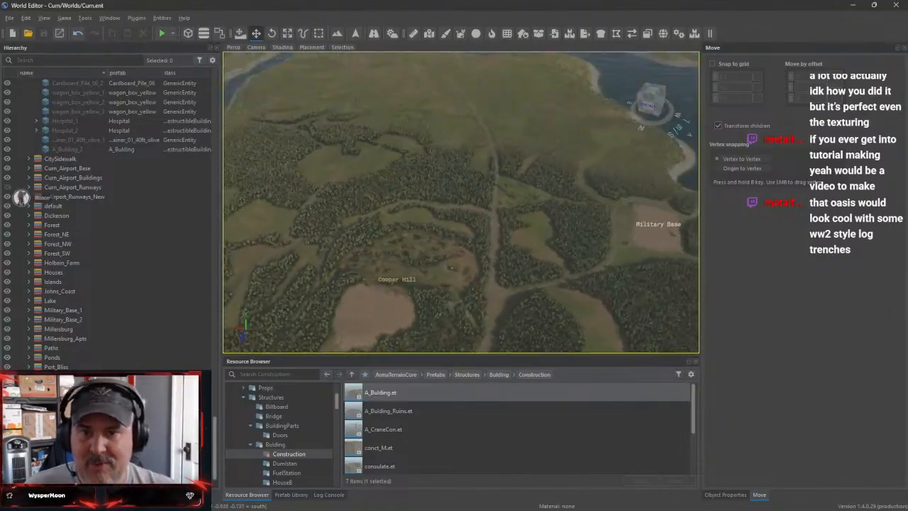
Survey the landscape toward Dickerson and inspect the road bridge over the rocks and the railway line
right_drag(461, 202, 368, 195)
key(s)
right_drag(461, 202, 383, 206)
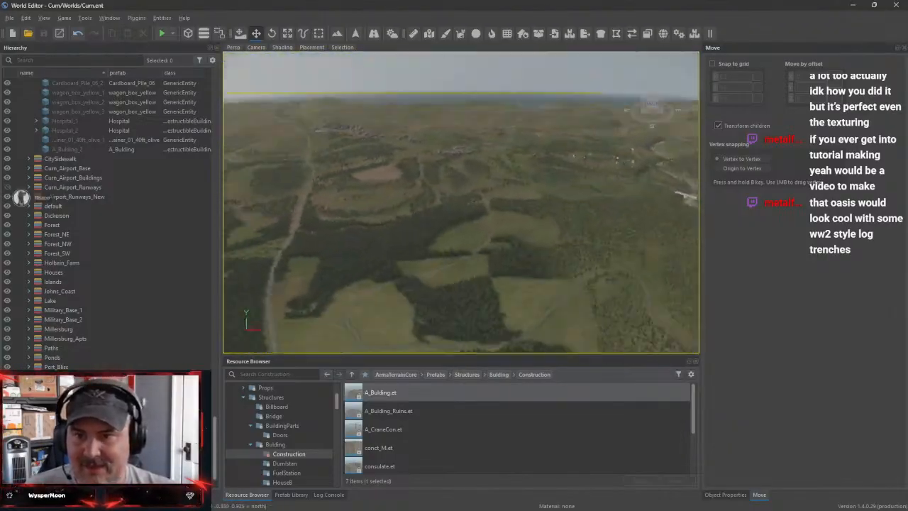
key(w)
right_drag(461, 202, 541, 147)
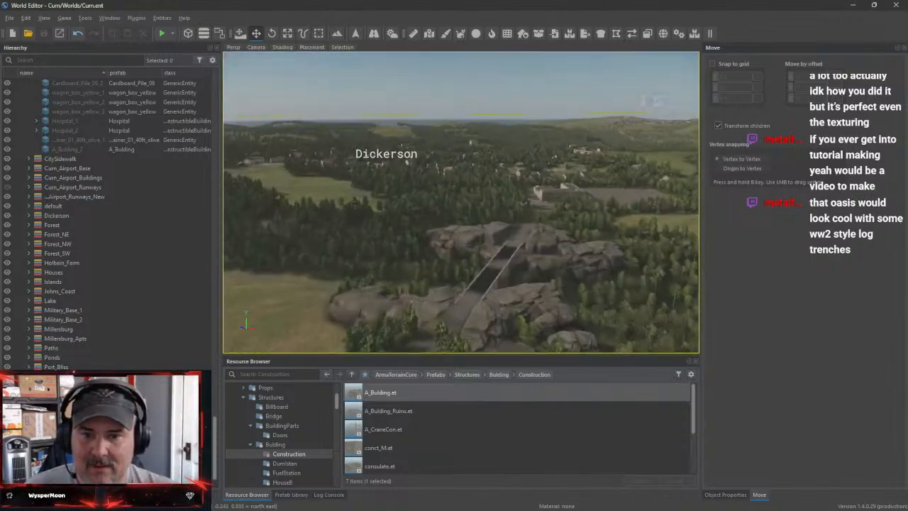
key(w)
right_drag(460, 202, 489, 146)
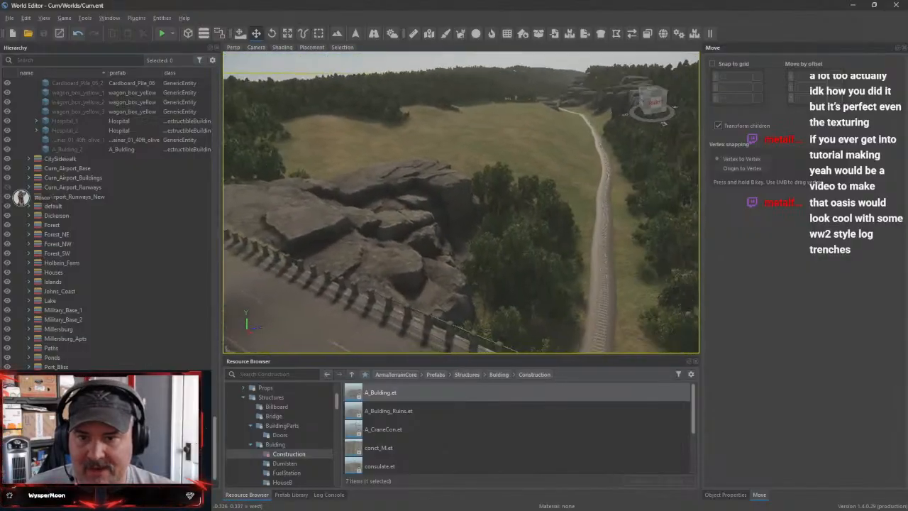
key(w)
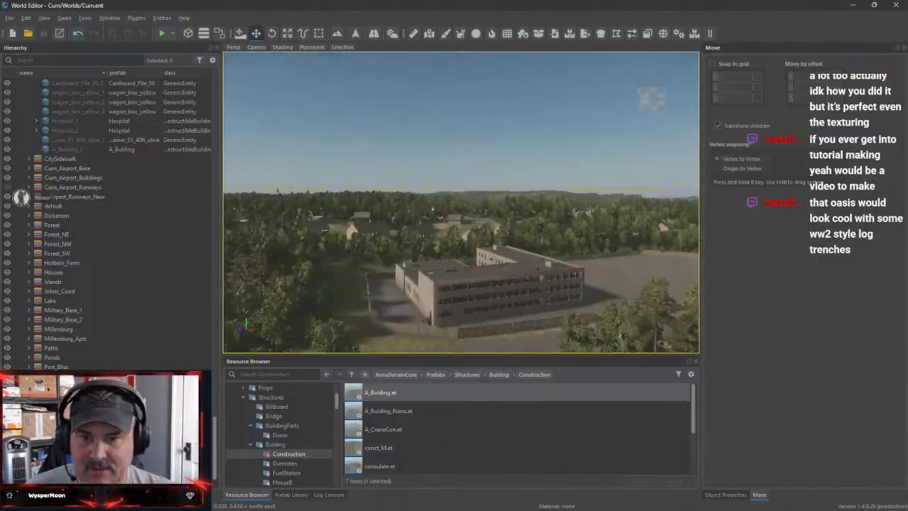
Review the large courtyard building beside Dickerson and the village's main street and houses
key(w)
right_drag(461, 202, 404, 191)
key(d)
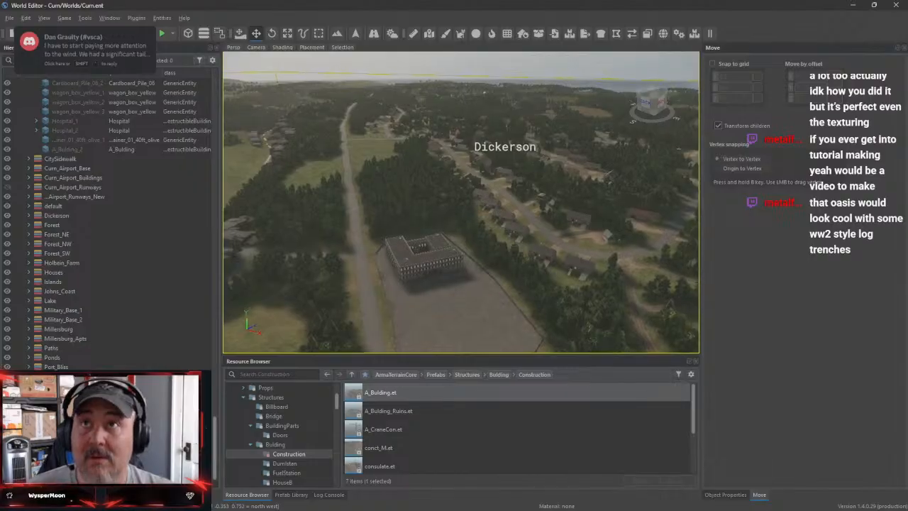
right_drag(460, 202, 525, 224)
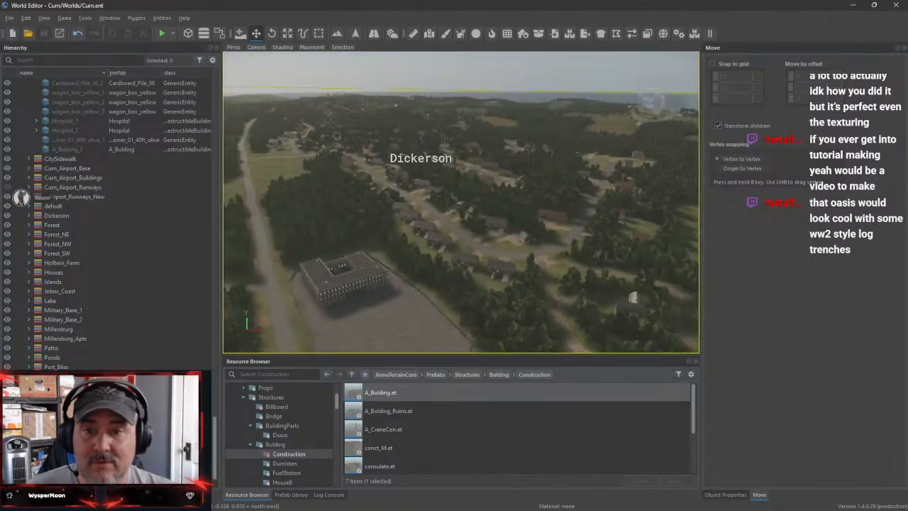
right_drag(461, 202, 404, 209)
key(w)
key(w)
right_drag(461, 202, 326, 221)
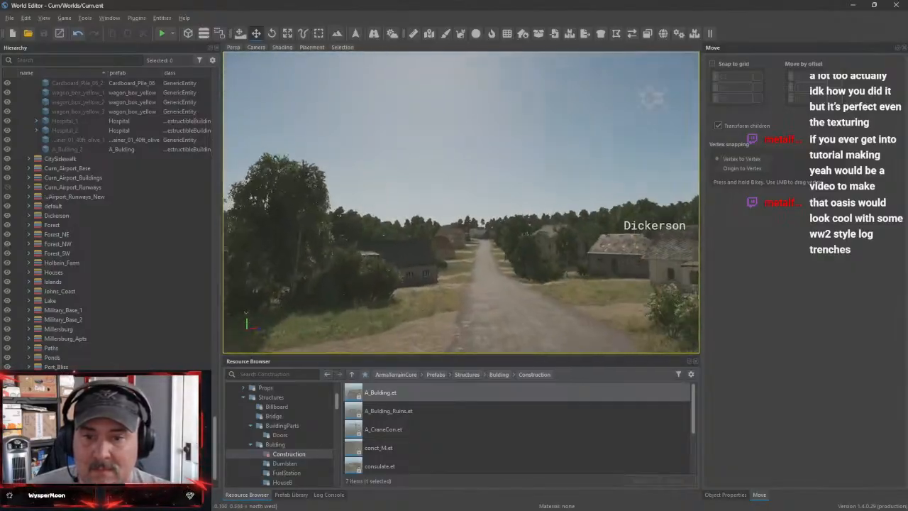
right_drag(461, 202, 528, 210)
key(w)
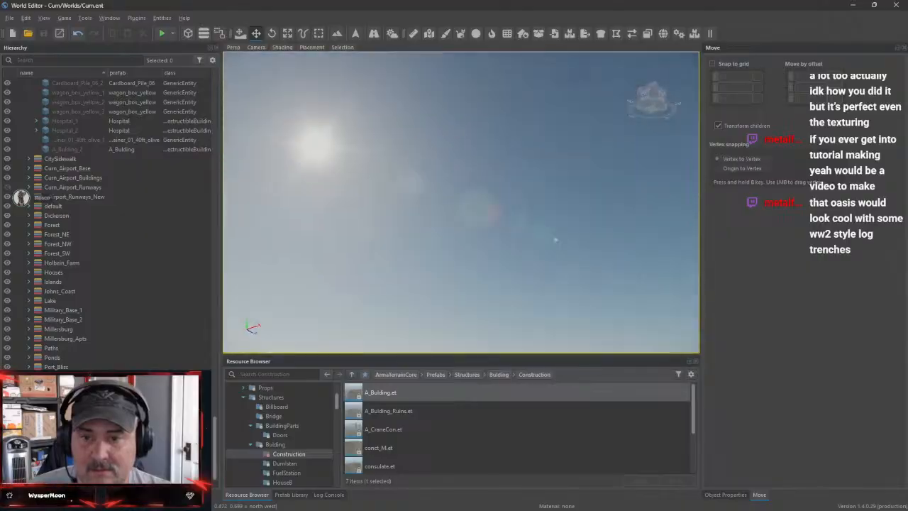
Review Dickerson's layout from above, along with the forested coastline and its rocky headland
right_drag(461, 202, 358, 336)
right_drag(461, 202, 553, 134)
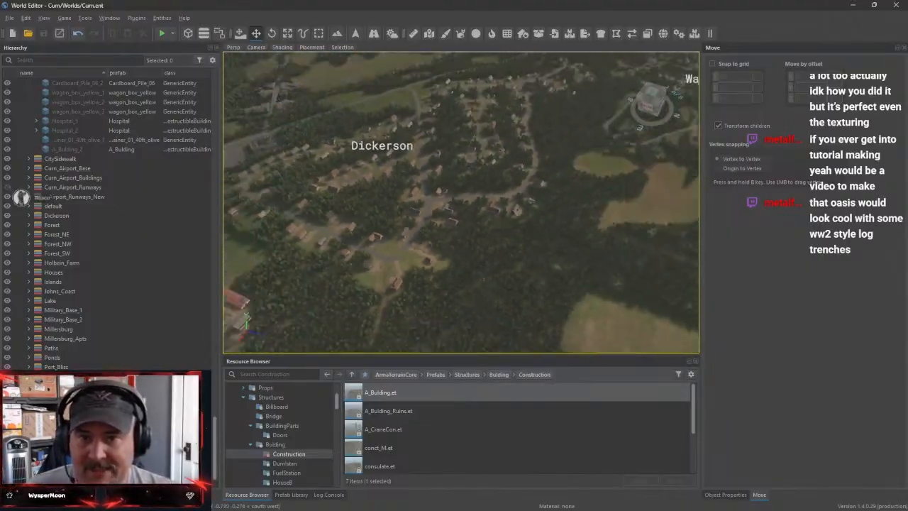
key(w)
right_drag(461, 203, 550, 280)
right_drag(461, 202, 375, 124)
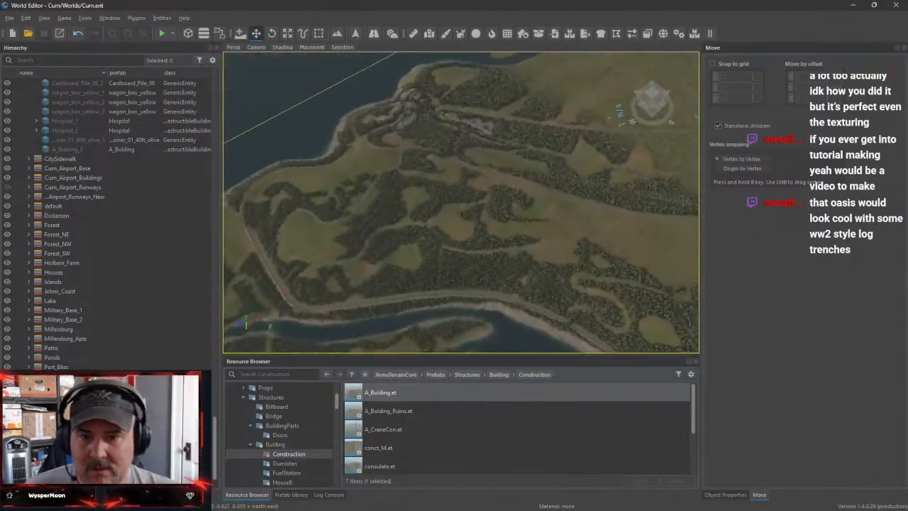
right_drag(461, 202, 344, 178)
key(w)
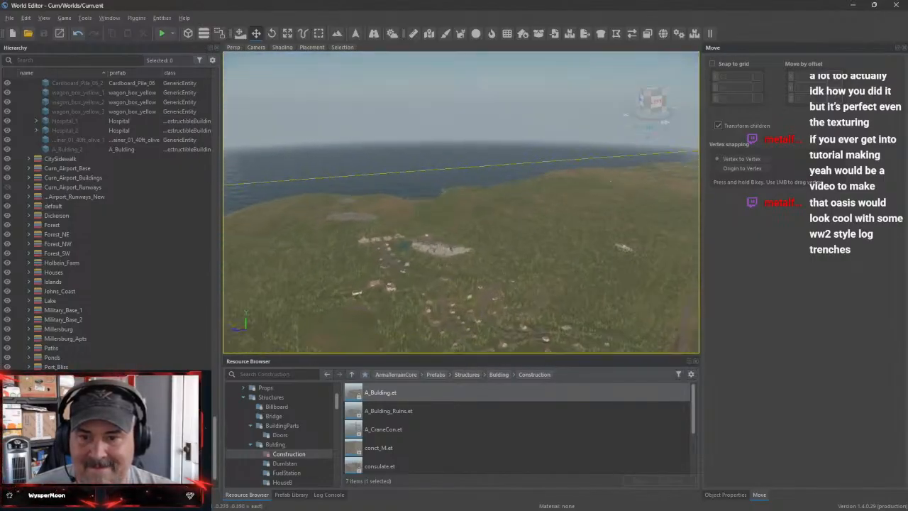
Inspect the Millersburg apartment blocks, their paved yard and the adjoining pond from close up and above
key(w)
key(w)
right_drag(461, 202, 507, 177)
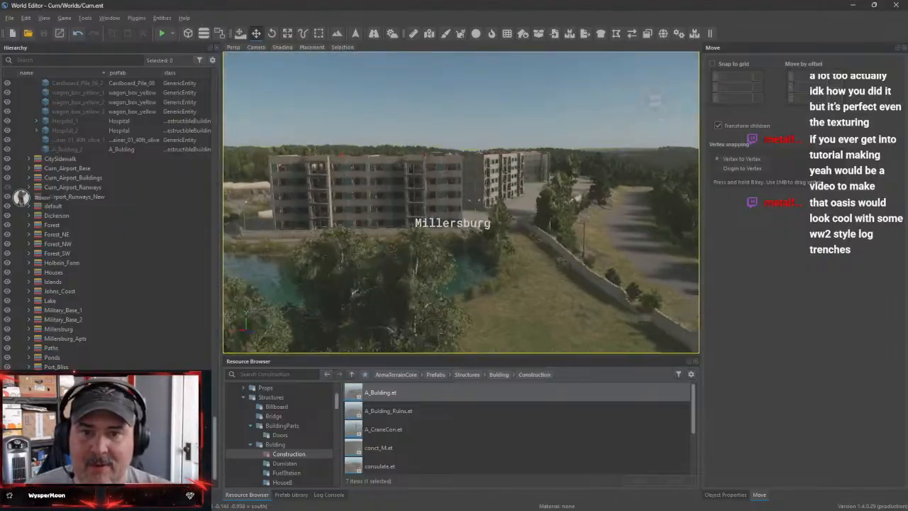
key(w)
right_drag(461, 203, 539, 199)
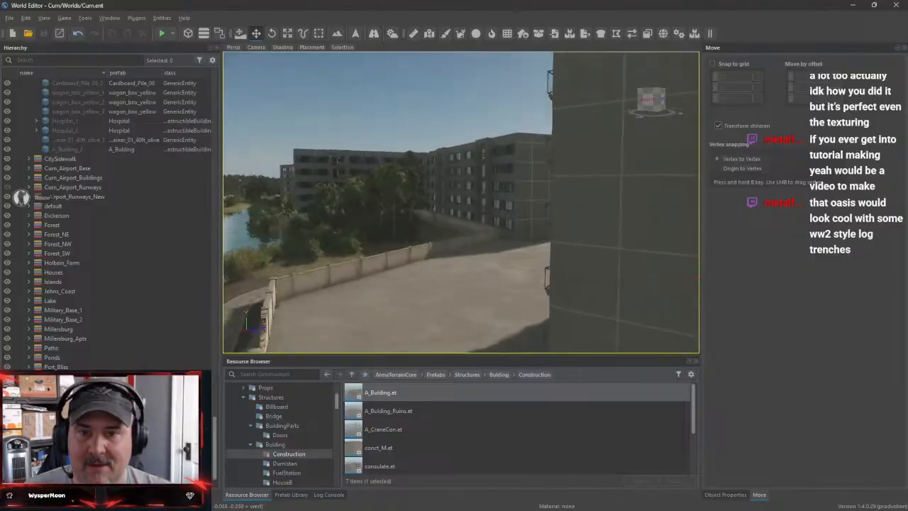
right_drag(461, 202, 504, 209)
key(s)
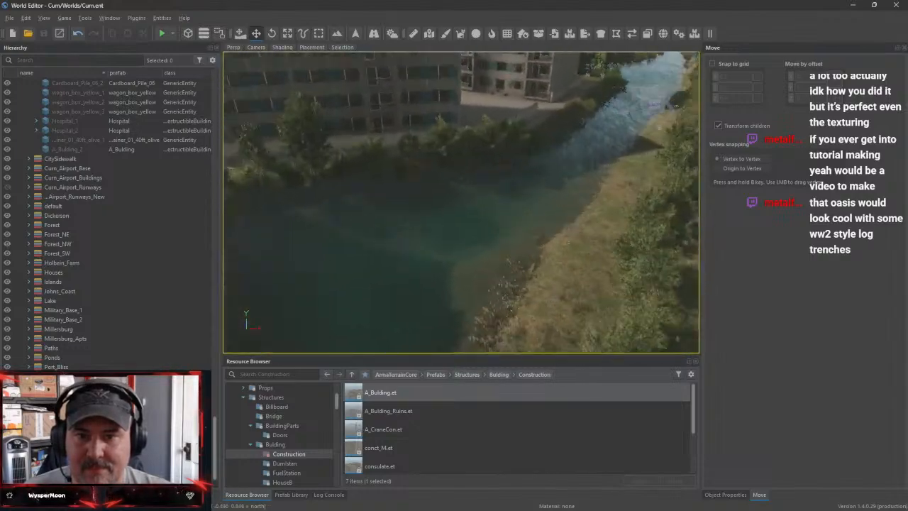
right_drag(461, 202, 426, 284)
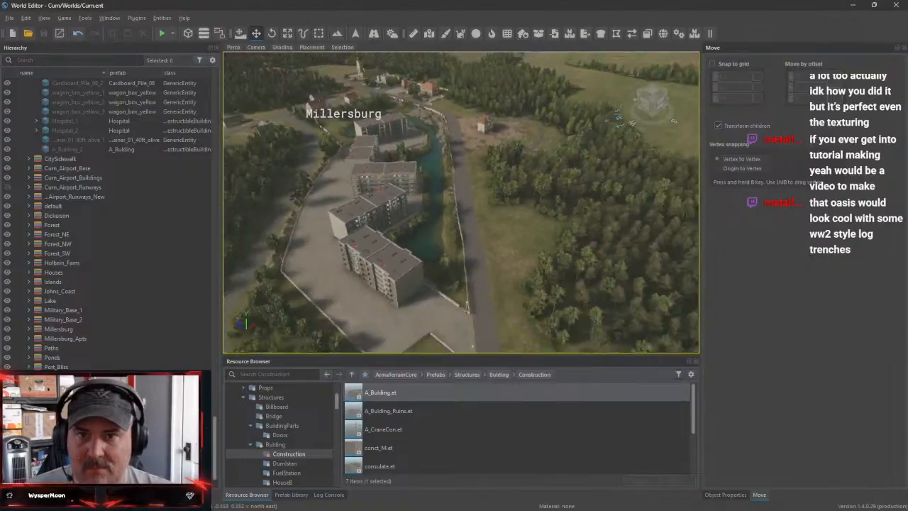
Return to the city and box-select the construction props and fence around the unfinished building
right_drag(461, 202, 305, 194)
right_drag(461, 202, 396, 263)
right_drag(360, 202, 360, 244)
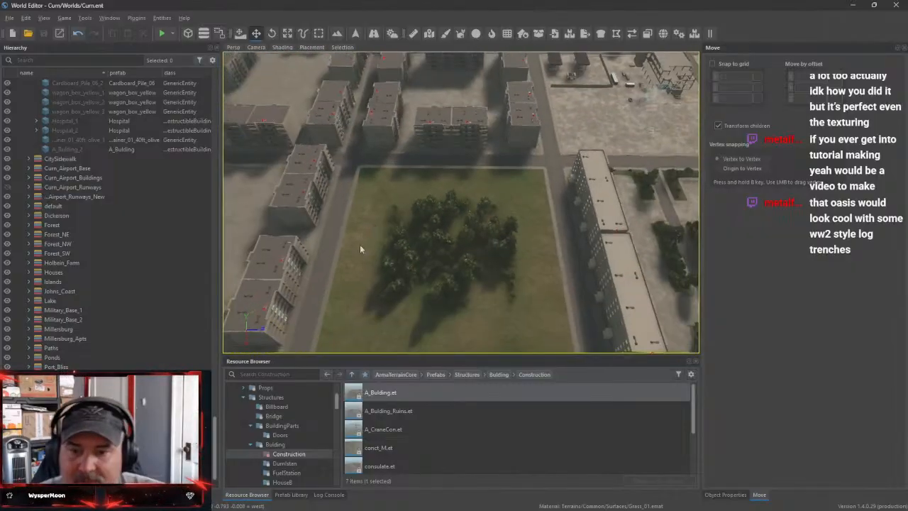
right_drag(487, 303, 549, 260)
right_drag(461, 203, 497, 297)
key(s)
key(s)
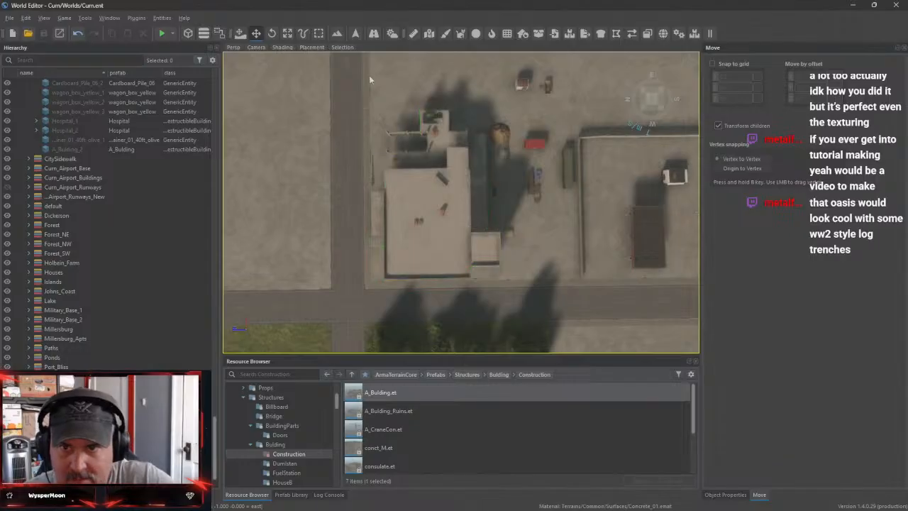
drag(360, 72, 578, 293)
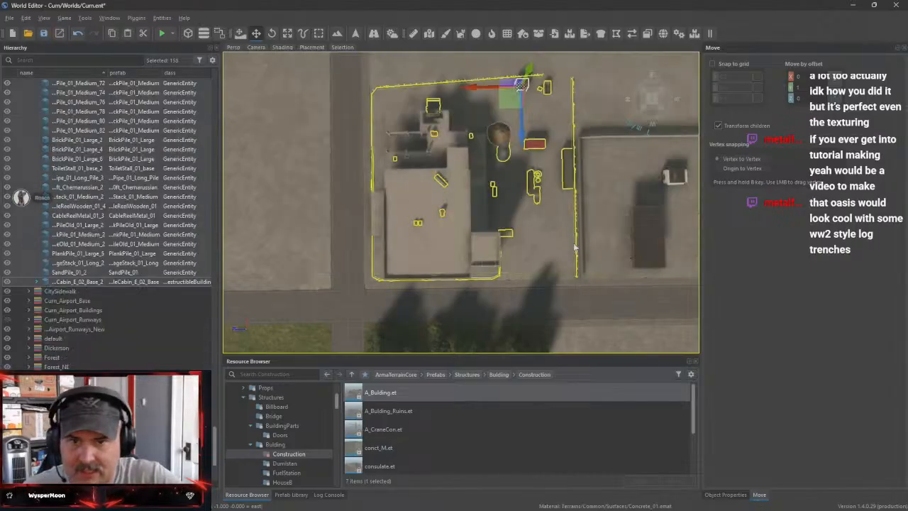
right_drag(578, 293, 549, 237)
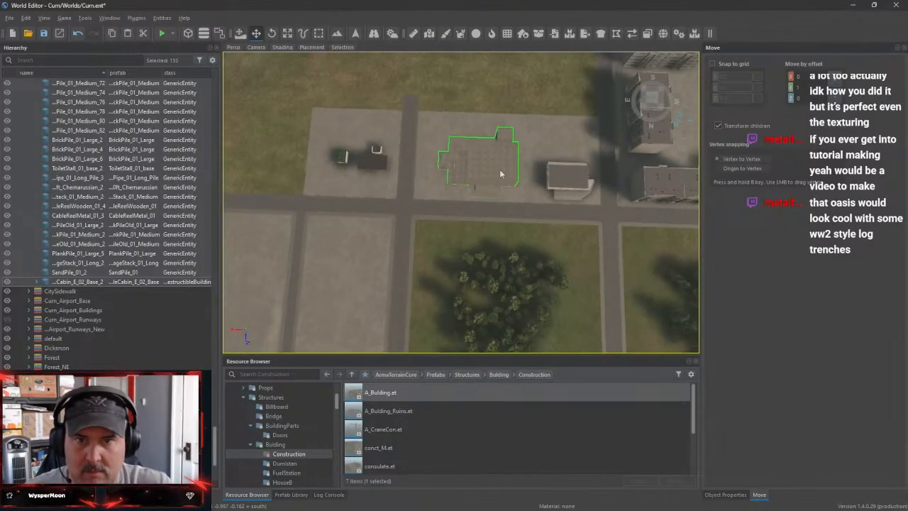
Delete the building and the duplicated construction props and fence from the concrete lot beside the small flat-roofed building
click(500, 170)
key(Delete)
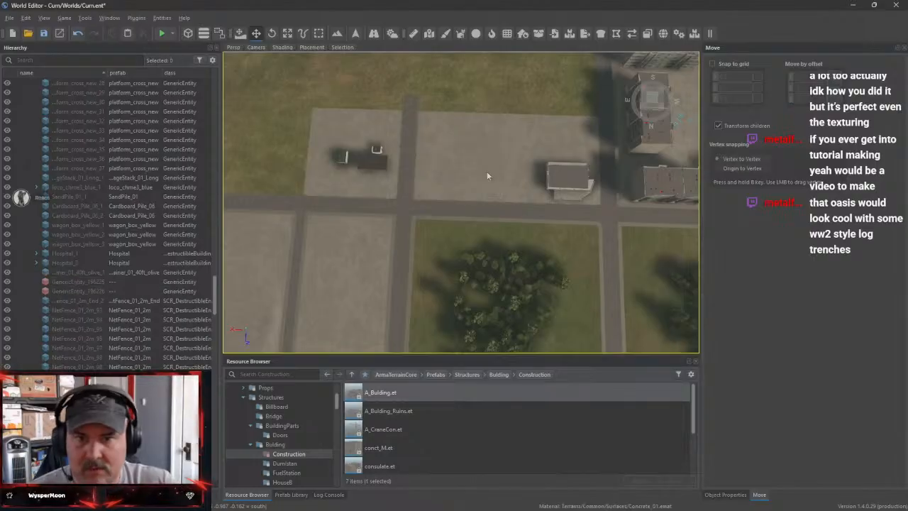
key(ctrl+z)
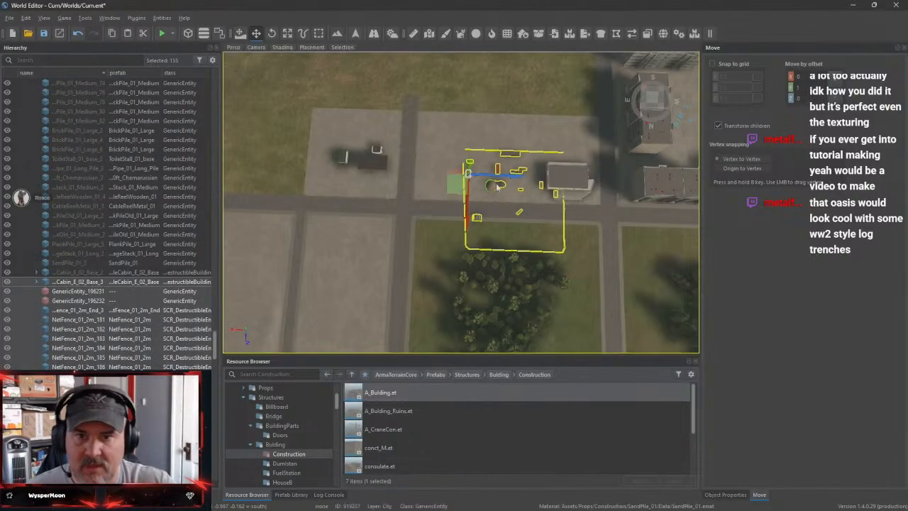
right_drag(529, 241, 433, 153)
right_drag(272, 285, 272, 285)
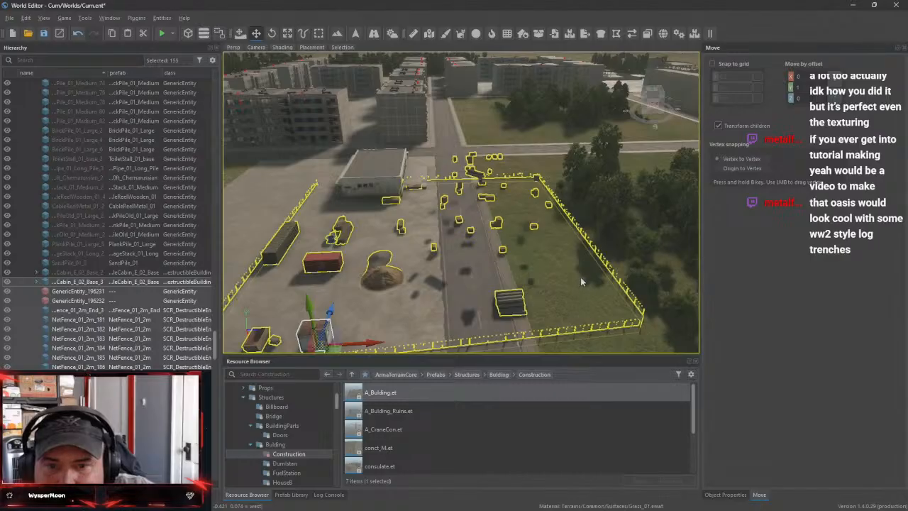
mouse_move(560, 291)
right_down()
mouse_move(566, 301)
mouse_move(561, 291)
right_up()
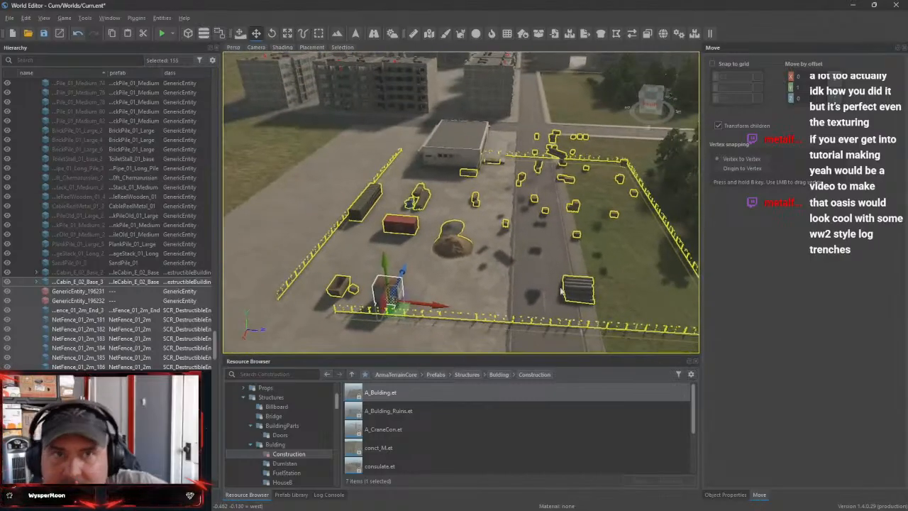
key(Delete)
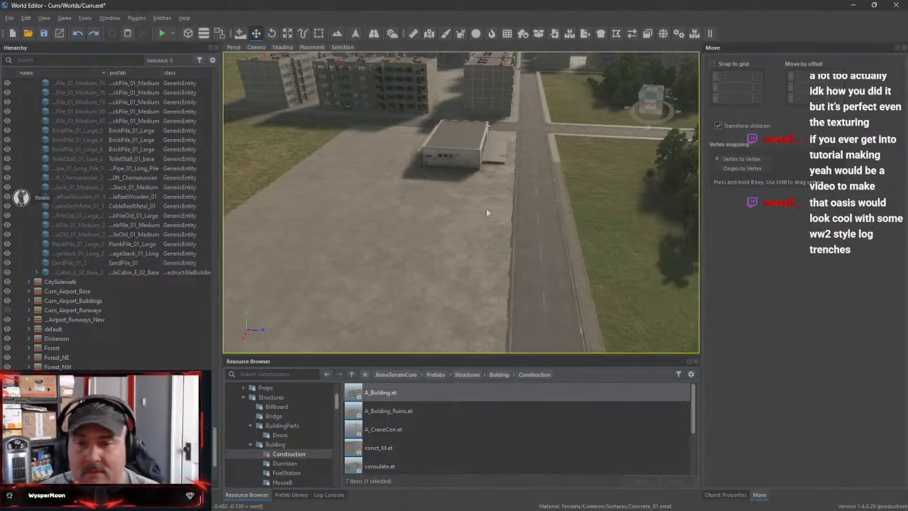
Preview the conct_M building prefab in Enfusion Workbench from above and from the side, and return to the World Editor
key(w)
right_drag(485, 212, 521, 272)
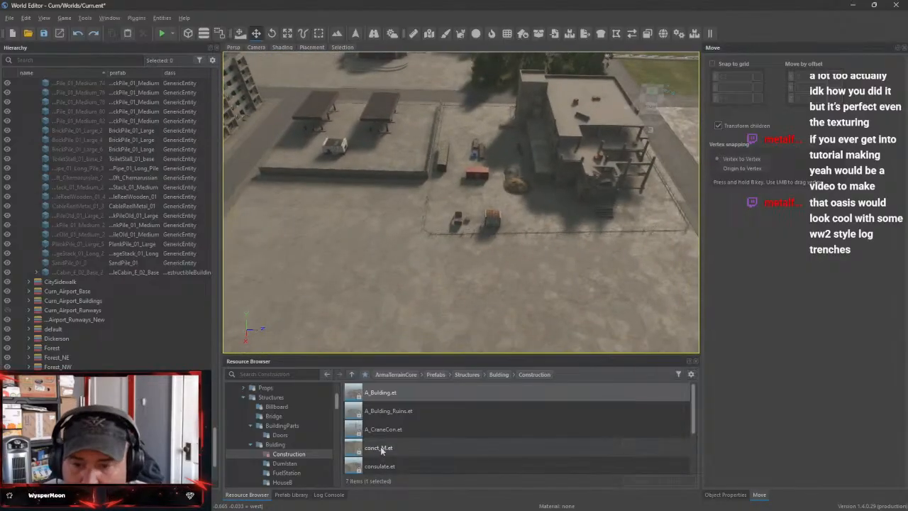
double_click(379, 447)
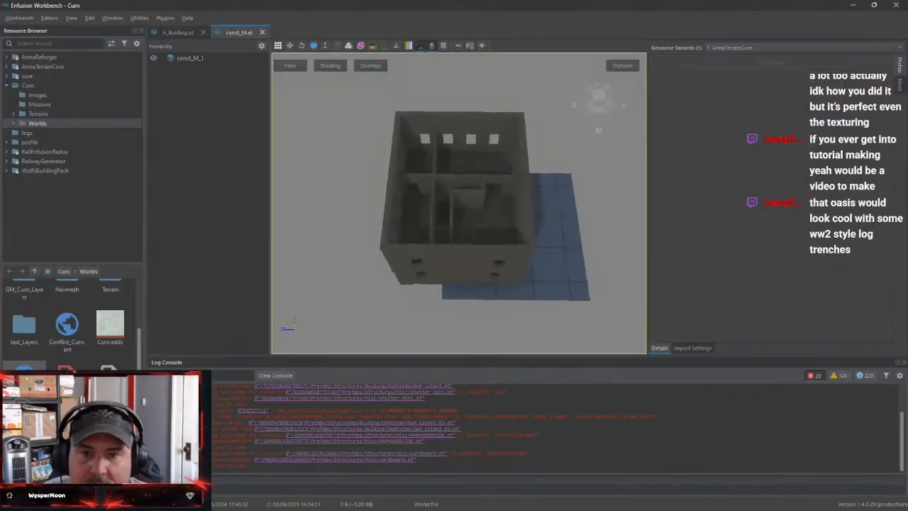
right_drag(546, 230, 487, 173)
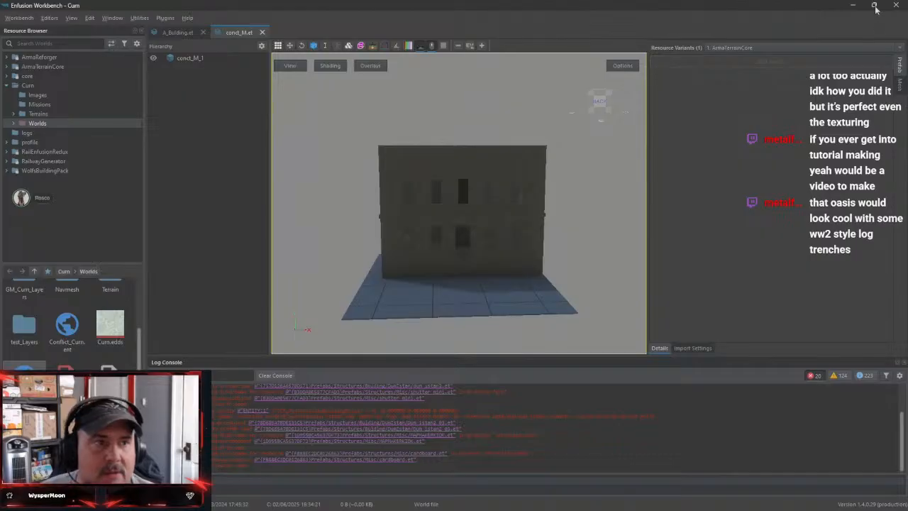
click(853, 5)
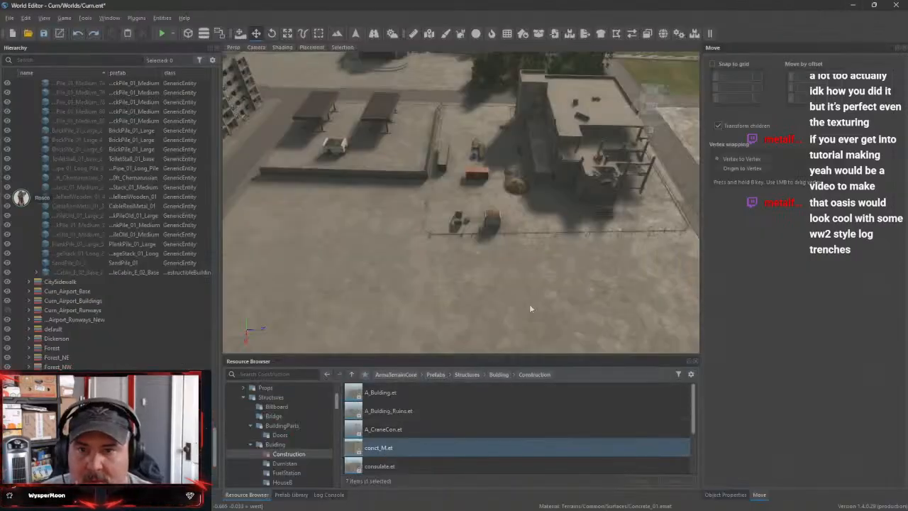
Place the conct_M construction building on the empty concrete lot beside the small flat-roofed building
key(w)
right_drag(531, 308, 391, 295)
key(s)
key(d)
key(s)
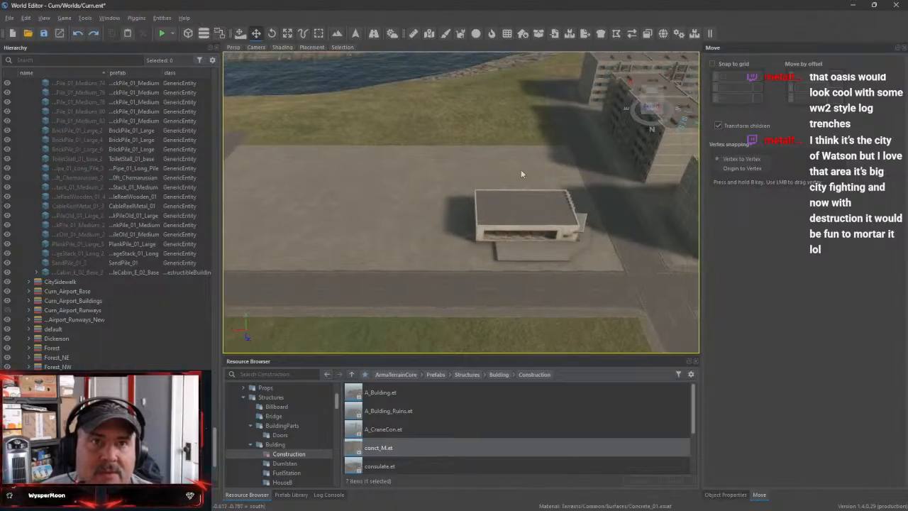
right_drag(585, 254, 551, 313)
drag(360, 451, 383, 188)
right_drag(484, 245, 319, 234)
Deselect the placed building and survey the coastal fields, tree belts and forest on the way toward Dickerson
scroll(460, 202, down, 10)
key(w)
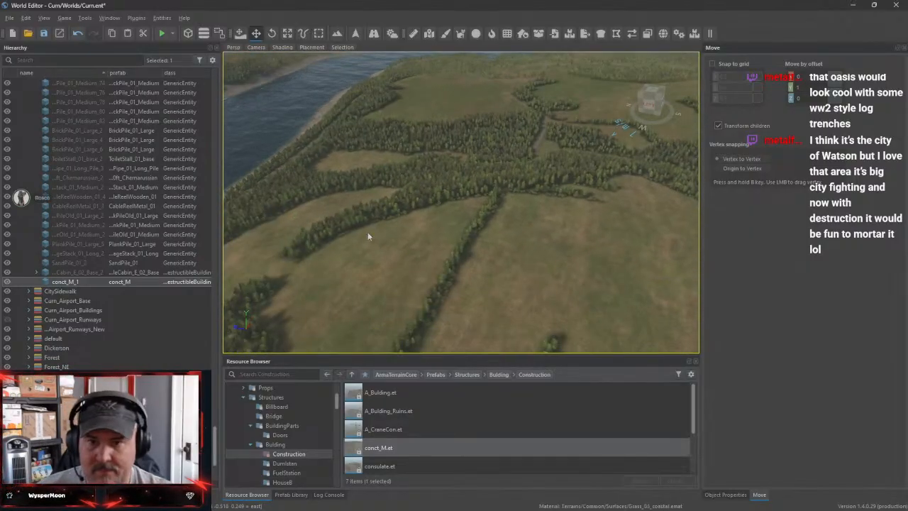
right_drag(409, 234, 384, 267)
key(w)
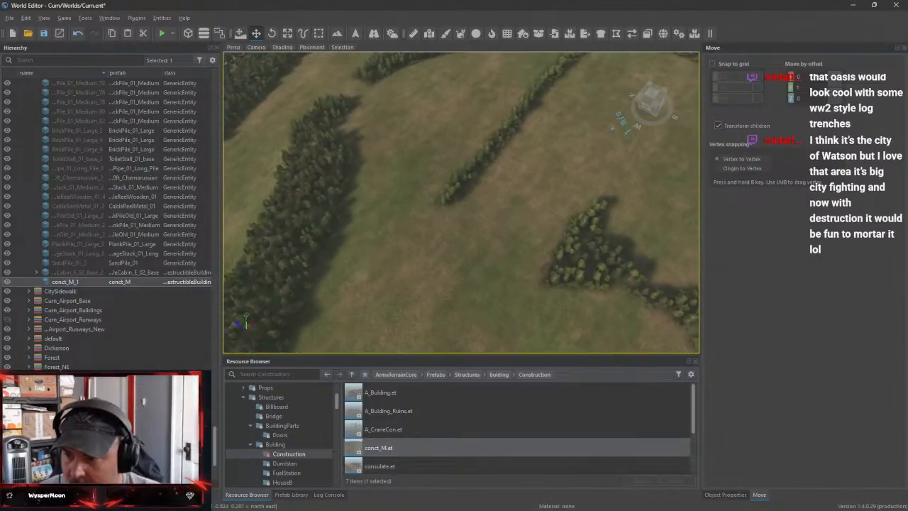
scroll(106, 212, down, 5)
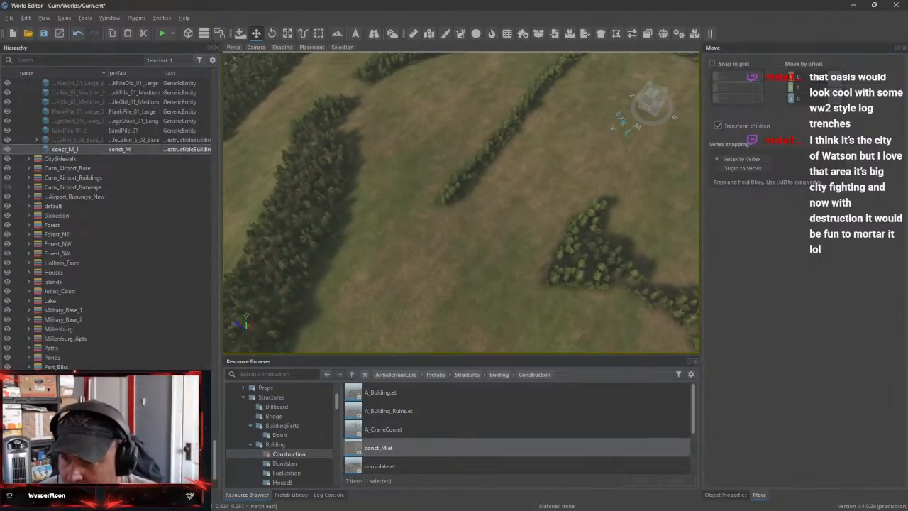
key(Escape)
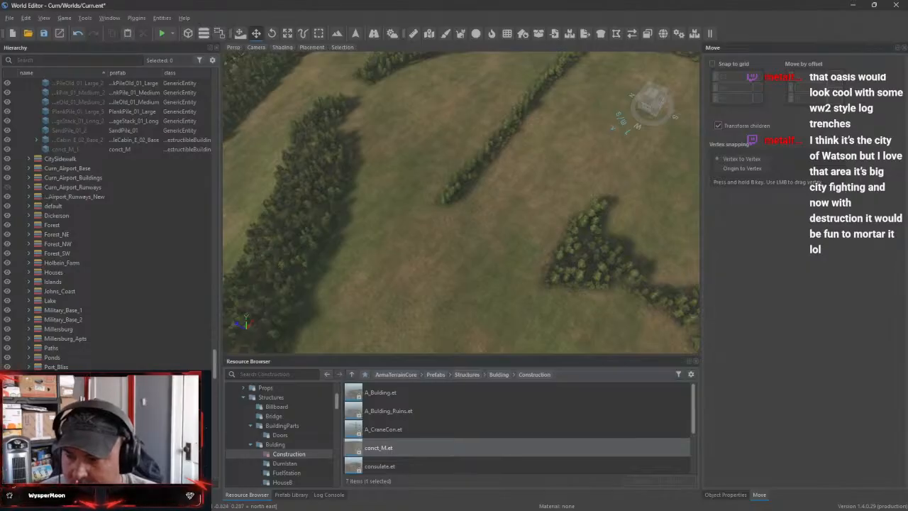
key(w)
right_drag(461, 202, 517, 217)
key(s)
key(w)
key(s)
key(w)
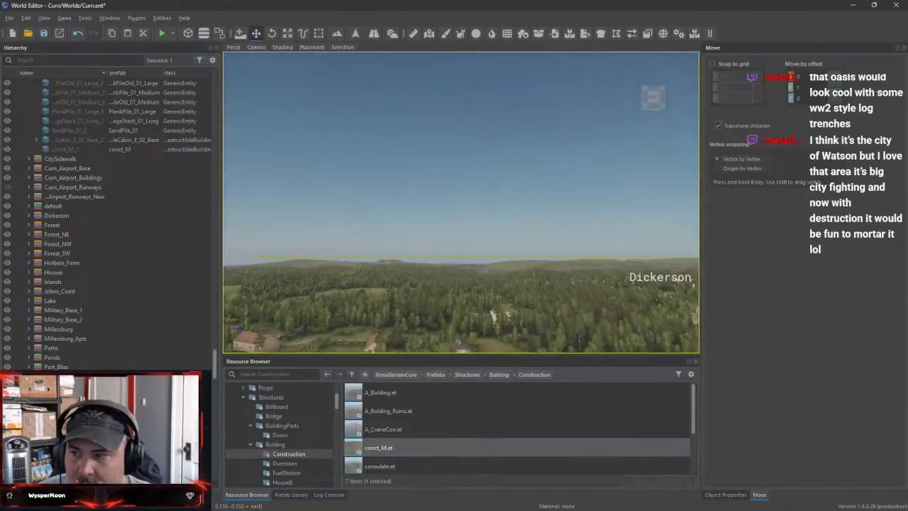
Examine Watson Park's houses, roads and wooded plots from above and near ground level
right_drag(461, 202, 464, 283)
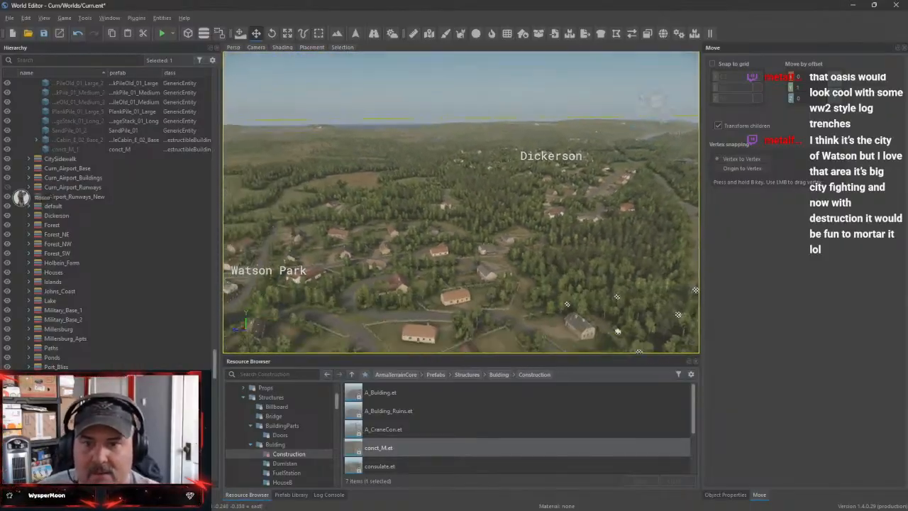
right_drag(461, 202, 567, 284)
right_drag(461, 202, 532, 206)
key(w)
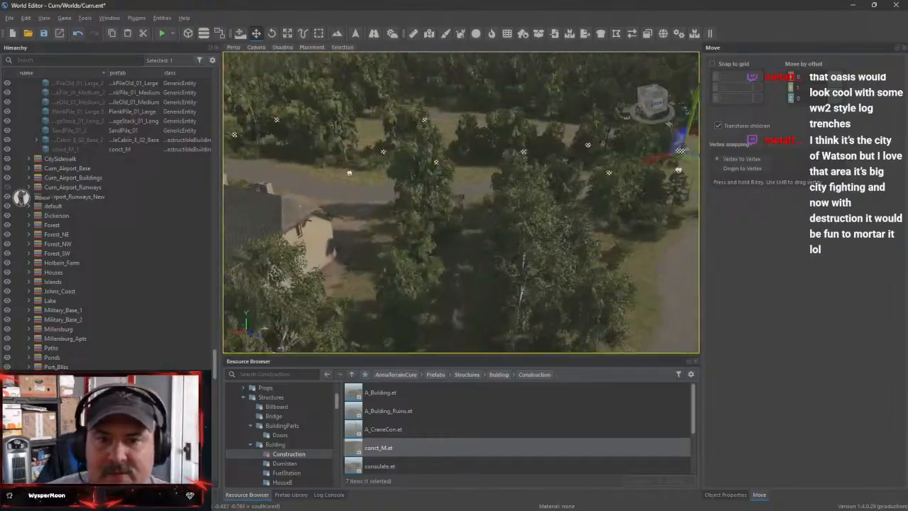
key(w)
right_drag(461, 202, 439, 138)
right_drag(613, 246, 744, 241)
key(s)
right_drag(461, 202, 460, 160)
key(w)
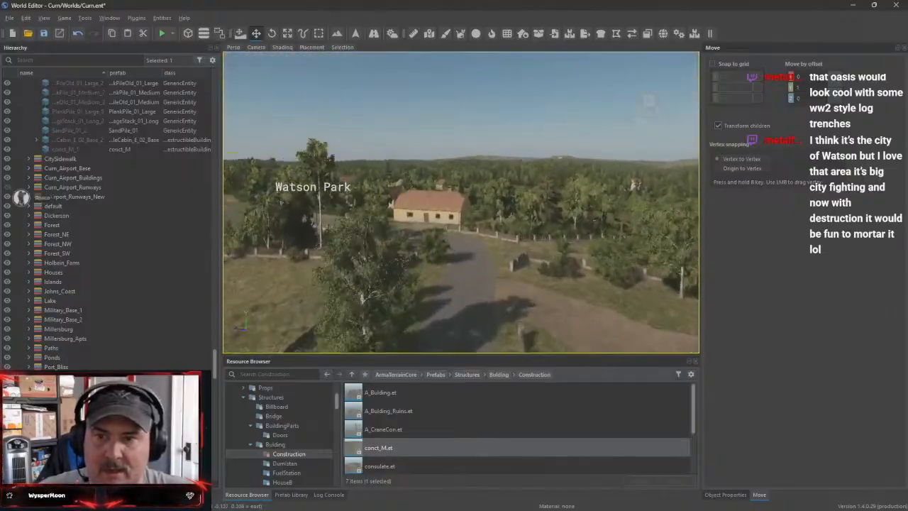
right_drag(461, 202, 319, 171)
right_drag(461, 202, 639, 188)
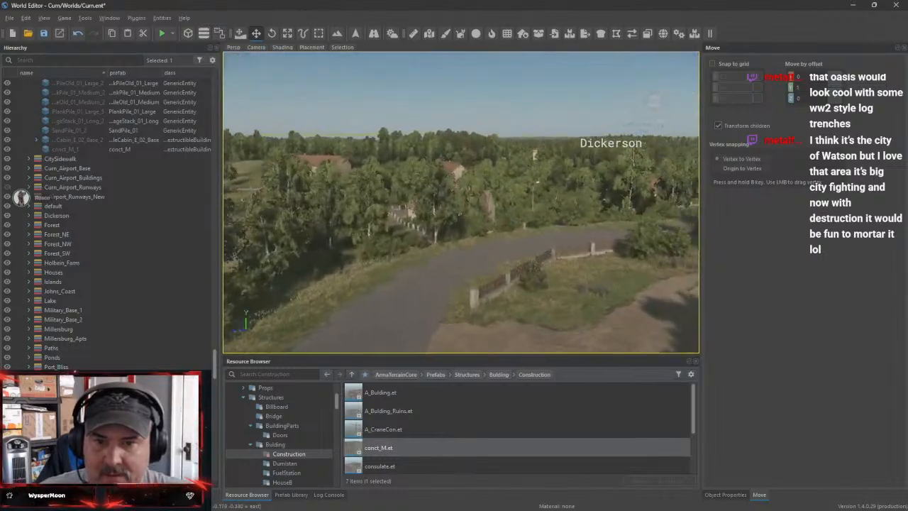
Inspect Watson Park's fenced gardens, the courtyard farmhouse and the stone house at the end of its dirt driveway
right_drag(461, 202, 532, 188)
key(w)
right_drag(461, 202, 277, 221)
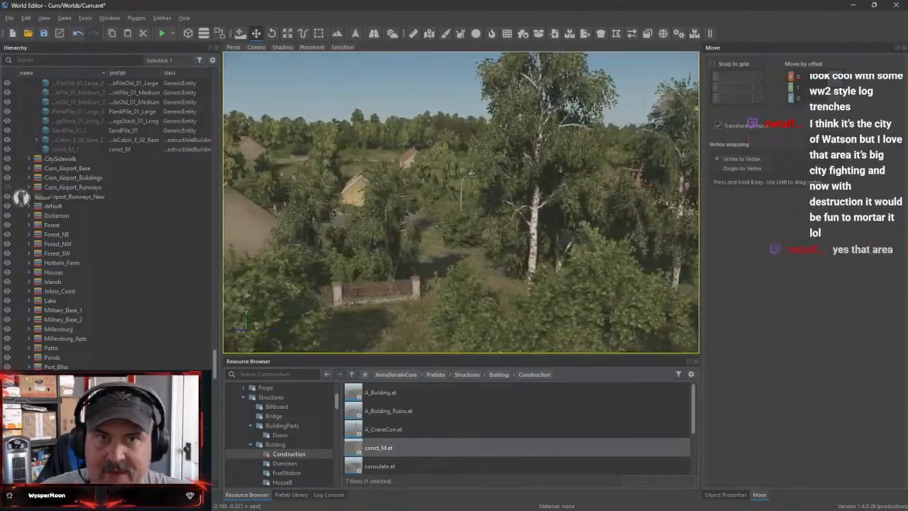
key(a)
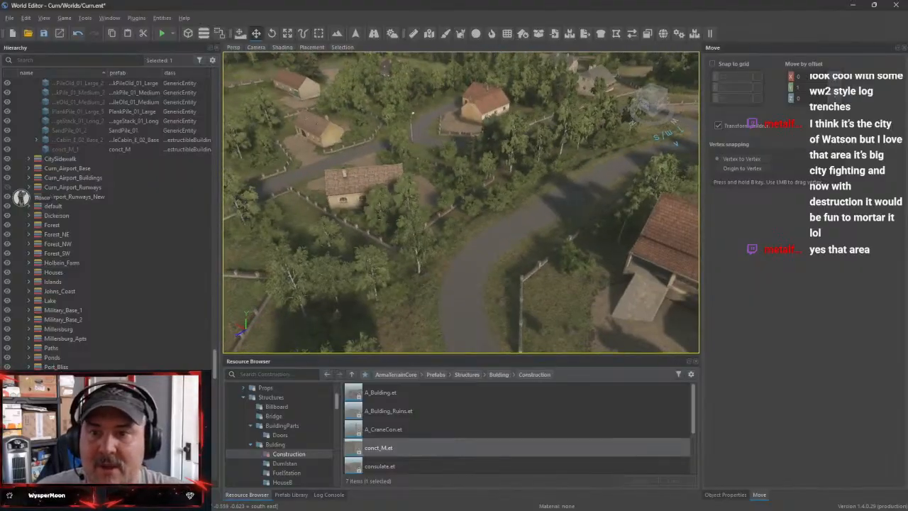
right_drag(461, 202, 472, 146)
key(w)
key(w)
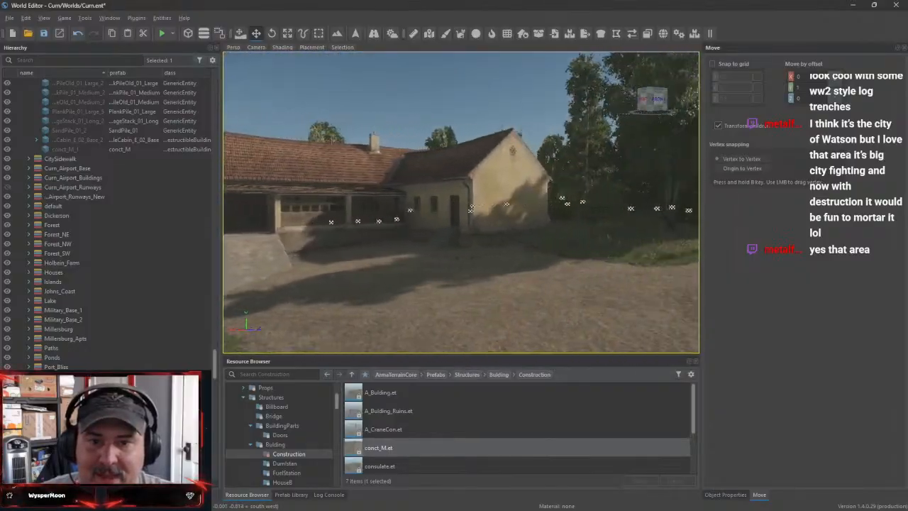
right_drag(461, 203, 539, 206)
right_drag(461, 202, 404, 273)
key(w)
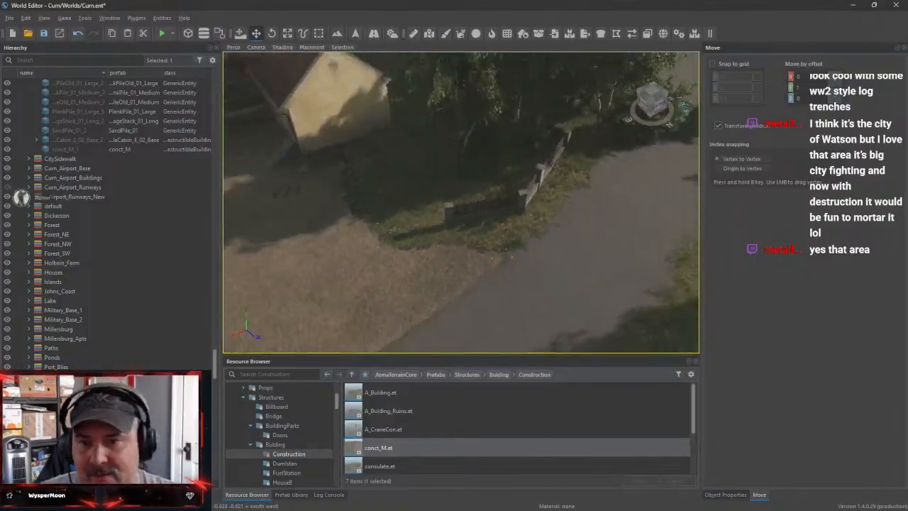
key(w)
right_drag(461, 202, 398, 170)
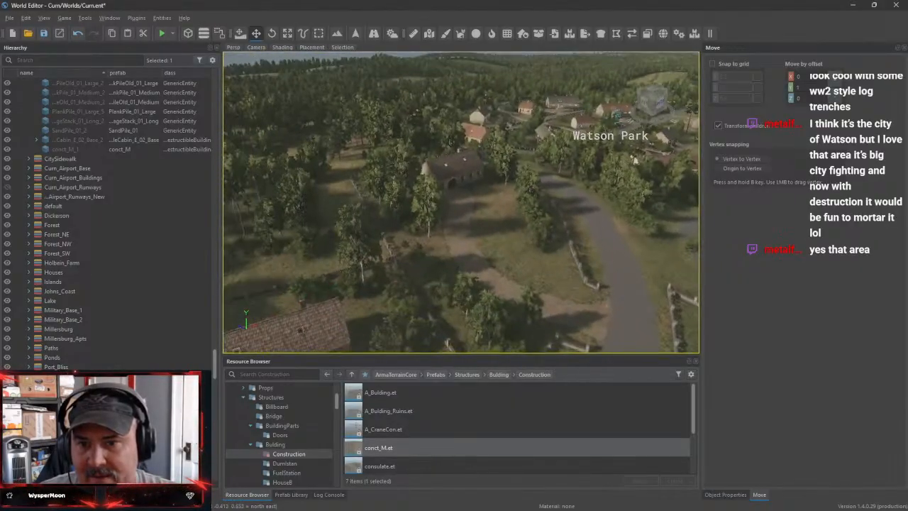
right_drag(460, 202, 404, 273)
key(w)
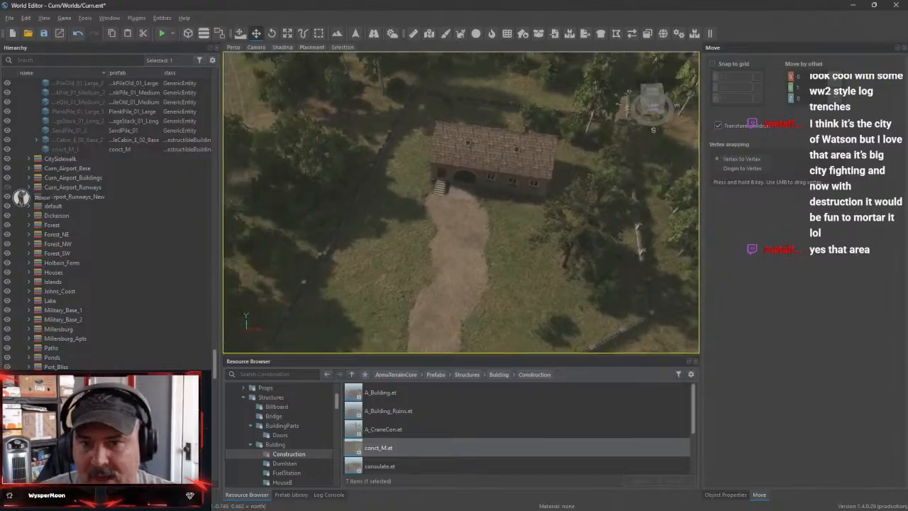
right_drag(425, 227, 678, 226)
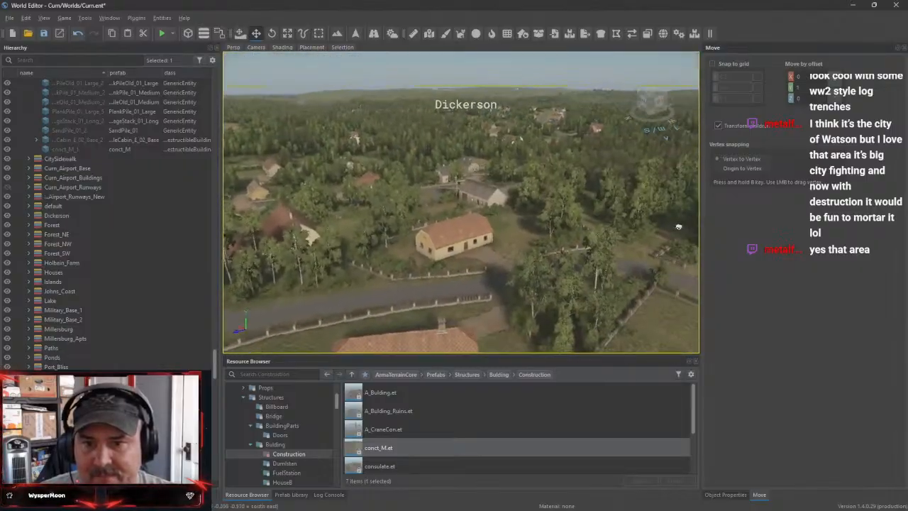
Survey the forested settlements and the main road from Dickerson to St Clair Circle
right_drag(461, 202, 553, 237)
key(w)
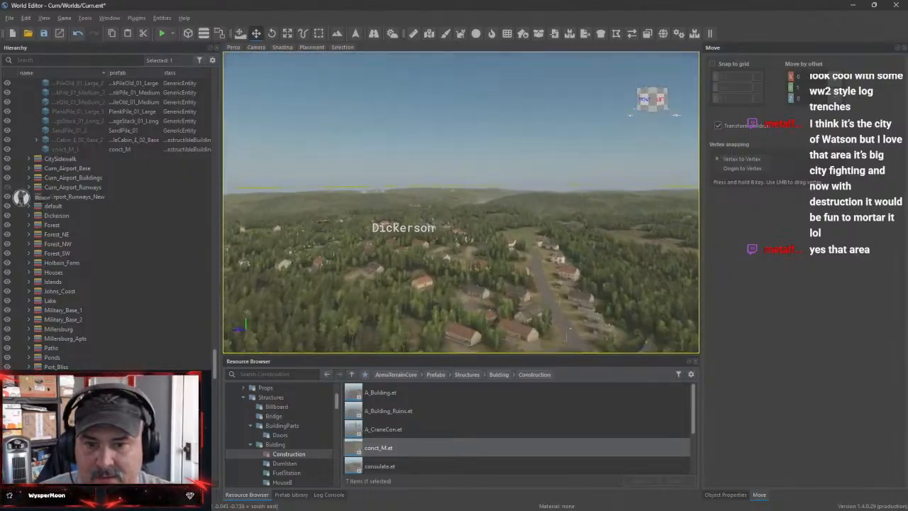
key(w)
right_drag(461, 202, 525, 145)
key(s)
right_drag(461, 202, 472, 135)
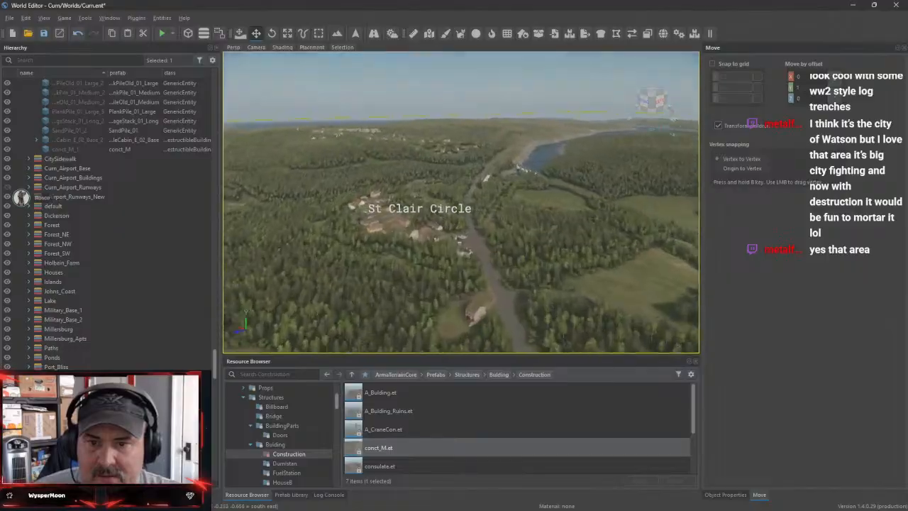
Examine St Clair Circle's houses at street level and the surrounding river, roads and fields from above
key(w)
right_drag(461, 202, 404, 244)
key(w)
right_drag(461, 202, 500, 166)
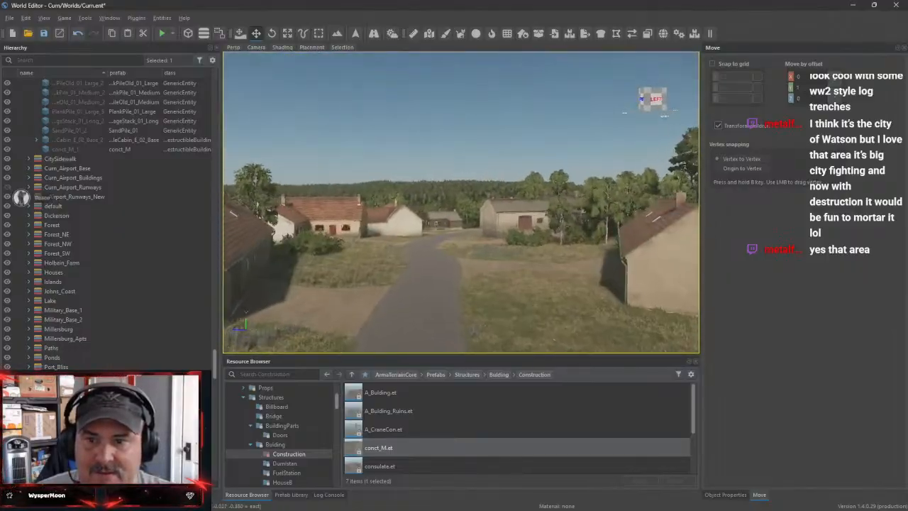
key(w)
right_drag(461, 202, 340, 291)
key(w)
key(s)
right_drag(461, 202, 443, 135)
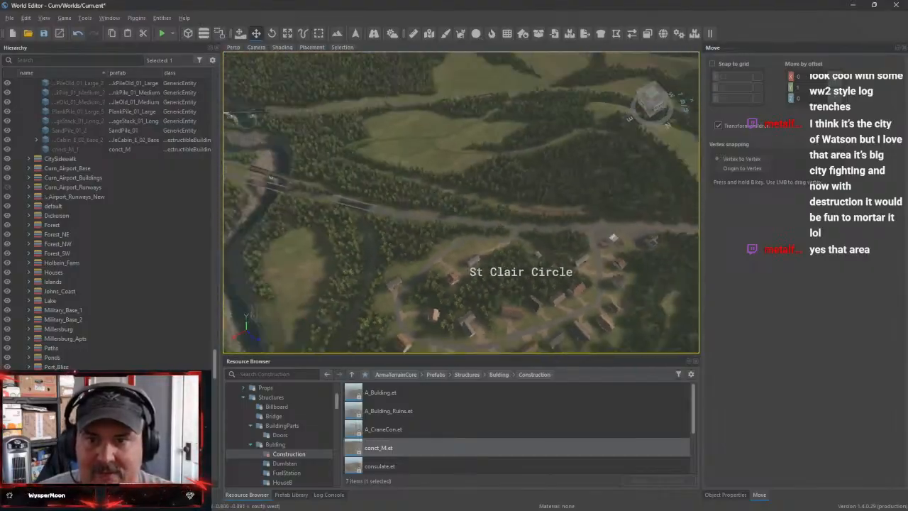
key(w)
right_drag(461, 202, 510, 134)
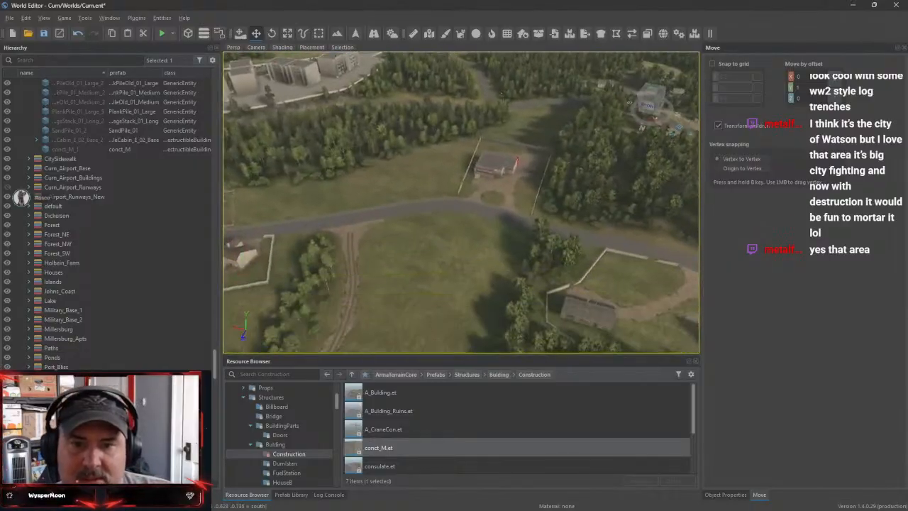
Open terrain surface painting at the stone farmhouse's dirt driveway near Johns Coast
key(w)
right_drag(461, 202, 499, 223)
key(w)
key(w)
key(s)
key(s)
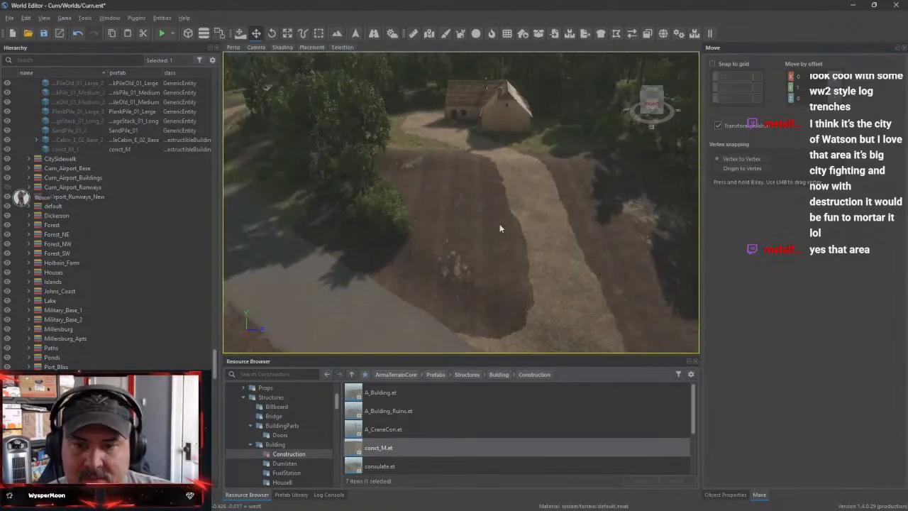
click(355, 34)
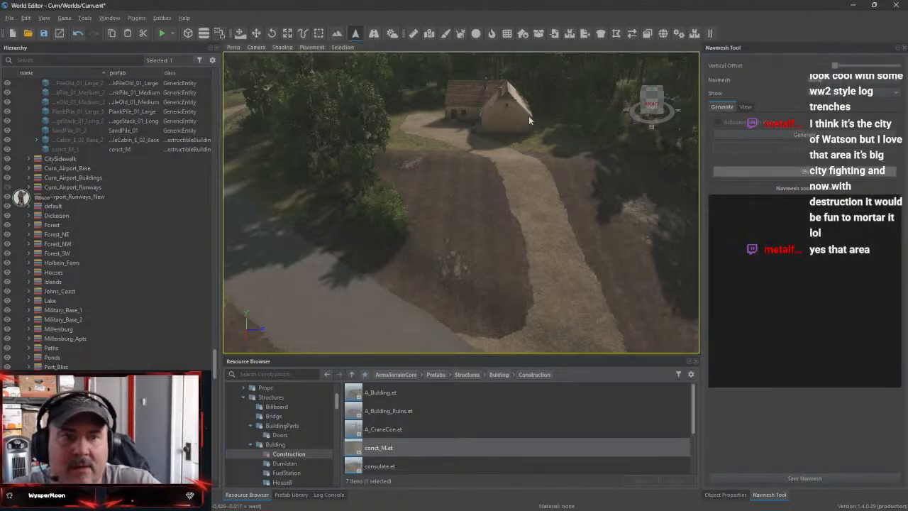
click(337, 34)
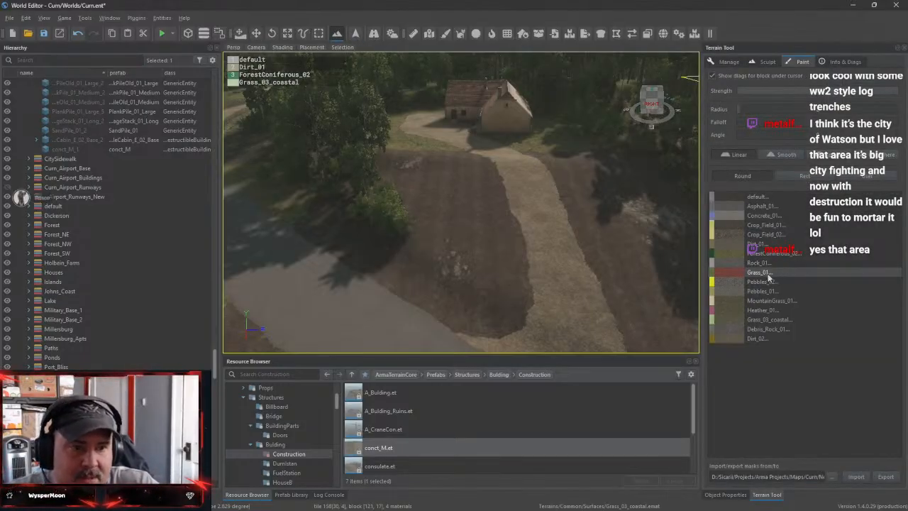
Paint Grass_01 and ForestConiferous_02 over the bare plot between the farmhouse driveway and the road
mouse_move(476, 283)
mouse_down()
mouse_move(480, 258)
mouse_move(514, 276)
mouse_up()
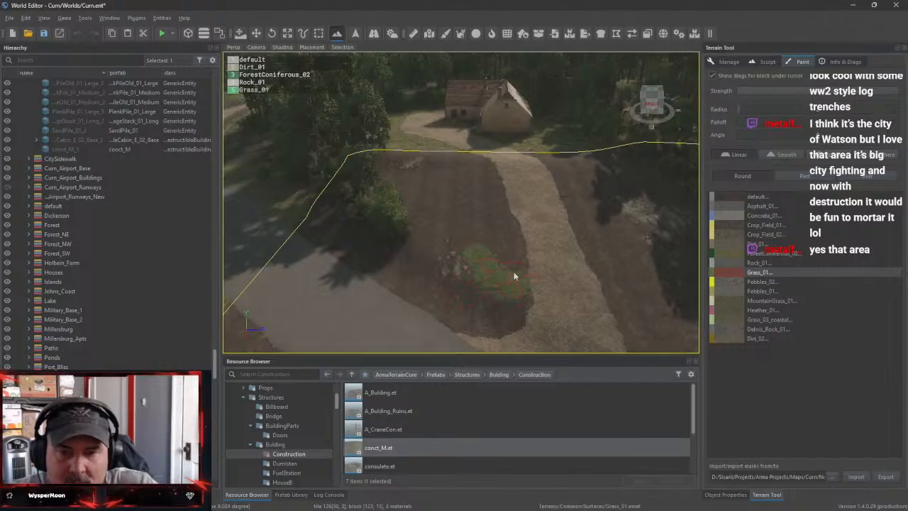
mouse_move(516, 234)
mouse_down()
mouse_move(495, 193)
mouse_move(440, 154)
mouse_up()
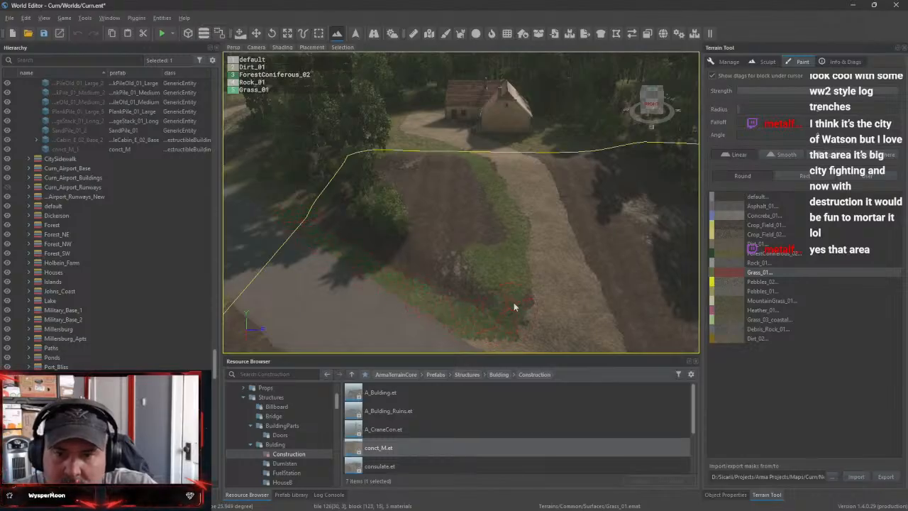
mouse_move(470, 271)
mouse_down()
mouse_move(435, 255)
mouse_move(466, 164)
mouse_move(410, 160)
mouse_up()
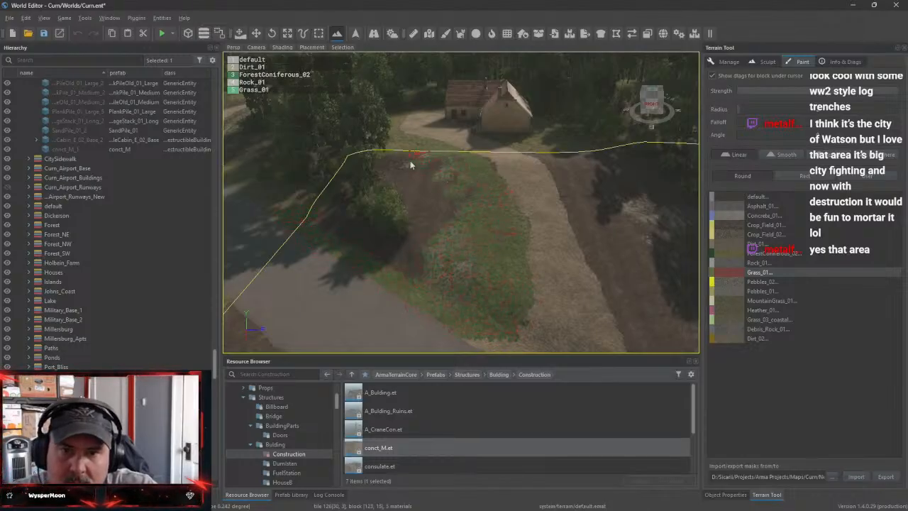
click(780, 253)
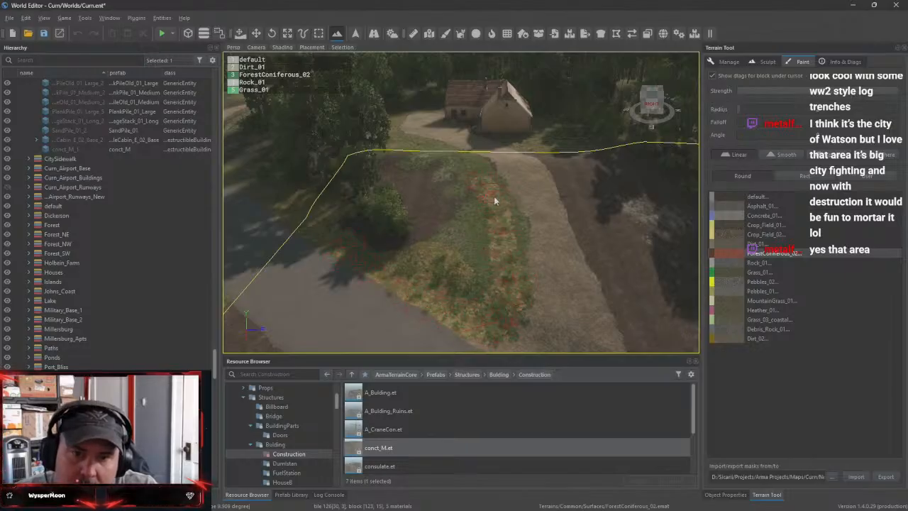
drag(495, 201, 522, 284)
drag(483, 166, 418, 155)
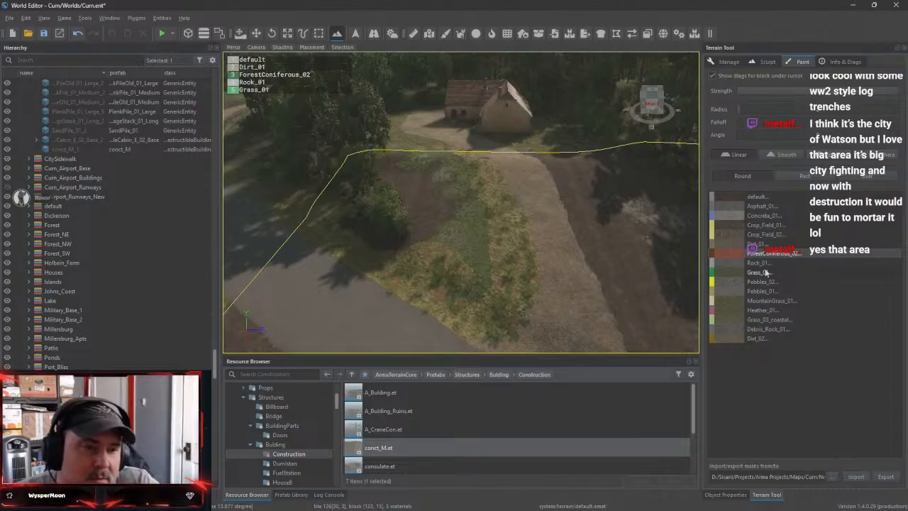
Try to paint Grass_03_coastal over the plot beside the driveway and check the terrain block from above
click(768, 320)
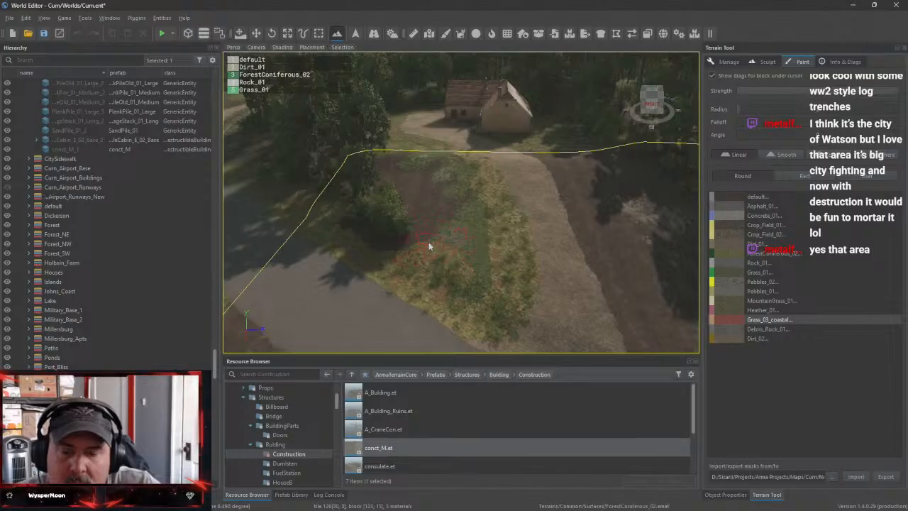
mouse_move(428, 246)
mouse_down()
mouse_move(340, 216)
mouse_move(315, 221)
mouse_up()
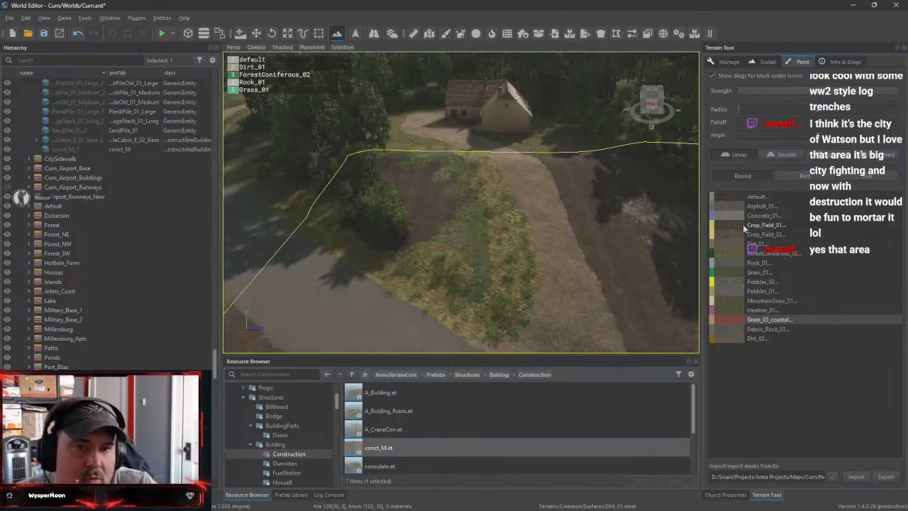
scroll(474, 261, down, 5)
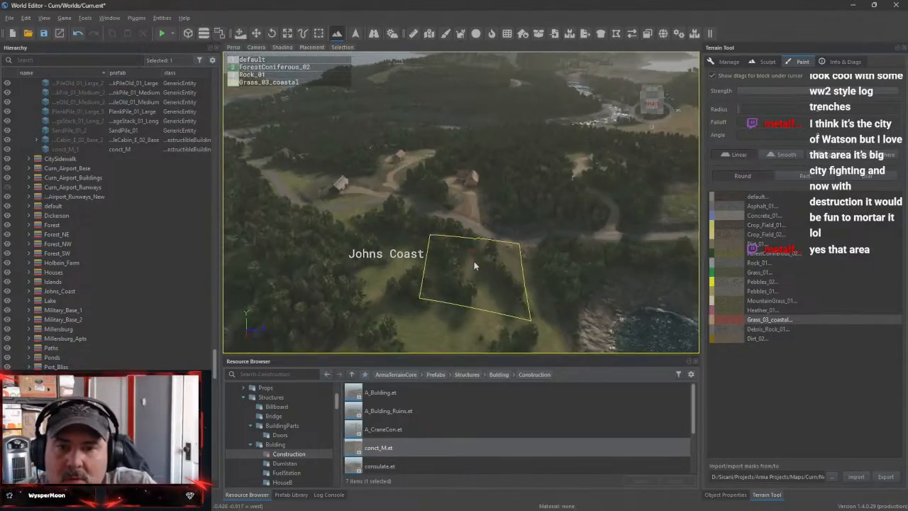
scroll(474, 261, up, 3)
scroll(474, 261, up, 2)
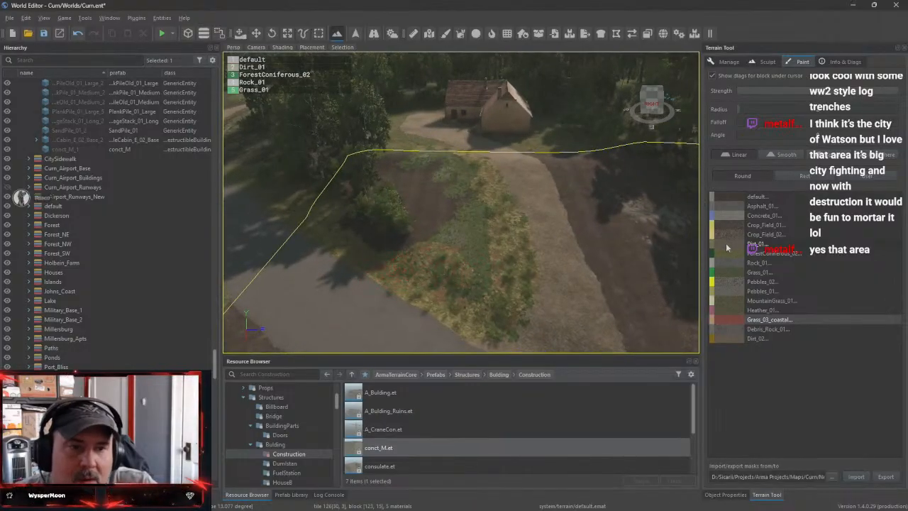
Paint the default surface over all the grass and forest patches on the plot beside the driveway
click(757, 197)
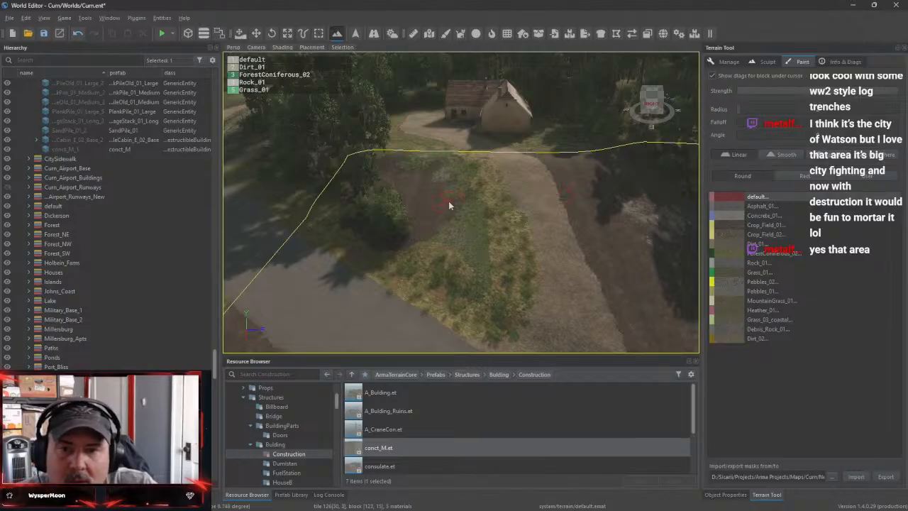
mouse_move(448, 204)
mouse_down()
mouse_move(449, 278)
mouse_move(468, 223)
mouse_move(498, 245)
mouse_move(509, 309)
mouse_move(462, 334)
mouse_up()
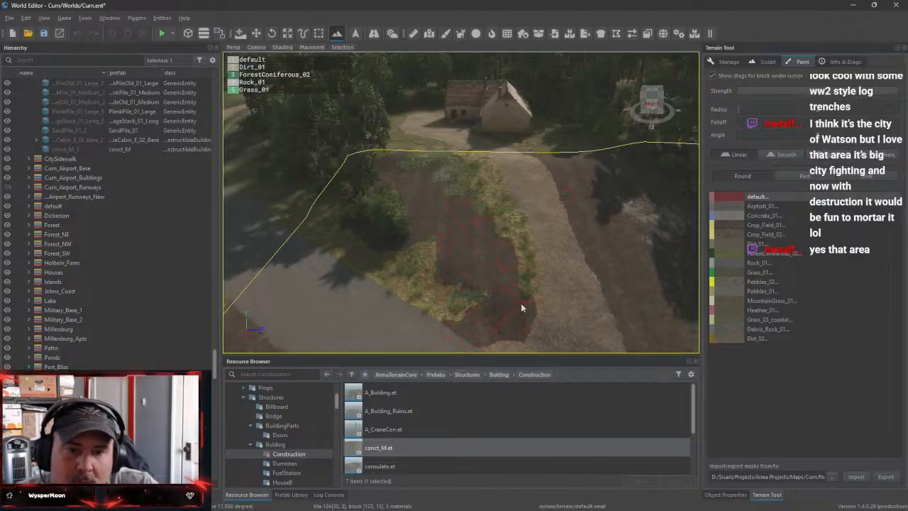
mouse_move(520, 303)
mouse_down()
mouse_move(521, 227)
mouse_move(478, 163)
mouse_move(432, 155)
mouse_up()
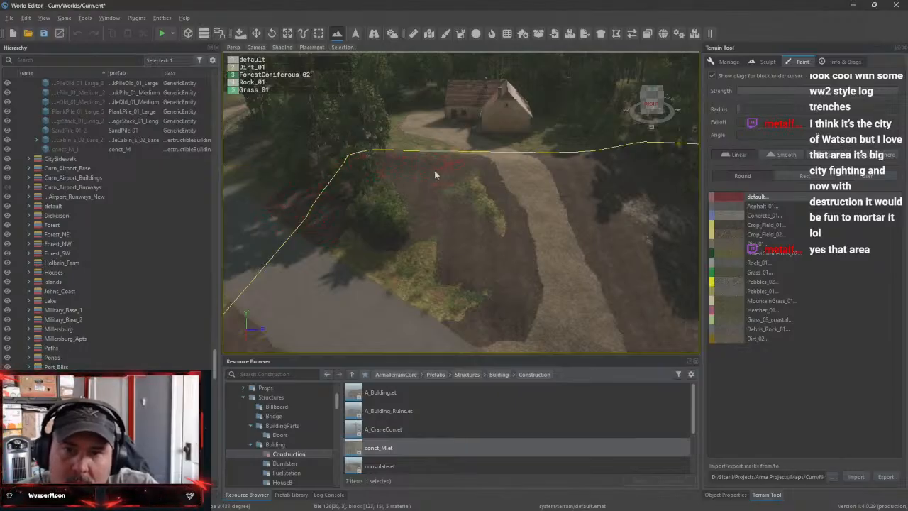
mouse_move(446, 190)
mouse_down()
mouse_move(480, 217)
mouse_move(509, 219)
mouse_move(475, 275)
mouse_move(434, 306)
mouse_move(421, 306)
mouse_move(413, 256)
mouse_move(386, 222)
mouse_up()
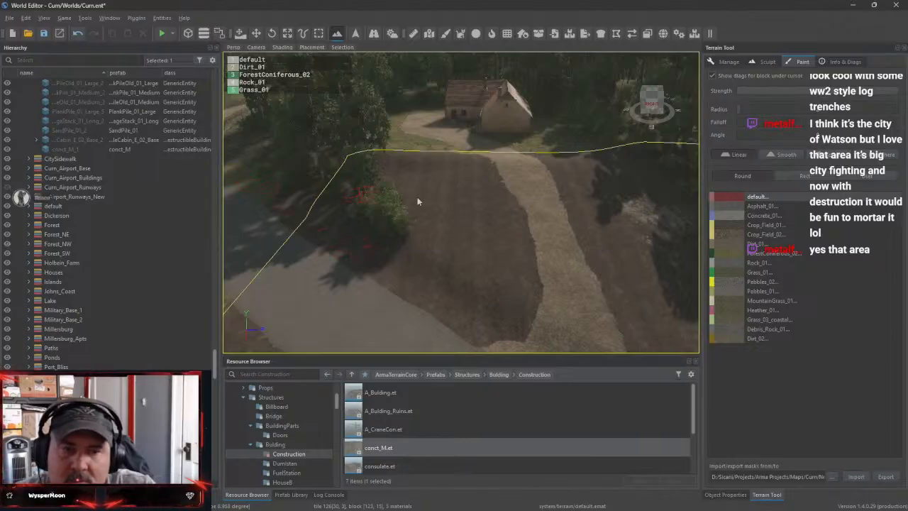
Paint Grass_03_coastal on both sides of the driveway and on the lawn beside the farmhouse
click(768, 321)
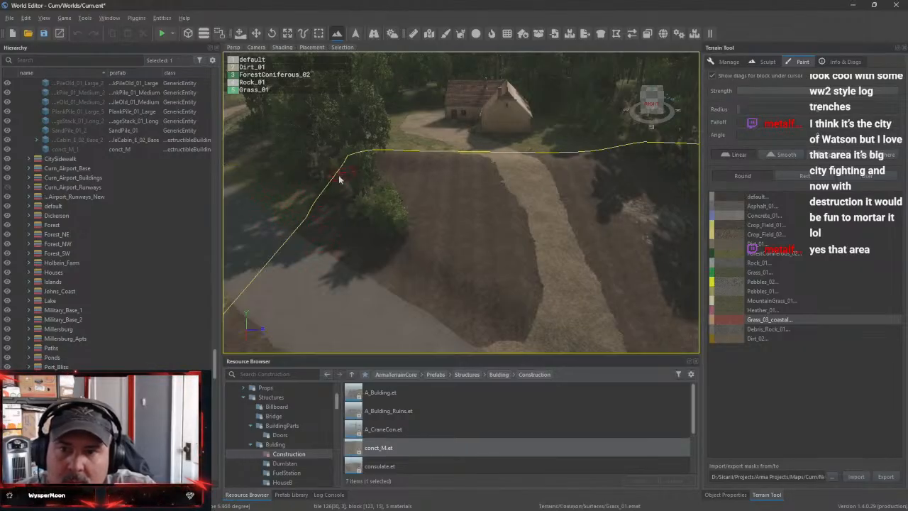
click(633, 254)
mouse_move(655, 241)
right_down()
mouse_move(691, 222)
mouse_move(654, 260)
mouse_move(661, 234)
mouse_move(642, 177)
mouse_move(656, 213)
mouse_move(649, 266)
mouse_move(642, 245)
mouse_move(628, 280)
mouse_move(638, 287)
right_up()
mouse_move(390, 259)
right_down()
mouse_move(411, 245)
mouse_move(414, 255)
mouse_move(391, 258)
right_up()
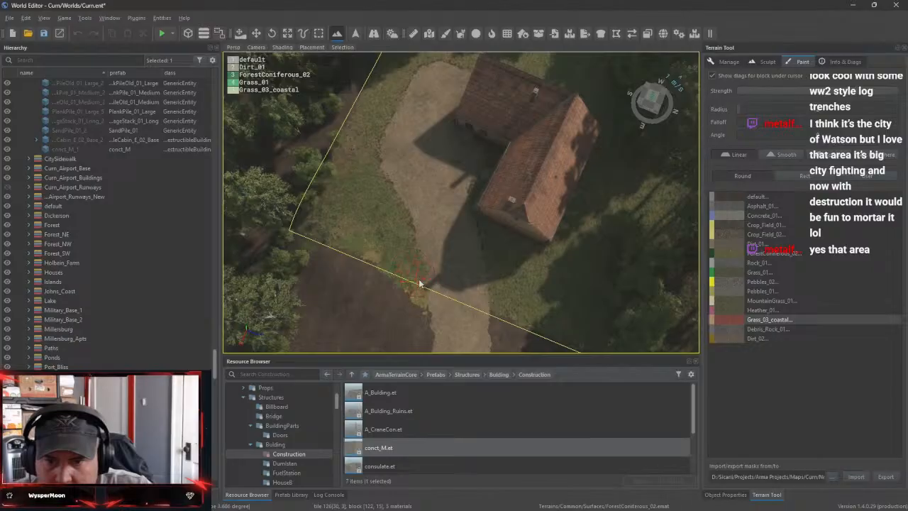
drag(353, 222, 389, 242)
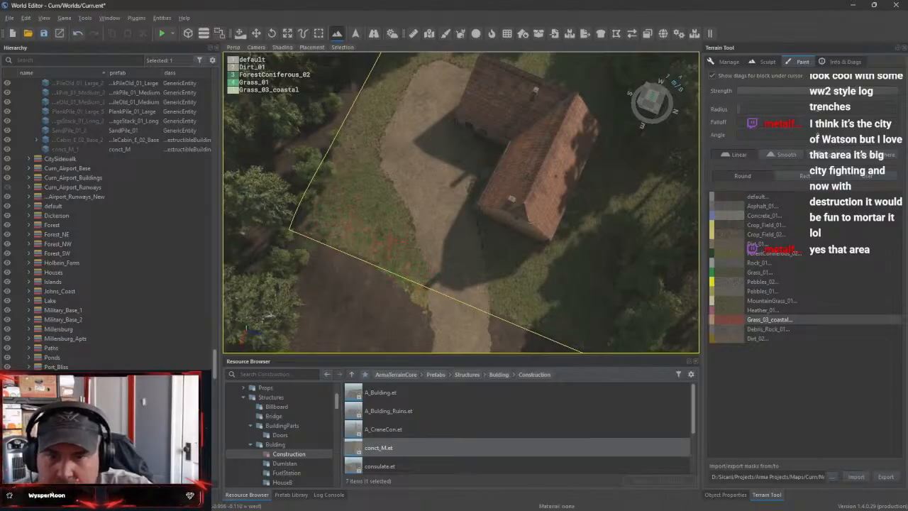
mouse_move(388, 242)
right_down()
mouse_move(397, 238)
mouse_move(368, 240)
right_up()
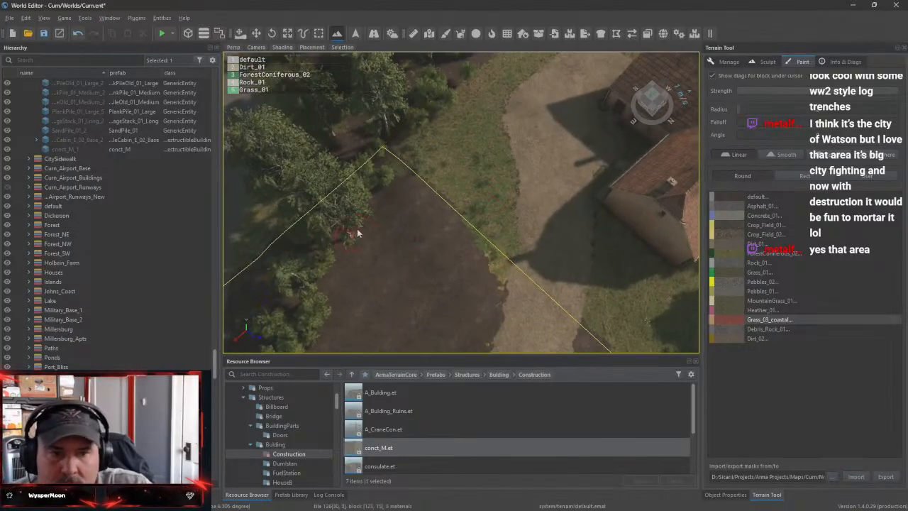
Paint the default surface along the plot's edges beside the farmhouse driveway and the trees
click(761, 198)
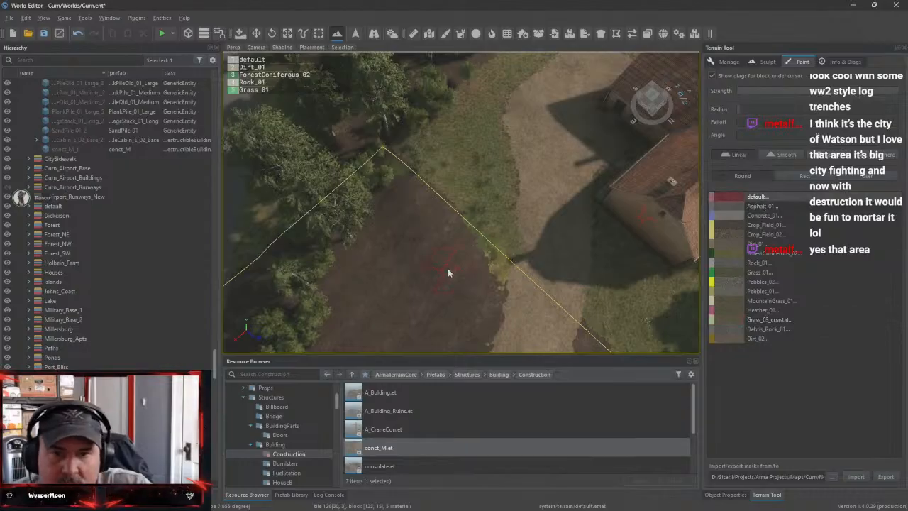
mouse_move(441, 231)
mouse_down()
mouse_move(462, 234)
mouse_move(496, 266)
mouse_up()
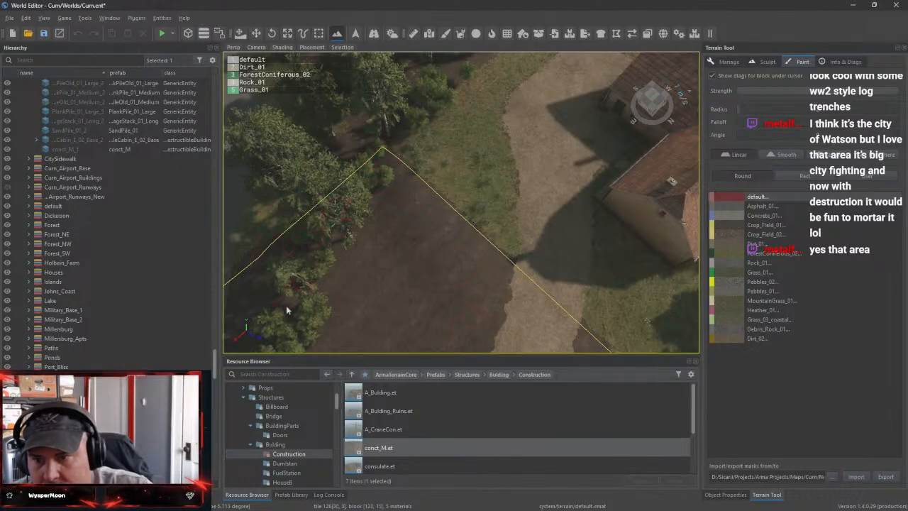
drag(286, 306, 336, 282)
right_drag(336, 281, 553, 281)
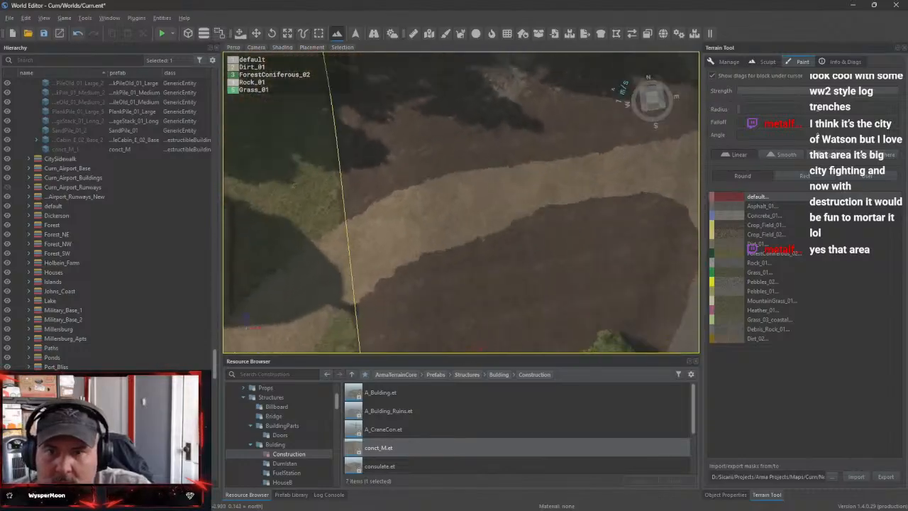
Paint the default surface beneath the trees beside the driveway's road junction and undo the last stroke
right_drag(461, 234, 681, 249)
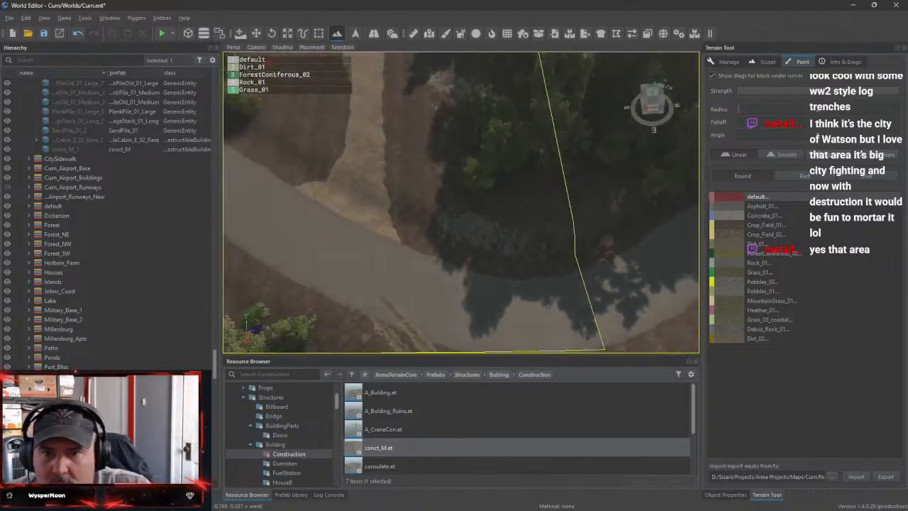
right_drag(496, 277, 525, 260)
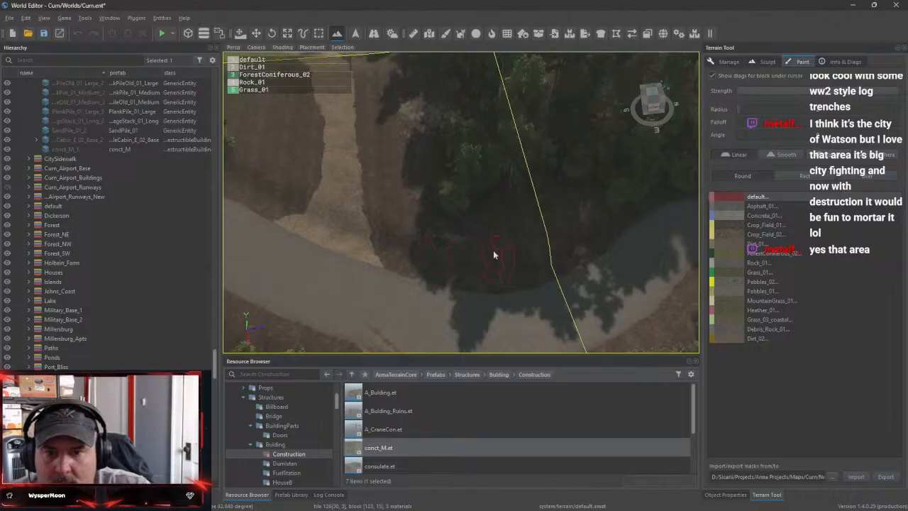
drag(426, 215, 441, 207)
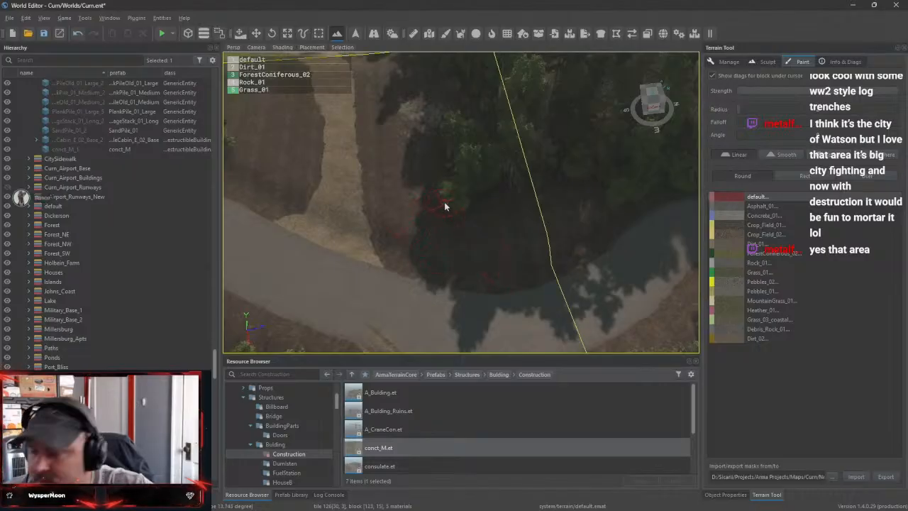
key(ctrl+z)
Enlarge the paint brush and cover the wooded roadside across from the driveway with the default surface
ctrl+scroll(511, 241, up, 3)
mouse_move(513, 244)
right_down()
mouse_move(440, 298)
mouse_move(425, 249)
mouse_move(482, 263)
mouse_move(560, 231)
mouse_move(476, 260)
right_up()
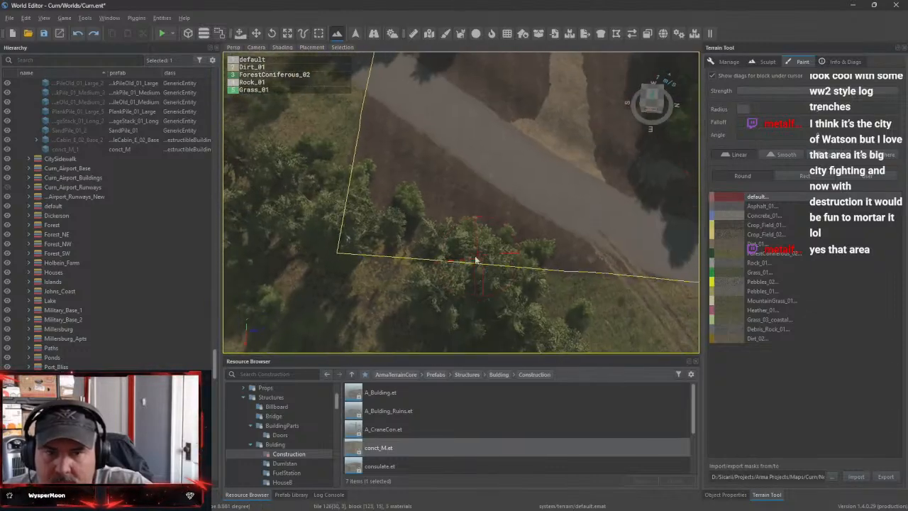
click(424, 227)
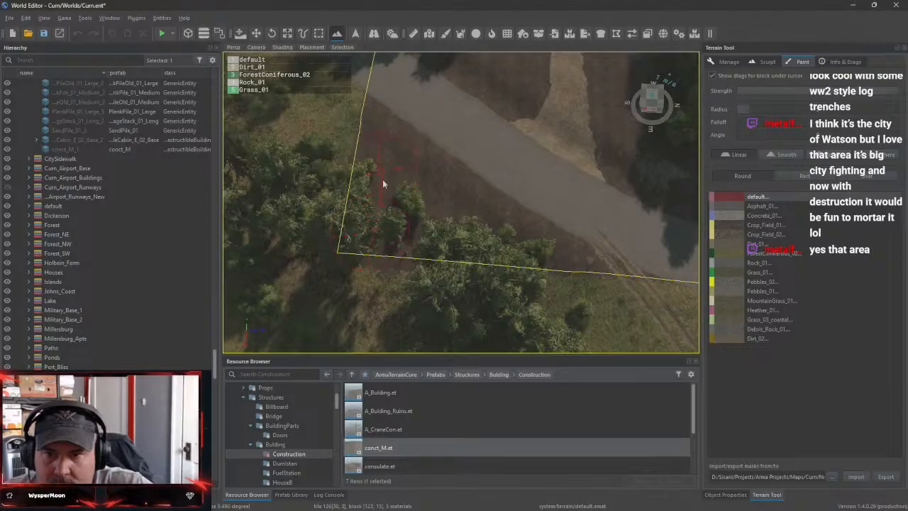
drag(501, 248, 535, 250)
right_drag(580, 223, 691, 207)
Paint the default surface over the plot and the dirt driveway from the farmhouse down to the road
right_drag(462, 225, 458, 239)
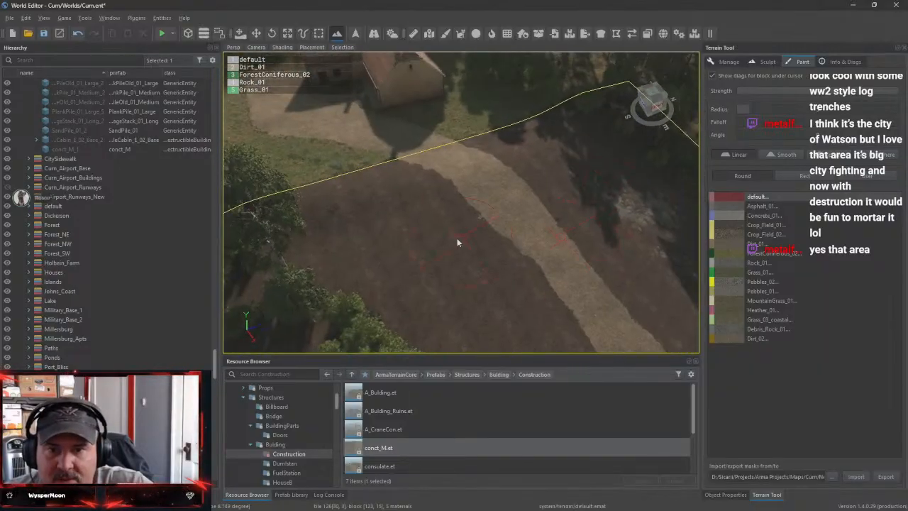
drag(459, 233, 459, 231)
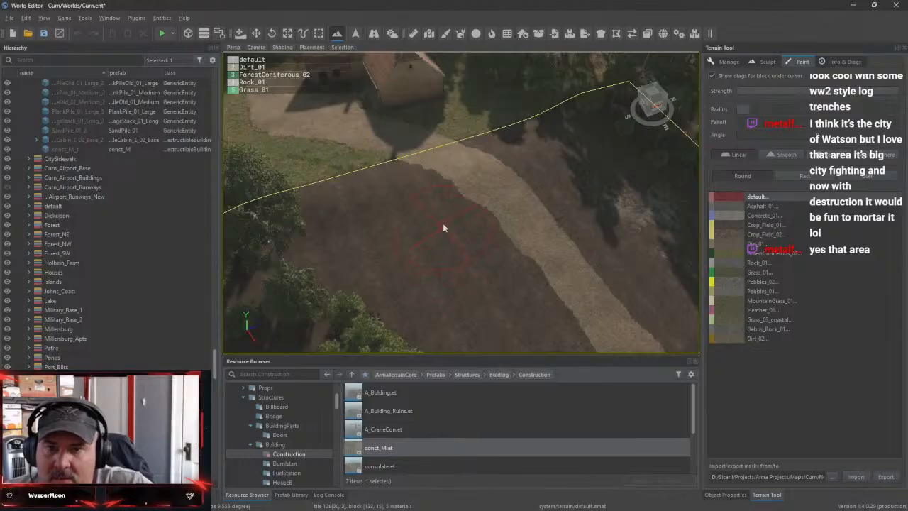
mouse_move(473, 263)
mouse_down()
mouse_move(580, 247)
mouse_move(480, 219)
mouse_up()
mouse_move(461, 182)
mouse_down()
mouse_move(468, 156)
mouse_move(488, 166)
mouse_move(563, 316)
mouse_move(620, 329)
mouse_up()
mouse_move(611, 318)
right_down()
mouse_move(490, 213)
mouse_move(493, 189)
right_up()
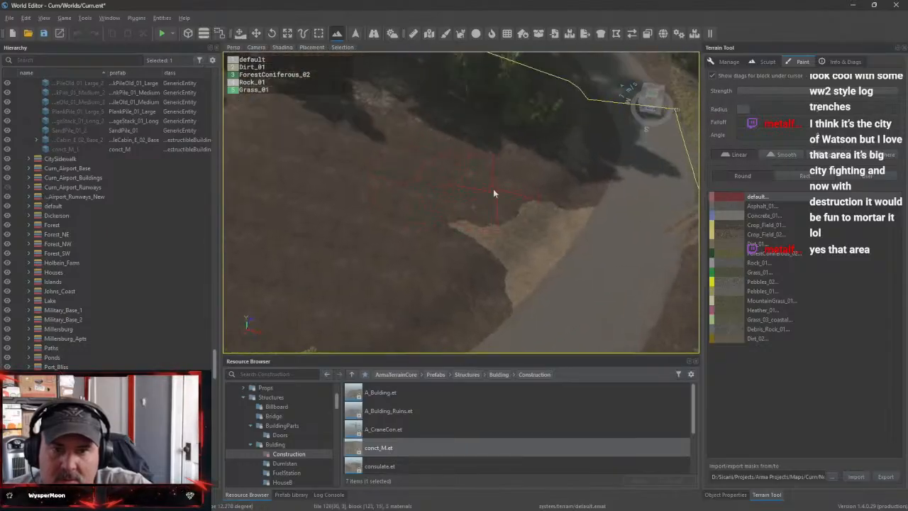
mouse_move(493, 189)
mouse_down()
mouse_move(507, 202)
mouse_move(526, 273)
mouse_up()
right_drag(526, 273, 404, 273)
Paint the default surface along the road and its verges within the terrain block below the farmhouse
right_drag(571, 179, 585, 183)
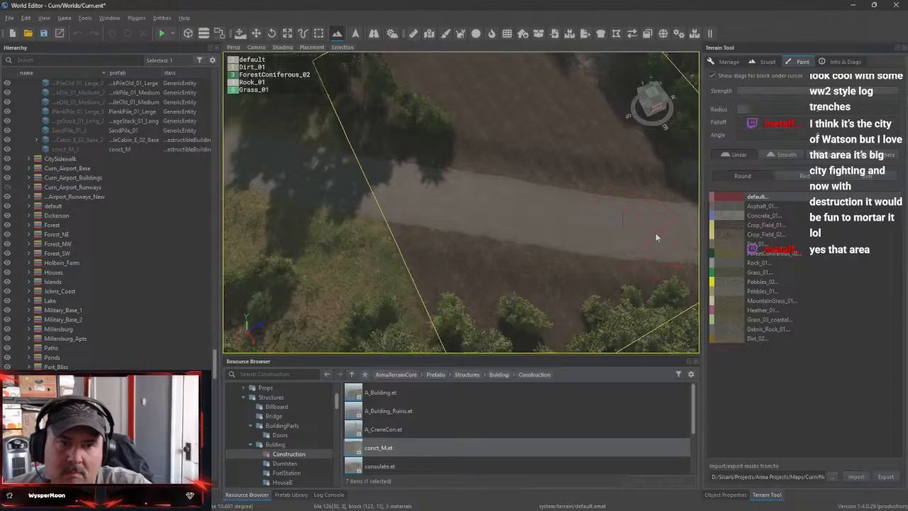
right_drag(656, 238, 541, 215)
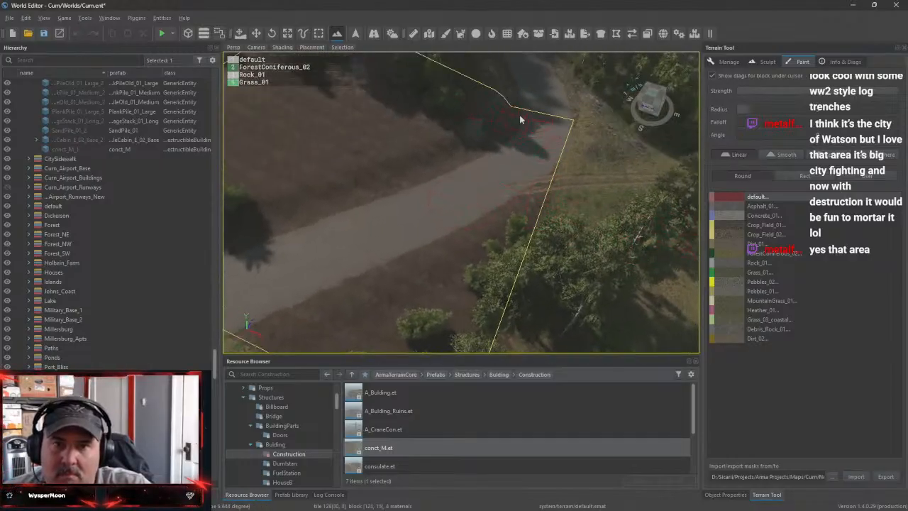
mouse_move(521, 120)
mouse_down()
mouse_move(478, 89)
mouse_move(511, 122)
mouse_move(418, 109)
mouse_move(452, 142)
mouse_up()
mouse_move(452, 142)
right_down()
mouse_move(419, 170)
mouse_move(405, 295)
mouse_move(369, 139)
right_up()
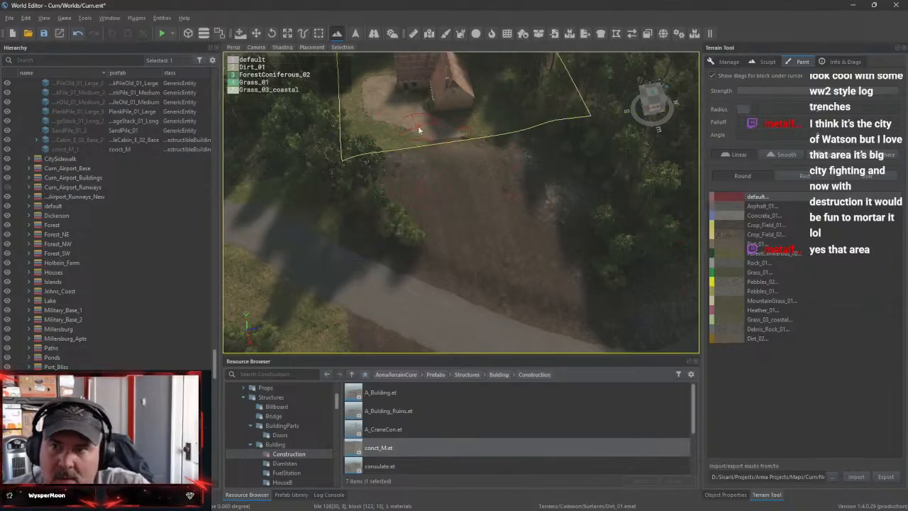
Paint a Dirt_01 driveway across the bare plot from the farmhouse down to the road
click(764, 244)
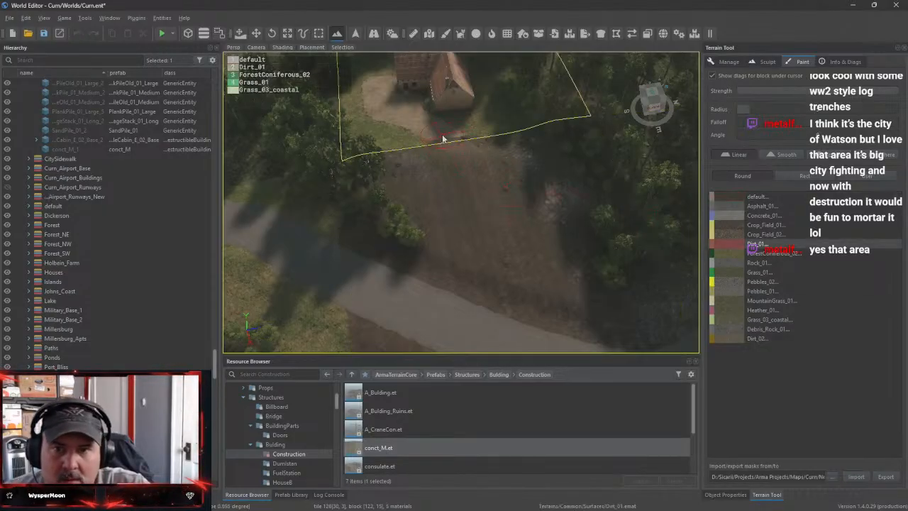
drag(443, 138, 480, 170)
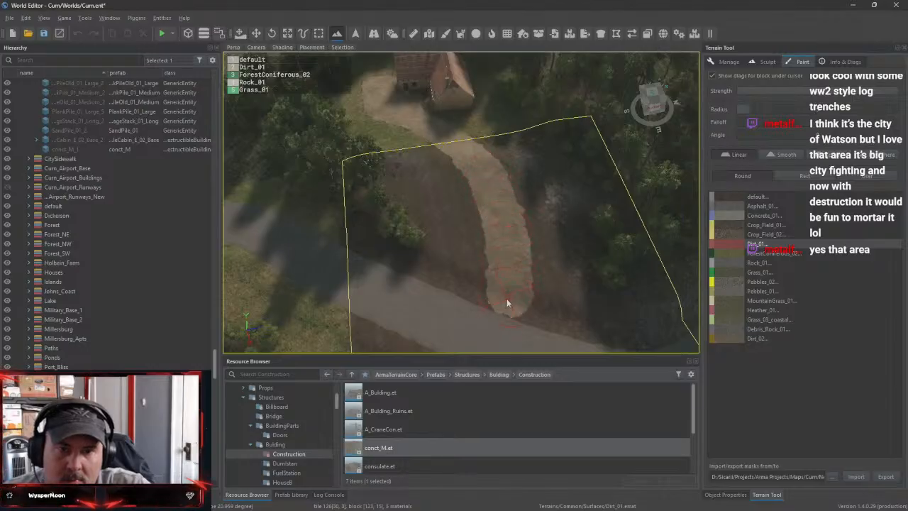
drag(552, 340, 554, 345)
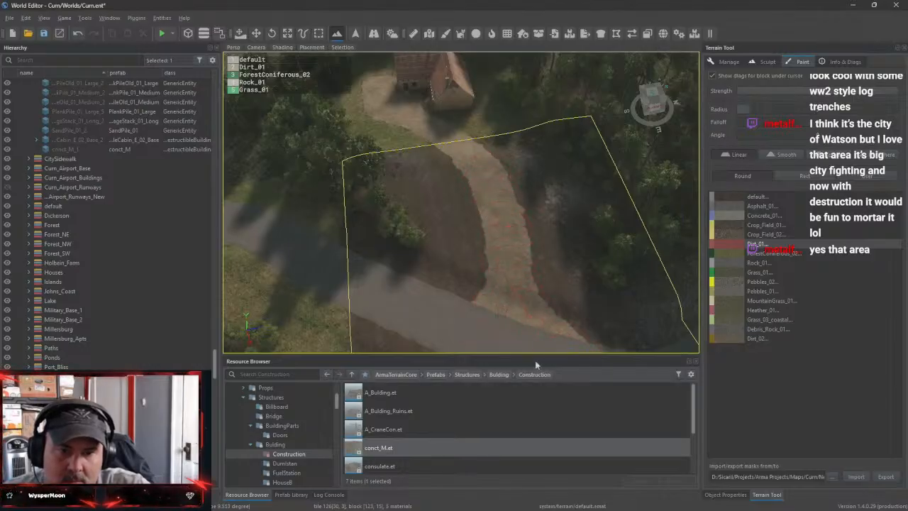
Try to paint Grass_03_coastal on the bare verge across the road from the driveway
mouse_move(482, 225)
right_down()
mouse_move(485, 216)
mouse_move(482, 225)
right_up()
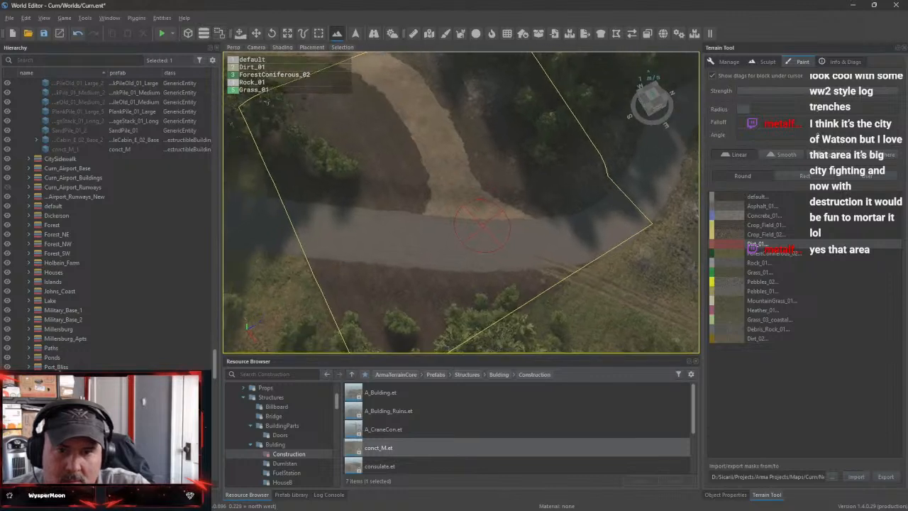
click(762, 319)
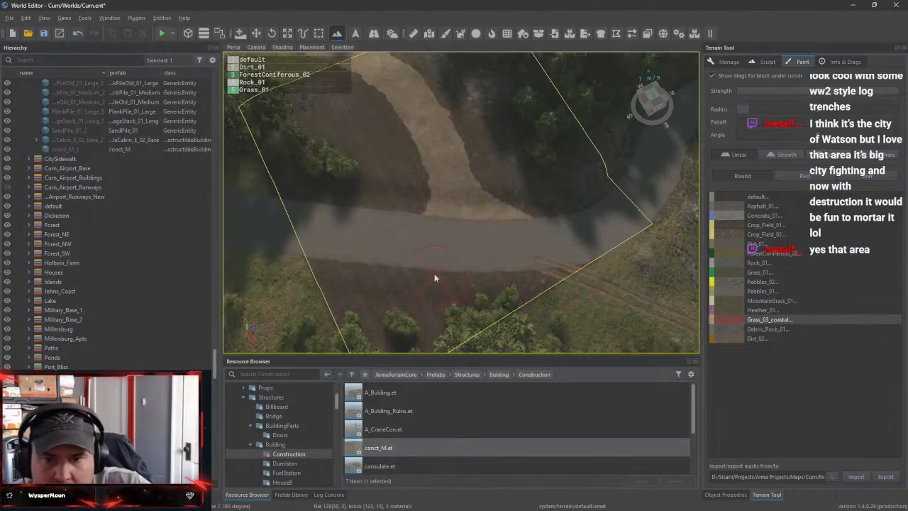
click(403, 286)
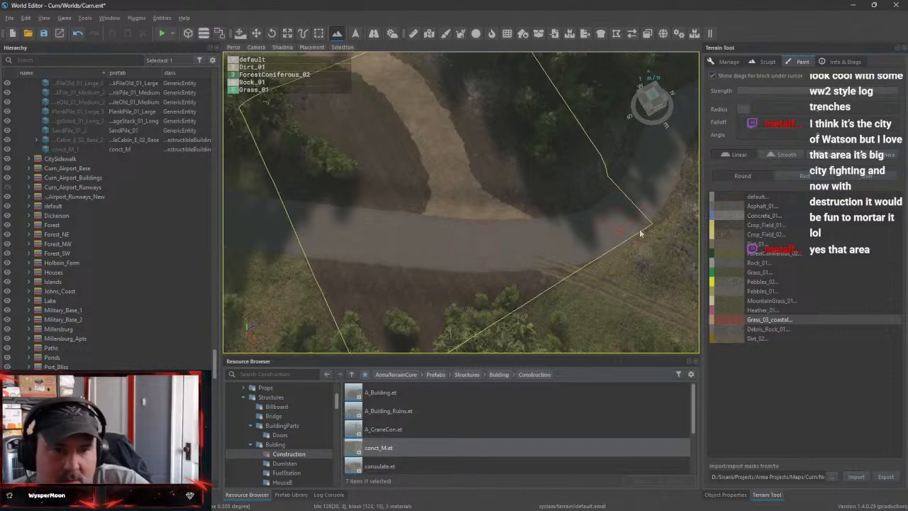
Adjust the brush size and paint the default surface over the driveway, the surrounding plot and the road's edges
click(753, 197)
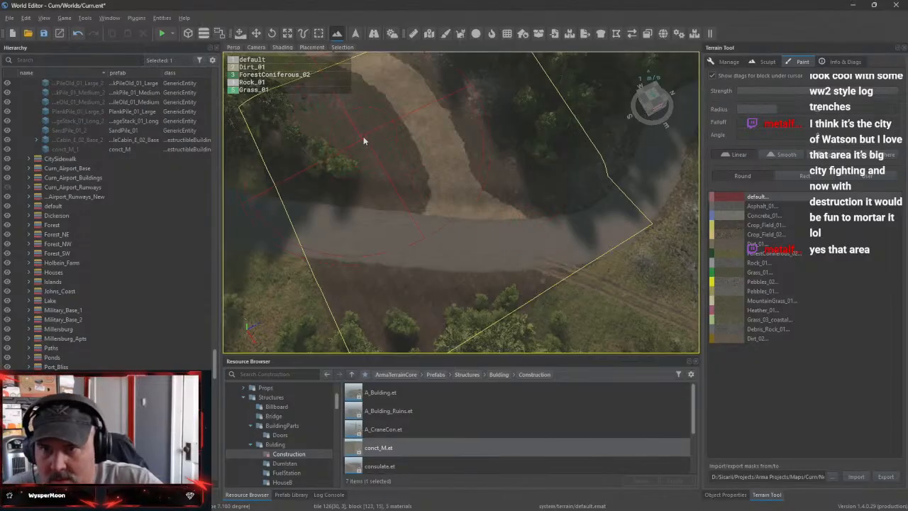
ctrl+scroll(363, 141, down, 8)
ctrl+scroll(363, 140, up, 3)
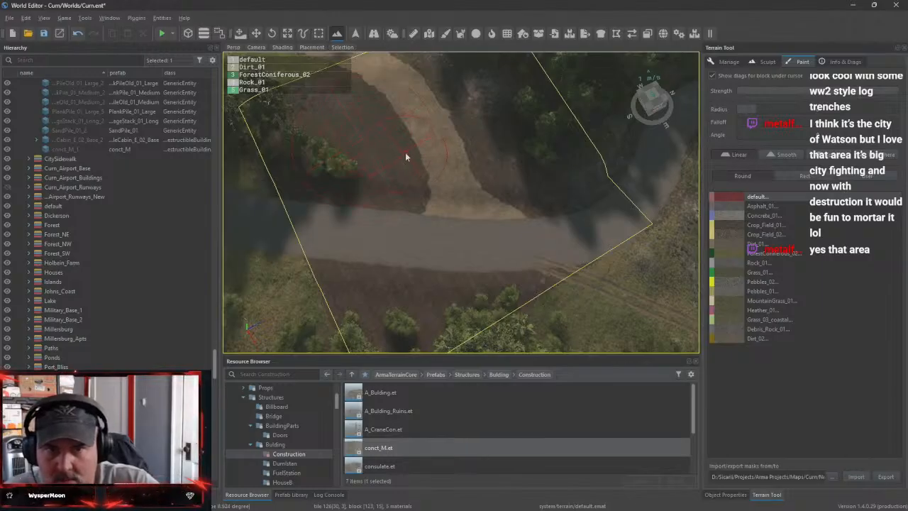
click(729, 62)
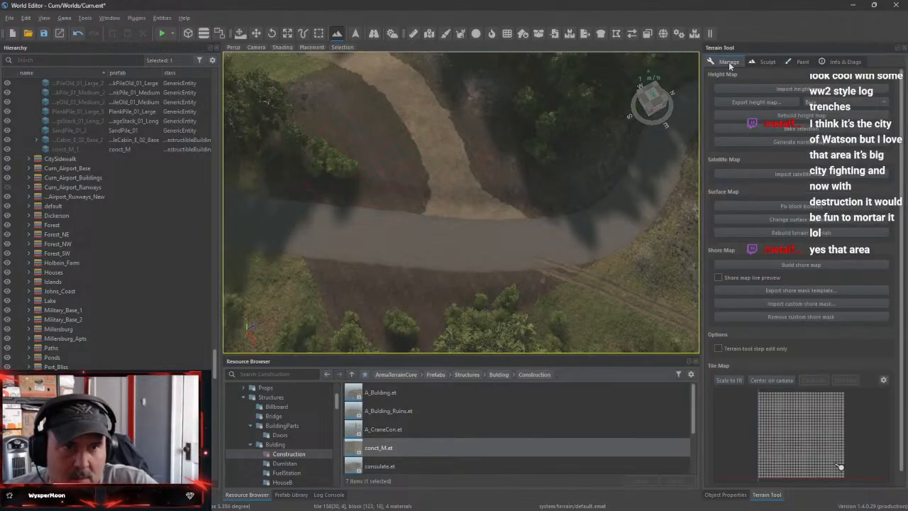
click(764, 62)
click(800, 63)
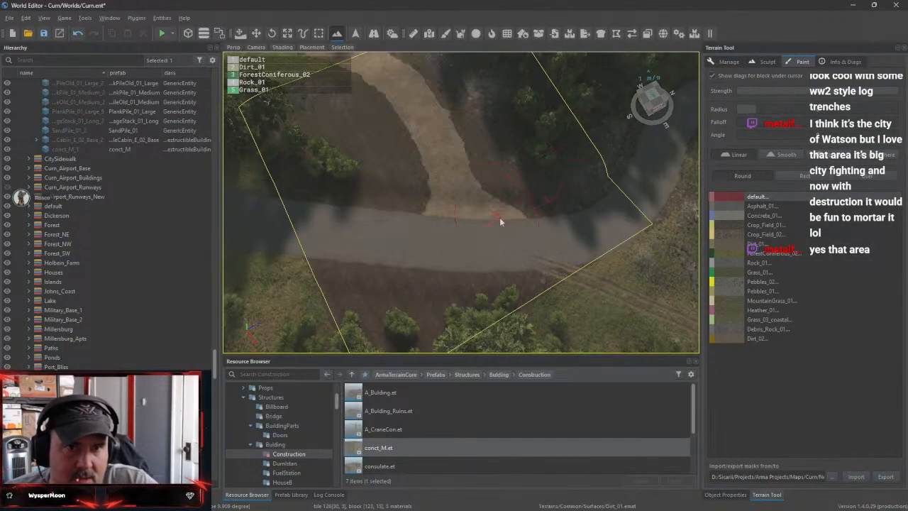
mouse_move(516, 231)
mouse_down()
mouse_move(445, 210)
mouse_move(371, 84)
mouse_move(352, 77)
mouse_move(272, 106)
mouse_move(262, 129)
mouse_up()
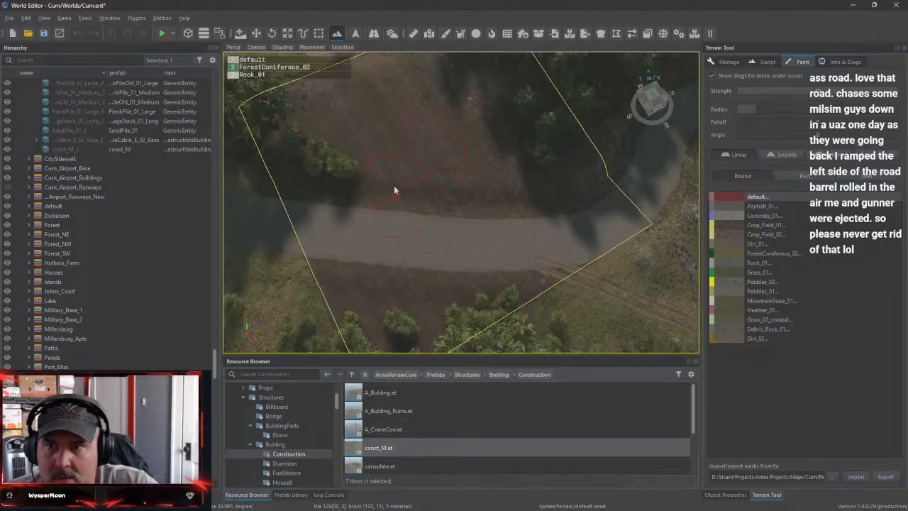
drag(392, 266, 397, 265)
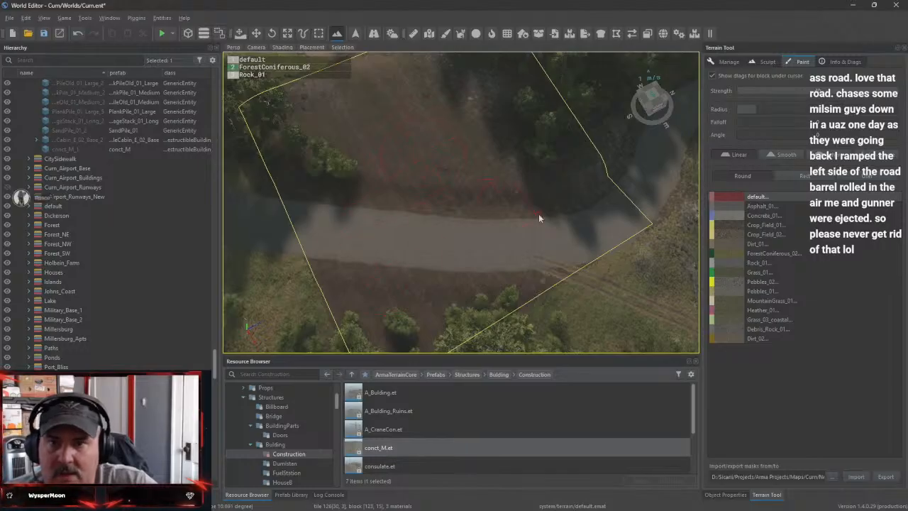
Select the Dirt_01 surface, try a stroke on the plot below the farmhouse, and undo it
click(768, 217)
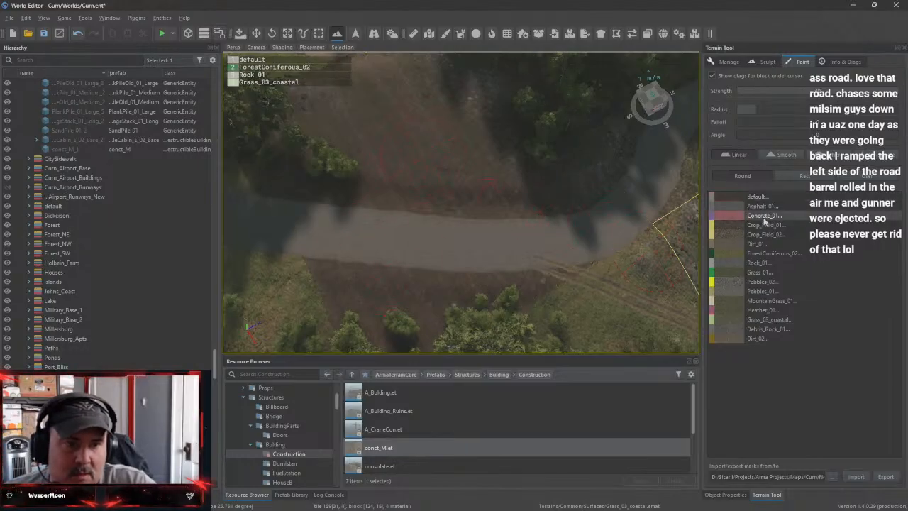
click(758, 244)
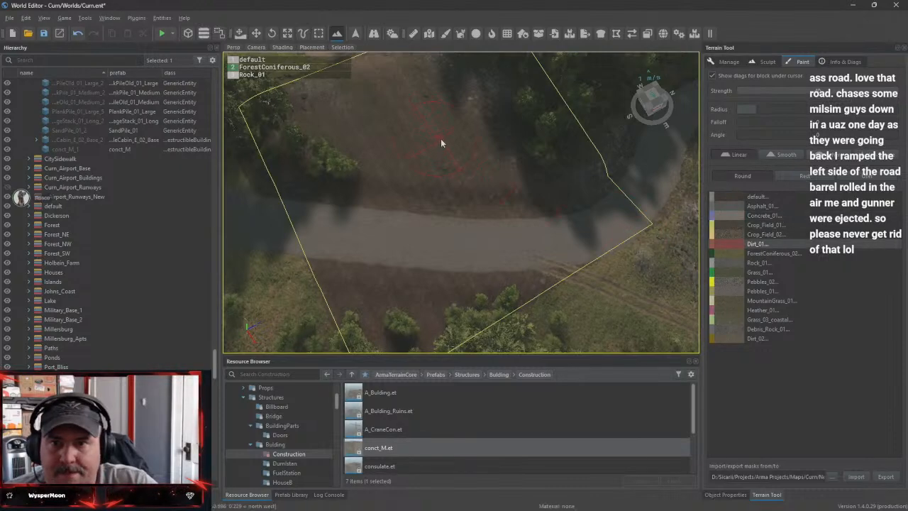
scroll(440, 138, down, 3)
scroll(435, 139, up, 1)
scroll(432, 141, up, 2)
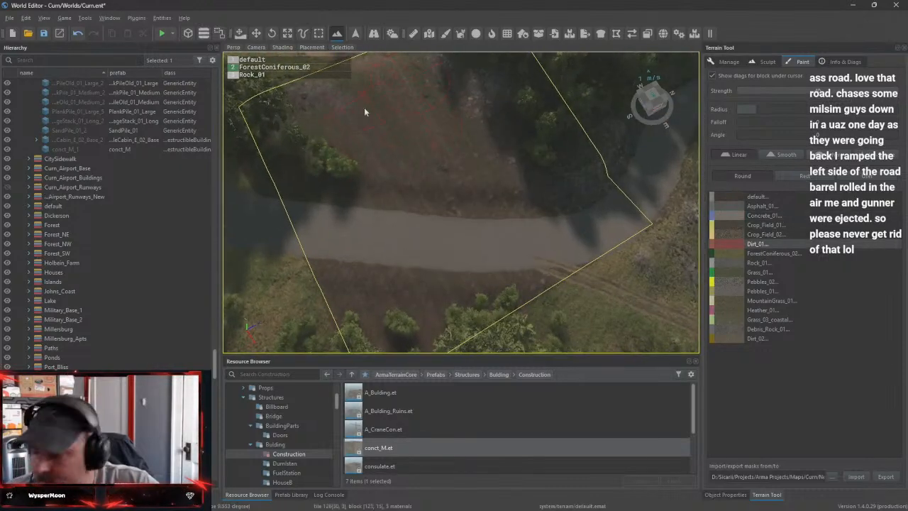
key(w)
right_drag(380, 228, 388, 158)
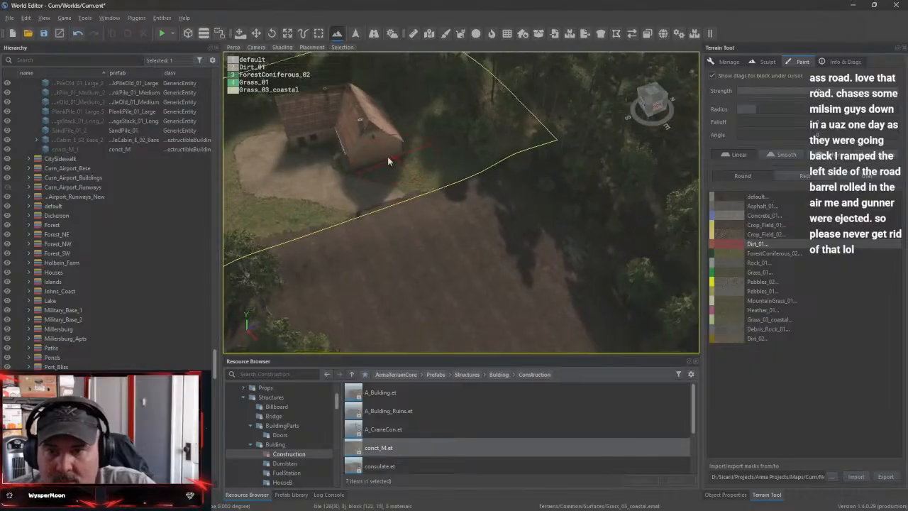
mouse_move(369, 203)
mouse_down()
mouse_move(419, 240)
mouse_move(466, 323)
mouse_up()
key(ctrl+z)
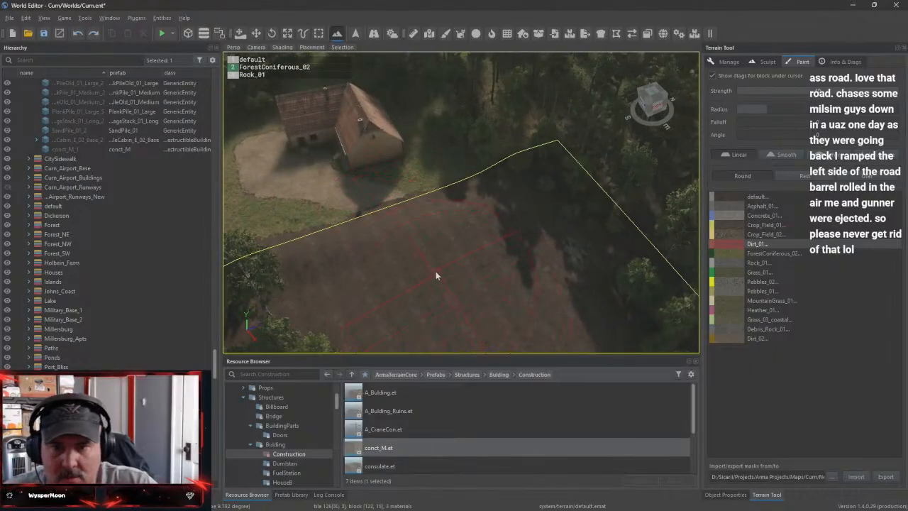
Reduce the brush size and paint a Dirt_01 driveway from the farmhouse yard down to a widened road junction
ctrl+scroll(436, 273, down, 4)
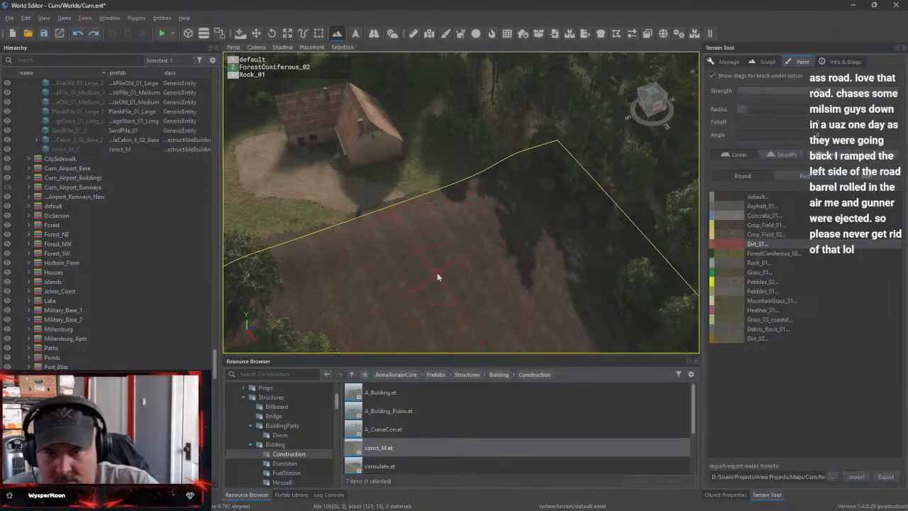
mouse_move(383, 225)
mouse_down()
mouse_move(386, 212)
mouse_move(400, 229)
mouse_move(398, 218)
mouse_up()
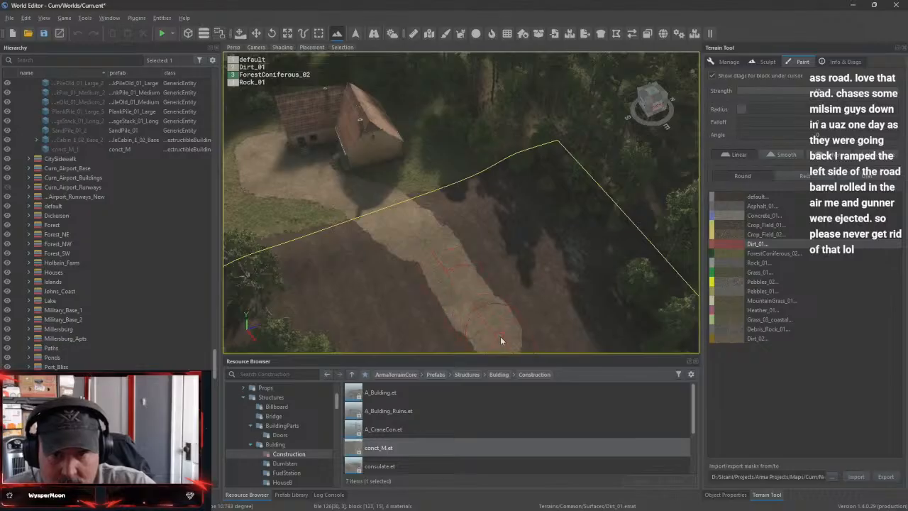
drag(500, 337, 502, 339)
right_drag(502, 338, 546, 327)
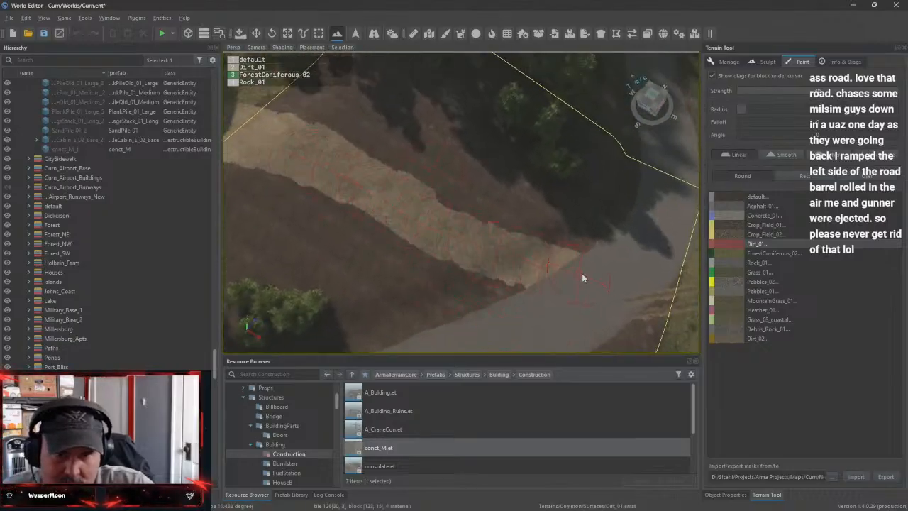
mouse_move(581, 277)
mouse_down()
mouse_move(503, 268)
mouse_move(496, 306)
mouse_move(459, 249)
mouse_move(316, 161)
mouse_up()
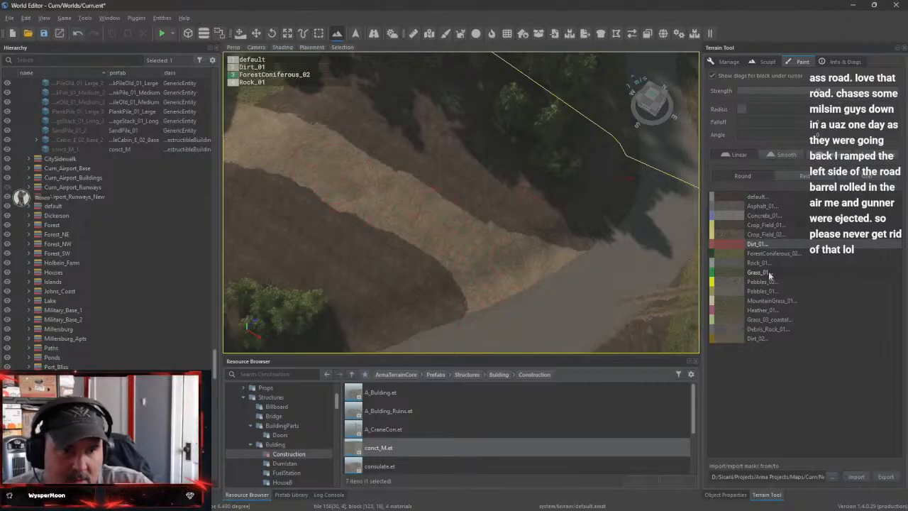
Paint Grass_03_coastal along the wooded side of the driveway, from the road junction up to the farmhouse and under the trees
click(769, 320)
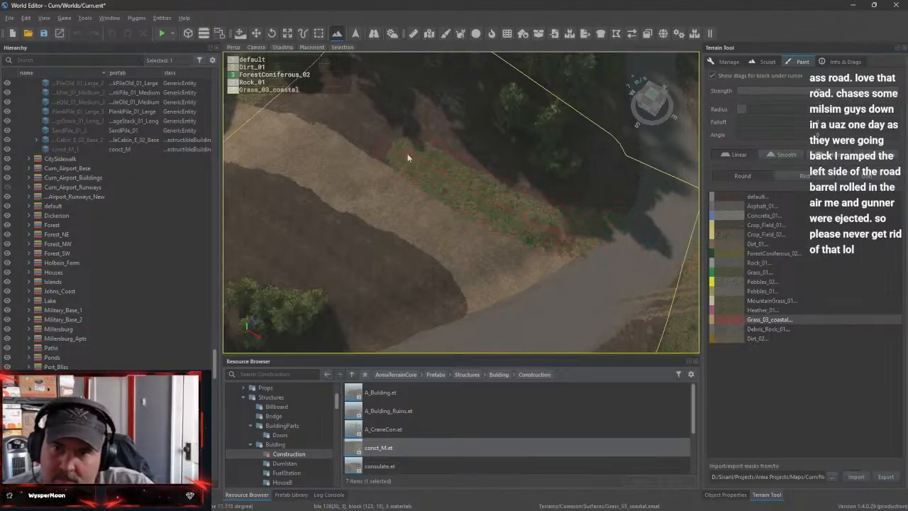
mouse_move(349, 126)
mouse_down()
mouse_move(280, 104)
mouse_move(334, 71)
mouse_move(371, 100)
mouse_move(448, 121)
mouse_move(632, 201)
mouse_up()
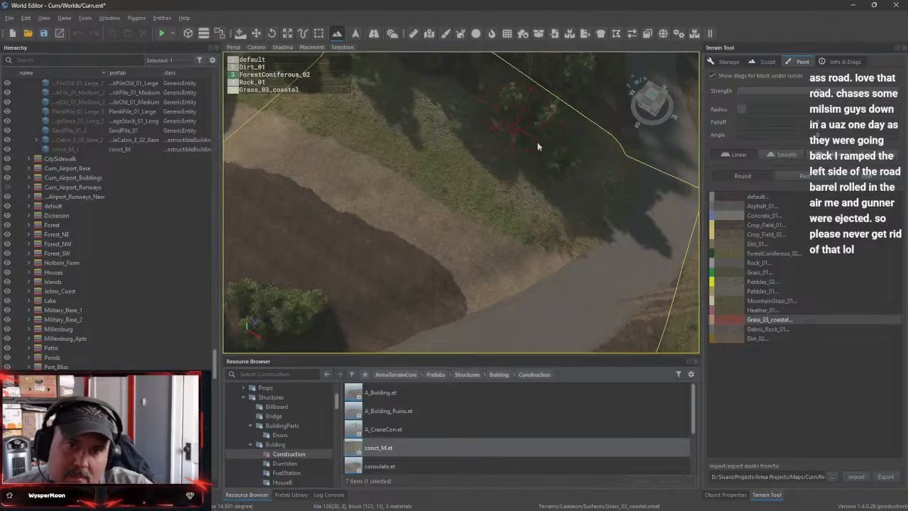
right_drag(537, 142, 563, 131)
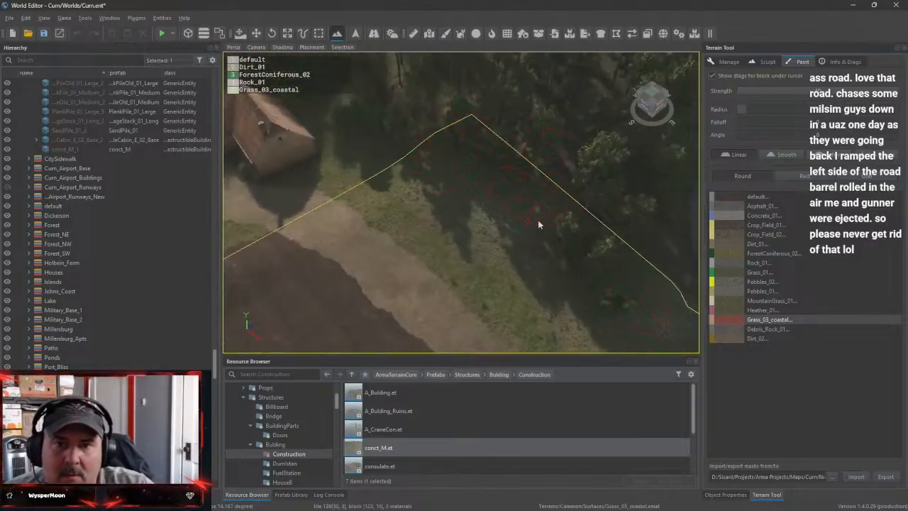
right_drag(537, 224, 460, 203)
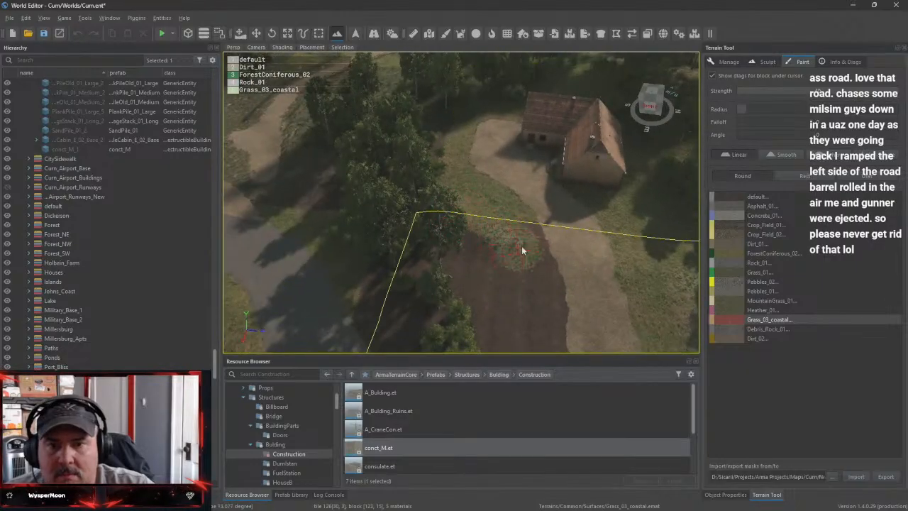
Cover the bare plot between the driveway and the road with Grass_03_coastal, down to the junction
mouse_move(521, 245)
mouse_down()
mouse_move(539, 266)
mouse_move(552, 322)
mouse_move(501, 238)
mouse_move(478, 289)
mouse_move(405, 279)
mouse_move(390, 326)
mouse_move(456, 352)
mouse_up()
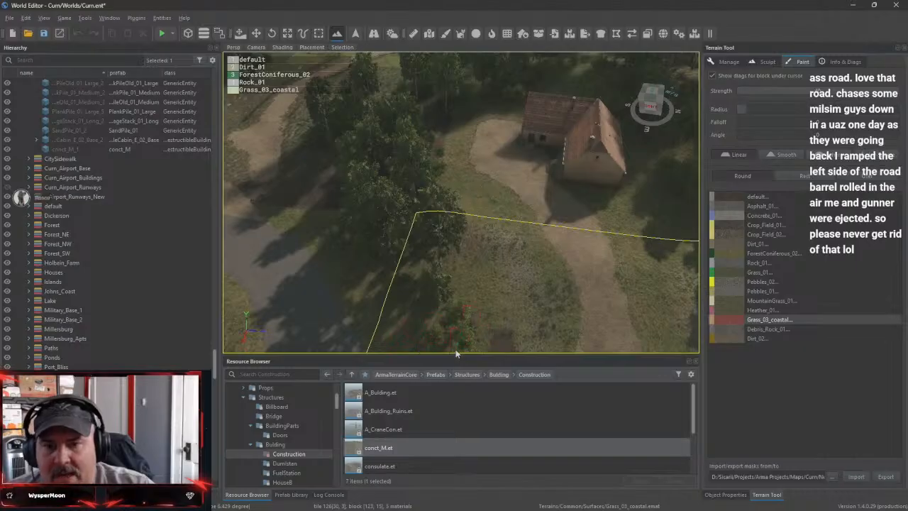
right_drag(456, 352, 463, 302)
mouse_move(463, 302)
mouse_down()
mouse_move(510, 290)
mouse_move(561, 250)
mouse_move(589, 245)
mouse_move(603, 265)
mouse_up()
right_drag(562, 340, 582, 252)
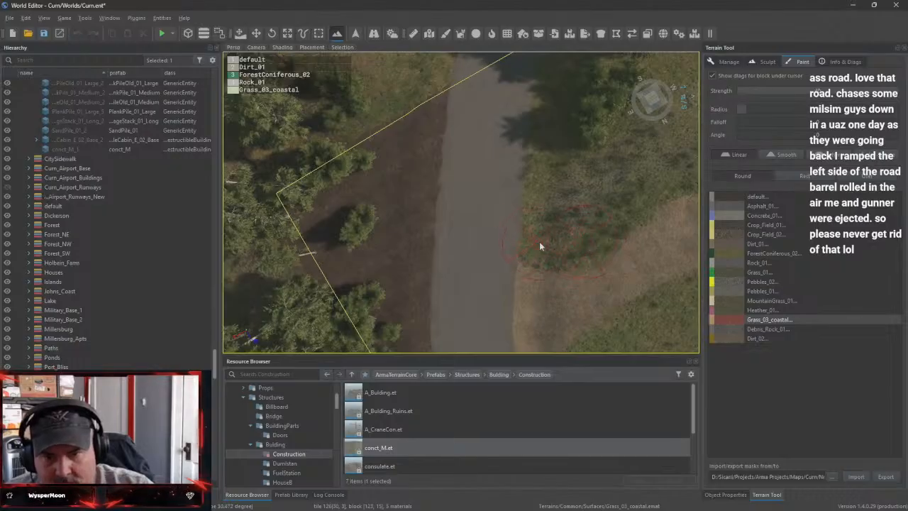
Paint Grass_03_coastal over the bare verge across the road, including the patch beside the dirt track
mouse_move(414, 157)
mouse_down()
mouse_move(480, 112)
mouse_move(368, 141)
mouse_move(303, 266)
mouse_move(372, 220)
mouse_move(432, 205)
mouse_move(378, 271)
mouse_up()
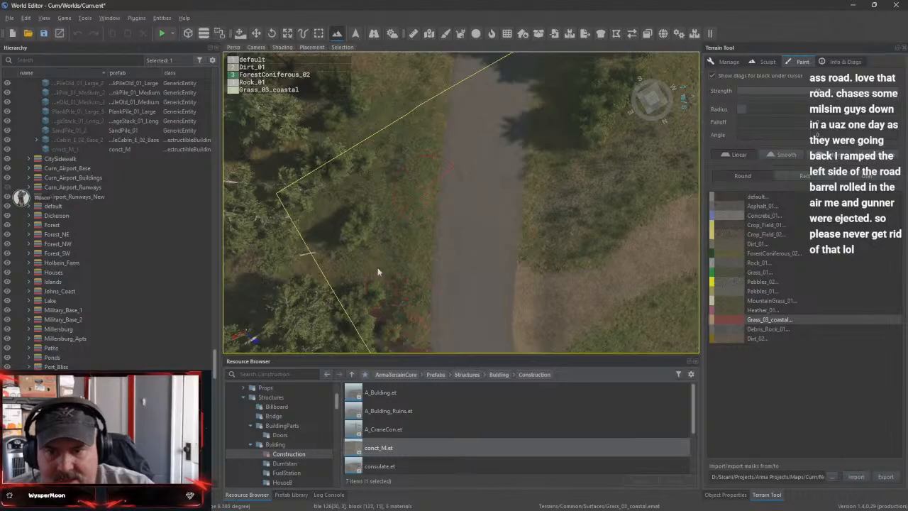
right_drag(433, 258, 493, 133)
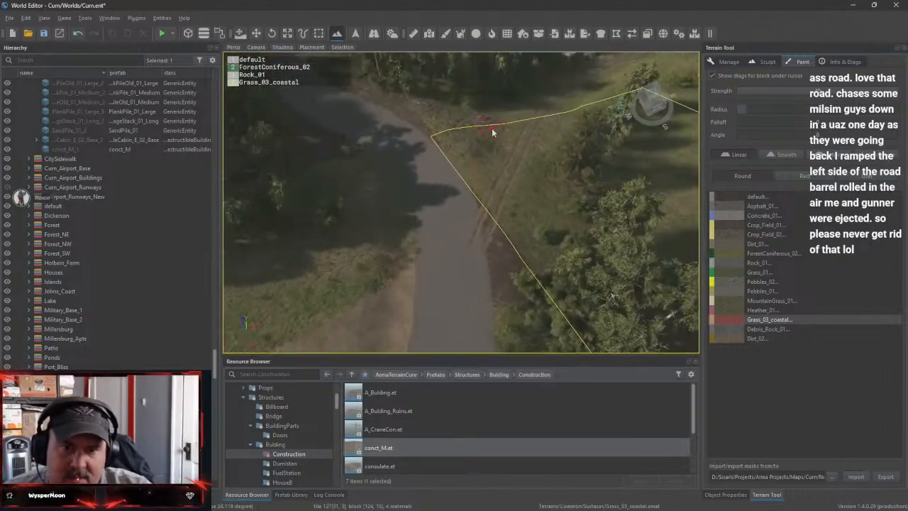
mouse_move(496, 209)
mouse_down()
mouse_move(516, 307)
mouse_move(576, 248)
mouse_up()
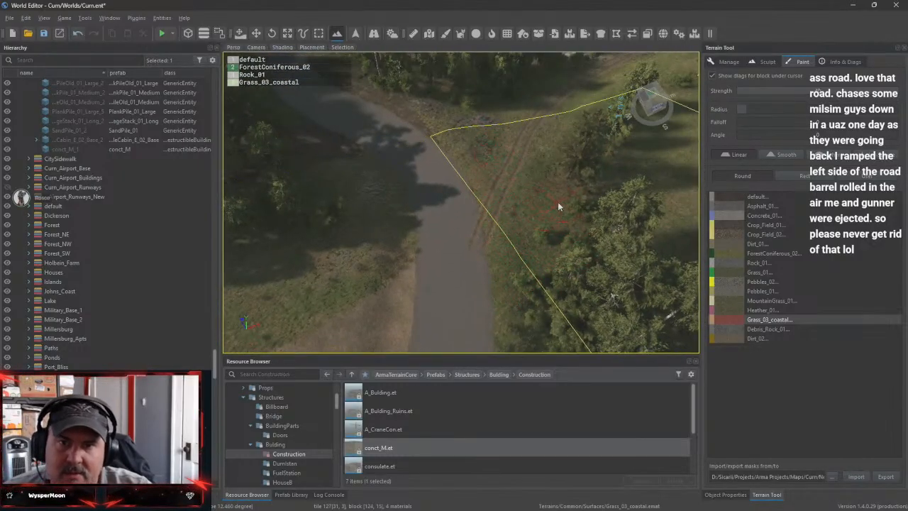
right_drag(557, 207, 569, 105)
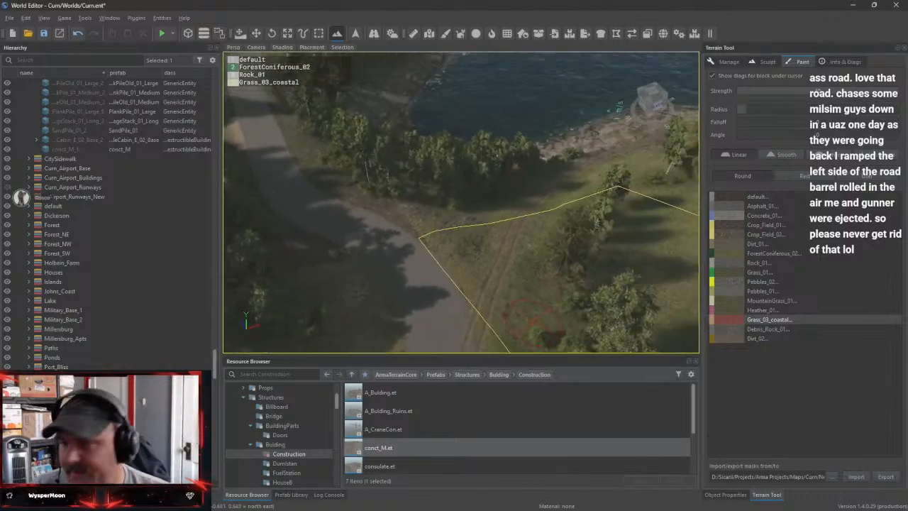
Paint Grass_03_coastal over the bare ground beneath the roadside trees in the wooded part of the terrain block
right_drag(526, 319, 537, 215)
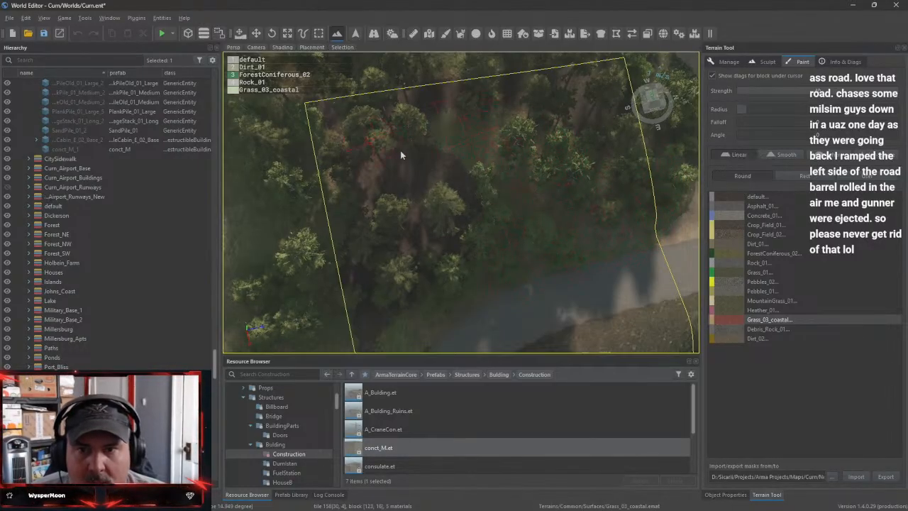
mouse_move(400, 151)
mouse_down()
mouse_move(304, 185)
mouse_move(450, 221)
mouse_move(372, 247)
mouse_move(364, 240)
mouse_move(467, 248)
mouse_move(441, 265)
mouse_up()
right_drag(441, 265, 397, 249)
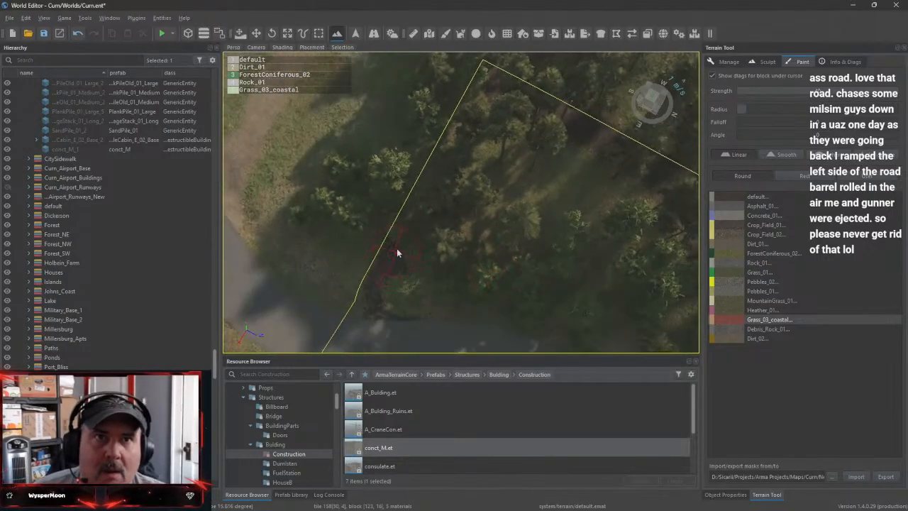
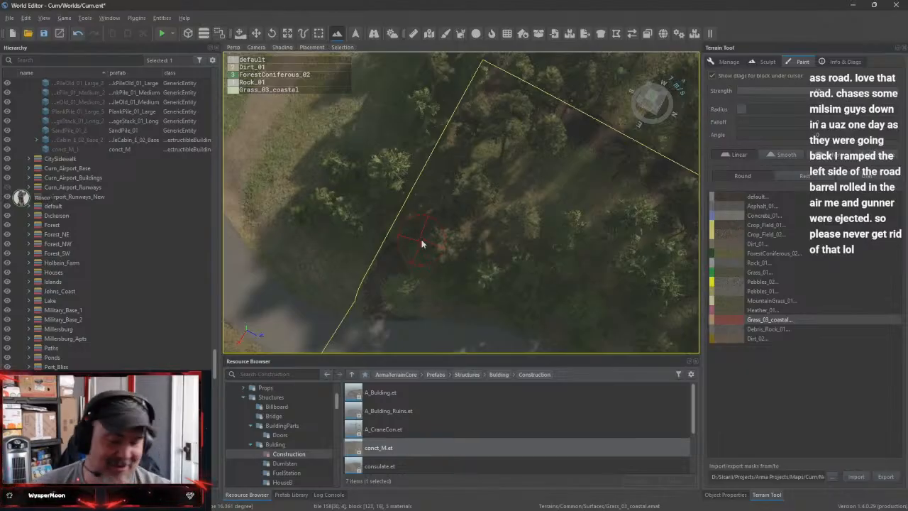
Paint Grass_03_coastal over the ground among the trees beside the road
click(455, 311)
mouse_move(456, 311)
right_down()
mouse_move(539, 320)
mouse_move(411, 317)
mouse_move(416, 257)
right_up()
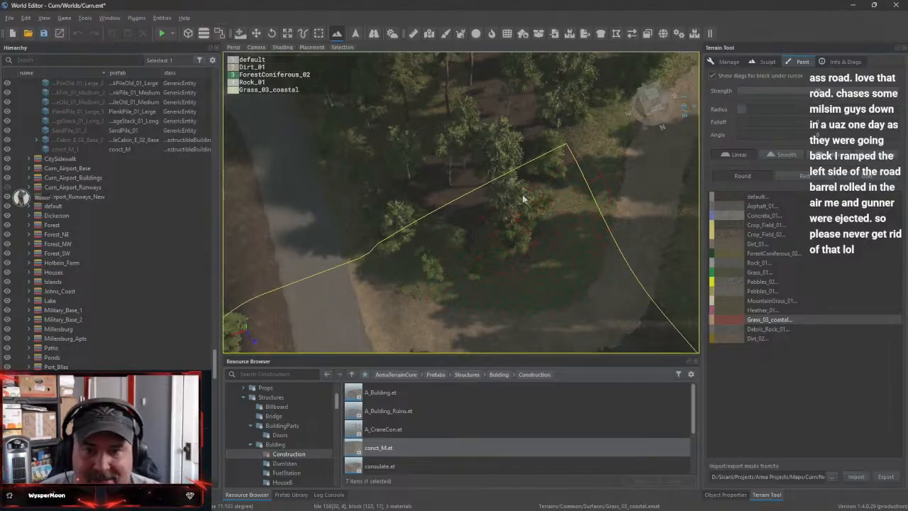
mouse_move(519, 144)
mouse_down()
mouse_move(535, 156)
mouse_move(557, 117)
mouse_move(470, 87)
mouse_move(469, 156)
mouse_up()
mouse_move(469, 170)
right_down()
mouse_move(469, 183)
mouse_move(525, 189)
right_up()
mouse_move(561, 159)
mouse_down()
mouse_move(500, 263)
mouse_move(355, 264)
mouse_move(312, 248)
mouse_up()
right_drag(304, 242, 270, 240)
drag(304, 241, 371, 270)
mouse_move(371, 269)
right_down()
mouse_move(376, 234)
mouse_move(377, 269)
mouse_move(390, 273)
mouse_move(376, 248)
mouse_move(348, 291)
mouse_move(312, 287)
mouse_move(282, 299)
mouse_move(355, 291)
mouse_move(375, 273)
mouse_move(355, 284)
mouse_move(327, 280)
mouse_move(323, 294)
mouse_move(340, 248)
mouse_move(380, 220)
mouse_move(407, 241)
right_up()
Survey Holbein Farm and the Johns Coast shoreline from the air
key(s)
mouse_move(461, 202)
right_down()
mouse_move(397, 204)
mouse_move(361, 184)
mouse_move(379, 222)
right_up()
key(d)
mouse_move(367, 244)
mouse_down()
mouse_move(358, 255)
mouse_move(402, 232)
mouse_move(394, 237)
mouse_move(440, 230)
mouse_move(468, 206)
mouse_move(522, 197)
mouse_move(452, 189)
mouse_move(489, 227)
mouse_move(585, 225)
mouse_up()
key(w)
mouse_move(586, 225)
right_down()
mouse_move(632, 234)
mouse_move(624, 248)
mouse_move(640, 257)
mouse_move(670, 230)
right_up()
key(s)
key(s)
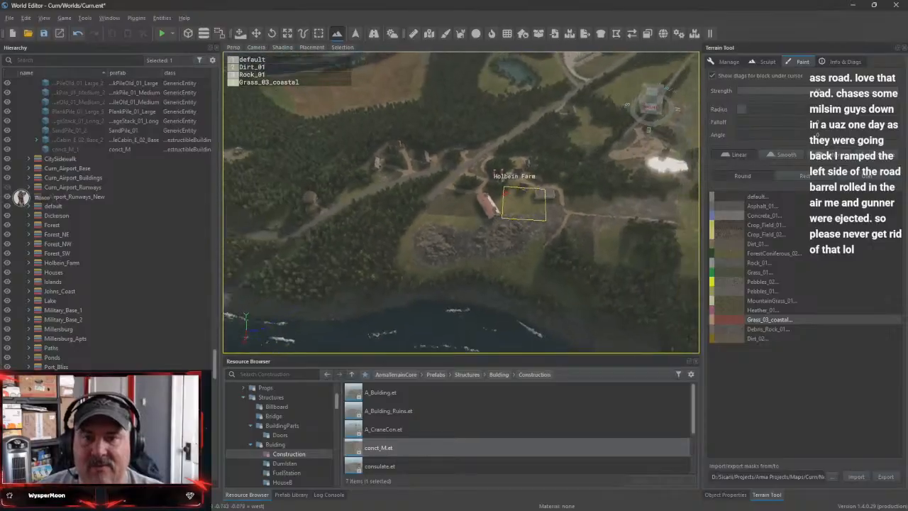
key(a)
key(w)
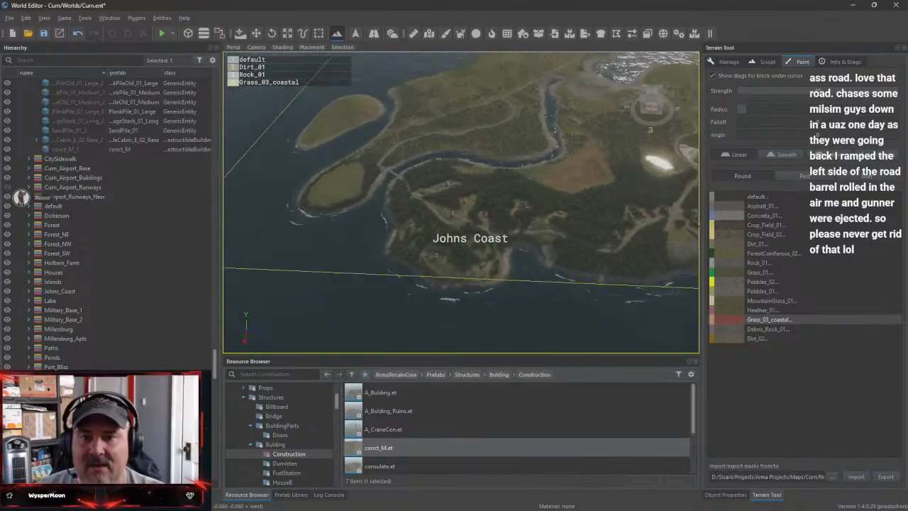
Inspect the island's overall terrain, forests, inlets and outer coastline from high altitude
right_drag(461, 202, 596, 202)
key(w)
key(s)
key(w)
key(w)
key(w)
key(s)
key(s)
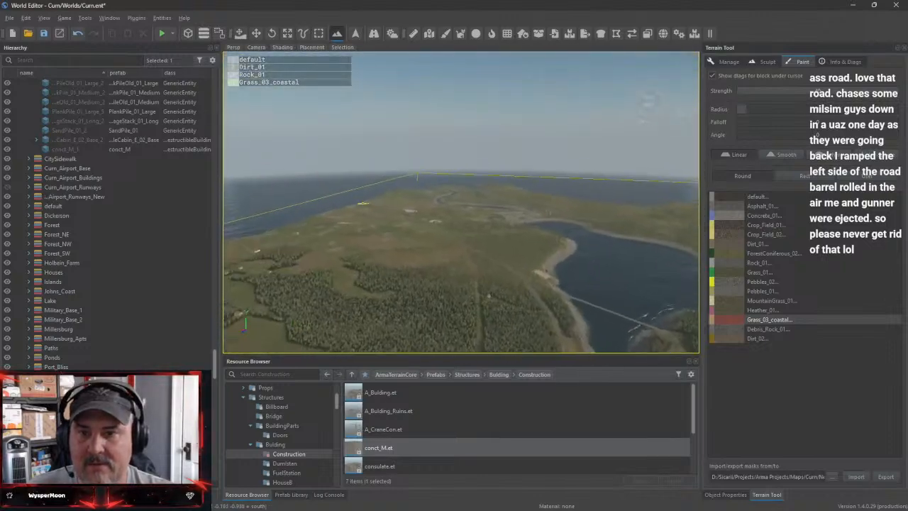
right_drag(499, 204, 522, 192)
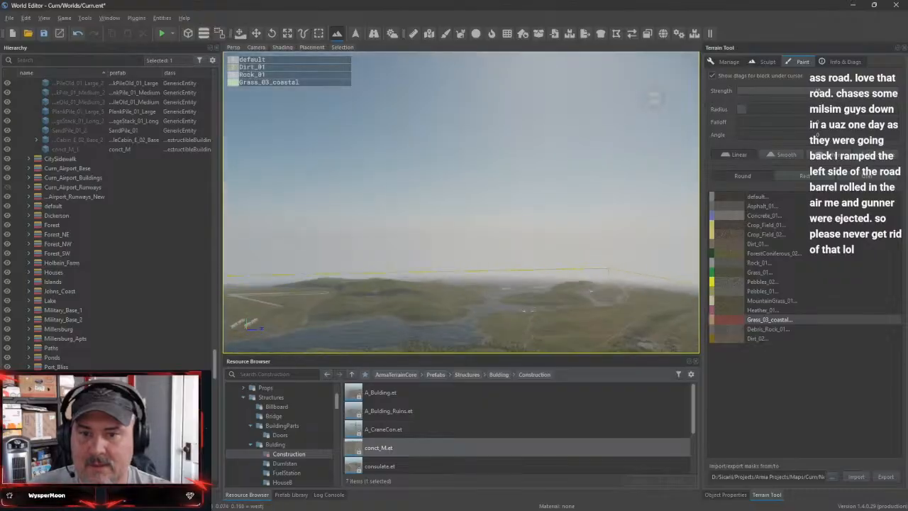
key(w)
right_drag(461, 202, 461, 273)
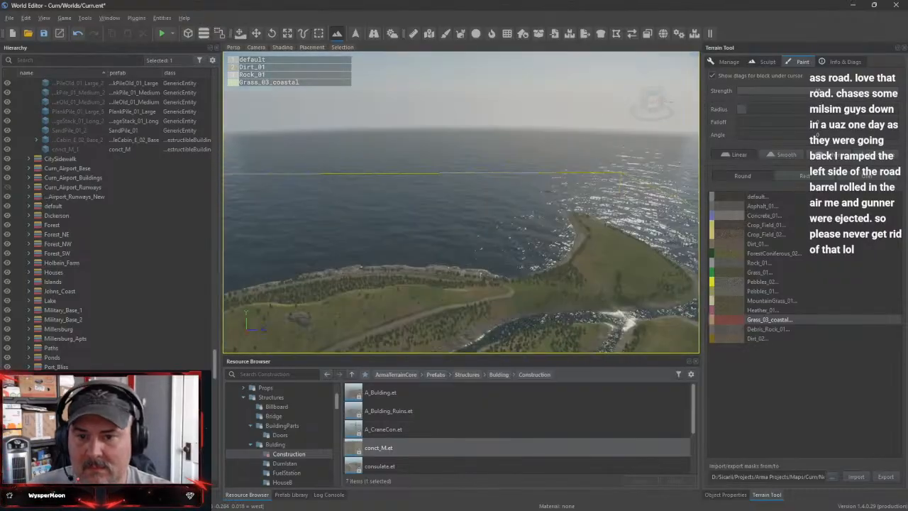
right_drag(680, 229, 398, 286)
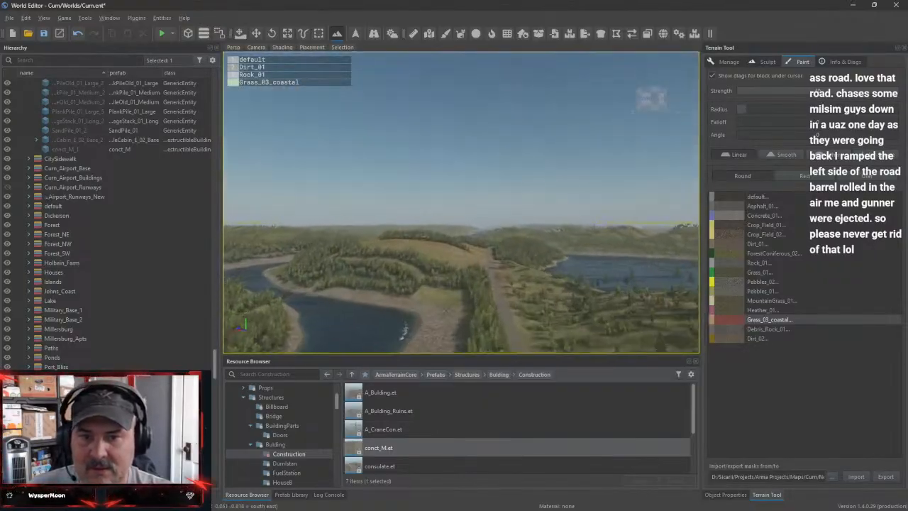
Follow the road through the forest toward the bridge and examine the route to Port Bliss
key(w)
key(w)
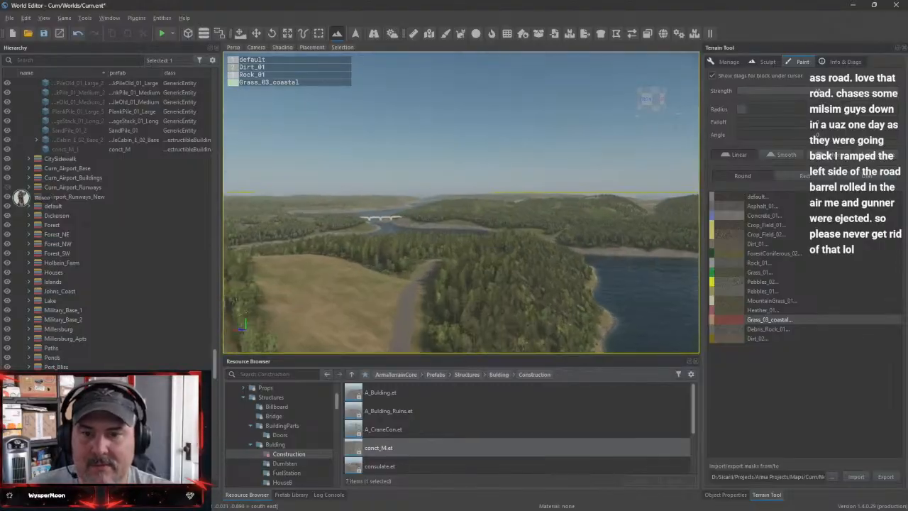
key(w)
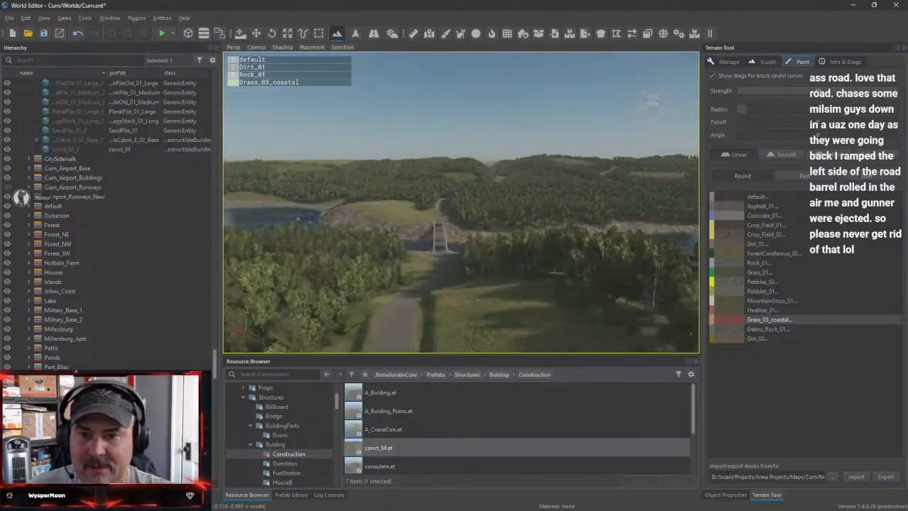
key(w)
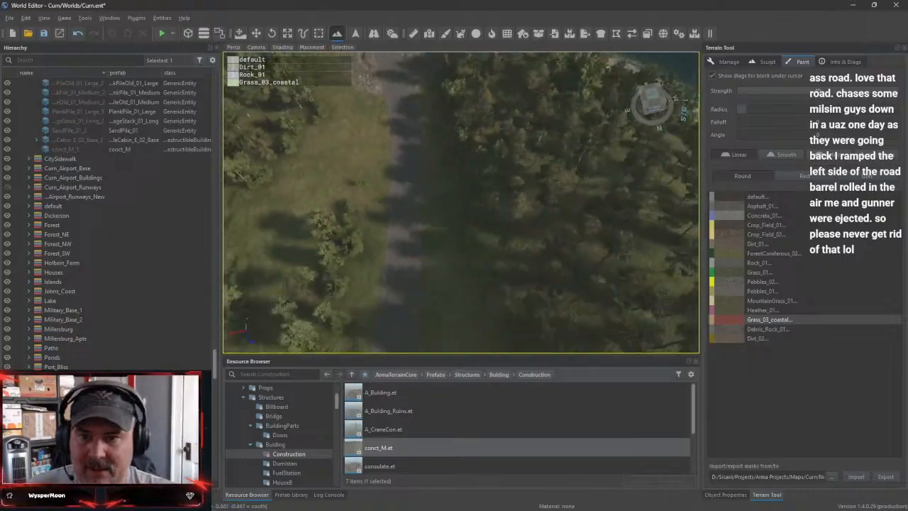
key(s)
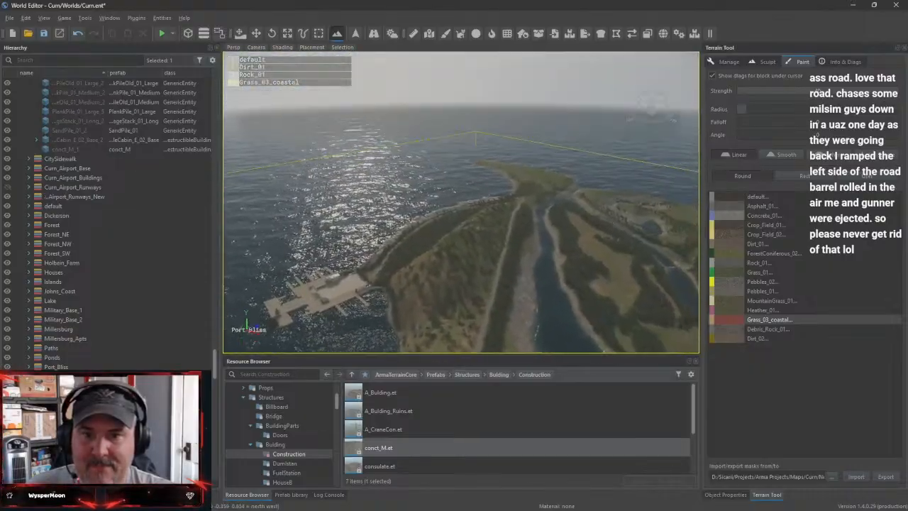
right_drag(461, 202, 315, 266)
key(w)
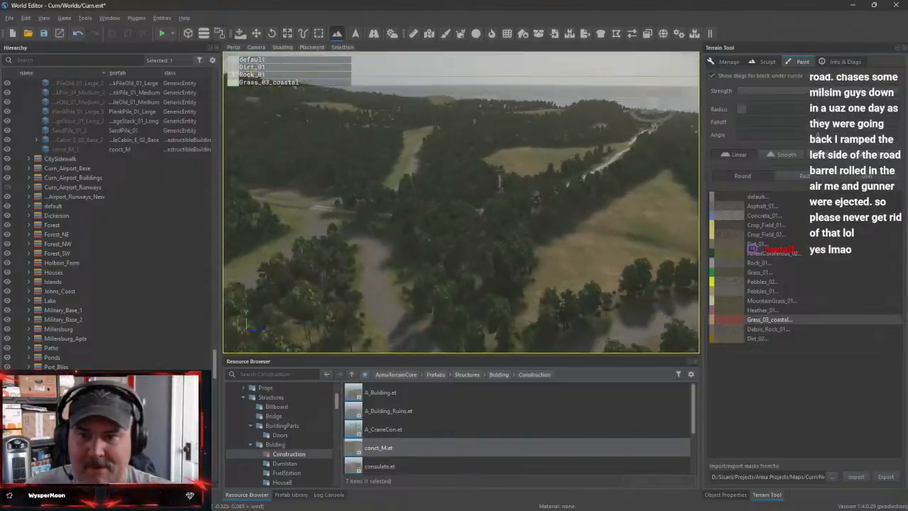
key(w)
right_drag(461, 202, 553, 234)
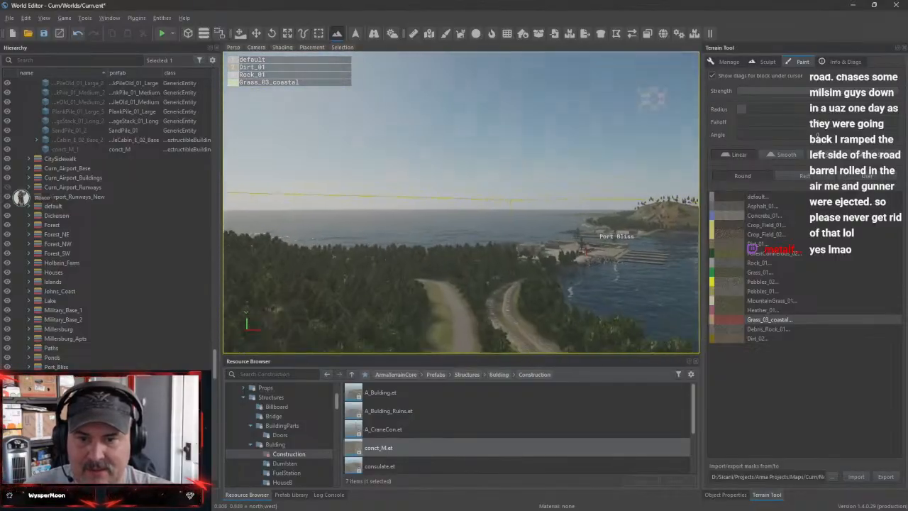
Examine the harbour waters and piers around Port Bliss
key(w)
right_drag(461, 202, 461, 234)
key(w)
right_drag(461, 202, 528, 188)
key(w)
right_drag(461, 202, 493, 273)
key(w)
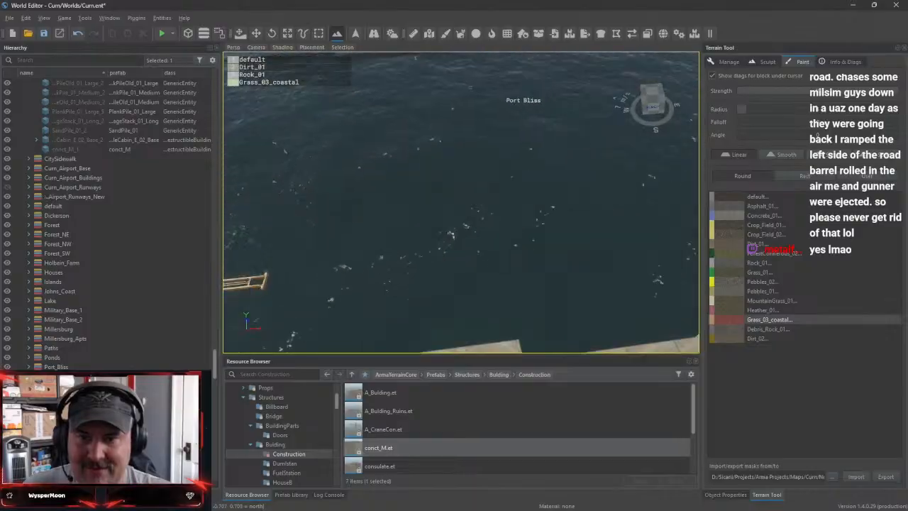
right_drag(460, 202, 482, 129)
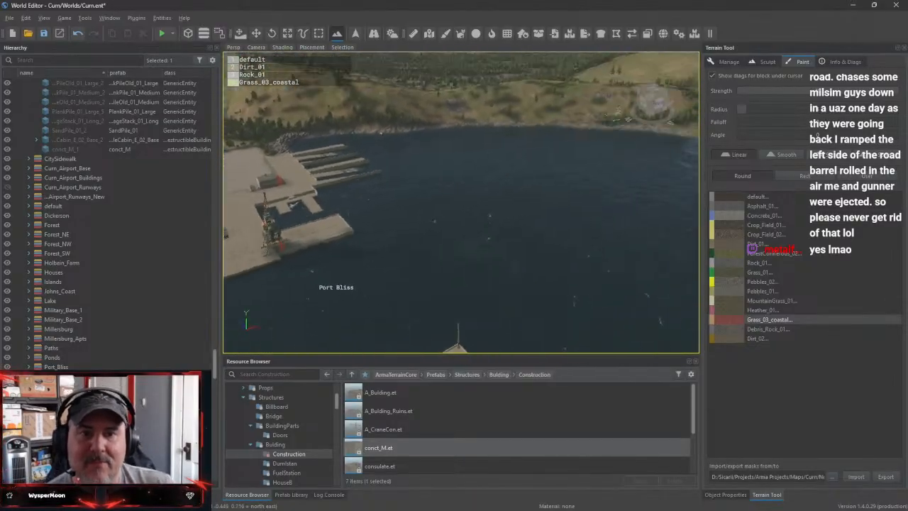
right_drag(461, 202, 516, 234)
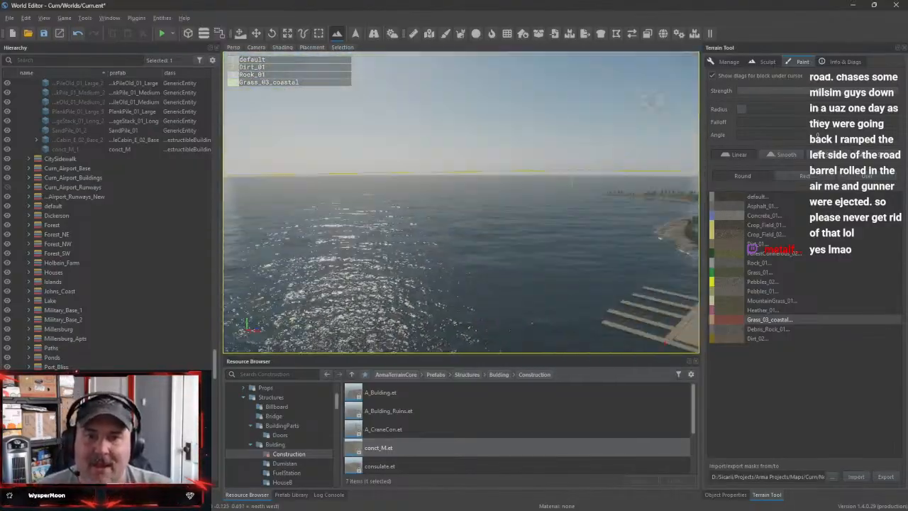
right_drag(461, 202, 589, 245)
right_drag(461, 202, 645, 241)
right_drag(461, 202, 276, 278)
right_drag(461, 202, 528, 190)
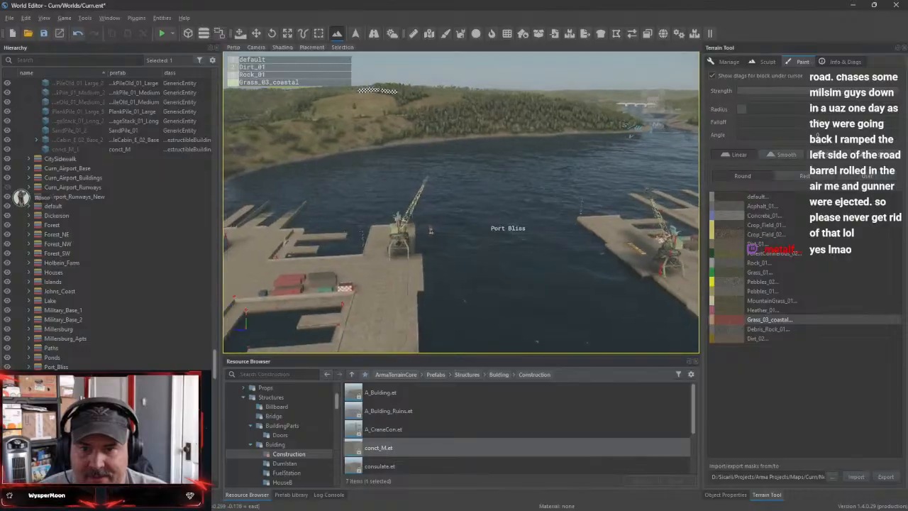
Inspect the Port Bliss docks up close, including the cranes, light masts and shipping containers
key(w)
right_drag(460, 203, 433, 262)
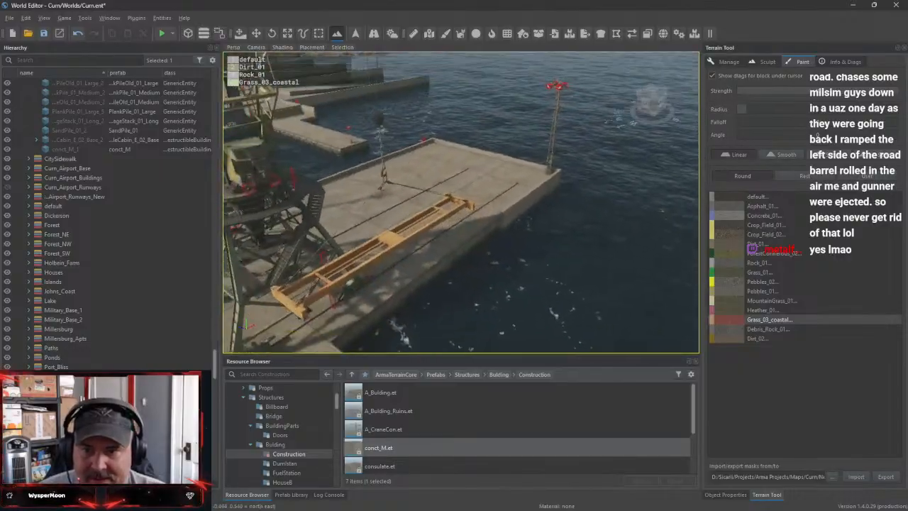
key(w)
right_drag(460, 202, 397, 188)
right_drag(461, 202, 333, 174)
key(d)
key(s)
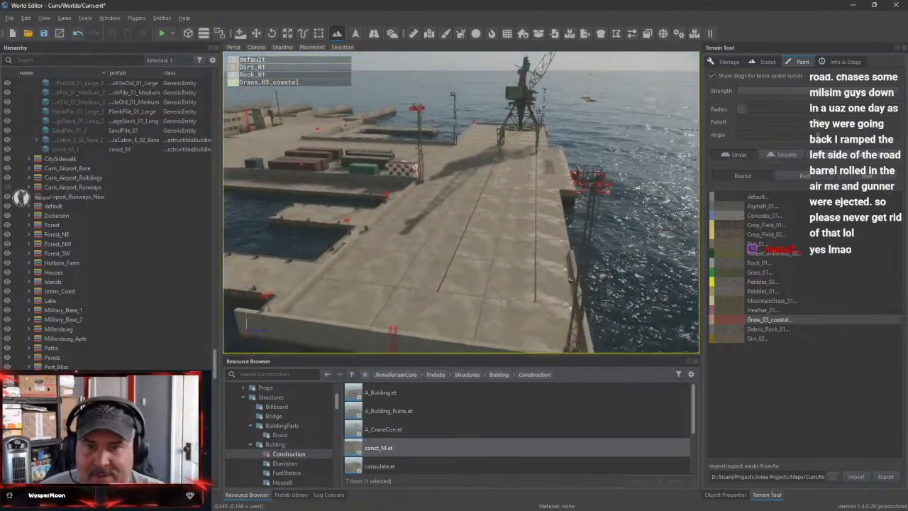
key(w)
right_drag(461, 202, 538, 159)
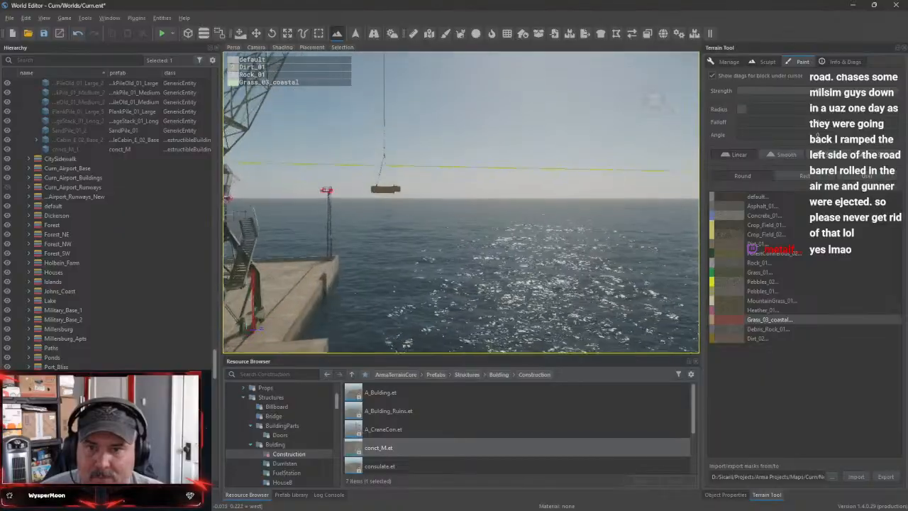
key(w)
right_drag(461, 202, 397, 159)
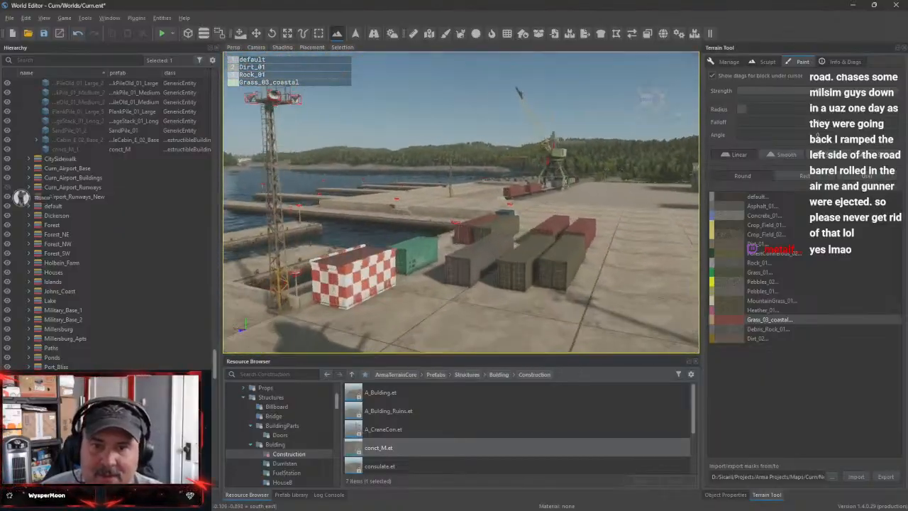
Examine the Port Bliss buildings and the freight train along the quay
key(w)
right_drag(461, 202, 522, 277)
key(w)
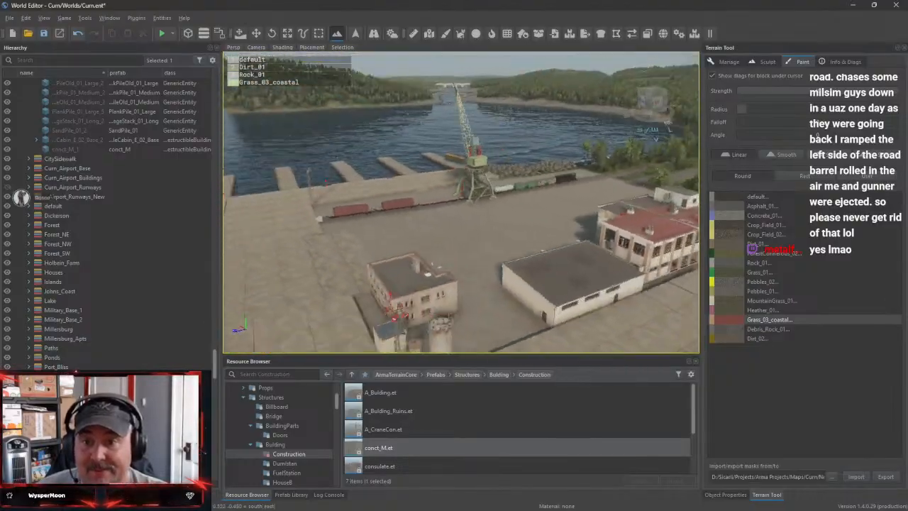
right_drag(461, 202, 390, 180)
key(w)
key(d)
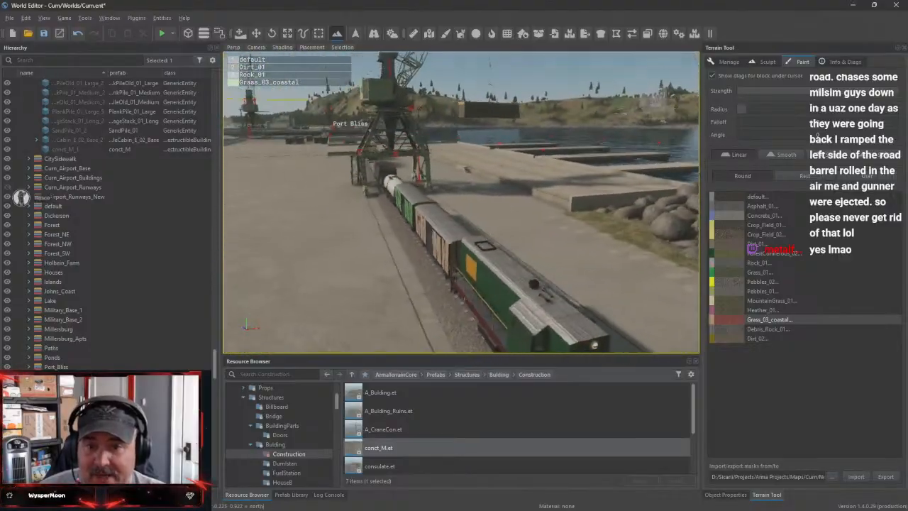
right_drag(461, 202, 560, 234)
key(s)
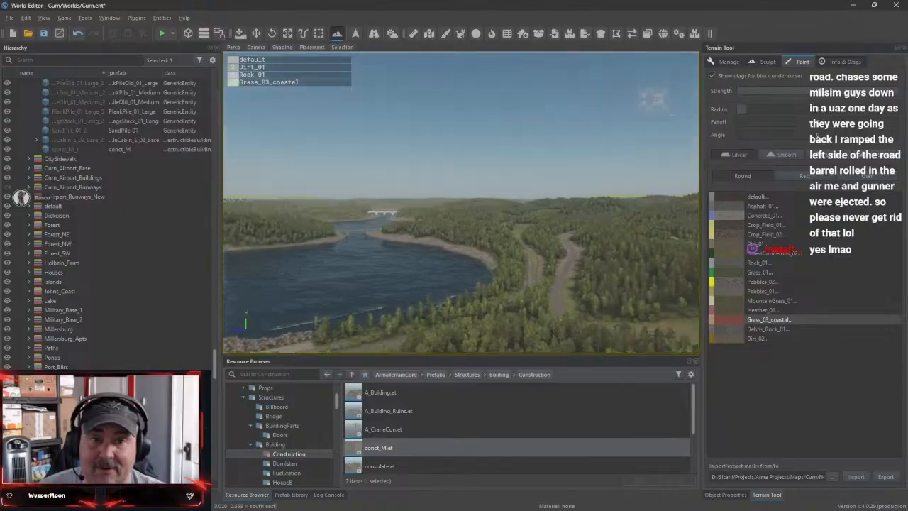
Review the whole Port Bliss layout and its surrounding shoreline from above
key(s)
right_drag(460, 202, 397, 241)
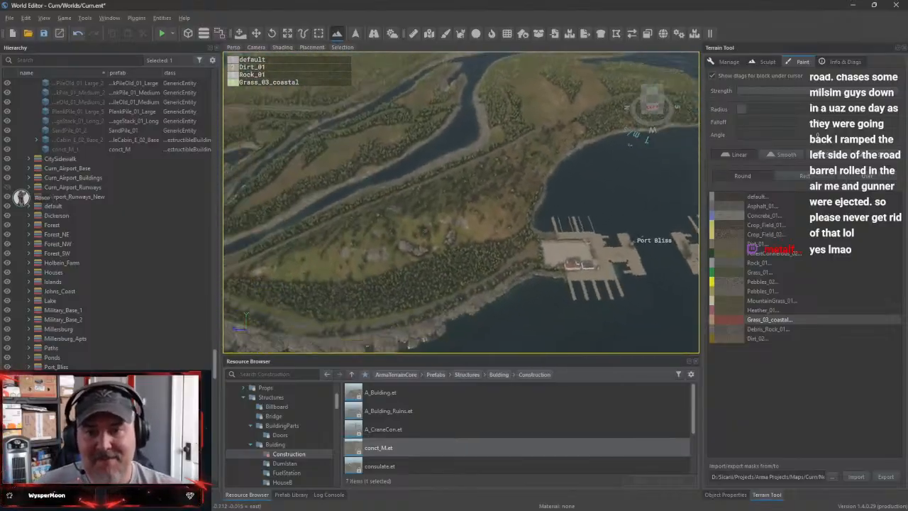
key(s)
right_drag(461, 202, 561, 205)
key(w)
right_drag(461, 202, 436, 237)
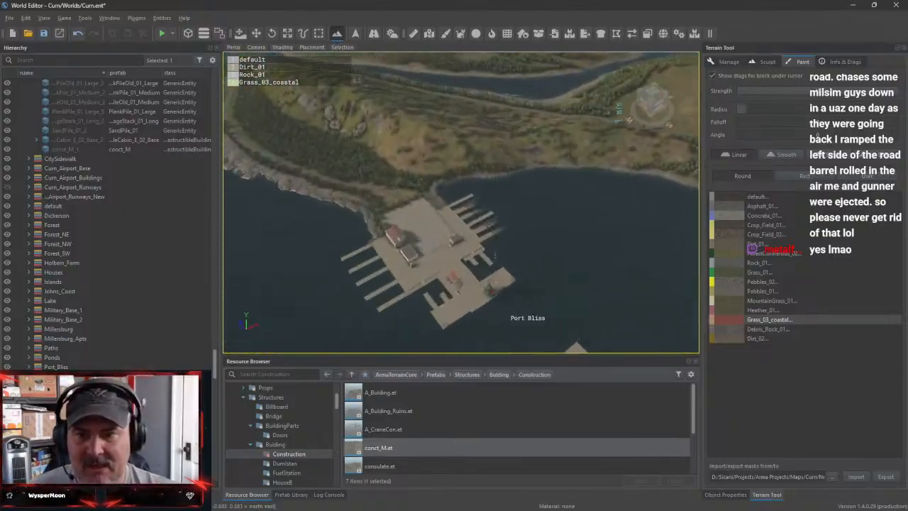
key(w)
right_drag(461, 202, 393, 205)
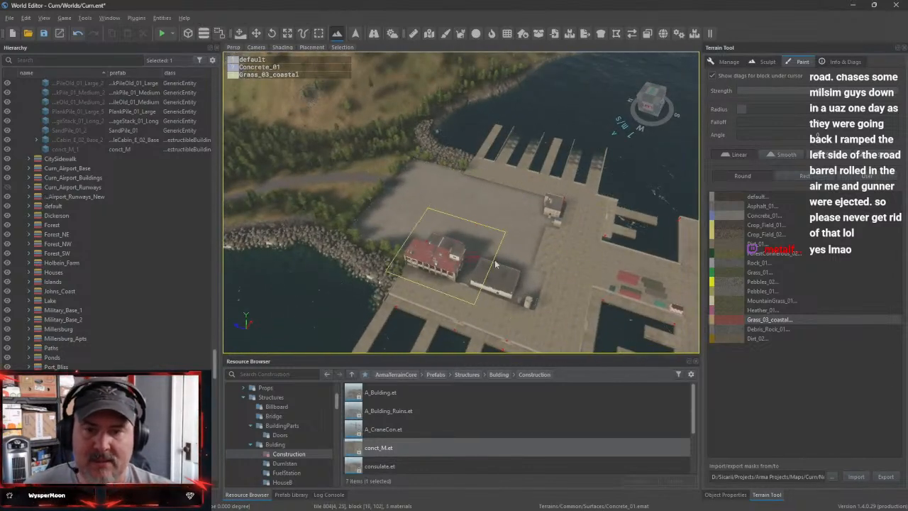
key(s)
Inspect the coastal road and rocky shoreline leading away from Port Bliss
right_drag(510, 247, 426, 158)
key(w)
key(w)
key(w)
key(w)
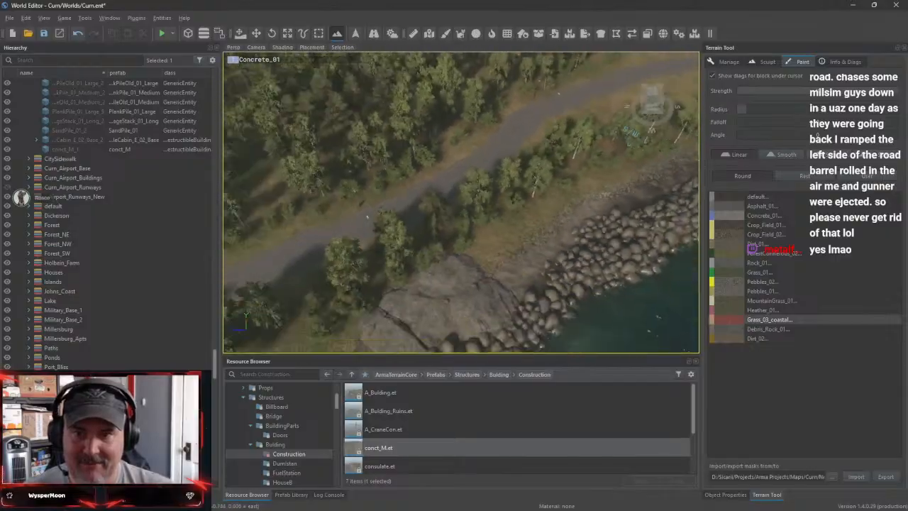
key(s)
right_drag(512, 250, 512, 250)
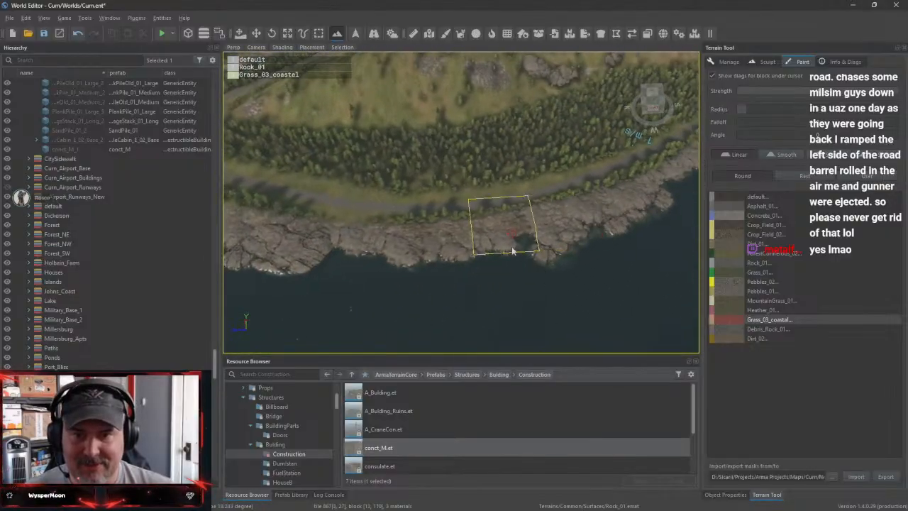
key(w)
right_drag(366, 252, 230, 238)
key(w)
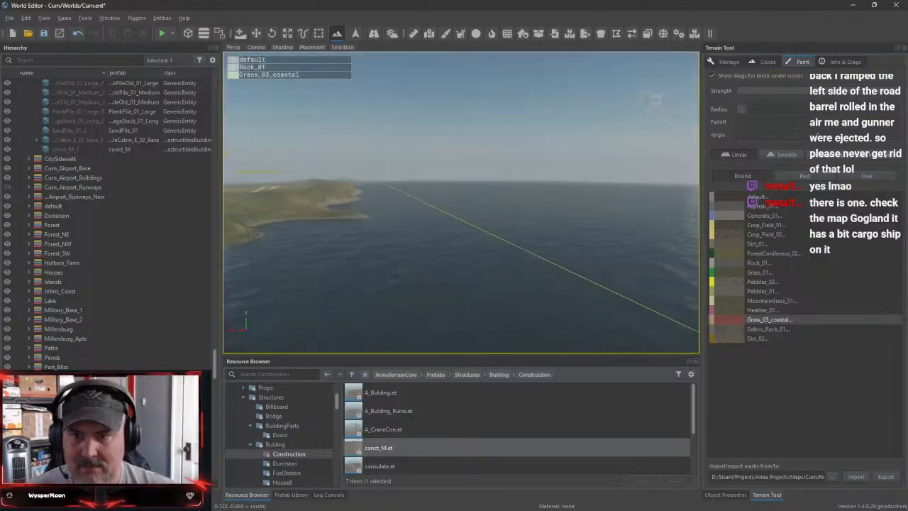
Examine the houses, roads and woods of Watson Park
key(w)
right_drag(461, 212, 388, 303)
key(w)
key(w)
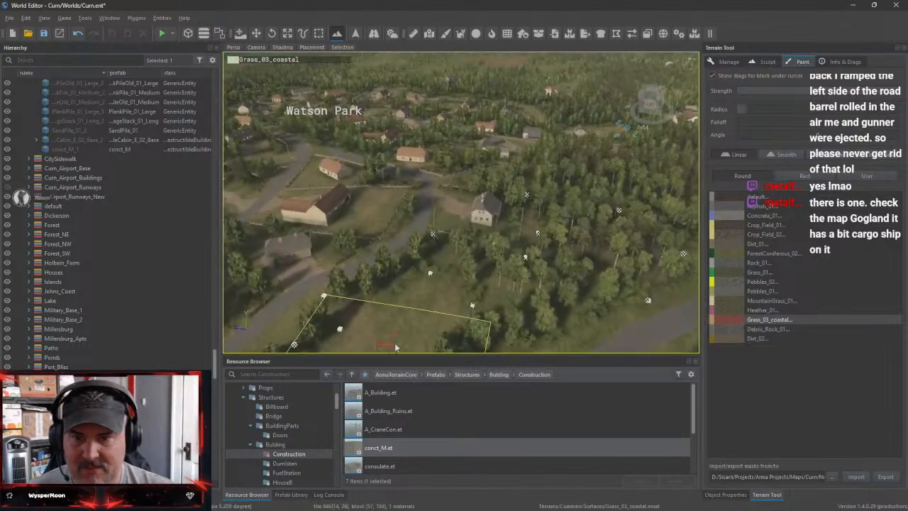
right_drag(570, 223, 571, 196)
right_drag(573, 284, 521, 300)
Collapse the Watson_Park layer in the hierarchy
scroll(128, 167, down, 6)
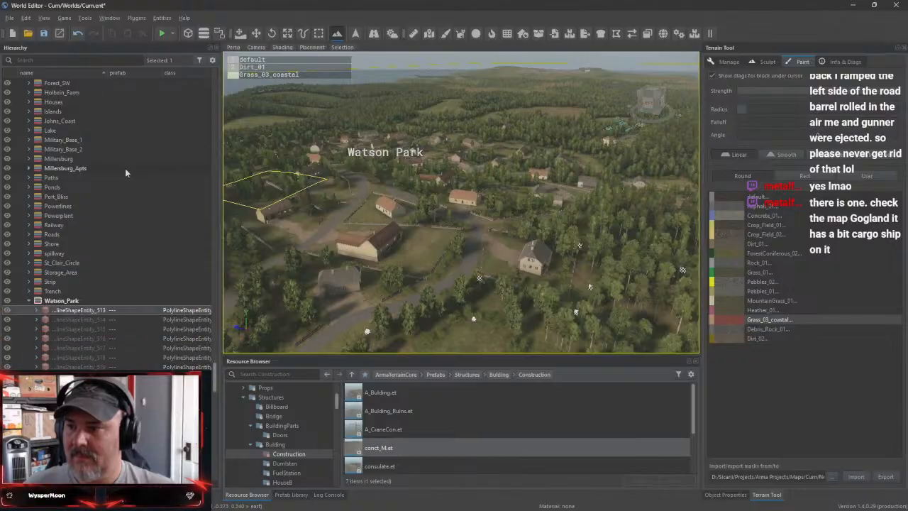
click(28, 302)
scroll(137, 234, up, 14)
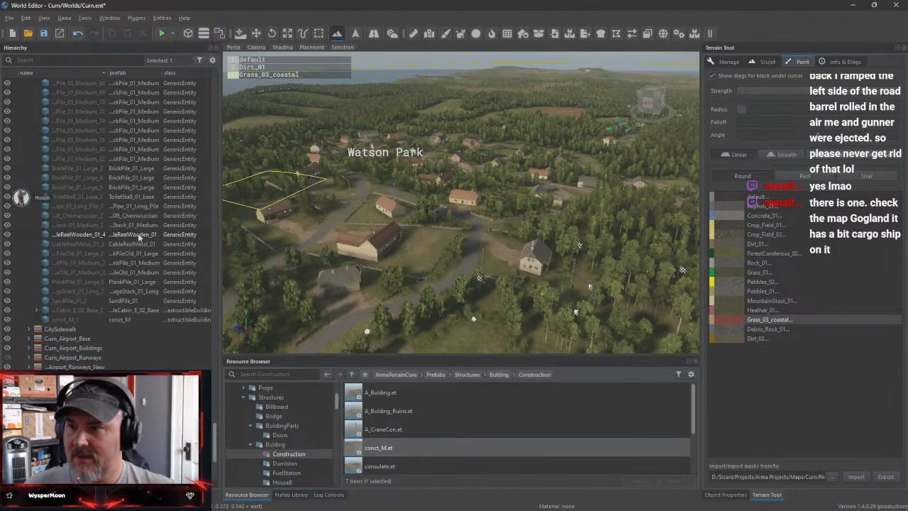
Select the City layer in the hierarchy and save the Curn world
scroll(139, 241, up, 4)
drag(215, 397, 215, 73)
click(55, 121)
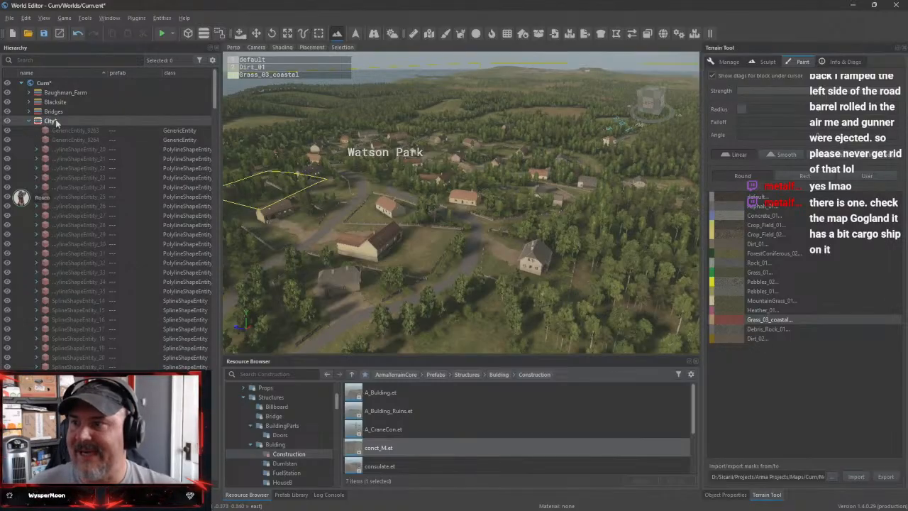
click(44, 33)
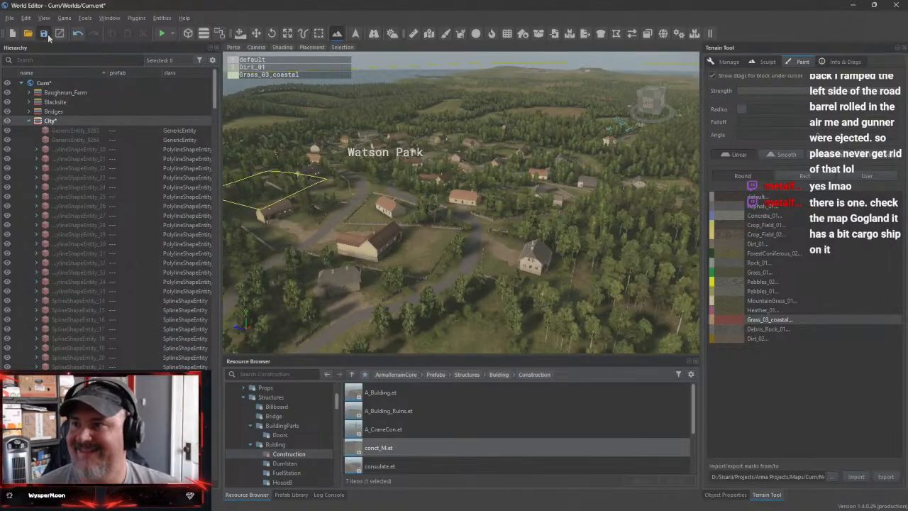
Expand the City layer in the hierarchy and focus the view on its first generic entity
click(29, 121)
click(131, 130)
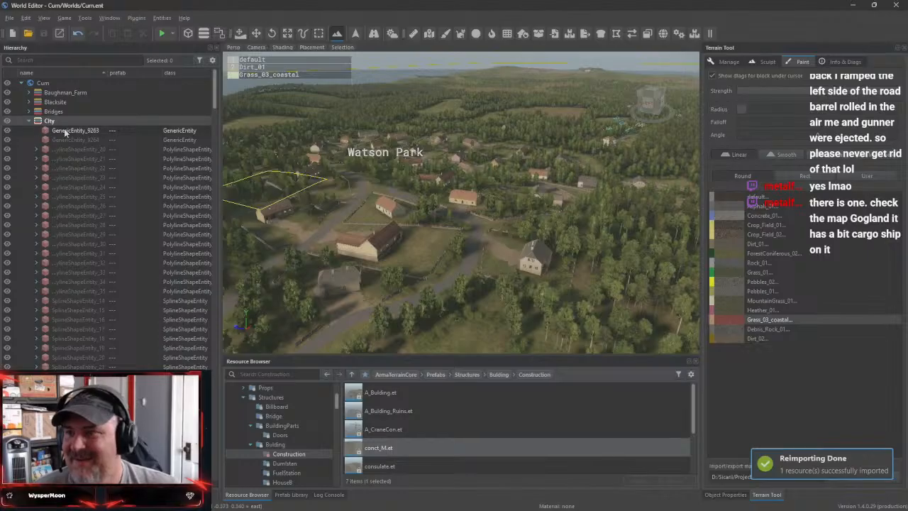
double_click(131, 130)
scroll(560, 217, down, 12)
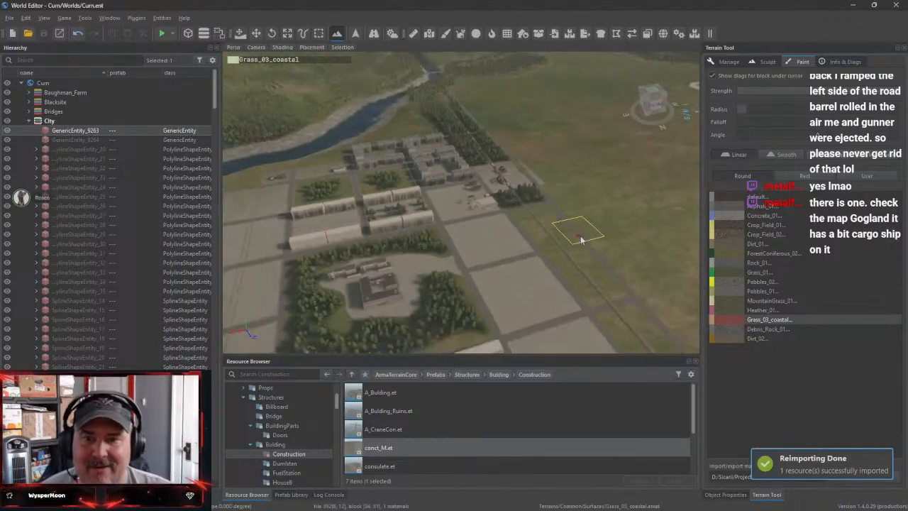
Examine the city's apartment blocks, concrete lots, roads and tree belts around the construction site
right_drag(599, 234, 478, 212)
key(w)
key(w)
key(w)
key(s)
key(w)
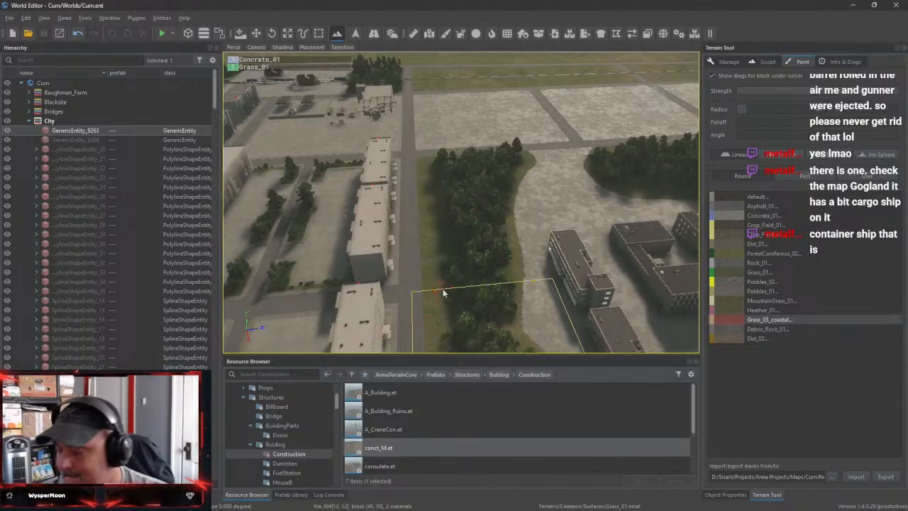
mouse_move(554, 312)
right_down()
mouse_move(560, 241)
mouse_move(521, 224)
mouse_move(589, 220)
mouse_move(539, 234)
mouse_move(514, 259)
mouse_move(454, 255)
mouse_move(426, 234)
mouse_move(395, 254)
right_up()
click(762, 310)
key(w)
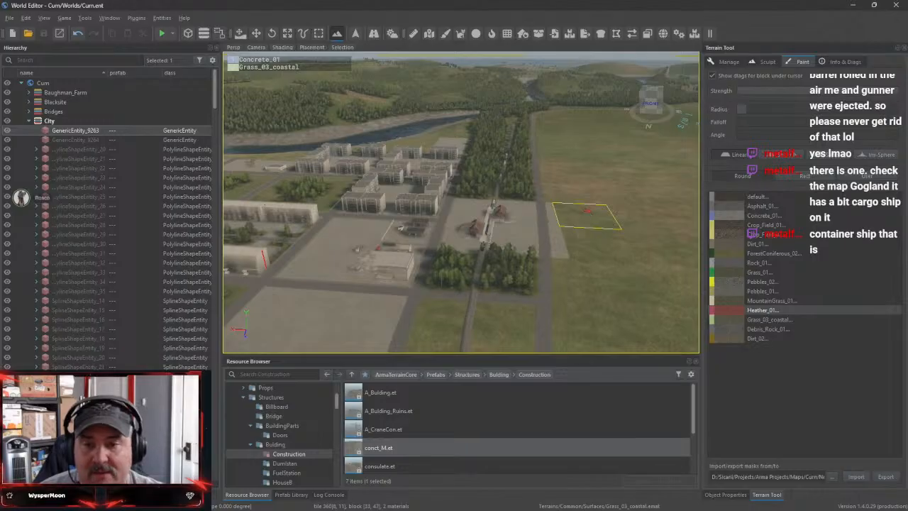
key(w)
right_drag(589, 213, 319, 220)
key(w)
right_drag(460, 202, 326, 298)
key(d)
key(s)
key(s)
Open the consulate.et prefab from the Construction folder and inspect the building model
double_click(380, 465)
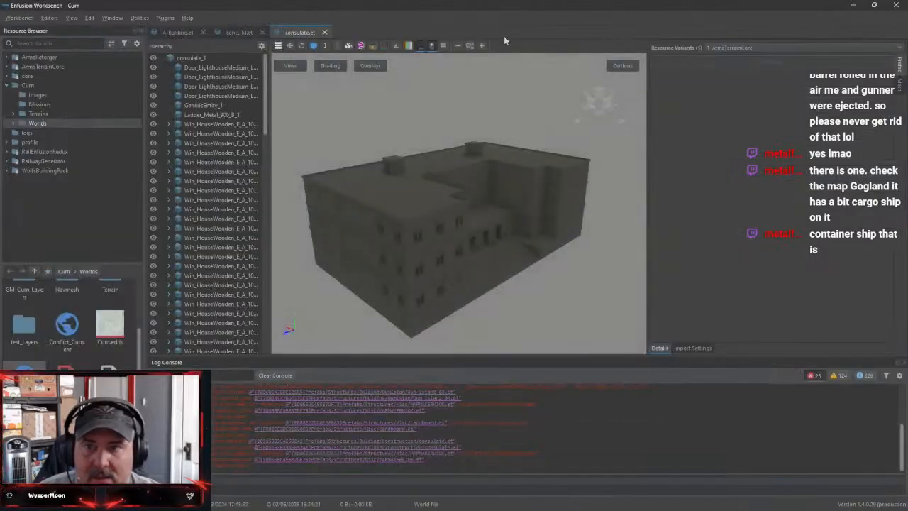
right_drag(482, 278, 561, 234)
key(w)
key(s)
Close Enfusion Workbench and reopen the Curn project from its launcher
click(901, 7)
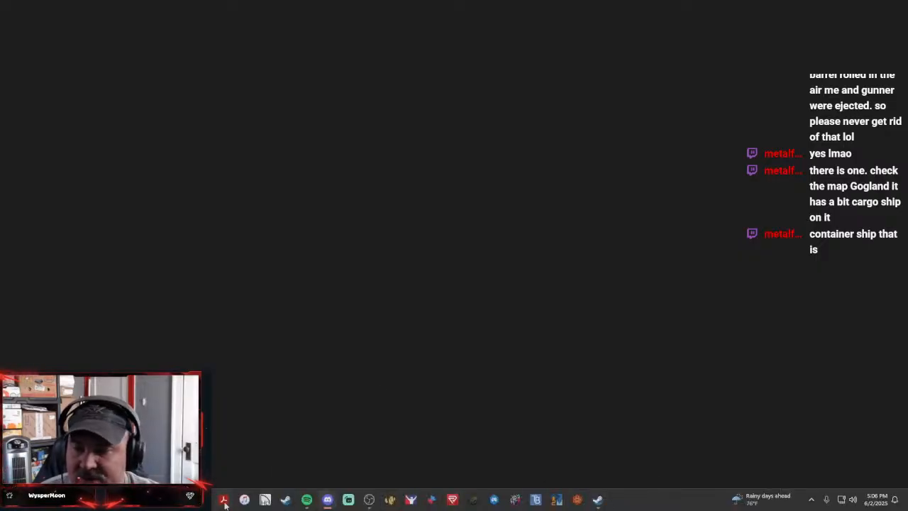
click(600, 504)
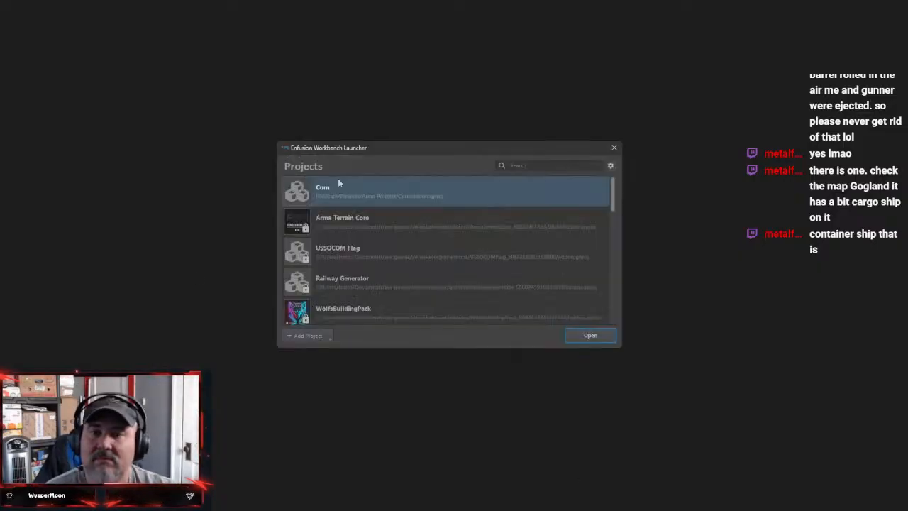
click(588, 336)
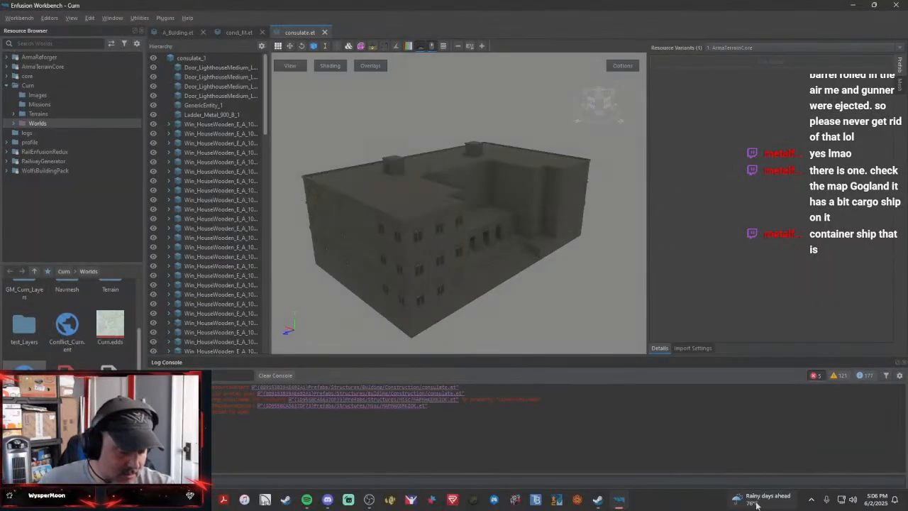
mouse_move(756, 504)
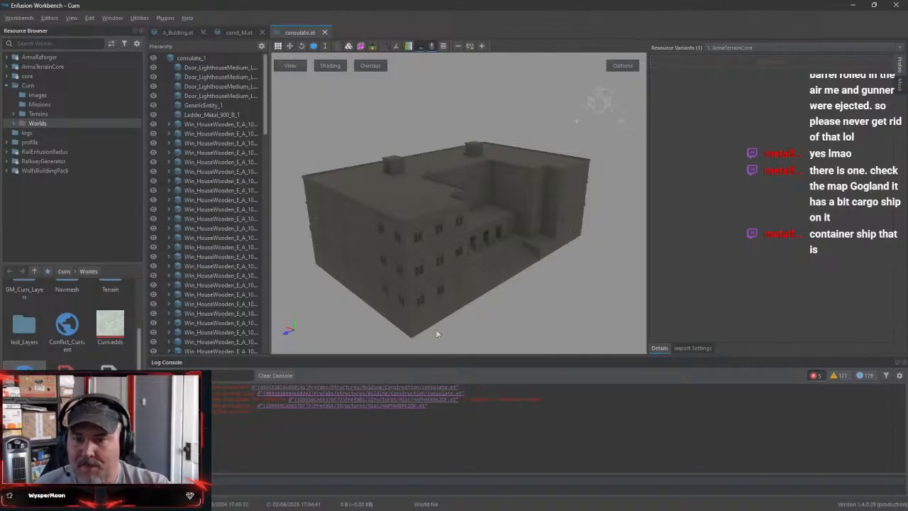
Close the consulate.et, conct_M.et and a_Bulding.et prefab previews and switch back to World Editor with the Curn world
click(324, 32)
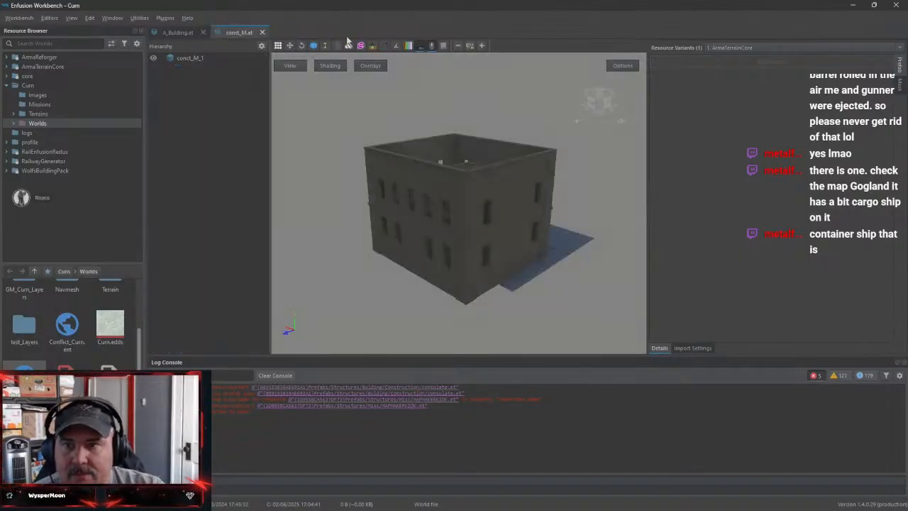
click(261, 32)
click(222, 32)
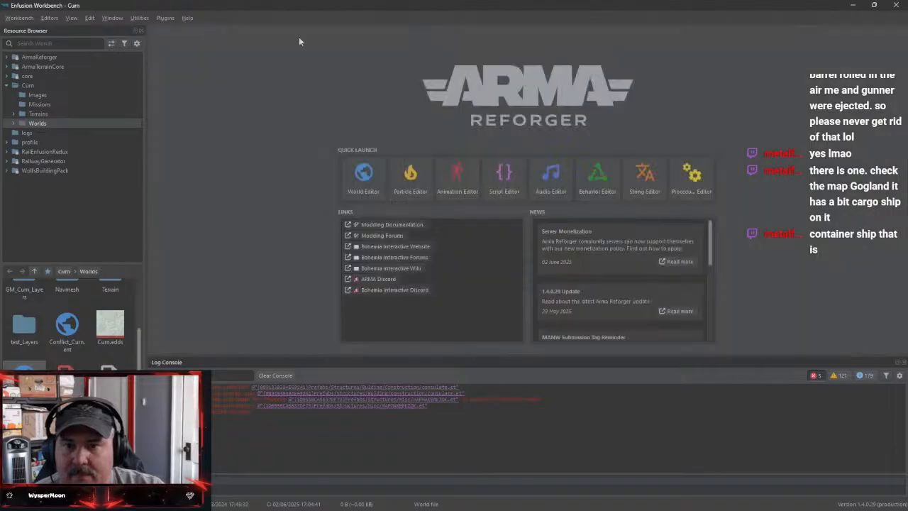
click(851, 5)
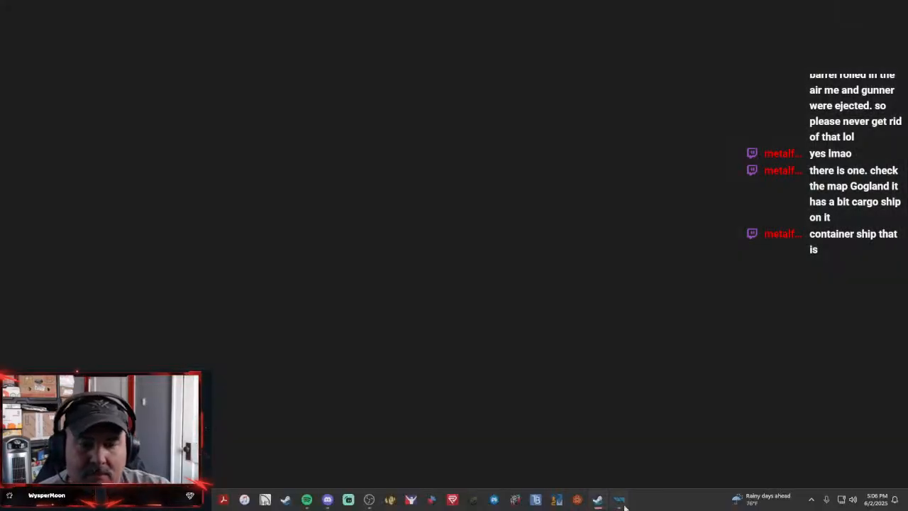
click(621, 502)
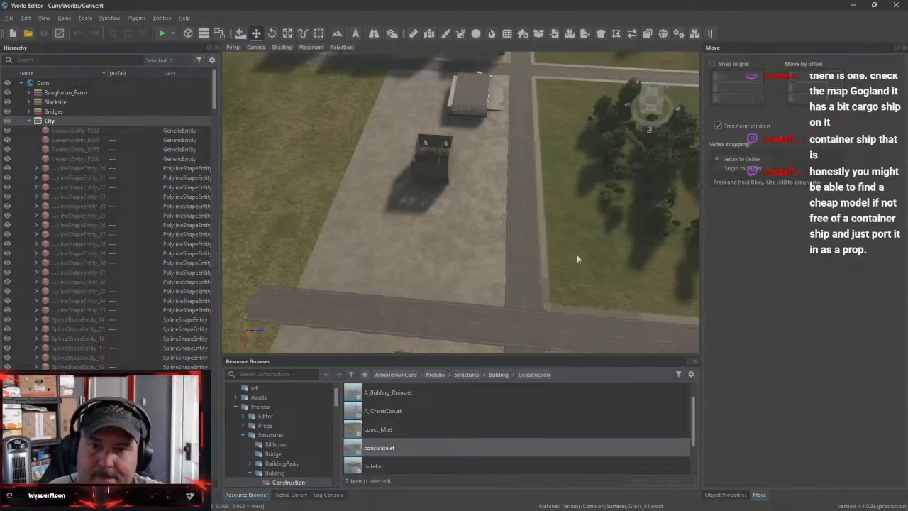
Place the A_CraneCon.et prefab from the Construction folder on the unfinished hospital building in the city
right_drag(577, 255, 610, 227)
key(w)
key(w)
key(w)
key(w)
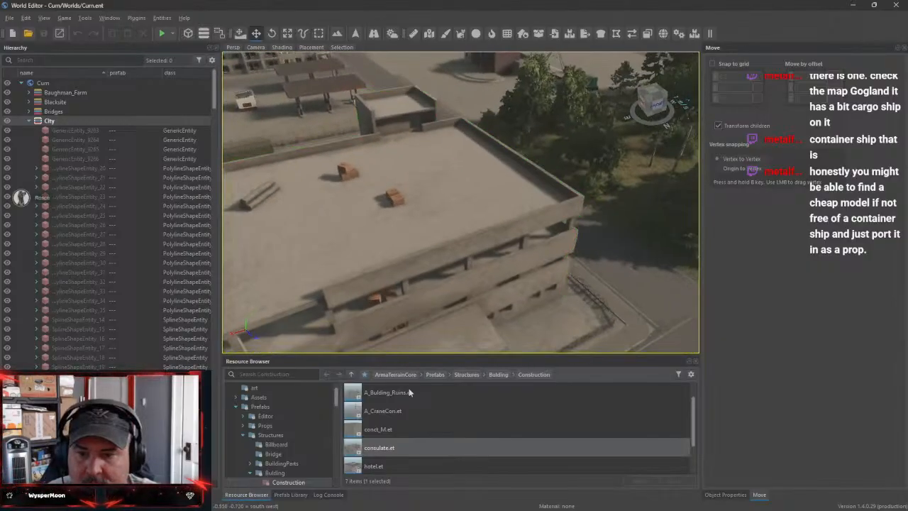
click(383, 411)
drag(385, 418, 449, 225)
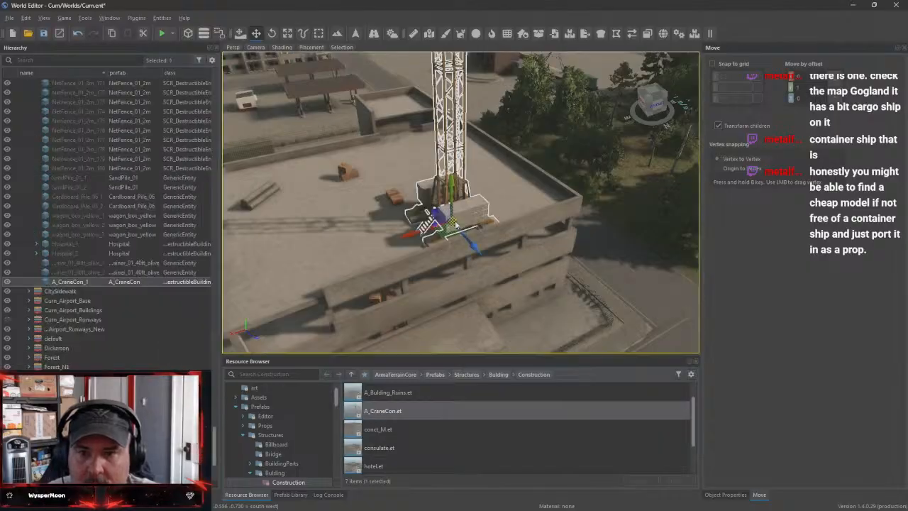
Move the crane along the building's street side until it stands beyond the unfinished end
key(d)
right_drag(449, 225, 427, 218)
key(s)
key(w)
drag(483, 256, 545, 319)
right_drag(545, 319, 511, 330)
key(w)
key(s)
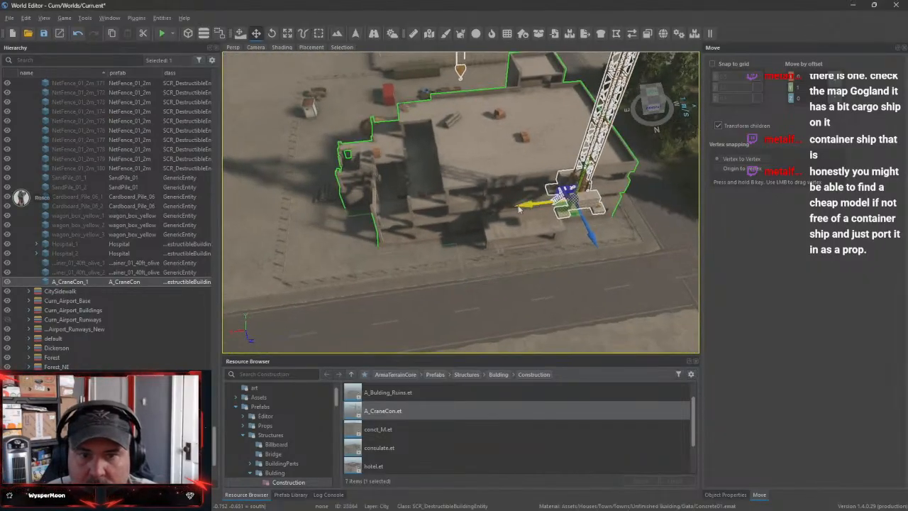
drag(516, 202, 268, 228)
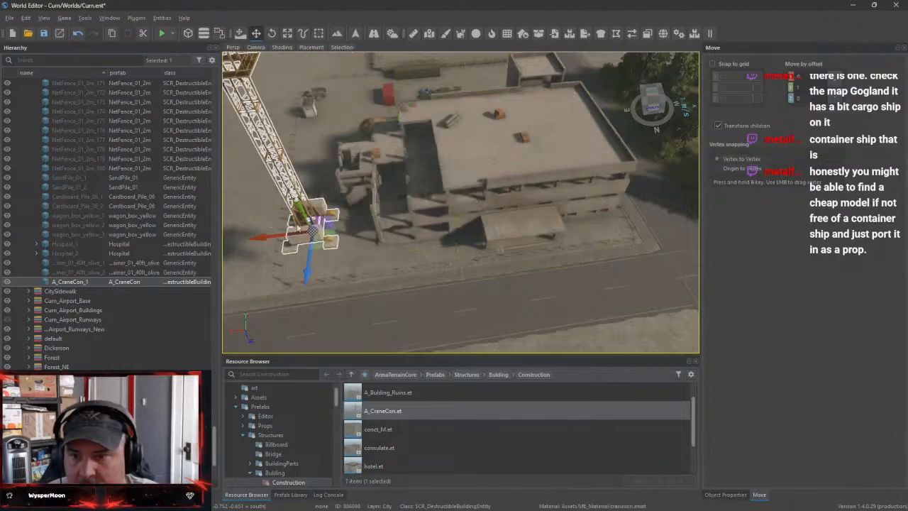
Shift the crane back from the road beside the unfinished frame and snap it to the ground
right_drag(284, 234, 432, 248)
key(w)
key(s)
drag(462, 204, 402, 210)
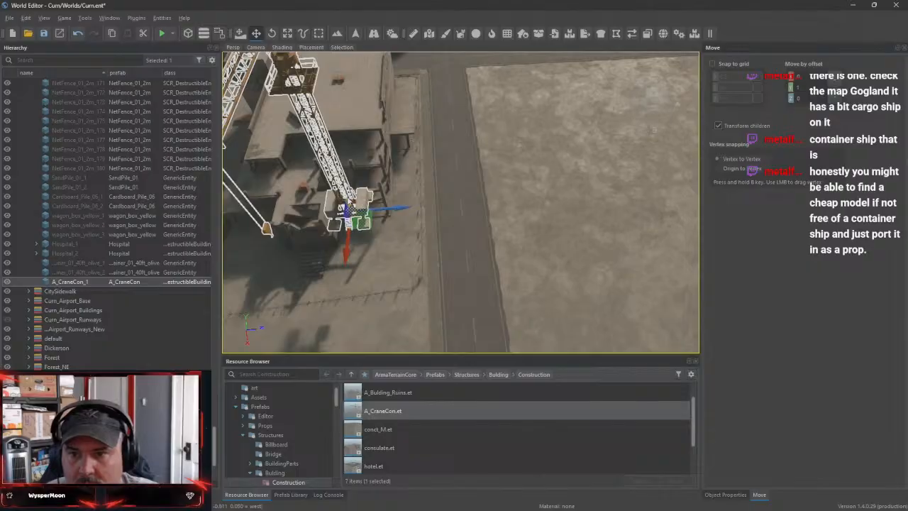
key(w)
right_drag(406, 226, 350, 207)
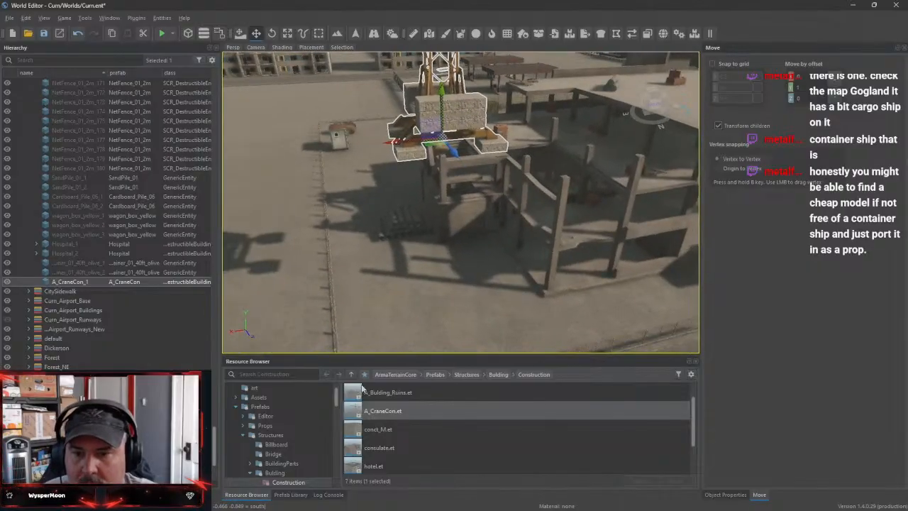
right_click(86, 282)
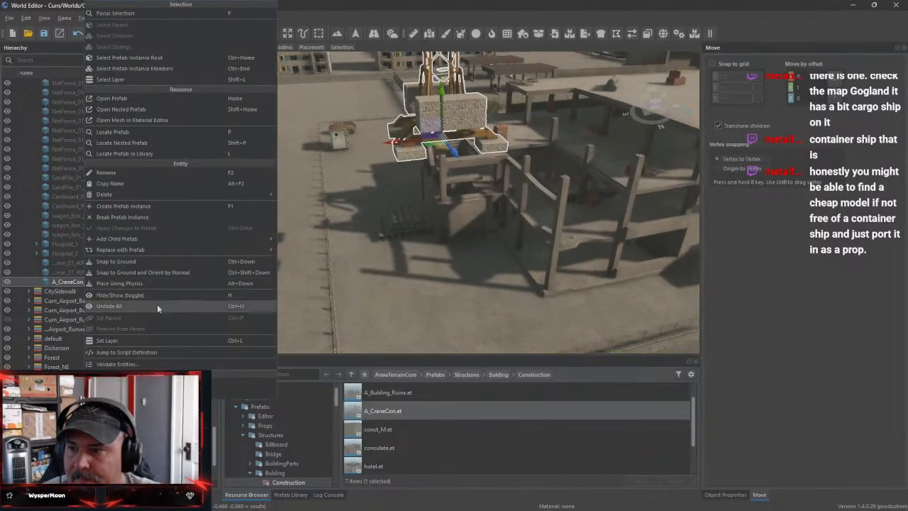
click(153, 264)
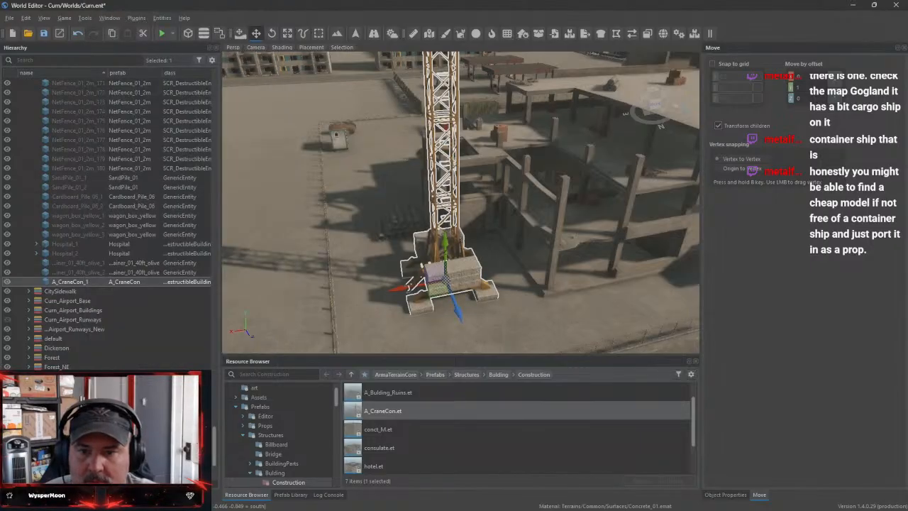
Rotate the crane about its vertical axis so its jib reaches over the unfinished building
key(w)
right_drag(517, 289, 418, 280)
key(w)
key(s)
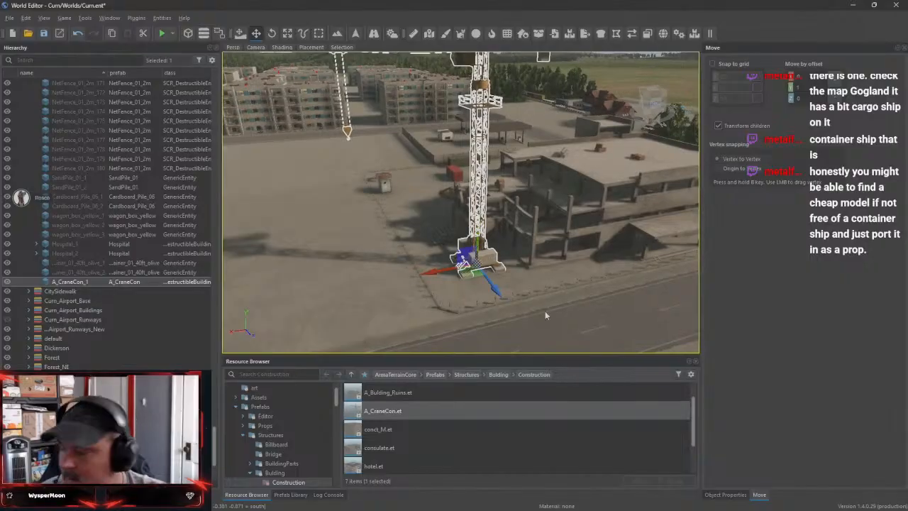
key(e)
drag(488, 296, 461, 256)
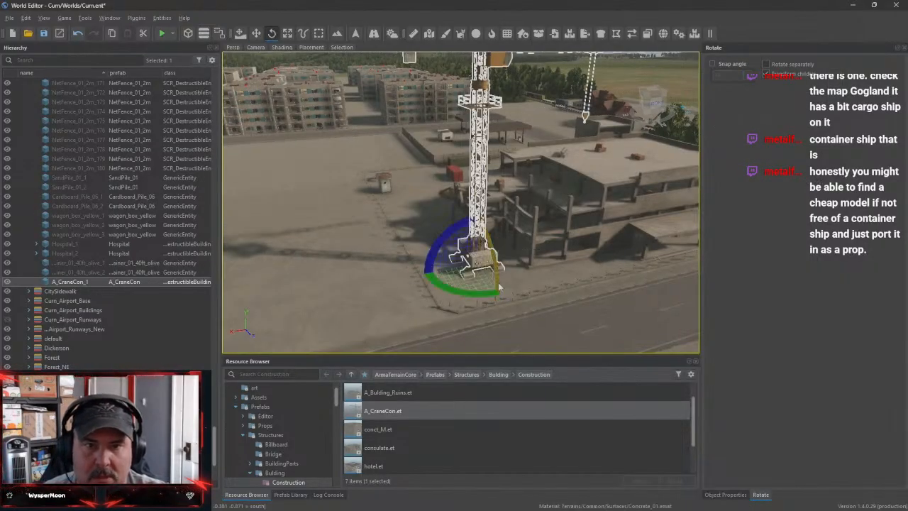
key(w)
right_drag(498, 287, 602, 273)
key(s)
Look through the hotel, consulate and House_Ruin prefabs in the Construction folder
scroll(464, 446, down, 2)
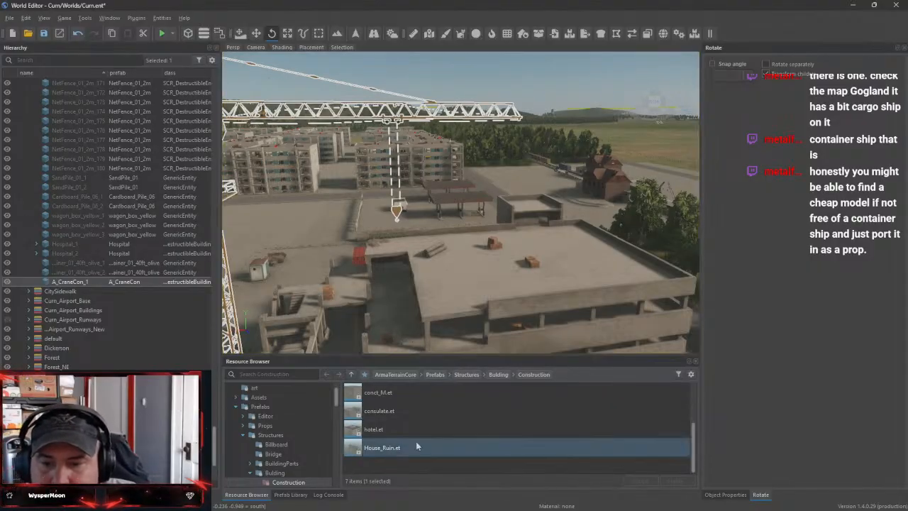
click(393, 428)
click(512, 409)
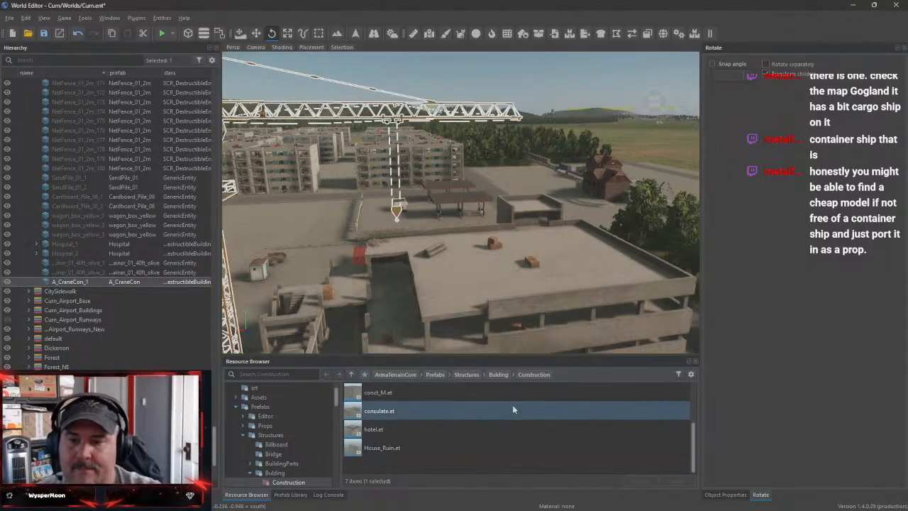
right_click(480, 421)
click(516, 454)
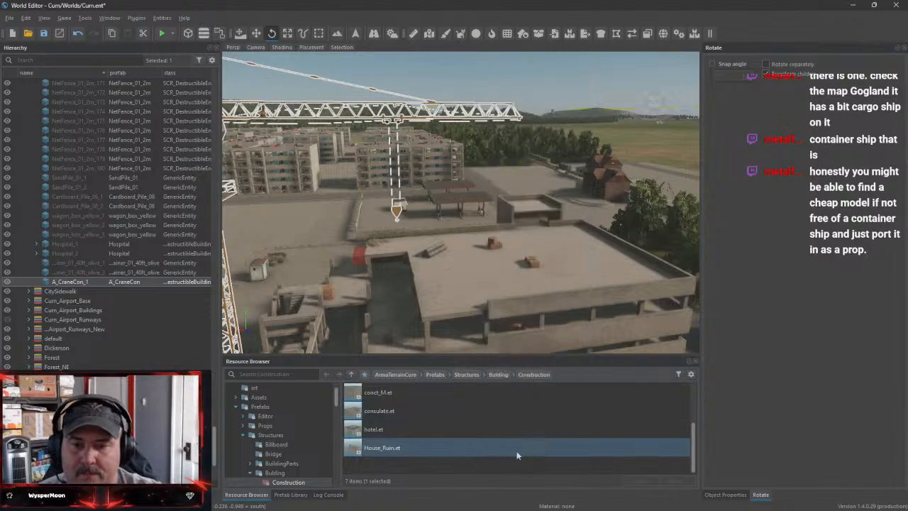
right_click(553, 453)
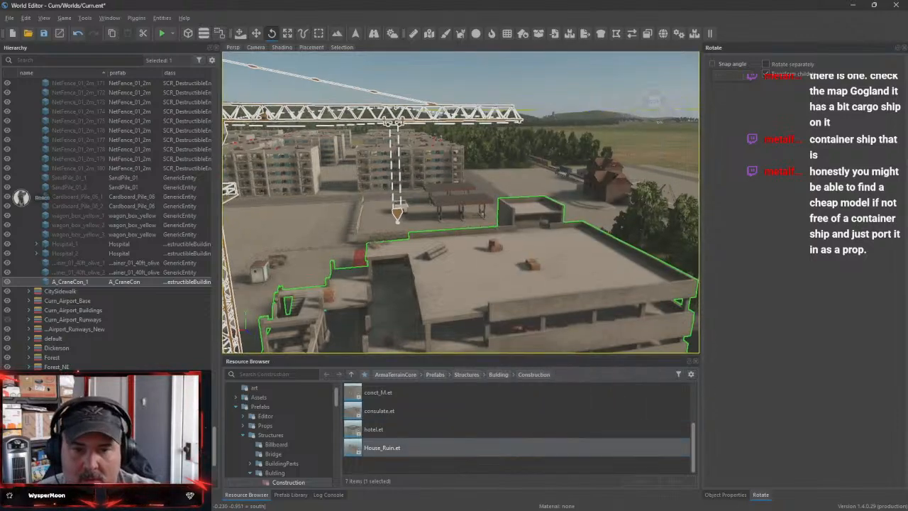
Place the hotel.et prefab at the edge of the empty concrete lot beside the construction site
right_drag(589, 248, 461, 234)
key(s)
right_drag(528, 329, 461, 253)
key(s)
key(a)
click(375, 431)
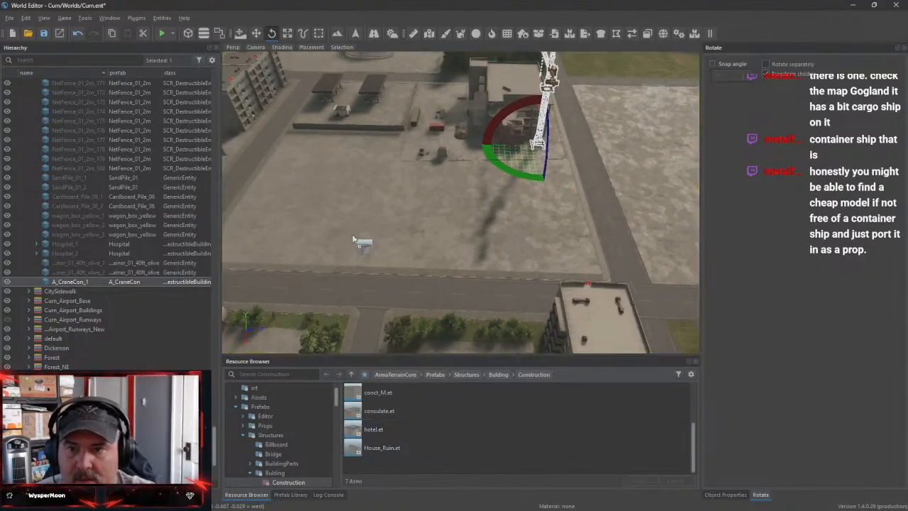
drag(353, 239, 355, 240)
right_drag(431, 257, 398, 271)
key(w)
key(s)
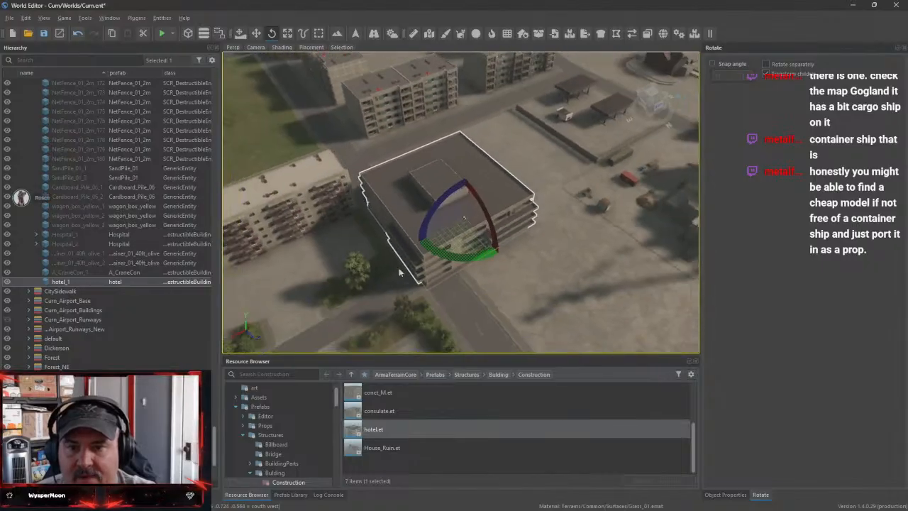
Move the hotel off the street onto the concrete lot and adjust its position beside the walled canopy yard
key(w)
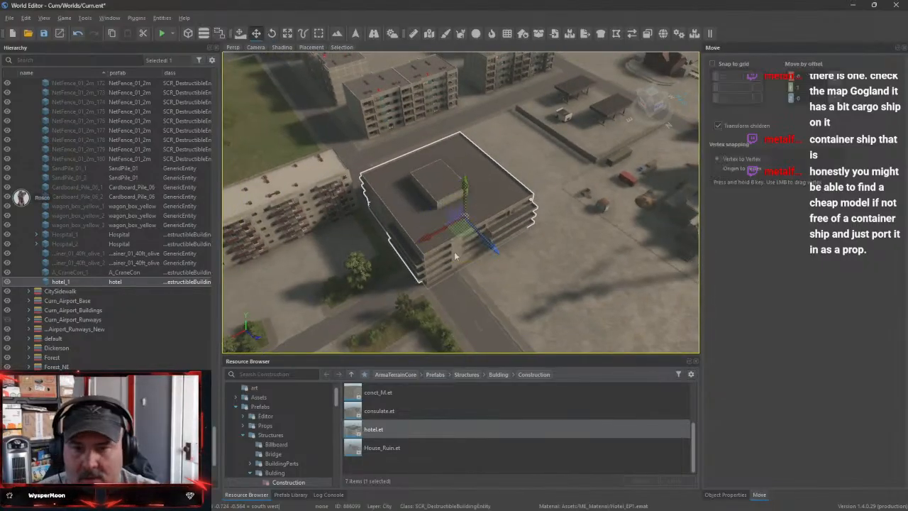
drag(434, 235, 468, 216)
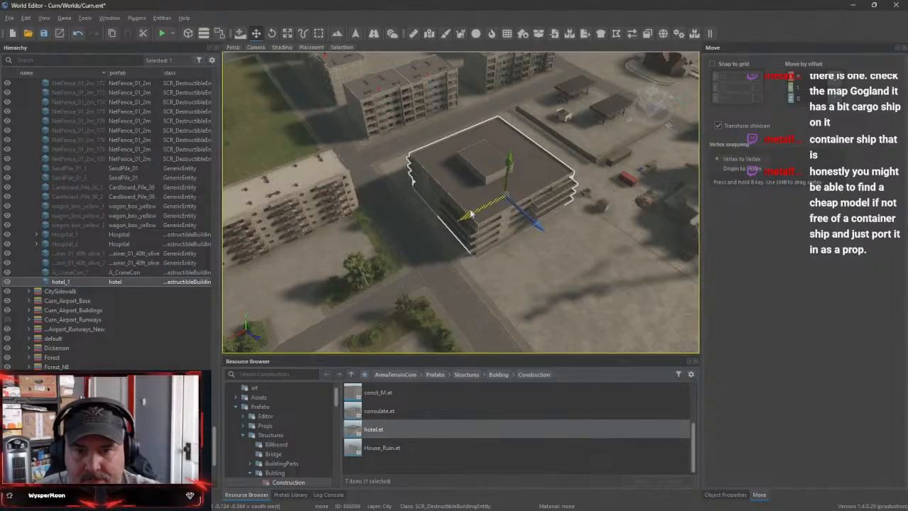
key(w)
right_drag(472, 214, 430, 207)
key(d)
key(w)
key(s)
drag(477, 201, 480, 212)
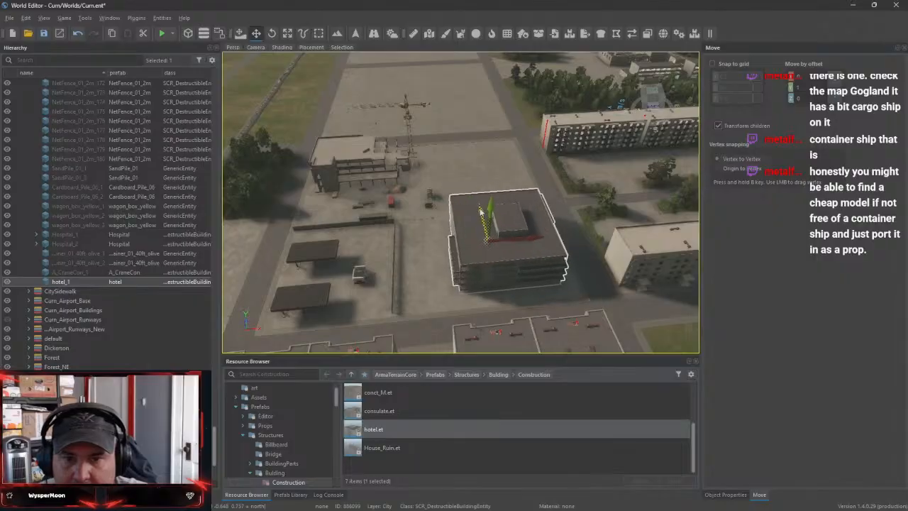
drag(535, 246, 523, 248)
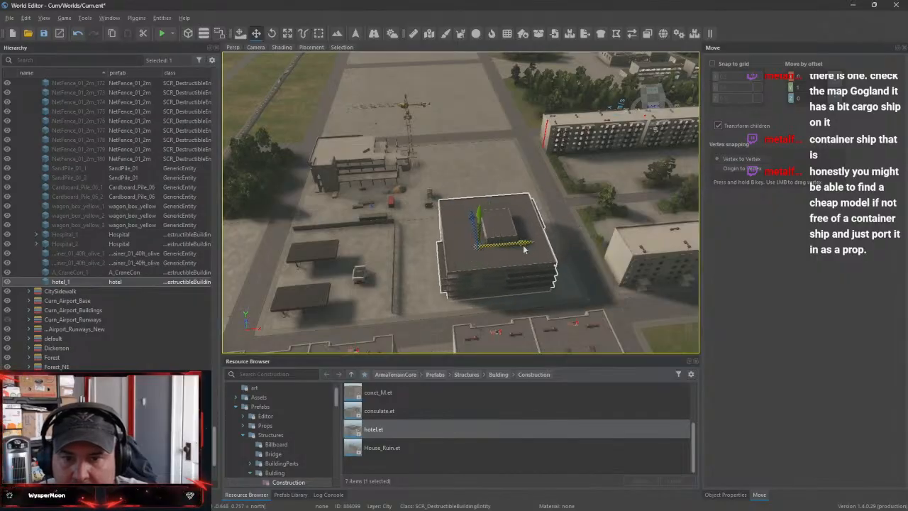
Preview the House_B_Tenement_EP1.et prefab from the HouseB folder, inspect its tower and entrance, and close the preview
right_drag(583, 246, 438, 269)
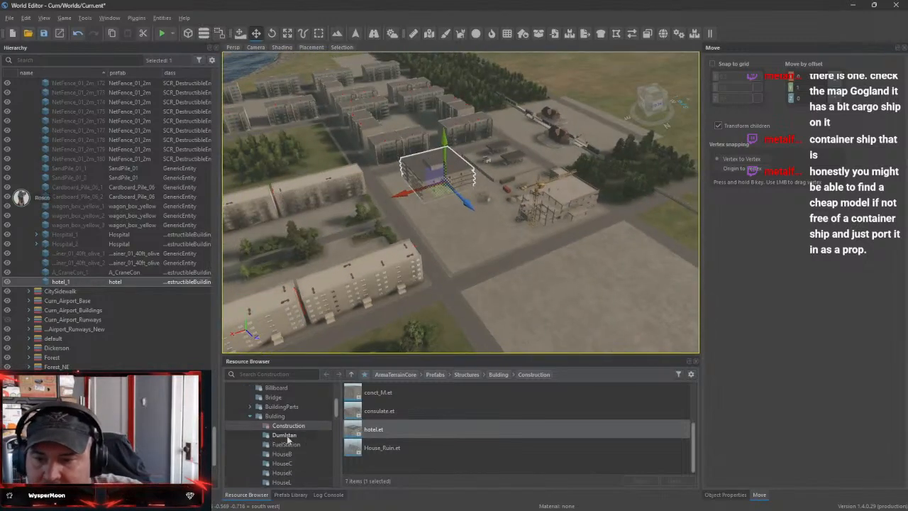
click(285, 444)
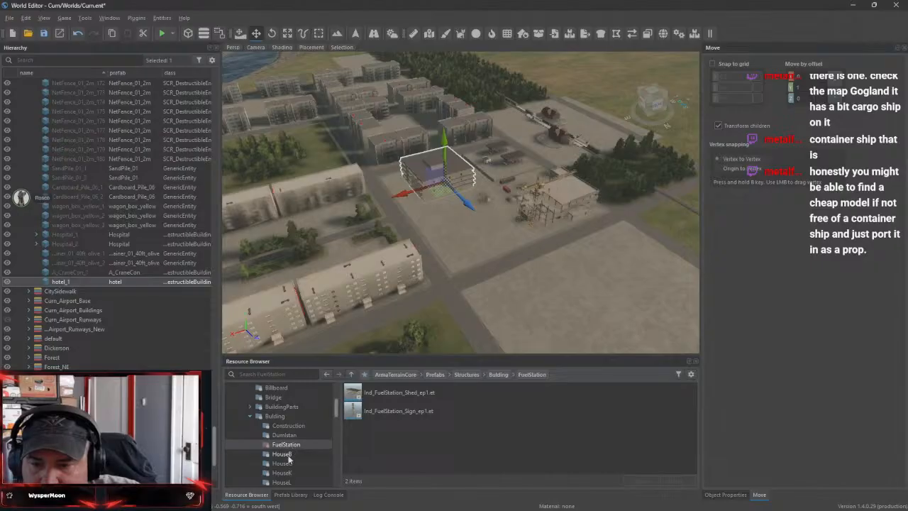
double_click(388, 394)
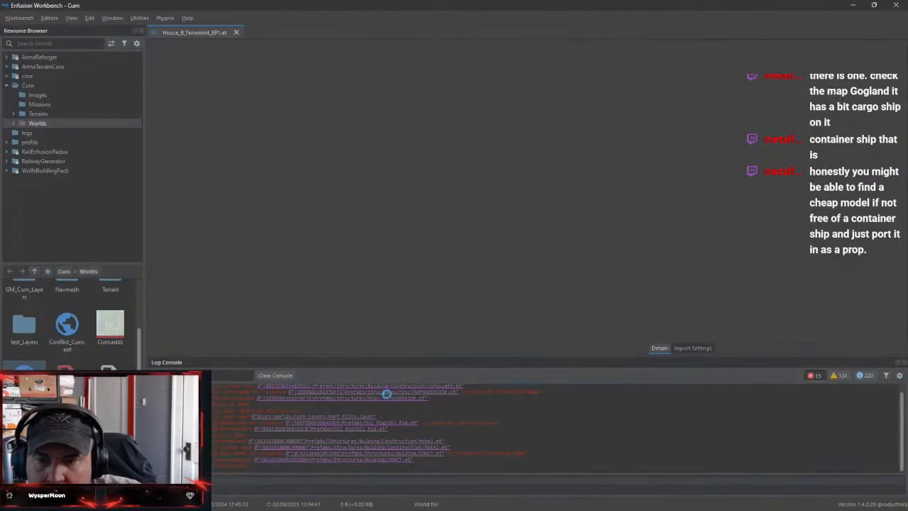
drag(458, 212, 524, 188)
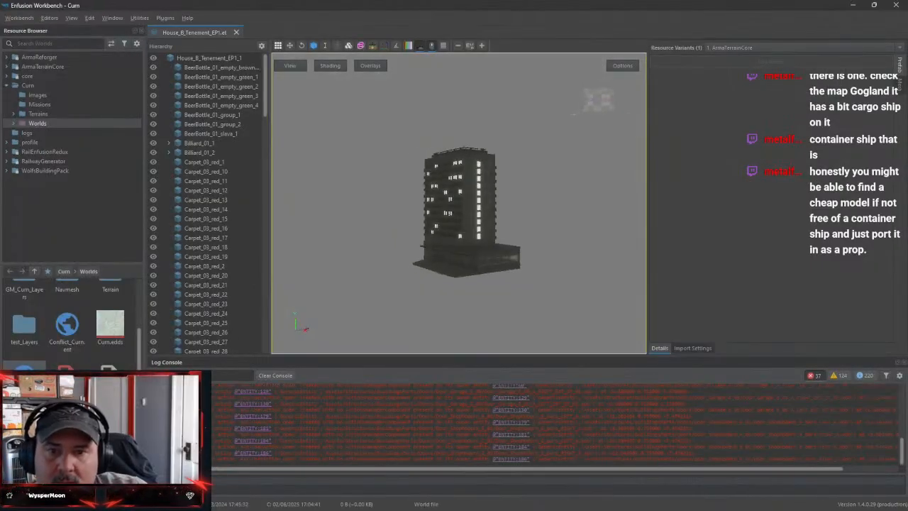
scroll(498, 258, up, 5)
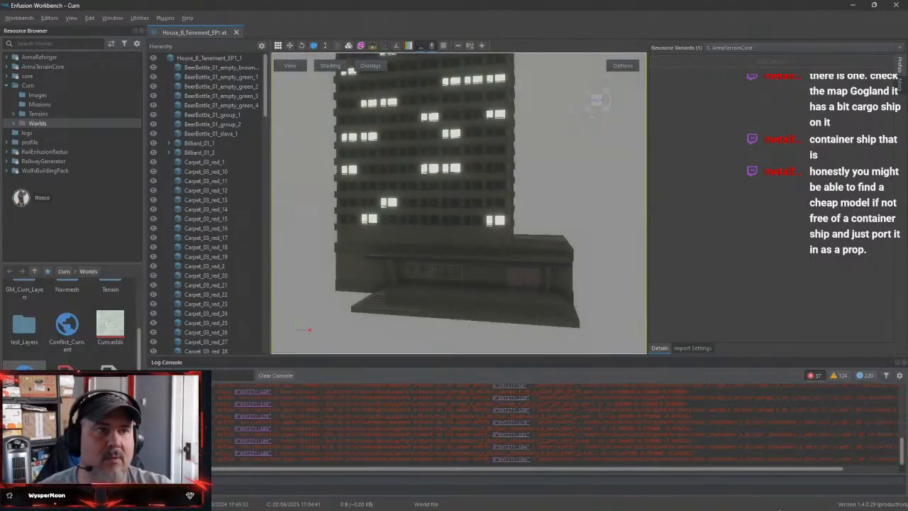
click(236, 32)
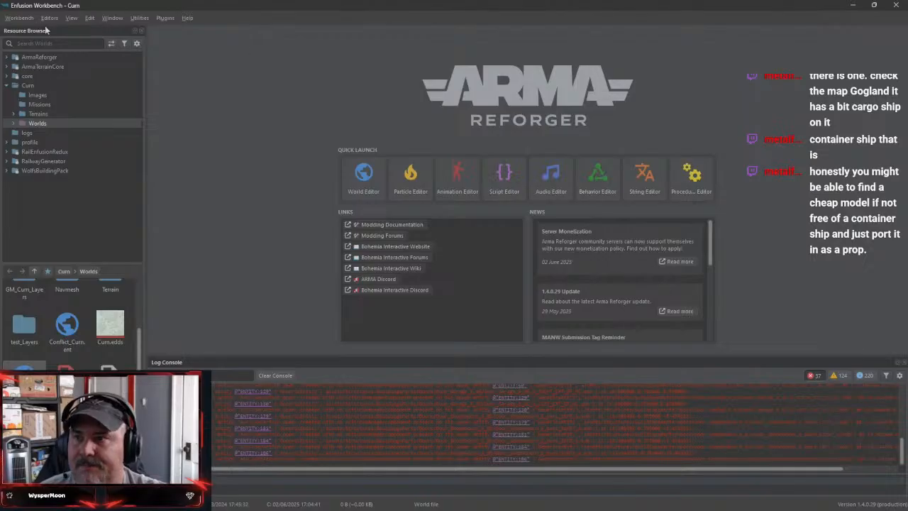
click(852, 7)
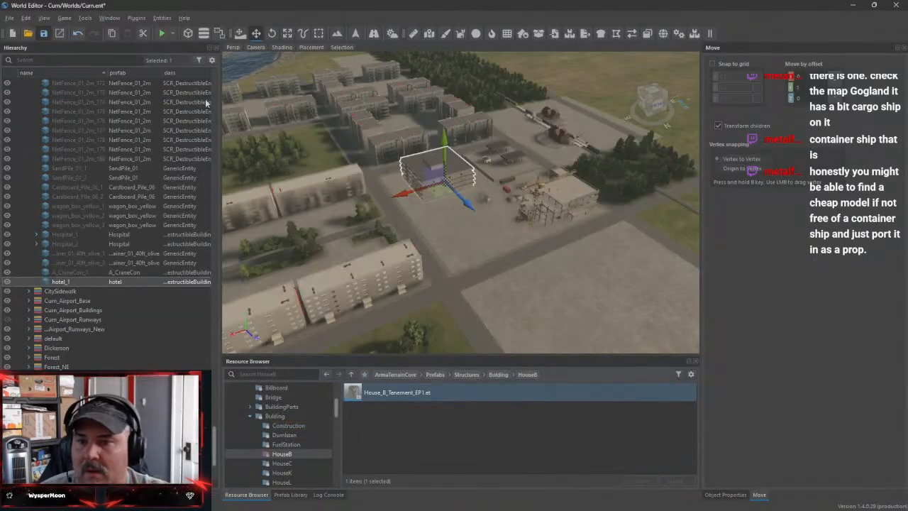
Place the House_B_Tenement_EP1.et prefab on the empty concrete corner in front of the hotel, across from the crane
right_drag(529, 250, 457, 251)
key(w)
key(s)
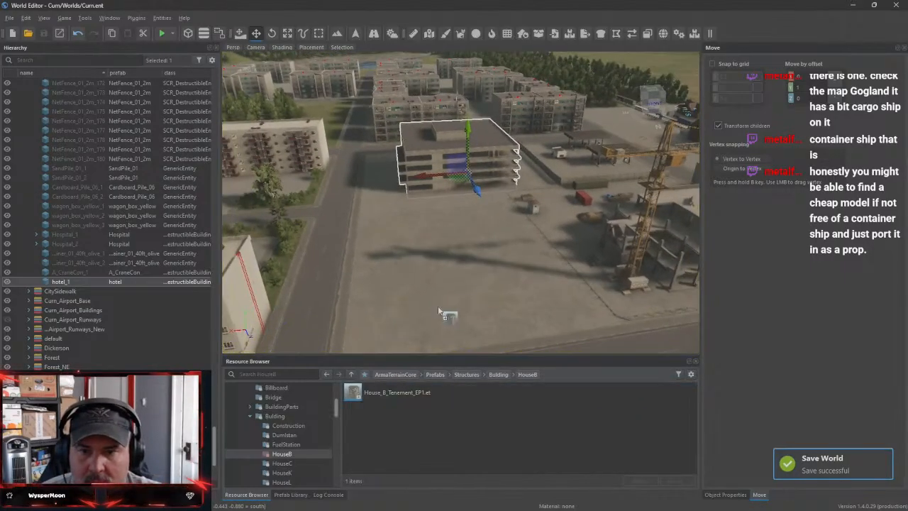
drag(463, 278, 465, 284)
Check the tenement's base from street level and adjust the building's height so it sits properly on the concrete
right_drag(465, 284, 709, 256)
key(w)
key(w)
key(w)
key(w)
key(s)
key(s)
key(w)
key(a)
key(a)
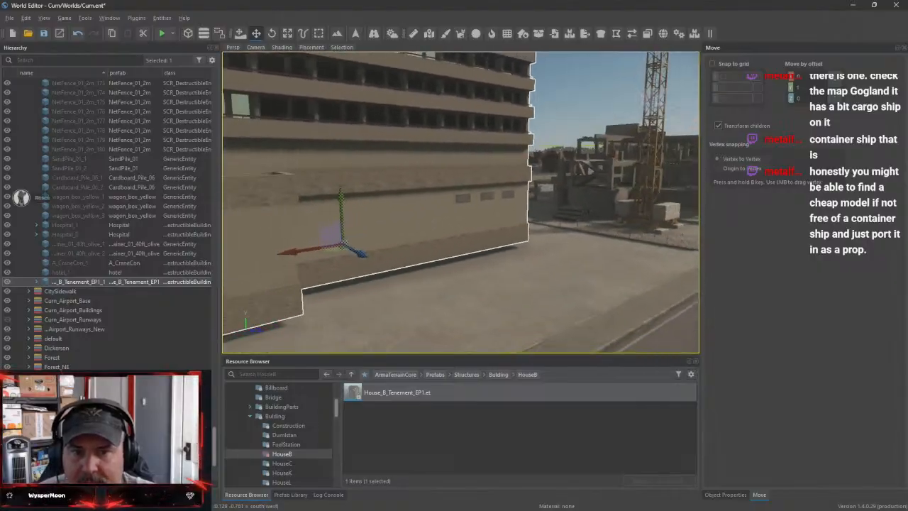
key(s)
right_drag(619, 198, 619, 207)
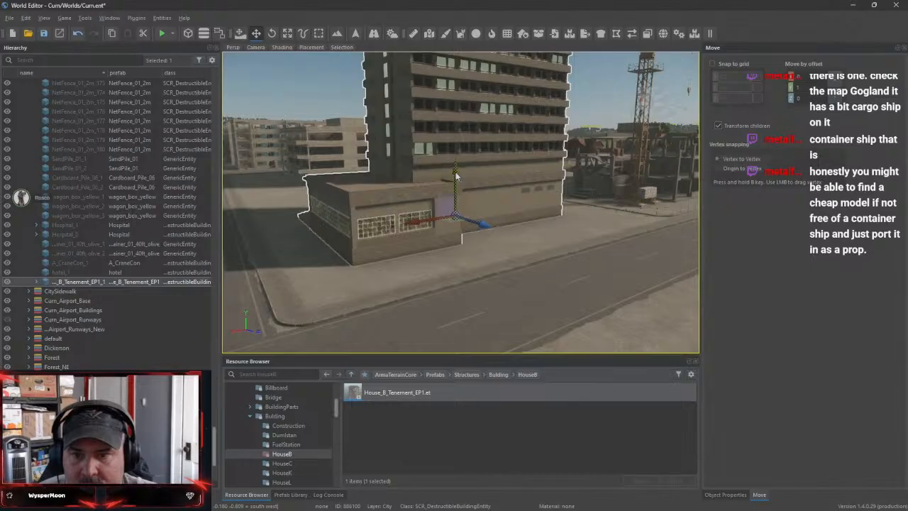
key(w)
right_drag(456, 176, 500, 250)
Rotate the tenement about its vertical axis so its low wing runs along the street, and shift it within the corner lot
key(s)
key(s)
key(d)
key(w)
key(a)
key(s)
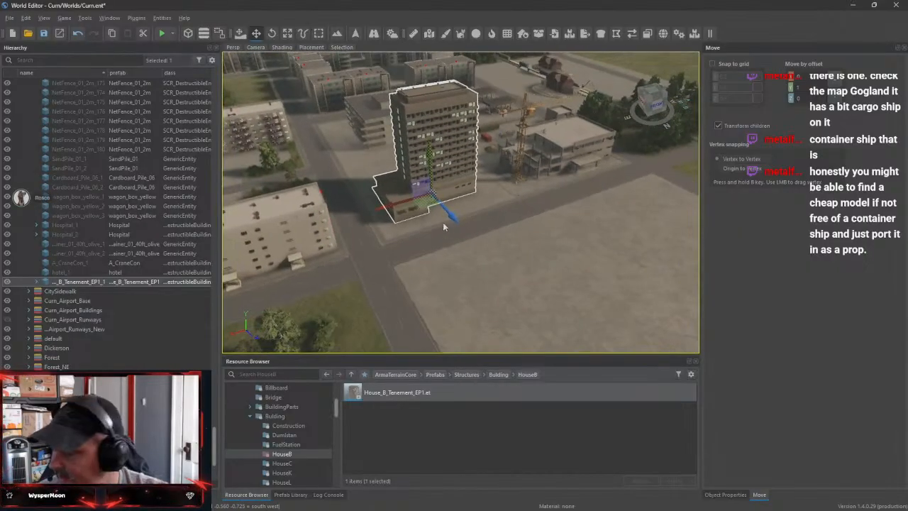
key(e)
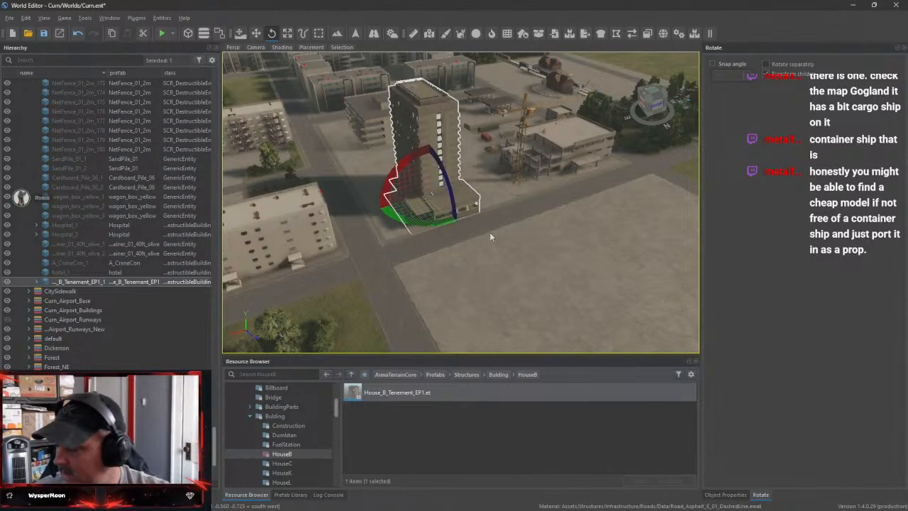
key(w)
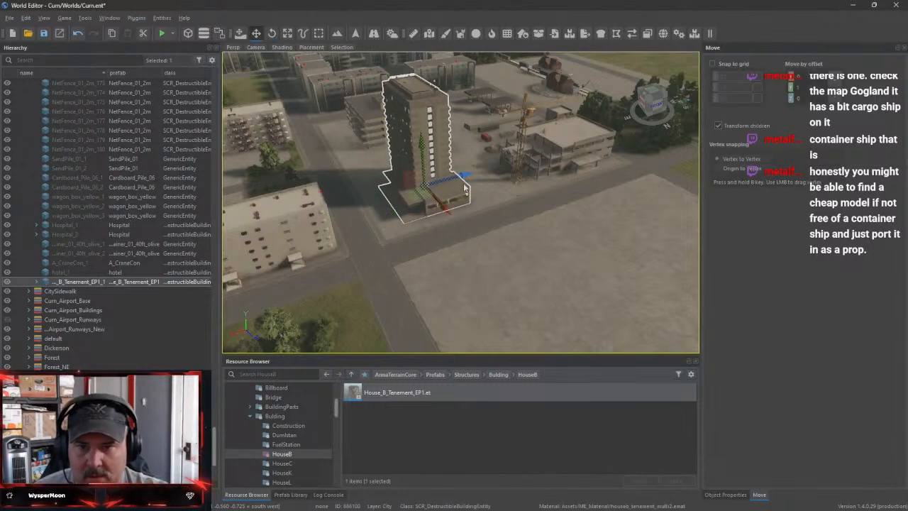
right_drag(481, 191, 394, 205)
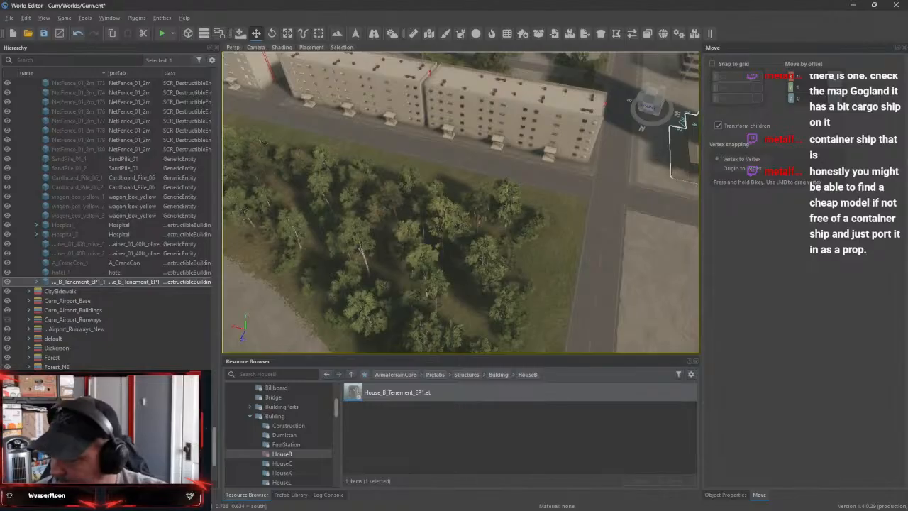
Inspect the tenement's entrance steps and ground-floor windows up close, and survey the surrounding apartment blocks
key(f)
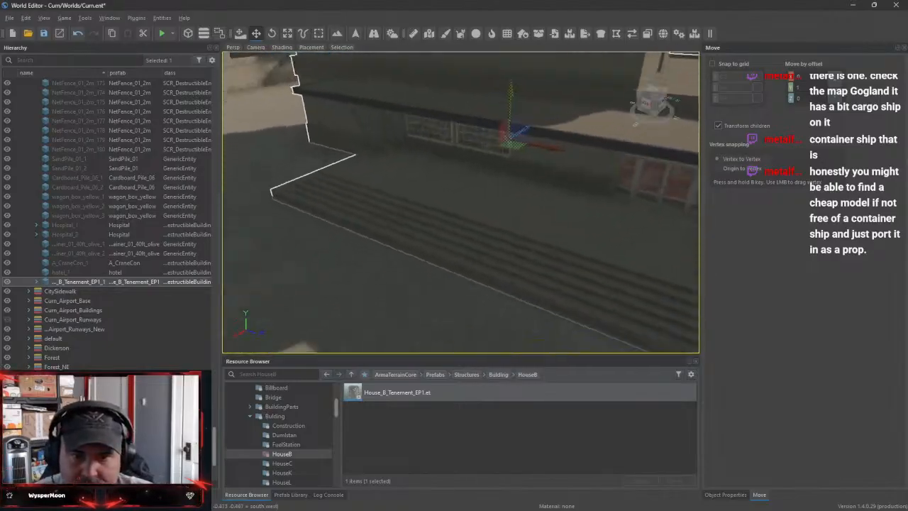
key(w)
right_drag(461, 202, 532, 170)
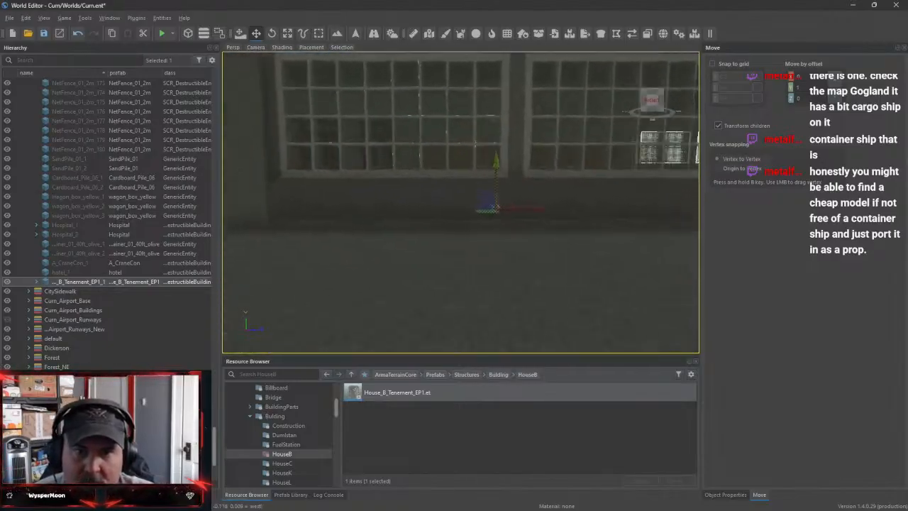
key(s)
right_drag(461, 202, 415, 231)
key(w)
key(w)
key(w)
key(w)
key(s)
right_drag(532, 248, 528, 249)
key(s)
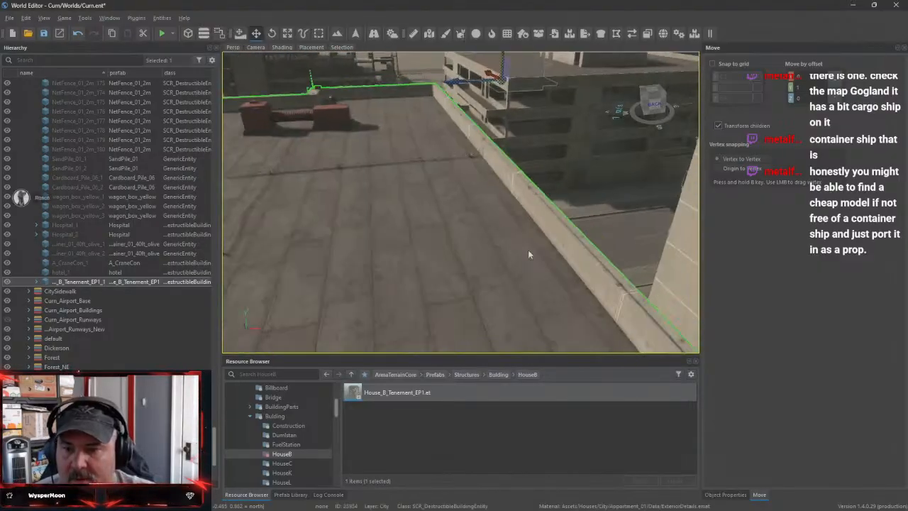
Preview the House_C_10_EP1.et and House_C_11_EP1.et prefabs from the HouseC folder, closing each preview
click(283, 463)
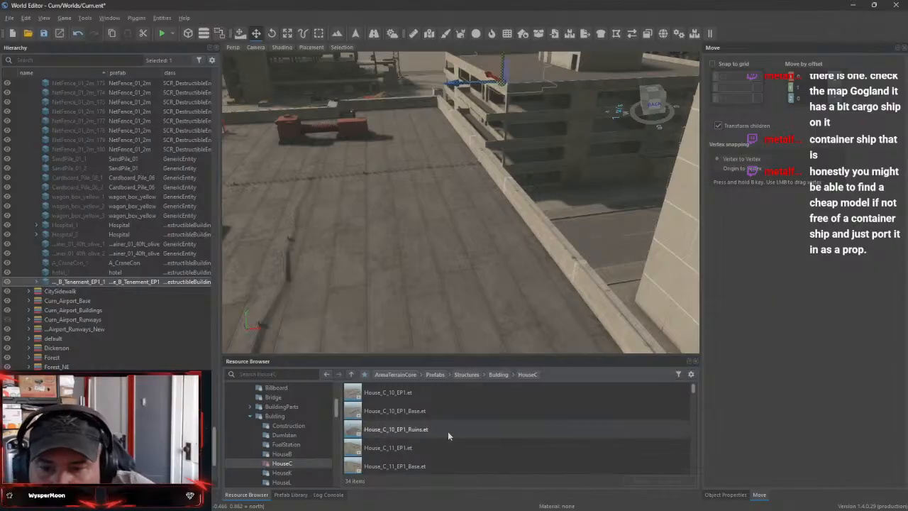
double_click(406, 394)
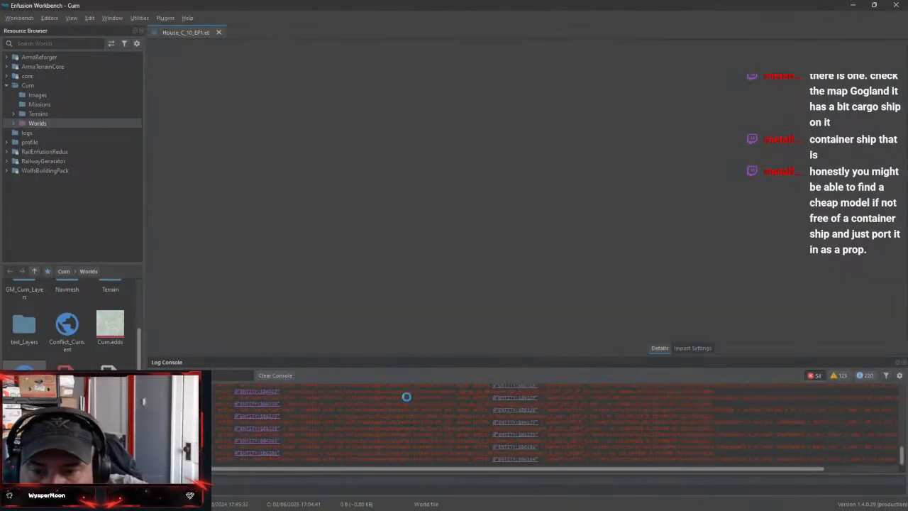
drag(525, 220, 597, 170)
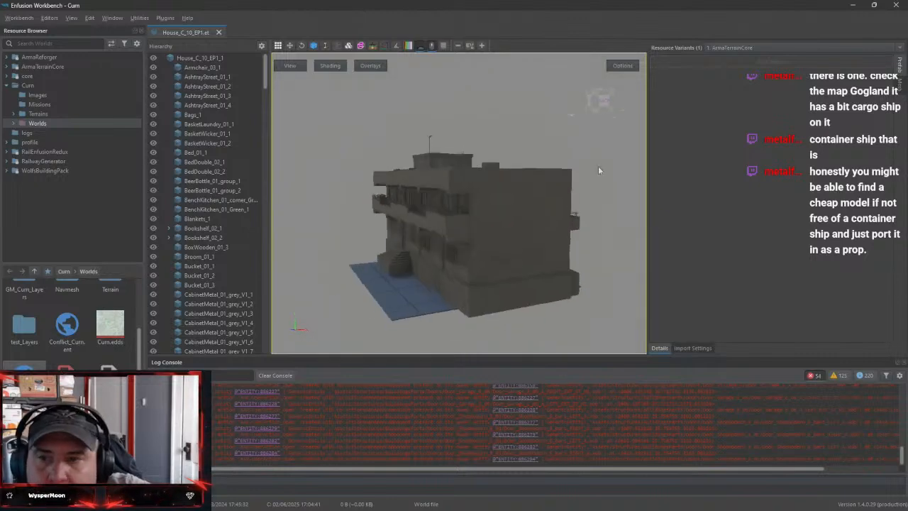
click(220, 33)
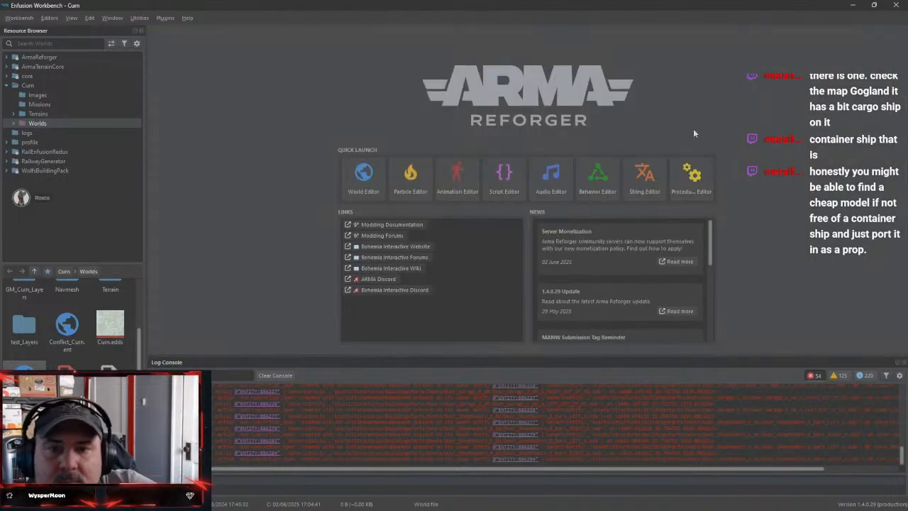
click(852, 6)
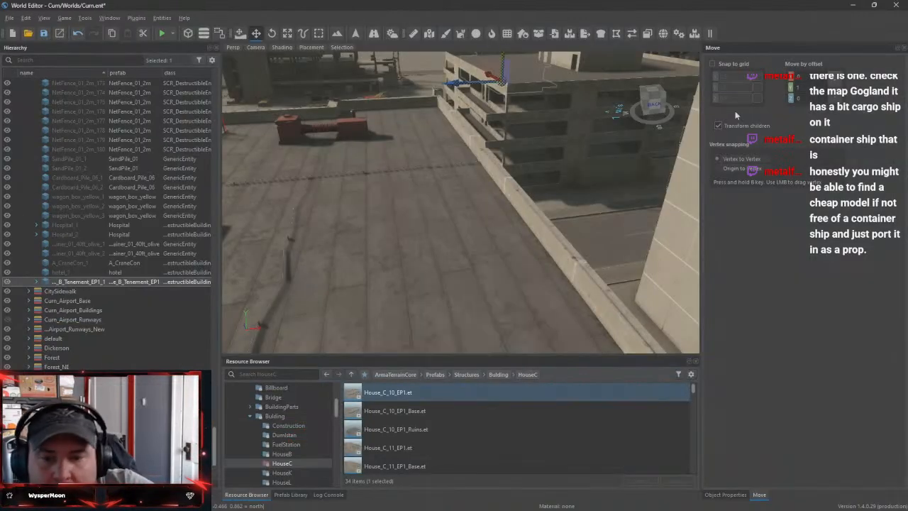
double_click(423, 450)
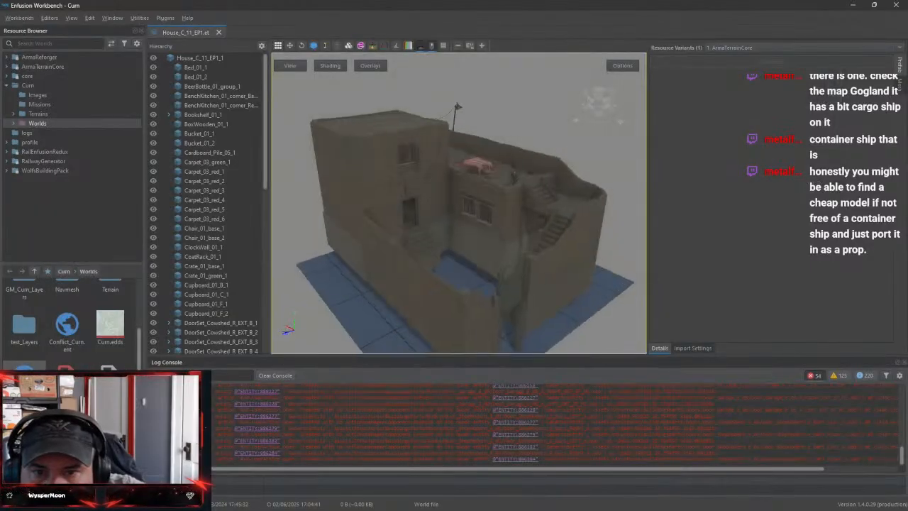
right_drag(482, 259, 583, 220)
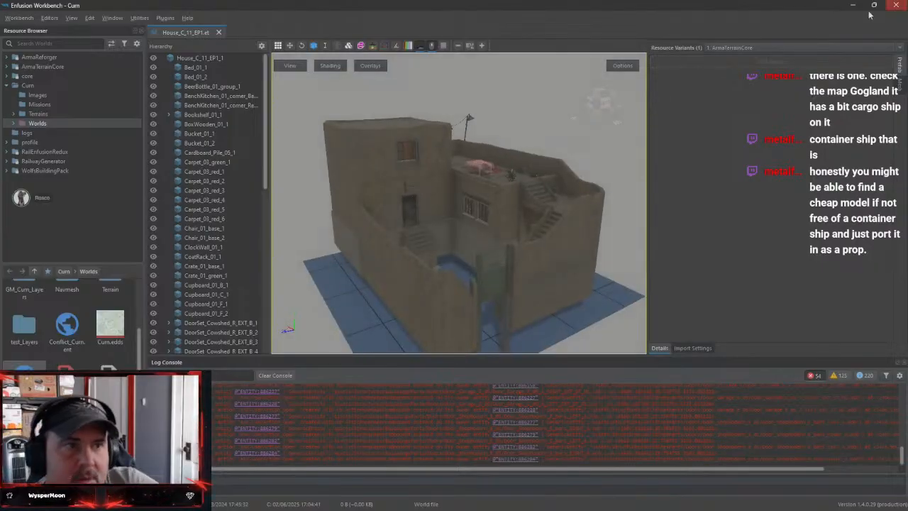
click(220, 33)
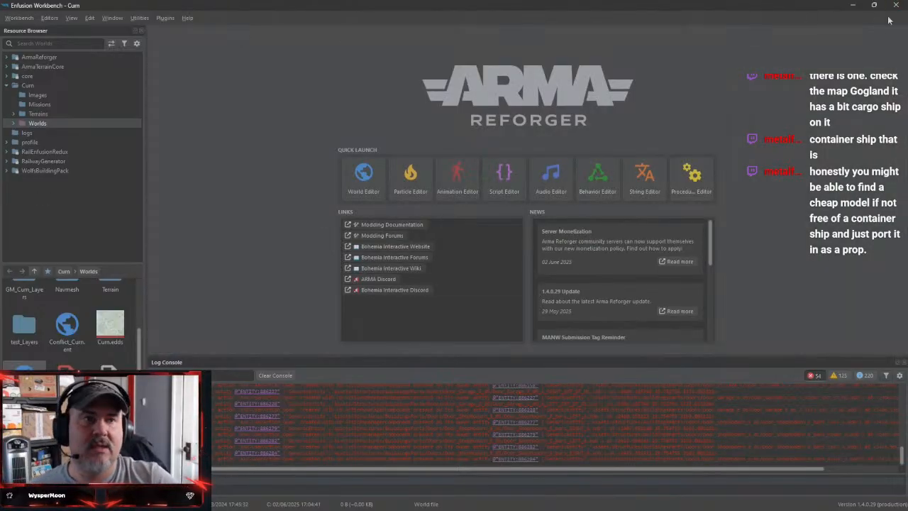
click(854, 6)
Place the House_C_10_EP1.et prefab on the grass at the corner of the tree-filled park block
right_drag(482, 191, 325, 237)
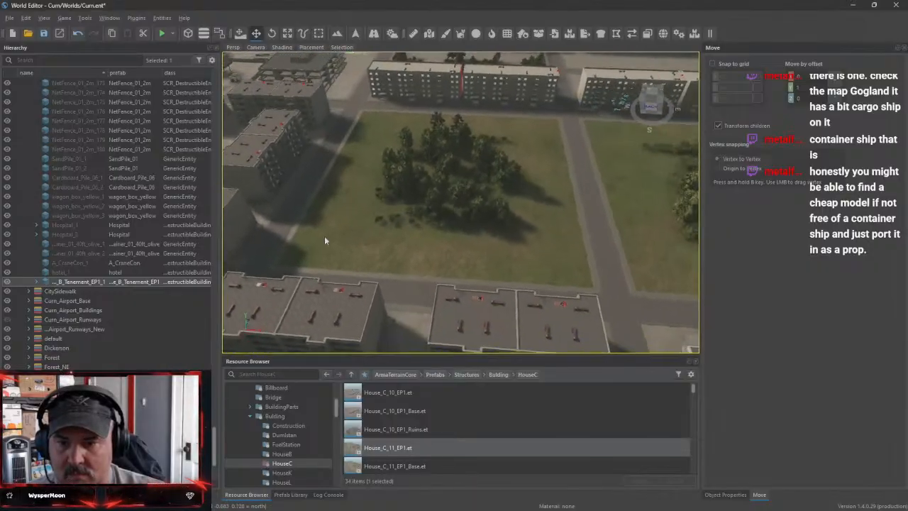
click(302, 461)
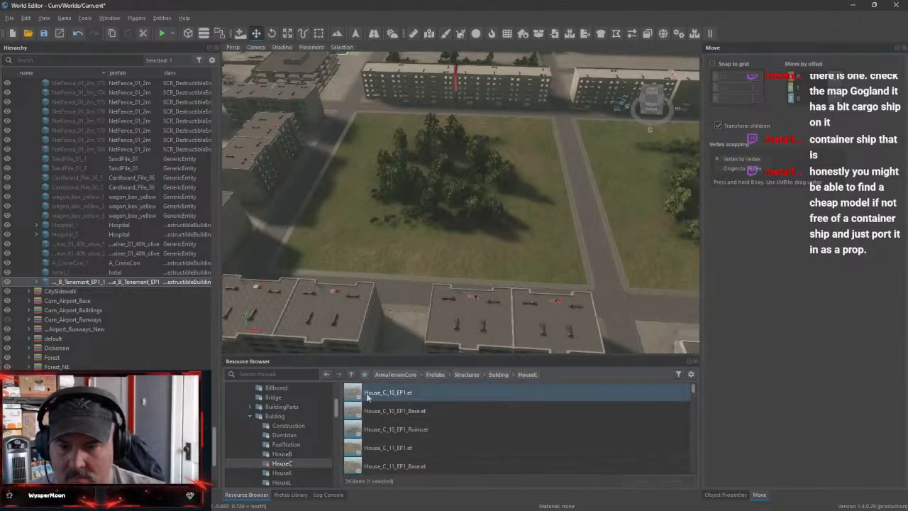
drag(333, 254, 343, 251)
mouse_move(398, 248)
right_down()
mouse_move(354, 268)
mouse_move(395, 255)
right_up()
key(w)
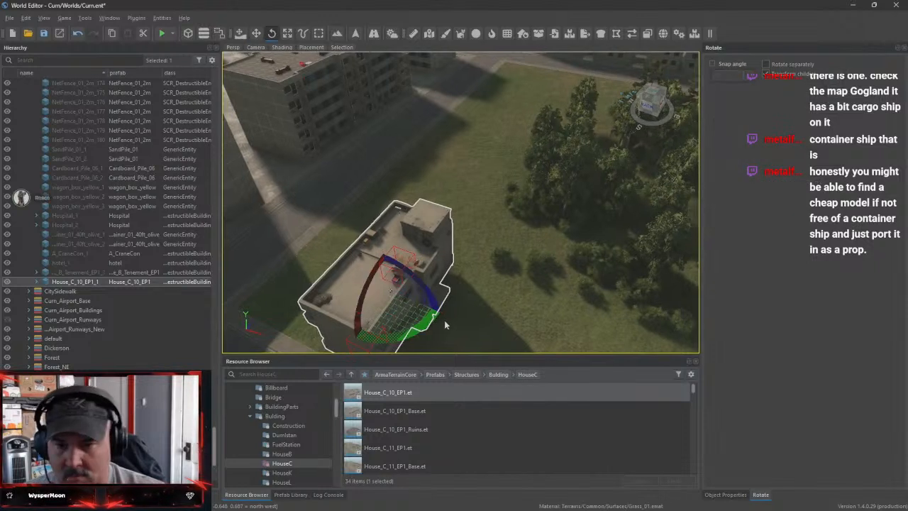
Rotate the placed House_C_10_EP1 house about its vertical axis to align it with the adjoining sidewalk
drag(422, 330, 348, 284)
drag(390, 250, 419, 253)
right_drag(241, 338, 241, 309)
key(w)
key(s)
right_drag(454, 202, 698, 180)
key(a)
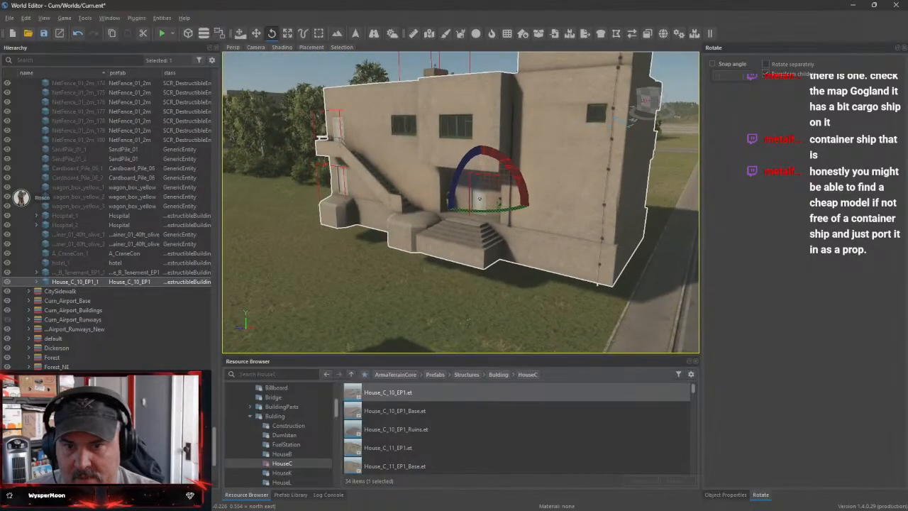
Snap the House_C_10_EP1 house to the ground and check how its entrance and outside stairs meet the grass
key(w)
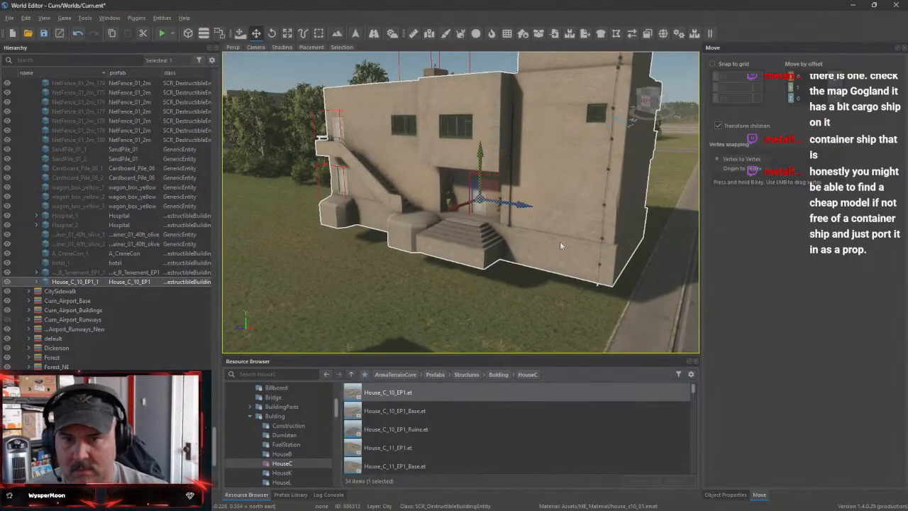
right_click(541, 242)
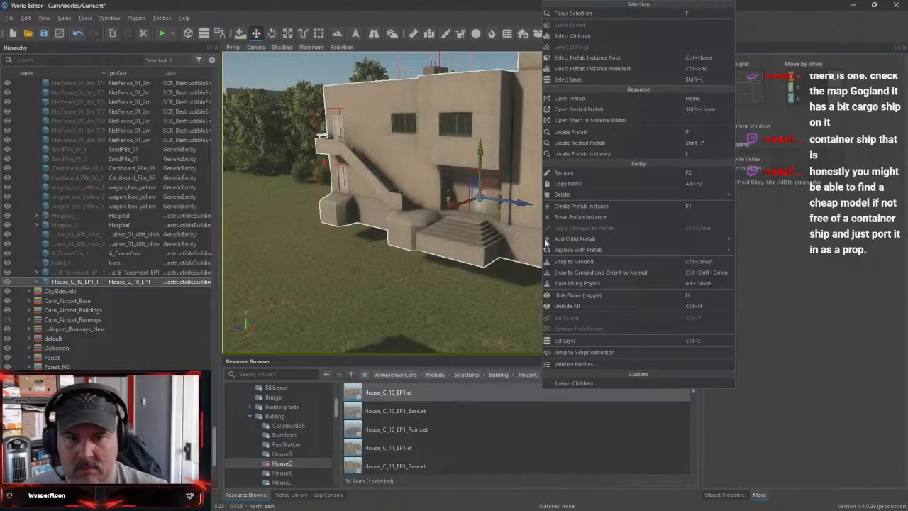
click(802, 39)
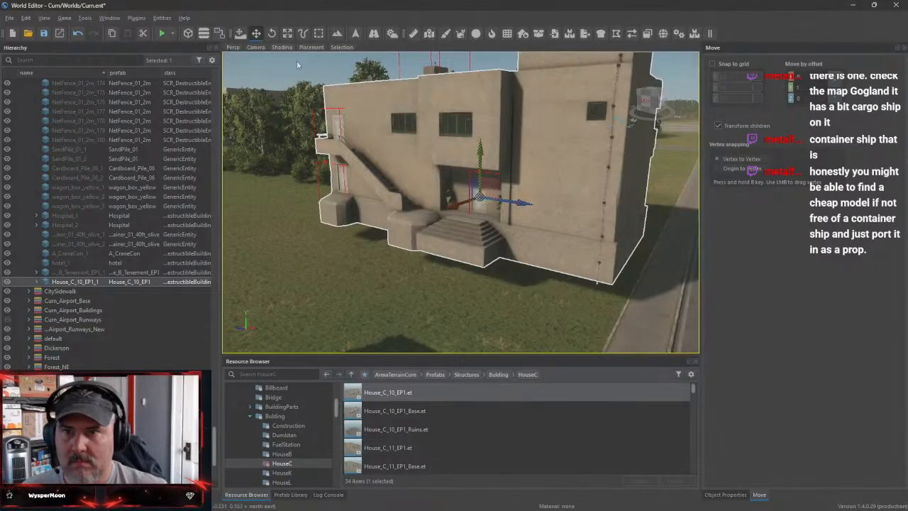
right_click(76, 284)
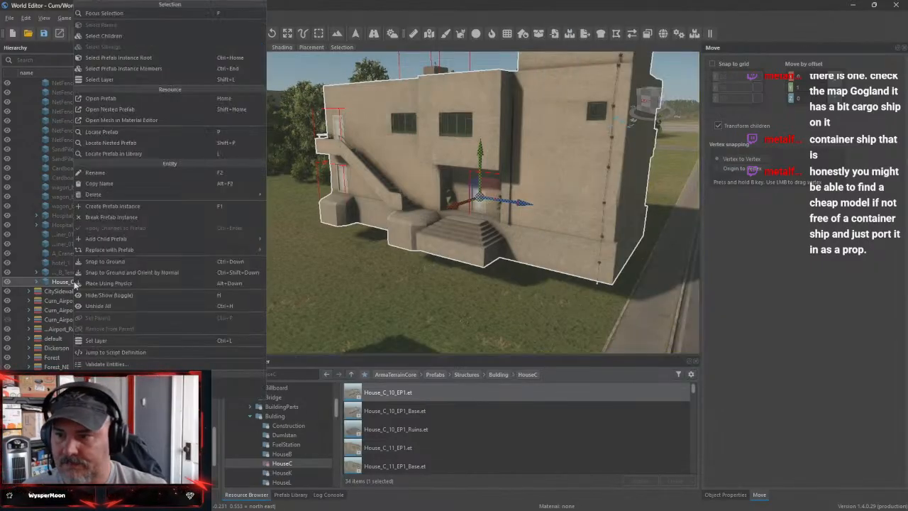
click(131, 261)
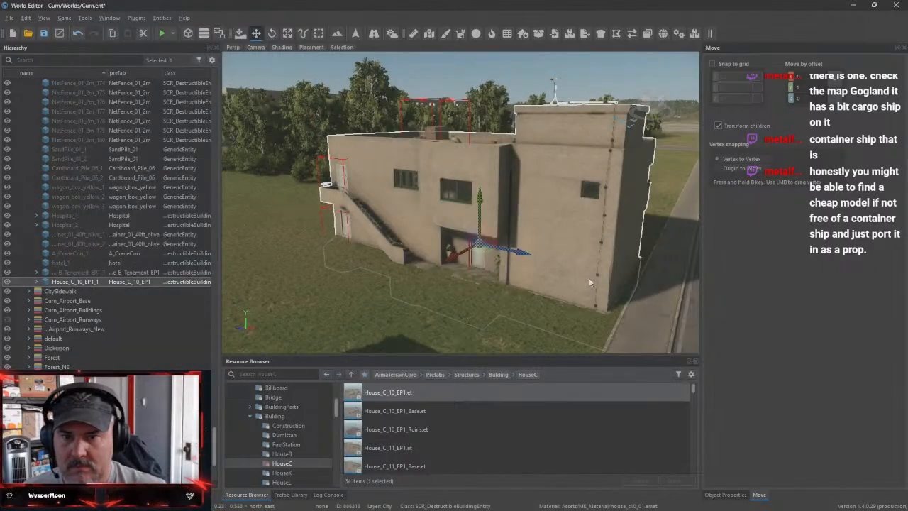
key(w)
right_drag(590, 282, 534, 261)
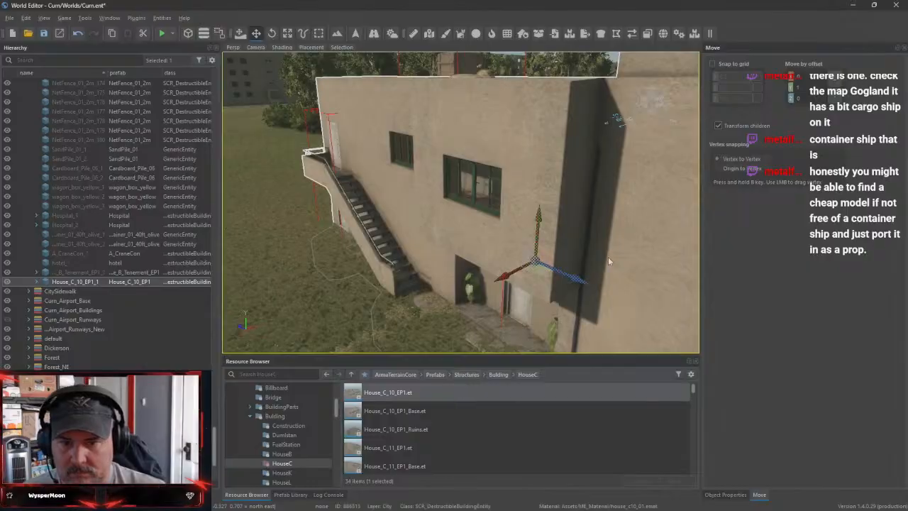
Examine the House_C_10_EP1 house from its front, rear and stair side against the adjoining grass and sidewalk
key(d)
mouse_move(609, 261)
right_down()
mouse_move(461, 260)
mouse_move(456, 214)
right_up()
key(s)
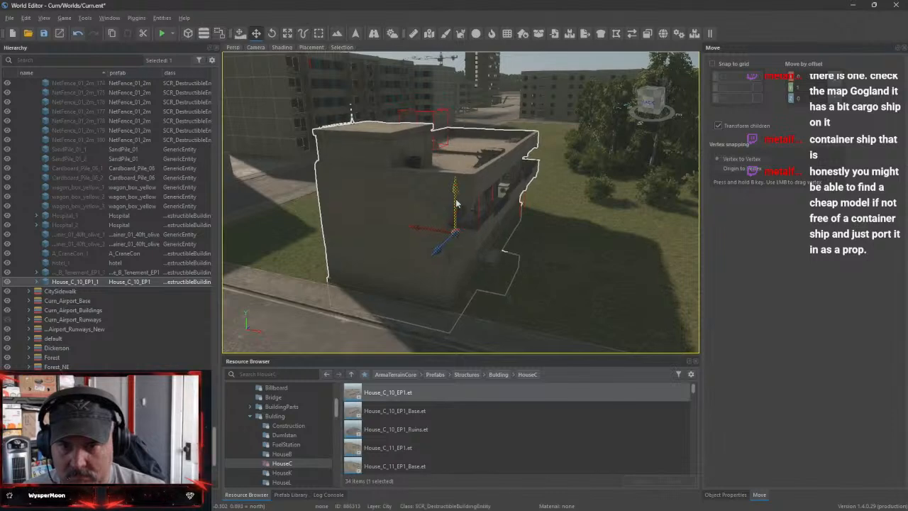
key(a)
right_drag(456, 201, 568, 186)
right_drag(533, 250, 520, 254)
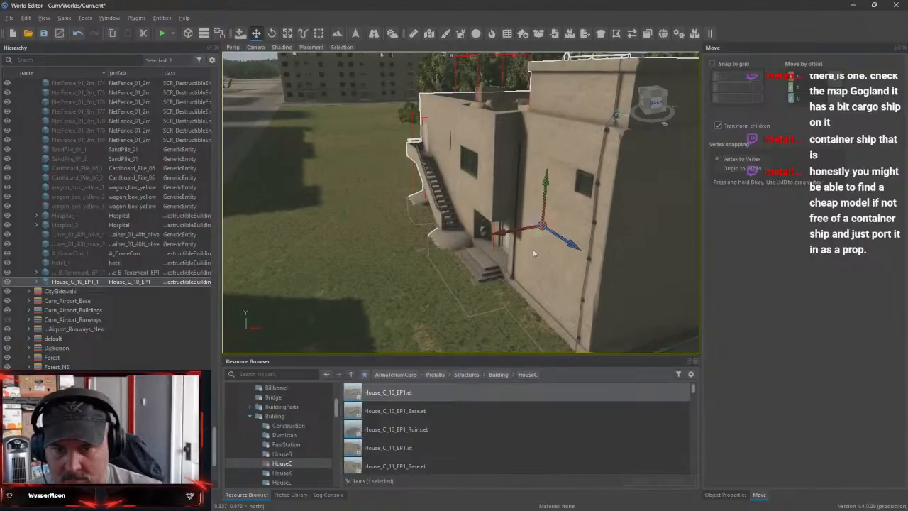
drag(526, 233, 362, 249)
right_drag(443, 253, 591, 291)
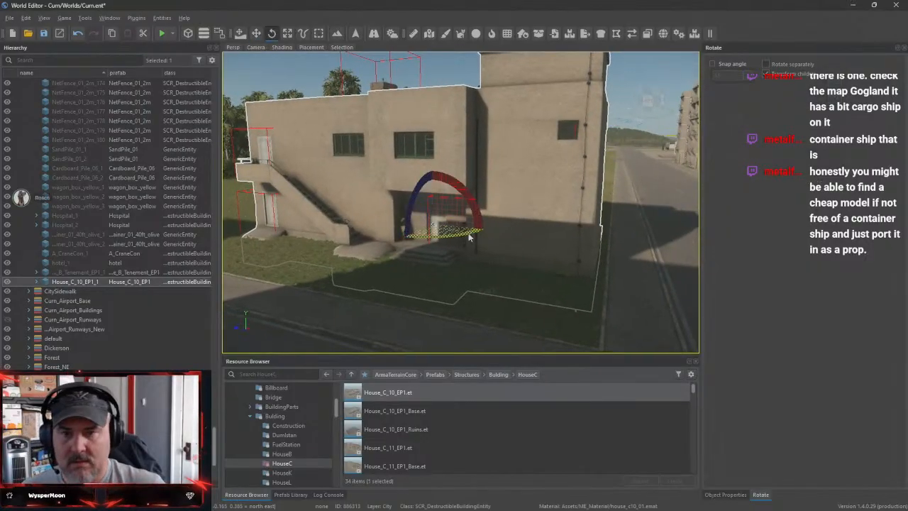
Rotate the House_C_10_EP1 house 90 degrees about its vertical axis to face the road and shift it toward the street corner
drag(468, 237, 432, 224)
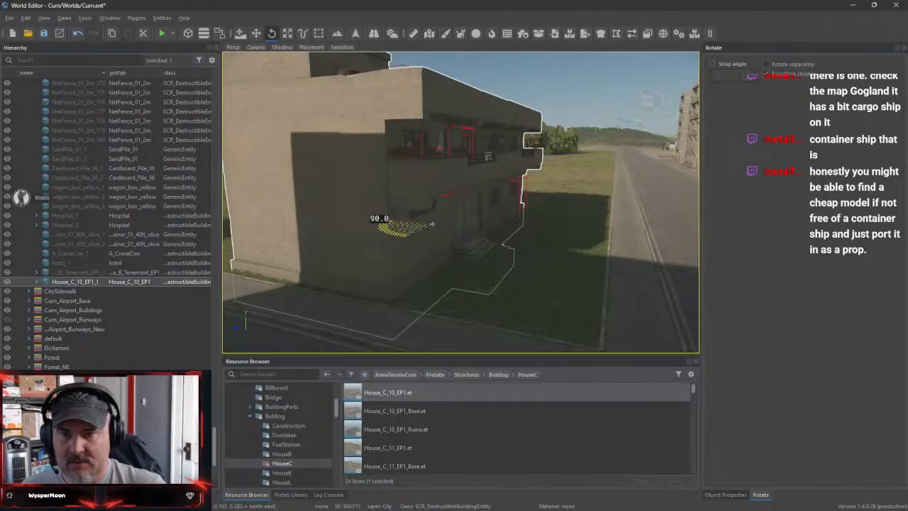
right_drag(433, 224, 373, 243)
right_drag(473, 244, 477, 284)
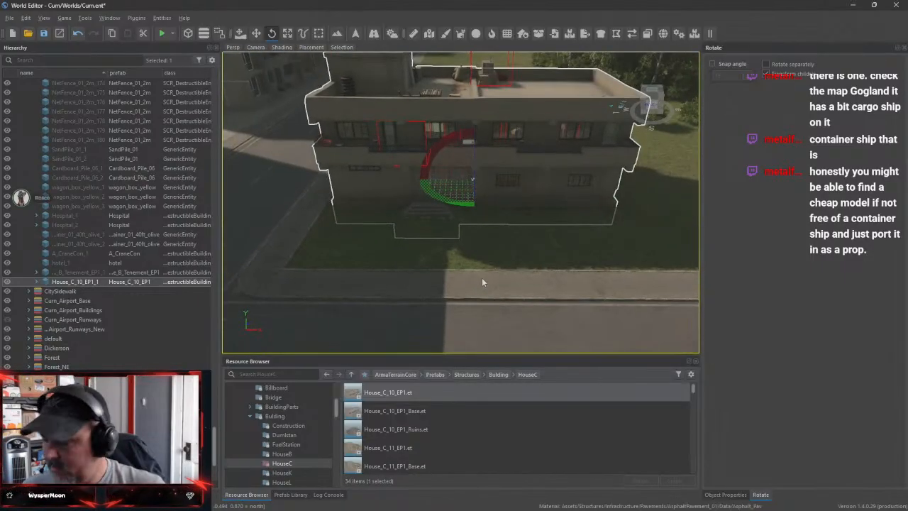
key(w)
drag(438, 183, 522, 186)
right_drag(522, 185, 302, 257)
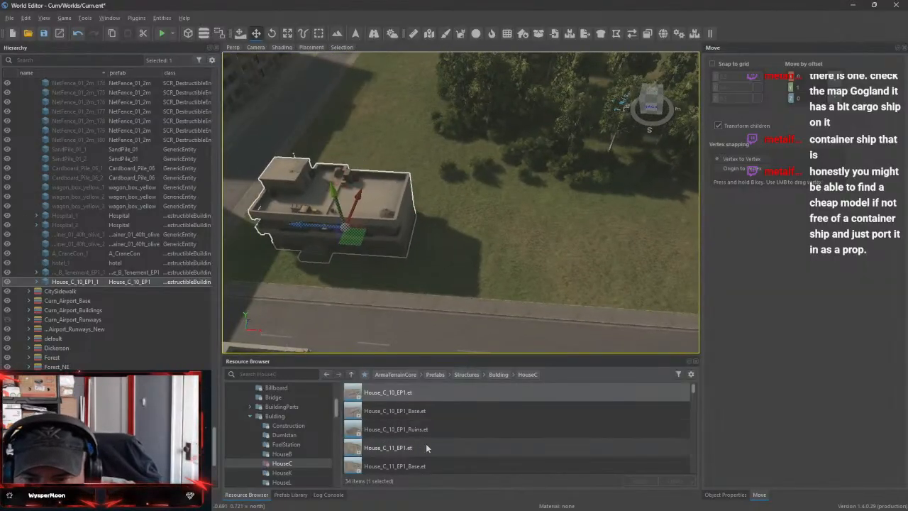
Place the House_C_11_EP1.et prefab on the grass beside the House_C_10_EP1 house and rotate it 270 degrees about its vertical axis
click(386, 449)
drag(490, 252, 490, 252)
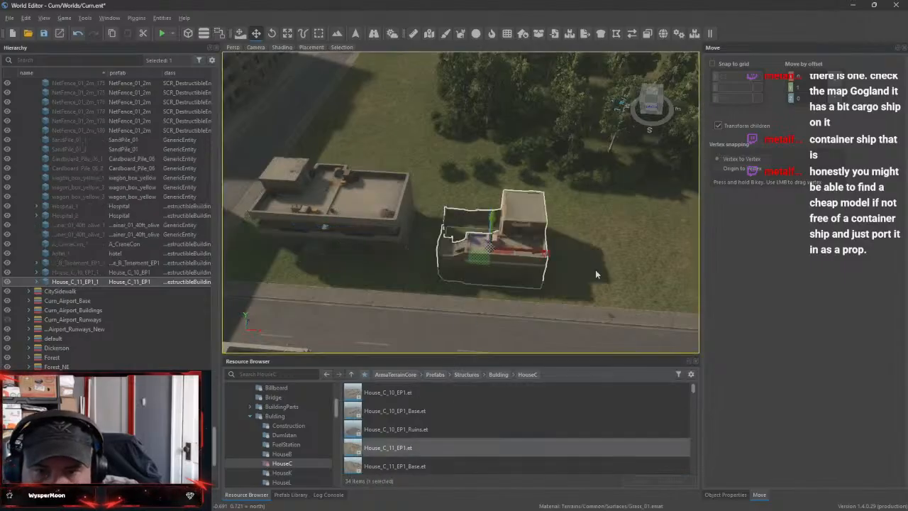
right_drag(605, 261, 542, 235)
key(w)
key(w)
key(s)
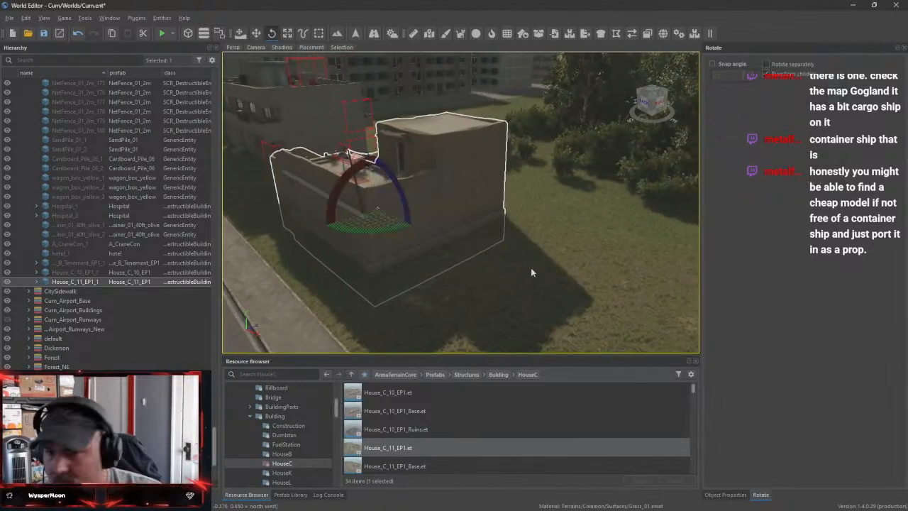
drag(312, 226, 426, 213)
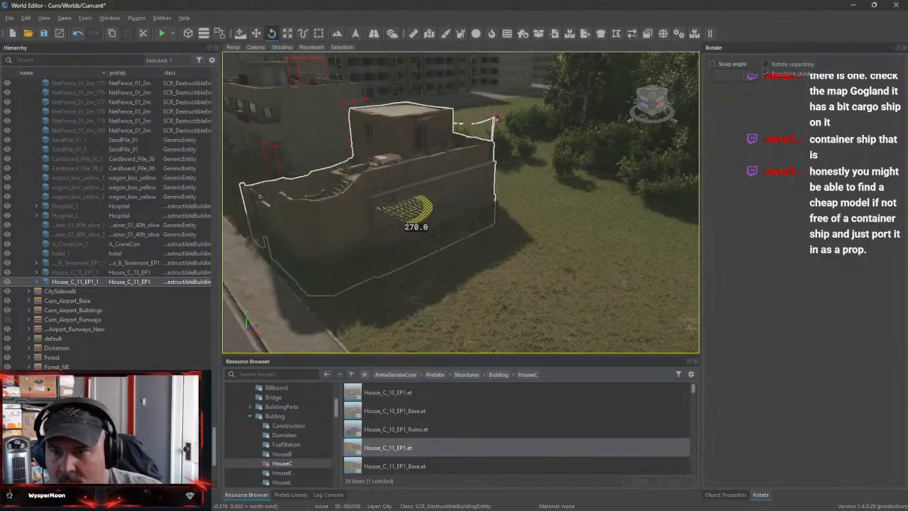
Move the House_C_11_EP1 house close beside the House_C_10_EP1 house with its courtyard wall along the sidewalk
key(w)
right_drag(414, 213, 664, 278)
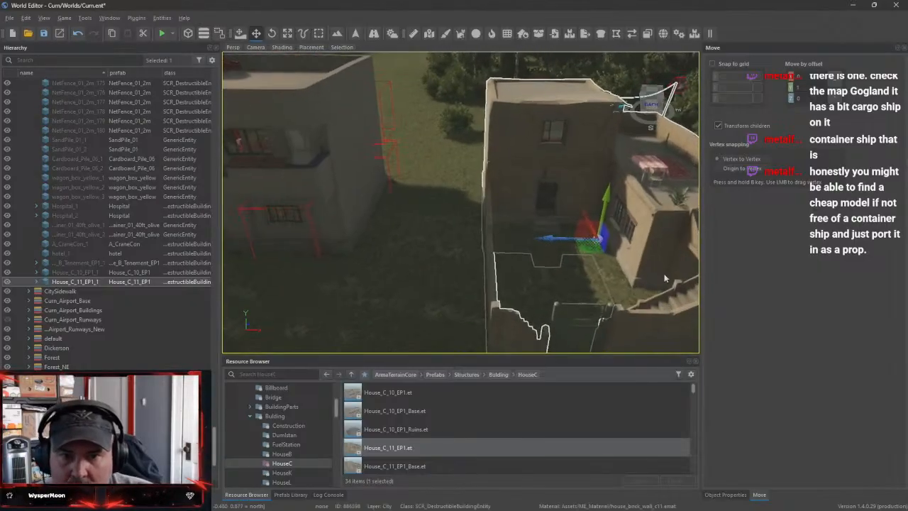
drag(566, 242, 444, 240)
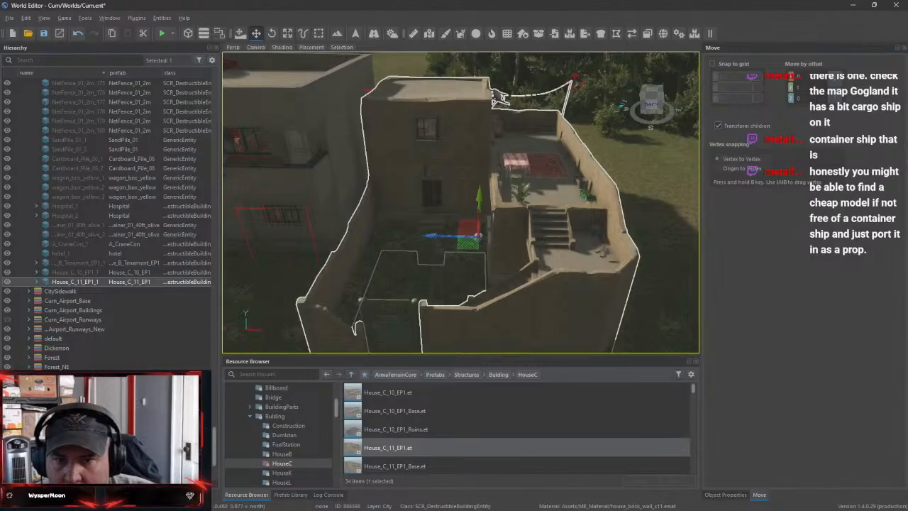
mouse_move(482, 236)
right_down()
mouse_move(454, 245)
mouse_move(491, 237)
right_up()
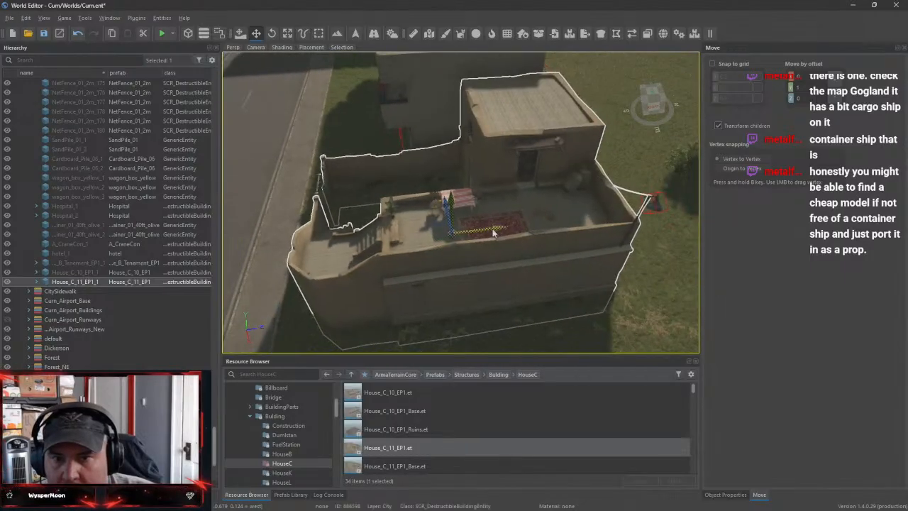
drag(494, 232, 593, 226)
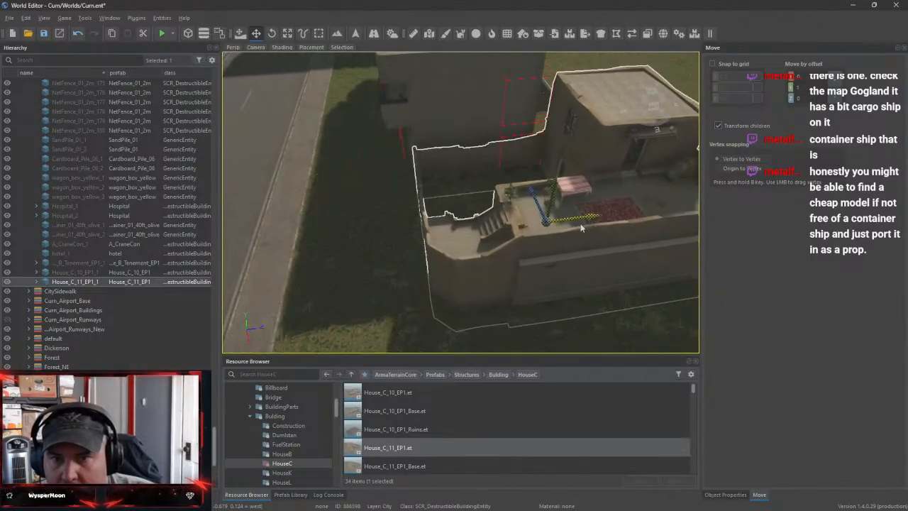
right_drag(392, 257, 443, 162)
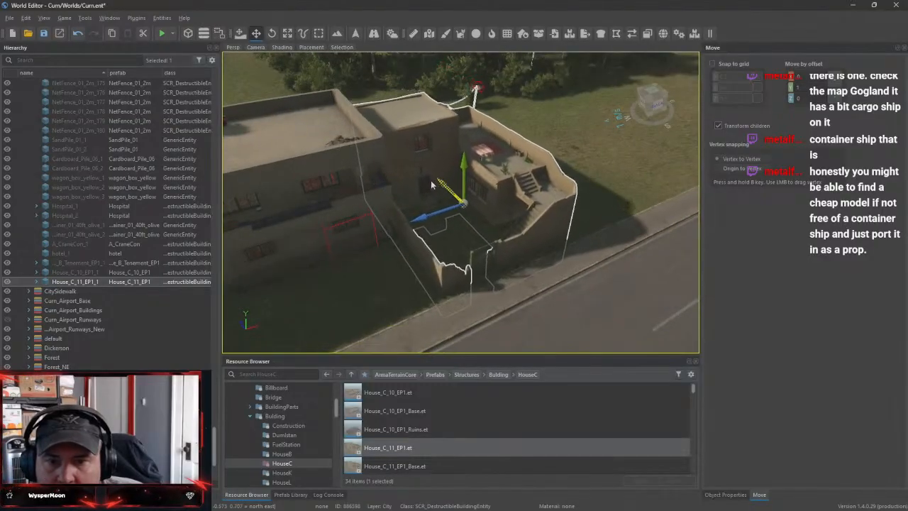
right_drag(434, 186, 355, 178)
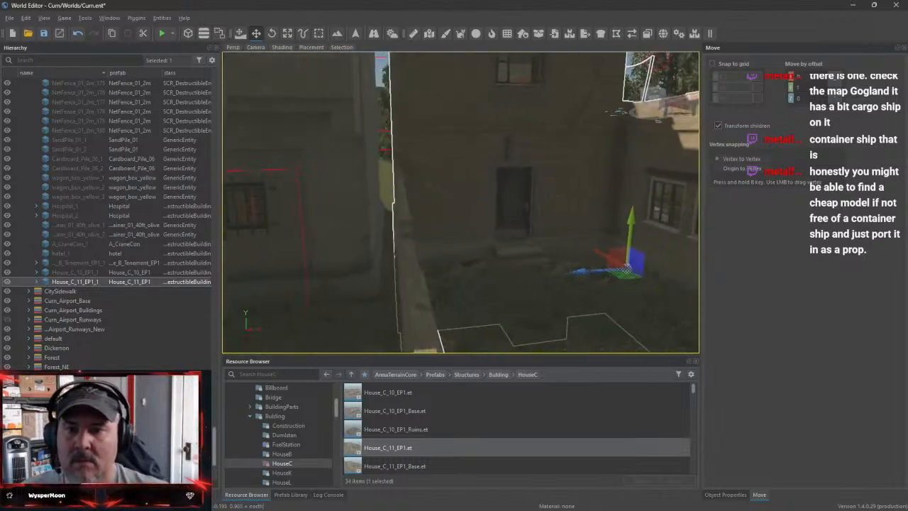
right_drag(468, 184, 455, 206)
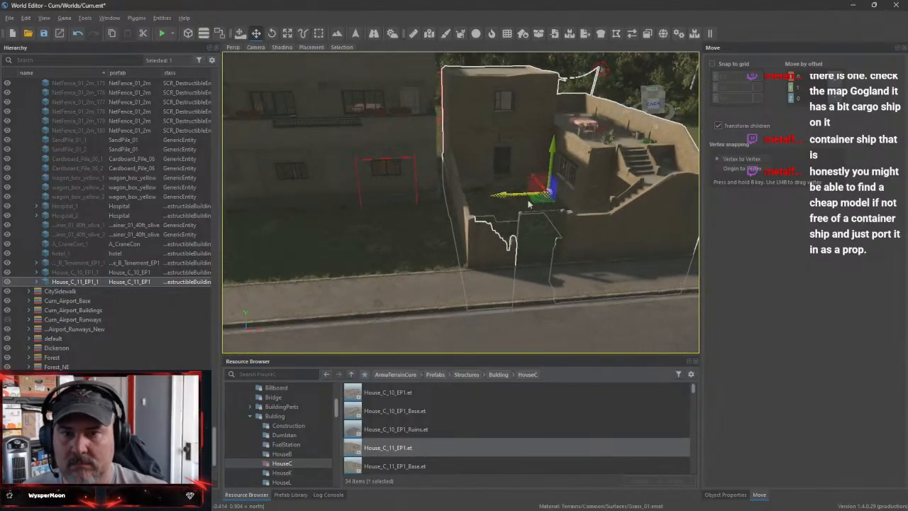
right_drag(528, 204, 508, 293)
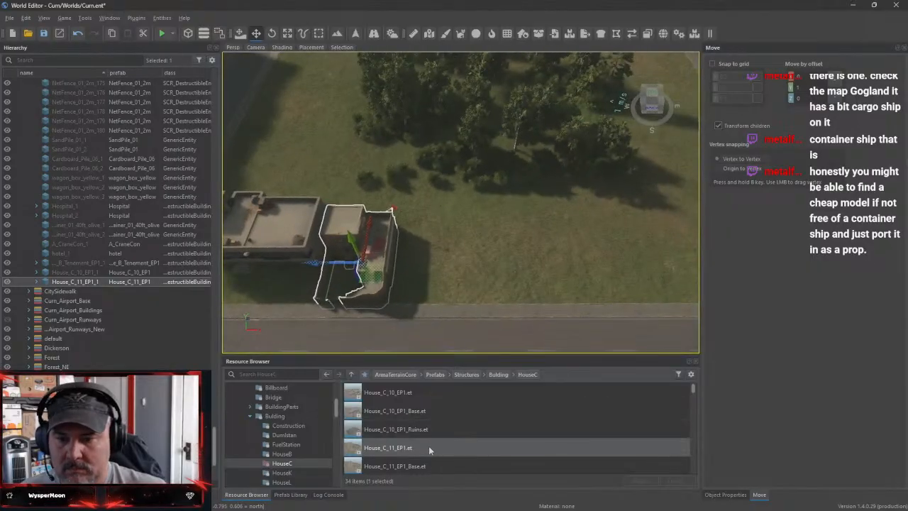
Place the House_C_11_EP2.et prefab on the grass beyond the House_C_11_EP1 house and rotate its courtyard gate toward the road
scroll(430, 451, down, 1)
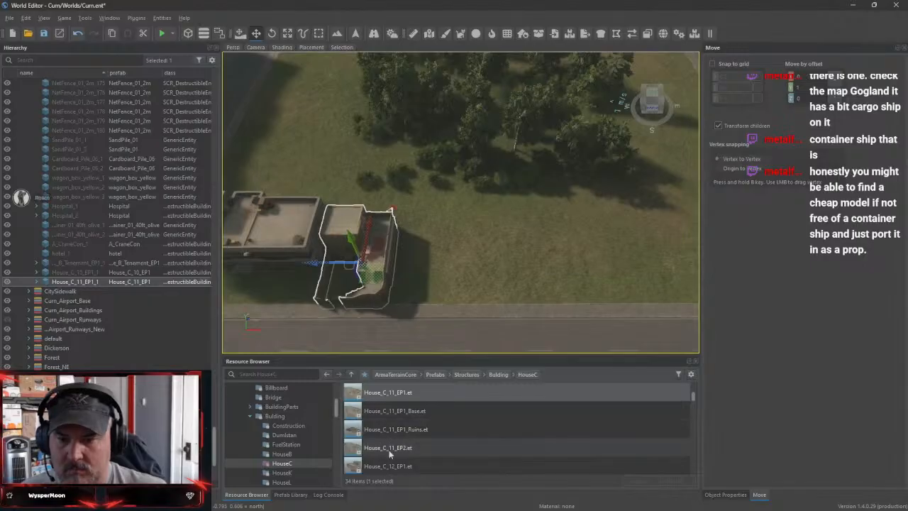
drag(388, 453, 483, 253)
right_drag(483, 254, 465, 193)
key(s)
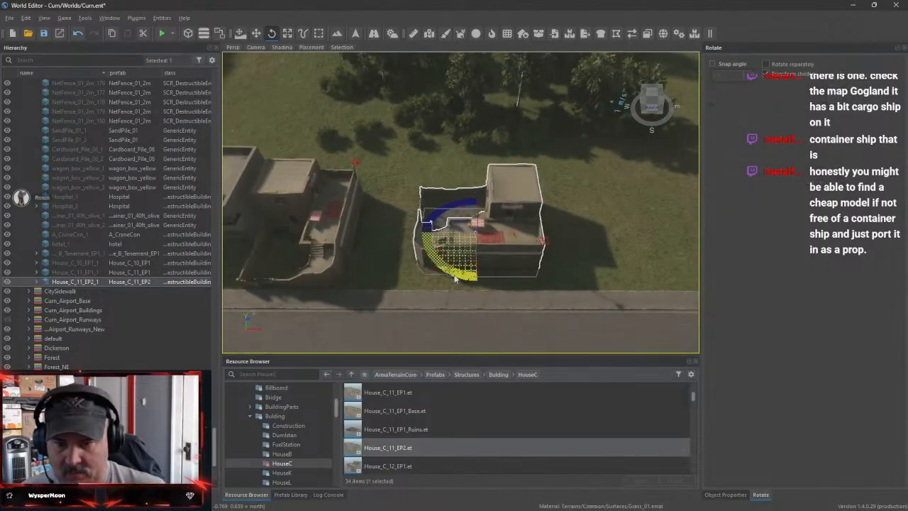
drag(455, 279, 507, 273)
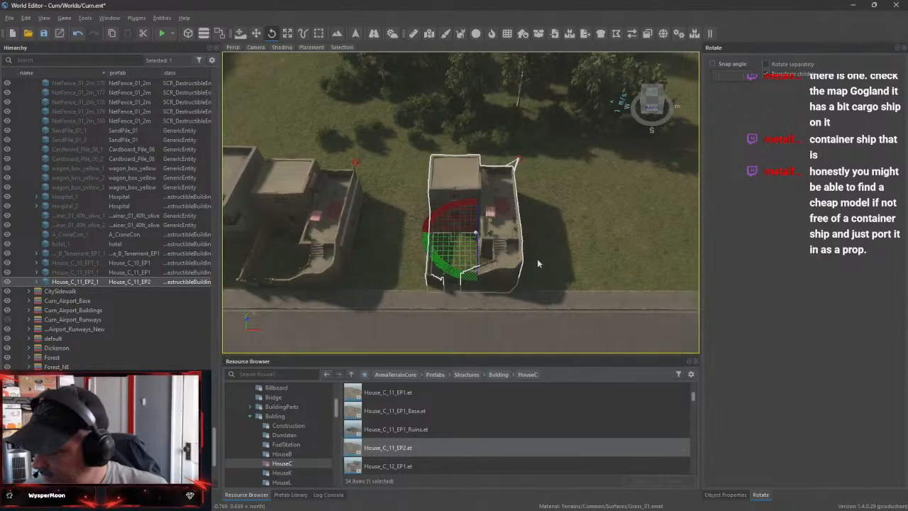
Move the House_C_11_EP2 house beside the House_C_11_EP1 house and line its front wall up with the sidewalk
key(w)
drag(446, 233, 375, 232)
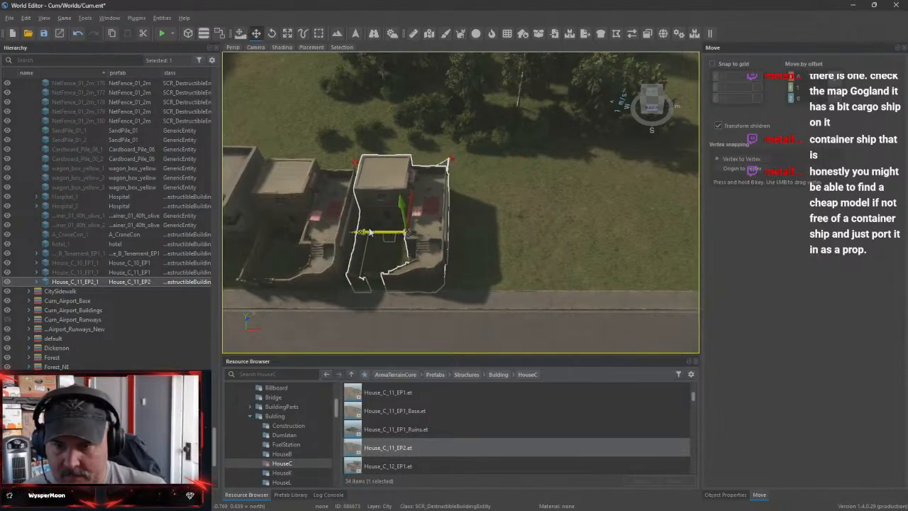
key(w)
mouse_move(525, 247)
right_down()
mouse_move(468, 263)
mouse_move(496, 248)
mouse_move(497, 186)
mouse_move(543, 193)
mouse_move(496, 205)
mouse_move(425, 197)
mouse_move(428, 220)
mouse_move(473, 228)
mouse_move(439, 259)
mouse_move(460, 234)
mouse_move(516, 242)
right_up()
key(s)
key(s)
key(d)
key(w)
key(s)
key(w)
key(s)
key(a)
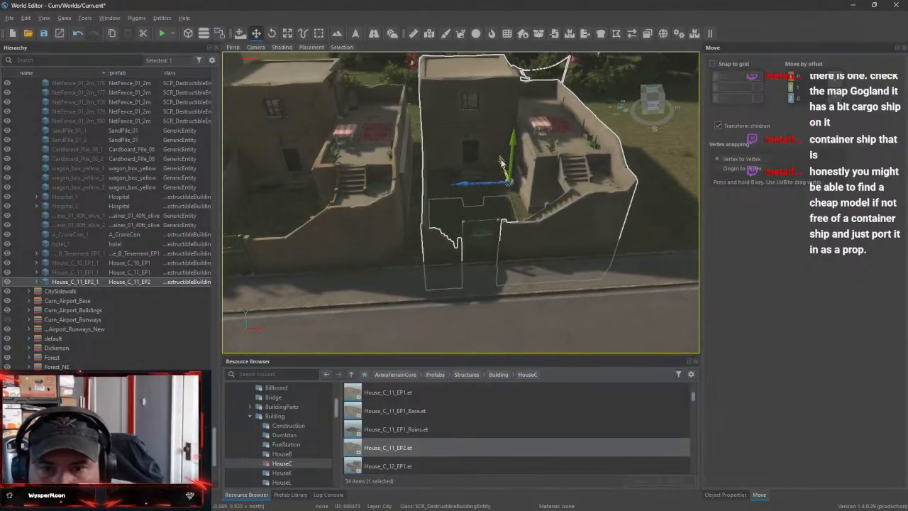
key(w)
right_drag(504, 165, 462, 162)
key(s)
key(s)
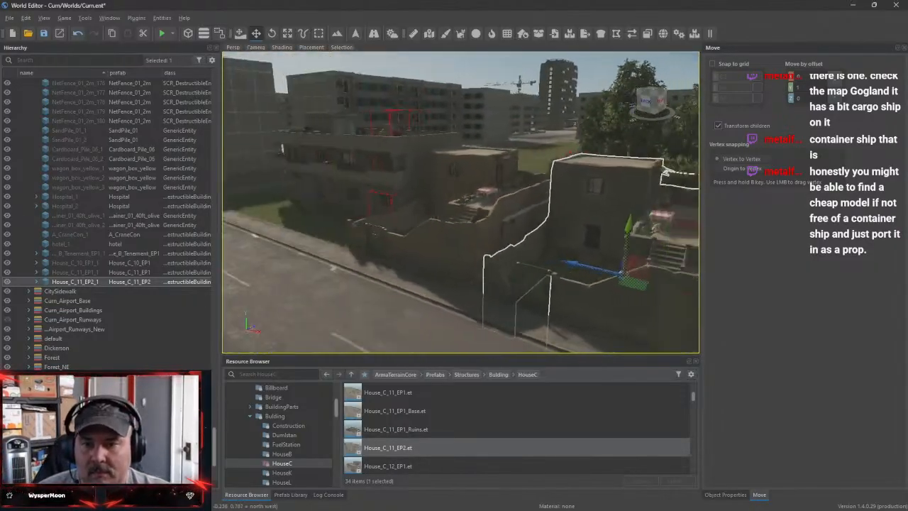
Place the House_C_12_EP1.et prefab on the open grass next to the House_C_11_EP2 house
key(w)
click(386, 467)
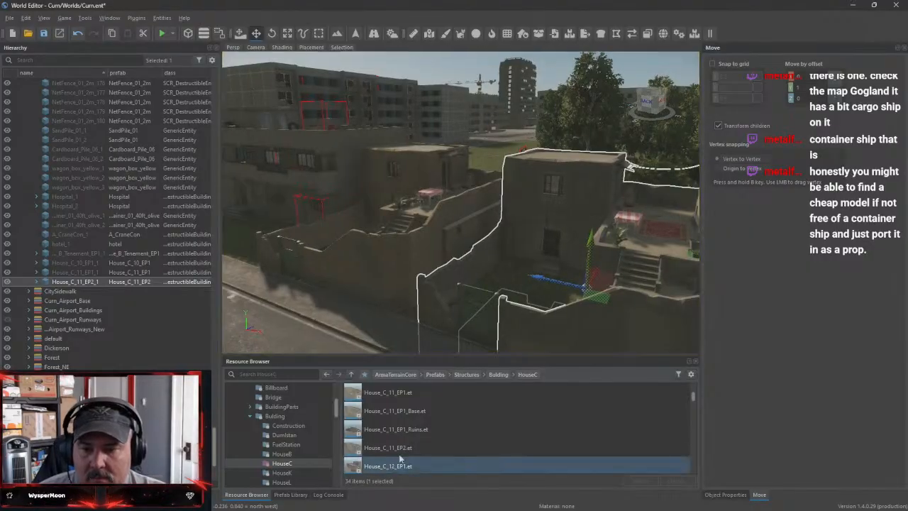
scroll(587, 287, down, 10)
key(w)
right_drag(606, 242, 642, 271)
key(s)
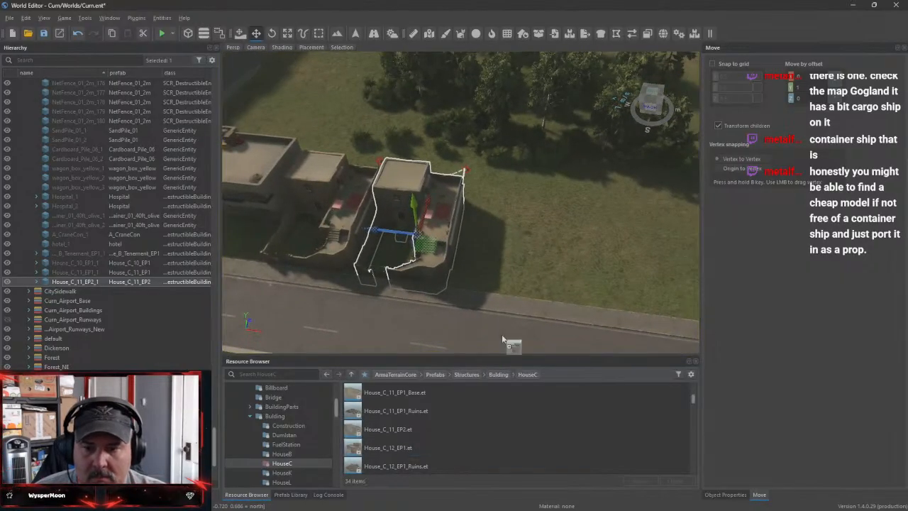
drag(502, 339, 526, 249)
scroll(637, 266, up, 3)
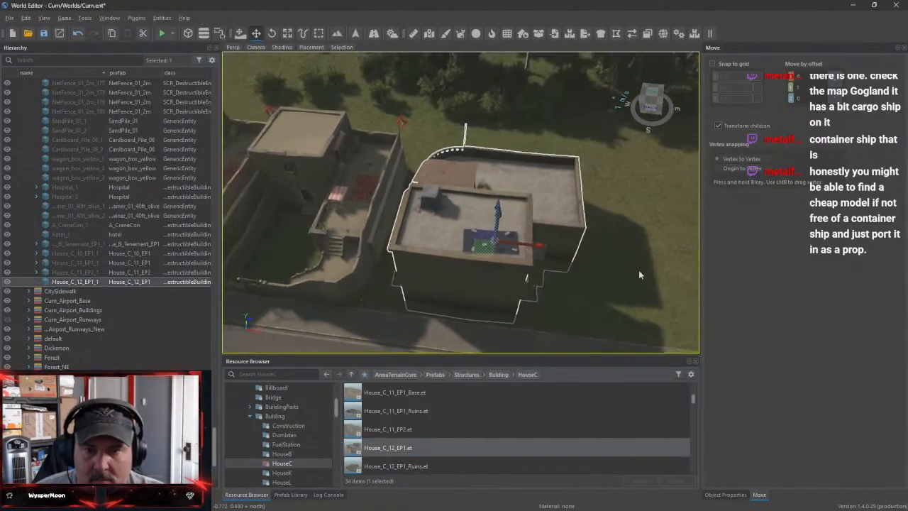
Rotate the House_C_12_EP1 house about its vertical axis until its wide ground-floor openings face the road
key(e)
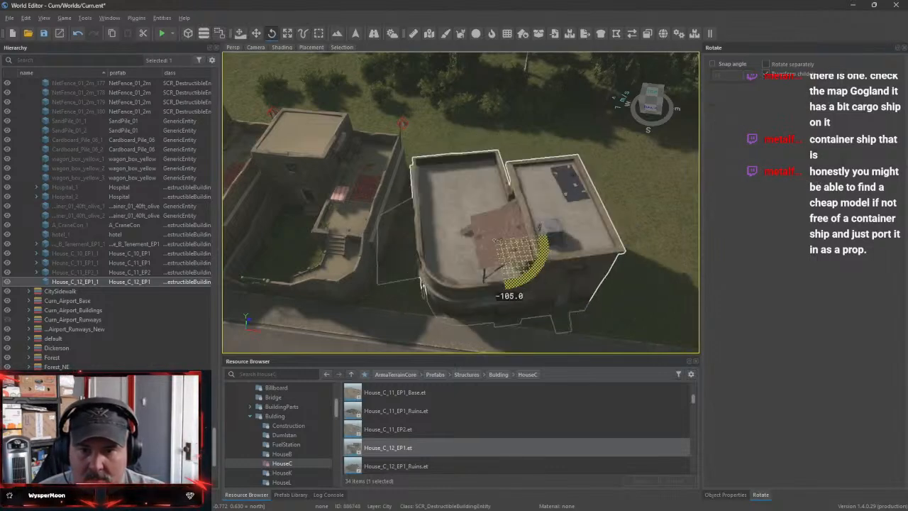
drag(542, 255, 544, 242)
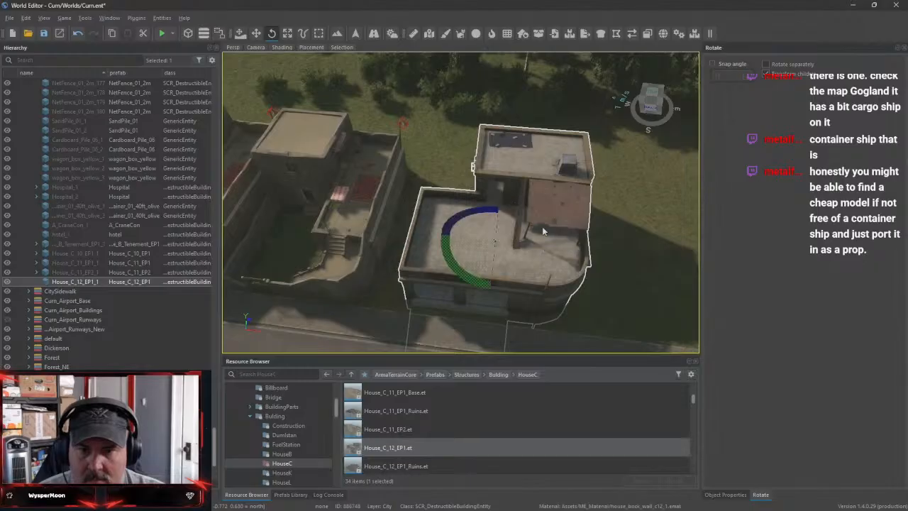
right_drag(544, 231, 553, 198)
Examine the House_C_12_EP1 house's street front and rounded corner, and how it sits in the row of houses
key(w)
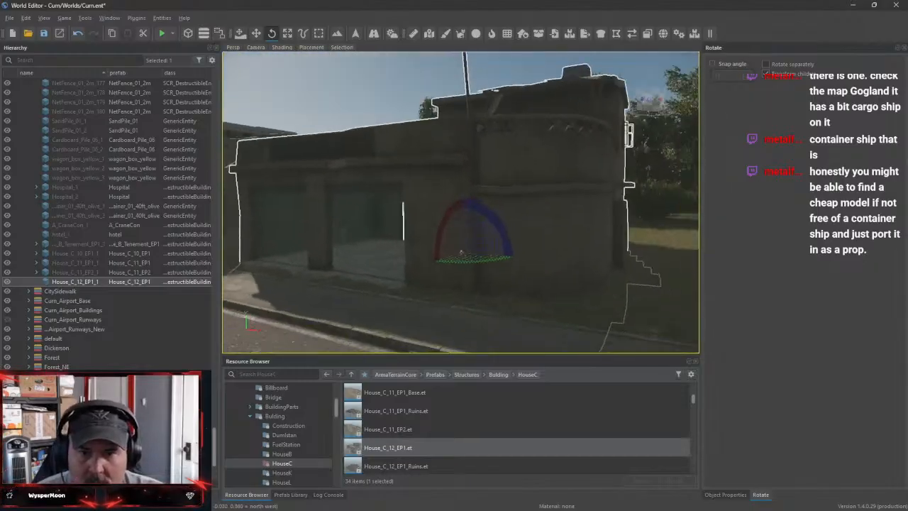
key(a)
right_drag(460, 253, 475, 273)
key(w)
key(w)
key(s)
key(s)
key(w)
key(s)
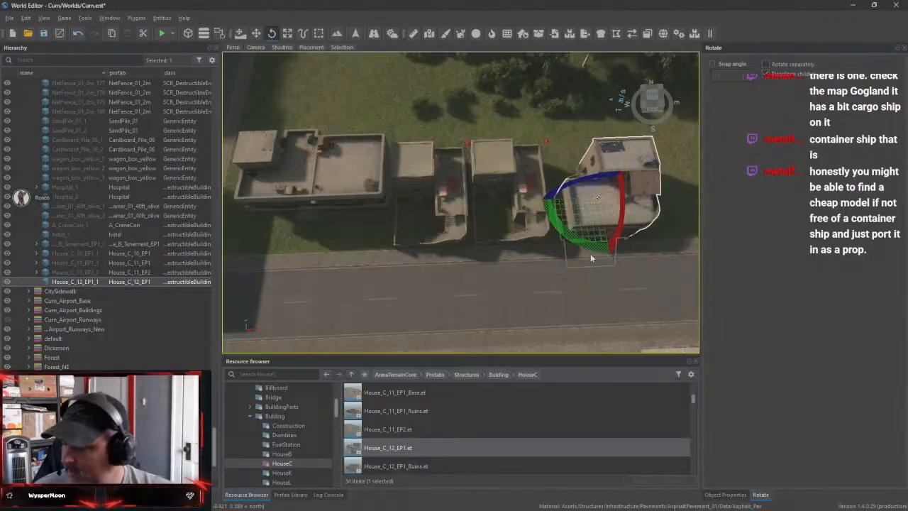
Move the House_C_12_EP1 house along the row to the street corner at the House_C_10_EP1 end
key(w)
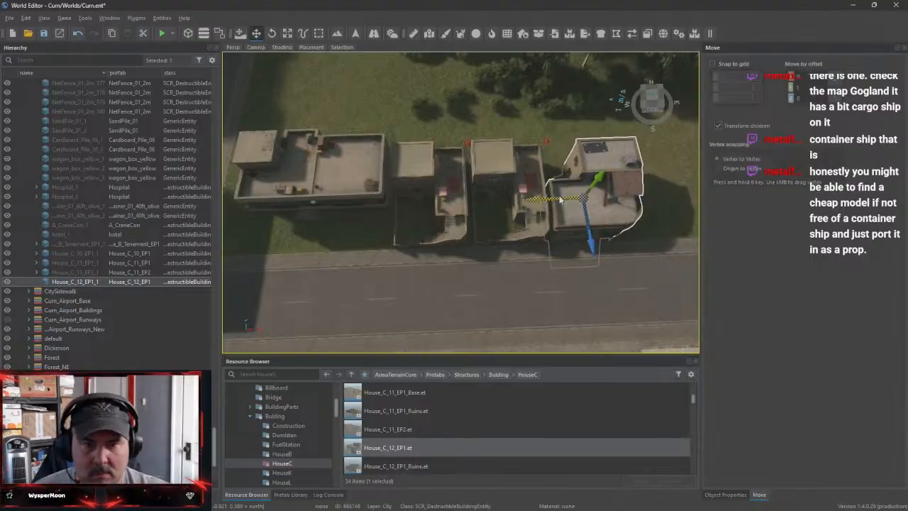
drag(560, 201, 328, 225)
right_drag(507, 213, 504, 186)
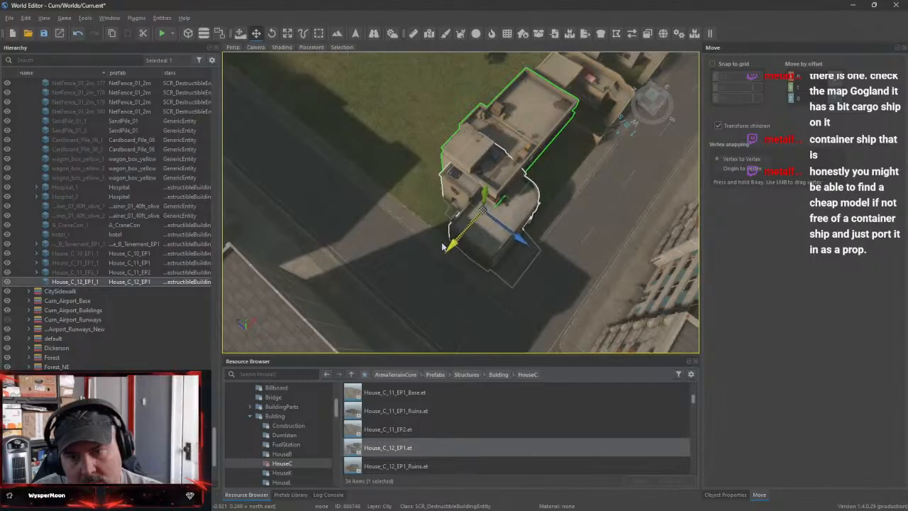
right_drag(489, 205, 437, 201)
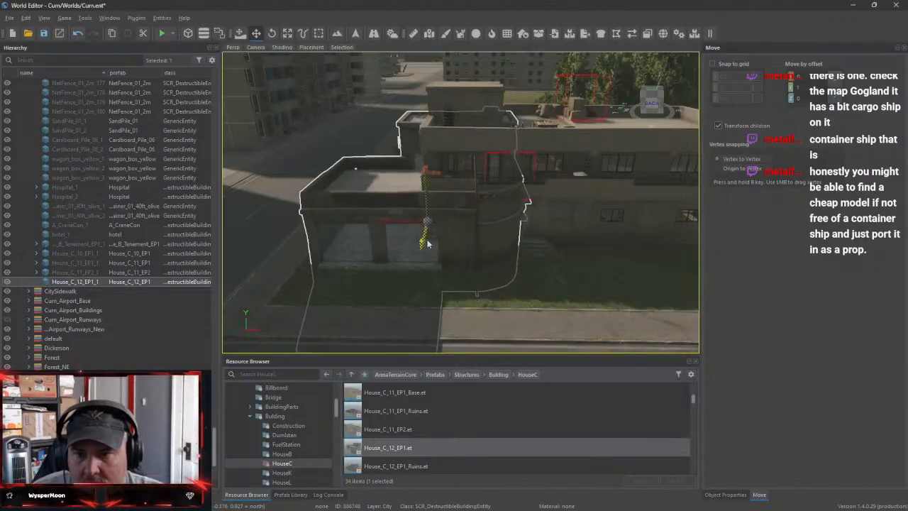
right_drag(425, 250, 407, 259)
Move the House_C_10_EP1 house out of the row onto the grass behind the House_C_12_EP1 house
key(s)
right_drag(460, 202, 503, 218)
key(w)
key(s)
click(483, 238)
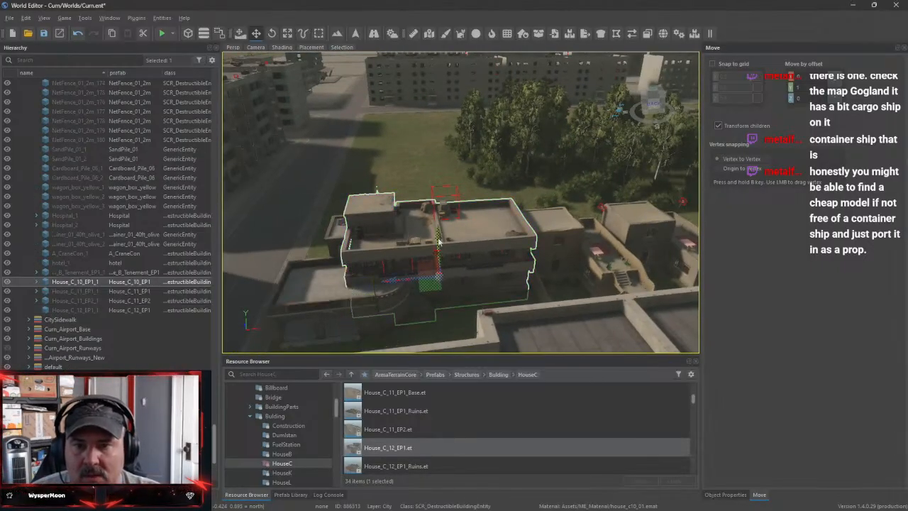
drag(436, 253, 424, 185)
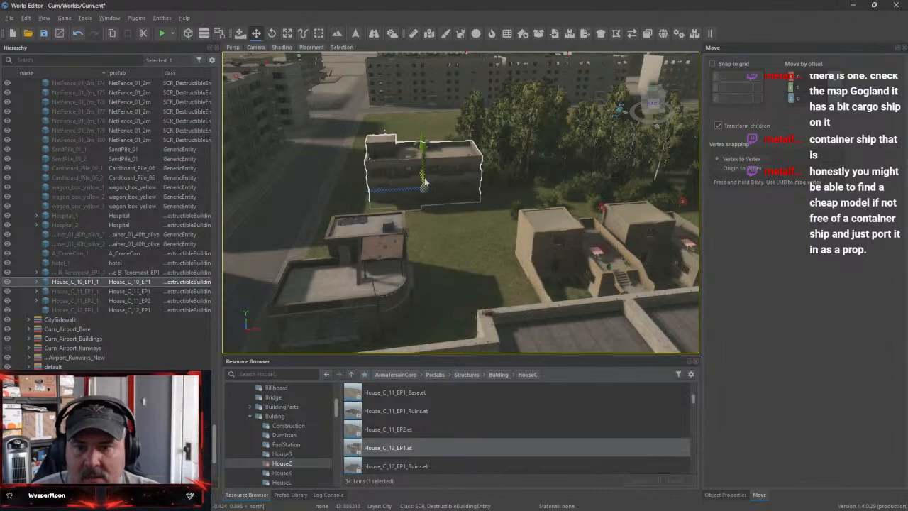
Slide the CitySidewalk pavement segment in front of the House_C_12_EP1 house along the road to open a driveway gap
right_drag(424, 185, 420, 273)
key(s)
key(w)
key(s)
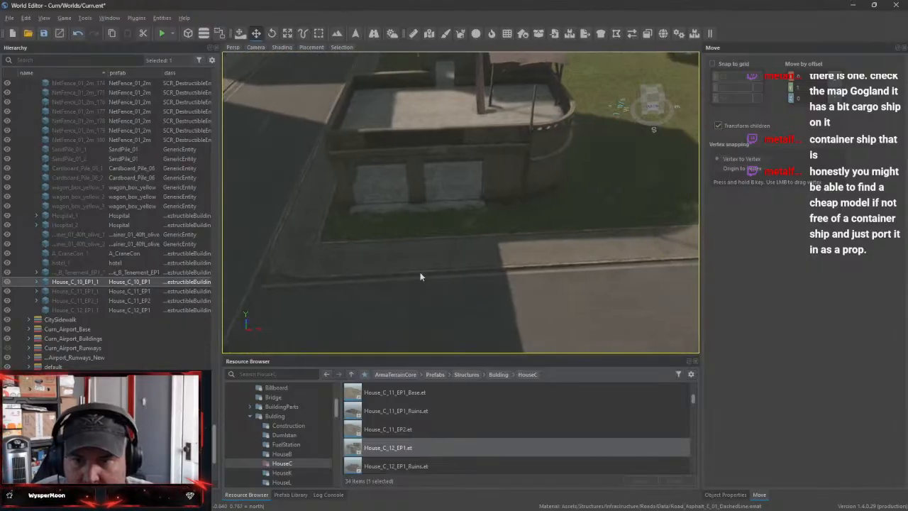
click(63, 320)
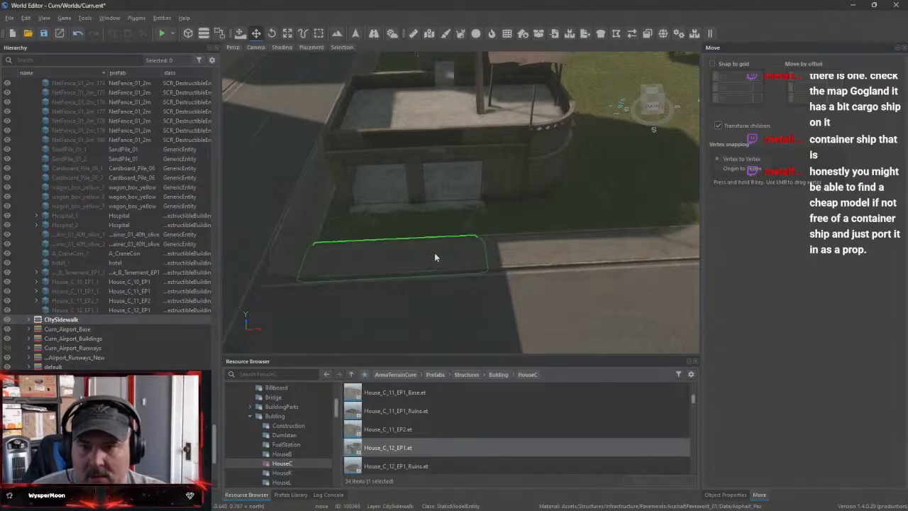
click(509, 261)
drag(540, 249, 589, 248)
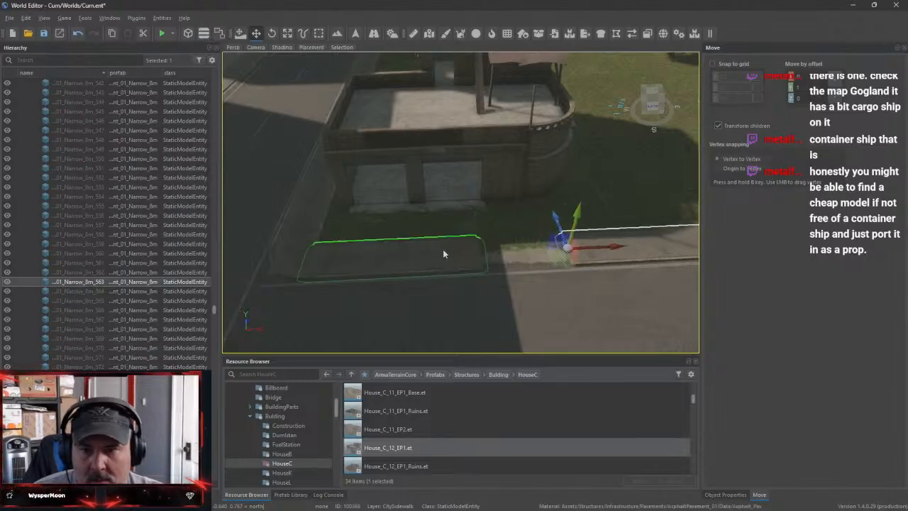
drag(613, 248, 621, 249)
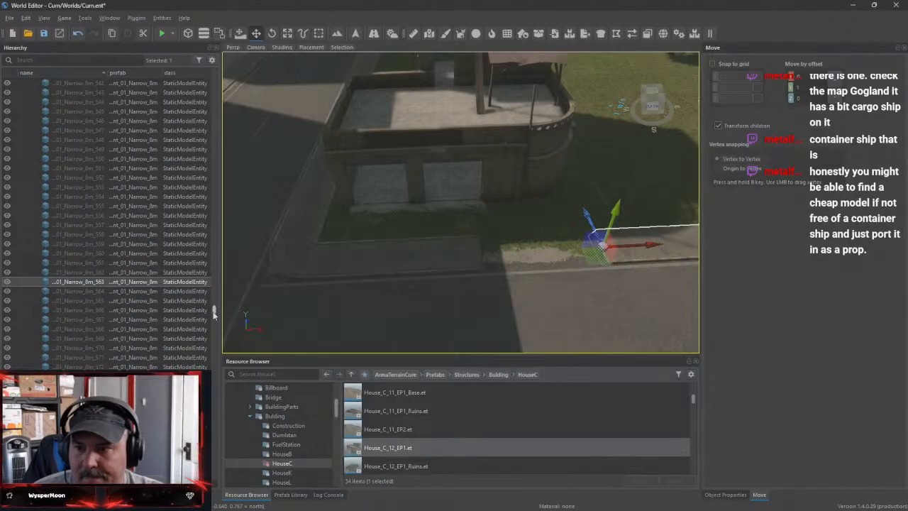
In the City layer, move the House_C_12_EP1 house to line its wide openings up with the sidewalk gap and set it back from the road
drag(213, 314, 210, 71)
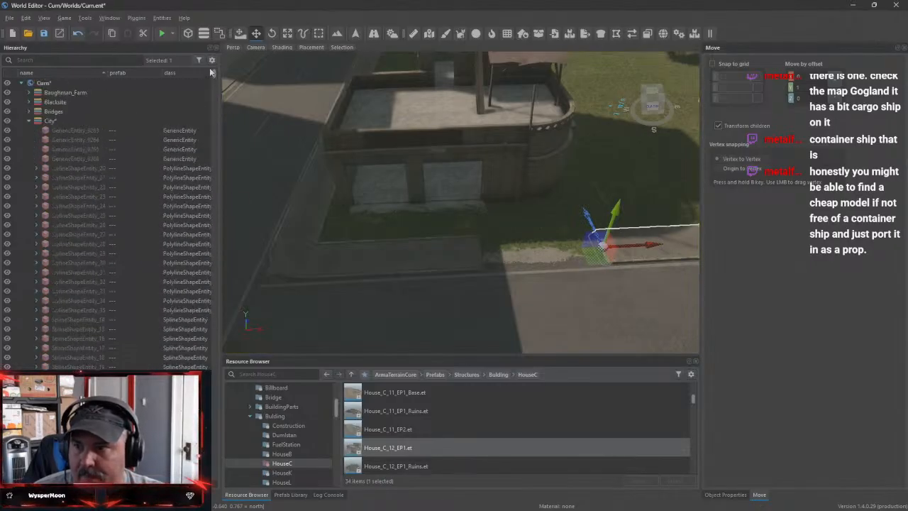
click(47, 122)
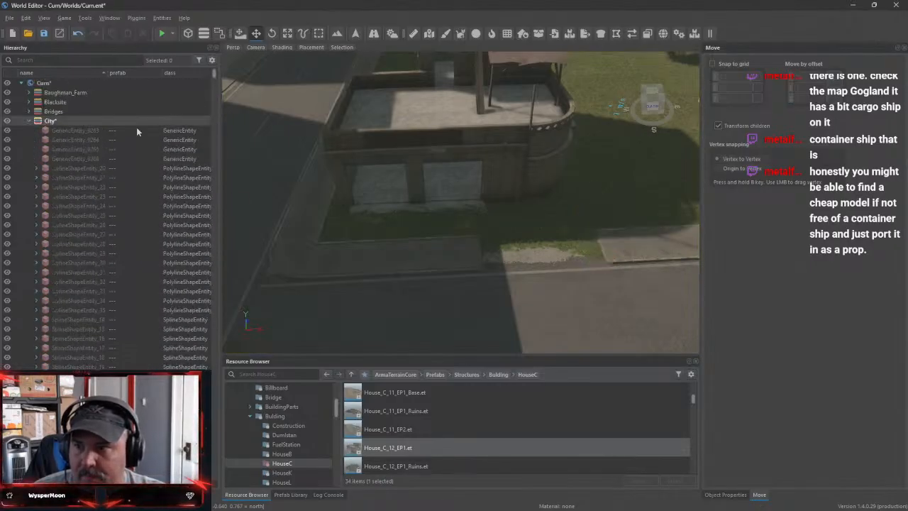
click(479, 147)
drag(390, 147, 499, 154)
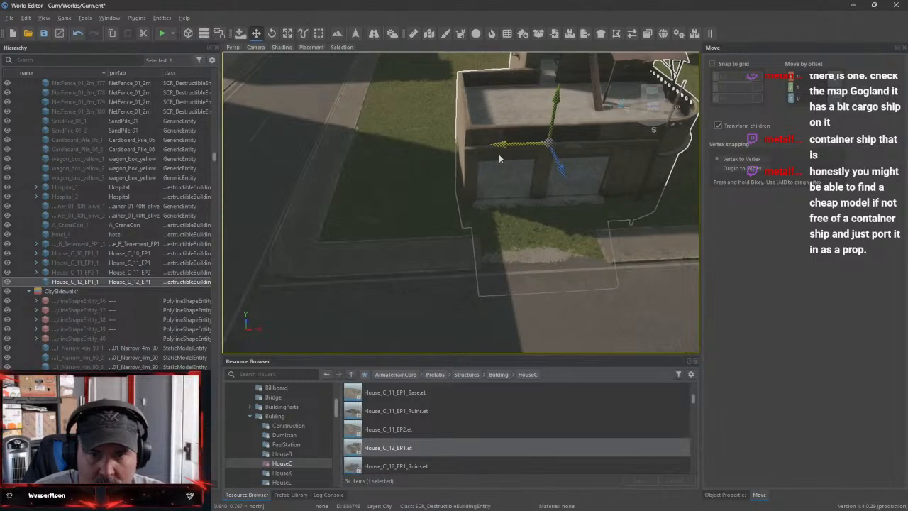
drag(565, 173, 550, 146)
key(w)
right_drag(550, 146, 556, 113)
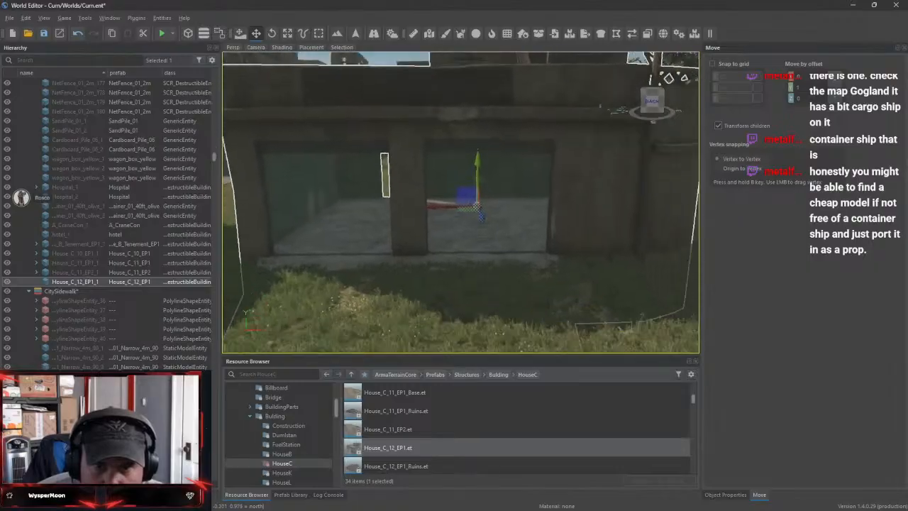
key(s)
right_drag(426, 206, 425, 218)
mouse_move(497, 197)
right_down()
mouse_move(494, 181)
mouse_move(490, 188)
right_up()
key(w)
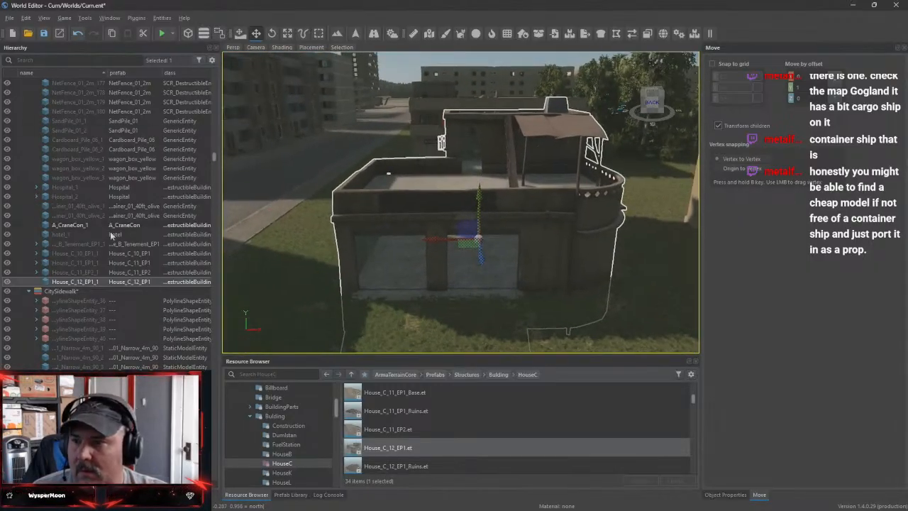
Delete the overlapping CitySidewalk pavement segment at the edge of the driveway gap, keeping the neighbouring segment
click(77, 293)
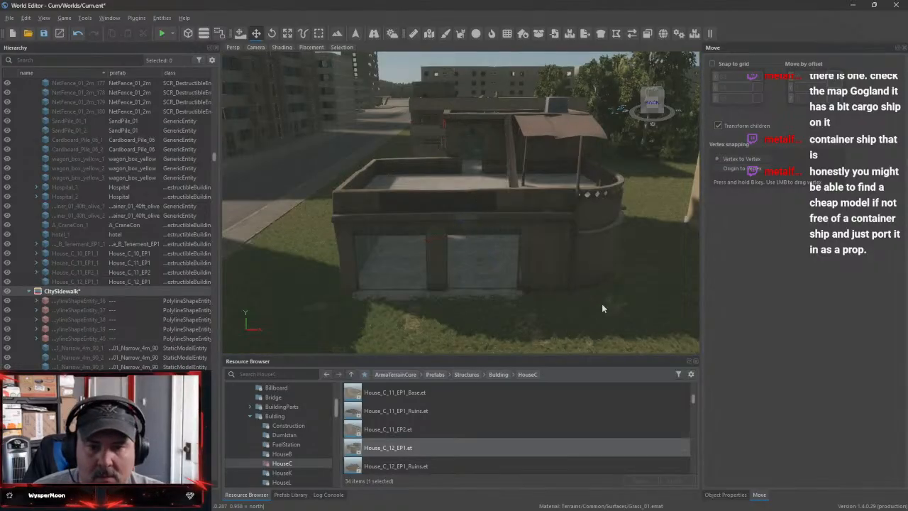
right_drag(601, 303, 558, 303)
click(551, 300)
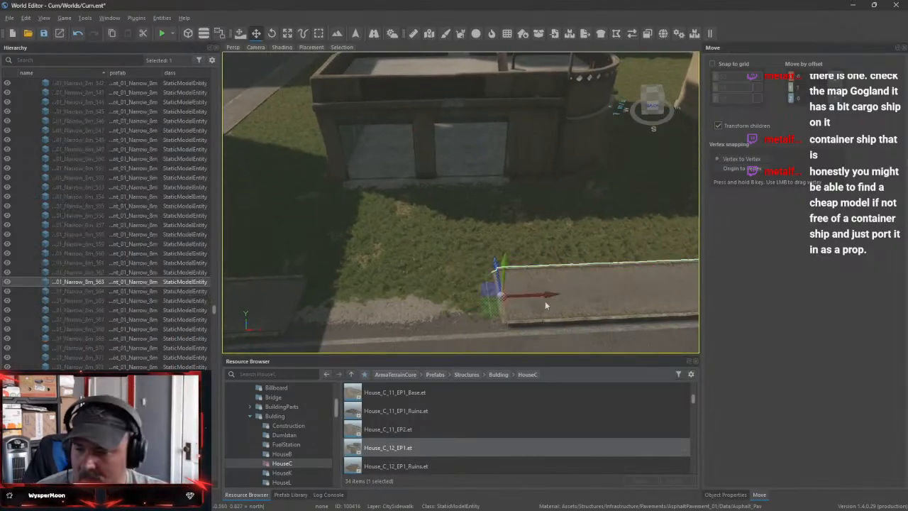
key(Delete)
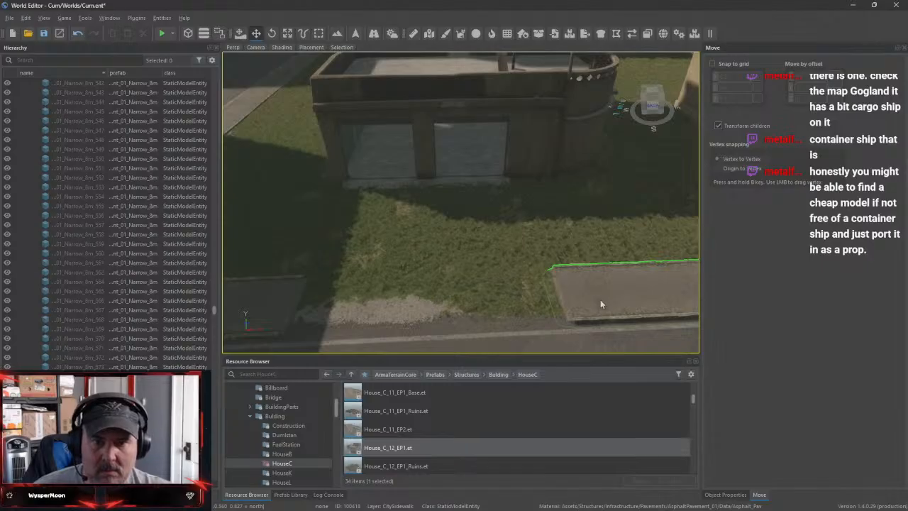
click(600, 299)
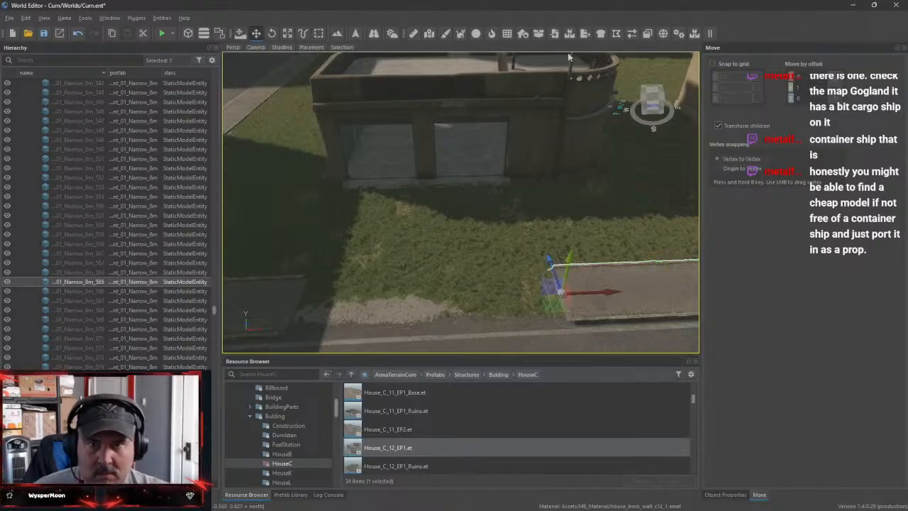
Paint the terrain with Concrete_01 from the sidewalk gap up to both wide openings of the House_C_12_EP1 house as a driveway
click(338, 33)
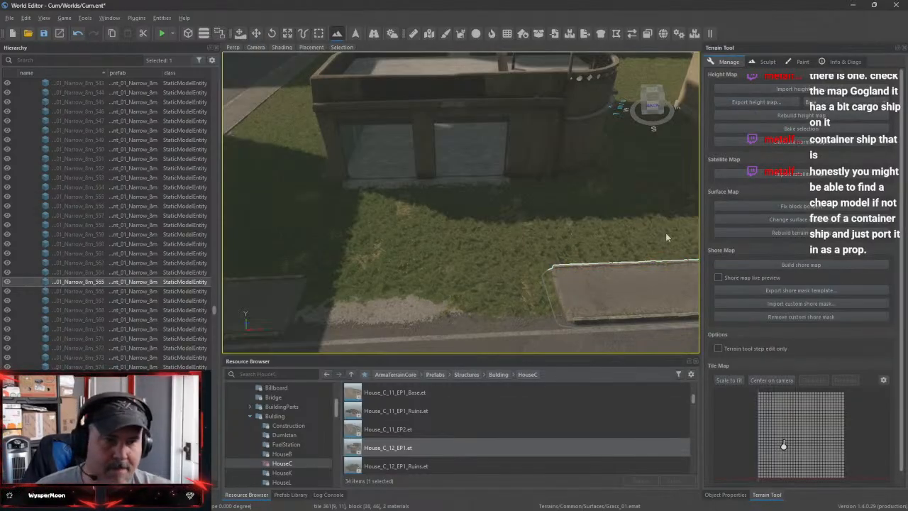
click(799, 62)
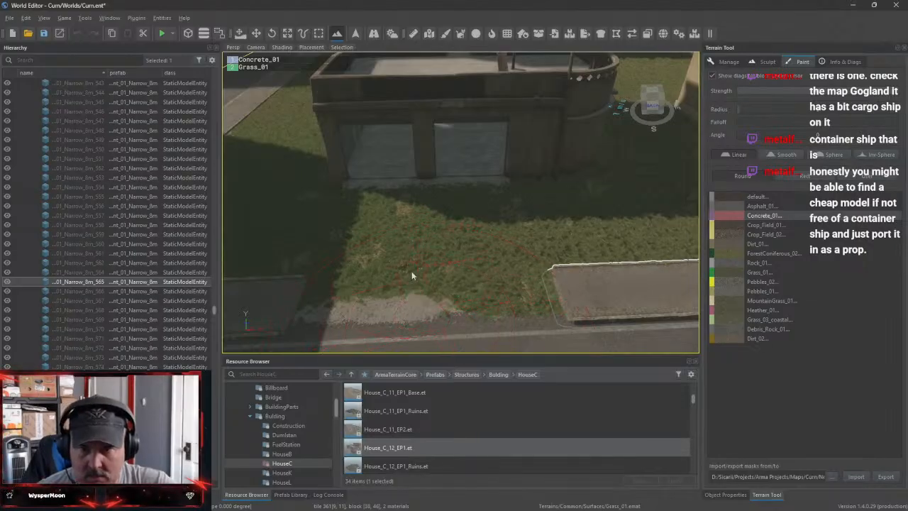
drag(412, 275, 412, 251)
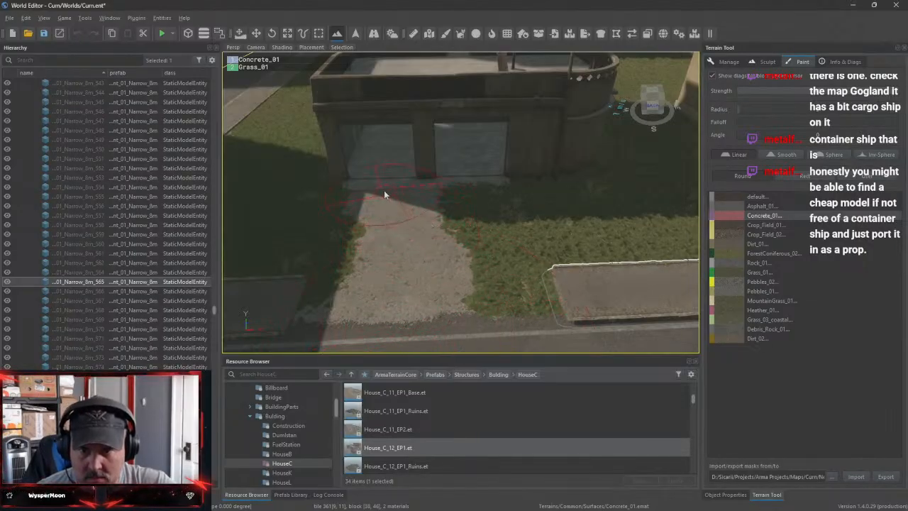
drag(381, 201, 379, 236)
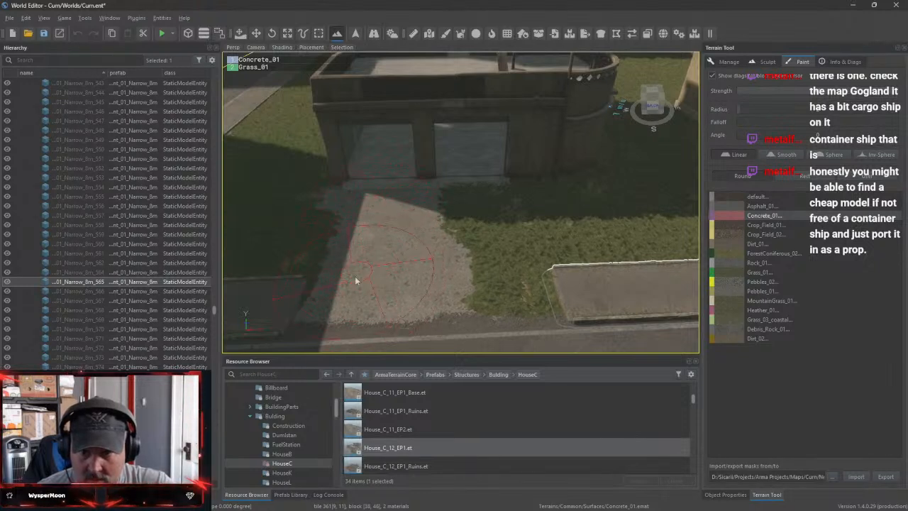
mouse_move(451, 302)
mouse_down()
mouse_move(456, 206)
mouse_move(489, 284)
mouse_up()
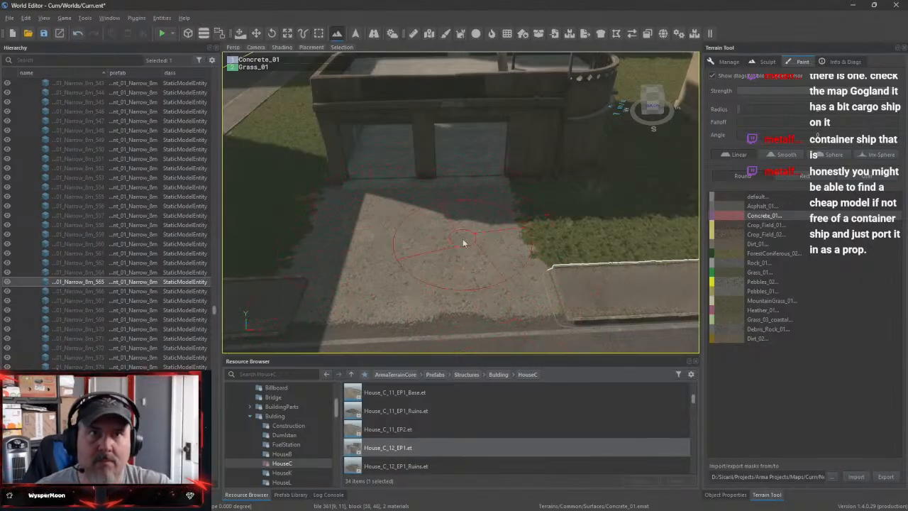
right_drag(464, 243, 638, 264)
Select the House_C_12_EP1 house in the City layer and raise it slightly so its floor clears the painted concrete
key(s)
key(w)
key(w)
key(s)
key(w)
key(s)
key(a)
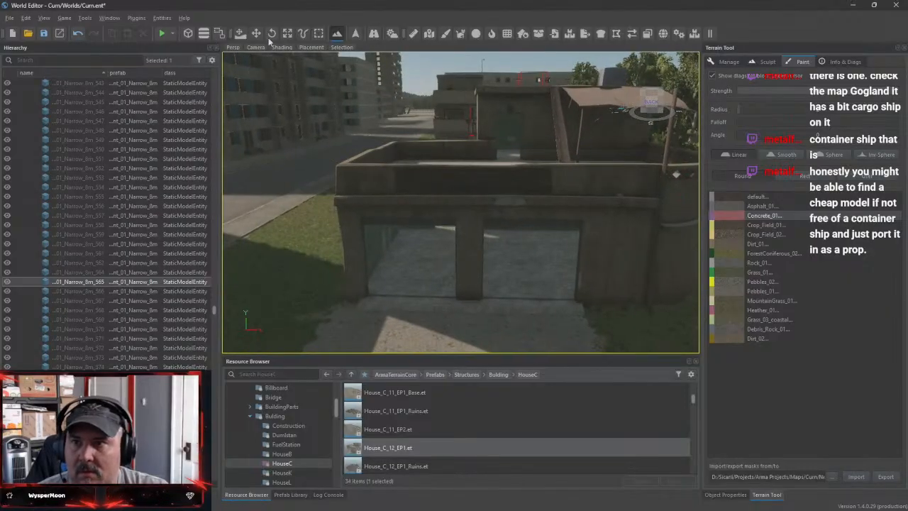
click(256, 35)
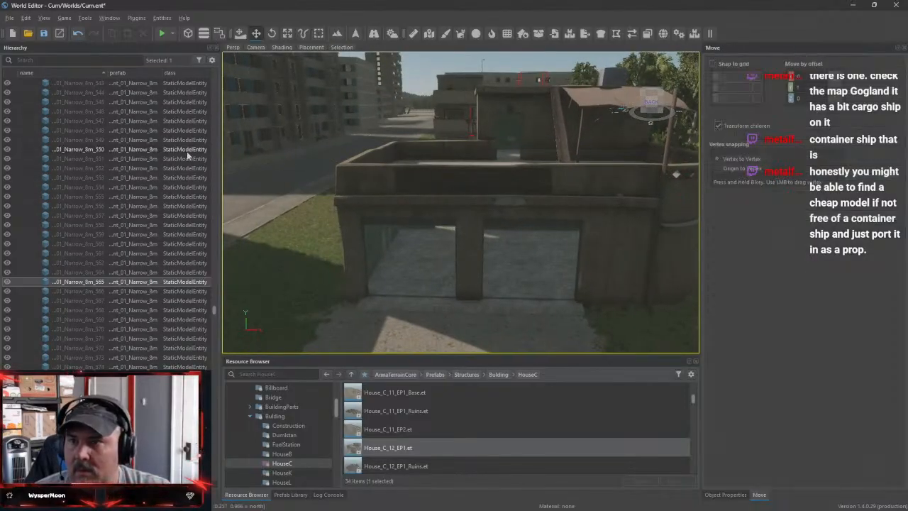
drag(214, 312, 216, 62)
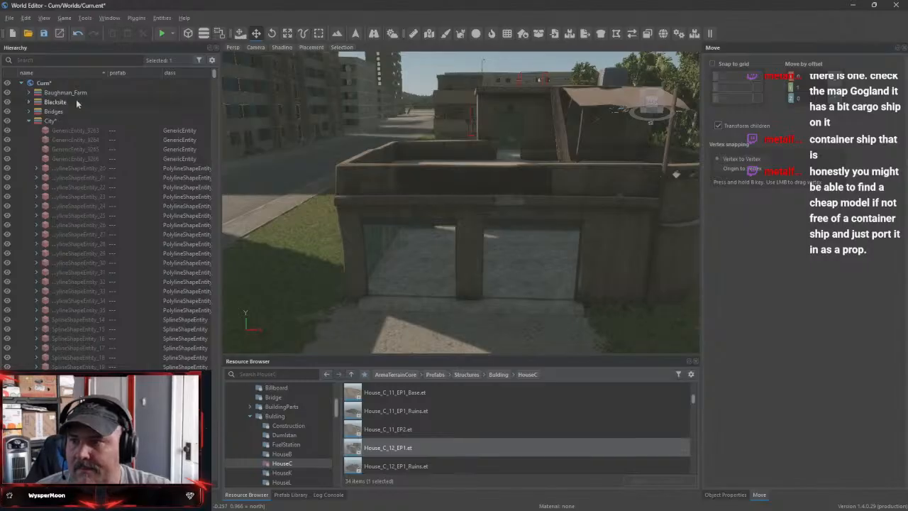
click(53, 121)
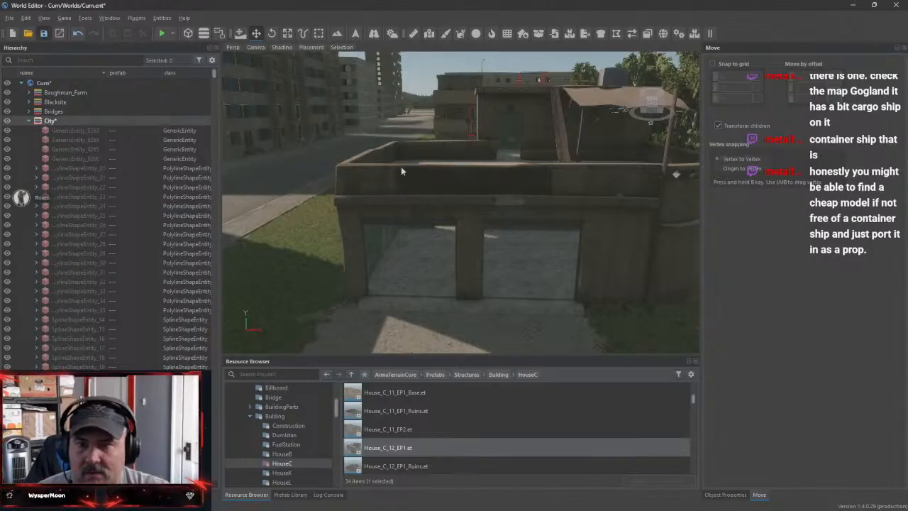
click(542, 194)
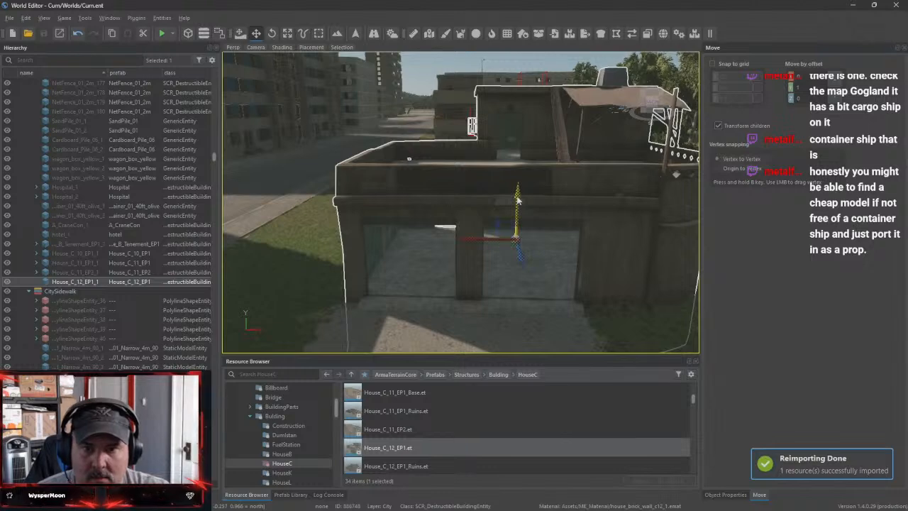
drag(518, 200, 517, 198)
key(w)
mouse_move(562, 237)
right_down()
mouse_move(574, 298)
mouse_move(571, 239)
right_up()
key(w)
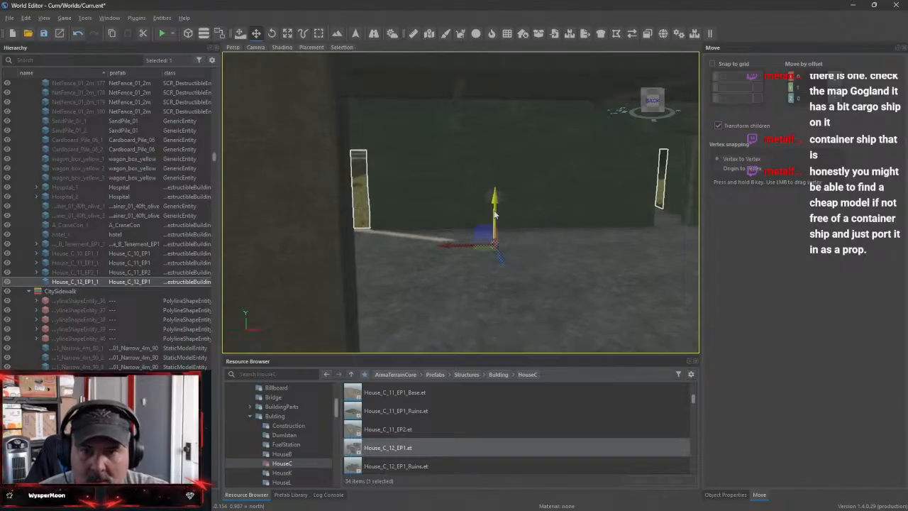
Raise the House_C_12_EP1 house until the steps at its side doorway stand clear of the grass
key(s)
right_drag(496, 214, 380, 279)
key(w)
key(s)
key(s)
key(w)
key(w)
key(s)
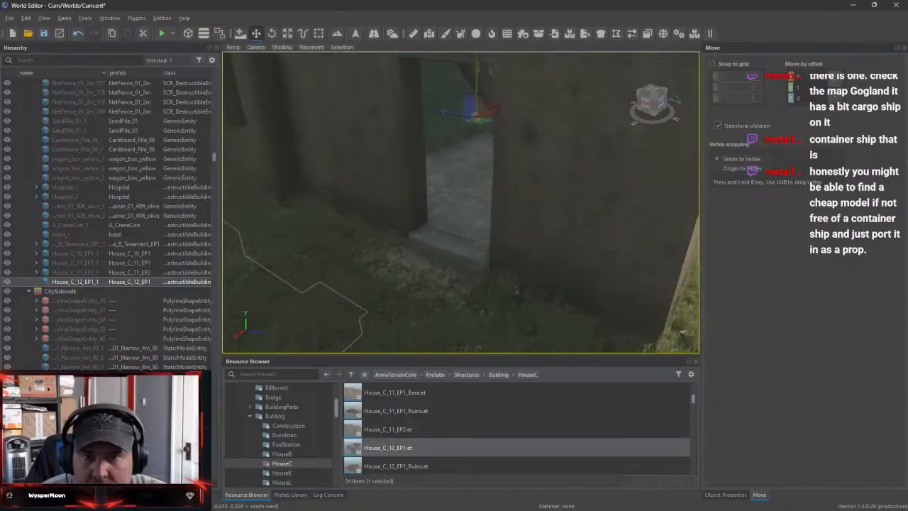
right_drag(444, 158, 440, 128)
drag(480, 120, 482, 114)
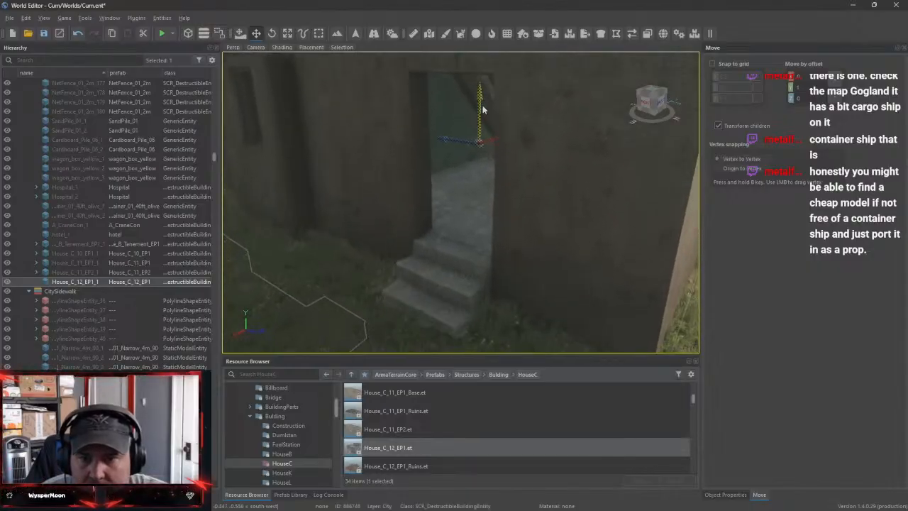
Lower the House_C_12_EP1 house so its front slab sits closer to the driveway, checking the level at the side doorway
key(s)
right_drag(481, 110, 568, 145)
key(w)
key(a)
key(w)
key(s)
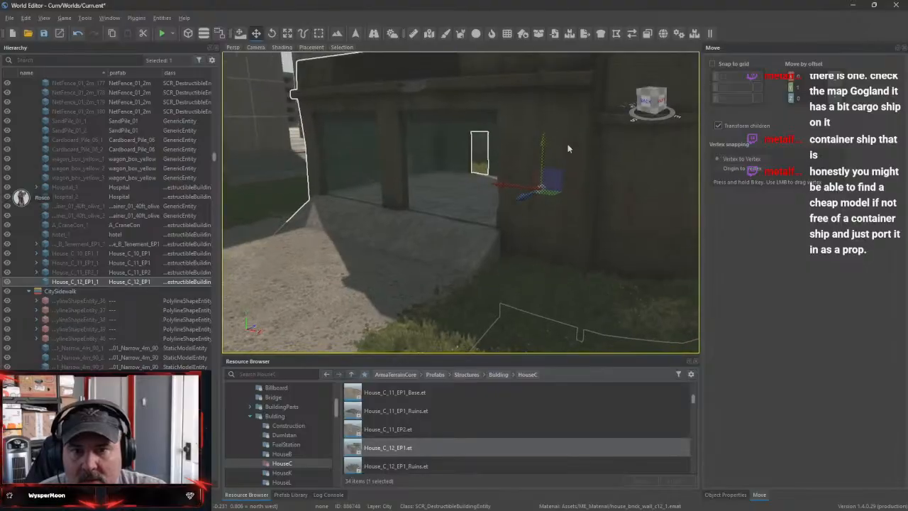
drag(545, 145, 555, 163)
key(d)
right_drag(556, 163, 528, 168)
key(d)
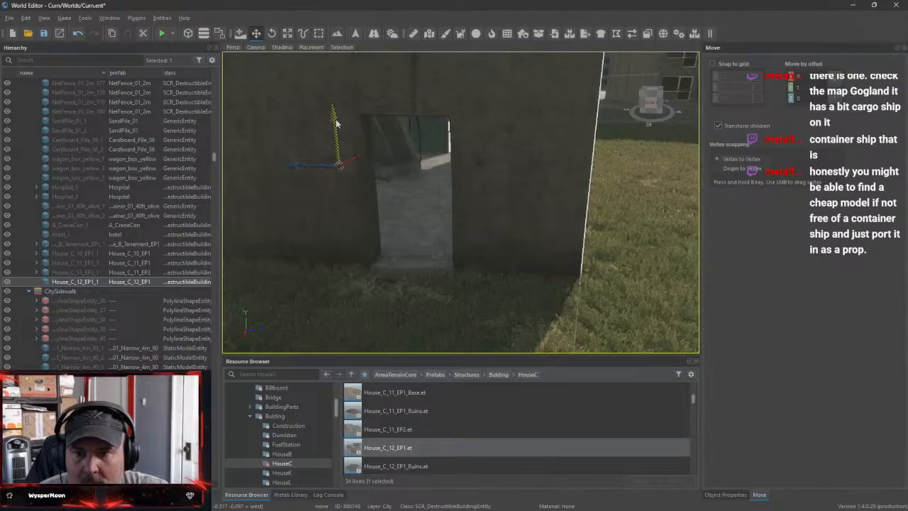
Slide the neighbouring House_C_11_EP1 house along the row toward the House_C_12_EP1 house to narrow the gap between them
key(d)
right_drag(337, 123, 496, 149)
key(w)
key(a)
key(s)
key(s)
key(d)
key(s)
click(495, 149)
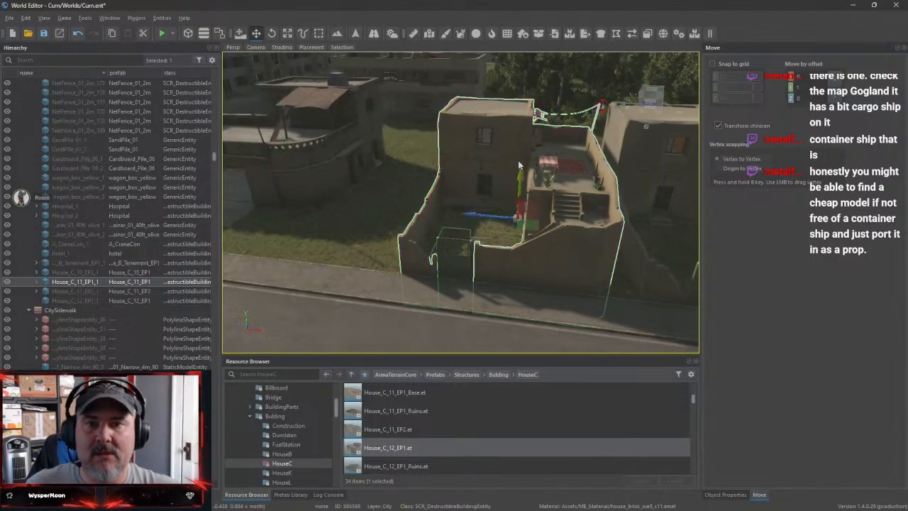
drag(492, 221, 423, 214)
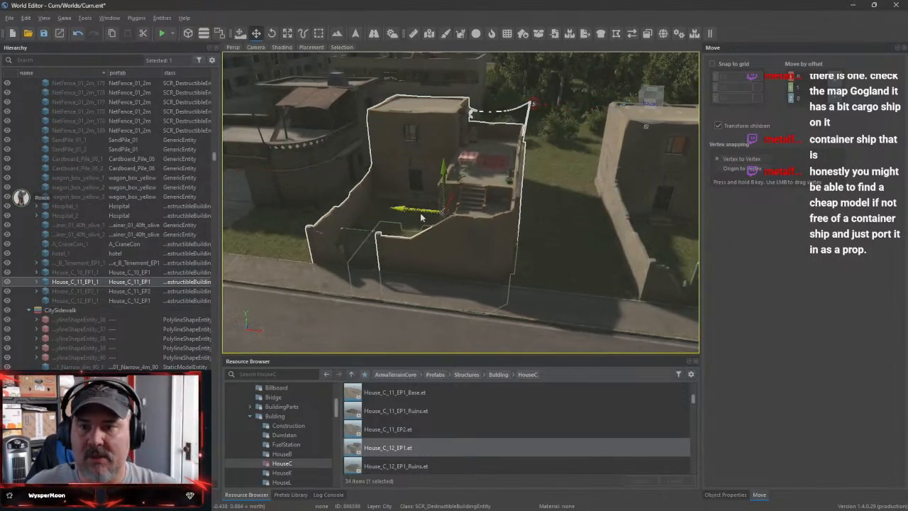
right_drag(534, 231, 397, 243)
Place a second House_C_12_EP1 prefab behind the corner house, rotate it and position it on the grass beside the first one
key(w)
key(s)
key(w)
key(s)
key(w)
key(s)
click(399, 448)
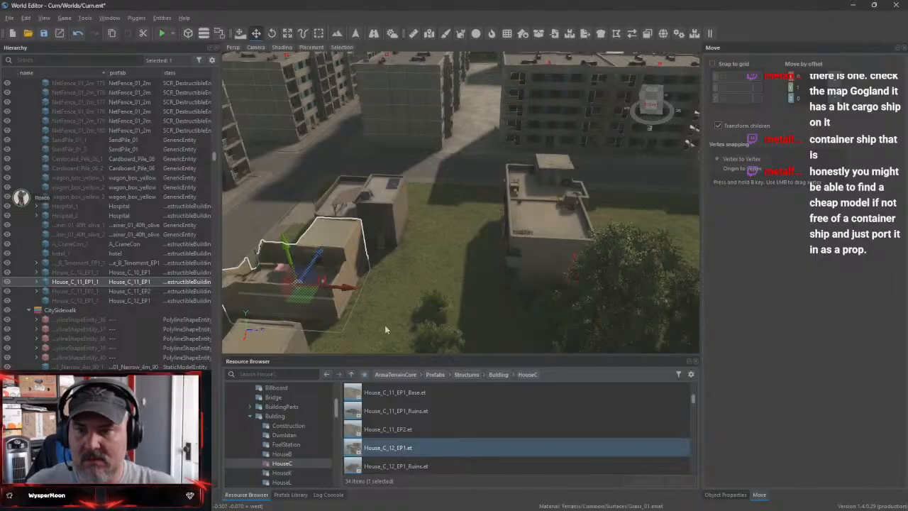
drag(385, 329, 392, 213)
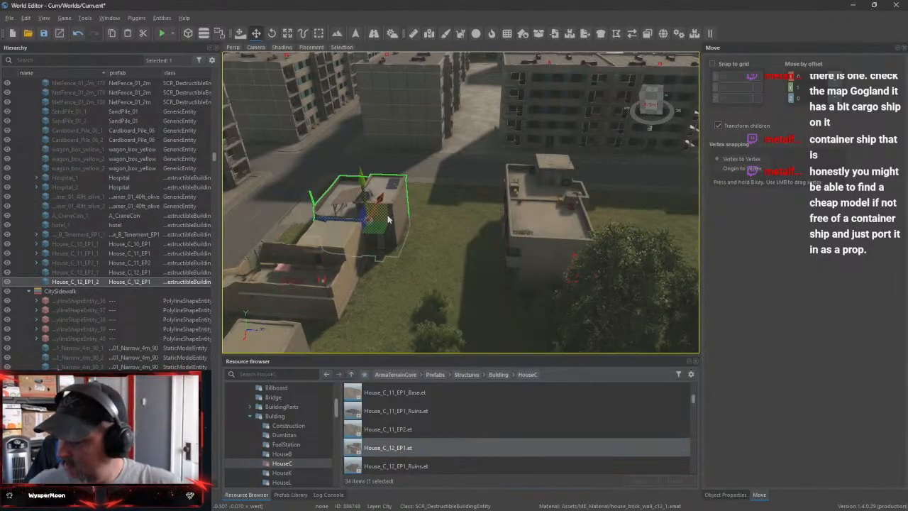
key(e)
drag(376, 246, 499, 241)
key(w)
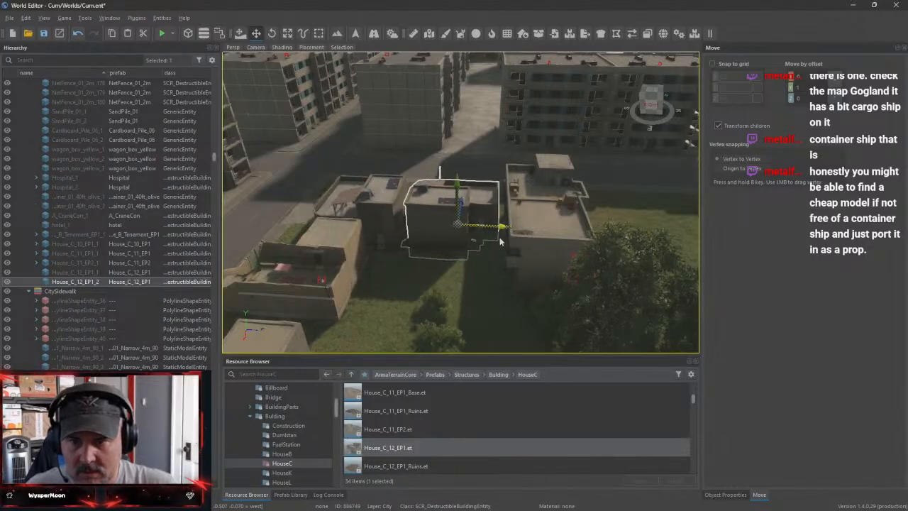
Move the House_C_10_EP1 house farther across the grass toward the trees, away from the second House_C_12_EP1 house
click(565, 214)
drag(566, 242, 709, 251)
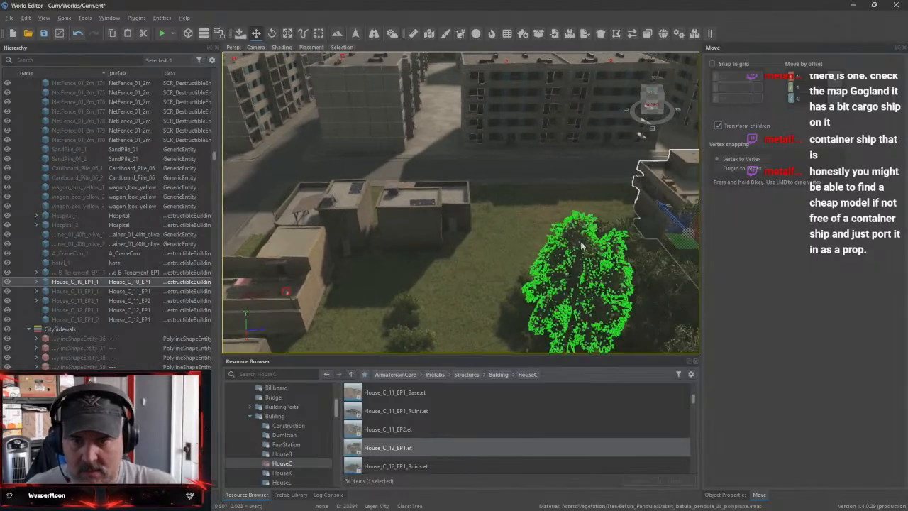
Examine the row of houses along the park block's road and the empty grass beyond its last House_C_11 house
right_drag(583, 246, 616, 202)
key(w)
key(w)
key(s)
key(w)
key(s)
key(s)
key(s)
key(w)
key(s)
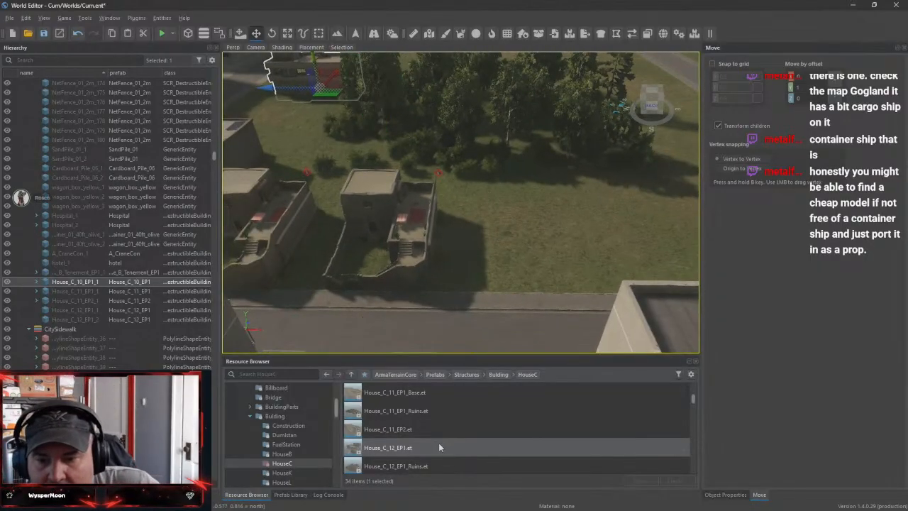
Place the House_C_12_EP2 prefab on the grass beside the last House_C_11 house along the park block's road
scroll(438, 445, down, 3)
click(416, 430)
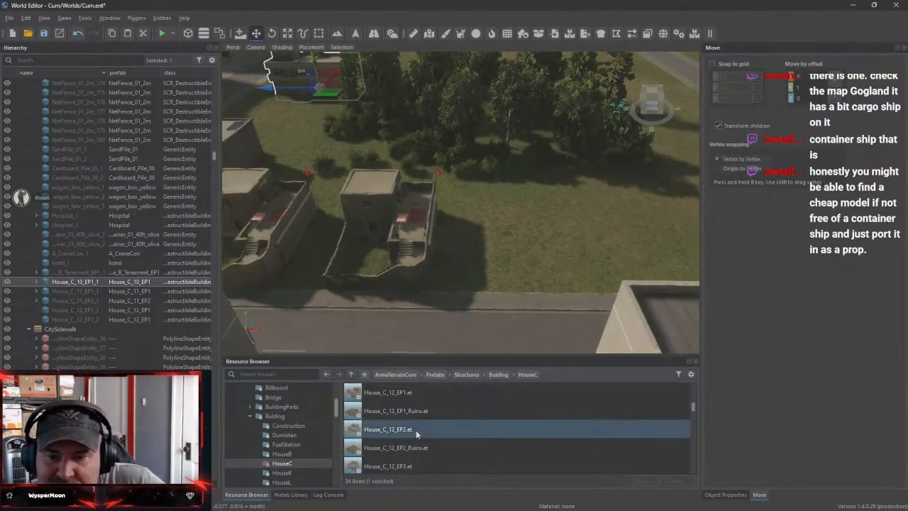
drag(416, 430, 533, 257)
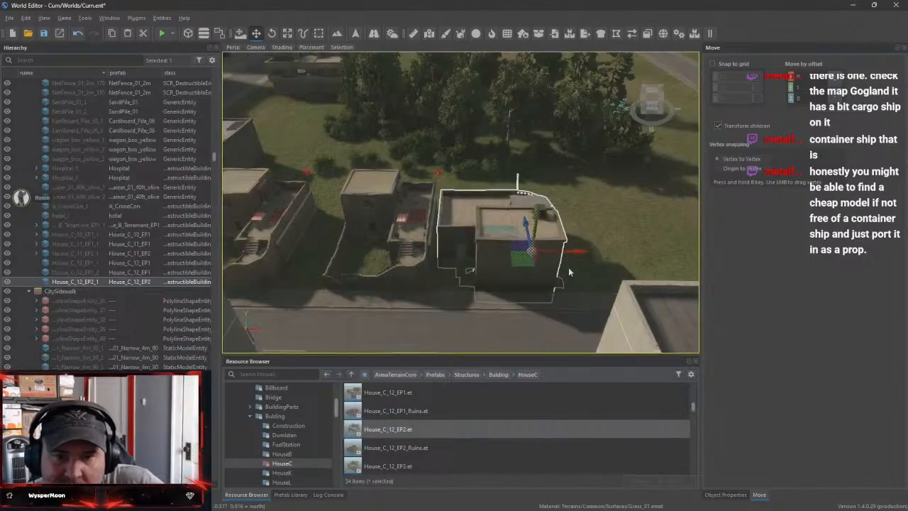
Examine the new House_C_12_EP2 house from its sides and rear to find which facade should face the road
right_drag(665, 247, 454, 247)
key(d)
key(w)
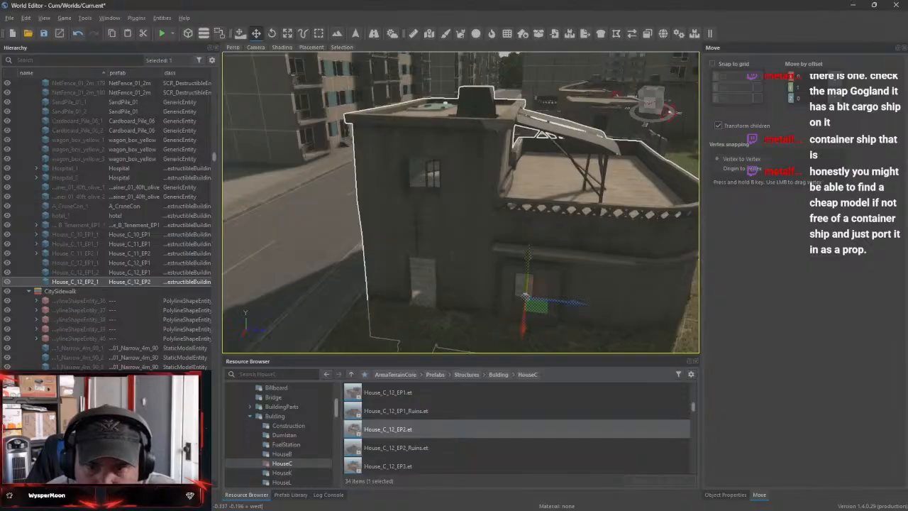
key(d)
right_drag(445, 105, 319, 211)
key(s)
key(w)
key(s)
key(w)
key(w)
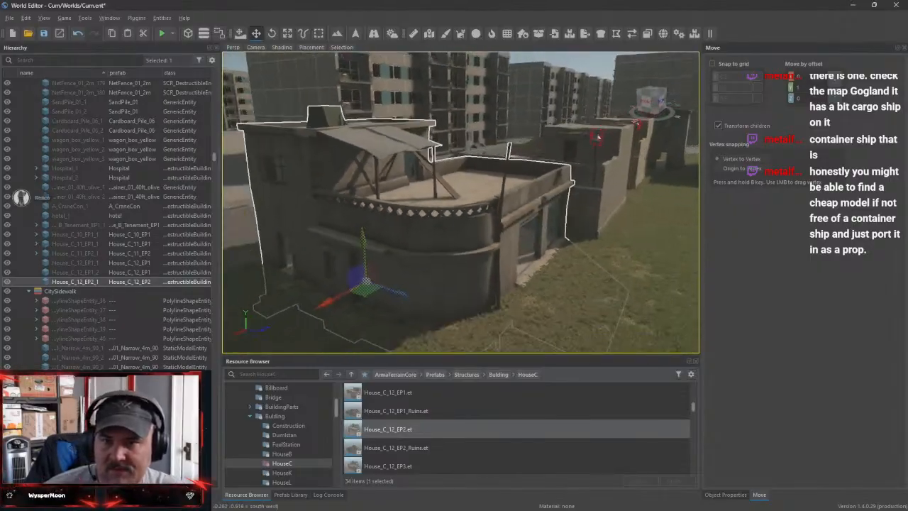
key(s)
right_drag(498, 247, 514, 239)
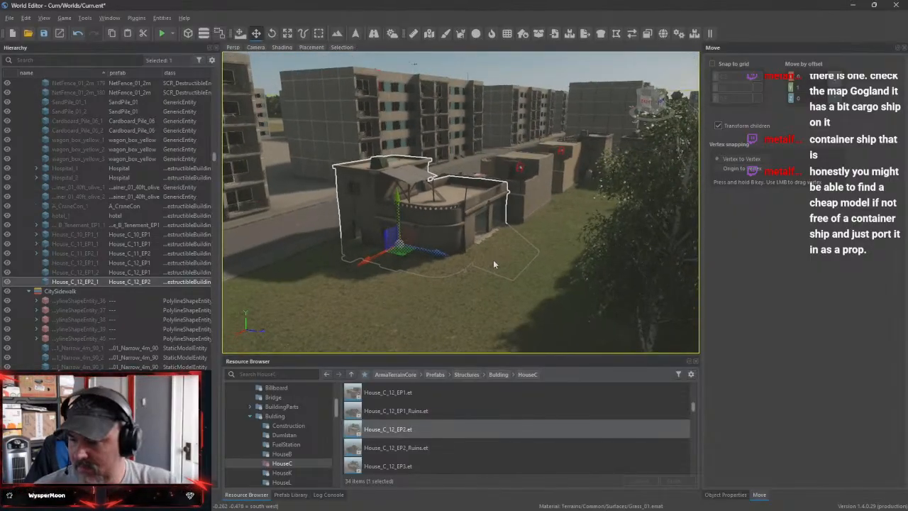
Rotate the House_C_12_EP2 house 180 degrees so its garage doors face the road
key(e)
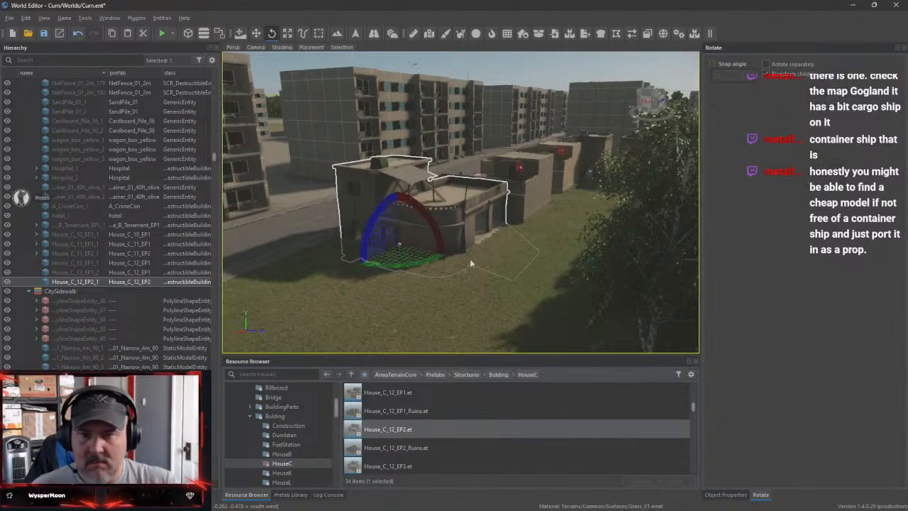
drag(437, 262, 431, 225)
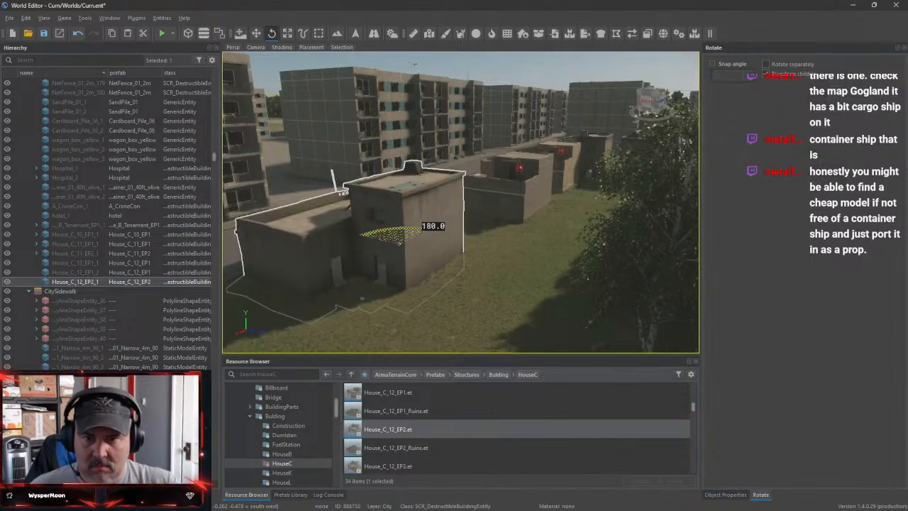
key(w)
right_drag(377, 267, 477, 275)
right_drag(464, 203, 512, 253)
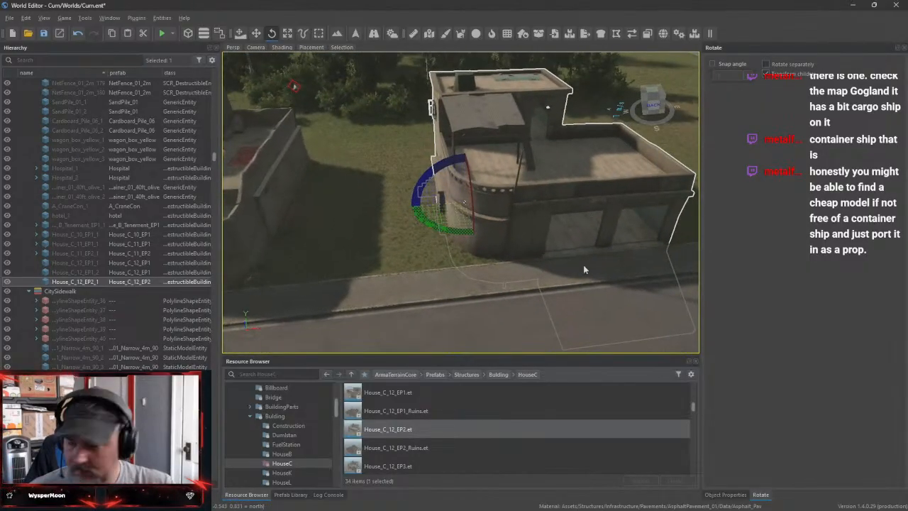
Slide the House_C_12_EP2 house against the neighbouring House_C_11 house and set it back from the sidewalk
key(w)
drag(434, 209, 309, 216)
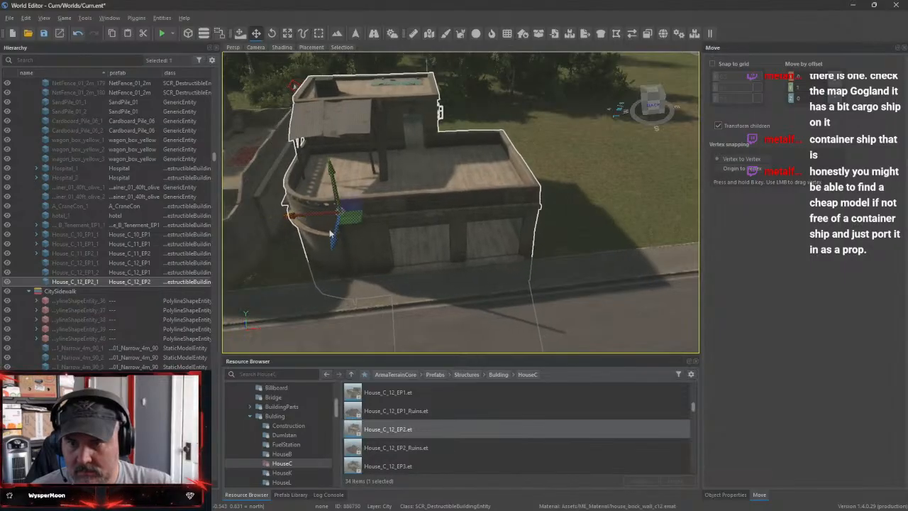
drag(336, 246, 336, 221)
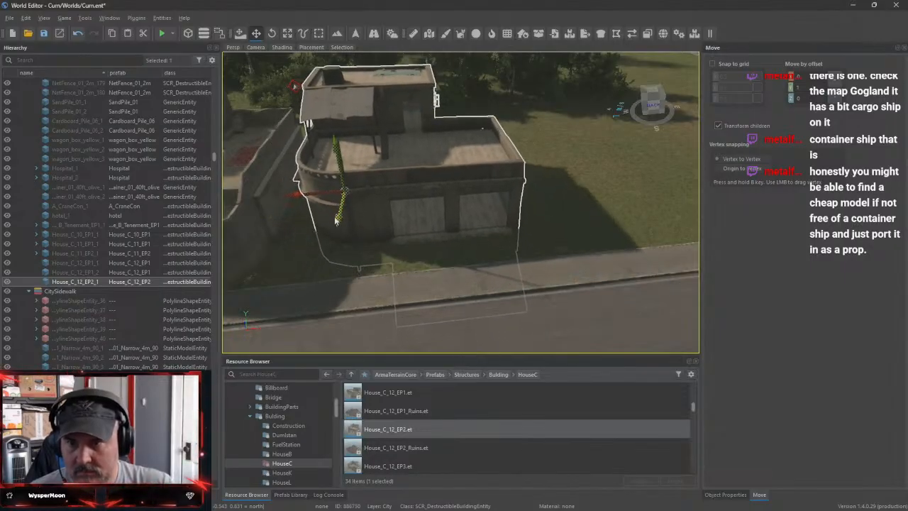
mouse_move(476, 234)
right_down()
mouse_move(453, 238)
mouse_move(489, 248)
mouse_move(477, 245)
right_up()
Place the House_C_12_EP3 prefab beside the House_C_12_EP2 house, turn it around and lower it to ground level
drag(424, 464, 604, 257)
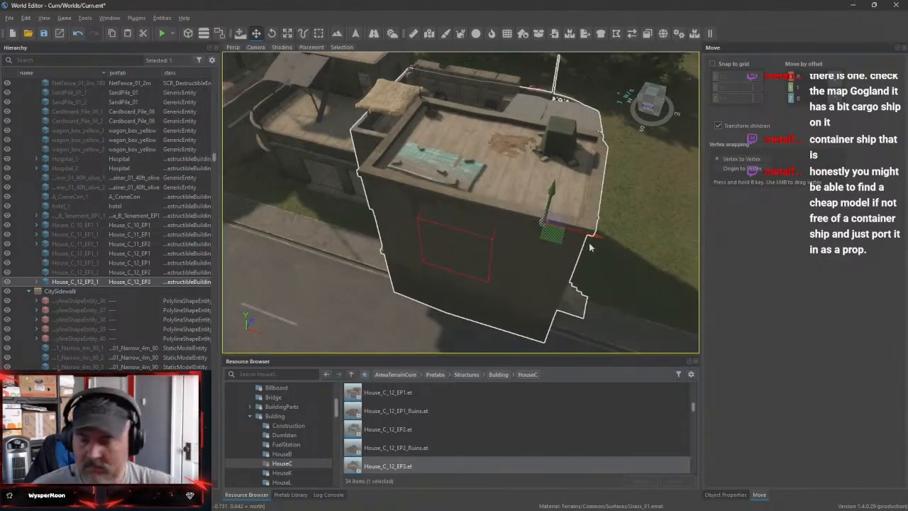
key(e)
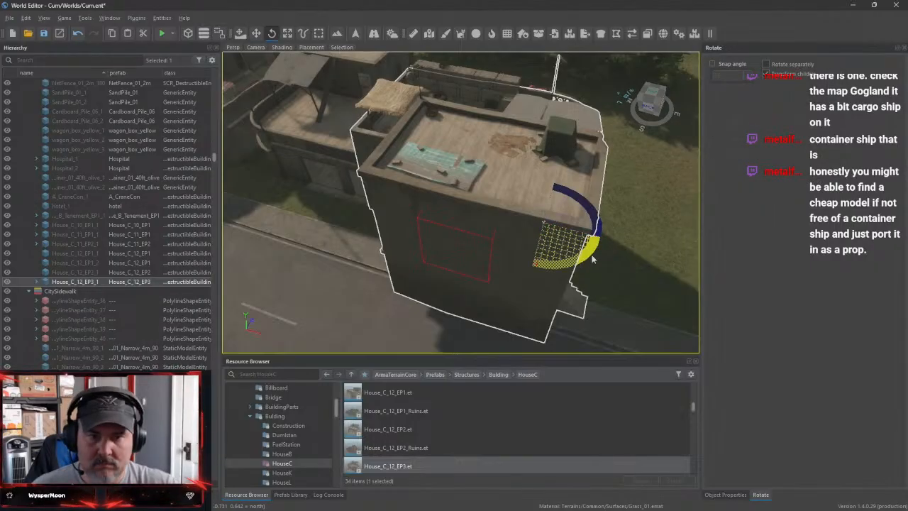
drag(592, 259, 474, 211)
right_drag(474, 211, 551, 267)
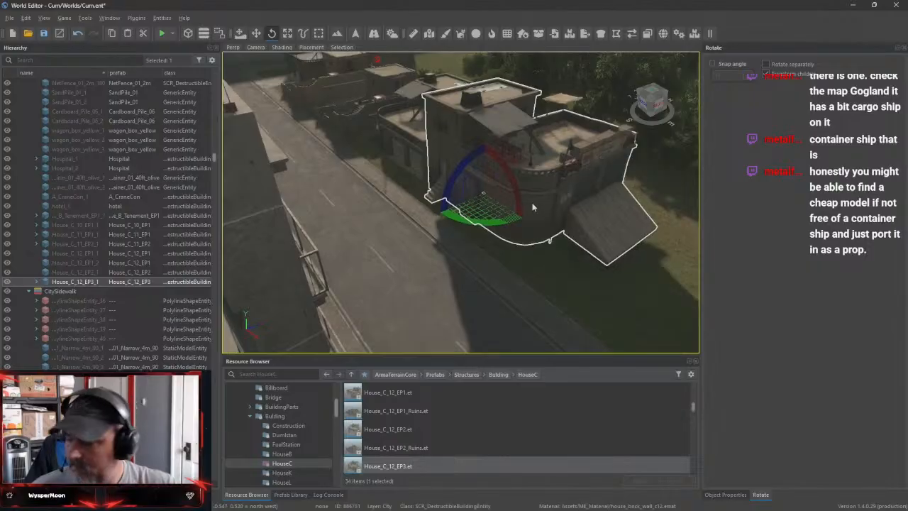
key(w)
drag(490, 151, 490, 192)
Align the House_C_12_EP3 house with the road, slide it toward the House_C_12_EP2 house and set it back from the sidewalk
right_drag(492, 192, 474, 177)
key(w)
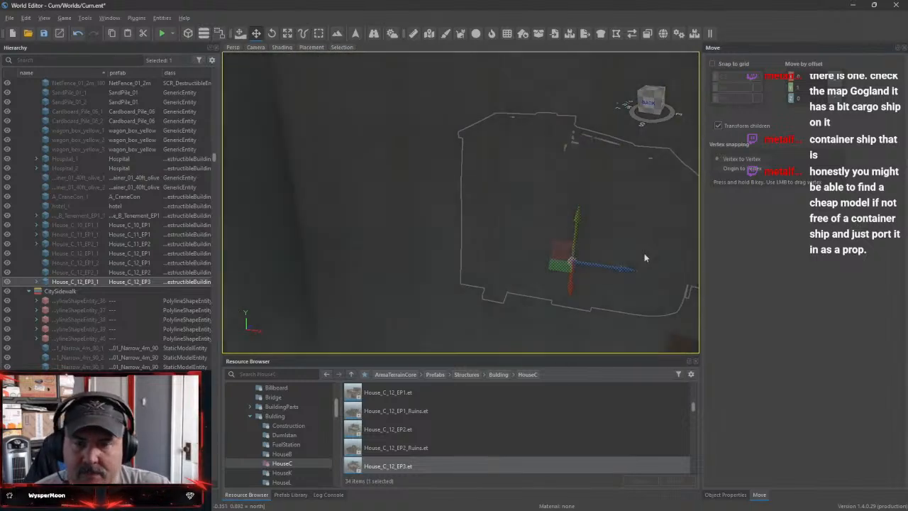
right_drag(644, 258, 671, 231)
key(w)
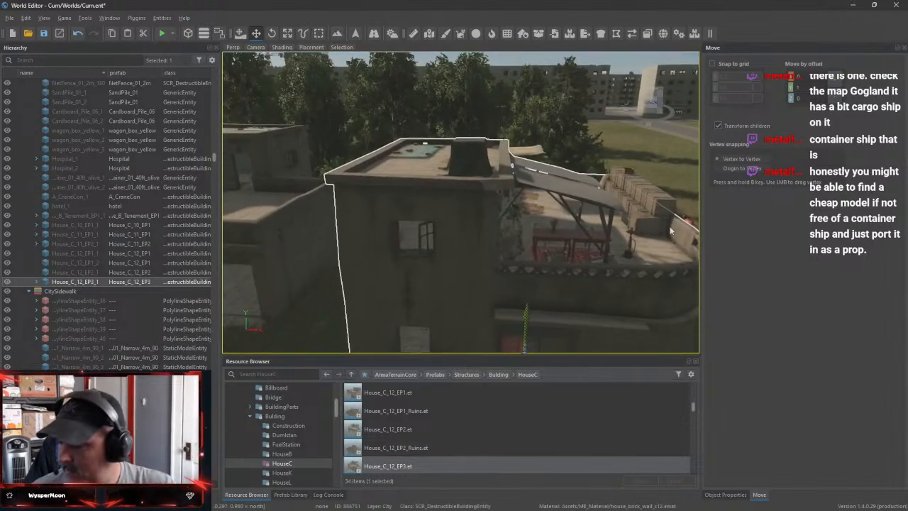
key(e)
right_drag(628, 292, 647, 327)
drag(529, 264, 366, 252)
key(w)
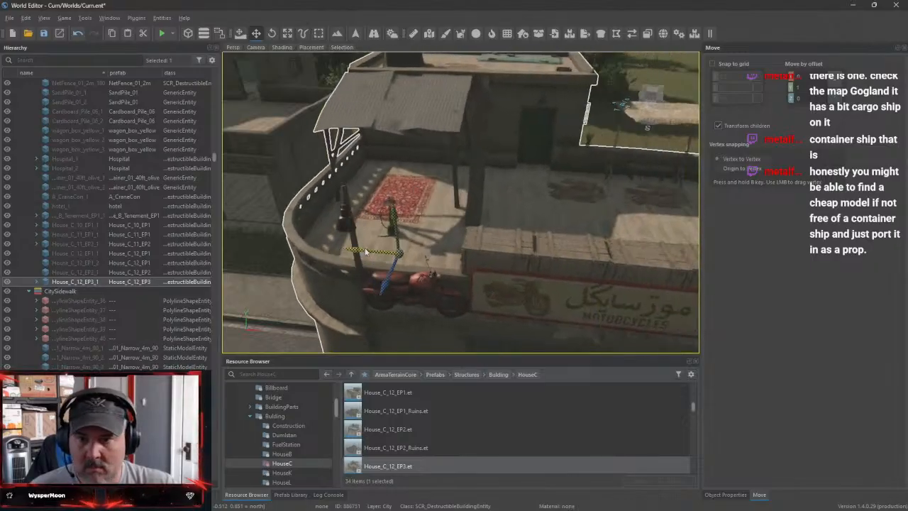
drag(386, 285, 438, 211)
right_drag(438, 211, 536, 215)
drag(489, 247, 461, 204)
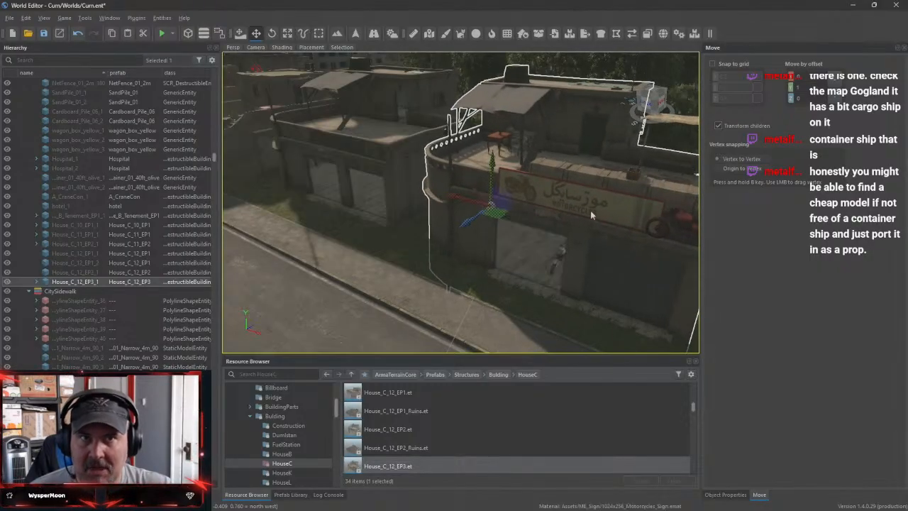
Move the House_C_12_EP3 house across the city to the concrete lot beside the low flat-roofed building
right_drag(591, 215, 498, 221)
key(w)
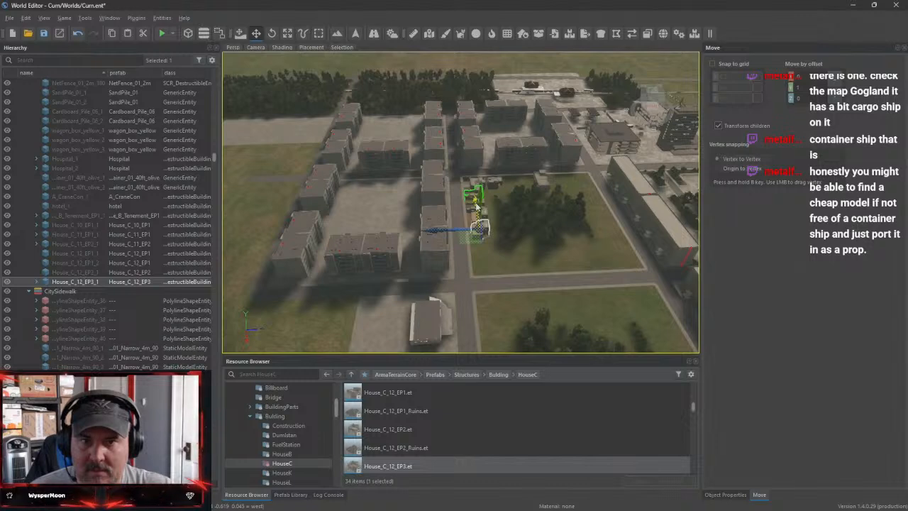
right_drag(539, 295, 485, 282)
key(w)
drag(495, 310, 469, 165)
Rotate the House_C_12_EP3 house to face the road and position it just beside the low flat-roofed building
key(e)
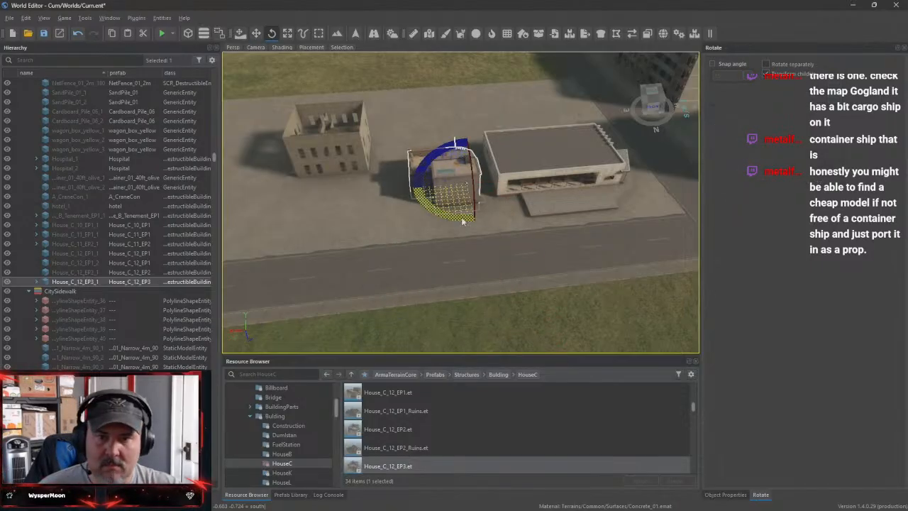
drag(463, 221, 290, 202)
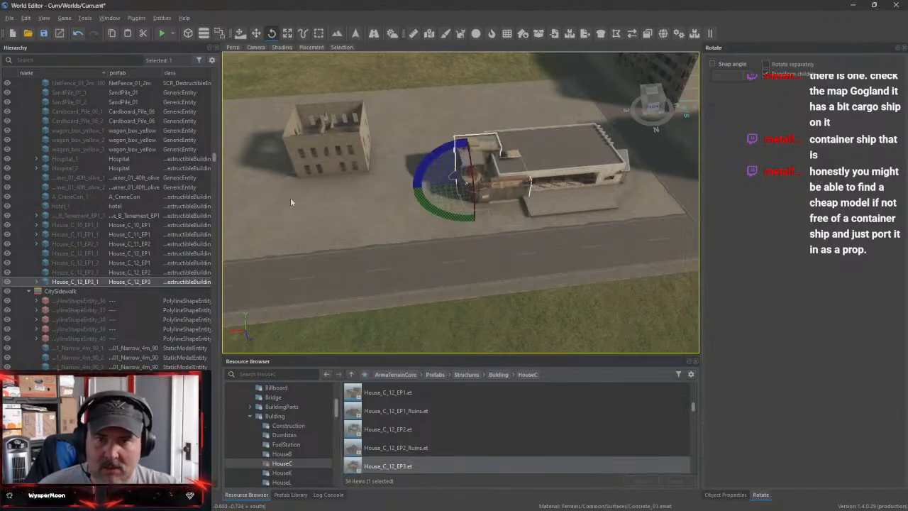
key(w)
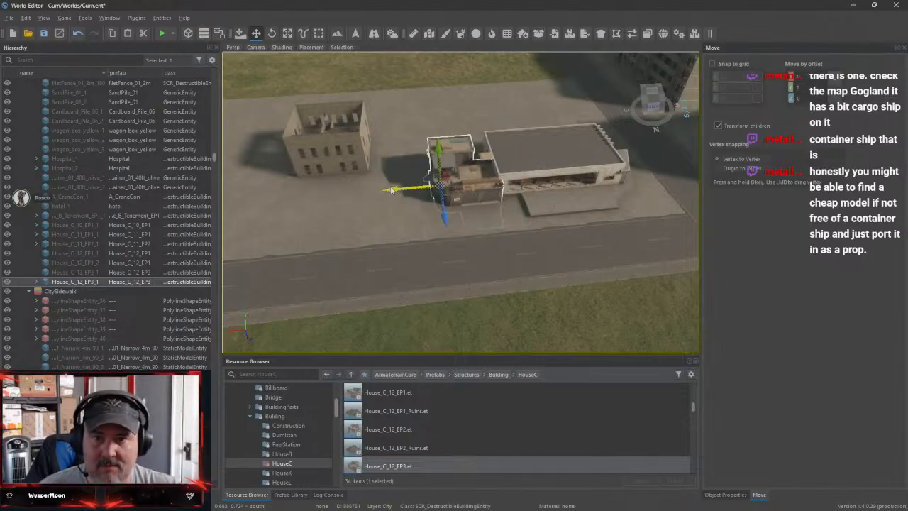
drag(391, 190, 378, 194)
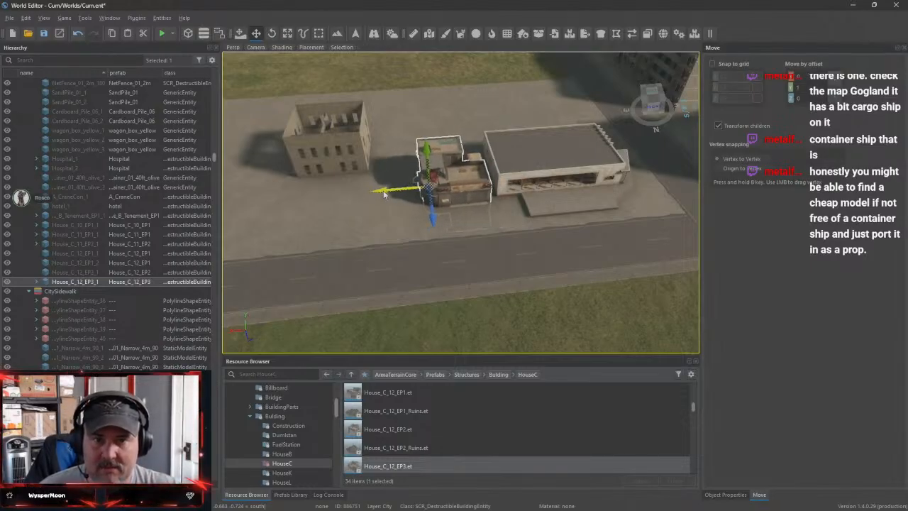
drag(431, 227, 433, 221)
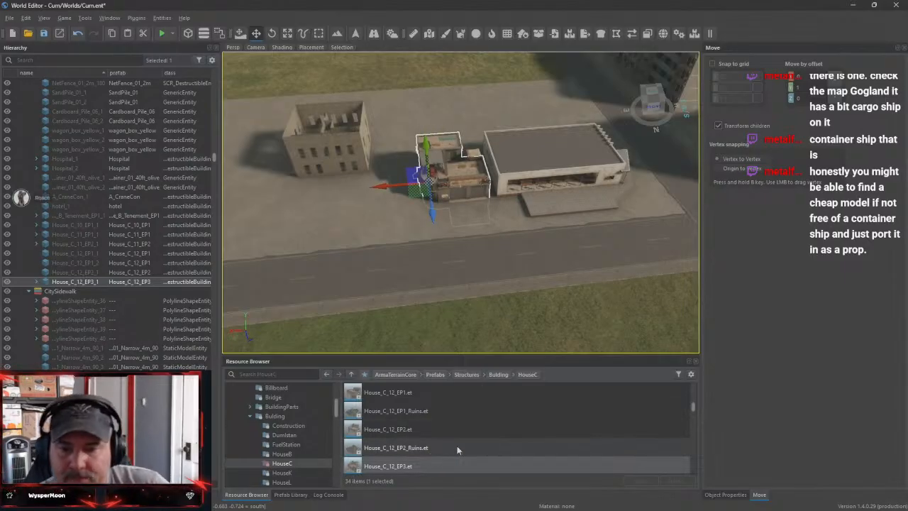
Preview the House_C_12_EP4 prefab in Enfusion Workbench, close the preview and return to World Editor
scroll(457, 447, down, 1)
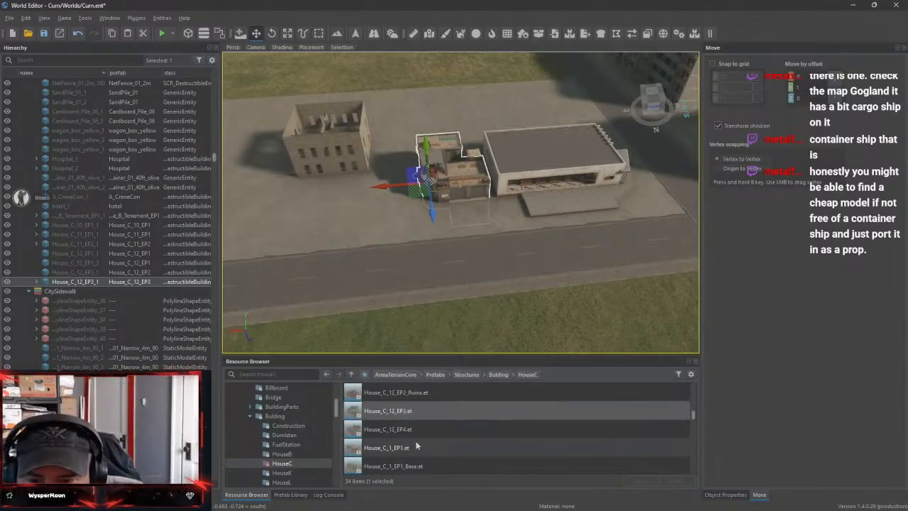
click(433, 430)
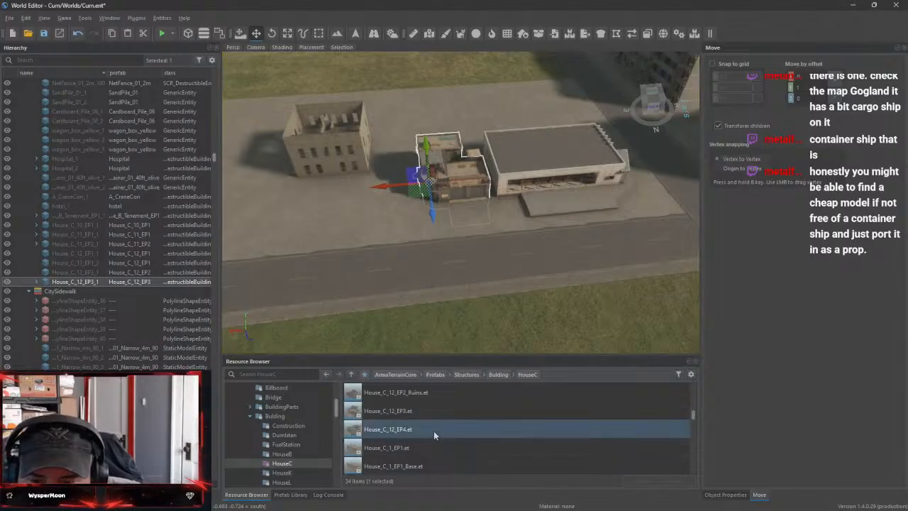
double_click(433, 430)
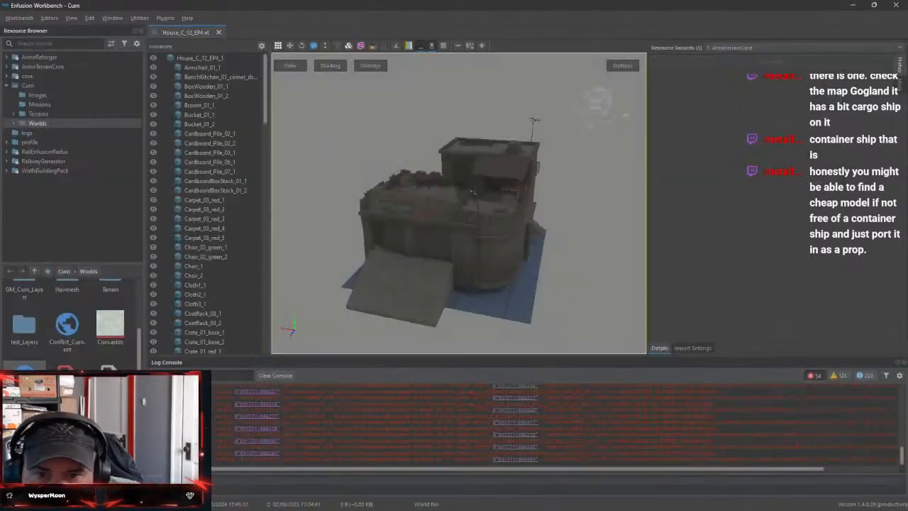
drag(458, 205, 425, 237)
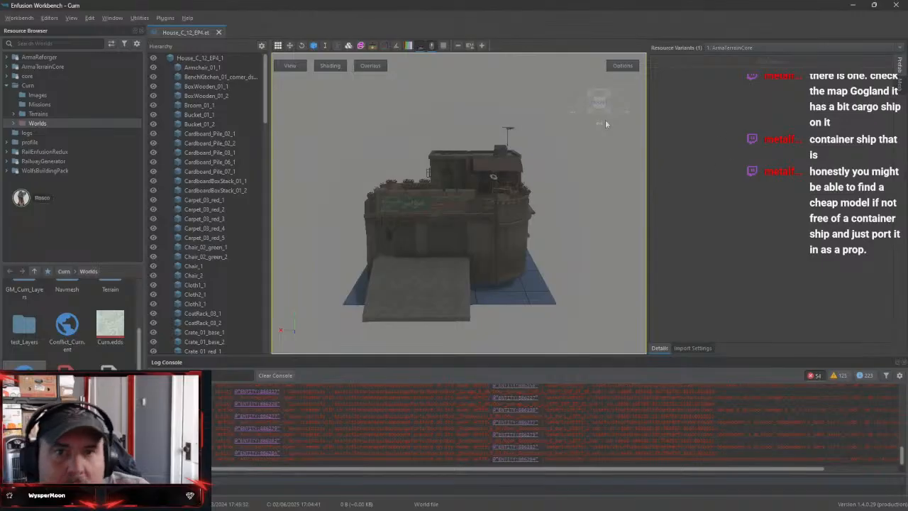
click(218, 32)
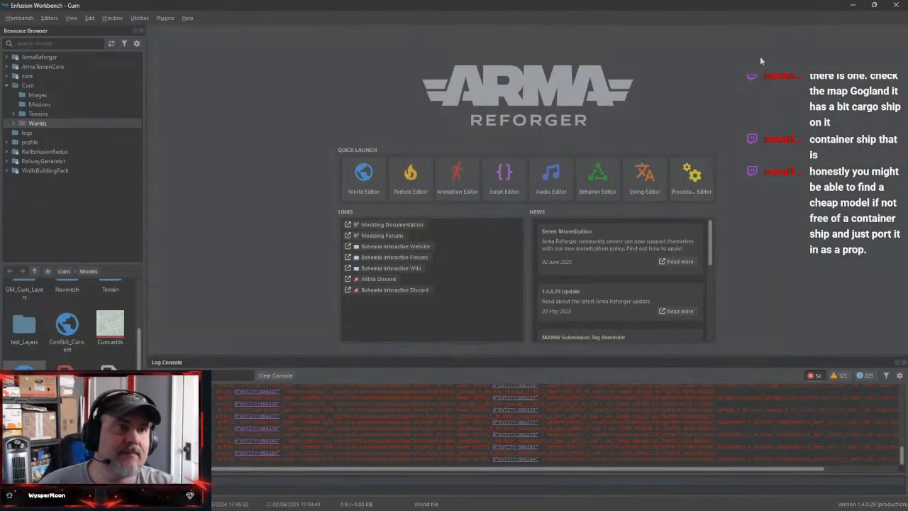
click(851, 7)
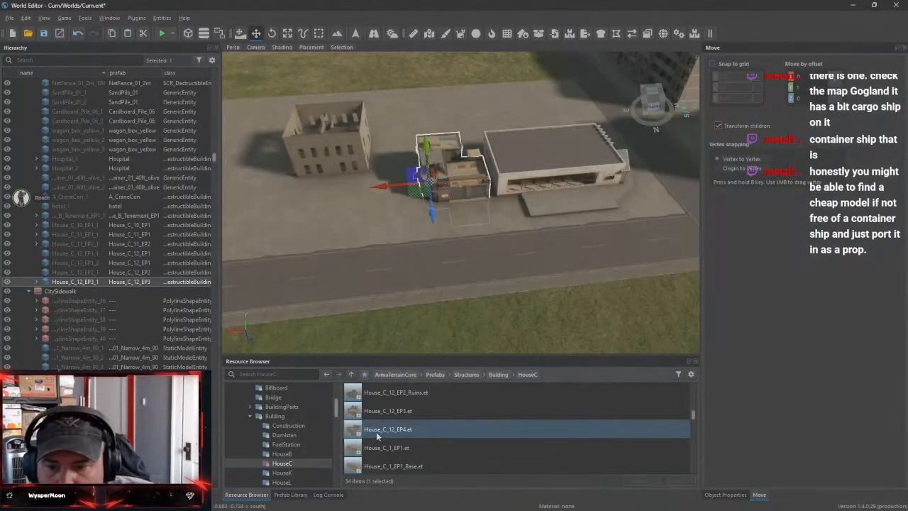
Place the House_C_12_EP4 prefab on the concrete lot and lower it until its entrance ramp sinks into the ground
drag(377, 436, 357, 216)
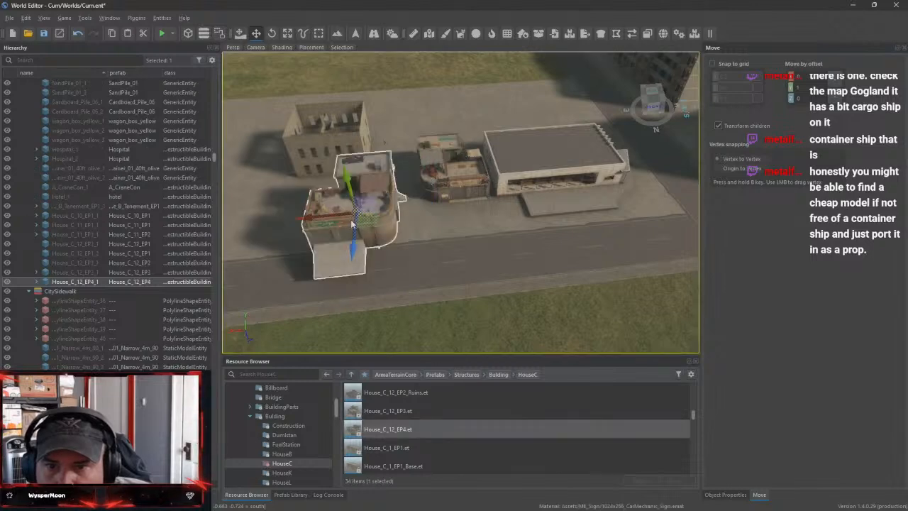
key(w)
mouse_move(418, 256)
right_down()
mouse_move(397, 326)
mouse_move(411, 250)
right_up()
key(s)
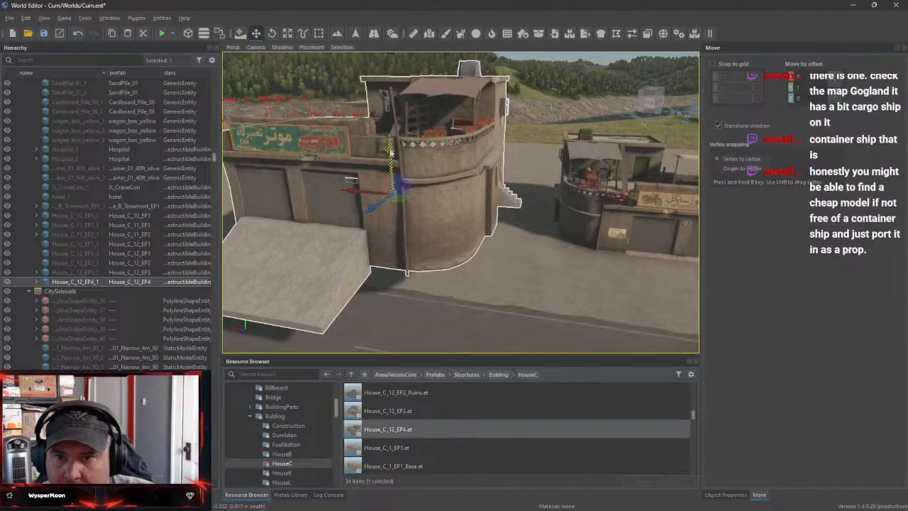
drag(399, 170, 406, 231)
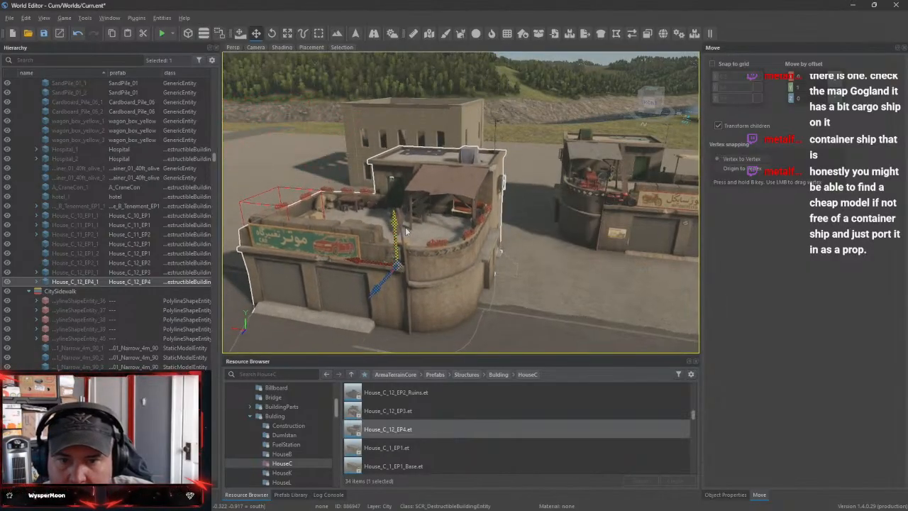
Move the House_C_12_EP4 house back from the road in line with the House_C_12_EP3 house
drag(376, 298, 421, 212)
right_drag(421, 212, 416, 248)
key(w)
key(s)
drag(433, 153, 442, 157)
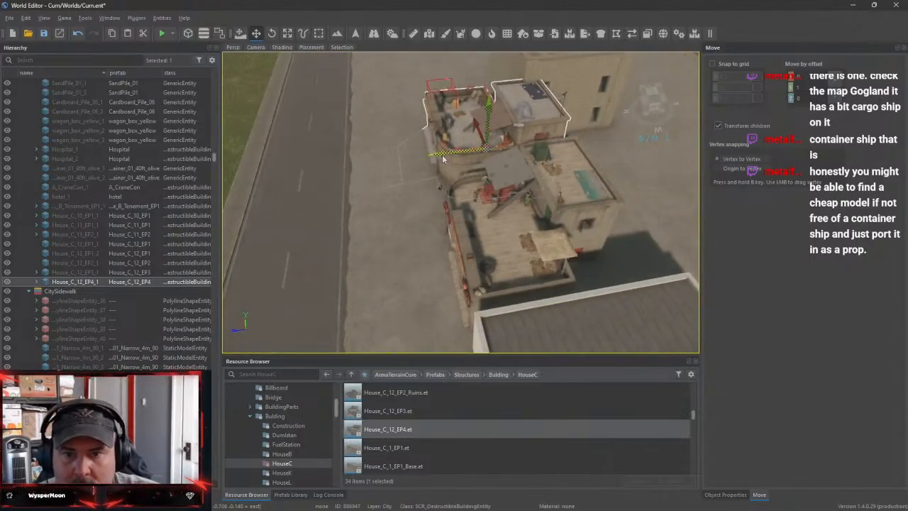
Move the conct_M building across the concrete lot to stand behind the House_C_12_EP3 and House_C_12_EP4 houses
click(597, 87)
right_drag(369, 159, 426, 177)
key(a)
drag(435, 148, 570, 132)
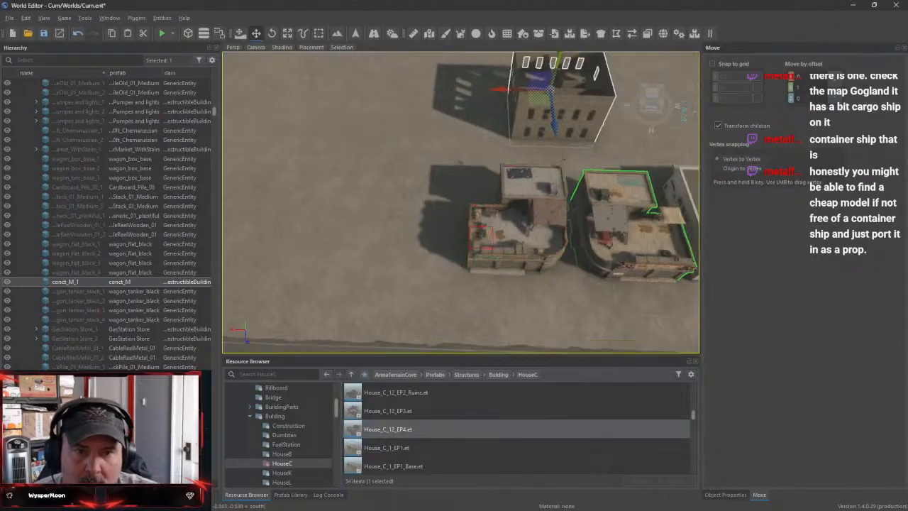
key(d)
right_drag(599, 206, 550, 251)
key(w)
key(s)
key(w)
key(s)
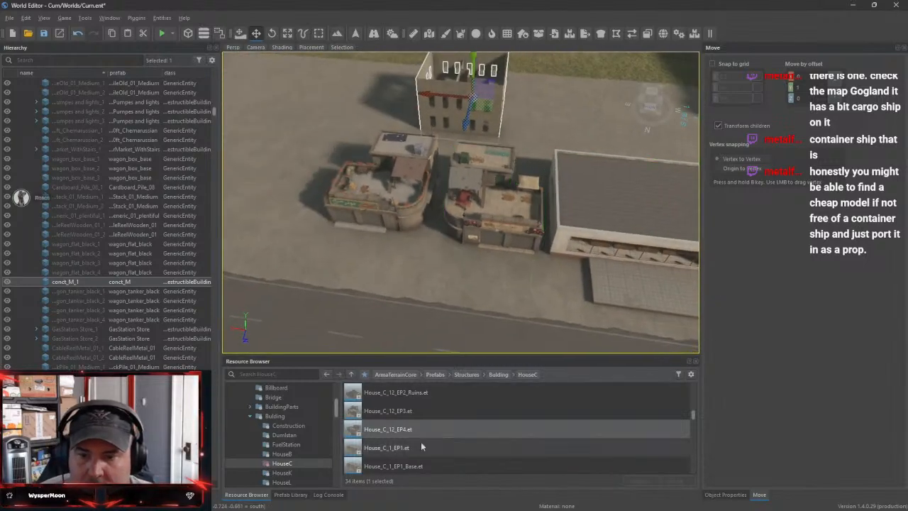
Place the House_C_1_EP1 prefab on the concrete lot and move it behind the fuel station canopy beside the side road
drag(407, 449, 244, 206)
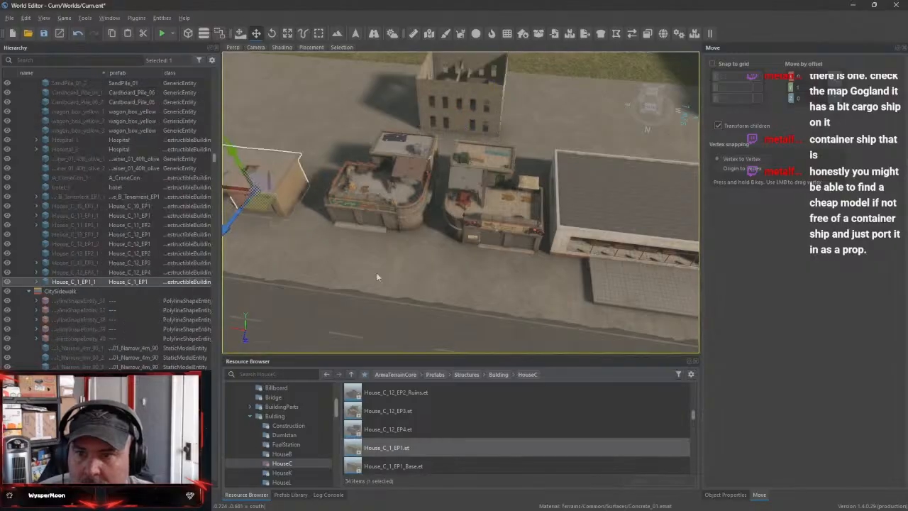
right_drag(376, 272, 546, 236)
key(w)
key(s)
key(a)
key(w)
drag(597, 222, 290, 235)
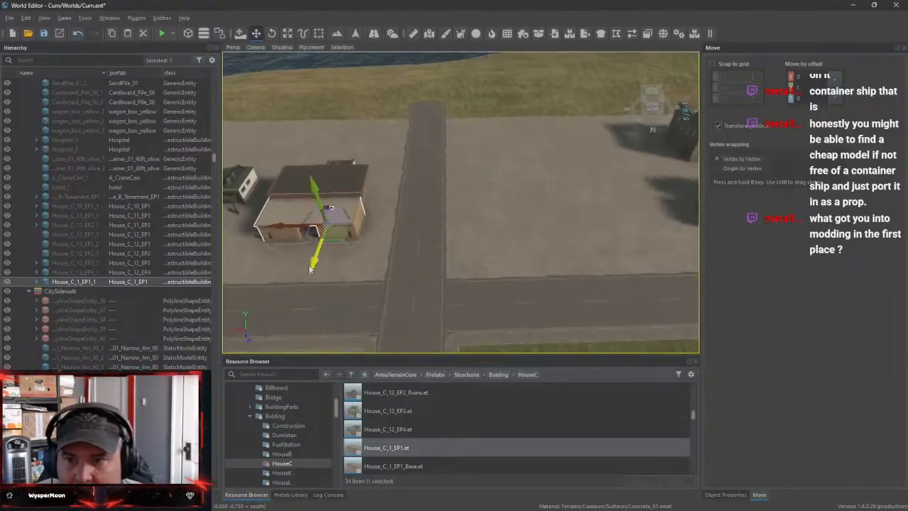
drag(310, 268, 330, 184)
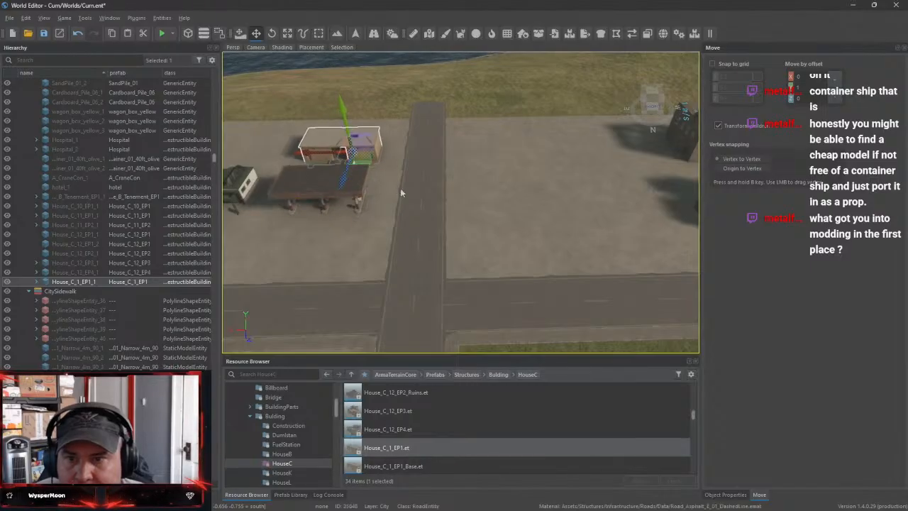
Rotate the House_C_1_EP1 house about its vertical axis and set it at the lot's grass edge with its end wall toward the side road
key(e)
drag(395, 171, 375, 185)
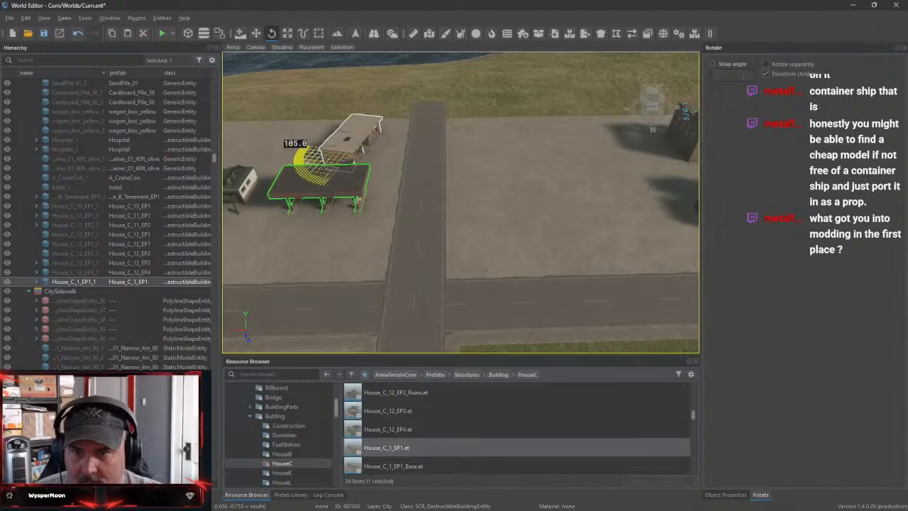
key(w)
right_drag(409, 237, 356, 222)
key(w)
drag(493, 263, 574, 228)
key(w)
right_drag(575, 228, 500, 201)
key(s)
key(d)
mouse_move(492, 203)
mouse_down()
mouse_move(534, 204)
mouse_move(498, 209)
mouse_up()
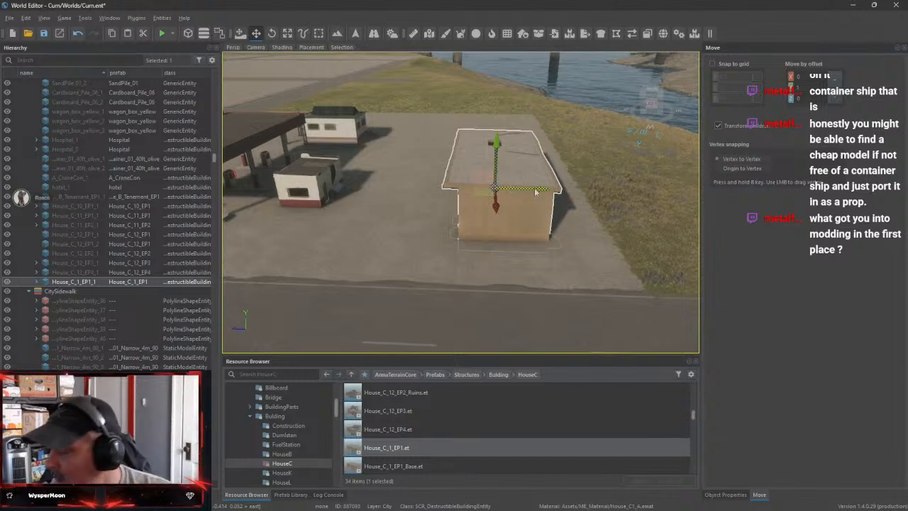
right_drag(600, 227, 581, 170)
key(s)
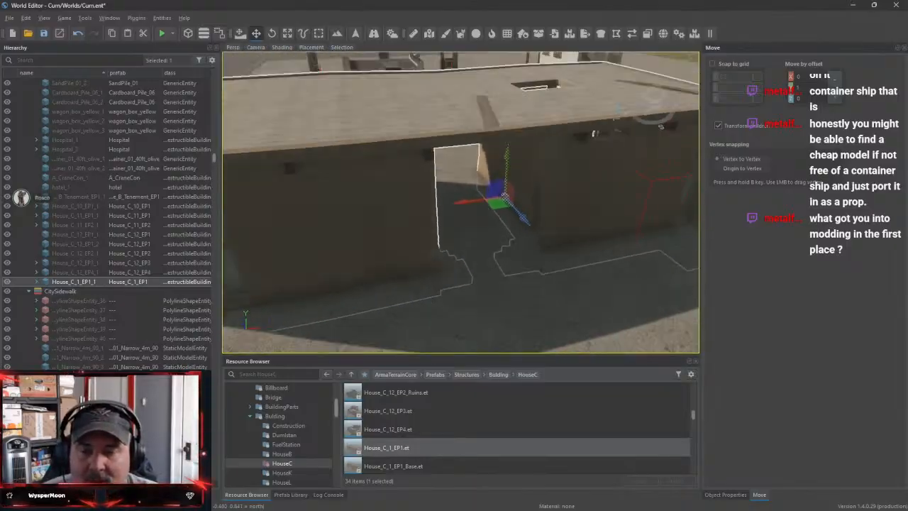
key(s)
Nudge the House_C_11_EP2 house slightly along the row of houses beside the wooded park block
right_drag(461, 202, 212, 222)
key(w)
key(w)
key(w)
key(d)
key(s)
key(d)
key(w)
key(d)
right_drag(461, 228, 461, 228)
key(w)
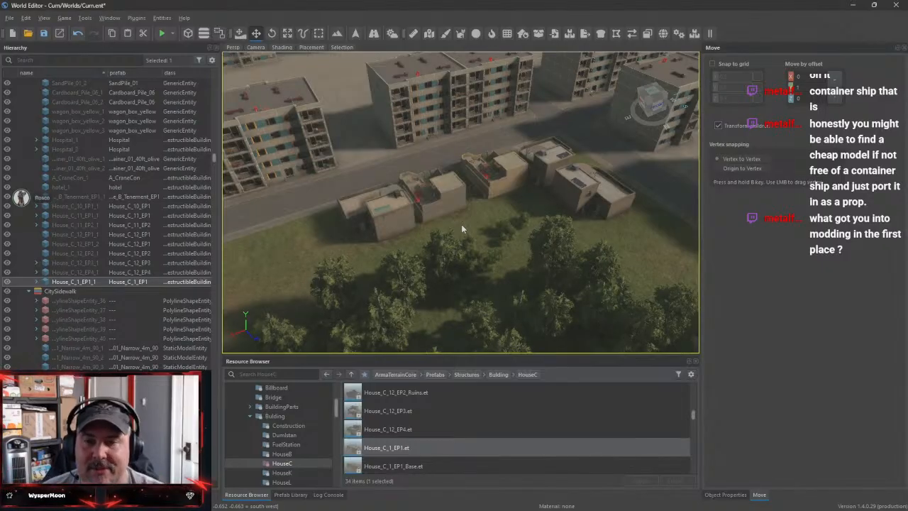
click(452, 205)
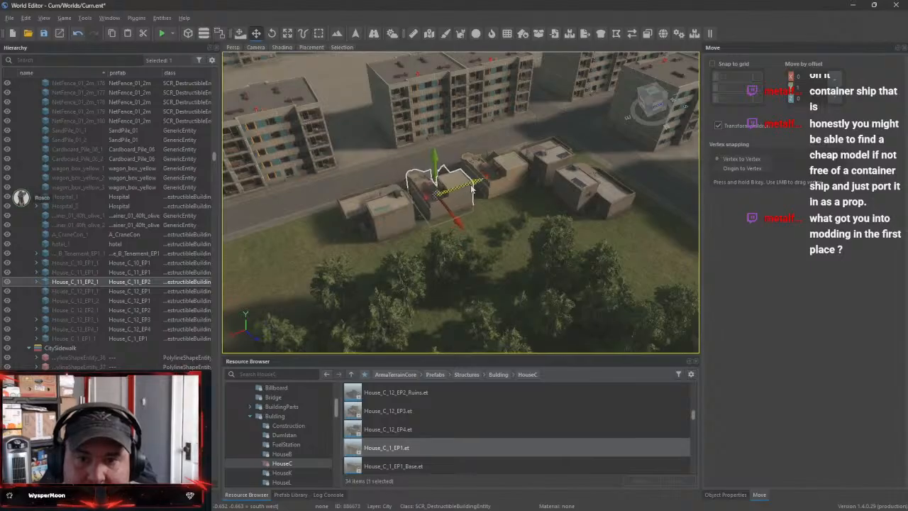
Preview the House_C_2_EP1_Base prefab in Enfusion Workbench, close the preview and return to World Editor
right_drag(576, 240, 358, 225)
key(w)
key(s)
key(s)
key(w)
key(s)
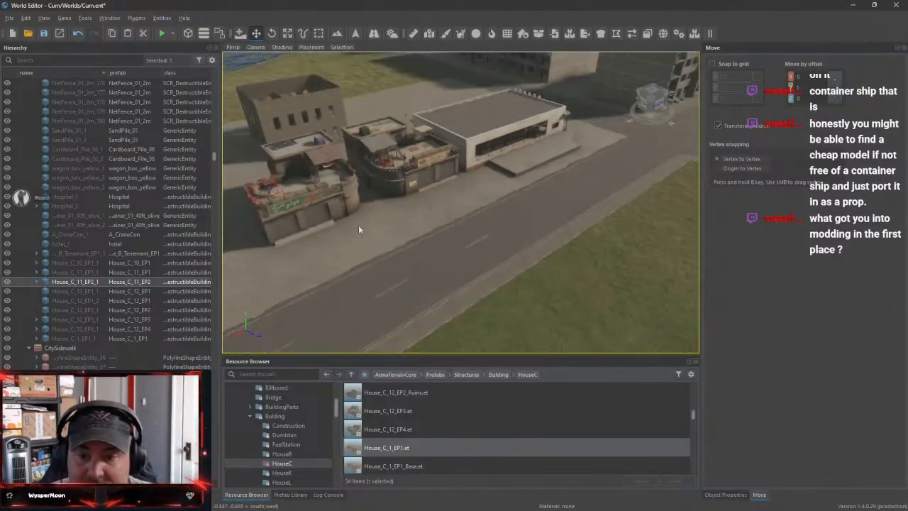
scroll(435, 444, down, 3)
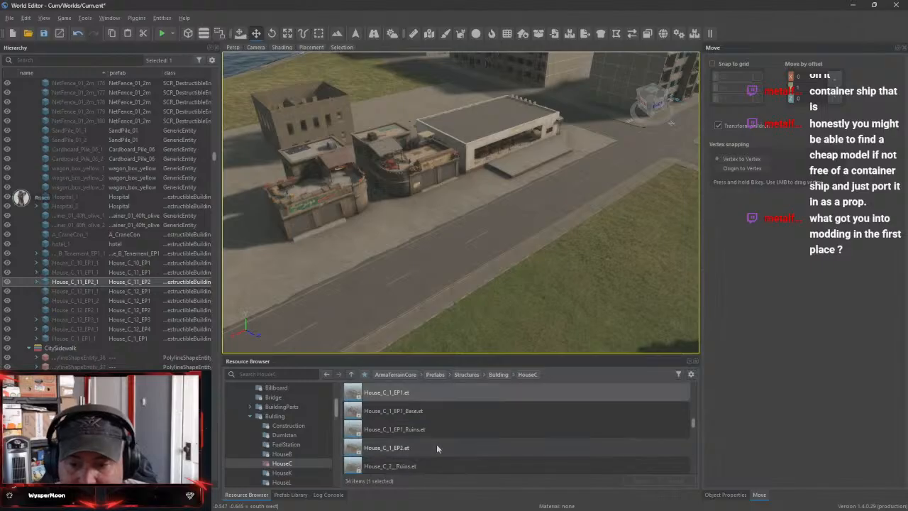
scroll(397, 453, down, 3)
click(395, 451)
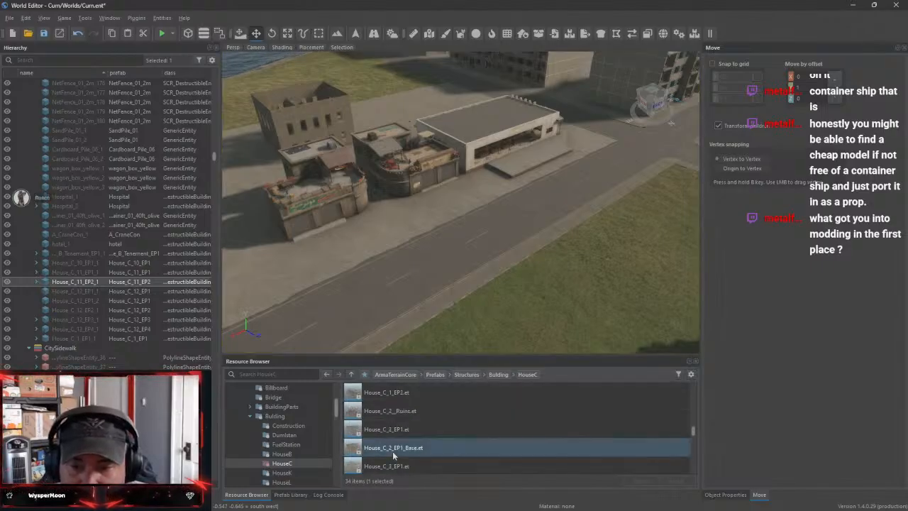
scroll(402, 452, down, 1)
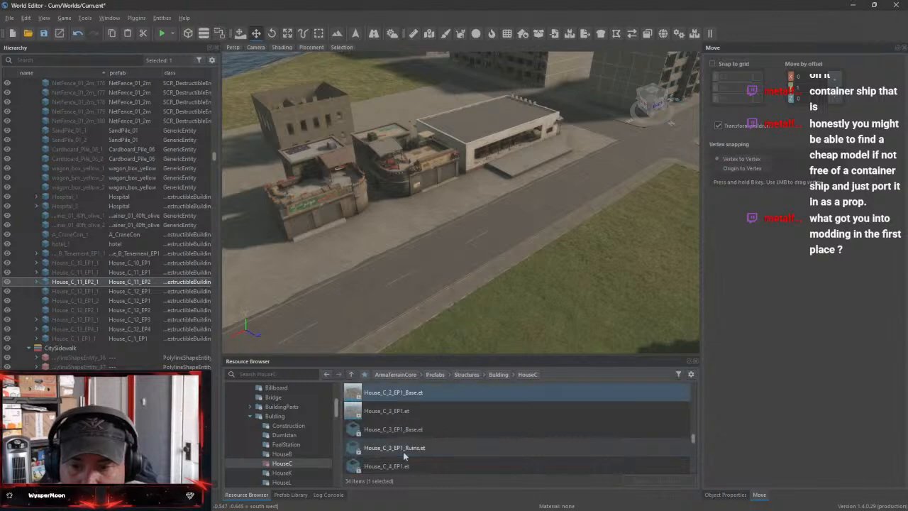
double_click(388, 396)
drag(514, 230, 408, 195)
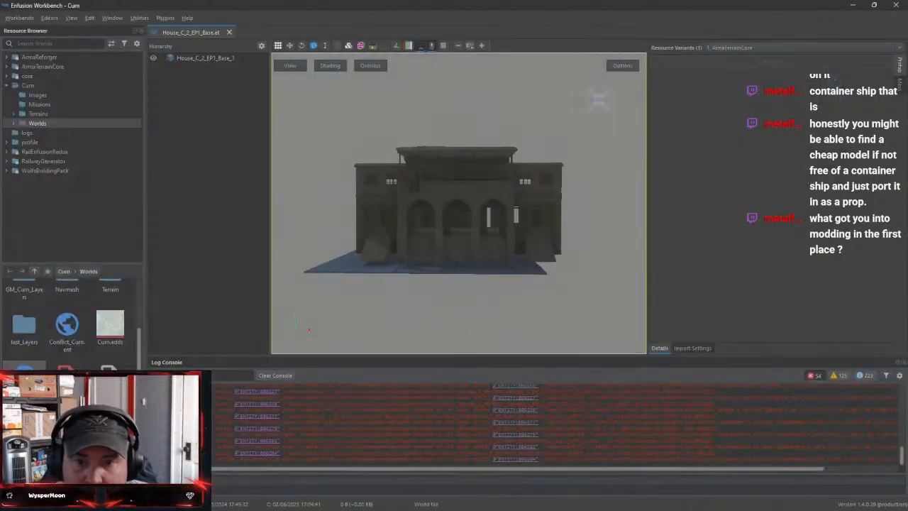
click(230, 32)
click(854, 6)
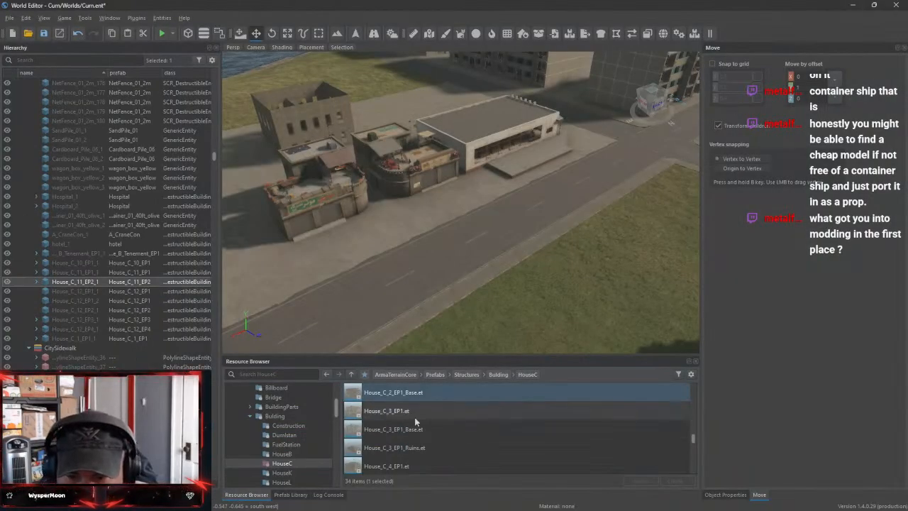
Place the House_C_2_EP1 prefab on the grass across the road from the House_C_12 houses
scroll(421, 410, up, 3)
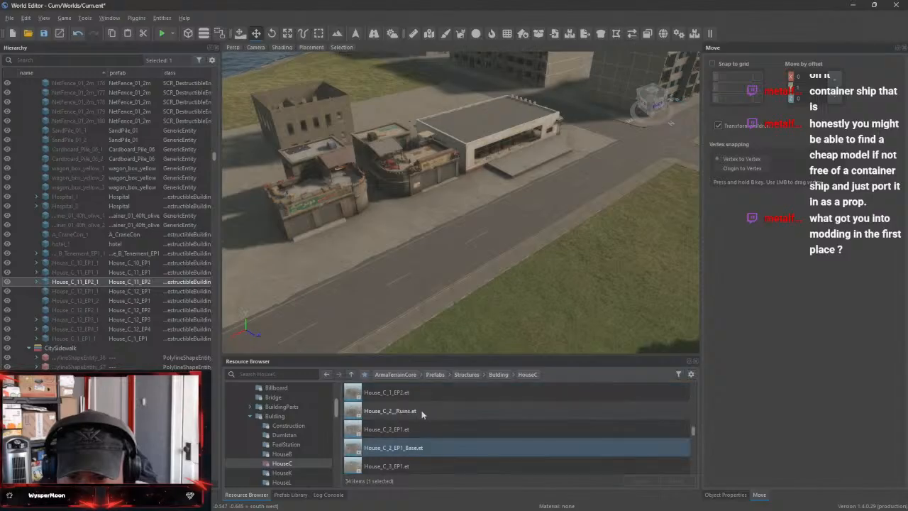
click(391, 433)
drag(395, 425, 614, 298)
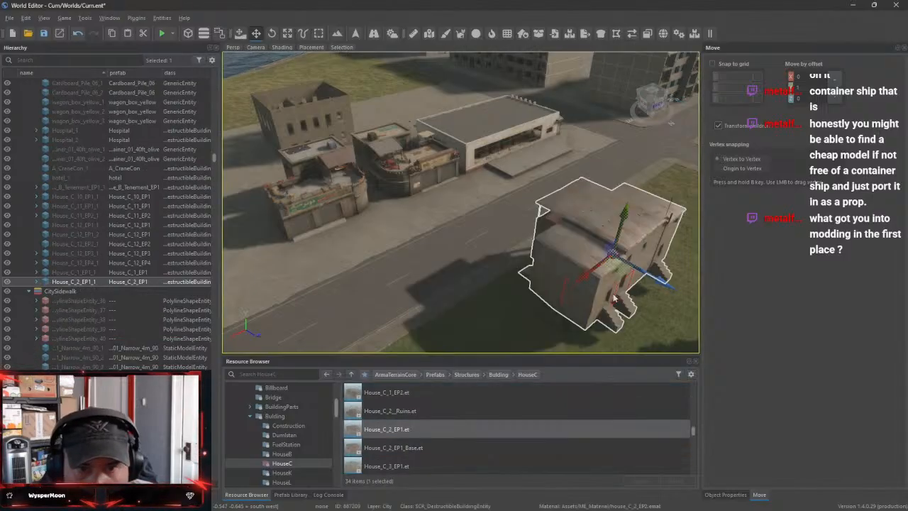
Move the House_C_2_EP1 house across the road onto the concrete lot, beside the House_C_12 houses with its stairs facing the road
right_drag(652, 312, 562, 286)
key(w)
key(w)
key(s)
key(s)
key(s)
key(d)
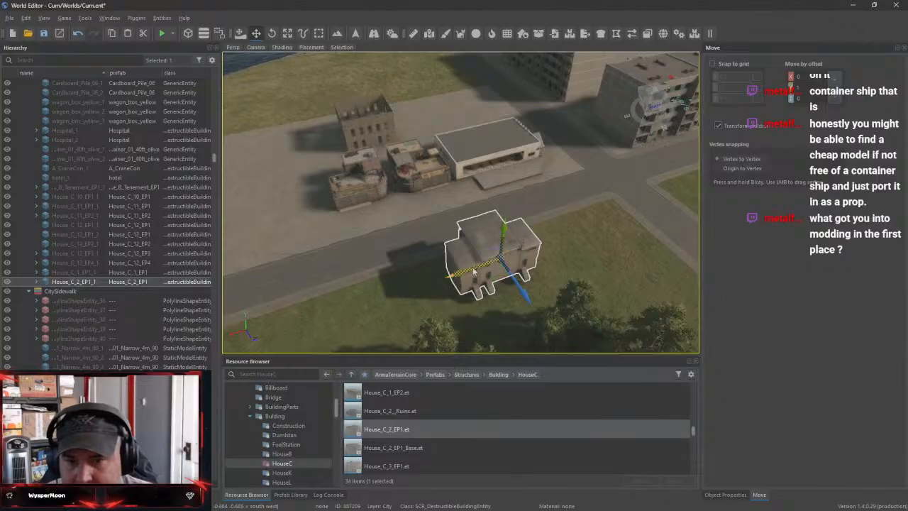
drag(474, 271, 270, 300)
drag(324, 352, 310, 272)
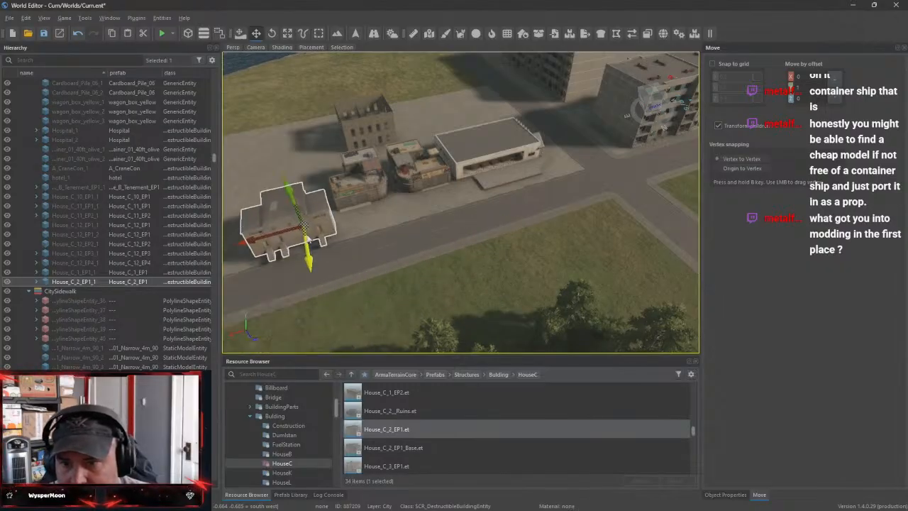
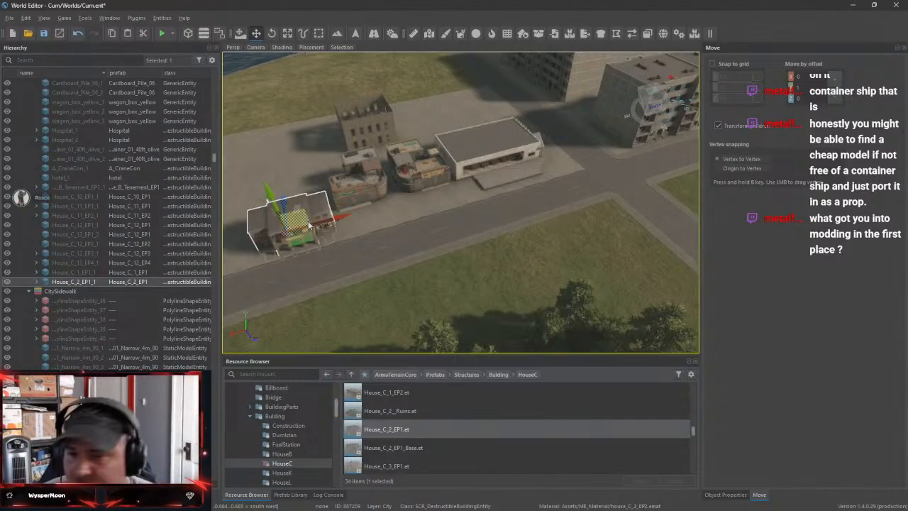
Shift the House_C_2_EP1 house back from the road on the concrete lot, in line with the neighbouring House_C_12 shops
key(f)
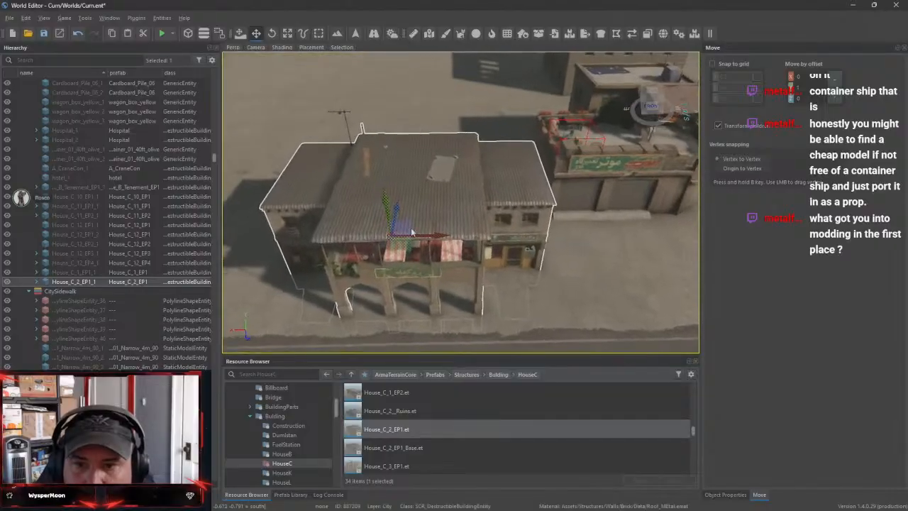
drag(397, 209, 404, 179)
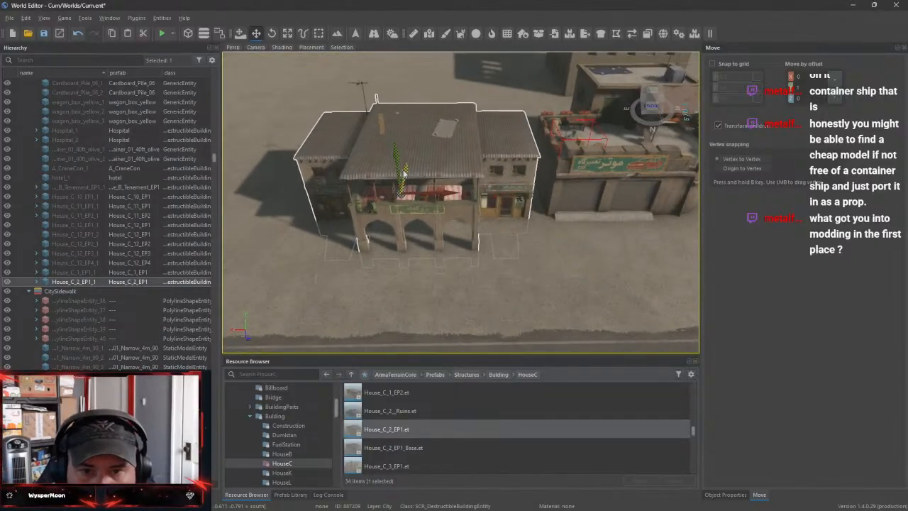
right_drag(404, 179, 486, 186)
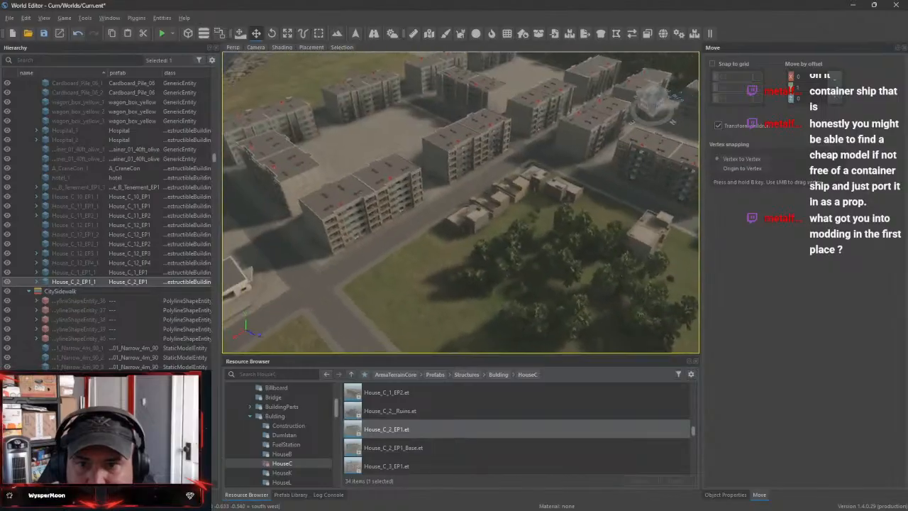
Place the House_C_3_EP1 prefab at the road junction between the wooded park block and the concrete lot
right_drag(461, 202, 466, 200)
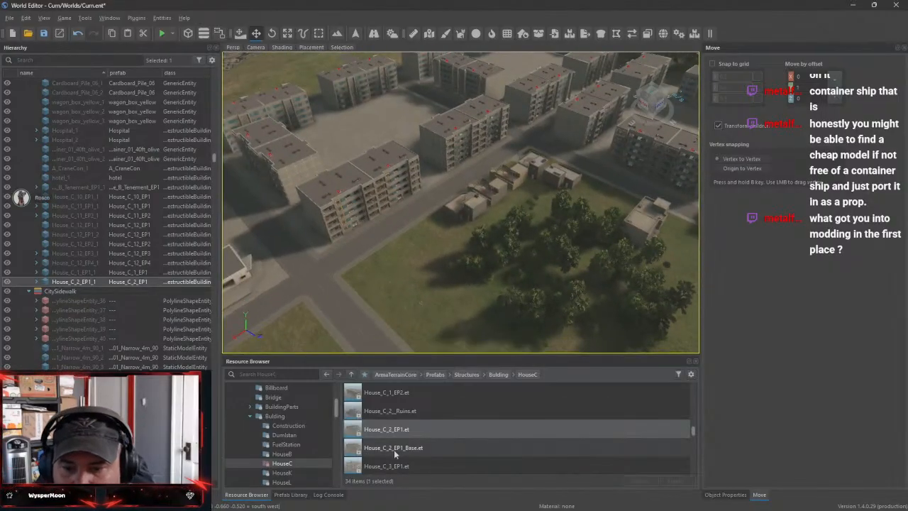
click(415, 467)
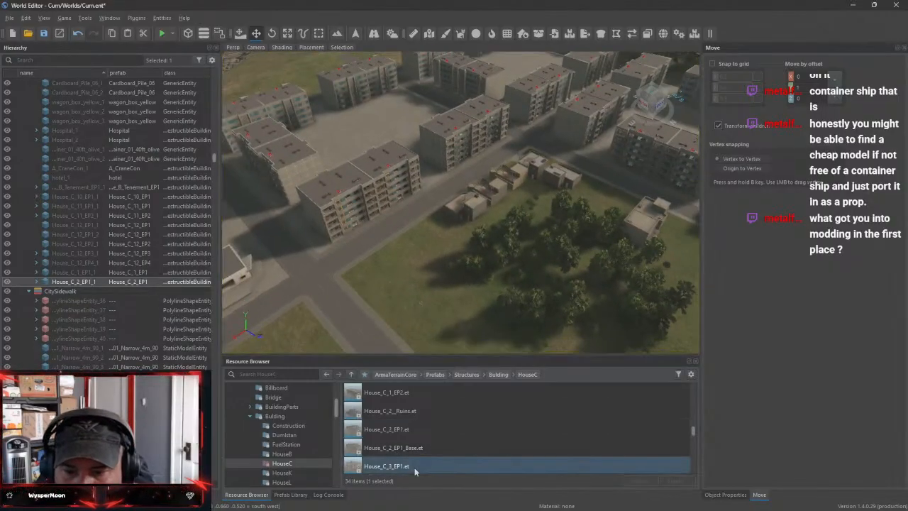
scroll(415, 472, down, 1)
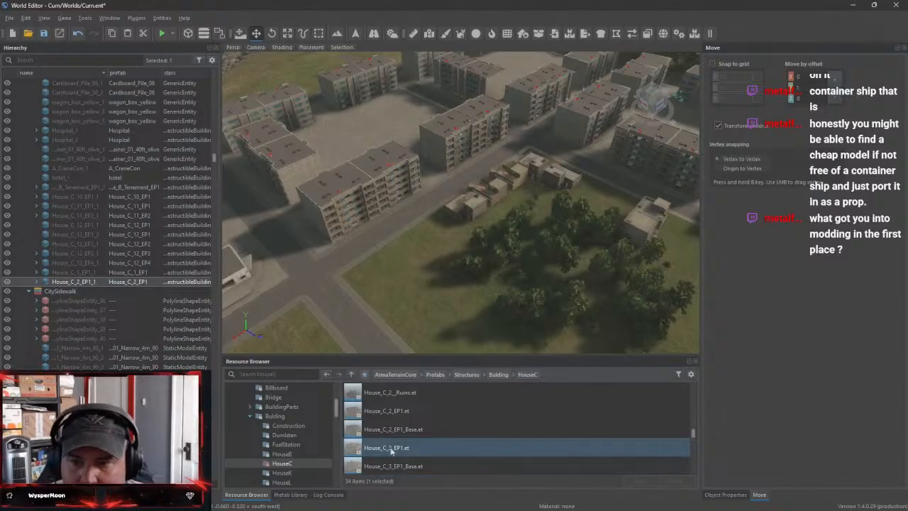
drag(390, 450, 315, 305)
right_drag(316, 305, 454, 302)
key(w)
key(w)
key(s)
key(s)
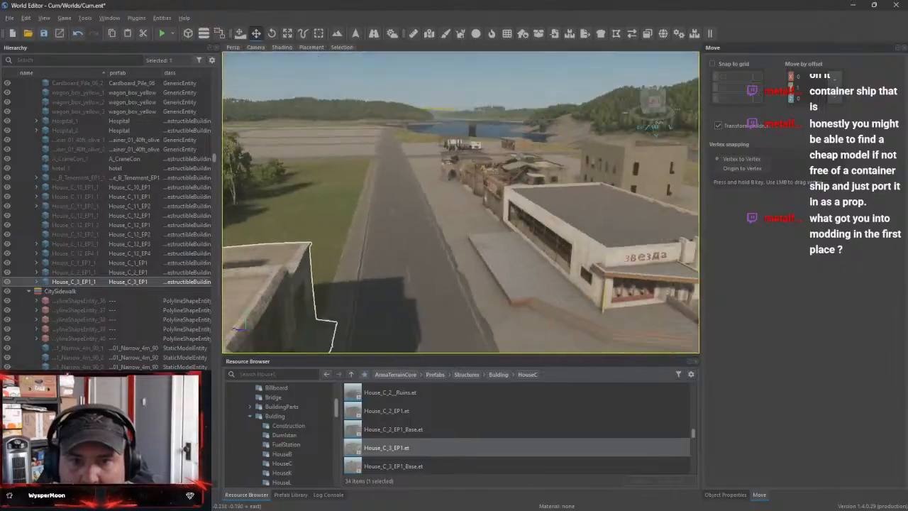
key(s)
Move the House_C_3_EP1 house across the road onto the concrete lot, at the end of the row beside House_C_2_EP1
right_drag(383, 234, 428, 252)
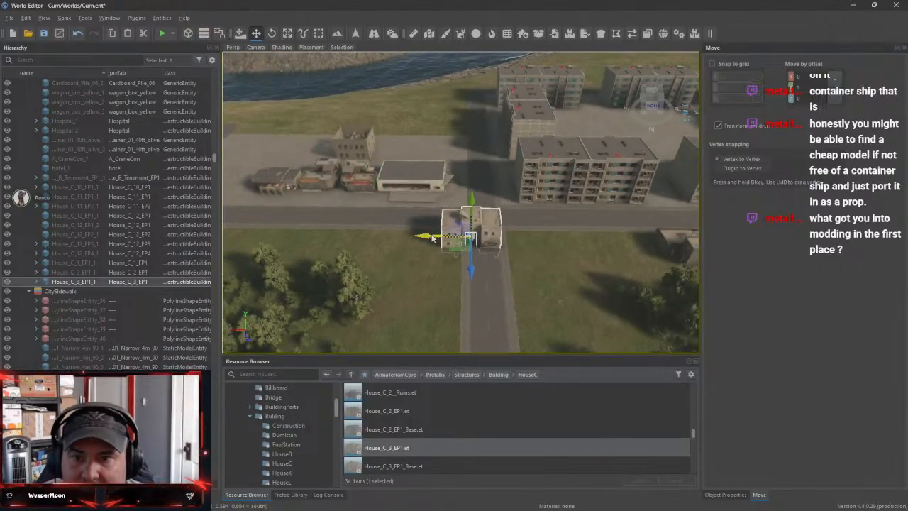
drag(231, 204, 226, 198)
right_drag(340, 241, 393, 262)
key(w)
drag(394, 262, 397, 167)
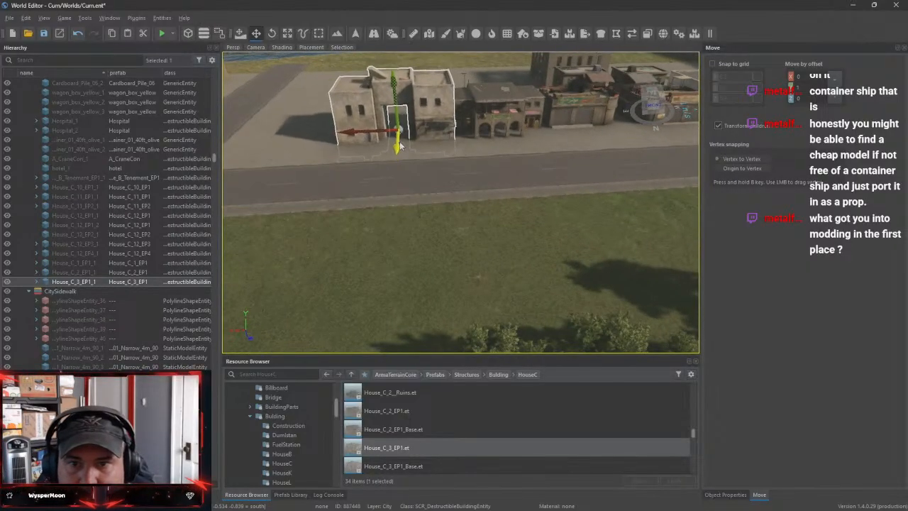
key(w)
right_drag(400, 146, 397, 166)
drag(355, 197, 330, 196)
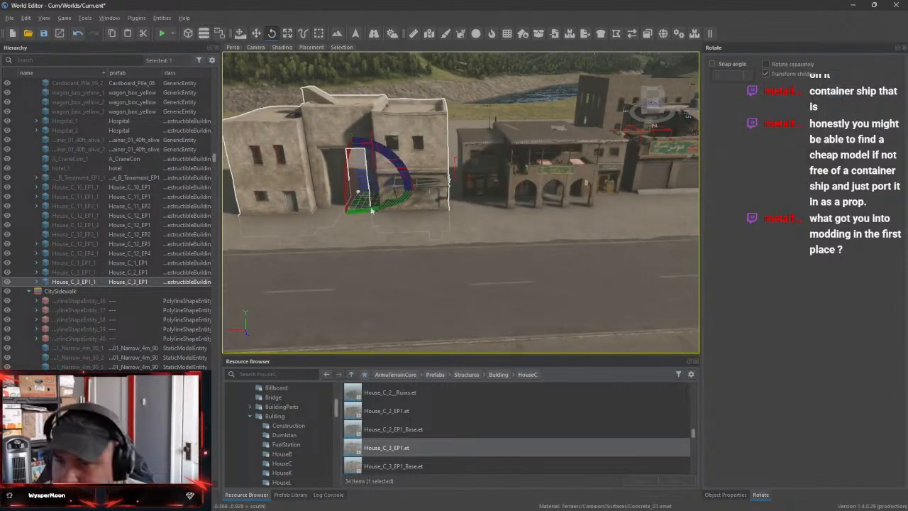
Rotate the House_C_3_EP1 house so its hotel storefront faces the road, and shift it up against House_C_2_EP1
drag(398, 206, 358, 190)
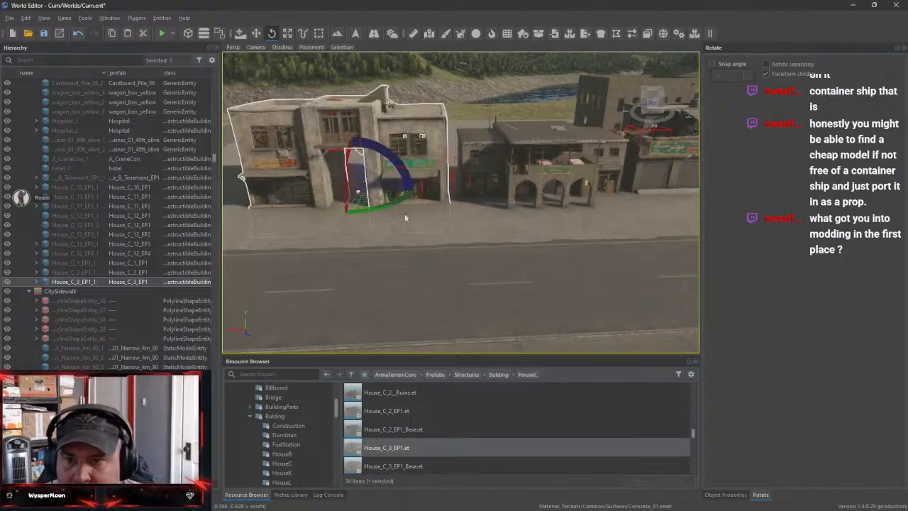
key(w)
key(s)
right_drag(479, 229, 466, 209)
key(w)
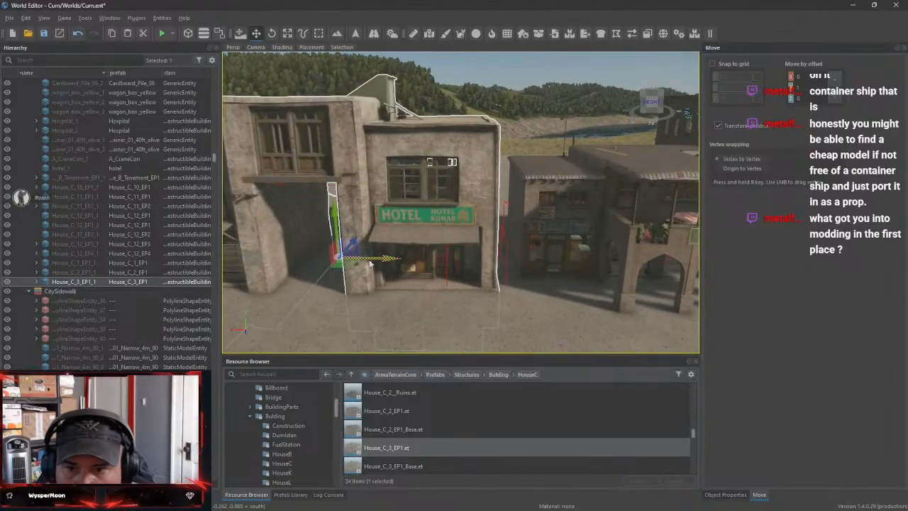
mouse_move(372, 263)
mouse_down()
mouse_move(391, 264)
mouse_move(383, 267)
mouse_up()
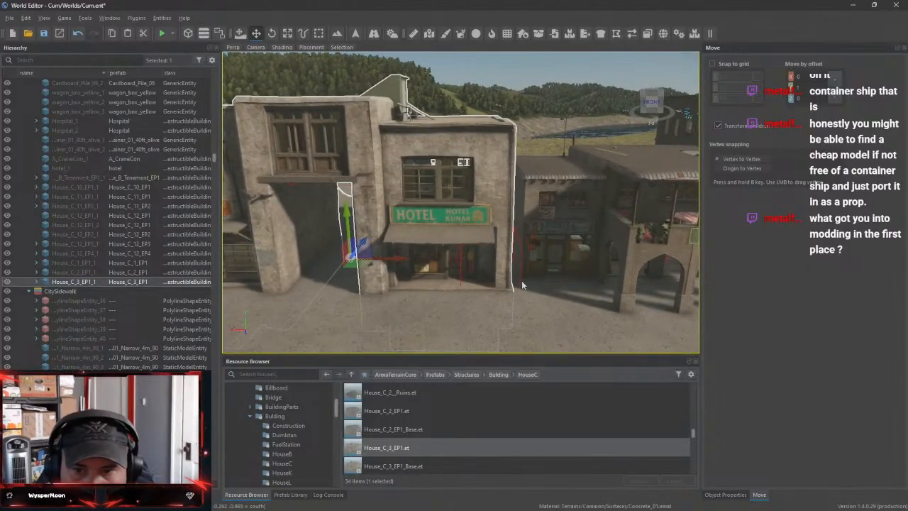
Examine the spacing between House_C_3_EP1 and House_C_2_EP1 and the fit of the row from several sides
key(e)
right_drag(523, 285, 503, 242)
key(s)
key(a)
drag(523, 202, 511, 206)
key(w)
right_drag(561, 226, 412, 227)
key(s)
key(a)
key(w)
key(s)
key(d)
key(d)
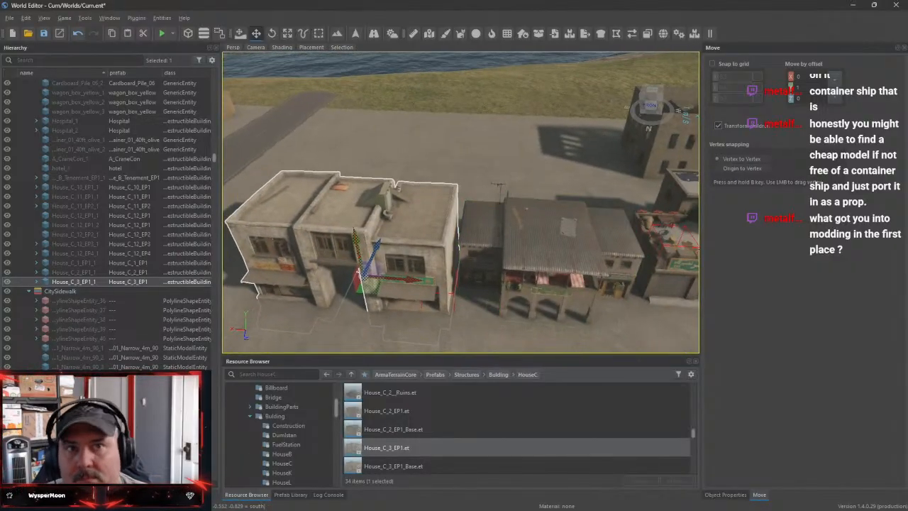
Place the House_C_4_EP1 prefab beside the road junction next to the wooded park blocks
scroll(441, 447, down, 1)
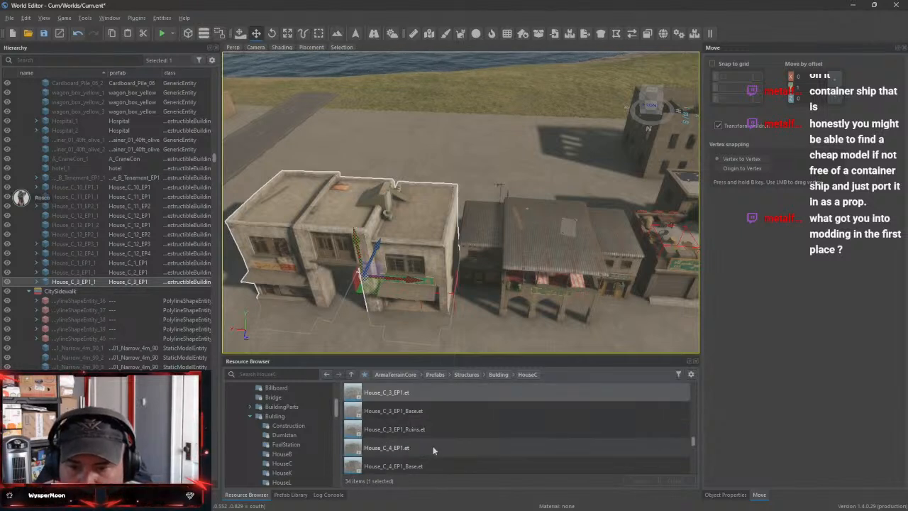
click(431, 448)
drag(429, 452, 443, 198)
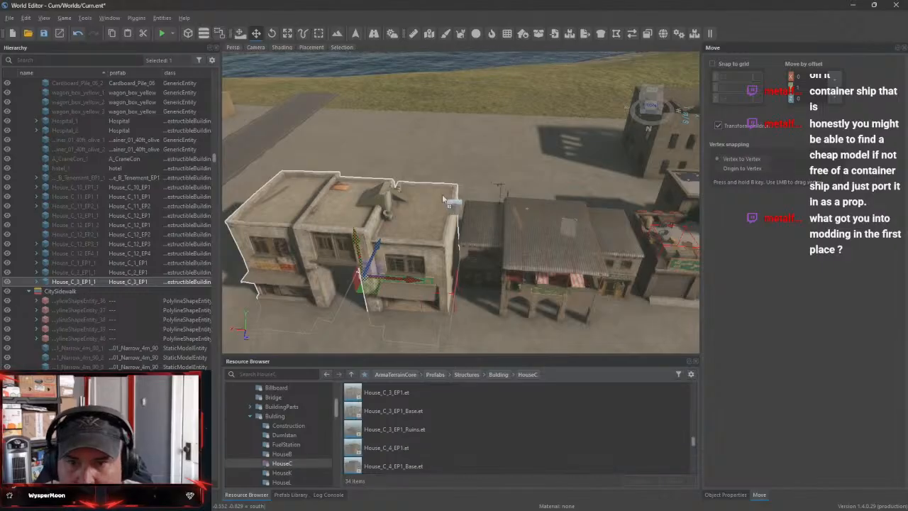
drag(378, 151, 378, 152)
right_drag(379, 151, 326, 192)
key(w)
key(s)
key(d)
key(w)
key(s)
key(w)
key(s)
key(w)
key(s)
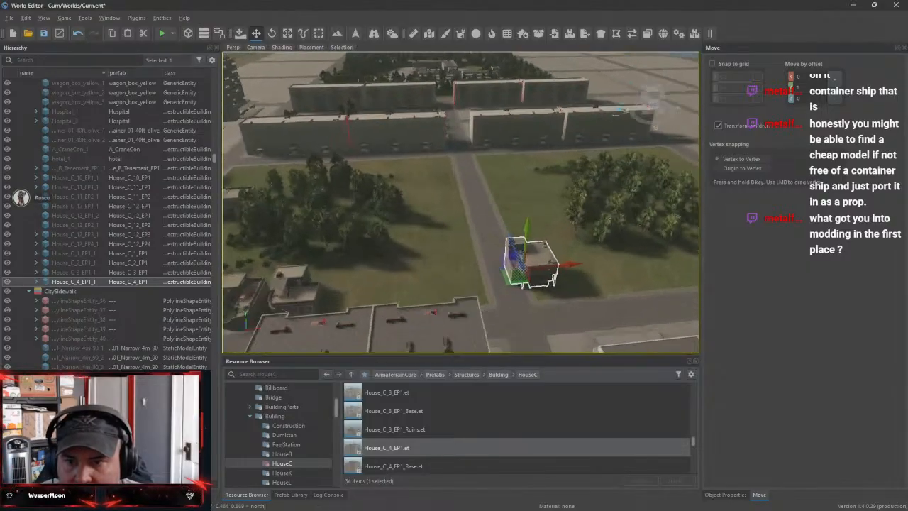
key(w)
Move the House_C_4_EP1 house across the side road onto the grass, at the end of the house row with its stairs facing the road
mouse_move(546, 218)
right_down()
mouse_move(546, 237)
mouse_move(555, 238)
mouse_move(545, 218)
right_up()
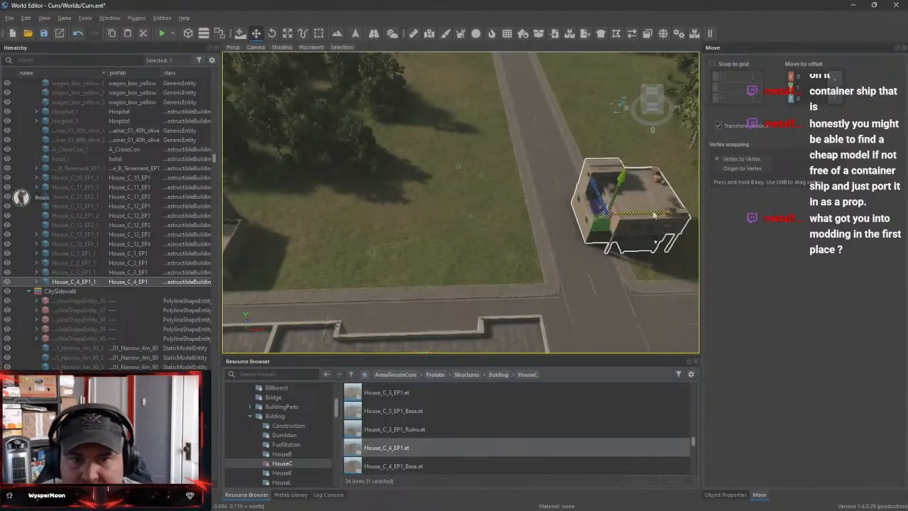
drag(654, 215, 359, 246)
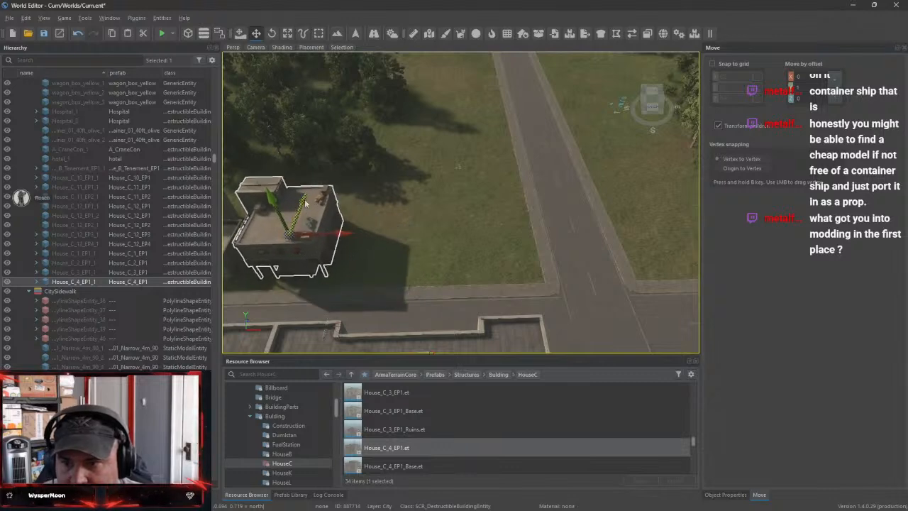
key(w)
right_drag(306, 203, 316, 227)
Adjust the height of the House_C_4_EP1 house so its front stairs meet the ground
key(s)
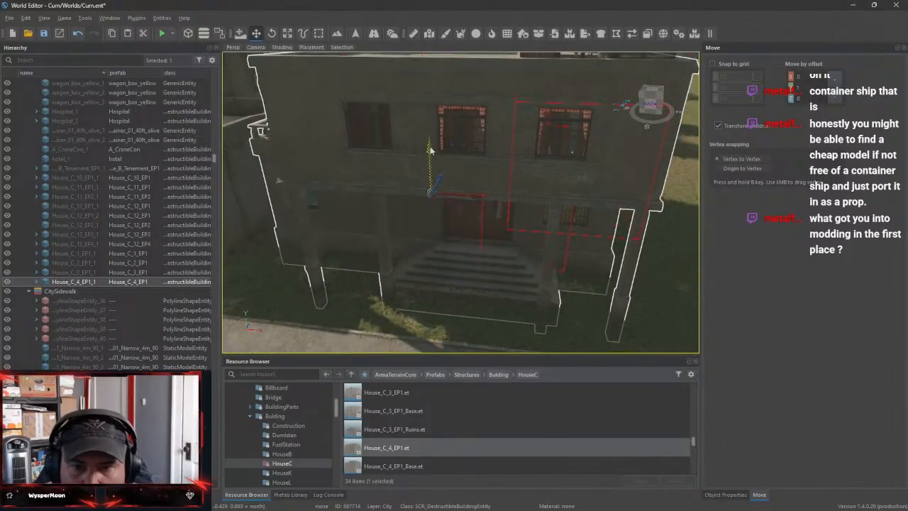
key(s)
right_drag(429, 150, 506, 195)
key(d)
key(s)
key(a)
key(s)
key(a)
Place the House_C_4_EP3 prefab on the grass beside the House_C_4_EP1 house
scroll(474, 437, down, 1)
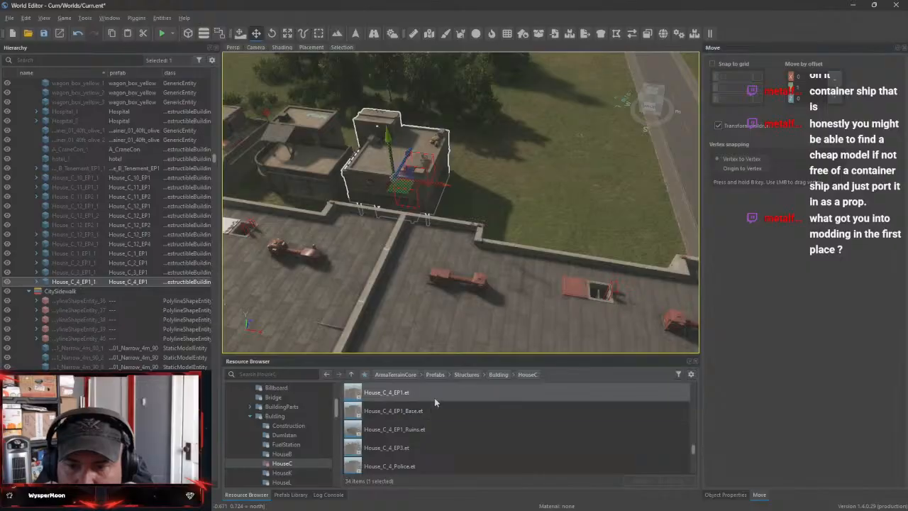
drag(429, 453, 517, 329)
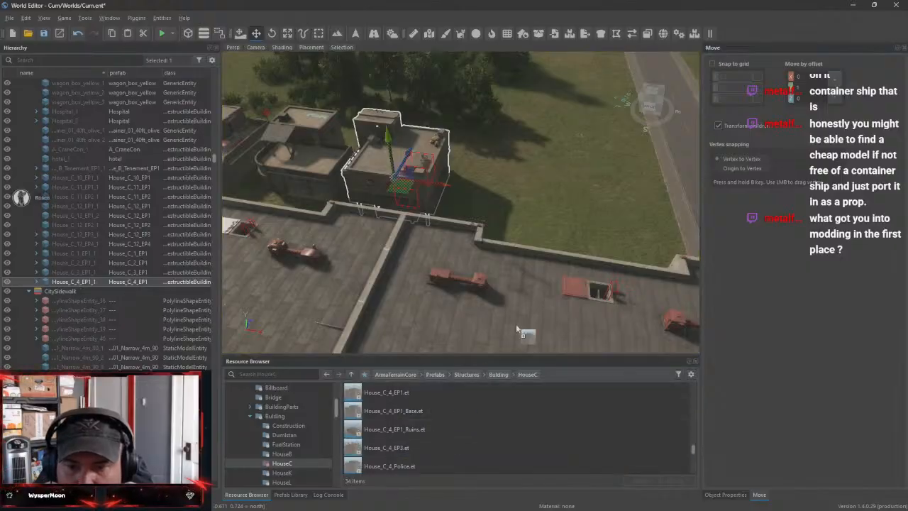
drag(567, 207, 567, 207)
key(f)
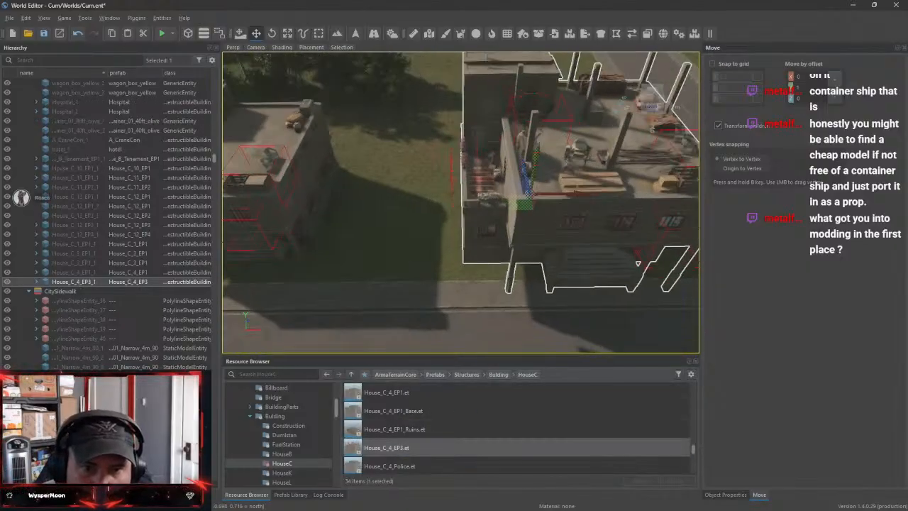
Lower the House_C_4_EP3 house to the ground and shift it back from the road, in line with House_C_4_EP1
key(s)
mouse_move(567, 207)
right_down()
mouse_move(568, 190)
mouse_move(568, 219)
mouse_move(587, 230)
mouse_move(571, 209)
mouse_move(564, 215)
right_up()
key(d)
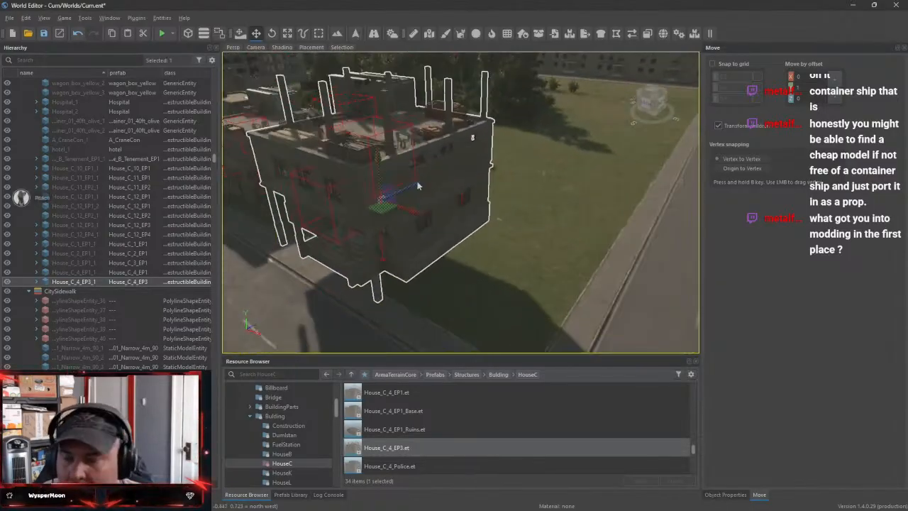
key(Page_Down)
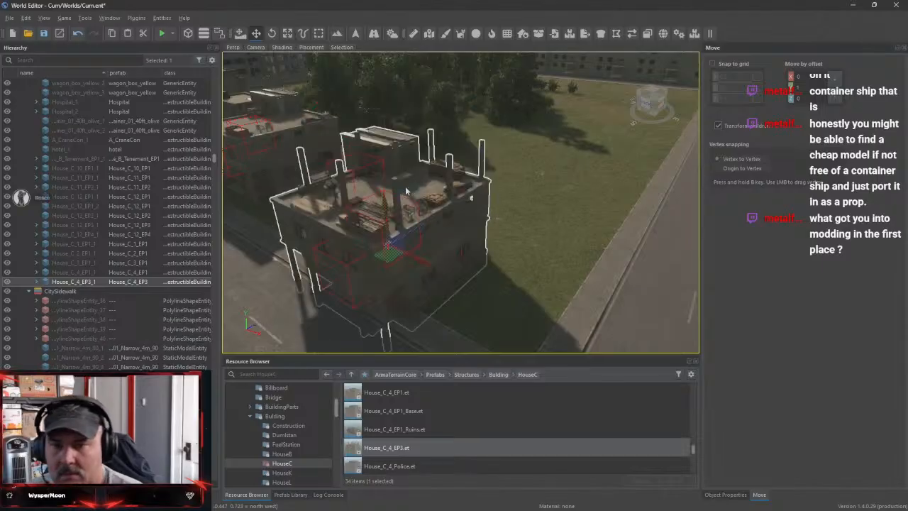
mouse_move(406, 189)
mouse_down()
mouse_move(341, 201)
mouse_move(390, 184)
mouse_up()
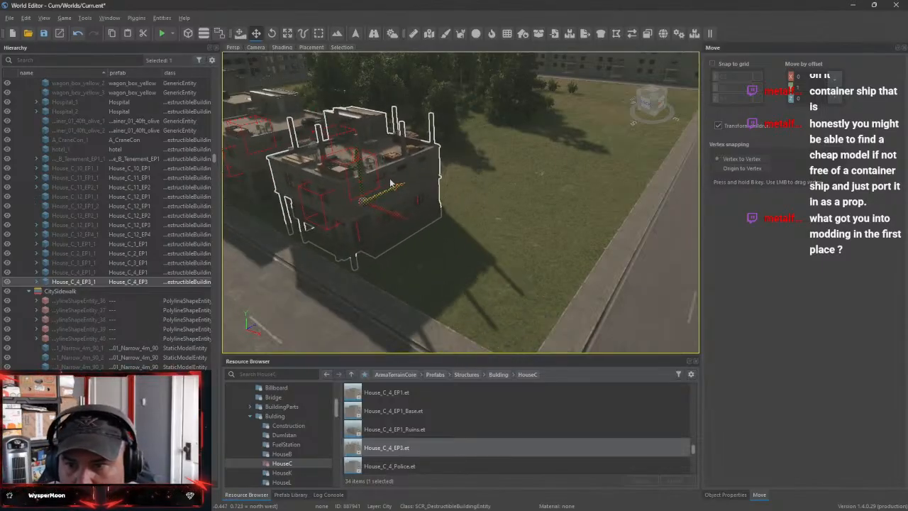
right_drag(419, 192, 557, 213)
drag(553, 214, 584, 234)
right_drag(593, 234, 433, 205)
Place the House_C_4_Police prefab on the open concrete lot near the hospital buildings
key(w)
key(d)
key(w)
key(s)
key(w)
click(418, 468)
key(s)
key(w)
key(s)
key(s)
key(w)
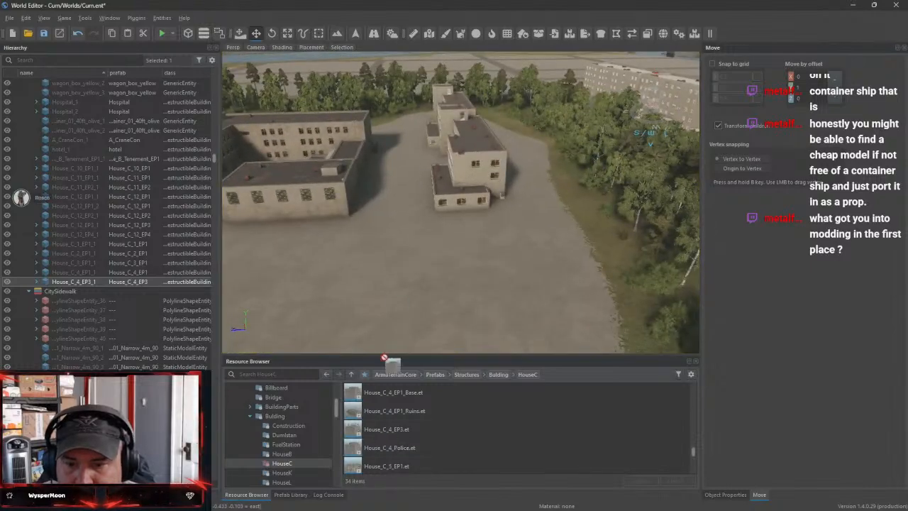
drag(384, 356, 396, 281)
key(w)
right_drag(496, 272, 627, 232)
key(s)
key(s)
key(w)
key(s)
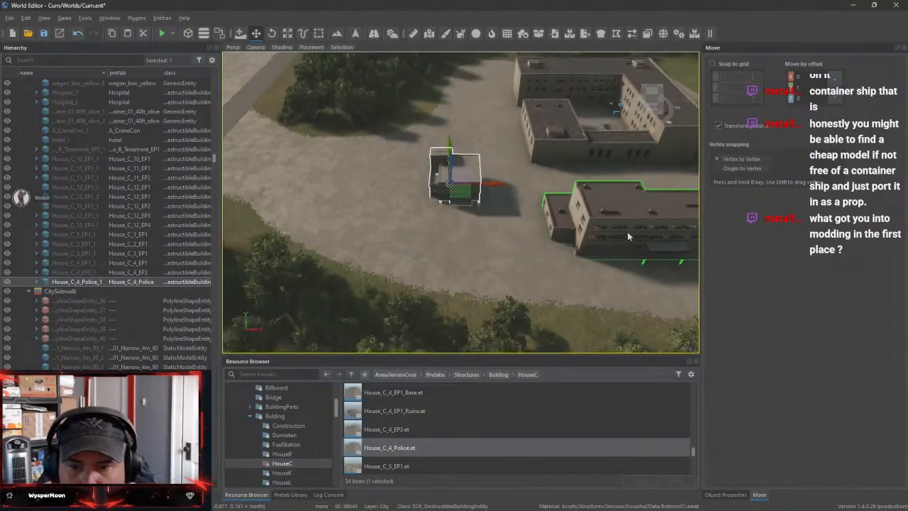
Try out the House_C_5_EP1 prefab on the concrete lot near the hospital and remove it again
scroll(416, 449, down, 3)
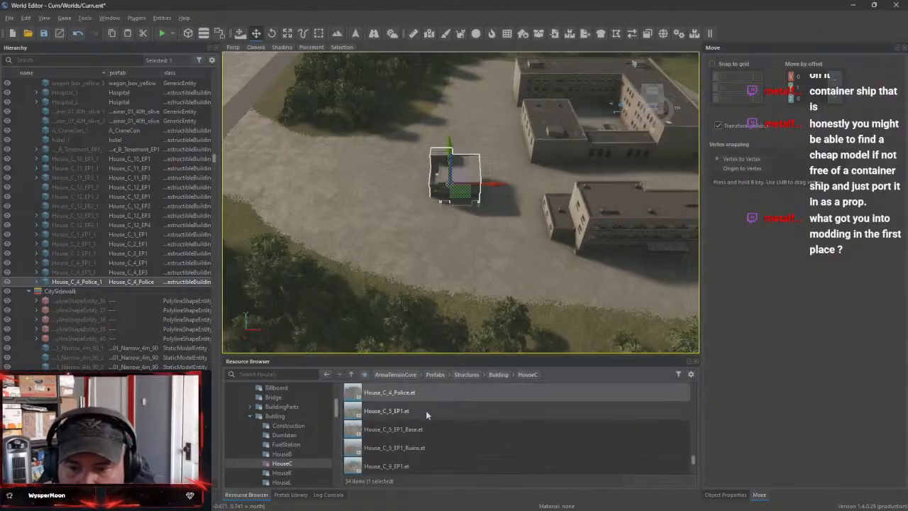
drag(425, 411, 345, 211)
right_drag(345, 210, 284, 237)
key(w)
key(w)
key(w)
key(s)
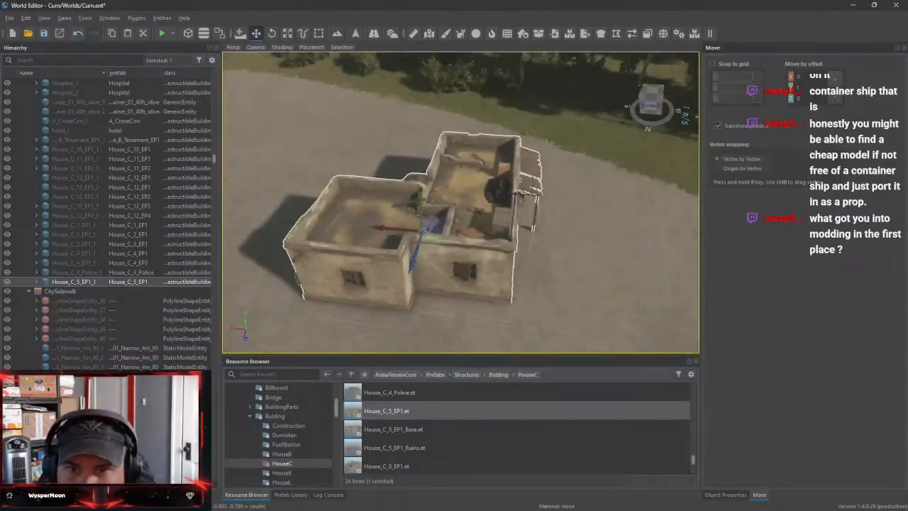
right_drag(509, 272, 512, 275)
key(s)
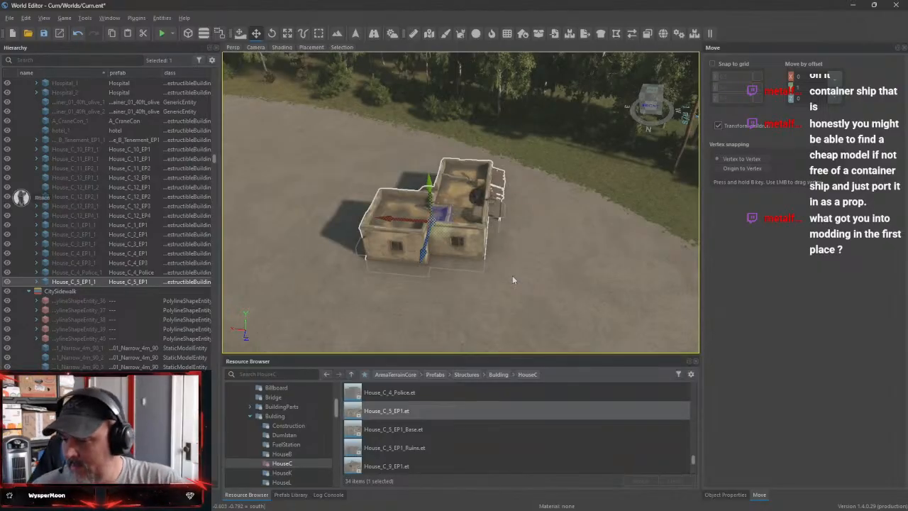
key(Delete)
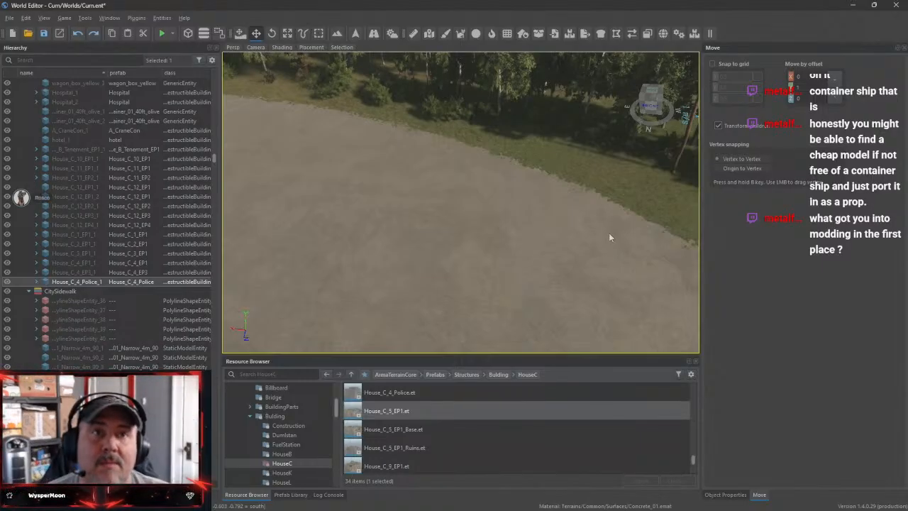
Preview the House_C_9_EP1 prefab in Enfusion Workbench
right_drag(568, 271, 575, 212)
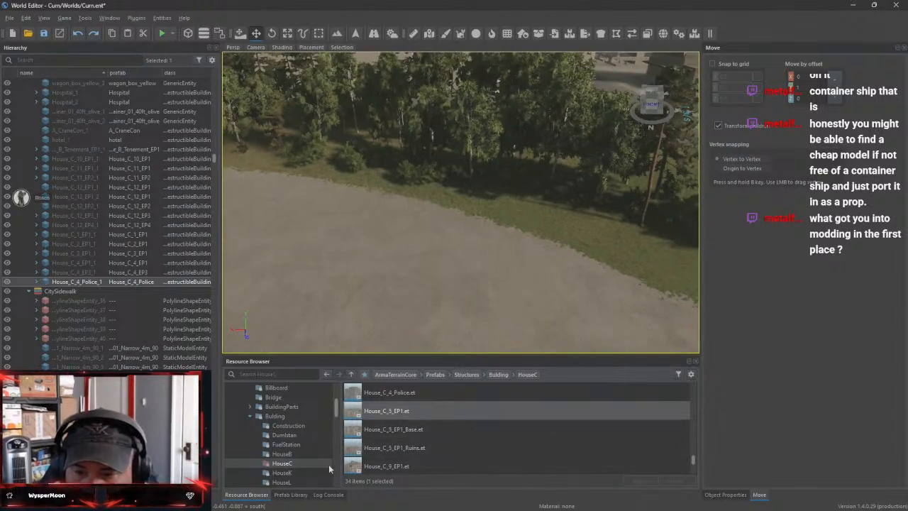
click(425, 466)
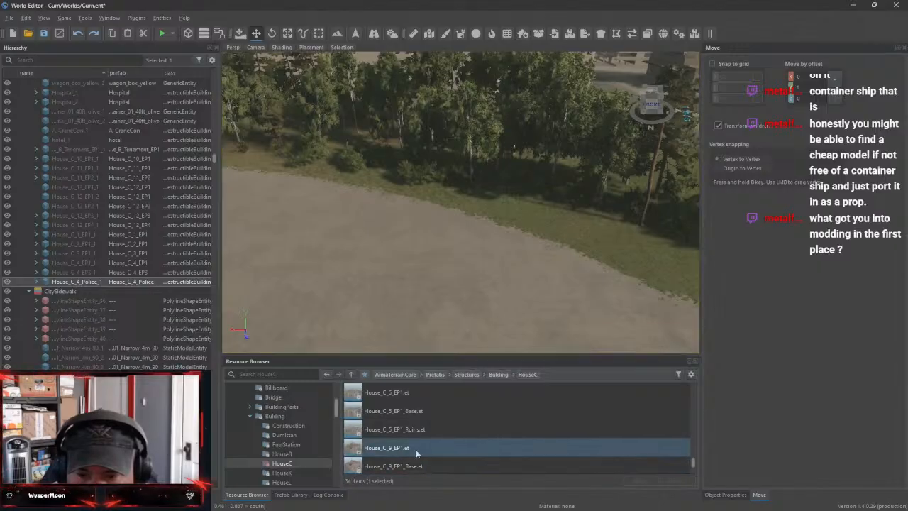
double_click(416, 449)
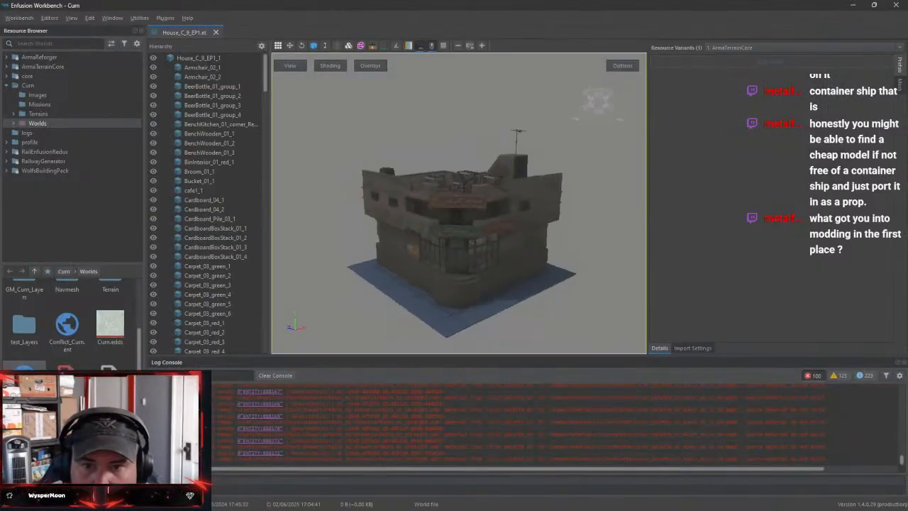
Examine the facade and furnished rooftop of the House_C_9_EP1 preview, close the prefab and return to the World Editor
drag(459, 213, 430, 196)
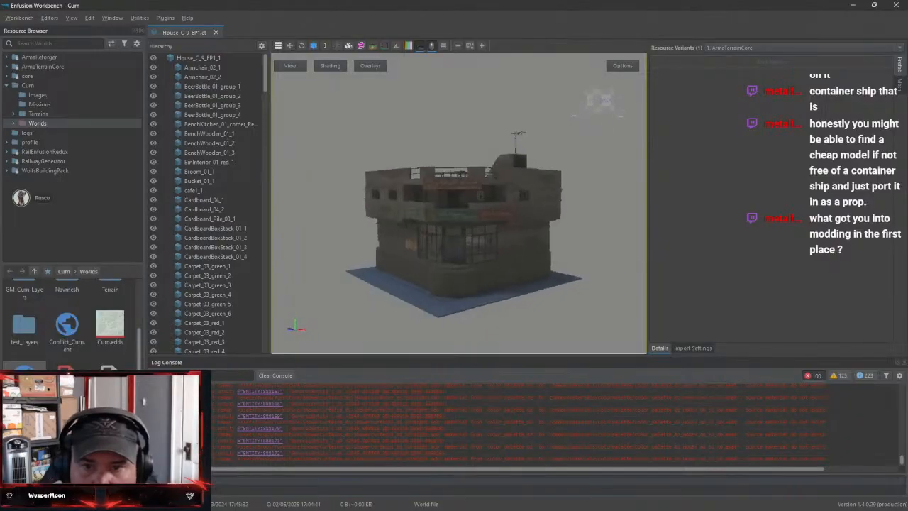
scroll(454, 222, up, 8)
drag(500, 268, 346, 487)
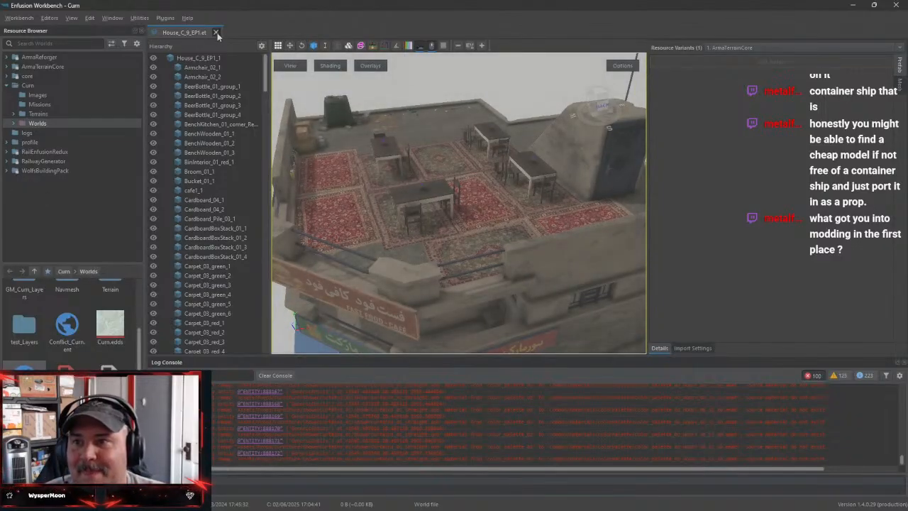
click(216, 33)
click(850, 5)
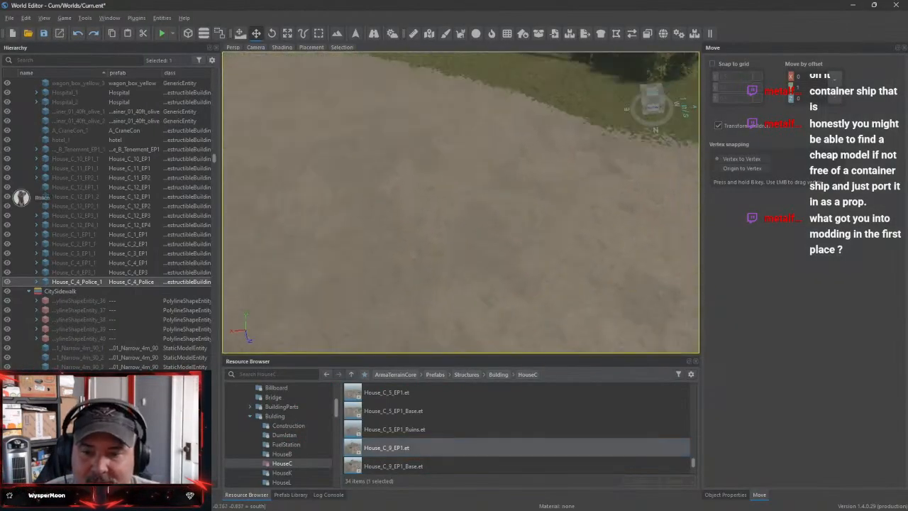
Place the House_C_9_EP1 prefab at the crossroads end of the house row, turned towards the intersection and set back in line
key(s)
mouse_move(461, 202)
right_down()
mouse_move(461, 231)
mouse_move(450, 237)
mouse_move(411, 206)
mouse_move(440, 167)
mouse_move(464, 195)
right_up()
key(w)
key(w)
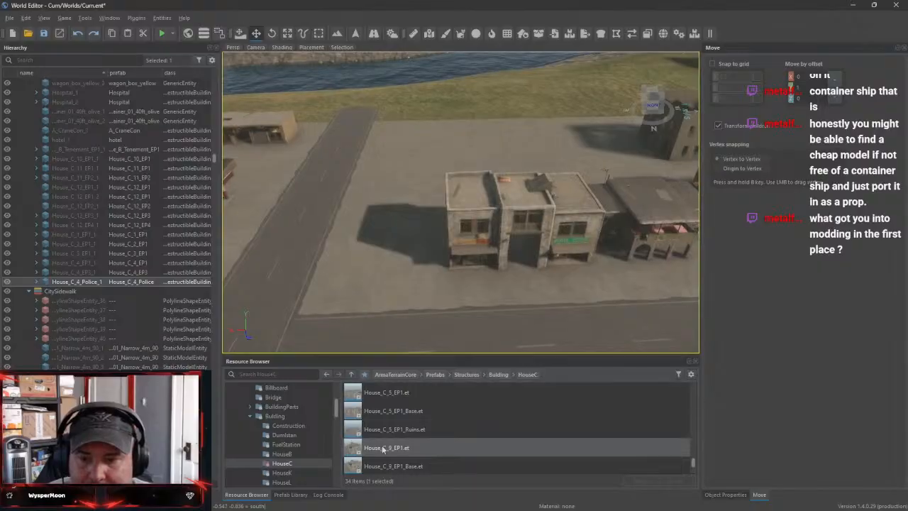
drag(383, 447, 409, 260)
right_drag(458, 286, 440, 253)
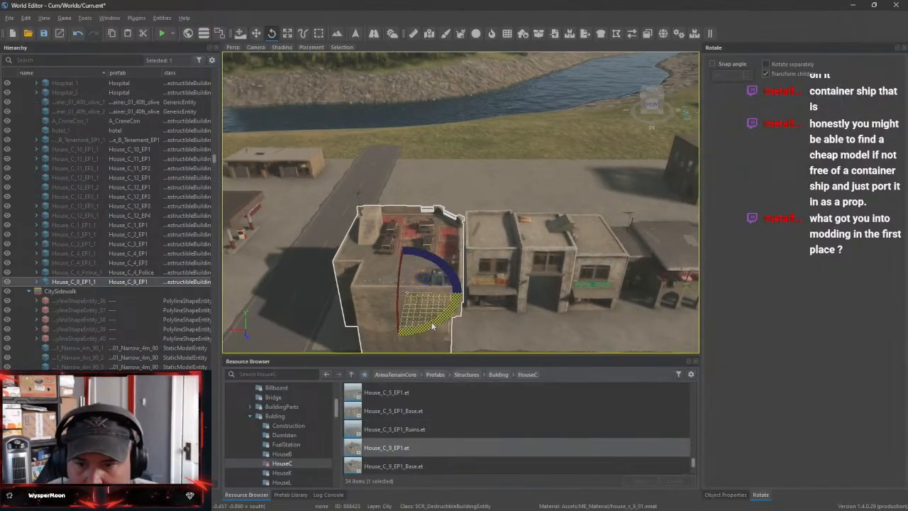
drag(441, 318, 398, 282)
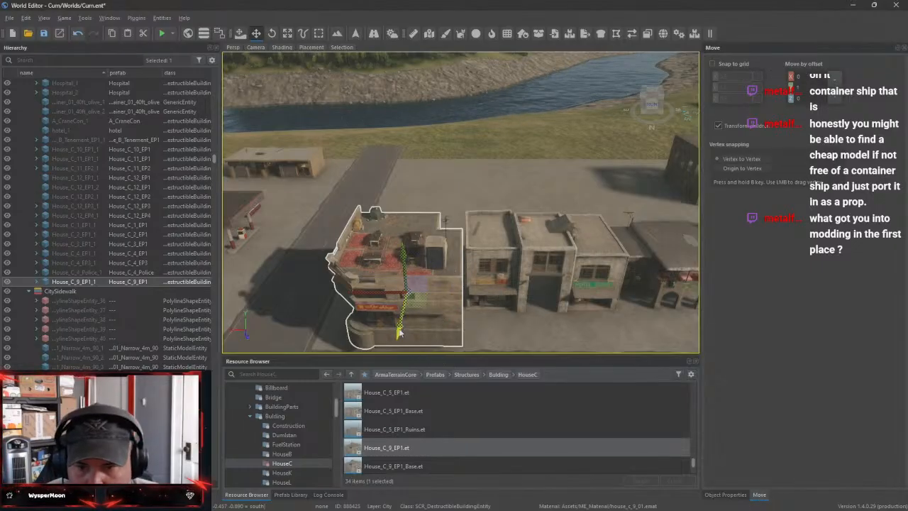
drag(398, 332, 400, 301)
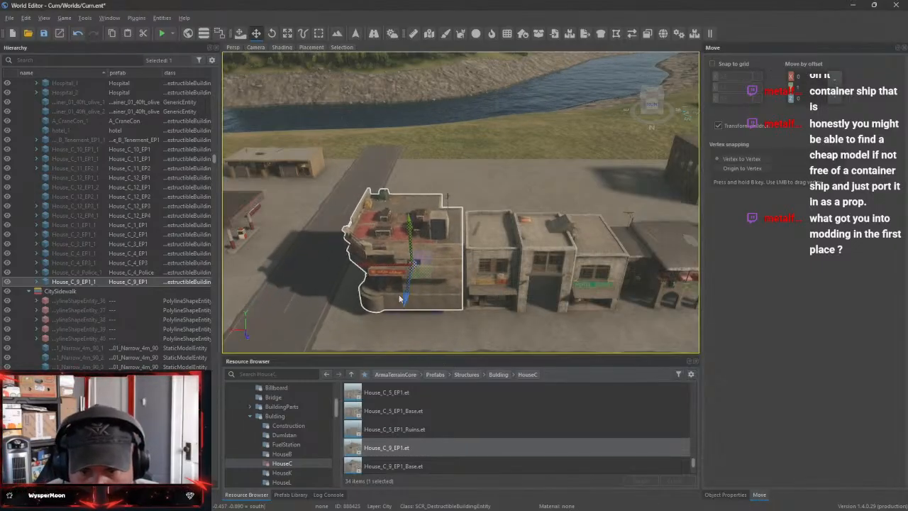
Lower the House_C_9_EP1 corner house to the ground
key(f)
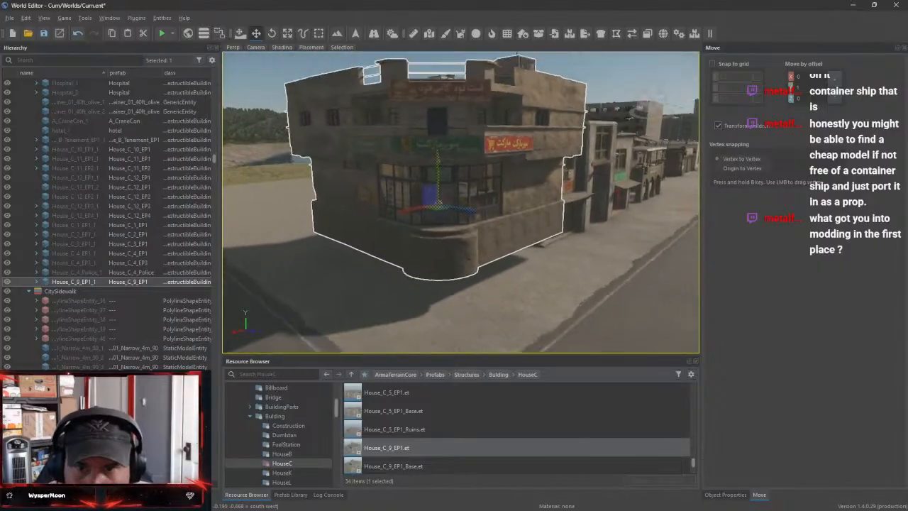
right_drag(508, 231, 530, 218)
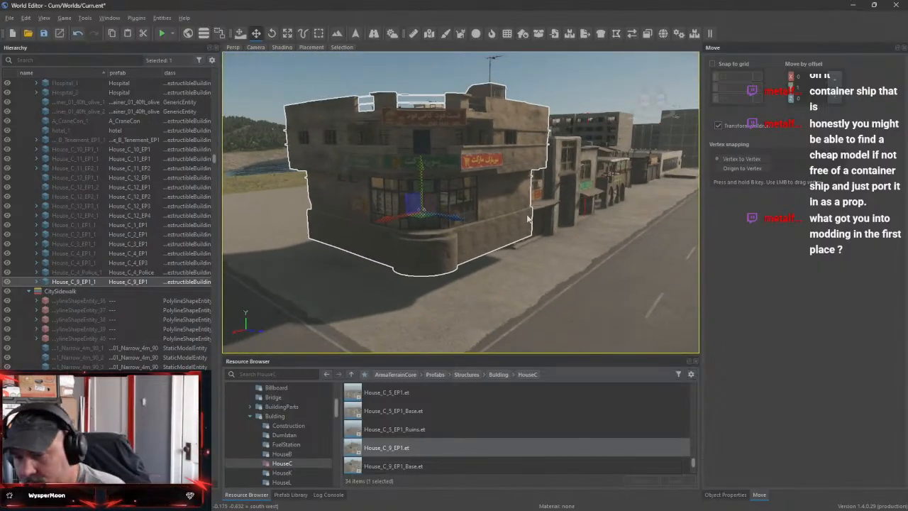
scroll(527, 219, down, 2)
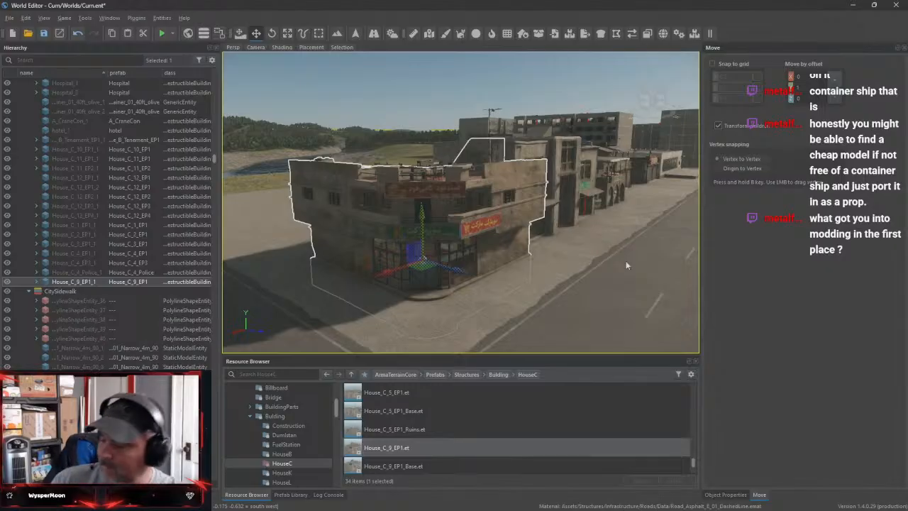
Shift the House_C_9_EP1 house along the road to adjust its spacing from the neighbouring house
key(w)
right_drag(629, 264, 269, 180)
key(s)
key(w)
key(s)
key(d)
key(w)
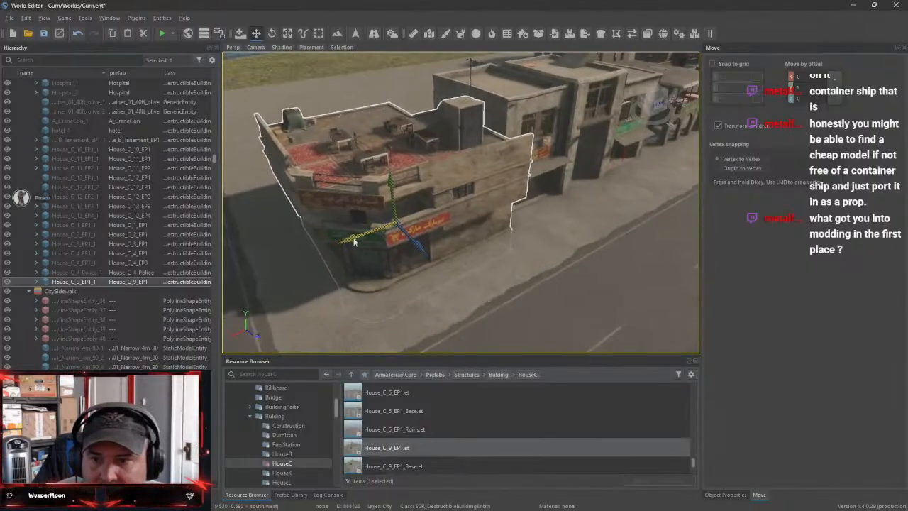
drag(354, 242, 336, 248)
drag(393, 260, 395, 246)
drag(319, 242, 330, 234)
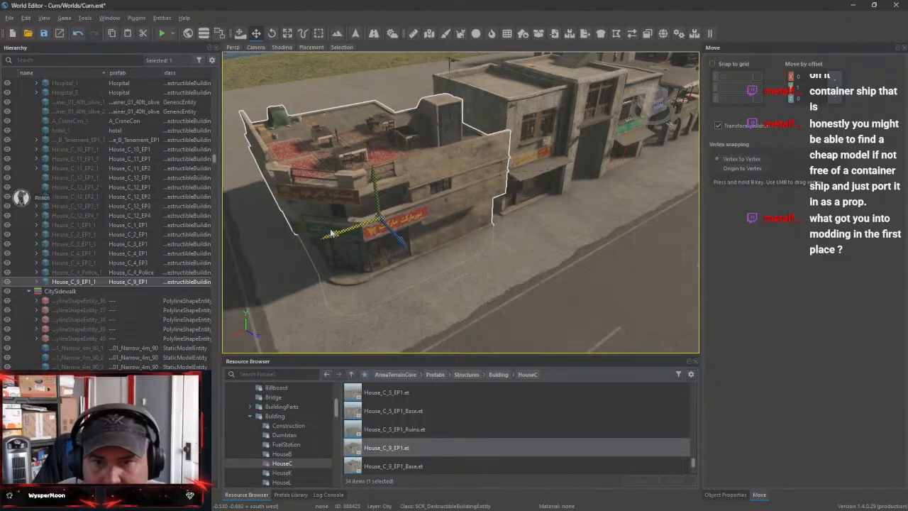
Try out the House_K_1_EP1 prefab from the HouseK prefabs beside the road and remove it again
right_drag(341, 240, 444, 476)
scroll(454, 467, down, 1)
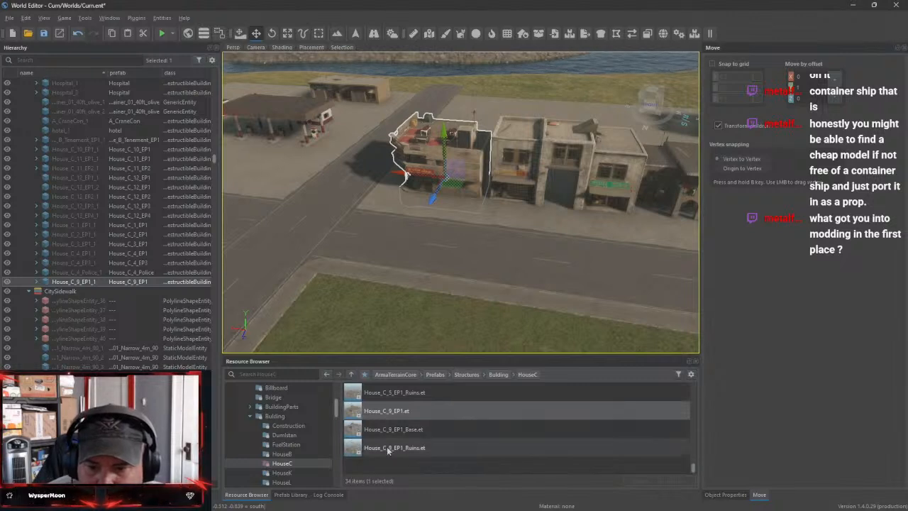
click(283, 472)
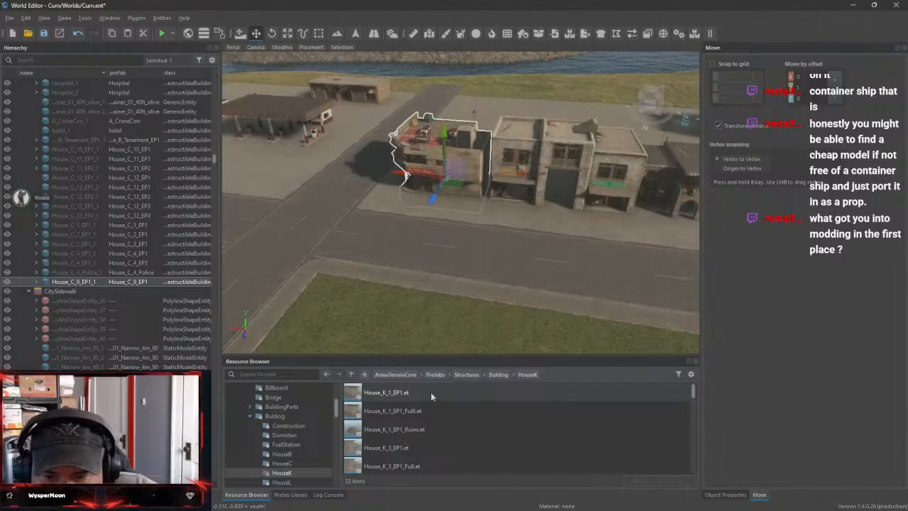
drag(430, 392, 436, 271)
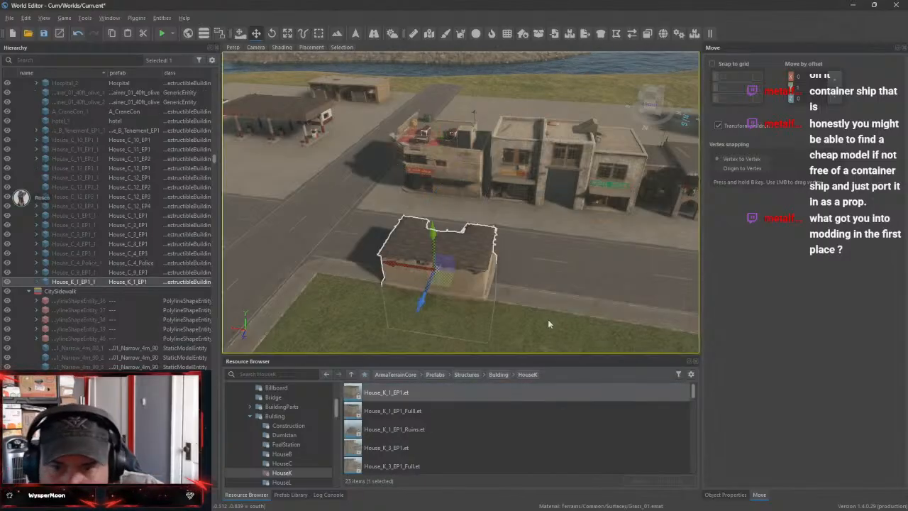
right_drag(547, 323, 511, 231)
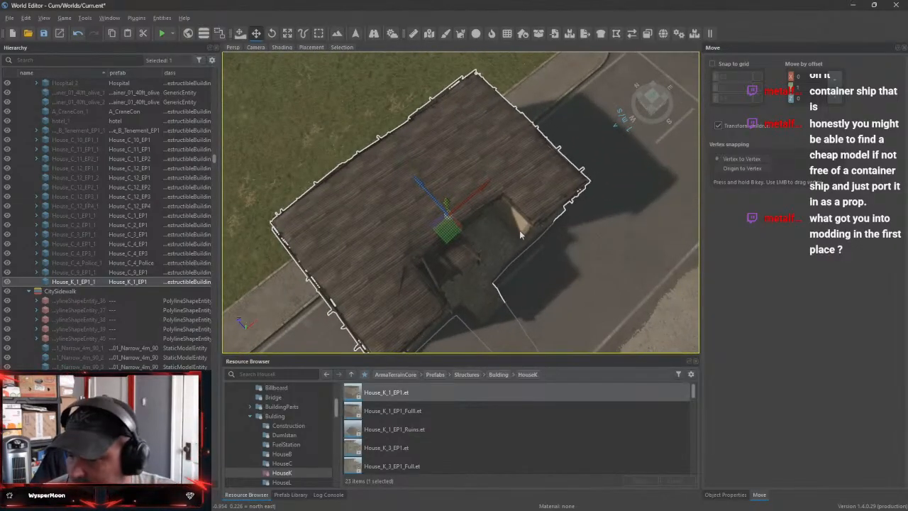
key(Delete)
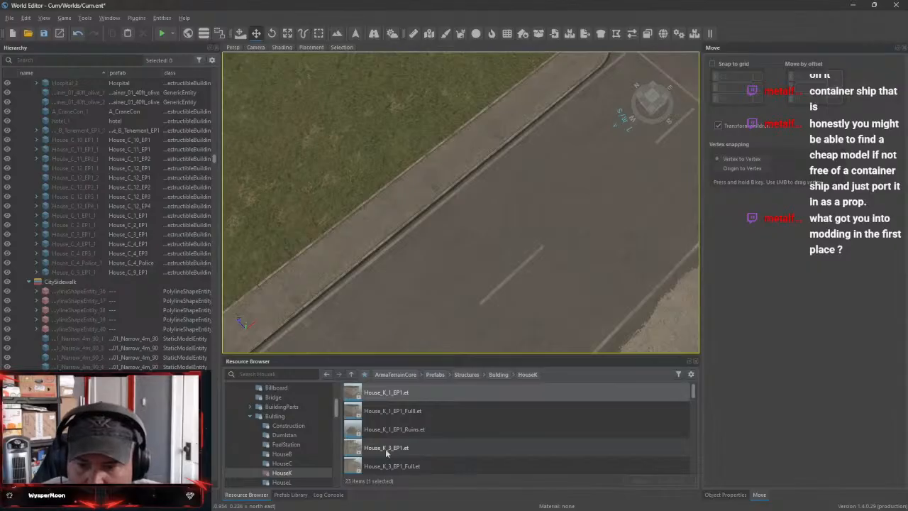
Try out the House_K_3_EP1 prefab by the park roadside and remove it again
drag(386, 448, 383, 213)
right_drag(382, 212, 411, 357)
key(Delete)
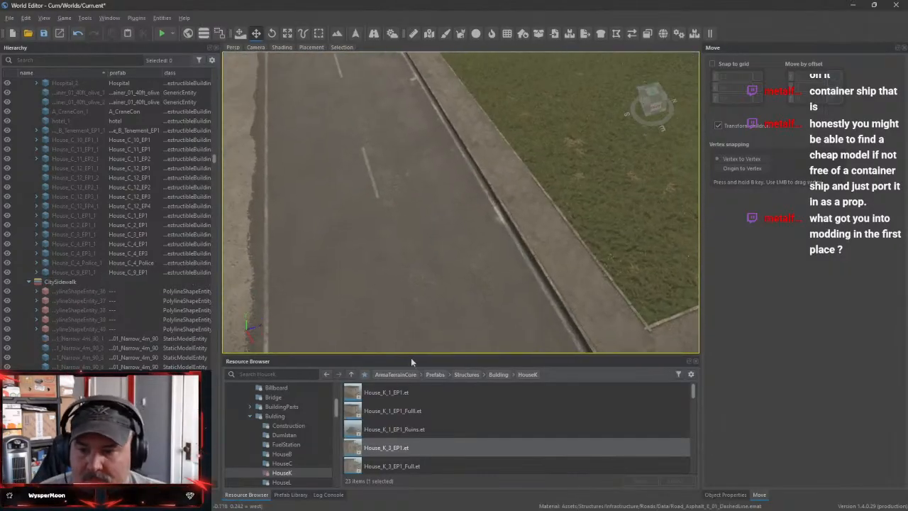
Try out the House_L_3_EP1 prefab from the HouseL prefabs on the road and remove it again
click(295, 483)
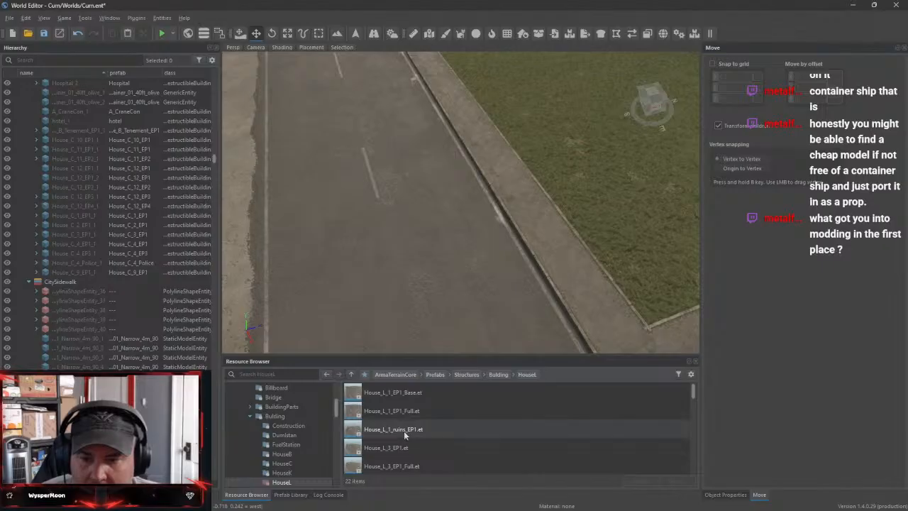
drag(389, 447, 457, 266)
right_drag(556, 255, 426, 309)
key(Delete)
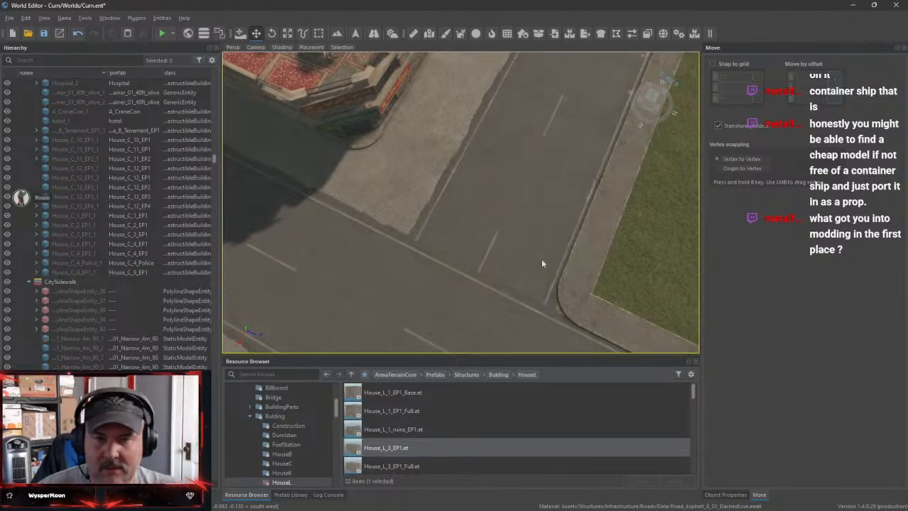
Look through the building prefab folders and place the Panelak apartment block on the park corner beside the crossroads
click(283, 463)
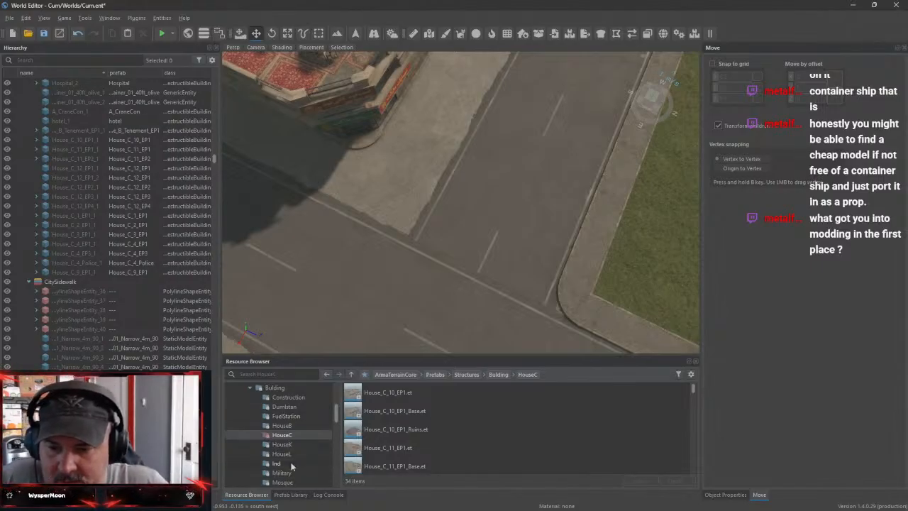
click(291, 463)
scroll(392, 447, down, 2)
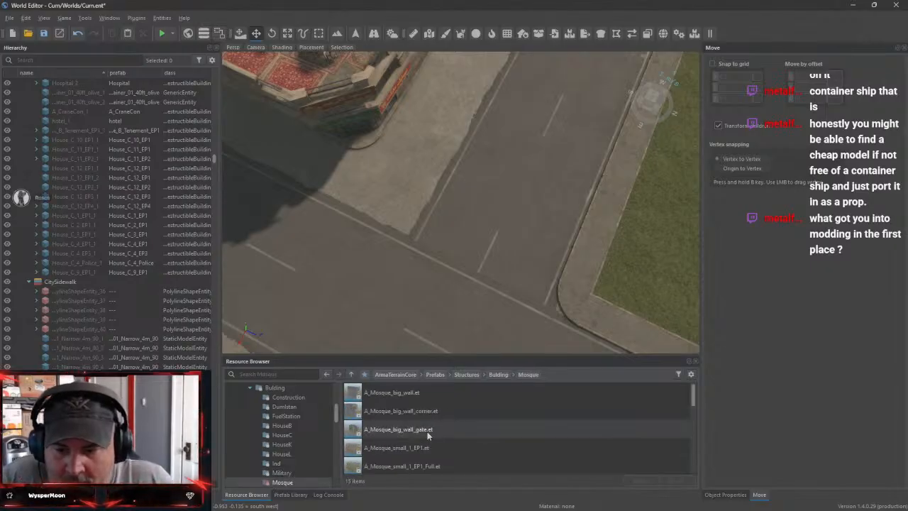
scroll(424, 441, down, 2)
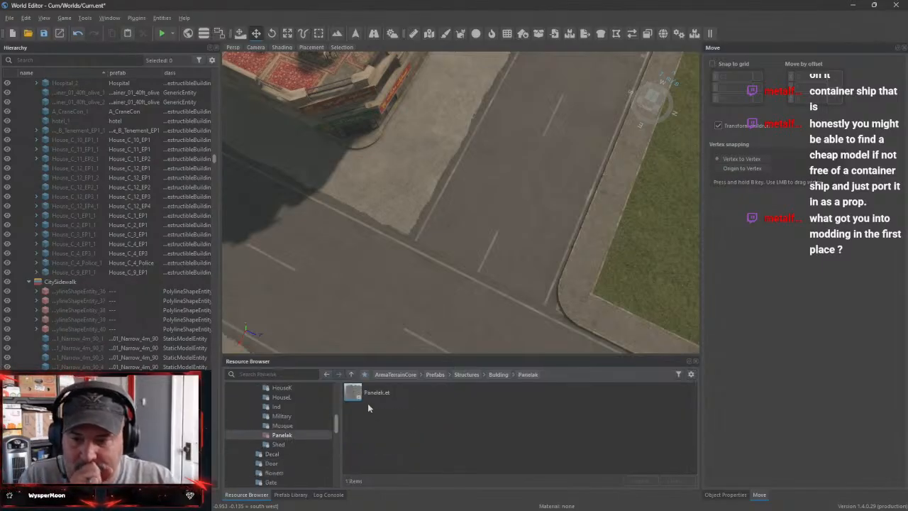
drag(353, 397, 633, 245)
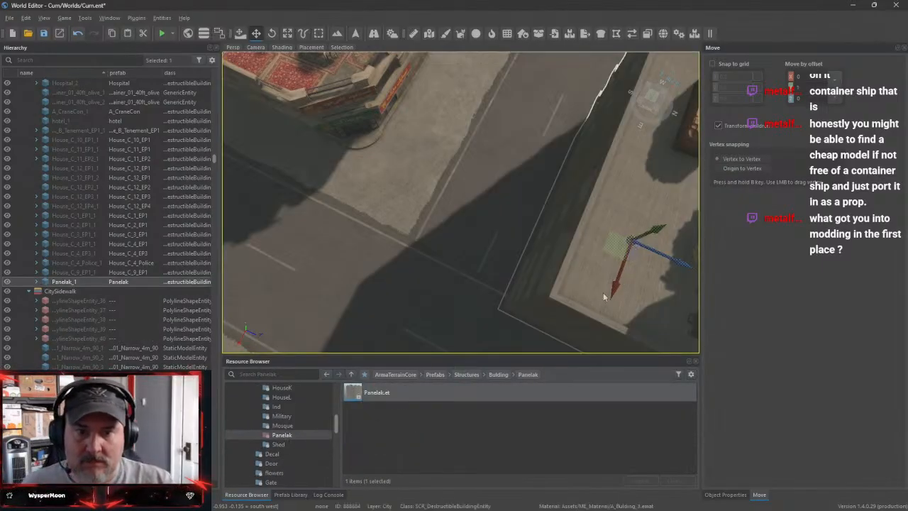
Move the Panelak apartment block across the road onto the open concrete lot behind the row of houses
right_drag(603, 297, 436, 239)
key(w)
key(s)
key(w)
key(s)
drag(427, 299, 399, 213)
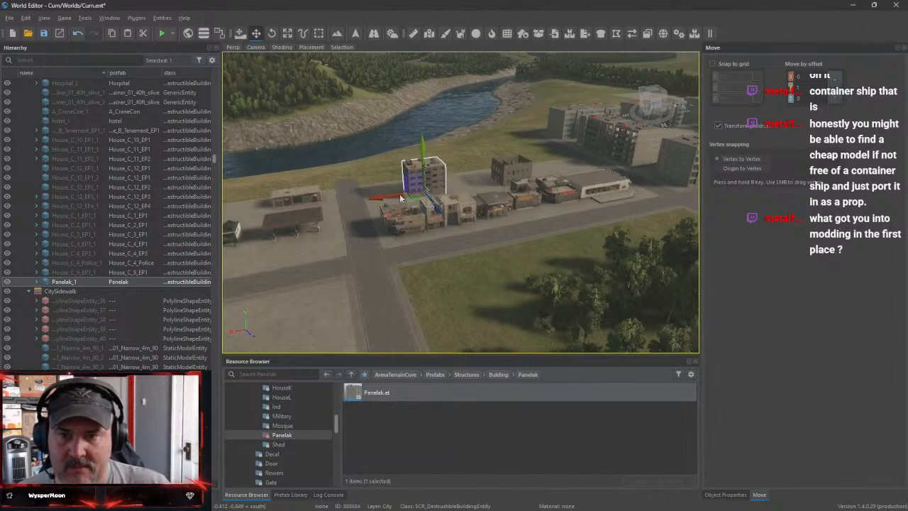
key(f)
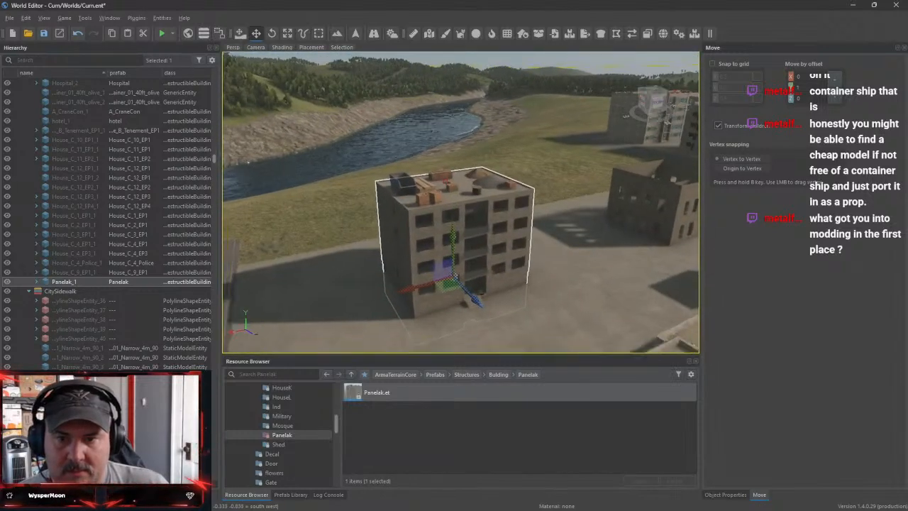
key(s)
right_drag(497, 252, 522, 234)
key(d)
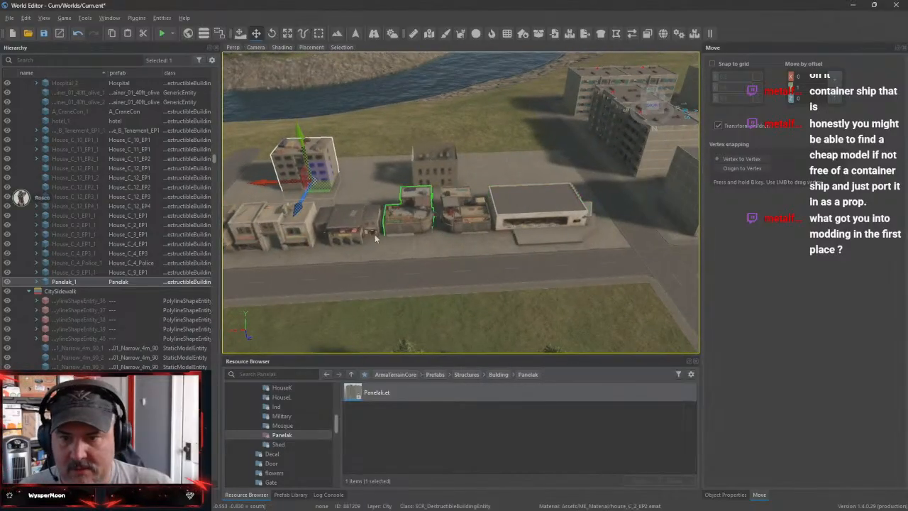
Try out the Shed_Ind02_Base prefab on the park grass beside the road and remove it again
click(279, 443)
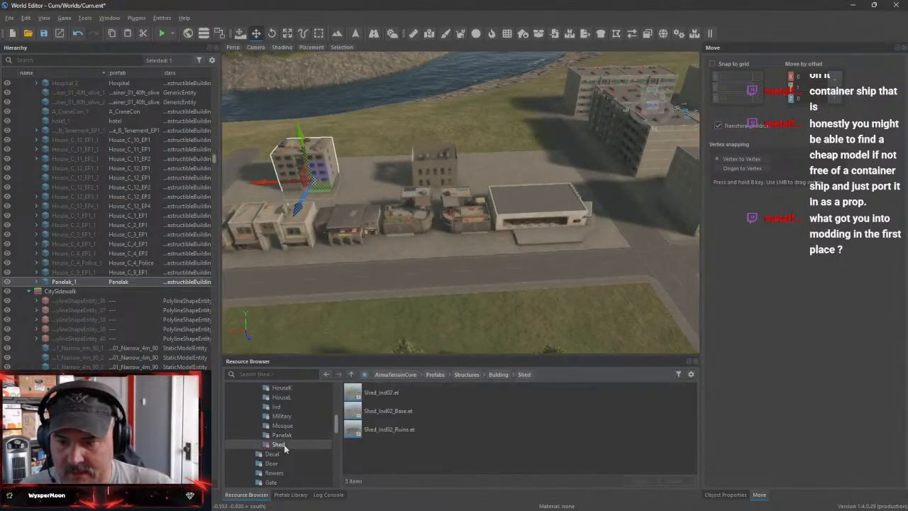
drag(387, 410, 441, 312)
key(f)
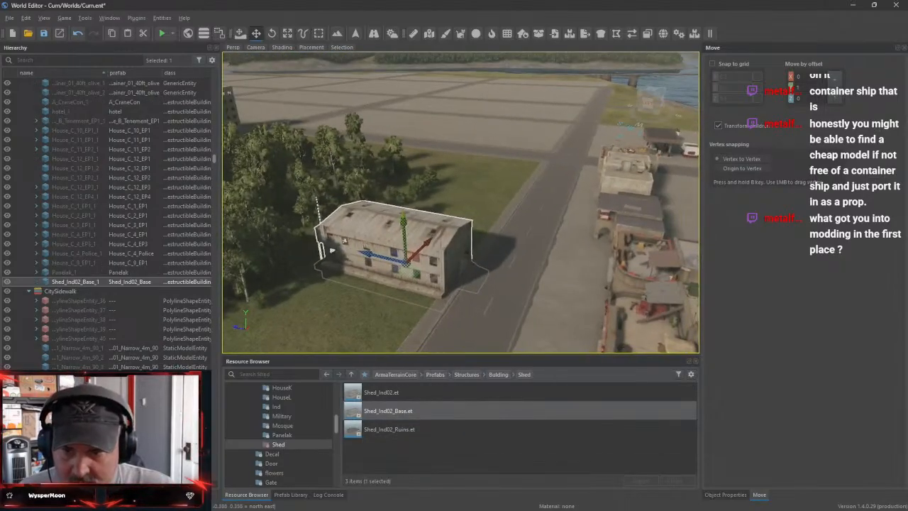
key(Delete)
Try out the afghan_garden_set composition from the PrefabComposition folder on the grass beside the park trees and undo its placement
right_drag(438, 316, 365, 294)
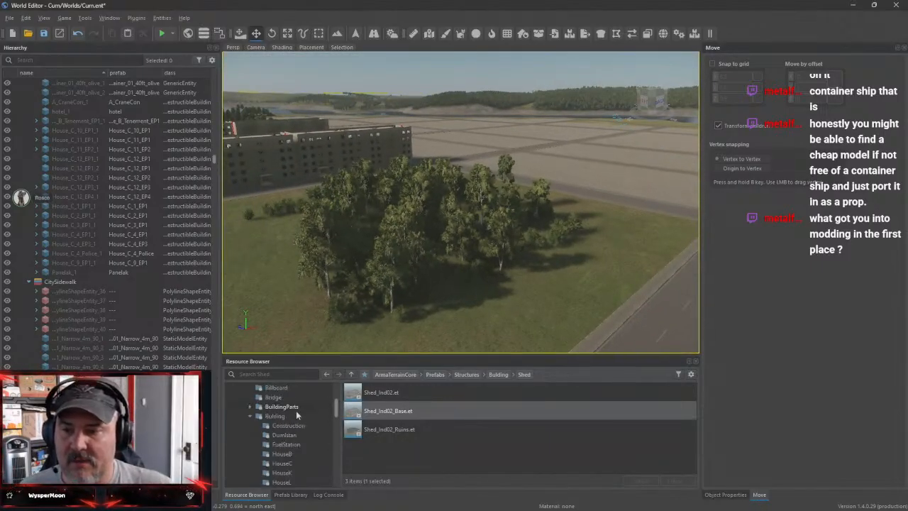
click(249, 416)
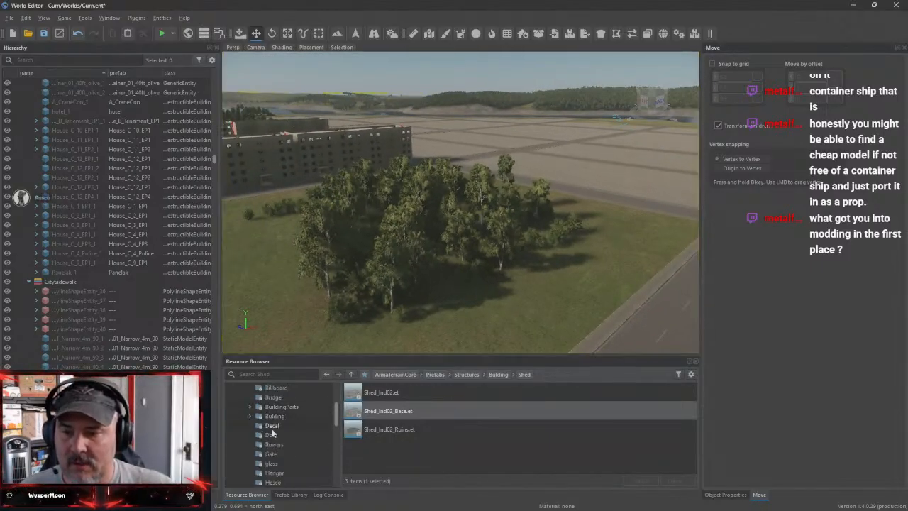
scroll(302, 452, down, 5)
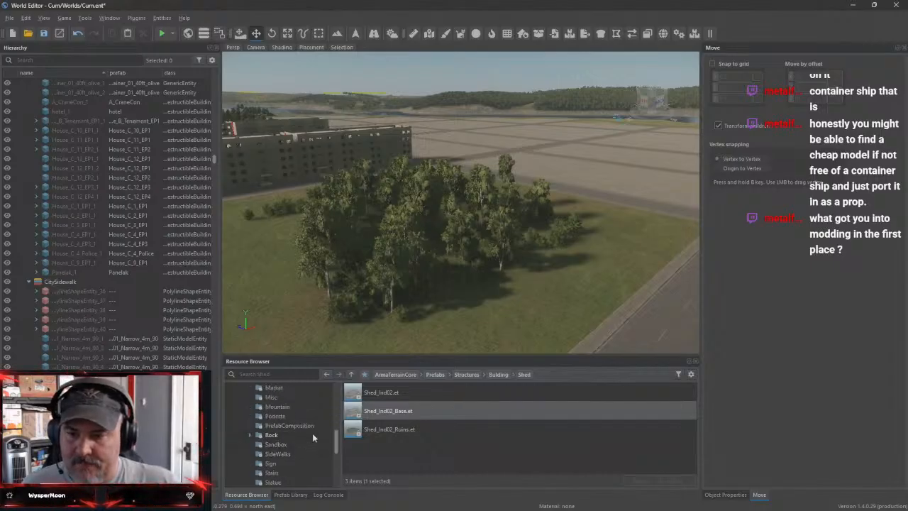
click(312, 427)
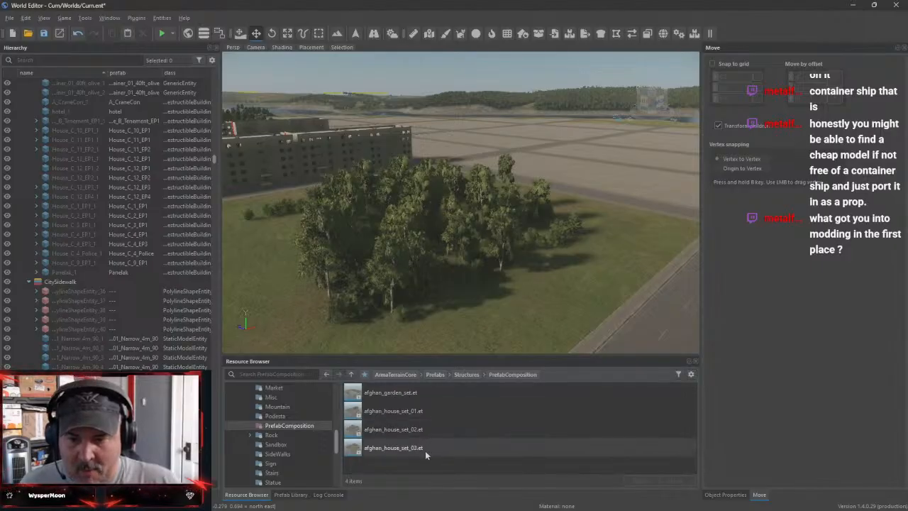
drag(412, 402, 532, 312)
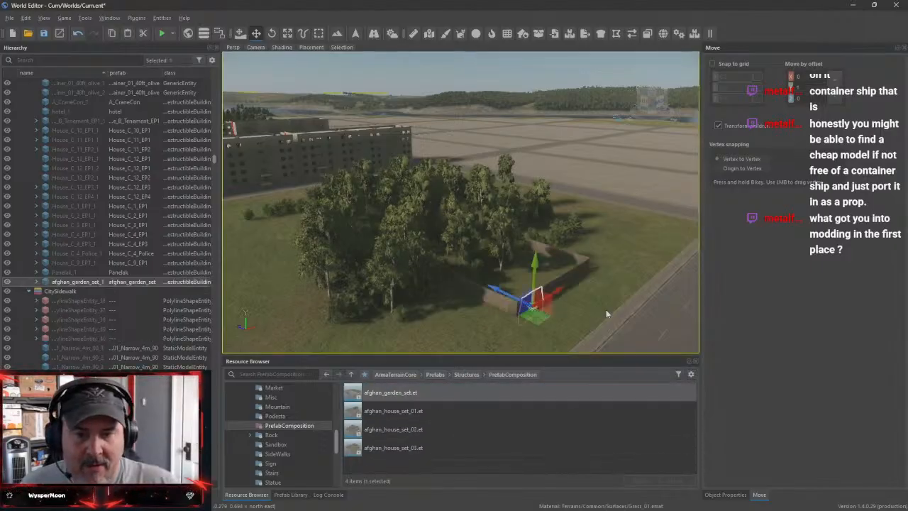
key(w)
right_drag(461, 328, 454, 269)
right_drag(376, 135, 371, 180)
key(s)
key(ctrl+z)
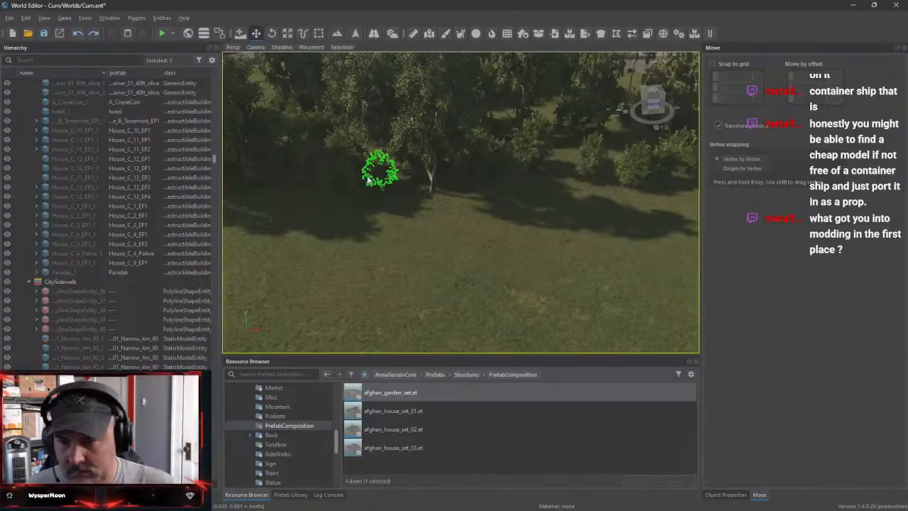
Try out the afghan_house_set_02 composition on the park grass beside the road and delete it again
drag(399, 434, 500, 313)
key(s)
right_drag(567, 287, 479, 278)
key(d)
key(w)
key(w)
key(s)
key(Delete)
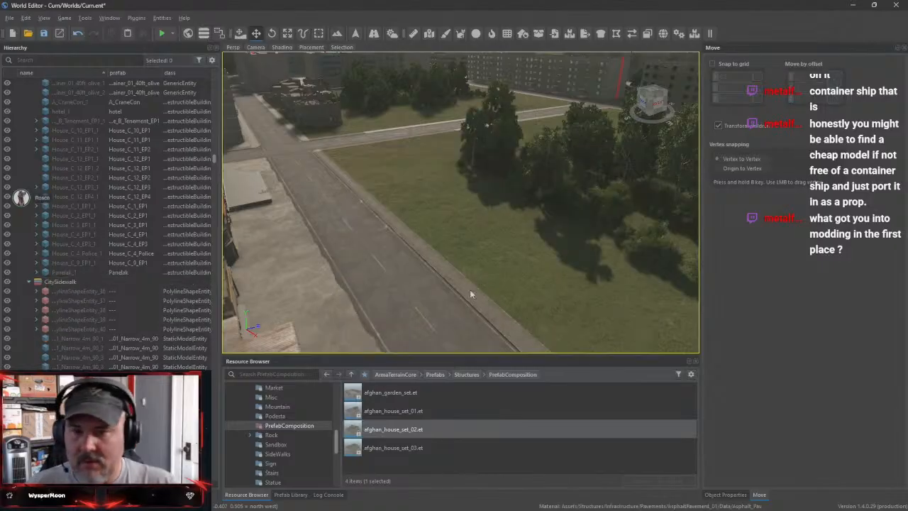
Look through the Rock and Wreck prefab folders and preview the c130 wreck prefab
click(272, 435)
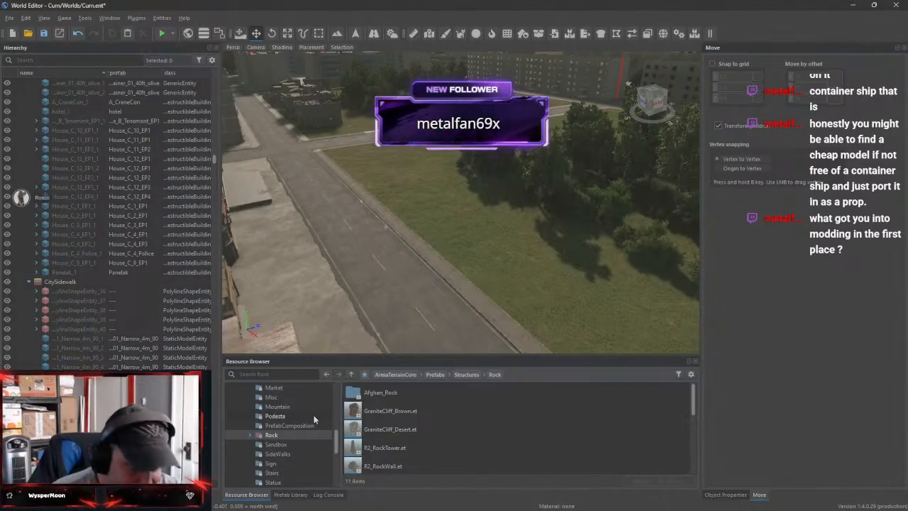
click(288, 445)
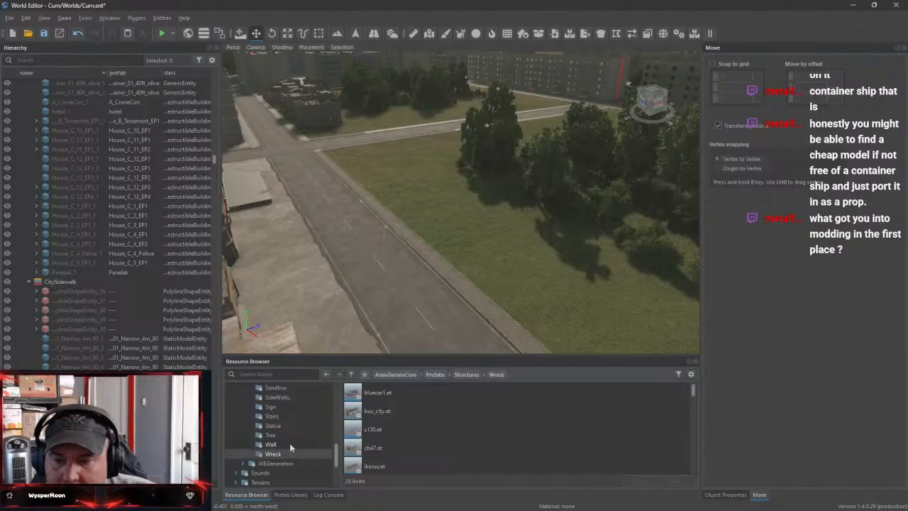
double_click(395, 430)
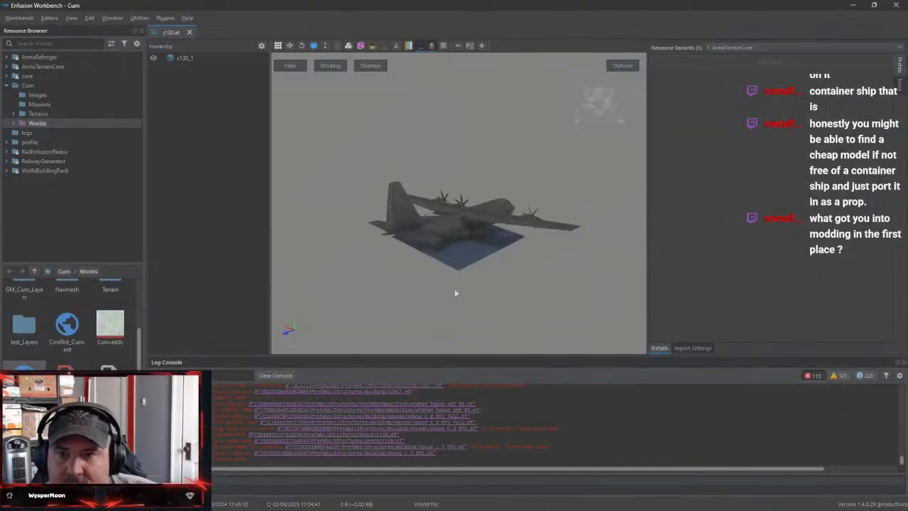
click(189, 32)
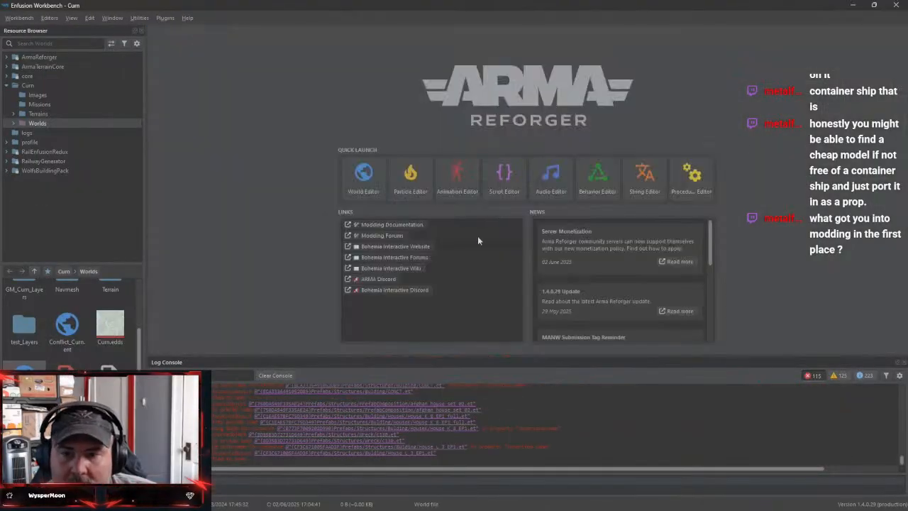
click(853, 6)
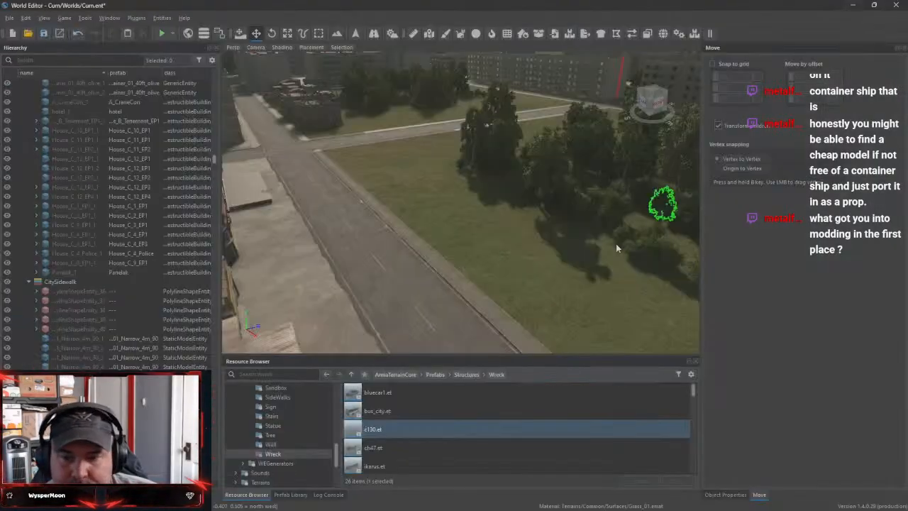
Place the bus_city wreck on the paved ground beside the row of shops across from the park
click(388, 413)
drag(379, 414, 285, 252)
right_drag(285, 252, 227, 206)
key(w)
key(d)
right_drag(393, 271, 370, 219)
key(s)
key(d)
key(w)
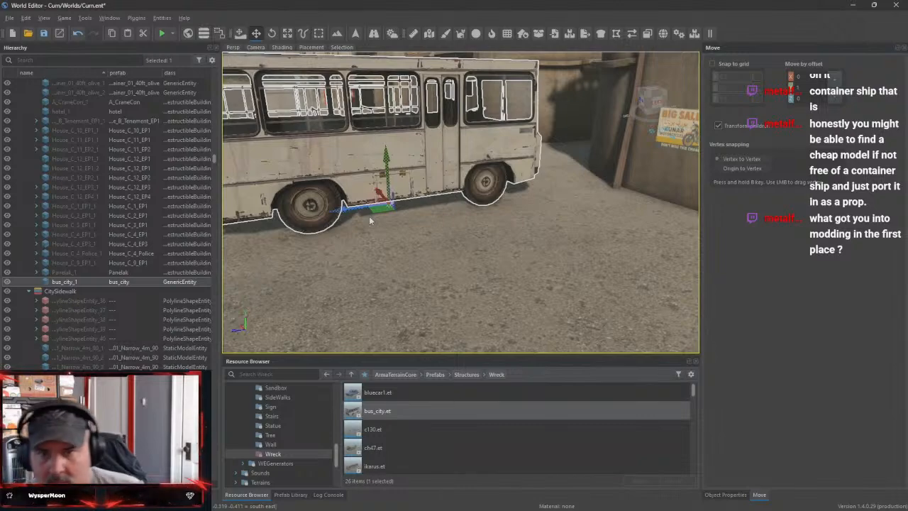
key(s)
right_drag(368, 216, 383, 203)
key(s)
key(a)
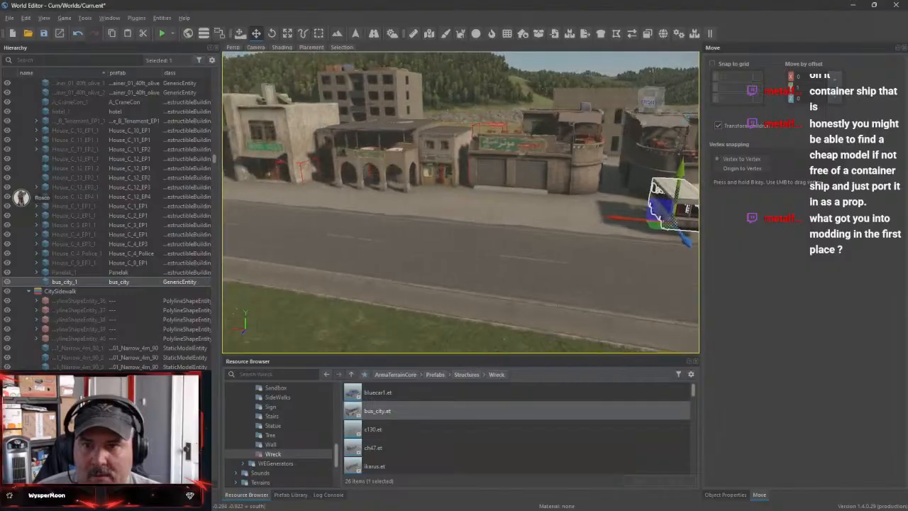
Move the bus wreck along the shop row to stand in front of the garage building
right_drag(640, 122, 575, 171)
key(d)
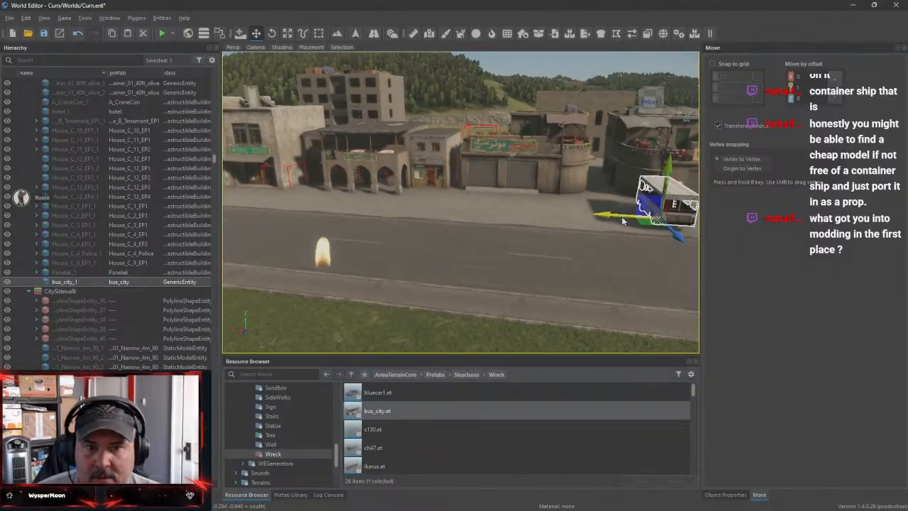
right_drag(636, 196, 691, 229)
key(s)
key(s)
key(a)
key(w)
right_drag(610, 220, 450, 248)
key(w)
key(d)
key(s)
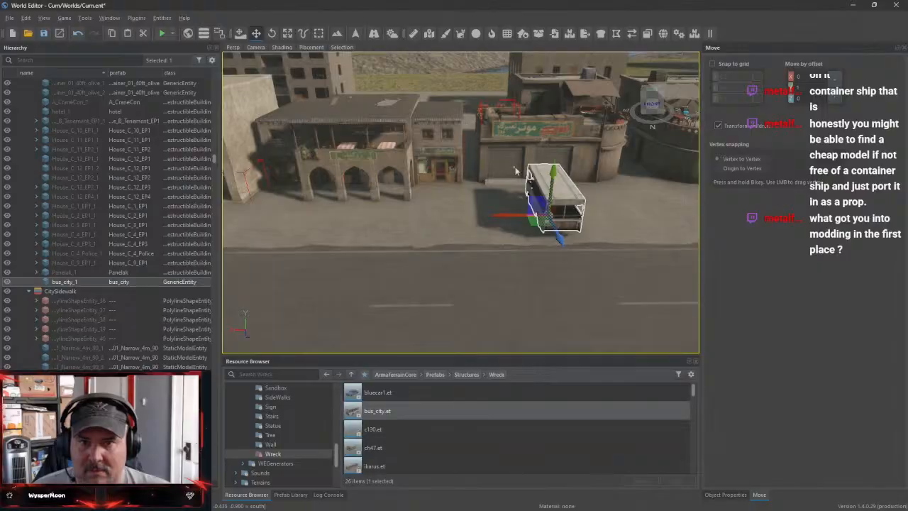
Check the bus wreck from the road side and delete it from the paved area
right_drag(515, 170, 485, 142)
key(w)
key(s)
key(d)
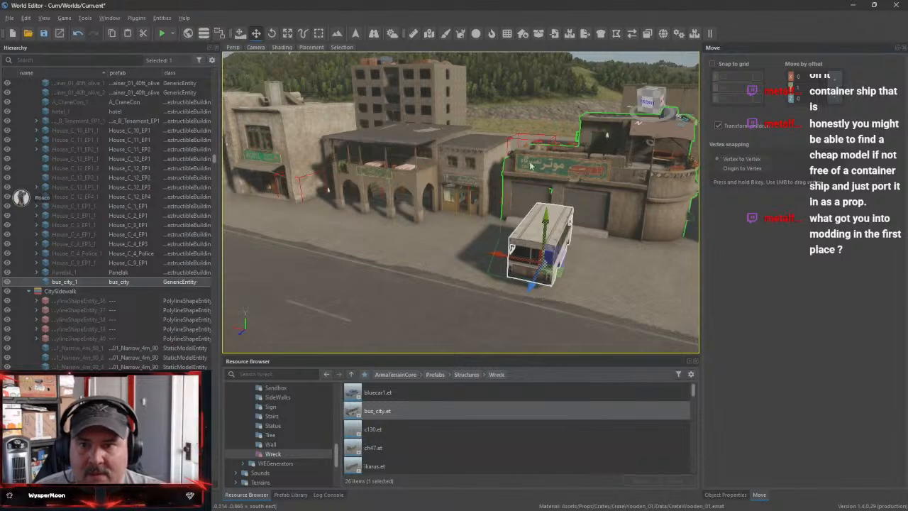
key(w)
right_drag(530, 166, 455, 213)
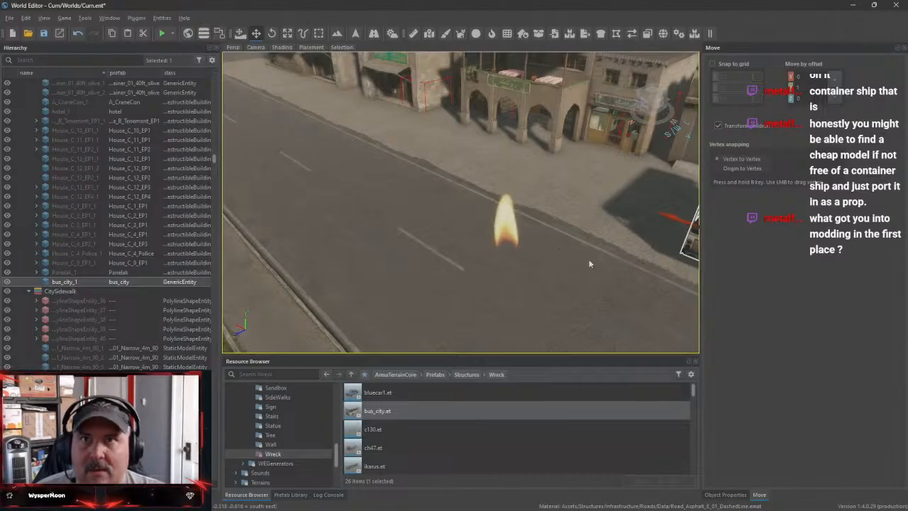
right_drag(588, 260, 642, 267)
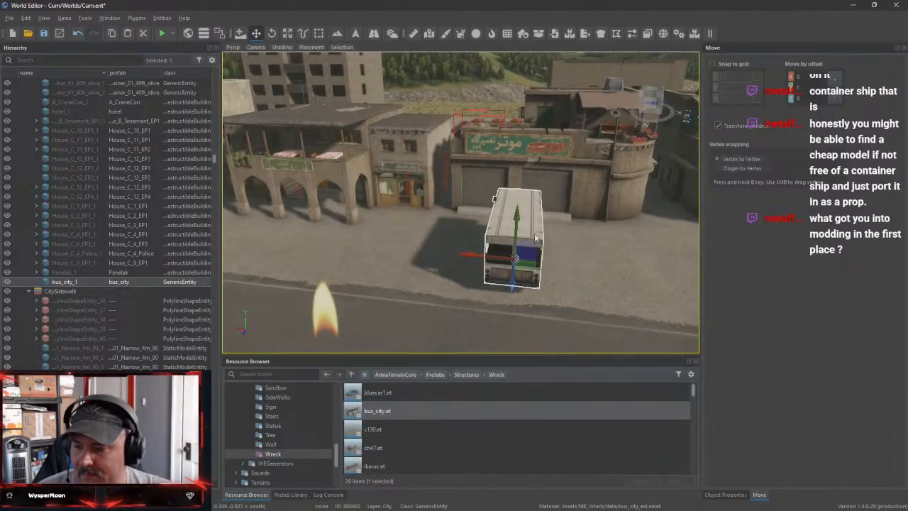
key(Delete)
right_drag(534, 233, 494, 252)
right_drag(469, 216, 412, 223)
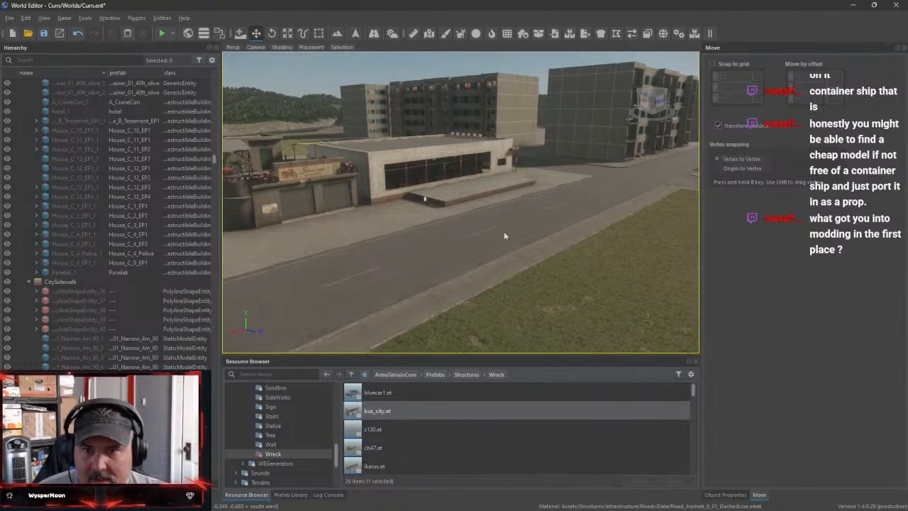
right_drag(504, 237, 407, 203)
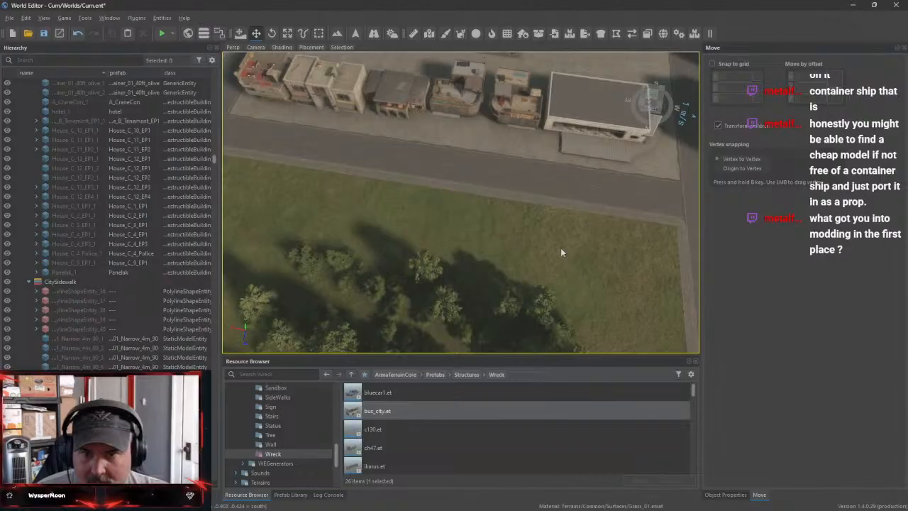
right_drag(560, 252, 473, 239)
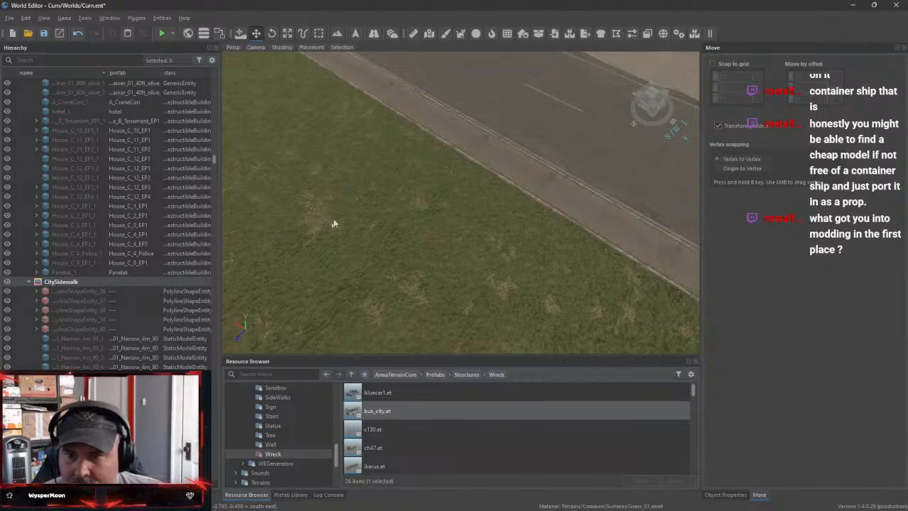
Collapse the CitySidewalk and City layers in the hierarchy and save the world
click(30, 282)
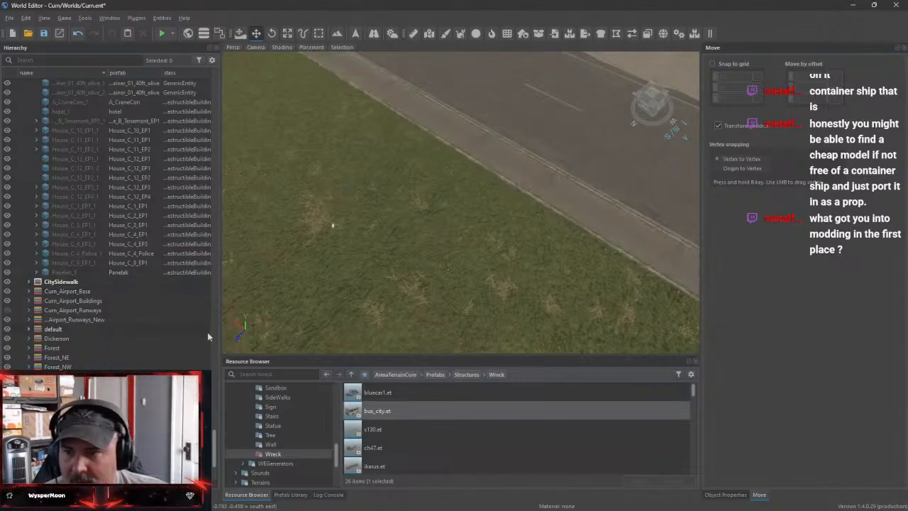
drag(215, 453, 216, 95)
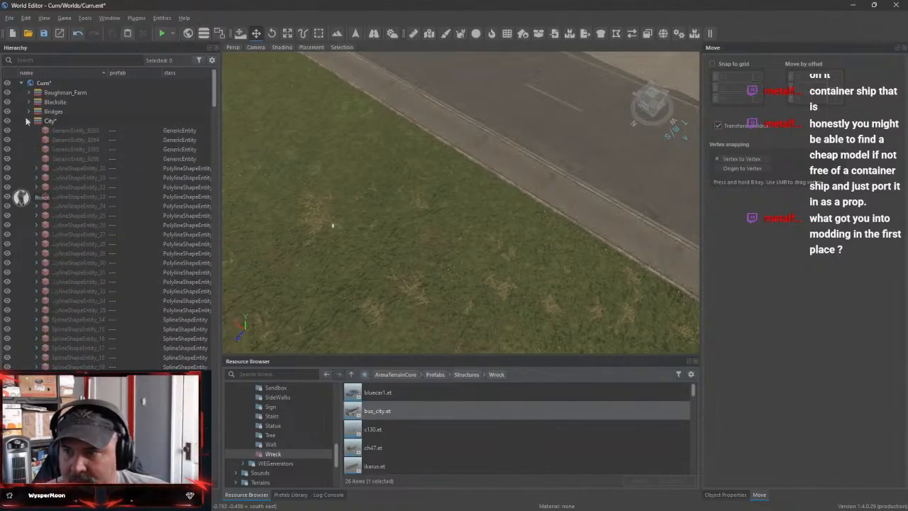
click(29, 122)
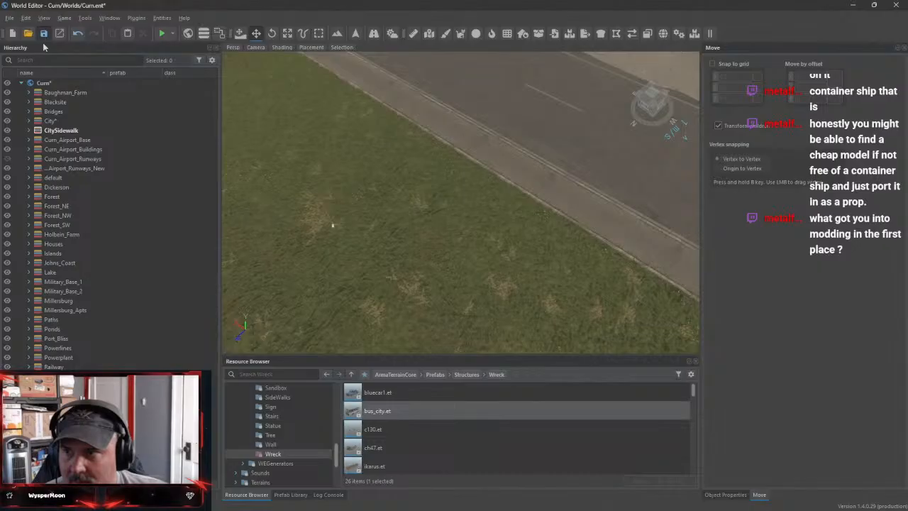
Toggle the visibility of the City, default and Forest layers off and on to examine what each contains
click(8, 122)
click(8, 121)
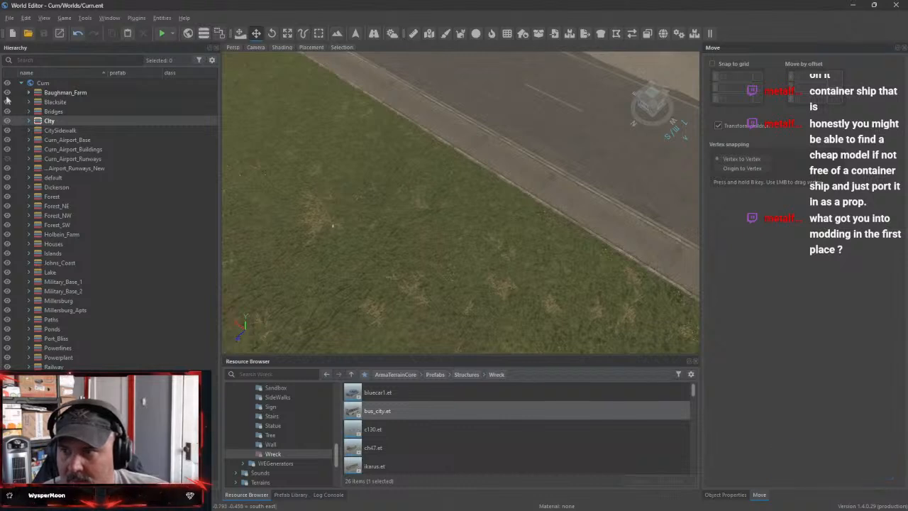
click(7, 179)
click(6, 178)
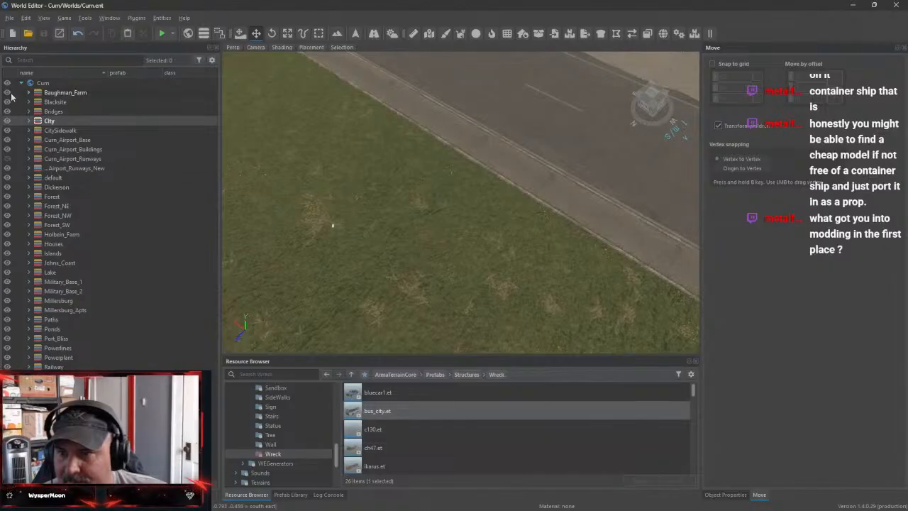
right_drag(407, 217, 482, 156)
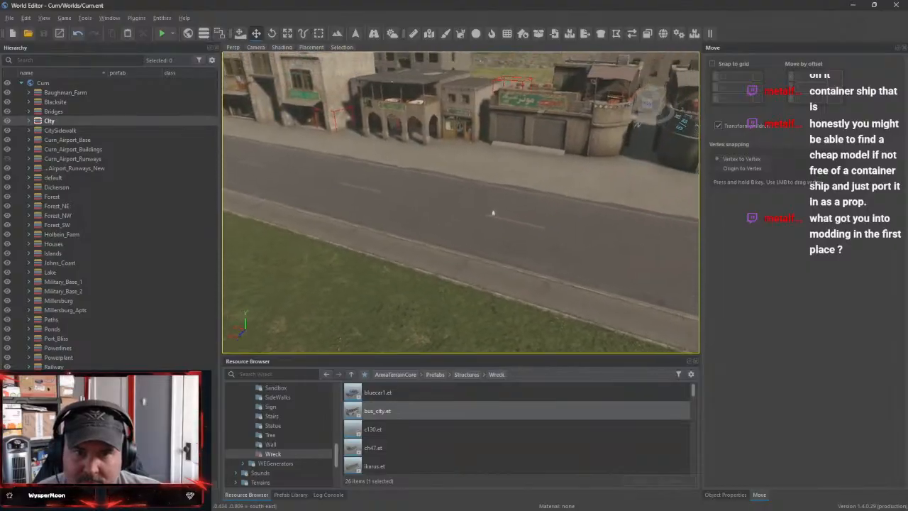
right_drag(493, 212, 357, 167)
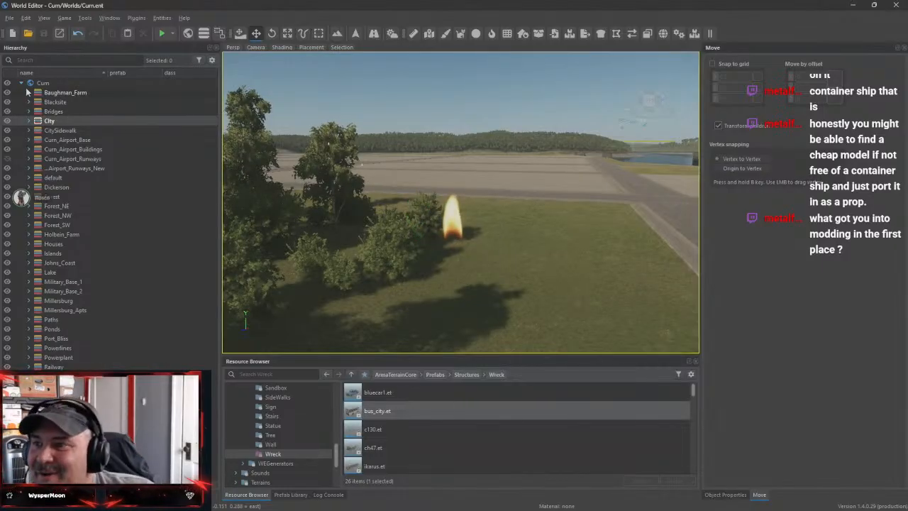
click(7, 121)
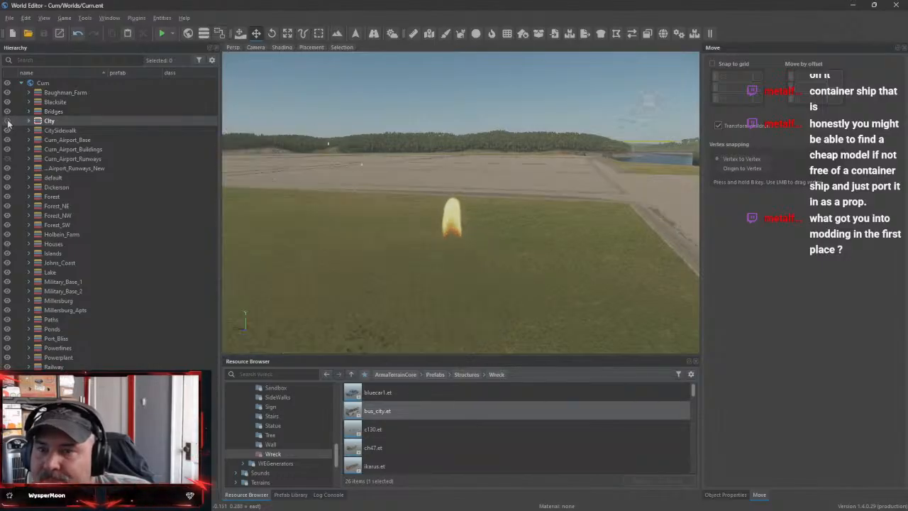
click(7, 121)
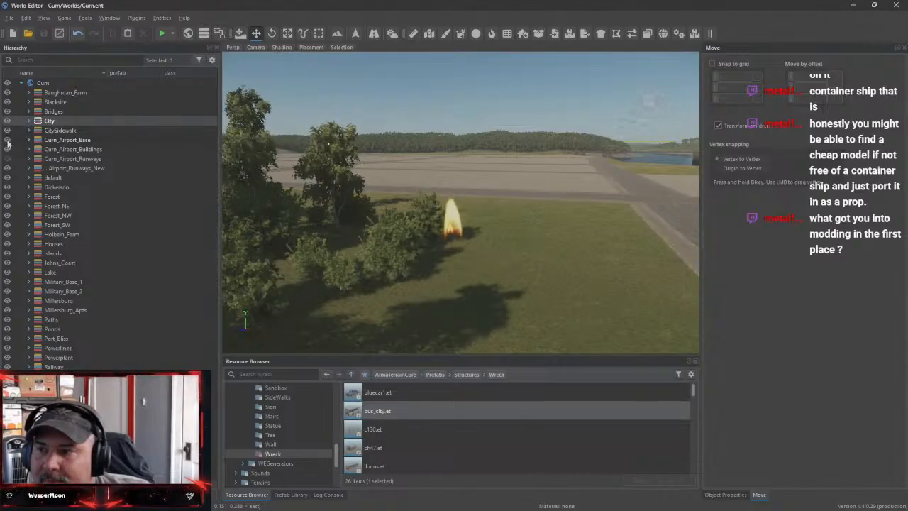
click(7, 178)
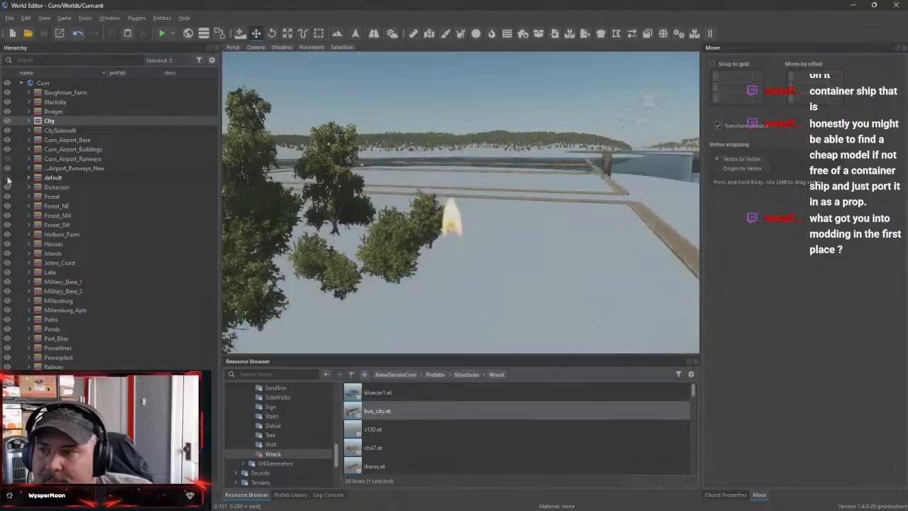
click(7, 178)
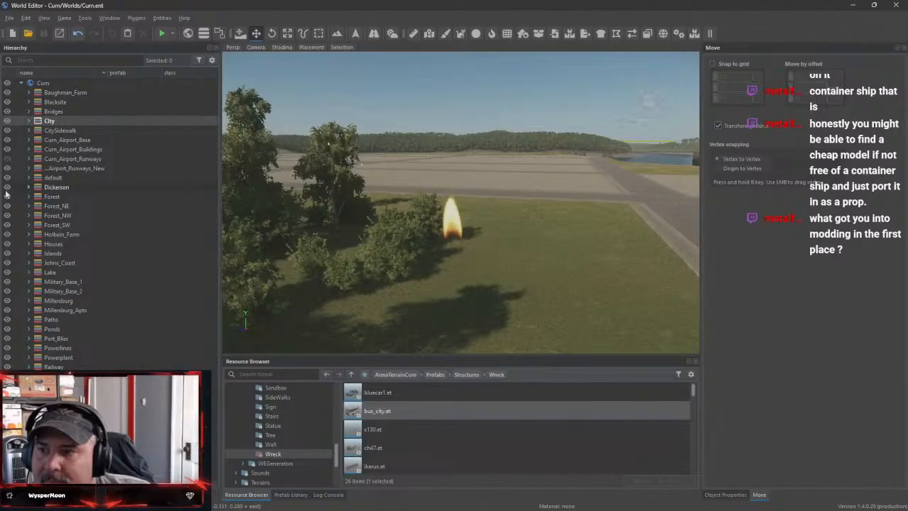
click(7, 198)
click(7, 197)
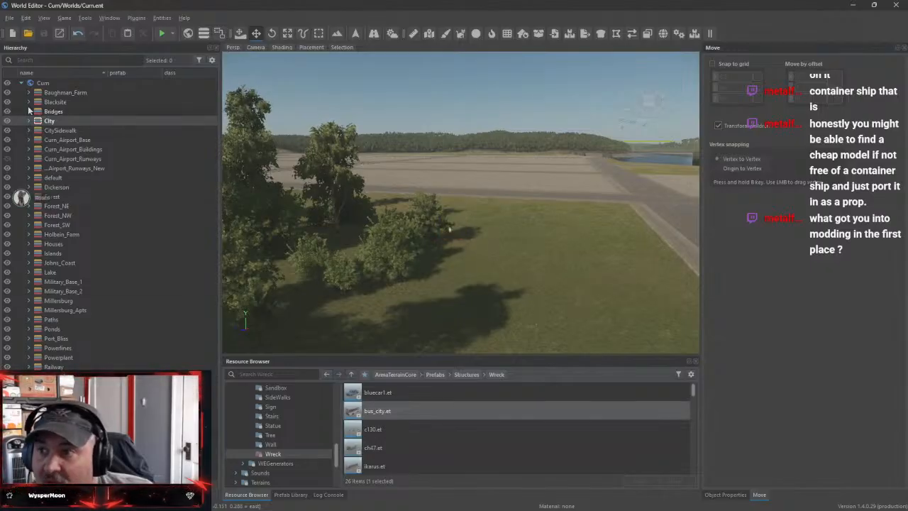
Hide the whole Curn world to examine the empty view, show it again and return to the road beside the park
click(7, 83)
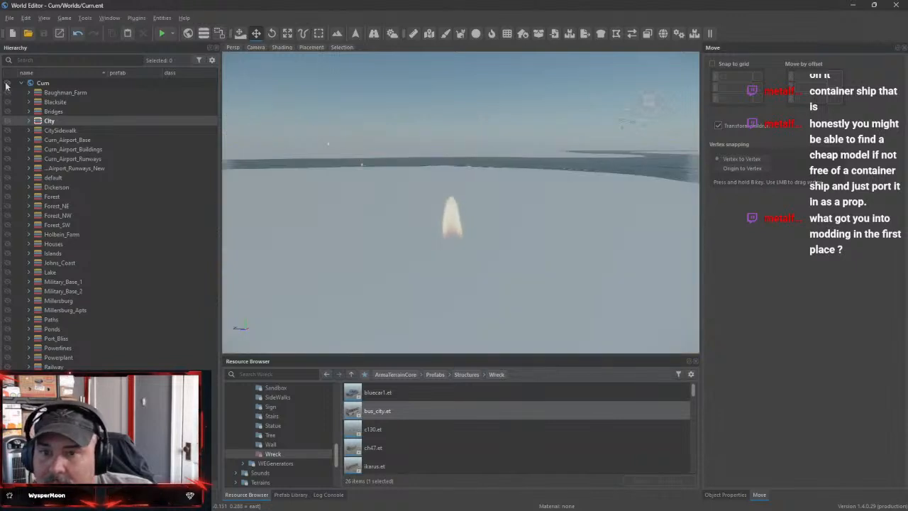
right_drag(480, 250, 358, 220)
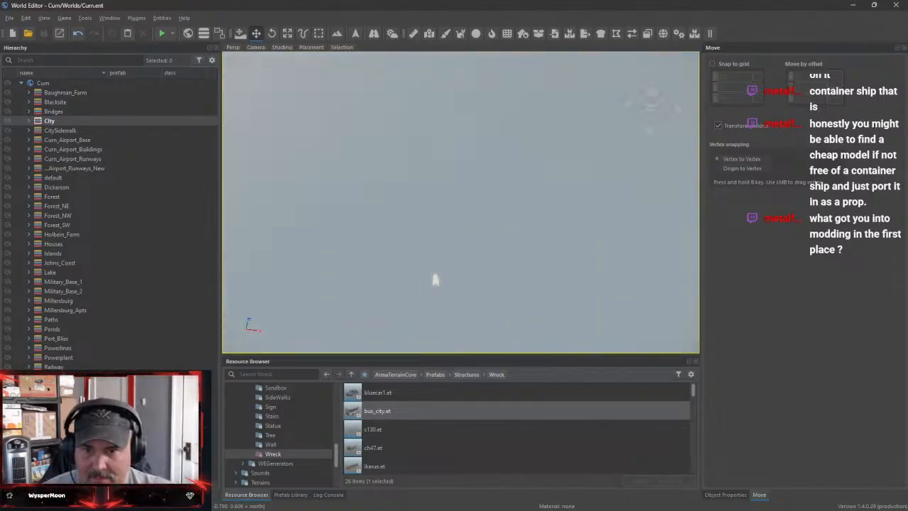
mouse_move(358, 220)
right_down()
mouse_move(344, 228)
mouse_move(362, 190)
mouse_move(363, 213)
mouse_move(347, 214)
right_up()
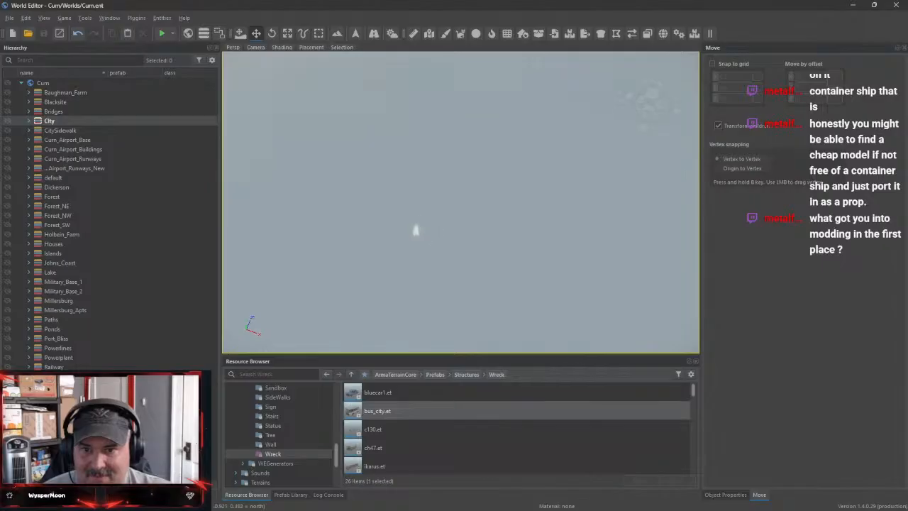
click(9, 85)
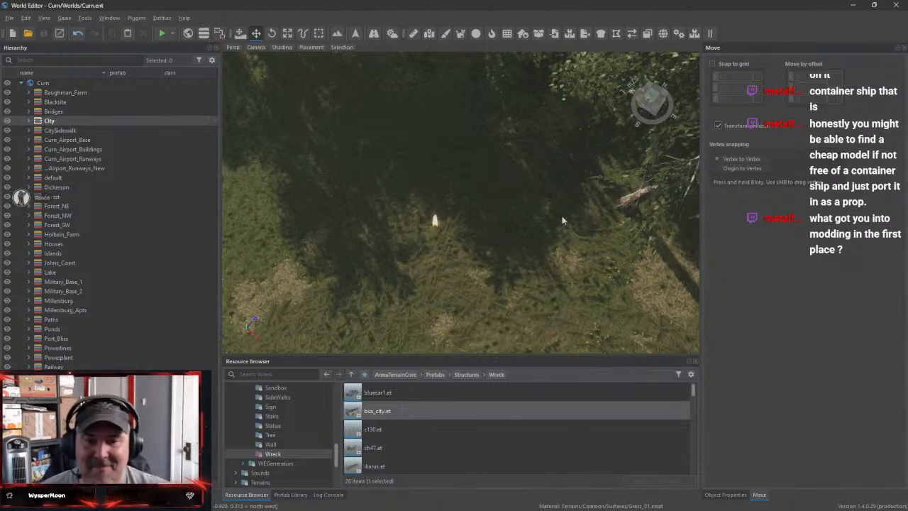
right_drag(563, 221, 505, 225)
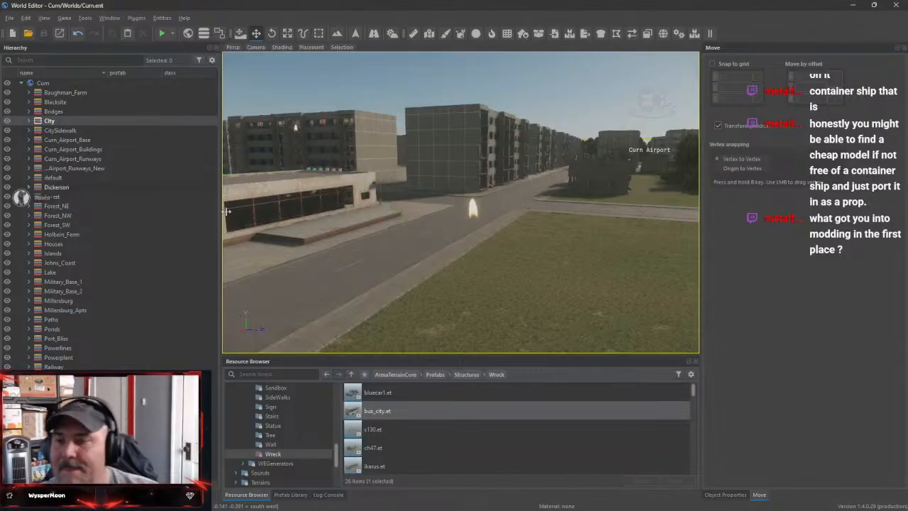
Collapse the Prefabs and ArmaTerrainCore folders in the resource tree down to the top-level addon list
click(376, 392)
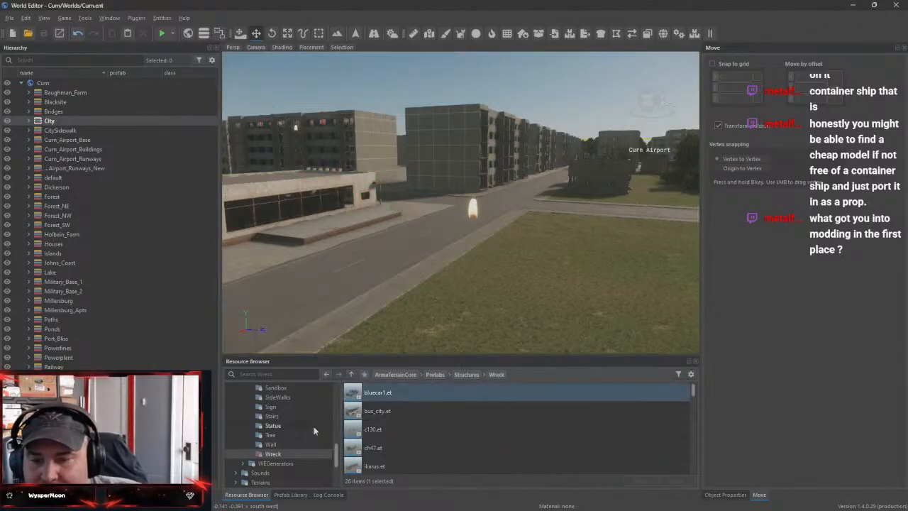
scroll(273, 426, up, 5)
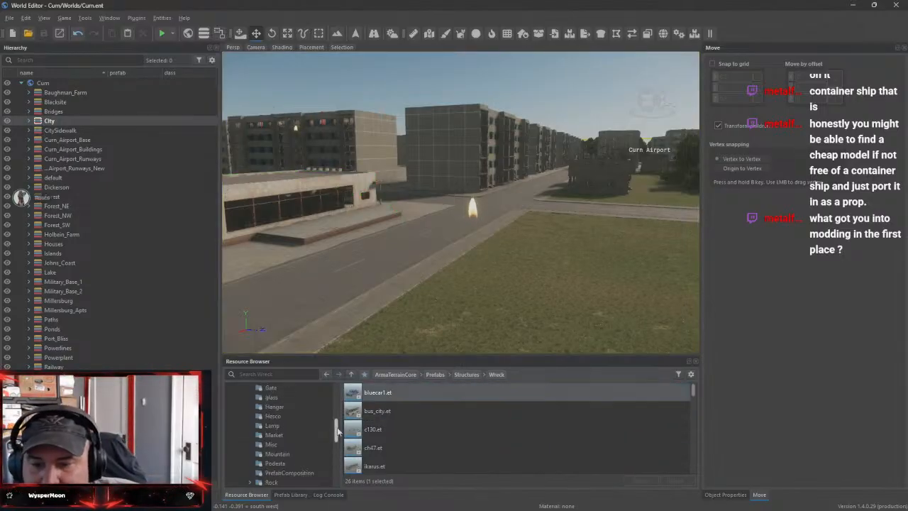
click(236, 426)
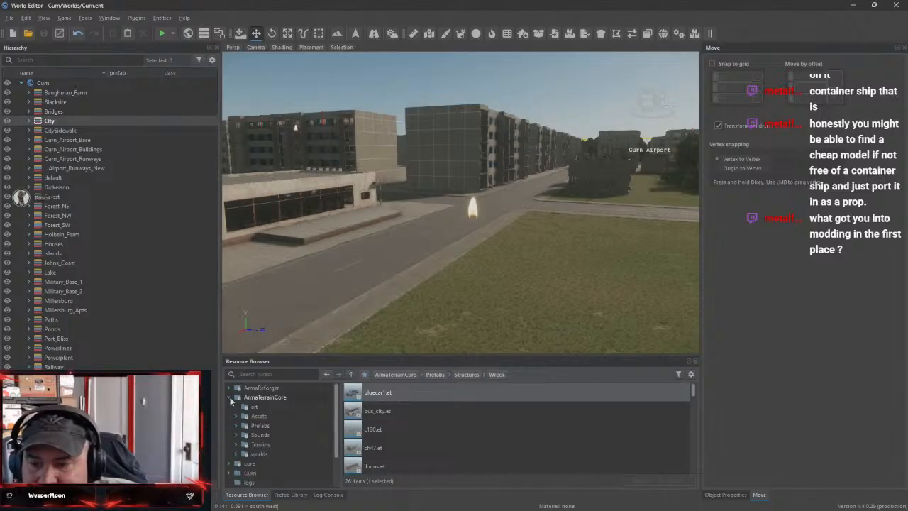
click(229, 397)
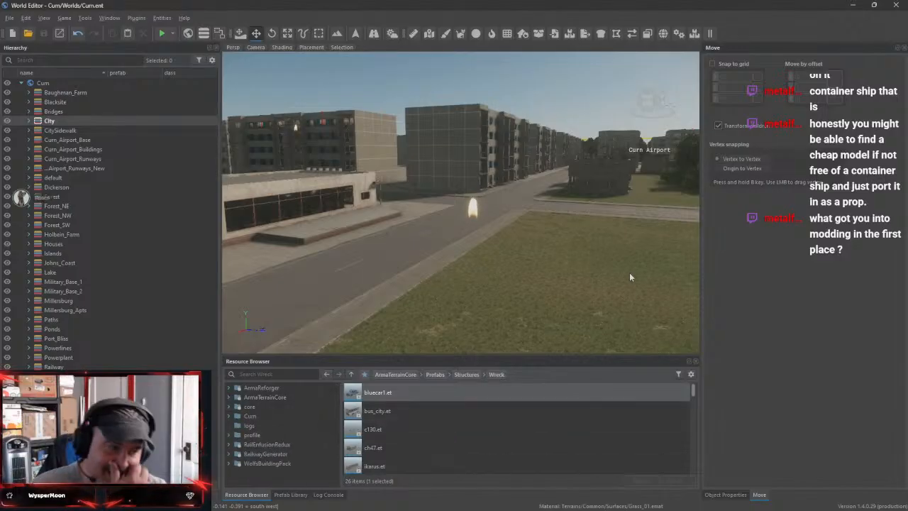